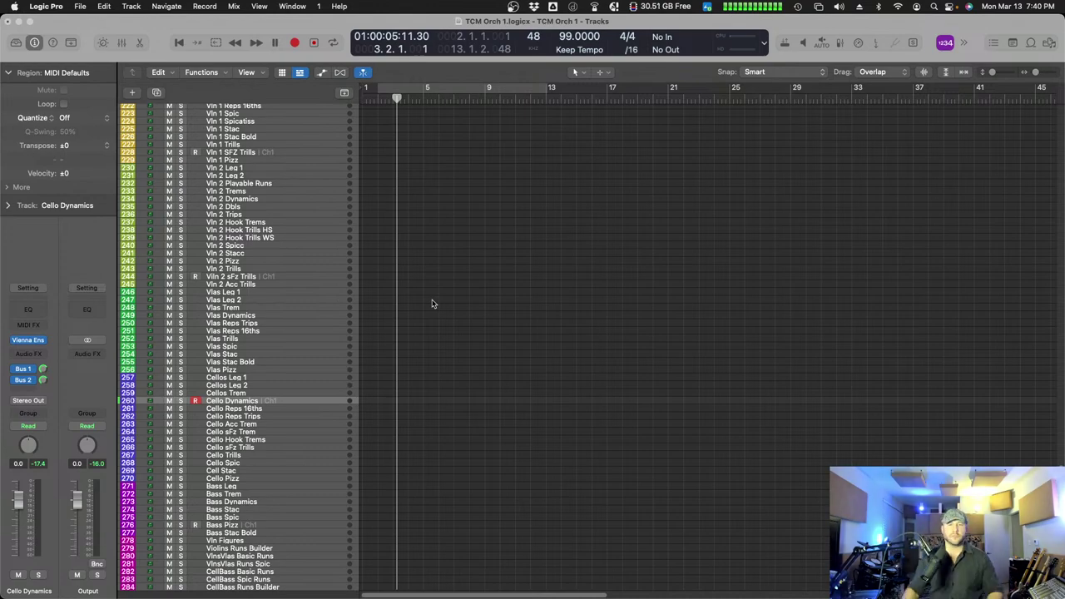
- Find the tuba tracks in the orchestral template and select the Tuba 1 Arts track
{"action": "scroll", "coordinate": [454, 334], "scroll_direction": "up", "scroll_amount": 20}
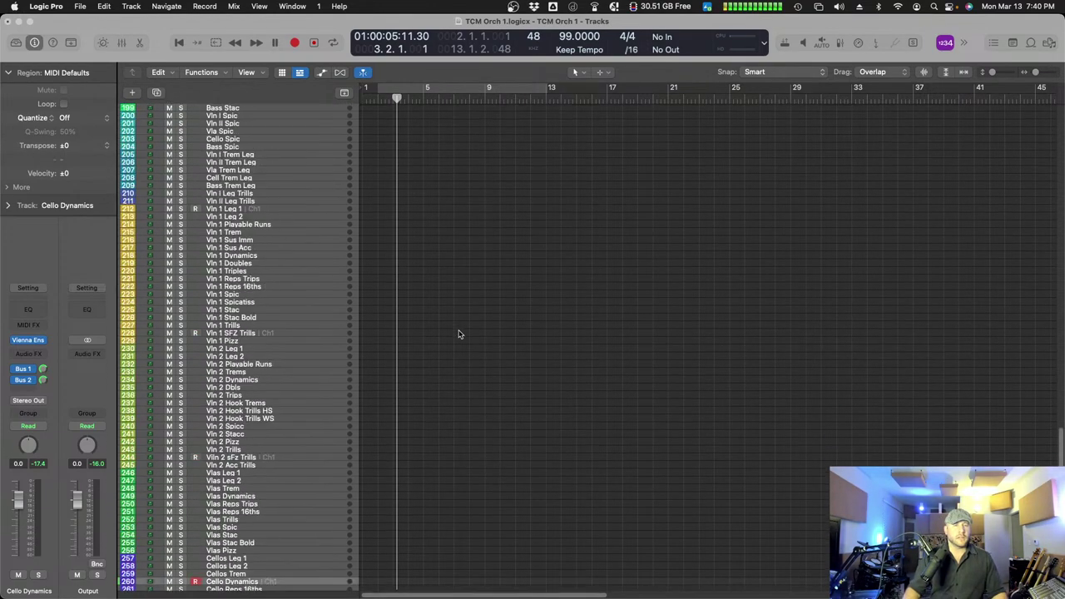
{"action": "scroll", "coordinate": [439, 333], "scroll_direction": "up", "scroll_amount": 20}
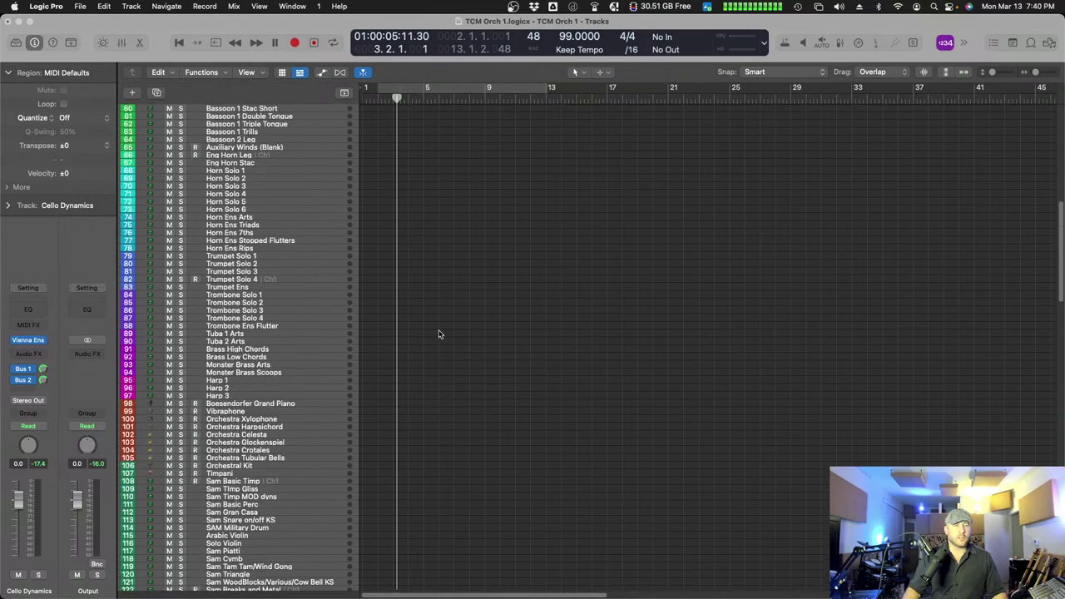
{"action": "scroll", "coordinate": [439, 334], "scroll_direction": "down", "scroll_amount": 20}
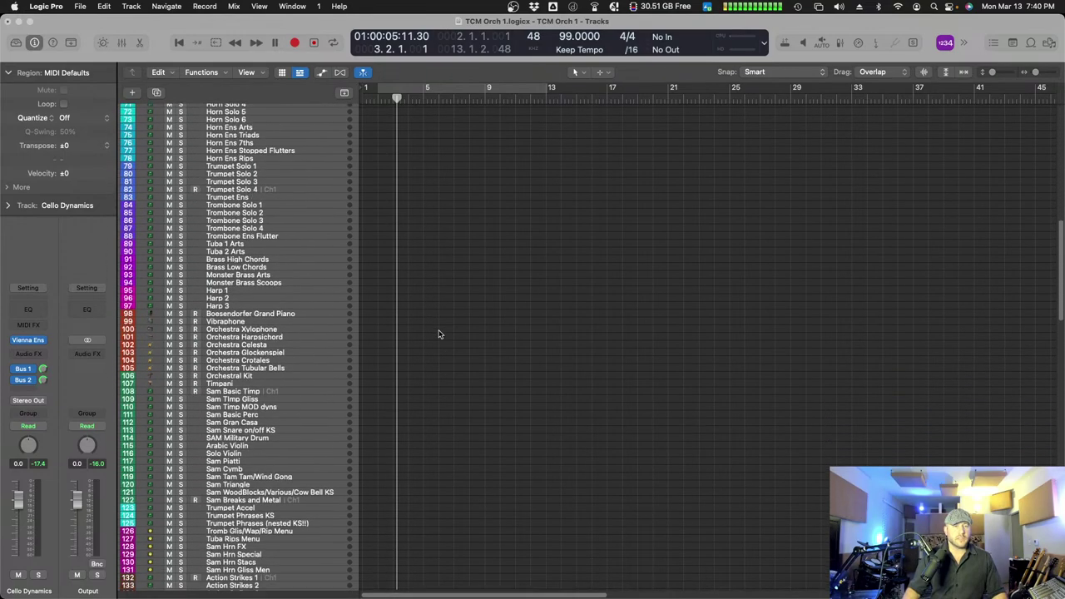
{"action": "scroll", "coordinate": [435, 332], "scroll_direction": "up", "scroll_amount": 5}
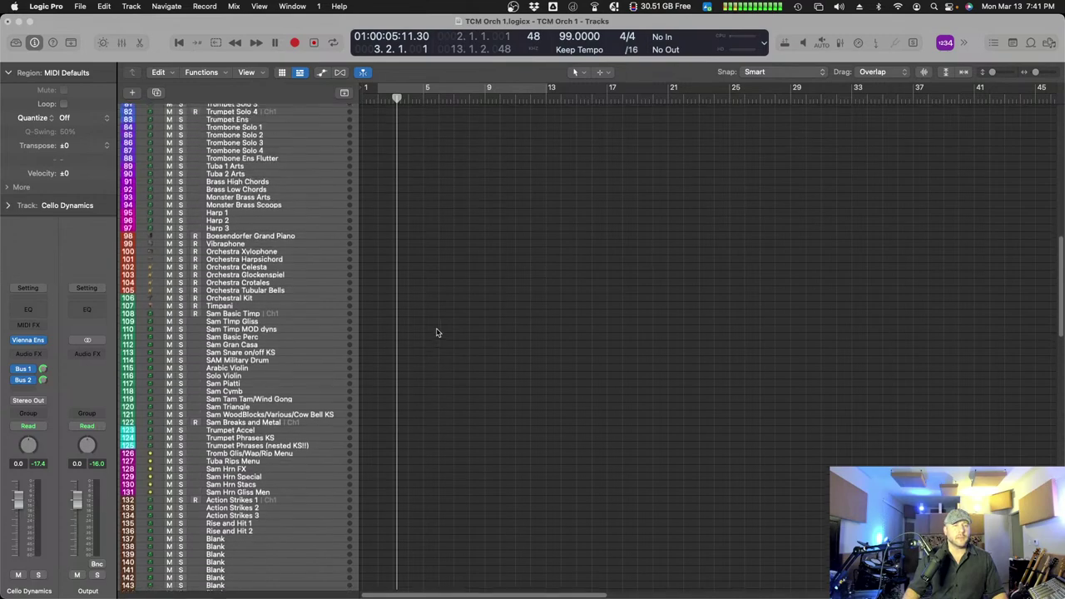
{"action": "scroll", "coordinate": [310, 420], "scroll_direction": "down", "scroll_amount": 1}
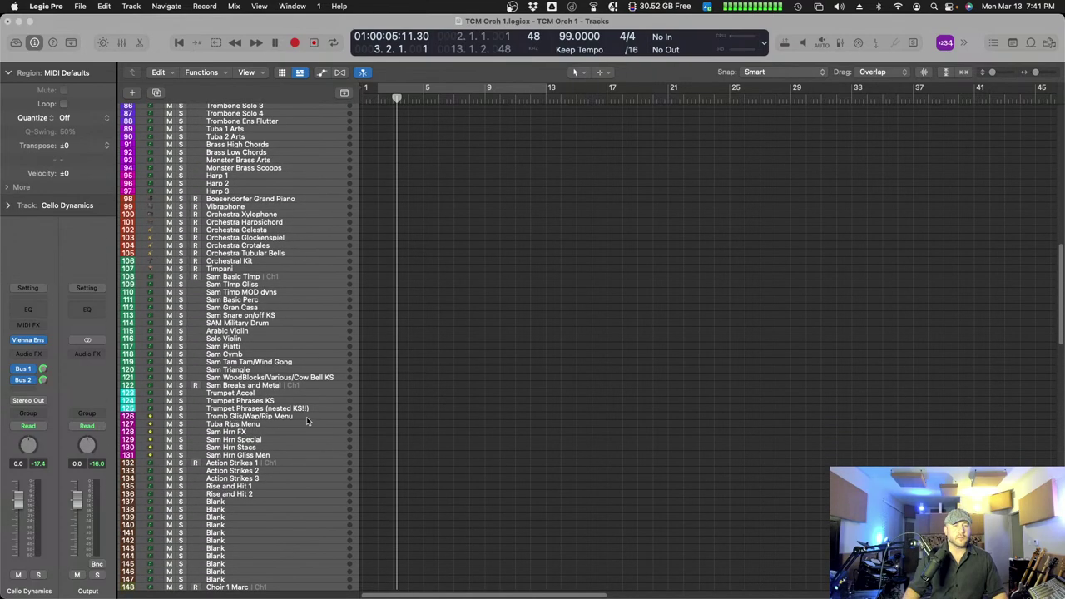
{"action": "scroll", "coordinate": [301, 437], "scroll_direction": "up", "scroll_amount": 5}
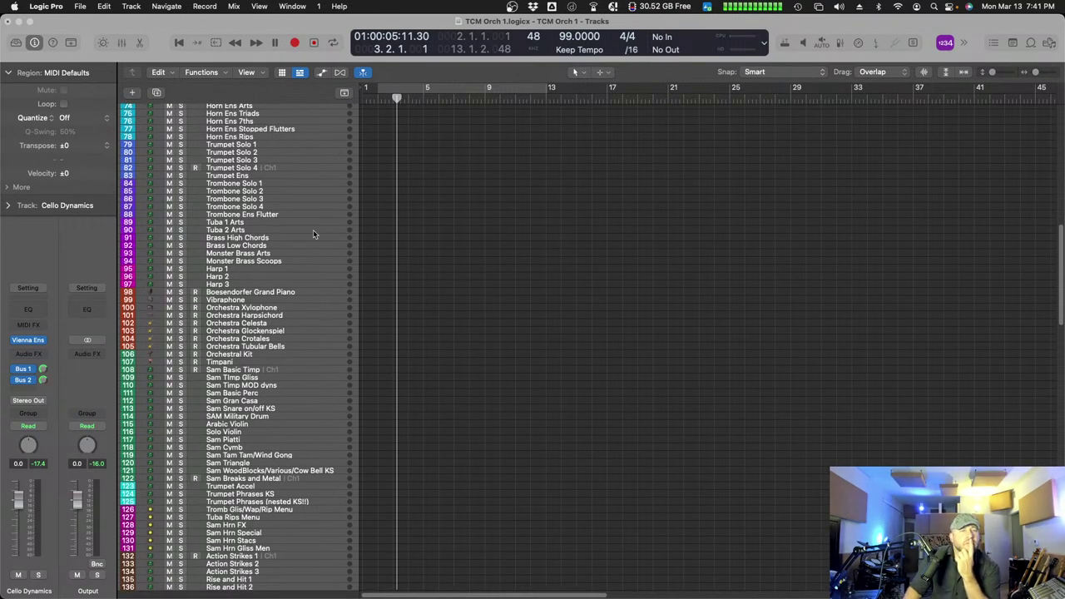
{"action": "left_click", "coordinate": [309, 228]}
{"action": "key", "text": "Up"}
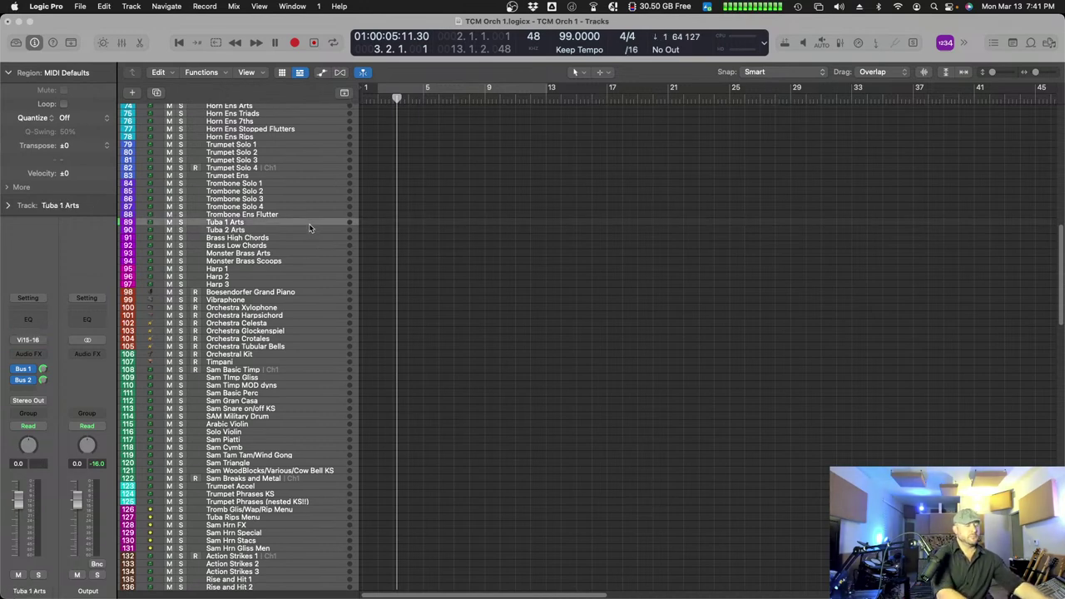
{"action": "key", "text": "Up"}
{"action": "key", "text": "Down"}
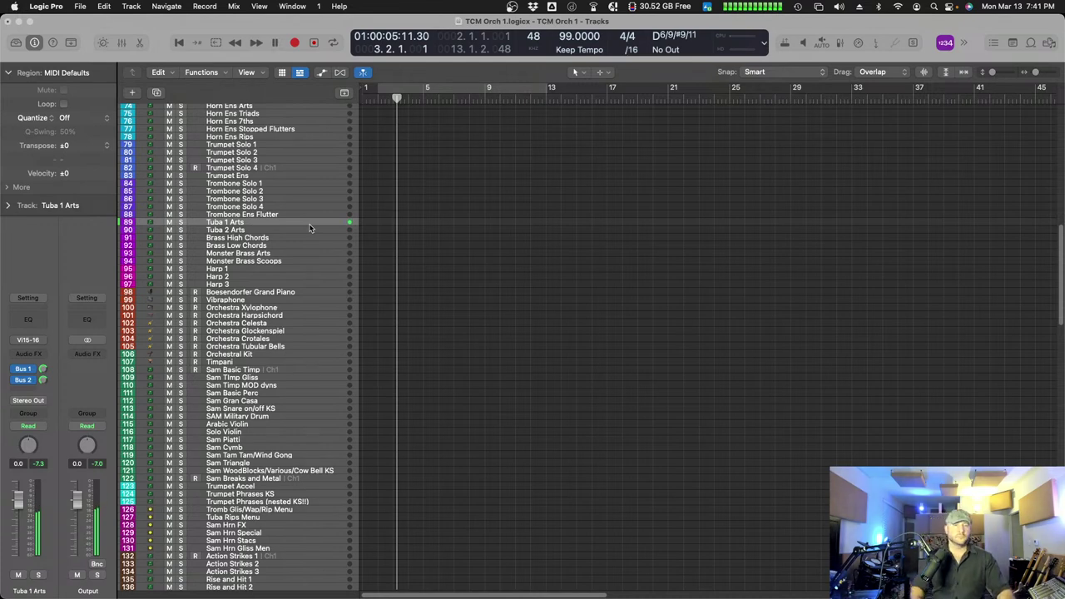
- Return the playhead to the start, audition the click and set the project tempo to 84
{"action": "key", "text": "Return"}
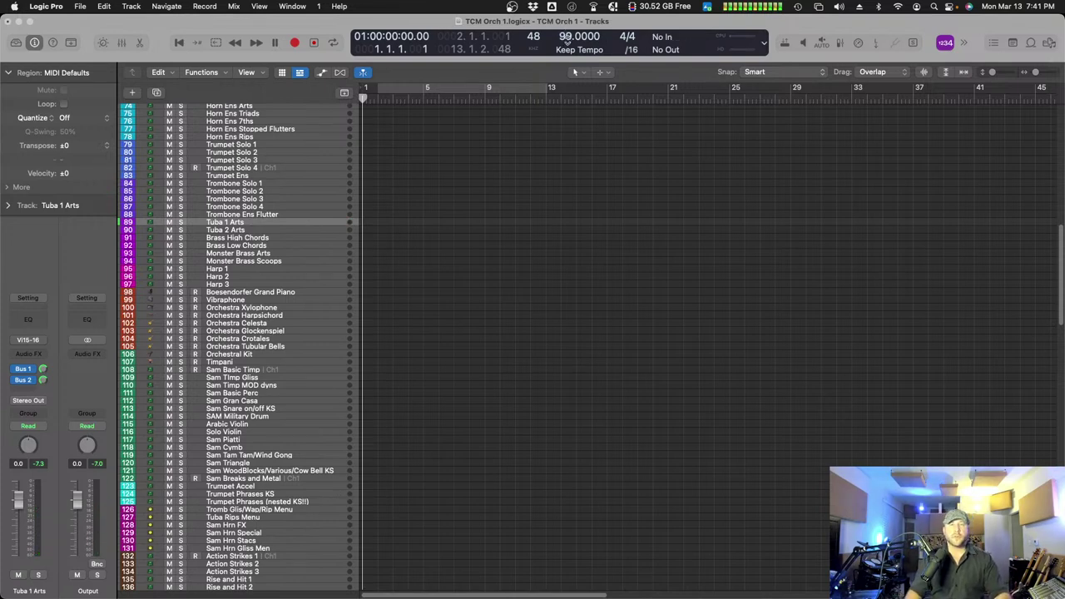
{"action": "key", "text": "space"}
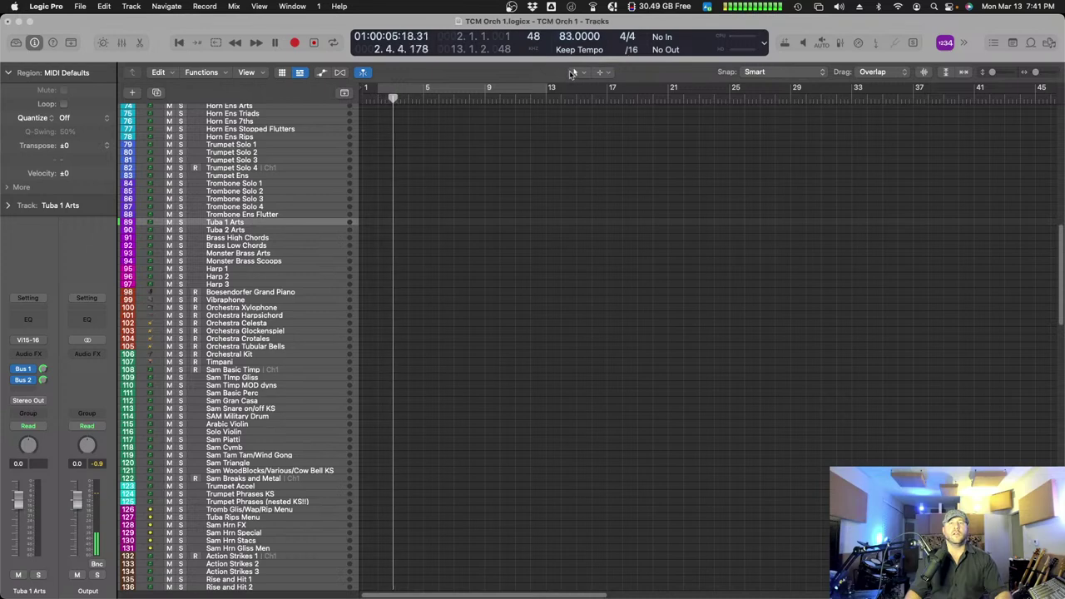
{"action": "key", "text": "space"}
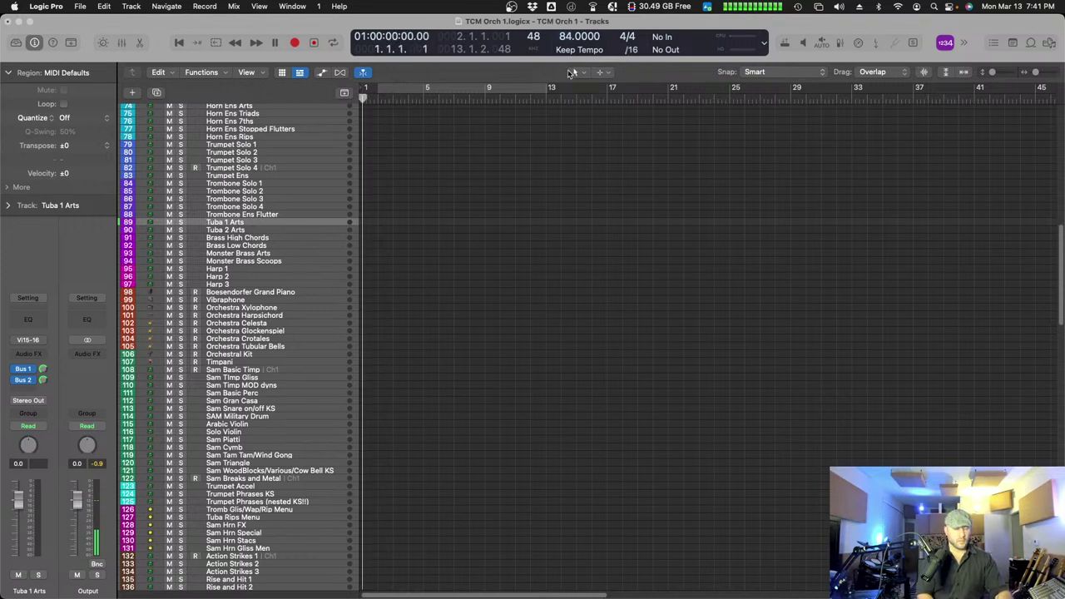
- Play in a tuba line from bar 1 and capture the performance as a region on the Tuba 1 Arts track
{"action": "key", "text": "space"}
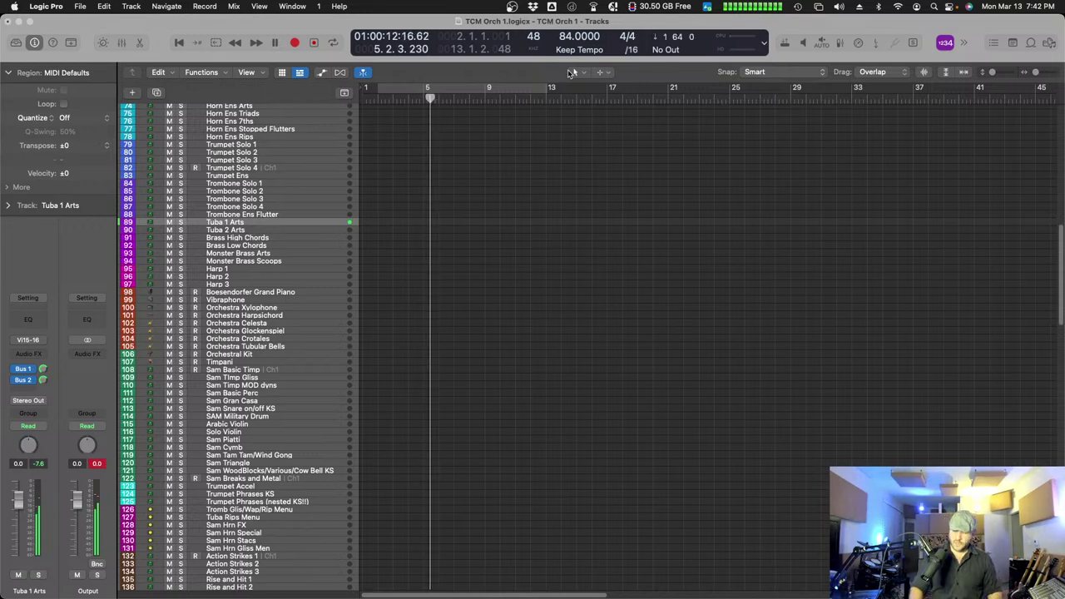
{"action": "key", "text": "shift+r"}
{"action": "key", "text": "super+Right"}
{"action": "key", "text": "super+Right"}
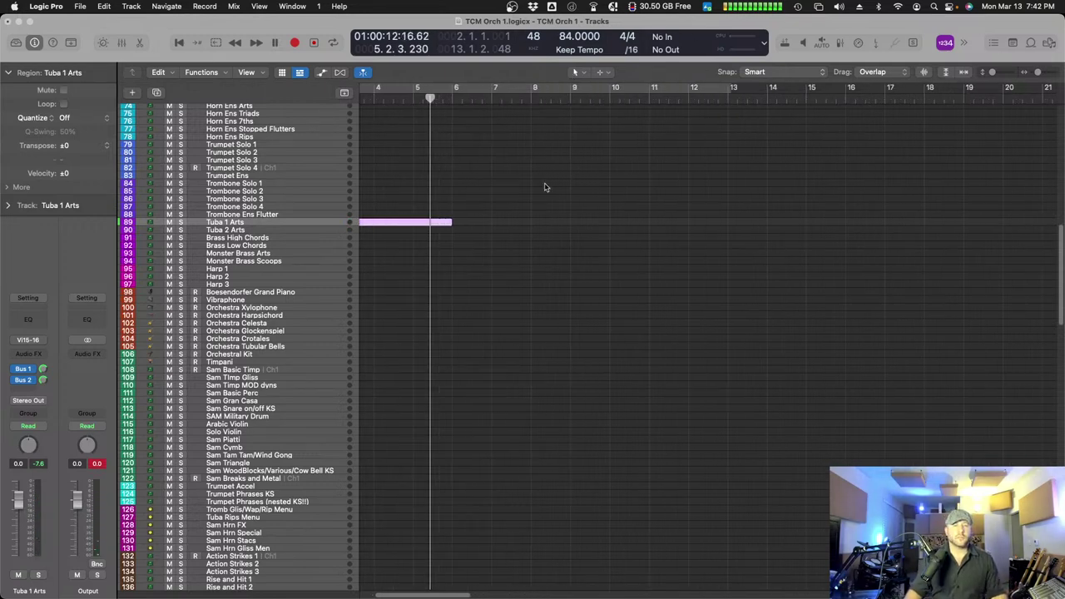
- Open the captured tuba region in the Piano Roll, quantize it to 1/8 Note and play it back
{"action": "double_click", "coordinate": [479, 223]}
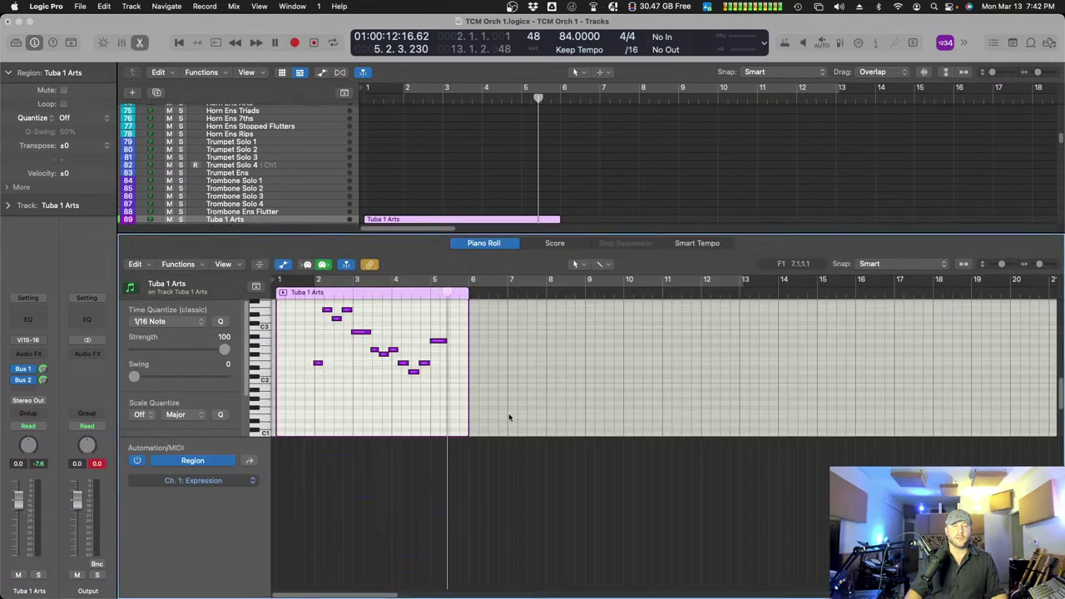
{"action": "left_click", "coordinate": [167, 321]}
{"action": "left_click", "coordinate": [167, 307]}
{"action": "left_click", "coordinate": [313, 292]}
{"action": "key", "text": "space"}
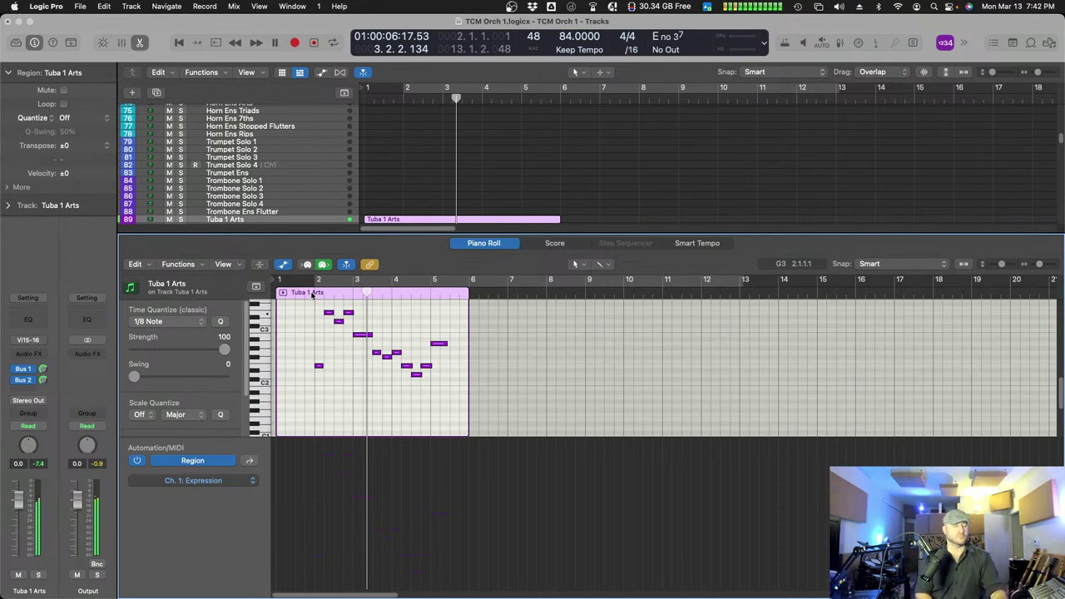
- Lower the longer note at the start of bar 3 to G2
{"action": "left_click", "coordinate": [357, 334]}
{"action": "key", "text": "alt+Down"}
{"action": "key", "text": "alt+Down"}
{"action": "key", "text": "alt+Down"}
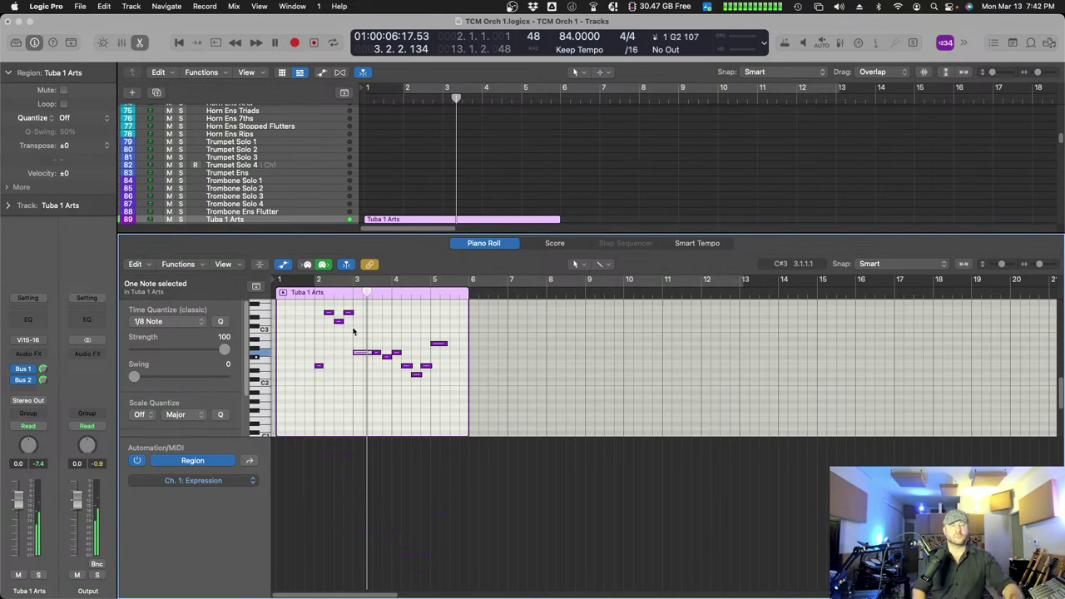
- Lower the two eighth notes at the end of bar 3 to F#2 and D2
{"action": "left_click_drag", "start_coordinate": [376, 345], "coordinate": [391, 363]}
{"action": "left_click", "coordinate": [389, 372]}
{"action": "left_click", "coordinate": [387, 364]}
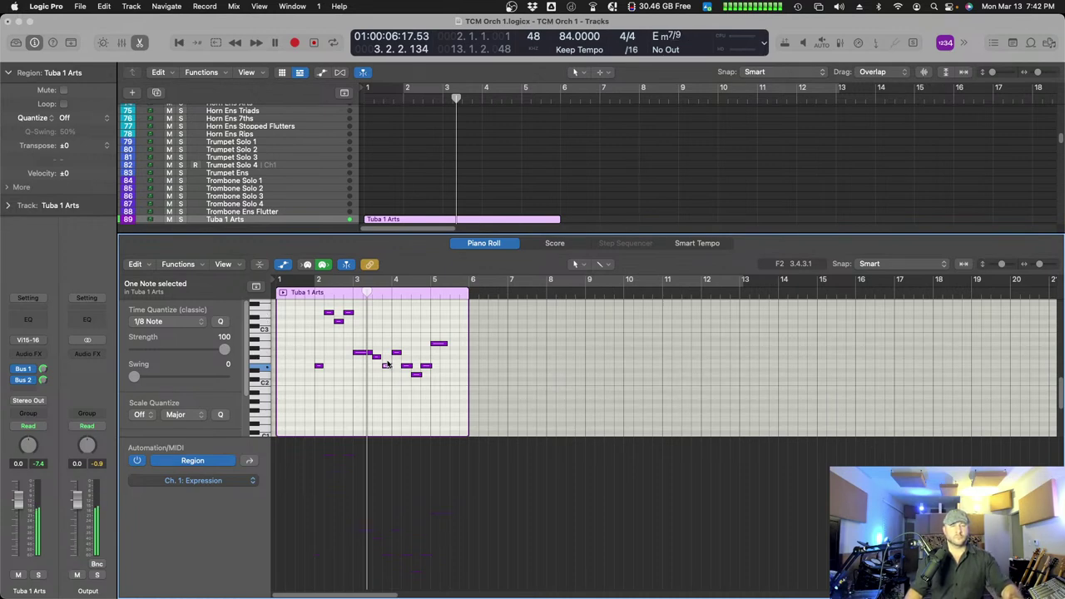
{"action": "left_click", "coordinate": [388, 380]}
{"action": "left_click", "coordinate": [387, 367]}
{"action": "left_click", "coordinate": [387, 367]}
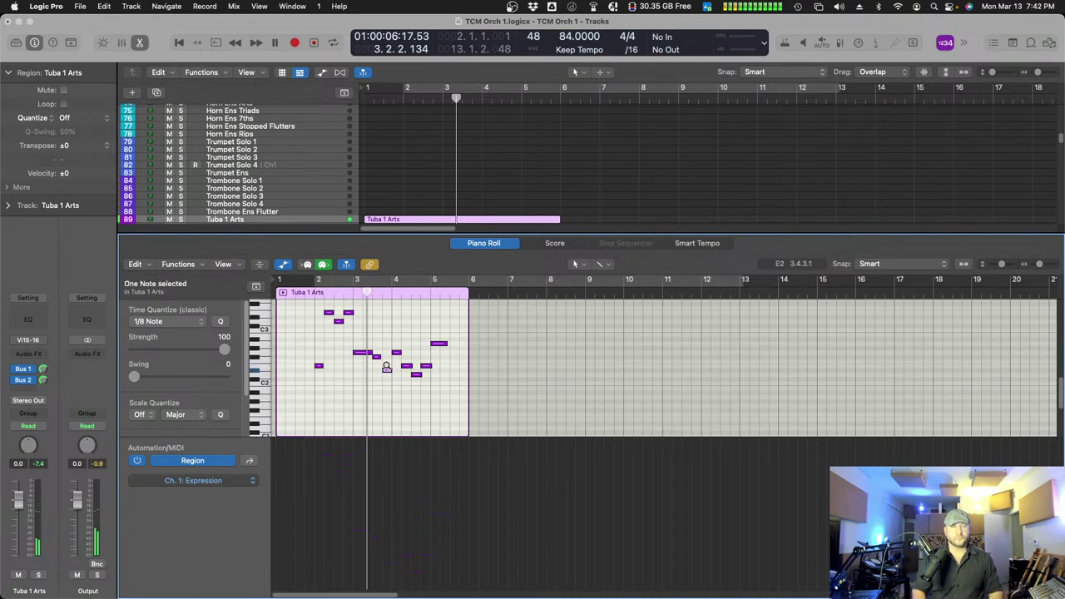
{"action": "key", "text": "alt+Down"}
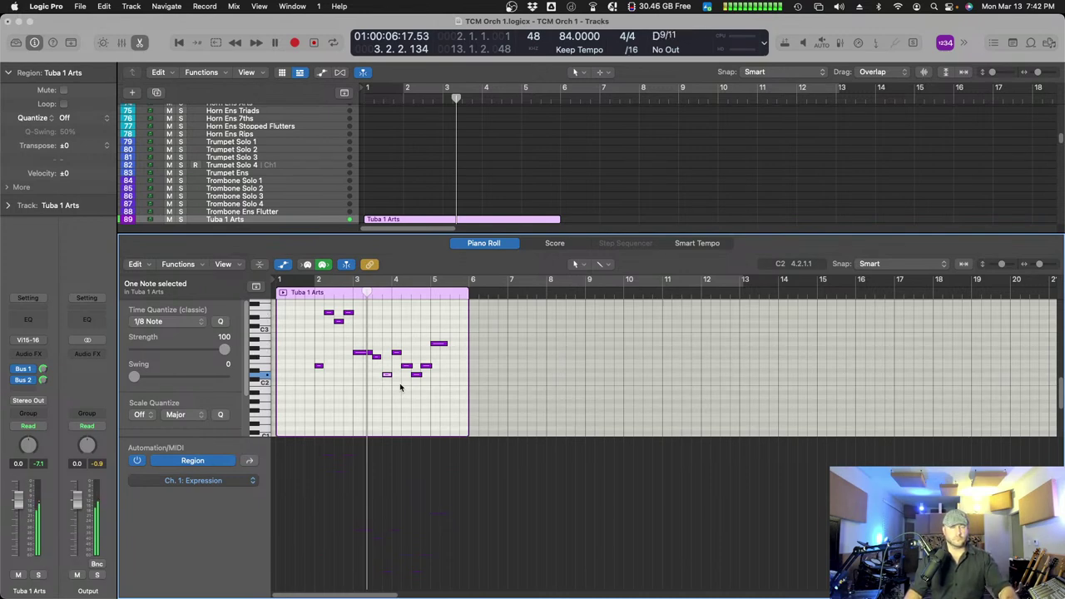
- Lower the first note of bar 4 to E2
{"action": "left_click", "coordinate": [397, 352]}
{"action": "key", "text": "alt+Down"}
{"action": "key", "text": "alt+Down"}
{"action": "key", "text": "alt+Down"}
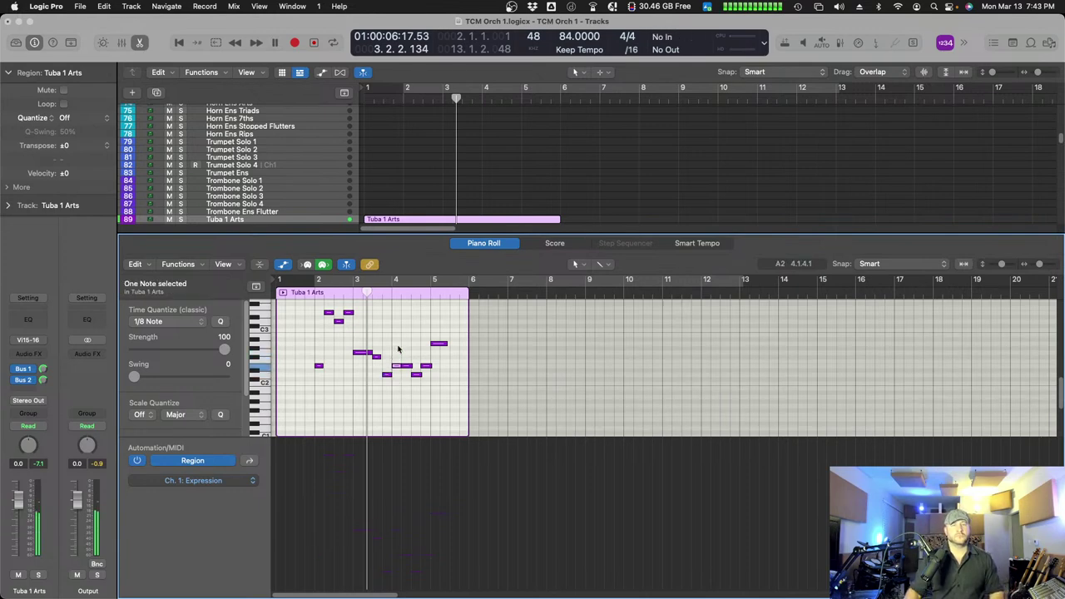
- Extend the tuba region to just past bar 13 and shift its last four notes forward by five bars
{"action": "left_click_drag", "start_coordinate": [468, 359], "coordinate": [753, 372]}
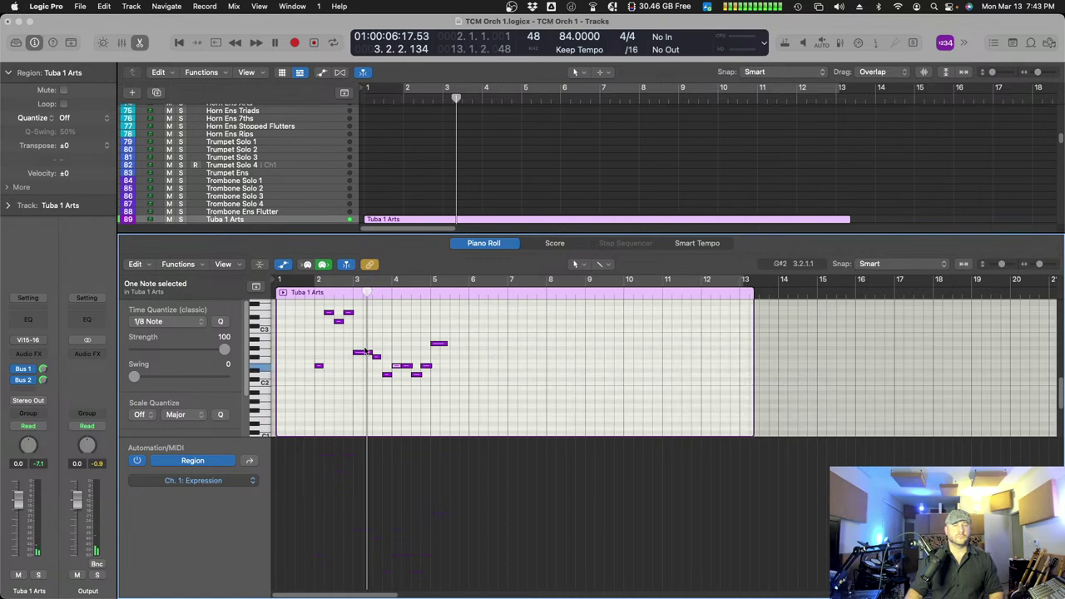
{"action": "left_click_drag", "start_coordinate": [410, 330], "coordinate": [516, 406]}
{"action": "key", "text": "alt+Right"}
{"action": "key", "text": "alt+Right"}
{"action": "key", "text": "alt+Right"}
{"action": "key", "text": "alt+Right"}
{"action": "key", "text": "alt+Right"}
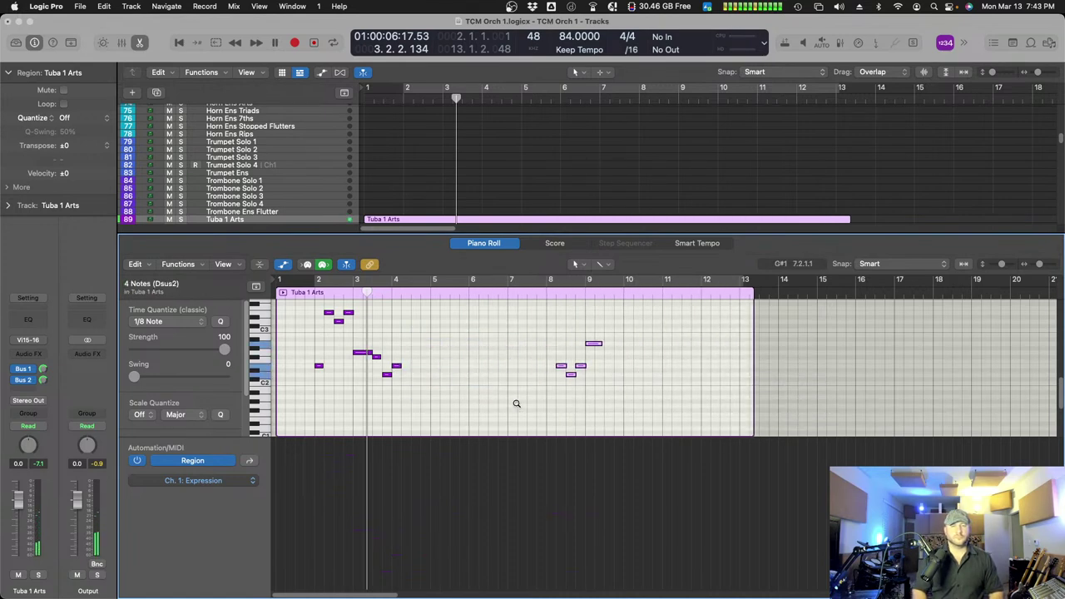
- Play the edited phrase from the region's start and lengthen the bar 4 note to a full bar
{"action": "left_click", "coordinate": [314, 322]}
{"action": "left_click", "coordinate": [316, 293]}
{"action": "key", "text": "space"}
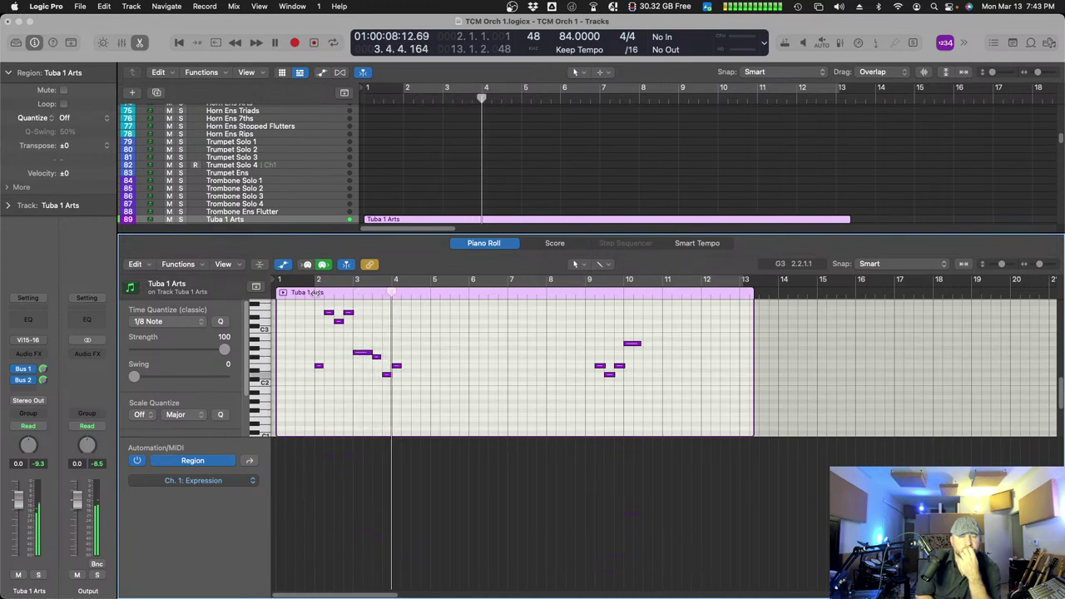
{"action": "key", "text": "space"}
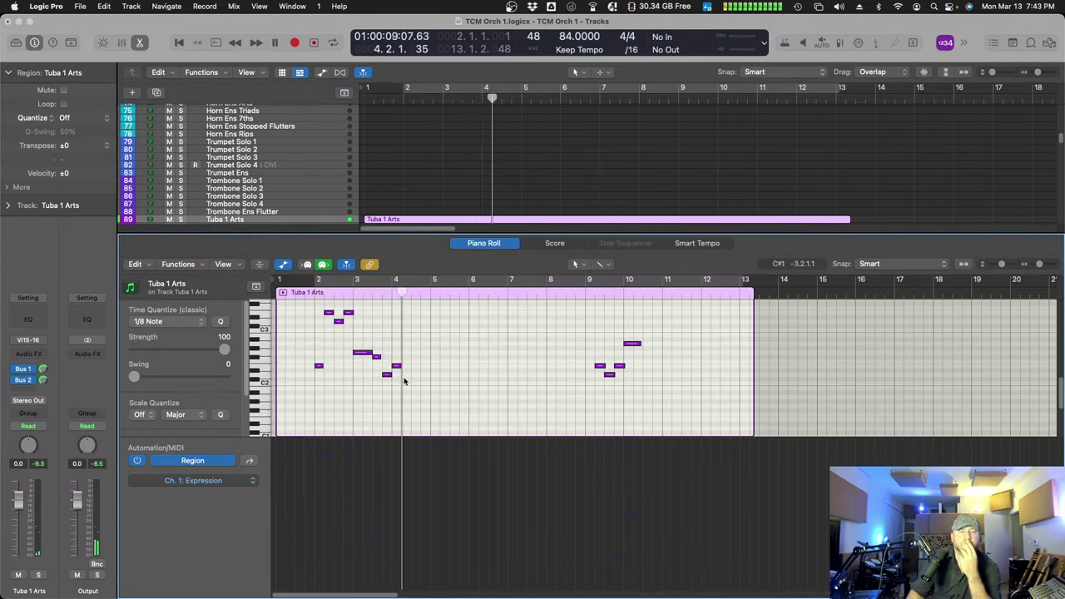
{"action": "left_click_drag", "start_coordinate": [402, 367], "coordinate": [431, 376]}
- Extend the region to about bar 17 and shift the four trailing notes forward by four more bars
{"action": "left_click_drag", "start_coordinate": [587, 328], "coordinate": [664, 412]}
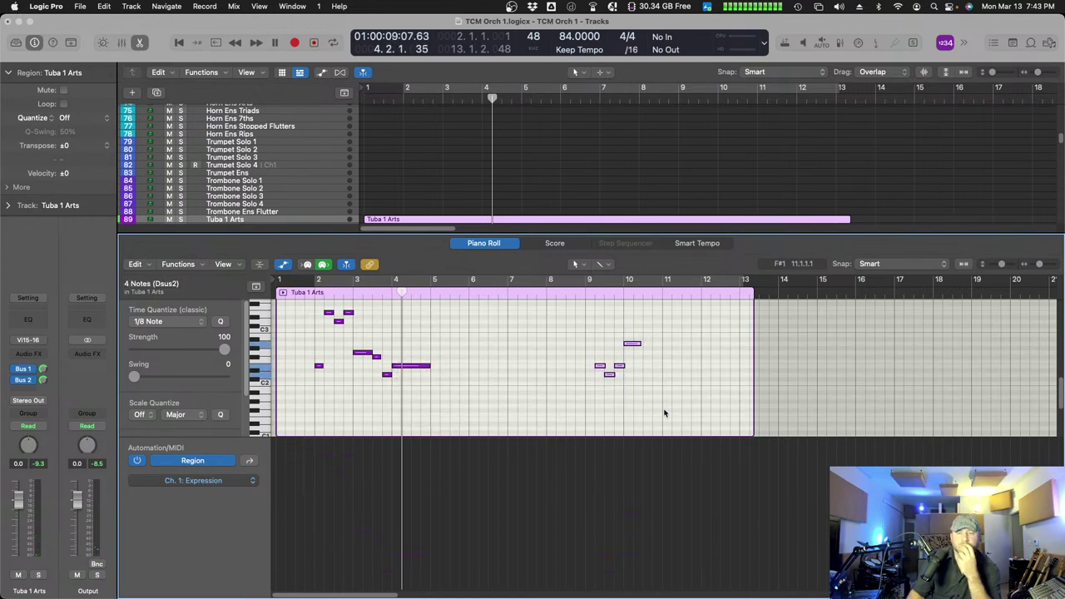
{"action": "left_click_drag", "start_coordinate": [754, 387], "coordinate": [895, 390]}
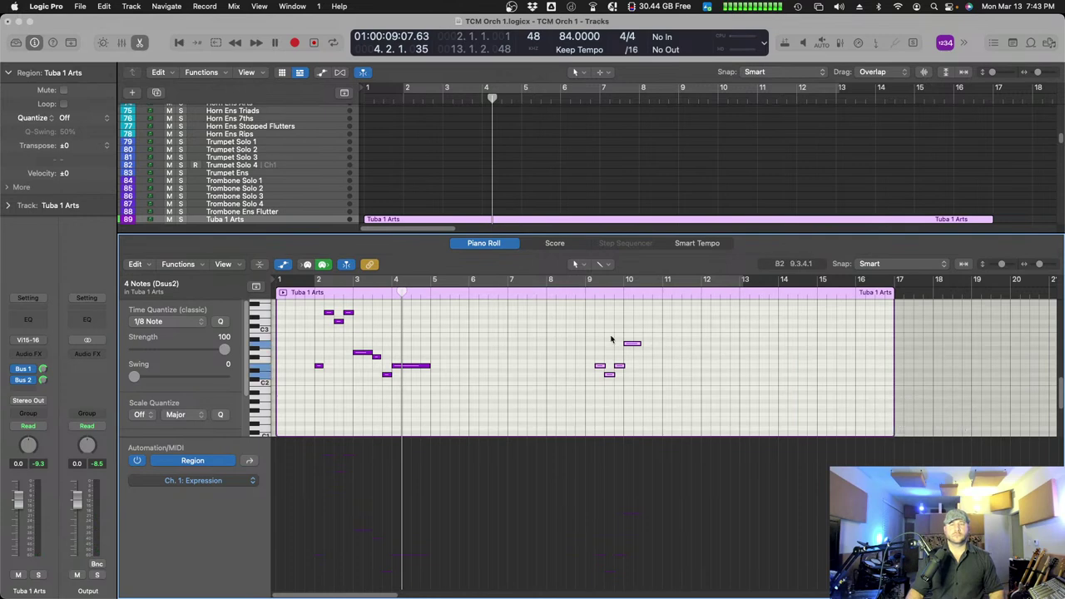
{"action": "key", "text": "alt+Right"}
{"action": "key", "text": "alt+Right"}
{"action": "key", "text": "alt+Right"}
{"action": "key", "text": "alt+Right"}
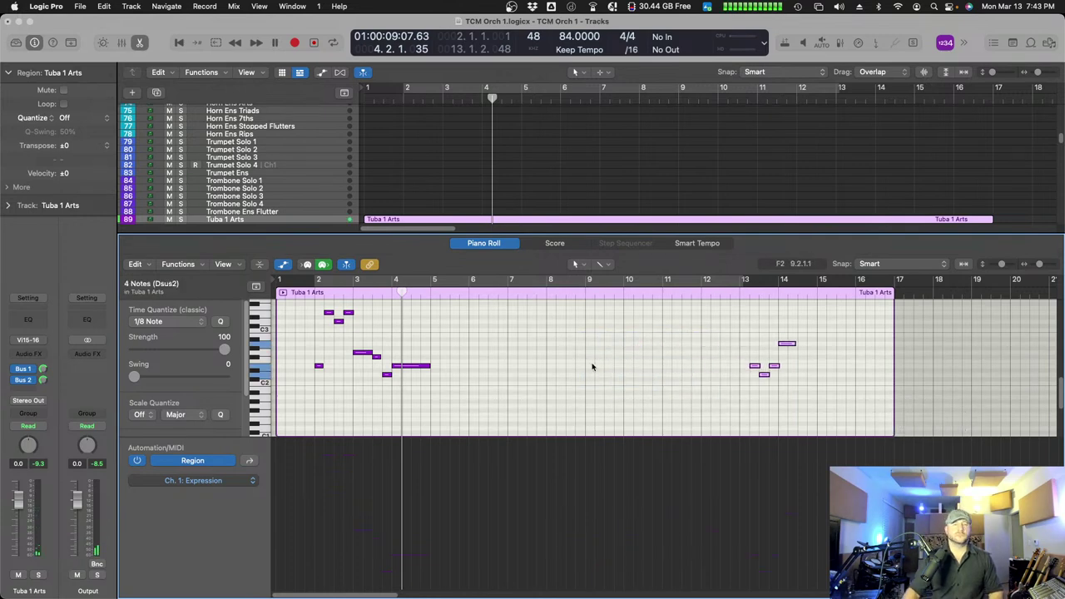
- Copy the eight-note phrase from bar 2 to bar 6 and raise the copy's last eighth note in bar 7 to G2
{"action": "left_click_drag", "start_coordinate": [466, 401], "coordinate": [316, 314]}
{"action": "left_click_drag", "start_coordinate": [318, 366], "coordinate": [471, 368]}
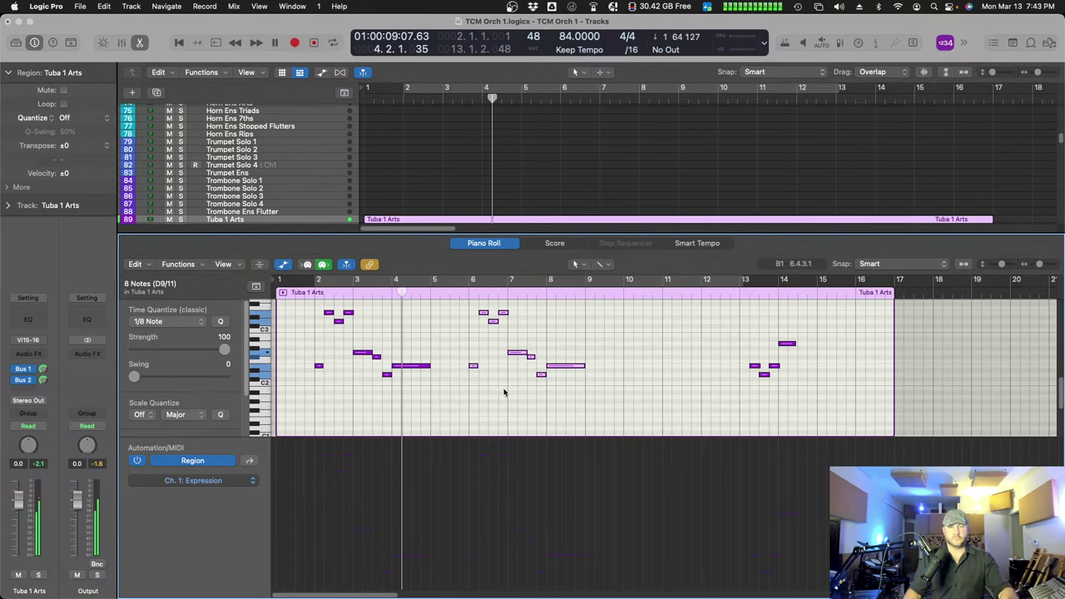
{"action": "left_click", "coordinate": [539, 379]}
{"action": "left_click", "coordinate": [539, 378]}
{"action": "key", "text": "alt+Up"}
{"action": "key", "text": "alt+Up"}
{"action": "key", "text": "alt+Up"}
{"action": "key", "text": "alt+Up"}
{"action": "key", "text": "alt+Up"}
{"action": "key", "text": "alt+Up"}
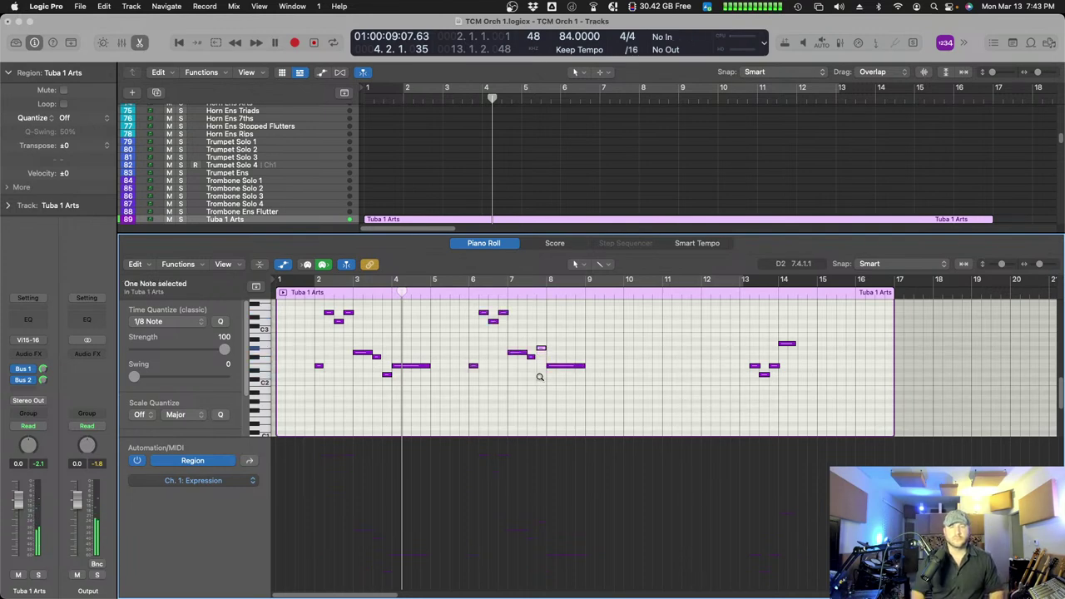
- Raise the copied phrase's long note in bar 8 to A2
{"action": "left_click", "coordinate": [566, 388]}
{"action": "left_click", "coordinate": [566, 365]}
{"action": "key", "text": "alt+Up"}
{"action": "key", "text": "alt+Up"}
{"action": "key", "text": "alt+Up"}
{"action": "key", "text": "alt+Up"}
{"action": "key", "text": "alt+Up"}
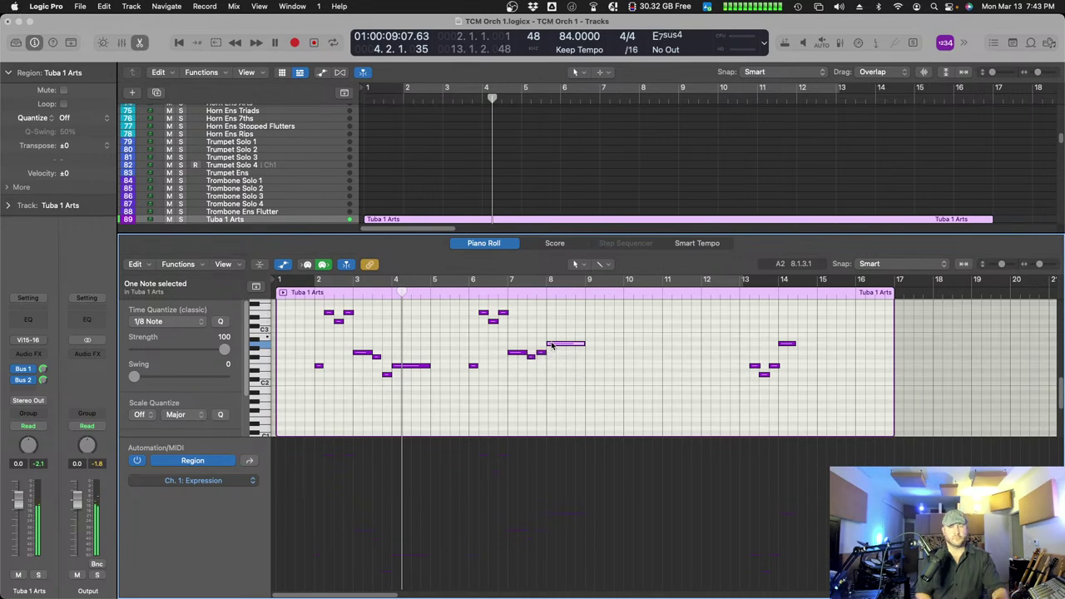
- Extend the region to about bar 20 and shift the four trailing notes forward by five bars
{"action": "left_click", "coordinate": [725, 337]}
{"action": "left_click_drag", "start_coordinate": [725, 337], "coordinate": [809, 398]}
{"action": "left_click_drag", "start_coordinate": [894, 387], "coordinate": [1020, 387]}
{"action": "left_click_drag", "start_coordinate": [724, 337], "coordinate": [837, 388]}
{"action": "key", "text": "alt+Right"}
{"action": "key", "text": "alt+Right"}
{"action": "key", "text": "alt+Right"}
{"action": "key", "text": "alt+Right"}
{"action": "key", "text": "alt+Right"}
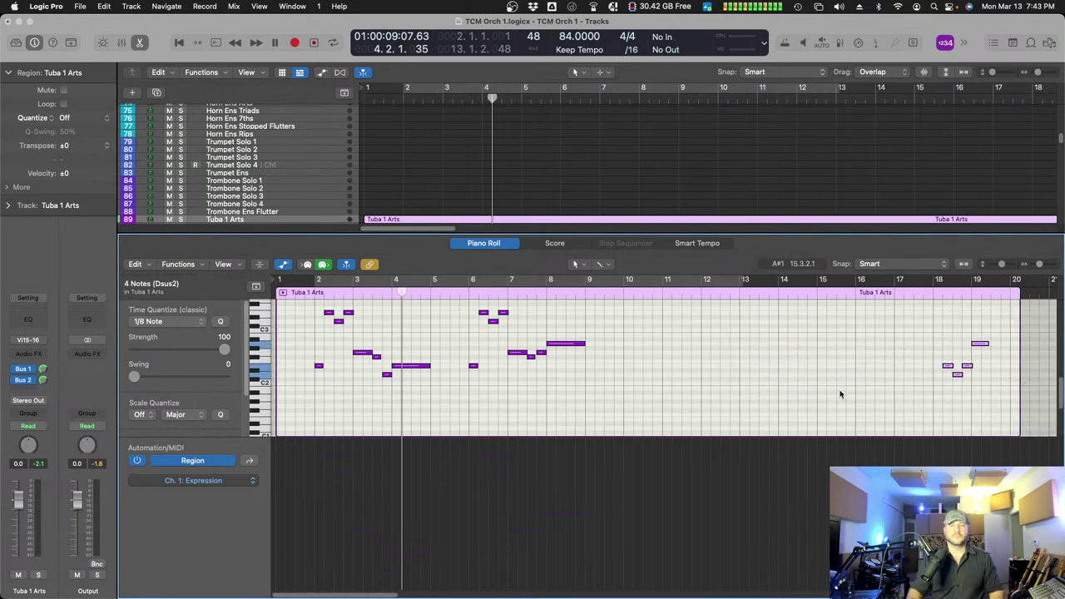
- Copy the four notes of bar 6 to bar 10, and copy the bar 8 long note to bar 11 as B2
{"action": "left_click_drag", "start_coordinate": [435, 306], "coordinate": [509, 401]}
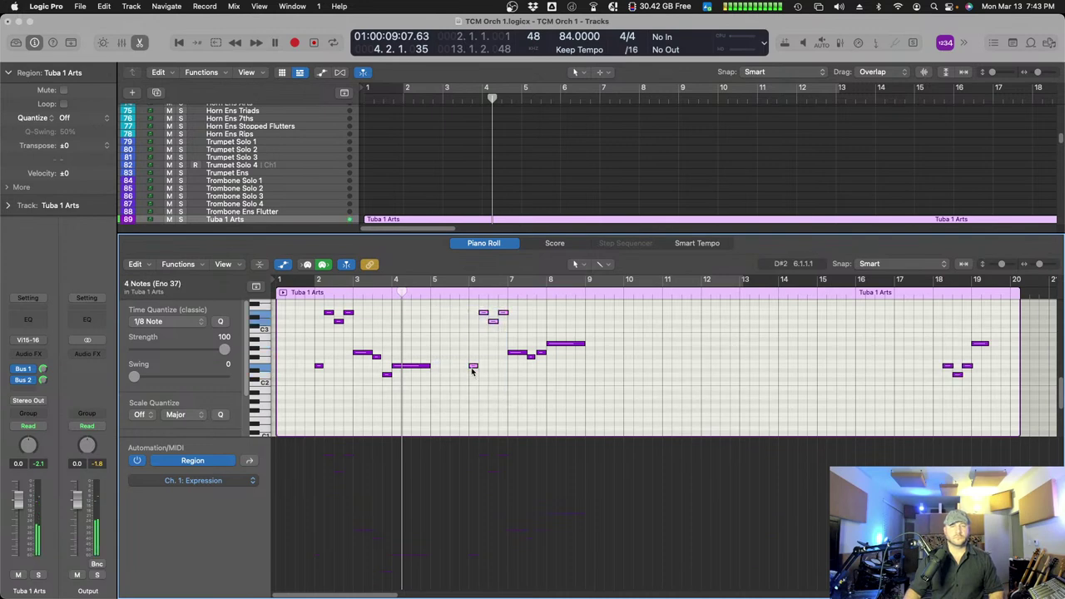
{"action": "left_click_drag", "start_coordinate": [473, 367], "coordinate": [628, 368]}
{"action": "left_click_drag", "start_coordinate": [565, 344], "coordinate": [679, 341]}
{"action": "left_click", "coordinate": [678, 340]}
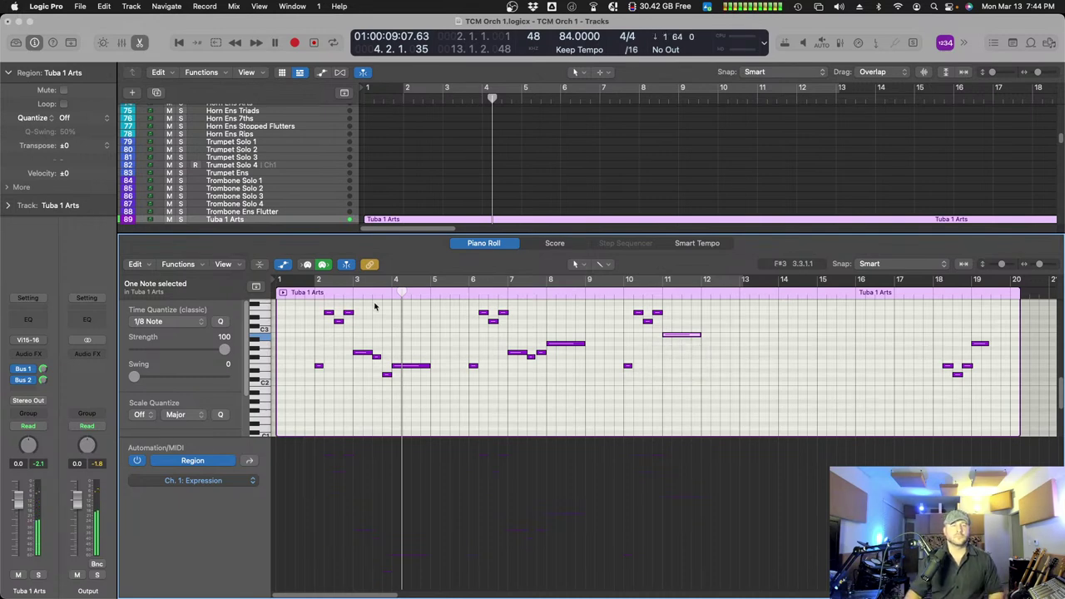
- Slightly lengthen the 21 notes in bars 2 to 11 together and play the region from its start
{"action": "left_click", "coordinate": [307, 292]}
{"action": "left_click_drag", "start_coordinate": [305, 302], "coordinate": [689, 413]}
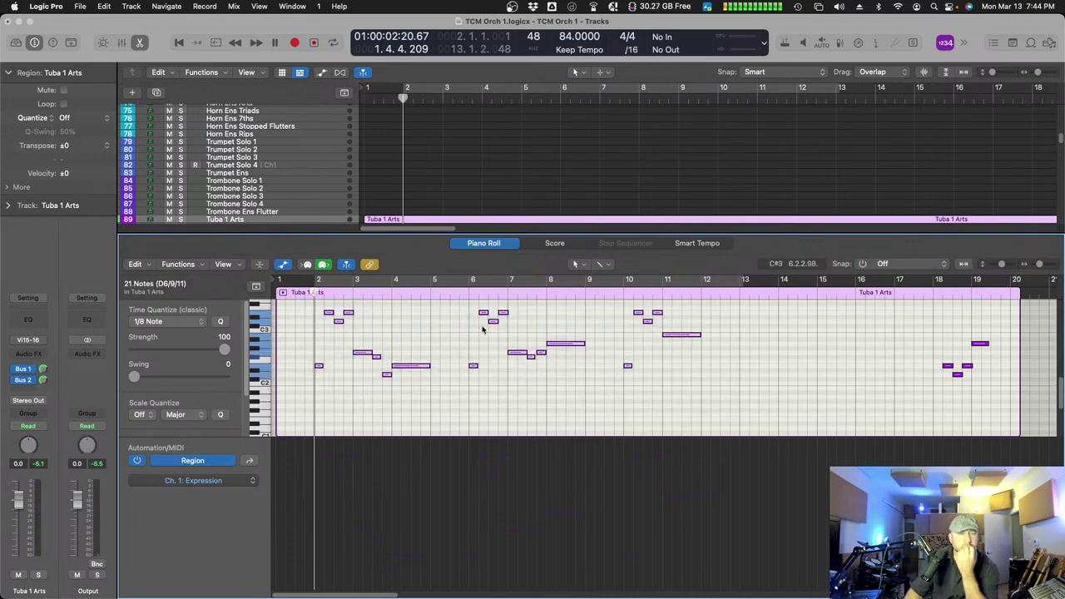
{"action": "left_click_drag", "start_coordinate": [322, 366], "coordinate": [327, 367]}
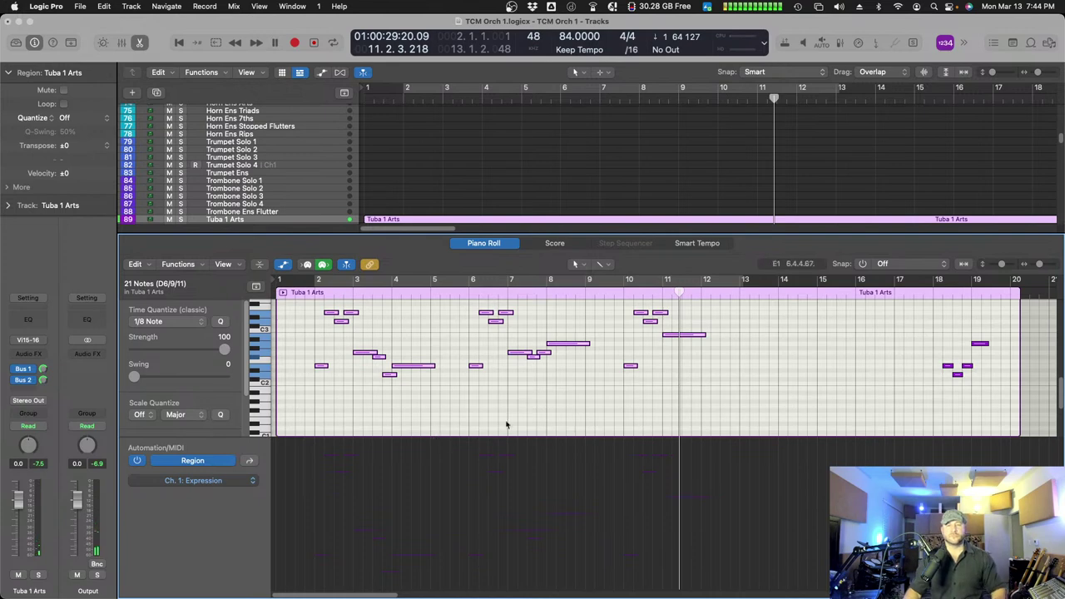
- Copy the five notes of bars 10 and 11 to bars 13 and 14 at their original pitches
{"action": "left_click_drag", "start_coordinate": [624, 302], "coordinate": [713, 404]}
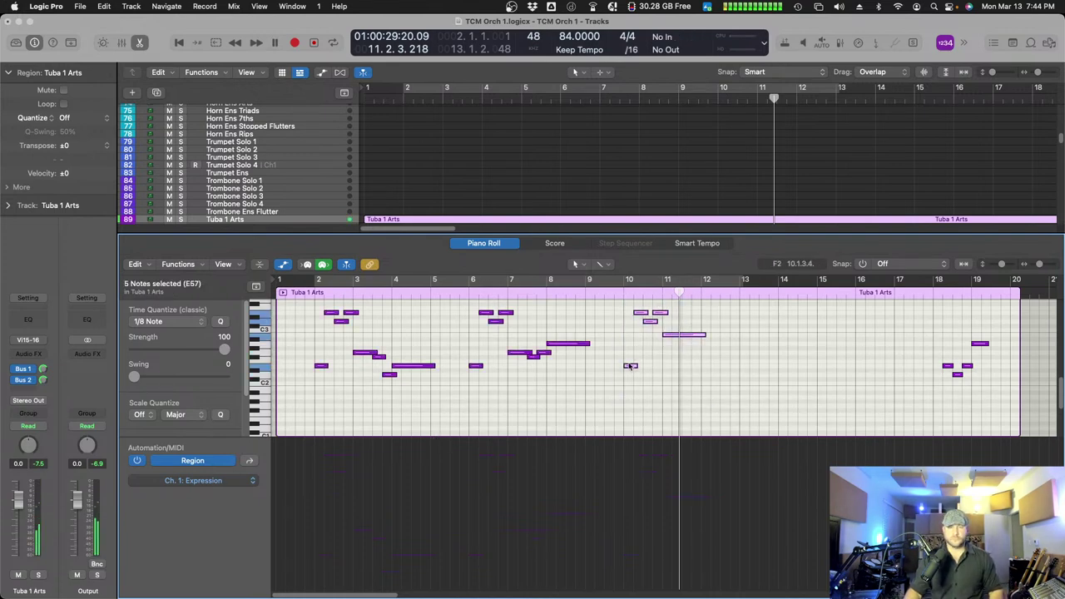
{"action": "left_click", "coordinate": [631, 367]}
{"action": "left_click", "coordinate": [614, 293]}
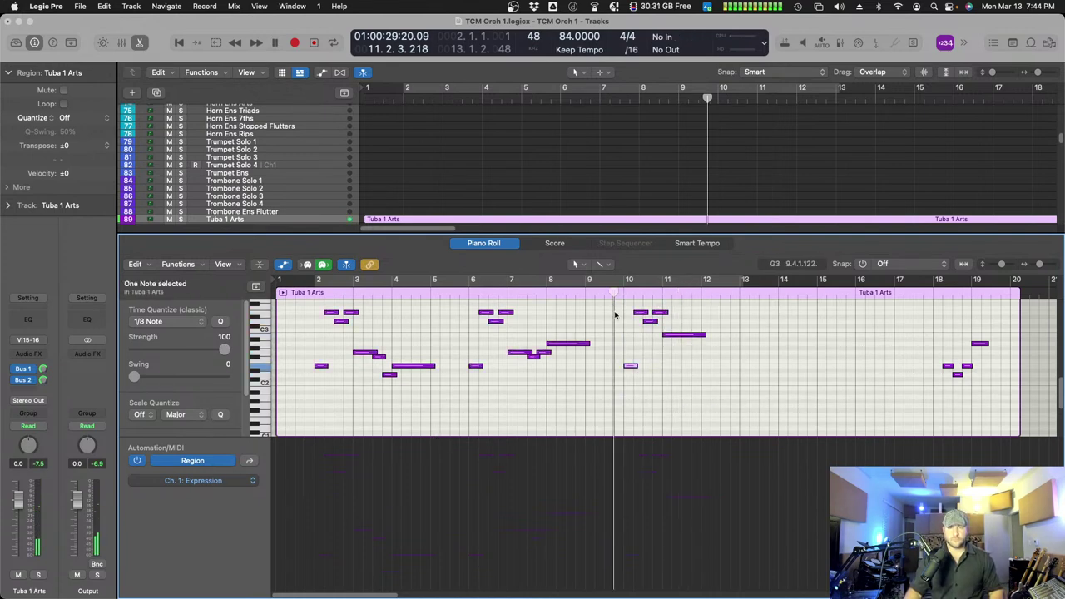
{"action": "left_click_drag", "start_coordinate": [634, 325], "coordinate": [698, 401]}
{"action": "left_click_drag", "start_coordinate": [630, 367], "coordinate": [745, 373]}
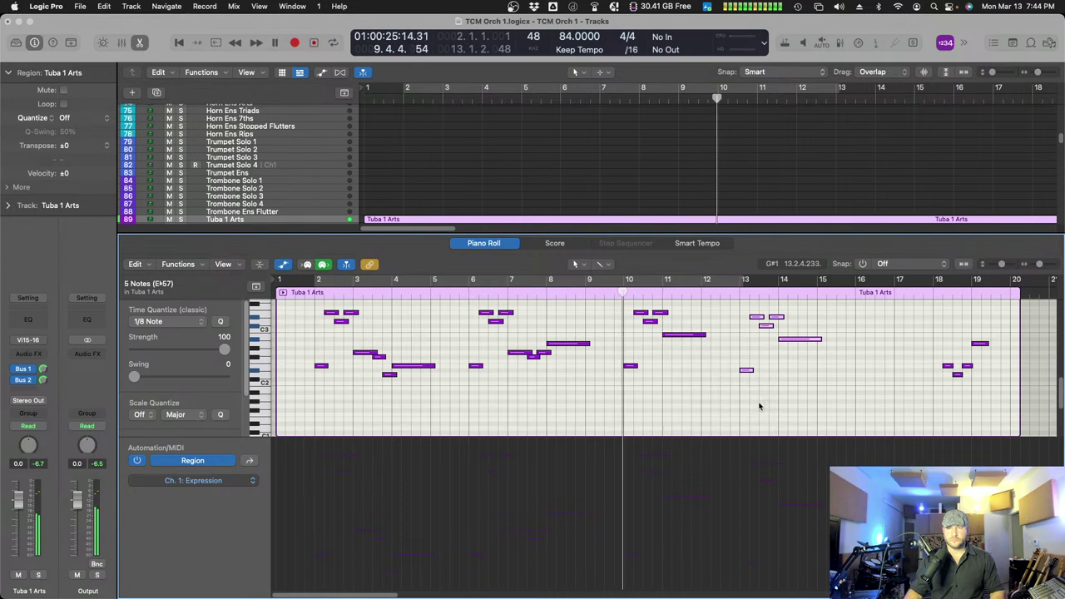
{"action": "key", "text": "alt+Up"}
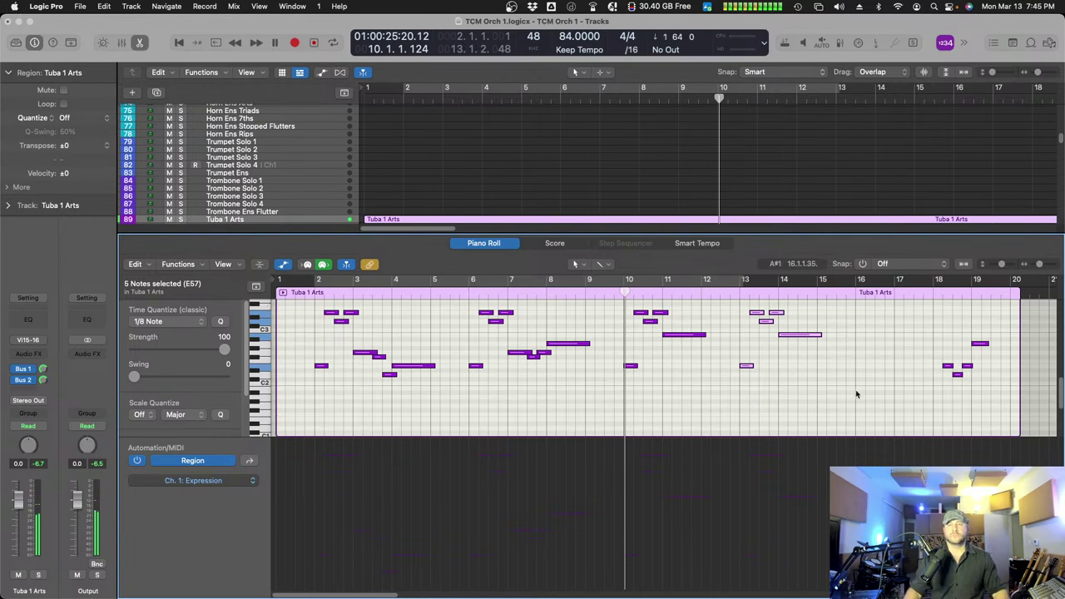
- Extend the tuba region to bar 24 and shift the four trailing notes two bars later, to bar 20
{"action": "scroll", "coordinate": [857, 394], "scroll_direction": "right", "scroll_amount": 5}
{"action": "left_click_drag", "start_coordinate": [868, 395], "coordinate": [1014, 398]}
{"action": "left_click_drag", "start_coordinate": [780, 333], "coordinate": [896, 394]}
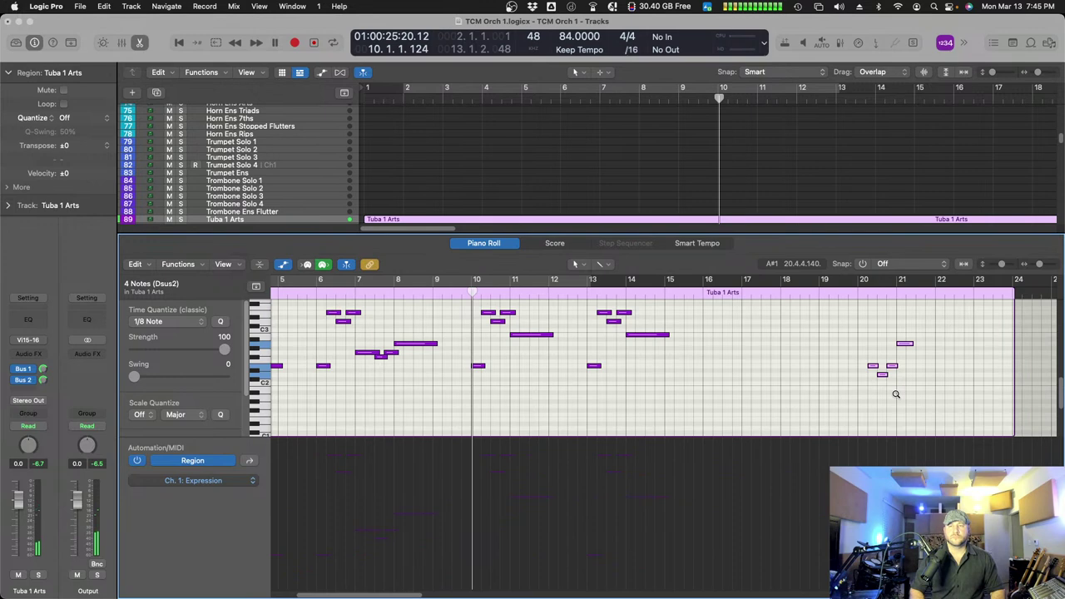
{"action": "scroll", "coordinate": [818, 366], "scroll_direction": "left", "scroll_amount": 3}
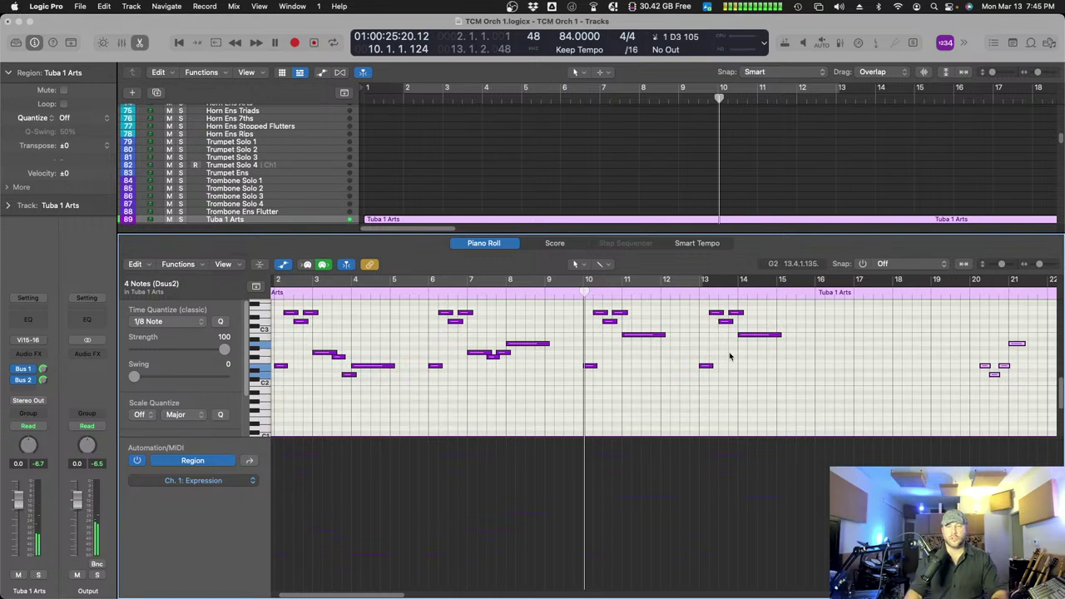
- Lower the last two notes of the bar 13 phrase to G2 and A2, and move its five notes one bar earlier
{"action": "left_click", "coordinate": [739, 324]}
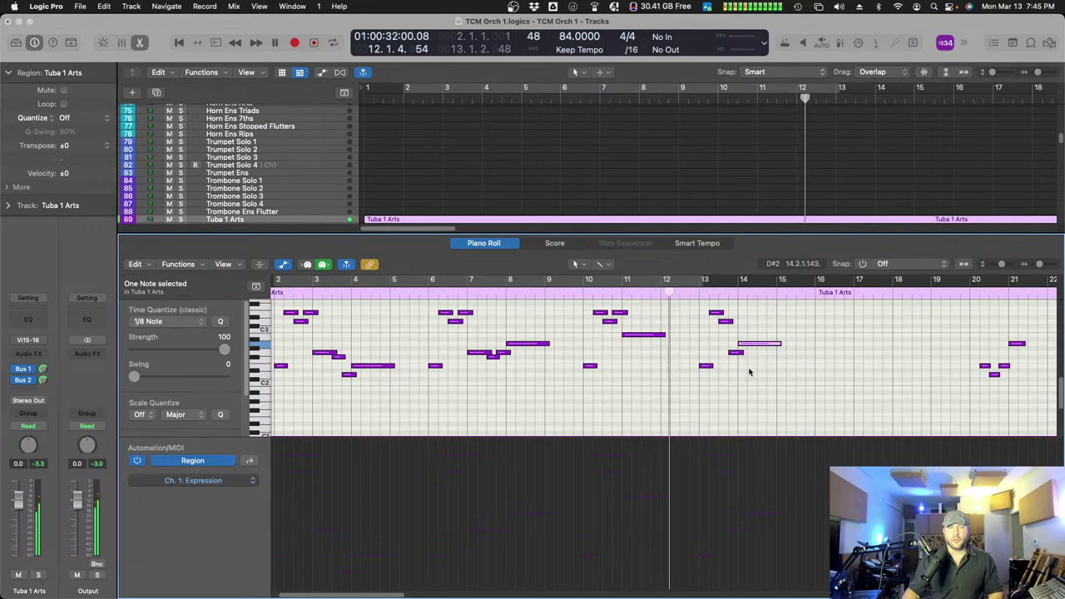
{"action": "scroll", "coordinate": [595, 340], "scroll_direction": "left", "scroll_amount": 3}
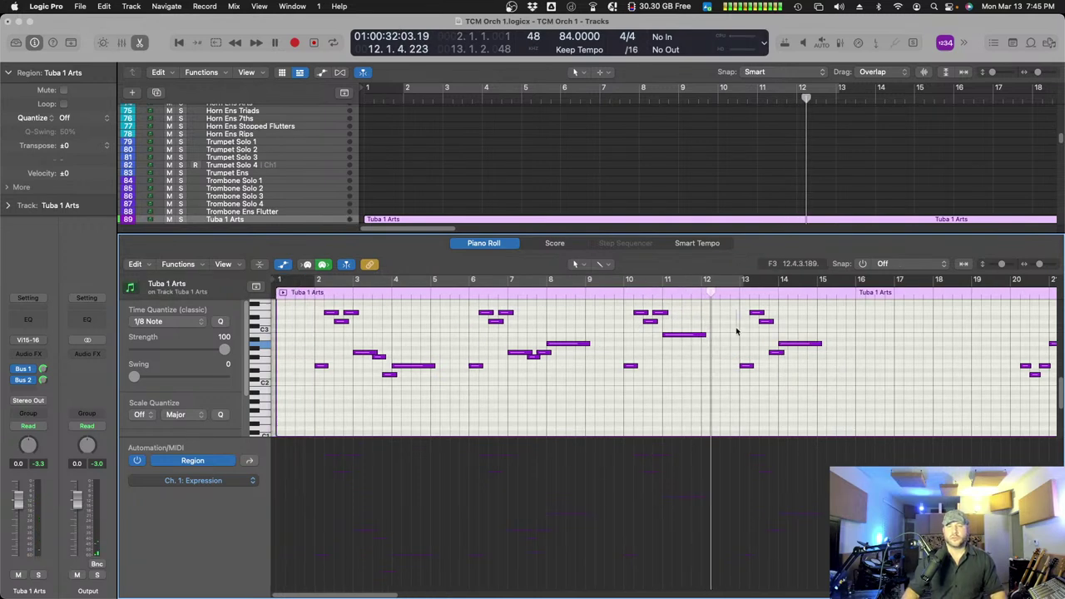
{"action": "left_click_drag", "start_coordinate": [737, 312], "coordinate": [834, 398]}
- Record a tuba phrase descending through bars 14 to 17 and ending on a long E2
{"action": "left_click", "coordinate": [619, 295]}
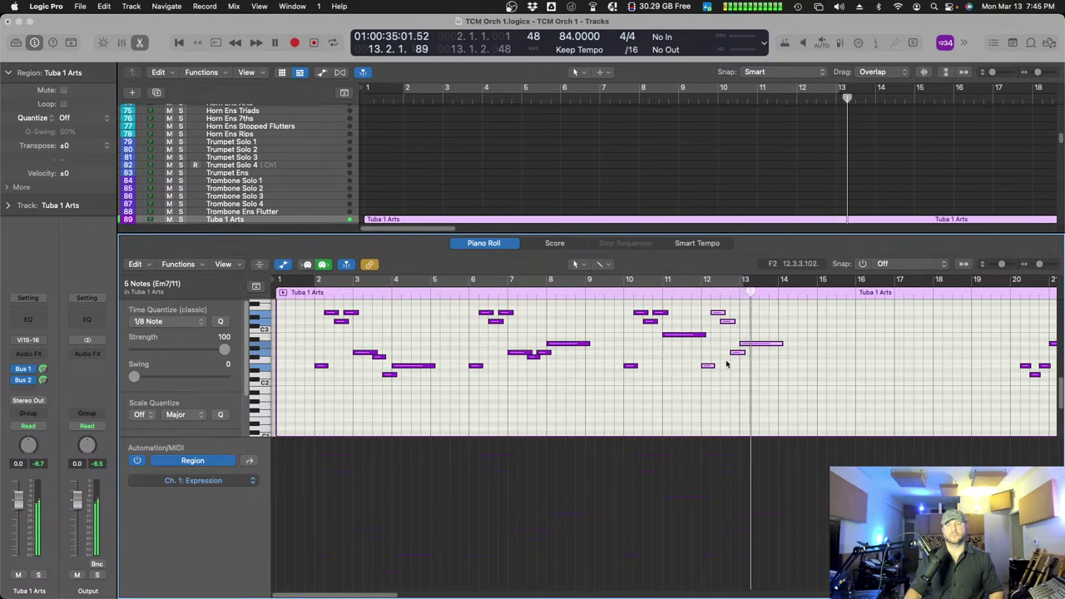
{"action": "left_click", "coordinate": [791, 372]}
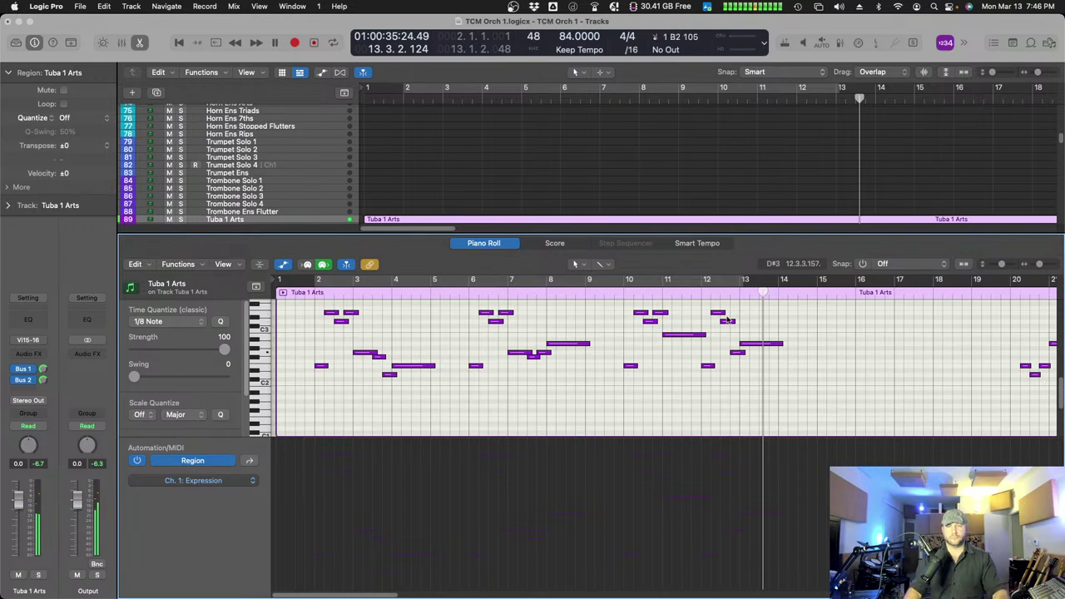
{"action": "left_click", "coordinate": [703, 296]}
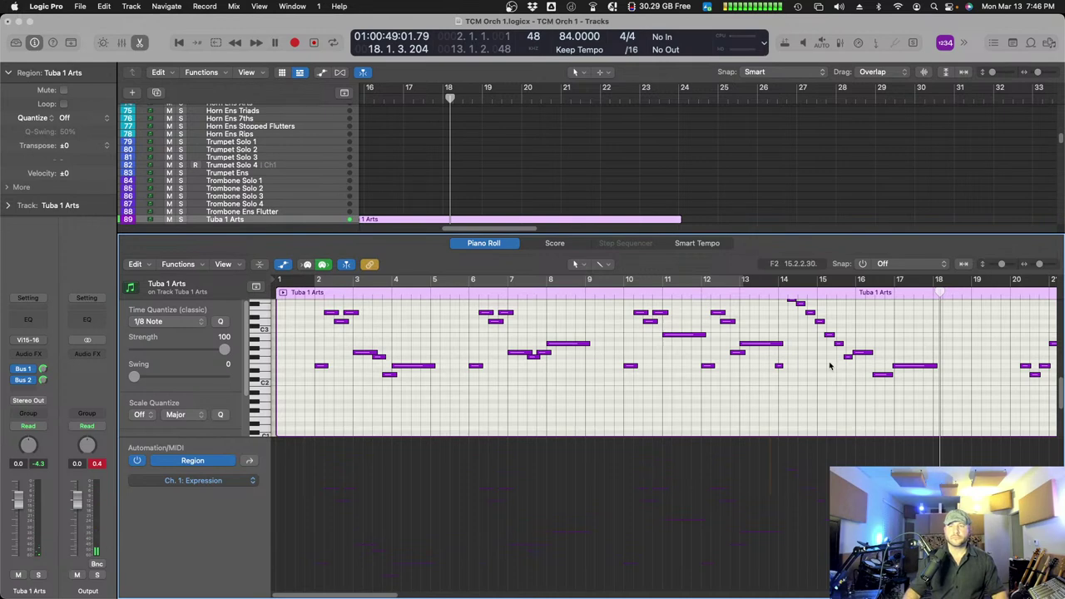
- Delete the four trailing notes around bar 20
{"action": "scroll", "coordinate": [830, 377], "scroll_direction": "right", "scroll_amount": 5}
{"action": "scroll", "coordinate": [873, 357], "scroll_direction": "up", "scroll_amount": 2}
{"action": "left_click_drag", "start_coordinate": [845, 349], "coordinate": [929, 418]}
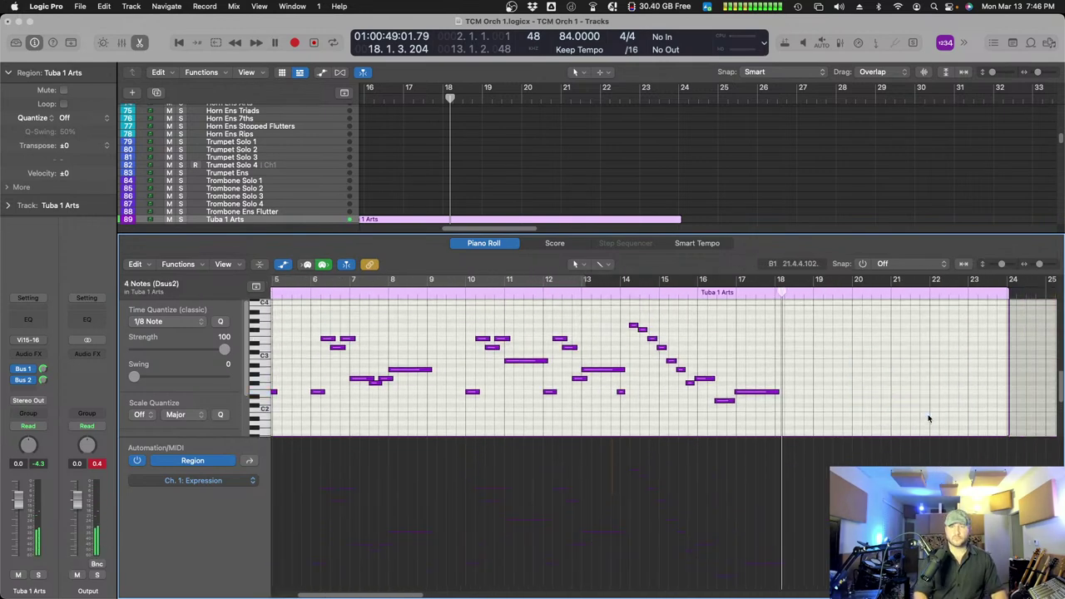
- Quantize the newly recorded notes of bars 14 to 17 to 1/8 note and lengthen the E2 at the start of bar 14
{"action": "scroll", "coordinate": [776, 347], "scroll_direction": "left", "scroll_amount": 1}
{"action": "scroll", "coordinate": [776, 347], "scroll_direction": "down", "scroll_amount": 1}
{"action": "left_click_drag", "start_coordinate": [629, 316], "coordinate": [808, 407]}
{"action": "left_click", "coordinate": [632, 400]}
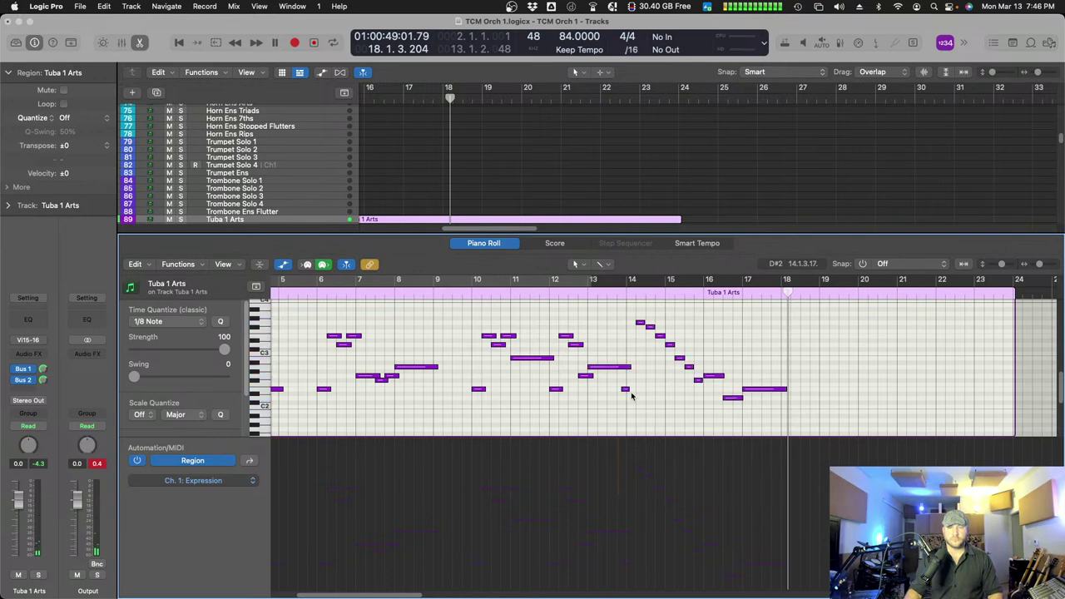
{"action": "left_click_drag", "start_coordinate": [626, 392], "coordinate": [630, 392]}
{"action": "left_click", "coordinate": [633, 389]}
- Slightly lengthen the notes of the descending phrase in bars 14 to 17 together and play the tuba line back
{"action": "scroll", "coordinate": [499, 367], "scroll_direction": "left", "scroll_amount": 5}
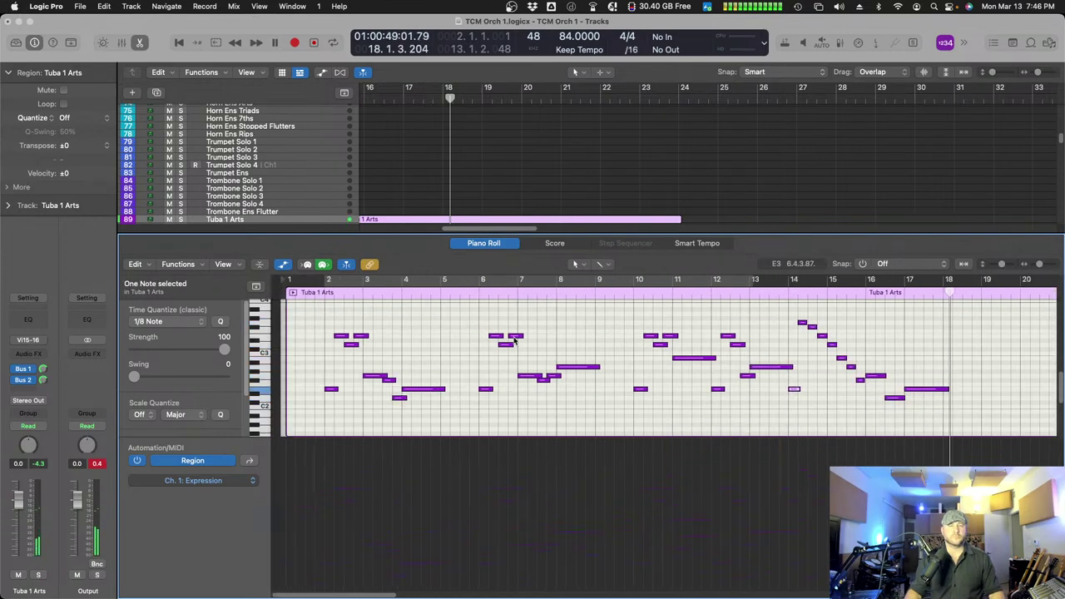
{"action": "left_click", "coordinate": [310, 292]}
{"action": "key", "text": "space"}
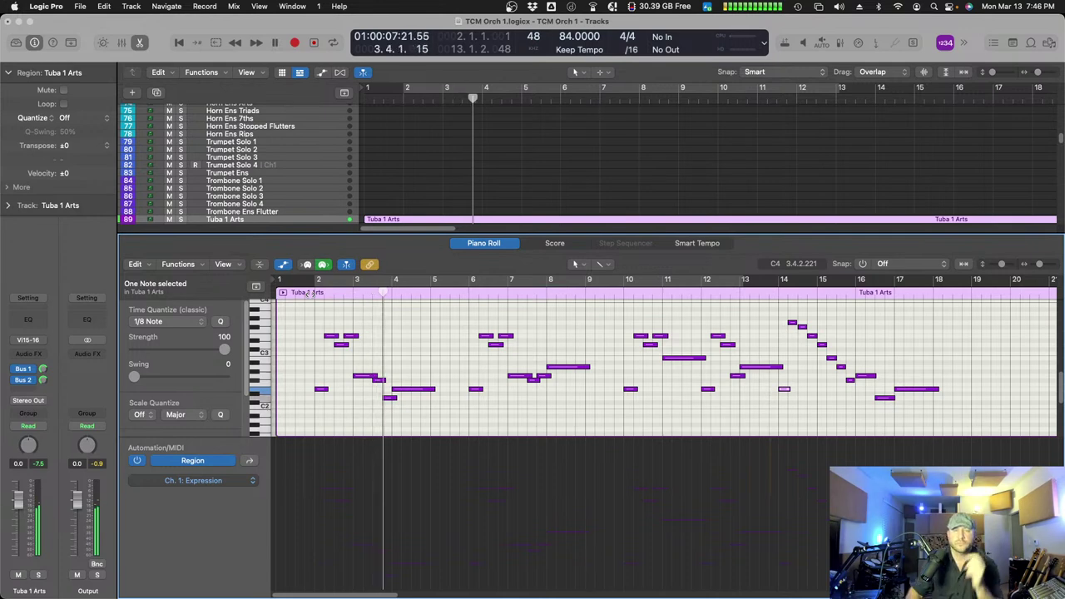
{"action": "left_click_drag", "start_coordinate": [786, 314], "coordinate": [940, 439]}
{"action": "left_click_drag", "start_coordinate": [853, 383], "coordinate": [856, 383]}
{"action": "left_click", "coordinate": [806, 377]}
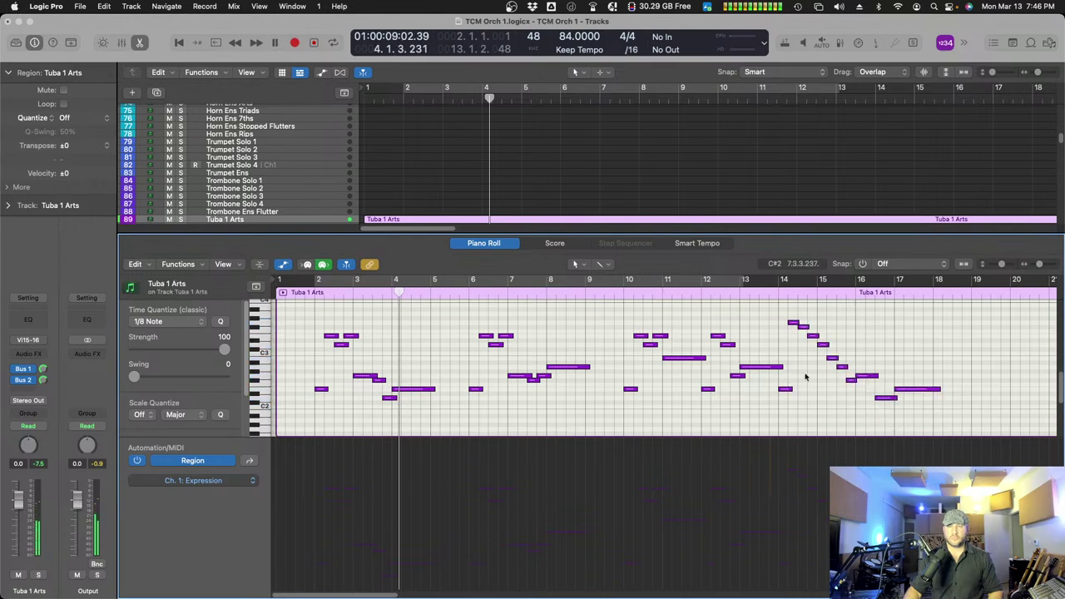
{"action": "left_click", "coordinate": [471, 296]}
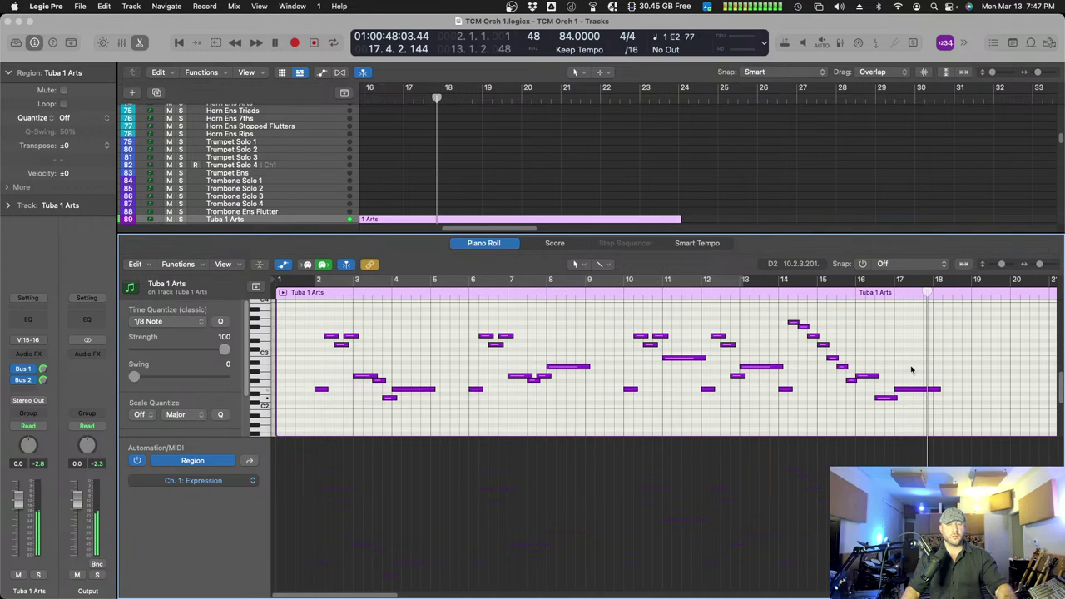
- Copy the Tuba 1 Arts region onto the Horn Solo 1 track at bar 1 and open the copy for note editing
{"action": "left_click", "coordinate": [489, 244]}
{"action": "scroll", "coordinate": [495, 250], "scroll_direction": "left", "scroll_amount": 10}
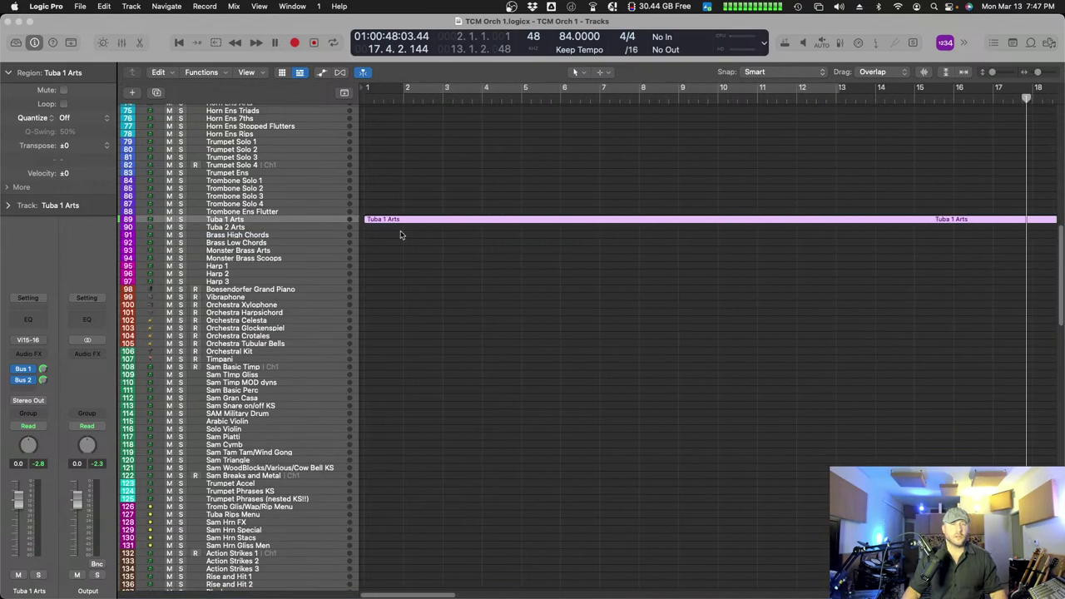
{"action": "left_click", "coordinate": [425, 230]}
{"action": "scroll", "coordinate": [405, 223], "scroll_direction": "up", "scroll_amount": 6}
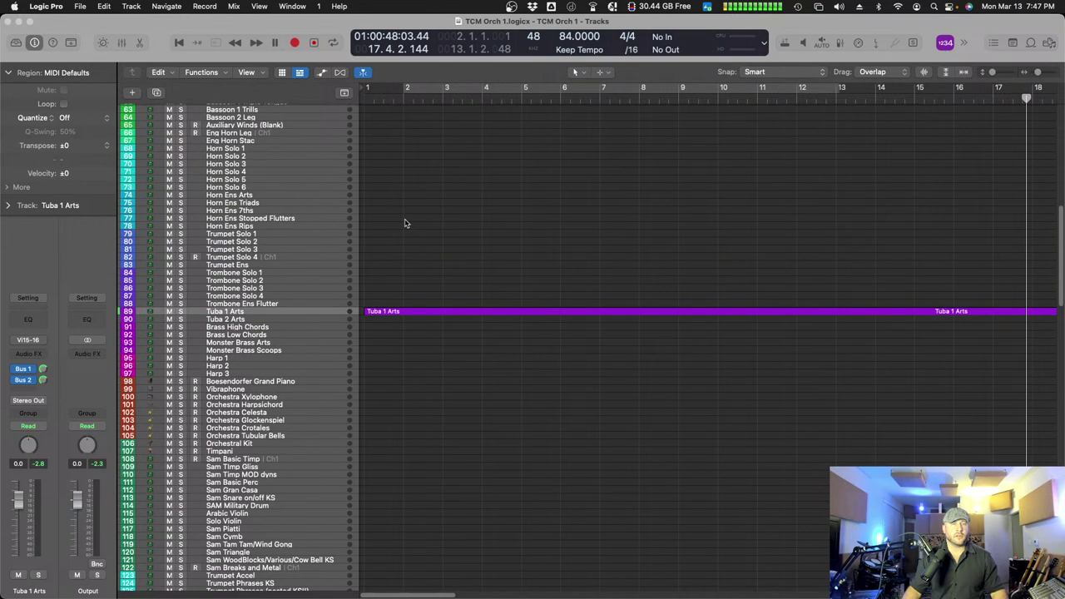
{"action": "left_click_drag", "start_coordinate": [414, 356], "coordinate": [408, 188]}
{"action": "double_click", "coordinate": [408, 188]}
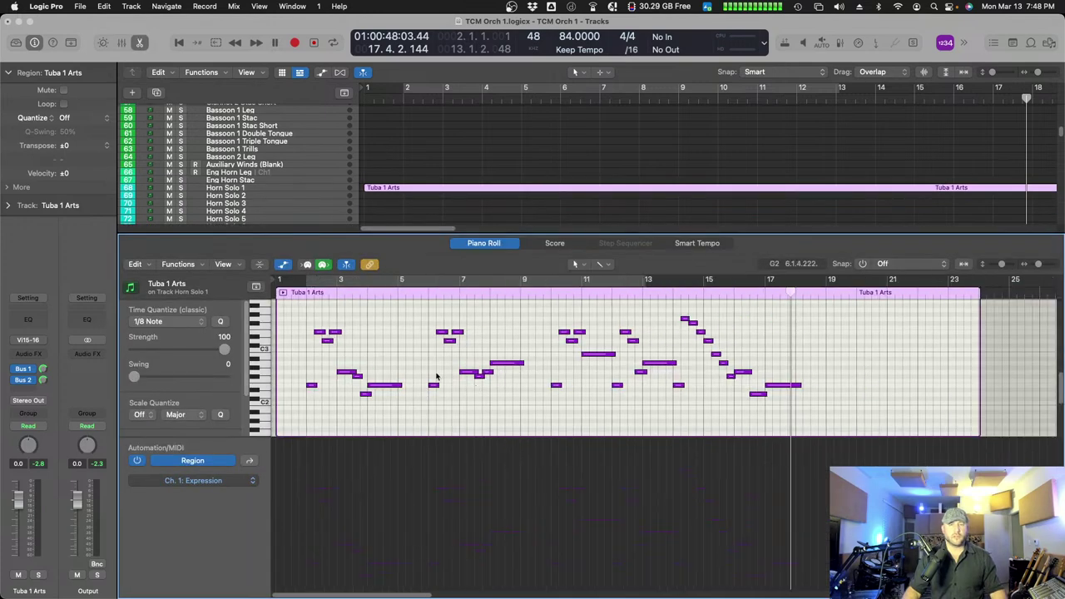
- Select all notes of the Horn Solo 1 copy and play it from the start, then deselect them
{"action": "left_click_drag", "start_coordinate": [290, 329], "coordinate": [818, 430]}
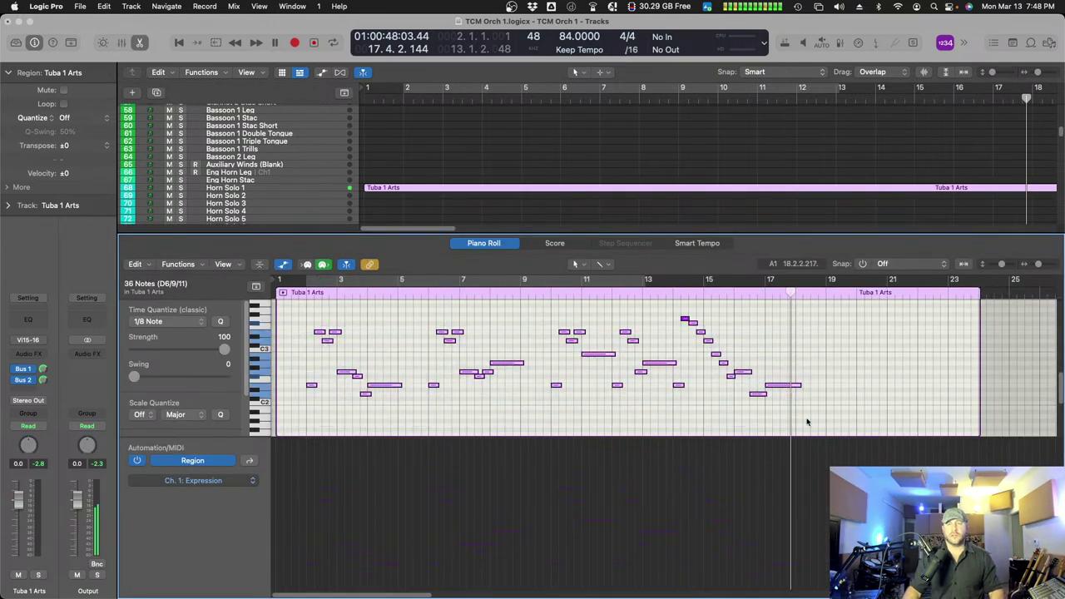
{"action": "left_click_drag", "start_coordinate": [289, 325], "coordinate": [822, 420]}
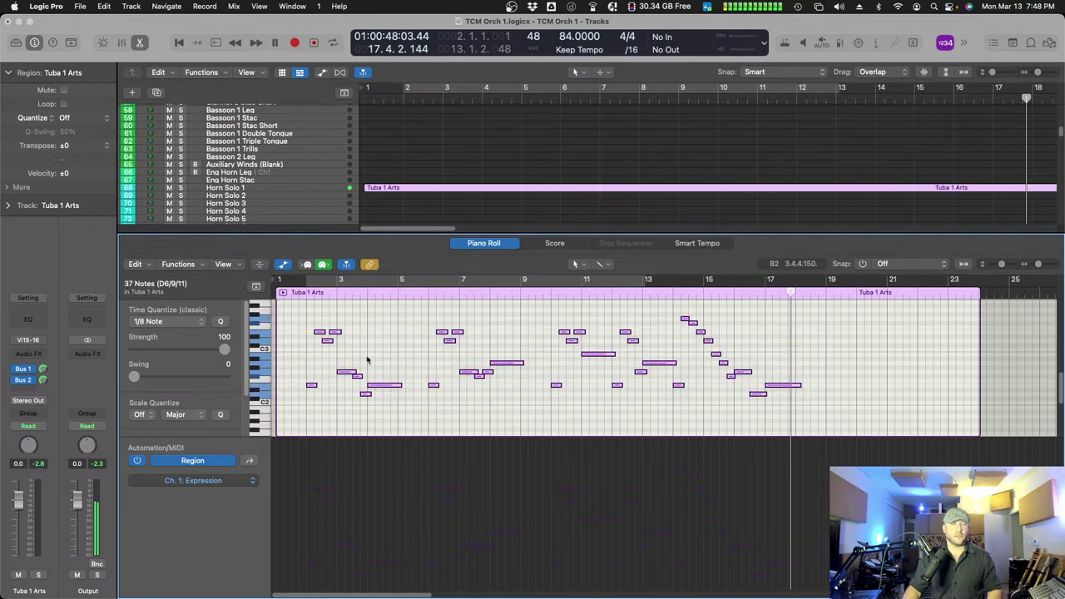
{"action": "left_click", "coordinate": [302, 296]}
{"action": "key", "text": "space"}
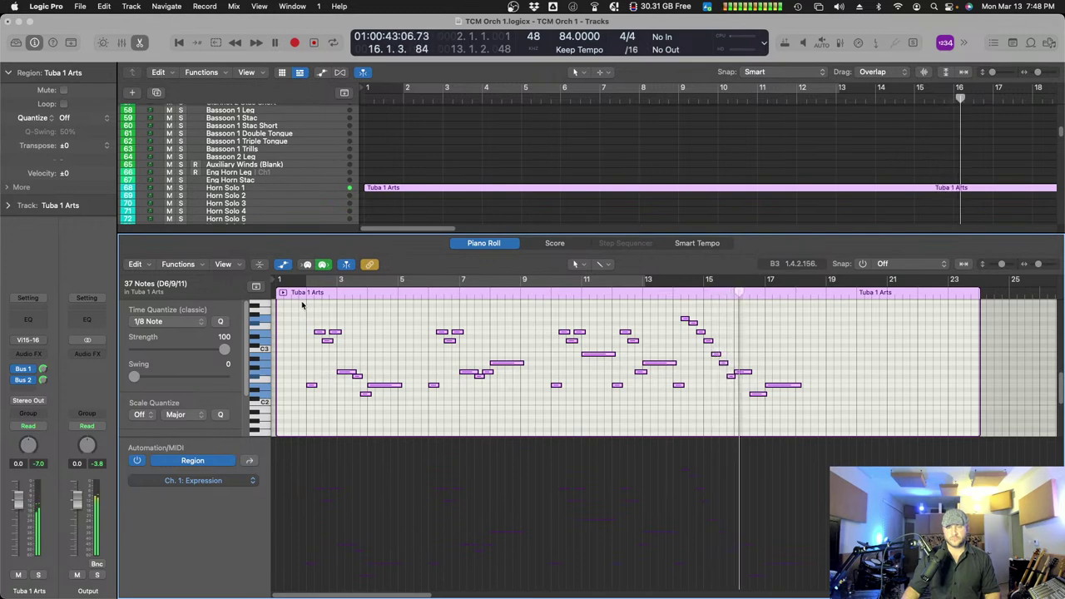
{"action": "left_click", "coordinate": [516, 397]}
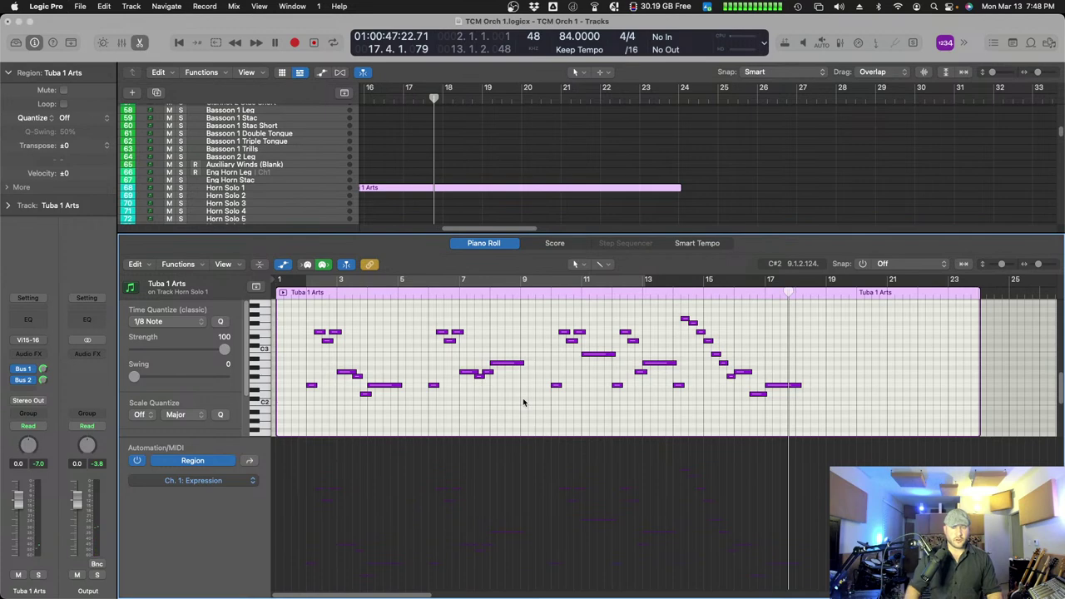
- Select the Horn Solo 1 and Tuba 1 Arts regions together and play the opening bars with both open in the piano roll
{"action": "key", "text": "p"}
{"action": "scroll", "coordinate": [522, 403], "scroll_direction": "left", "scroll_amount": 15}
{"action": "left_click_drag", "start_coordinate": [430, 156], "coordinate": [493, 387]}
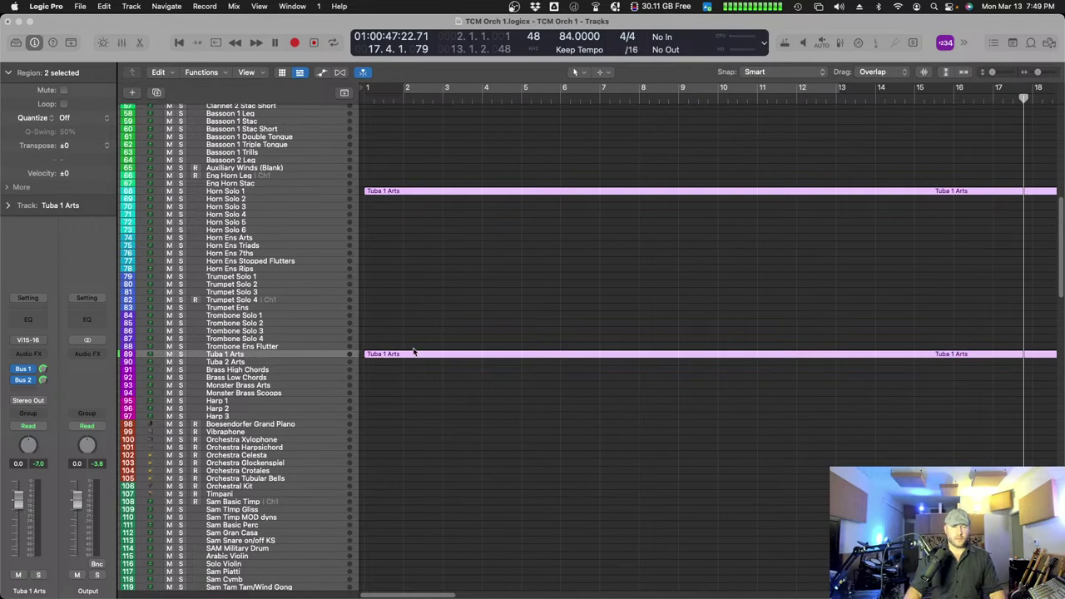
{"action": "key", "text": "p"}
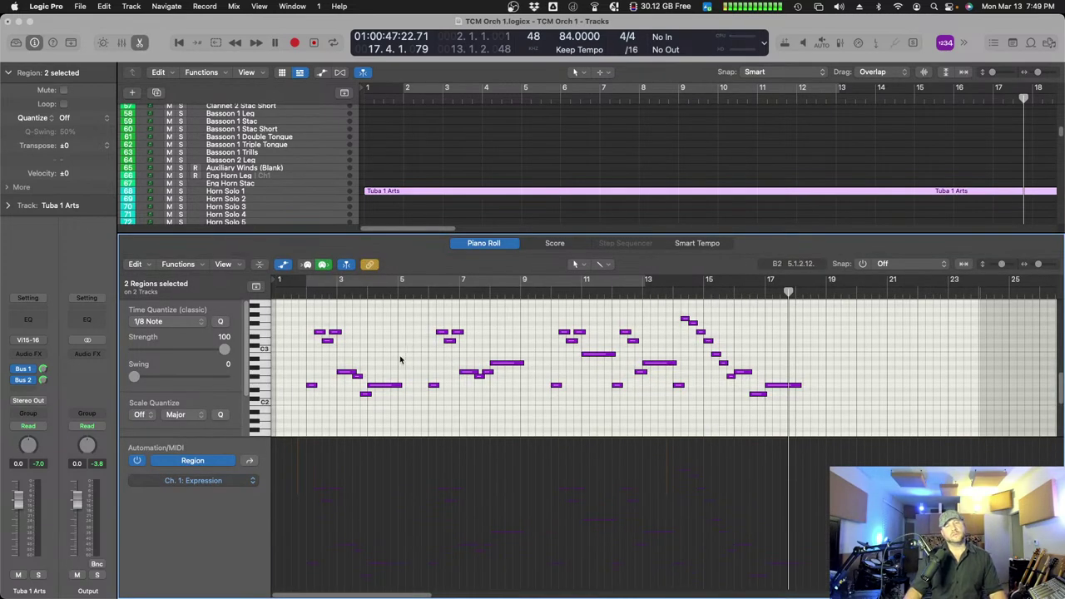
{"action": "double_click", "coordinate": [298, 295]}
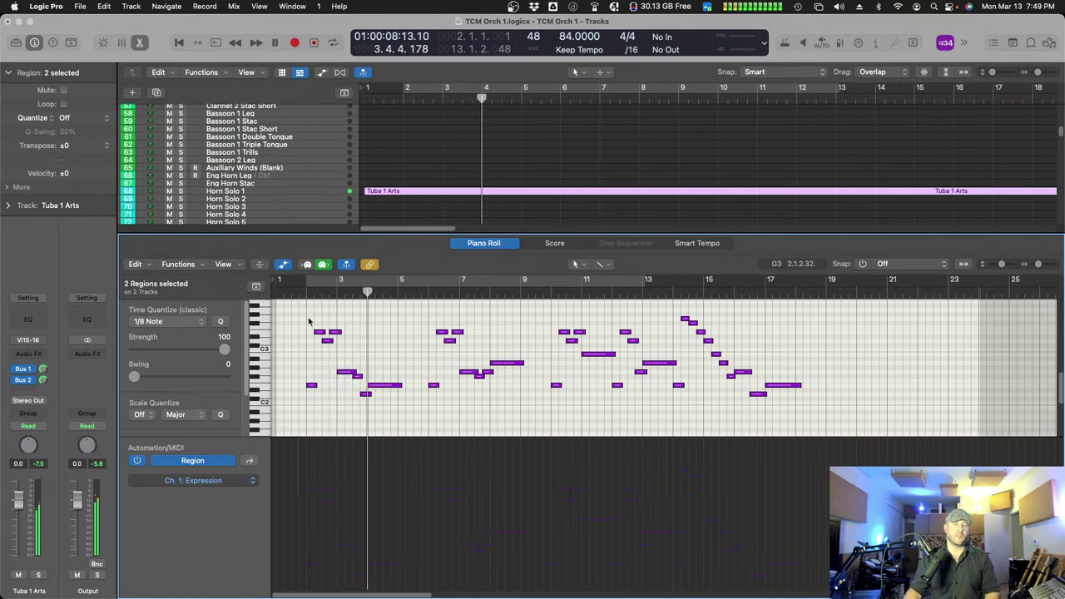
{"action": "left_click", "coordinate": [364, 292]}
{"action": "left_click", "coordinate": [483, 248]}
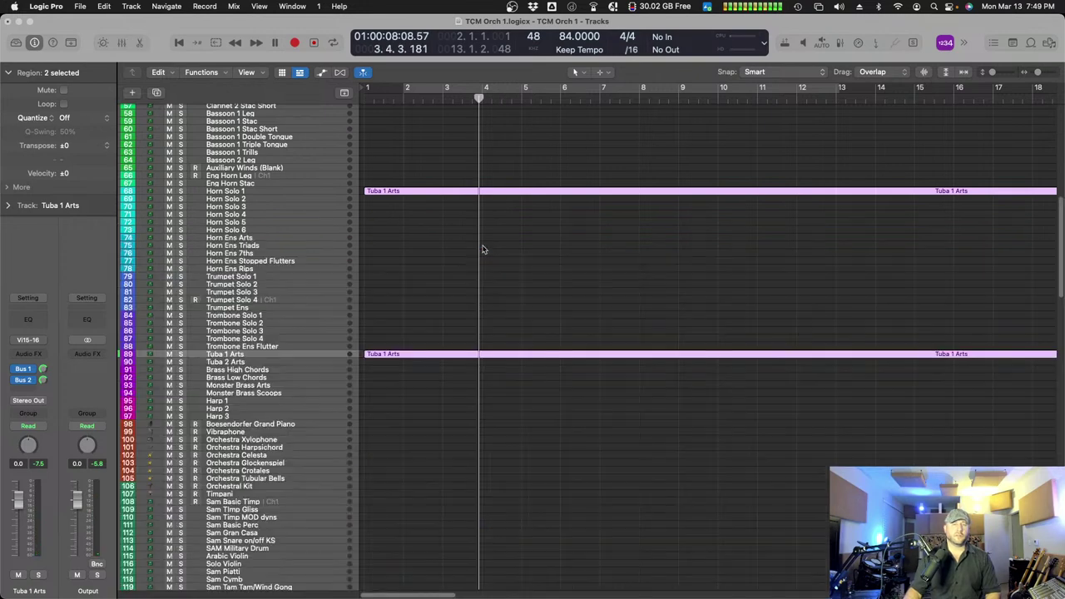
- Record a sustained trombone line on the Trombone Solo 3 track from bar 3 to bar 18, with the tuba notes open as reference
{"action": "left_click", "coordinate": [295, 333]}
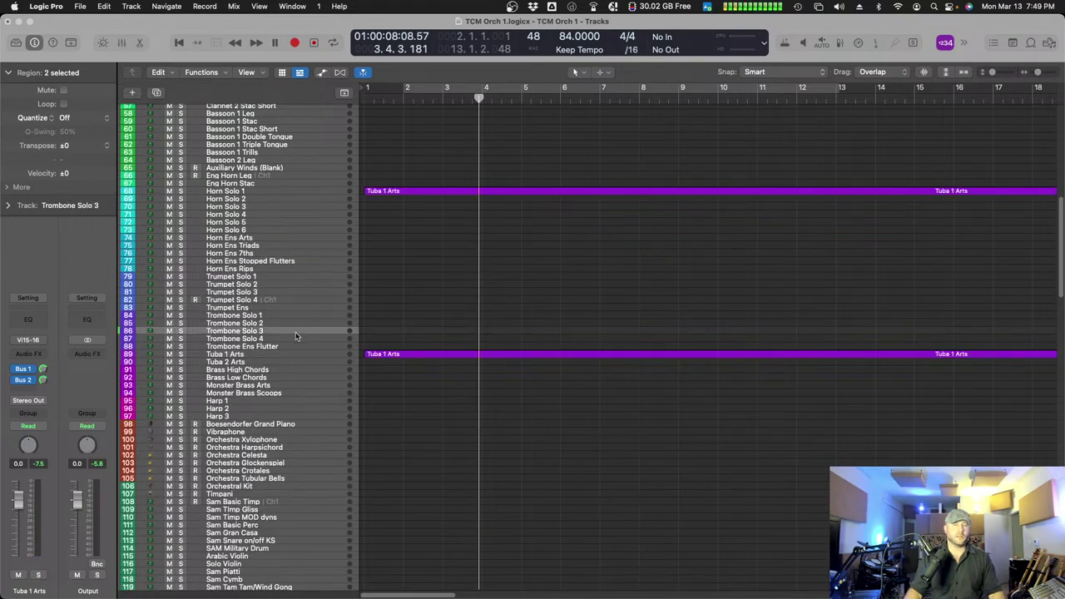
{"action": "left_click", "coordinate": [420, 355]}
{"action": "double_click", "coordinate": [419, 355]}
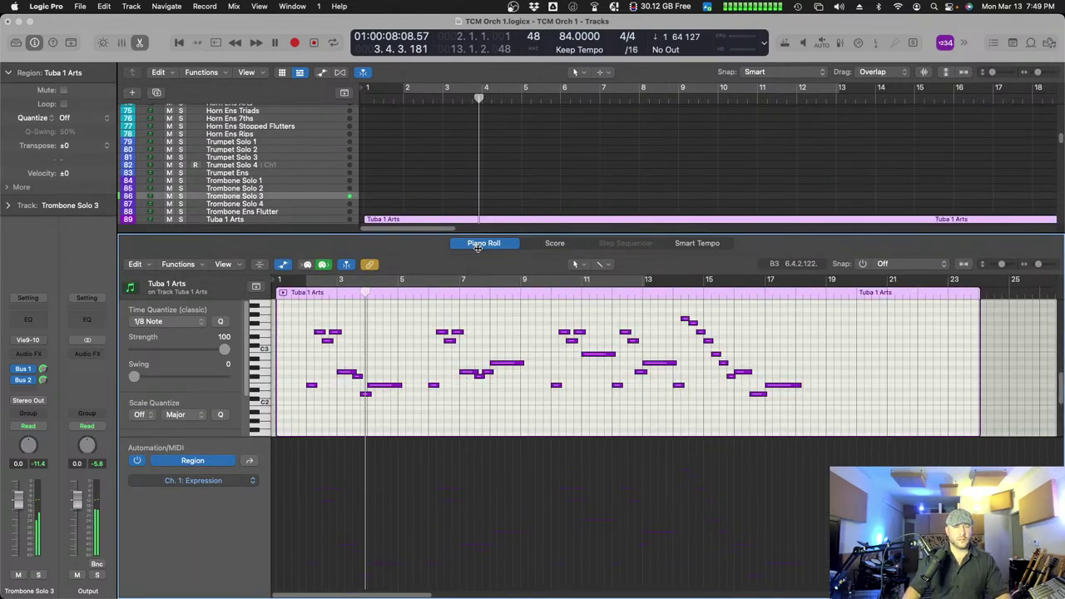
{"action": "left_click", "coordinate": [306, 293]}
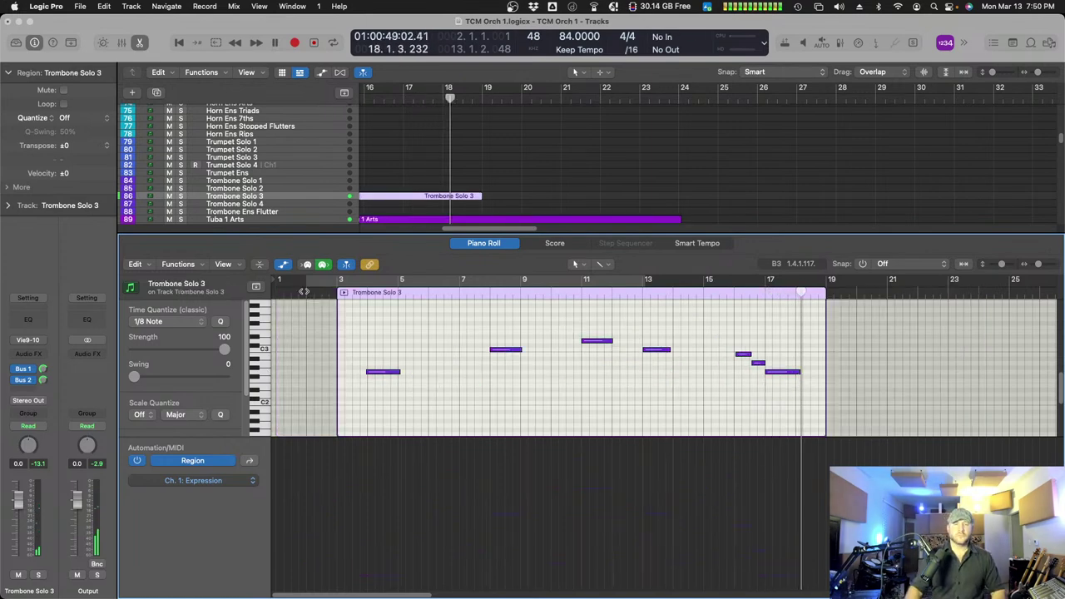
- Quantize the trombone notes to 1/8 note, and slightly lengthen the A2 in bar 16 and the C3 in bar 8
{"action": "left_click_drag", "start_coordinate": [362, 341], "coordinate": [808, 430]}
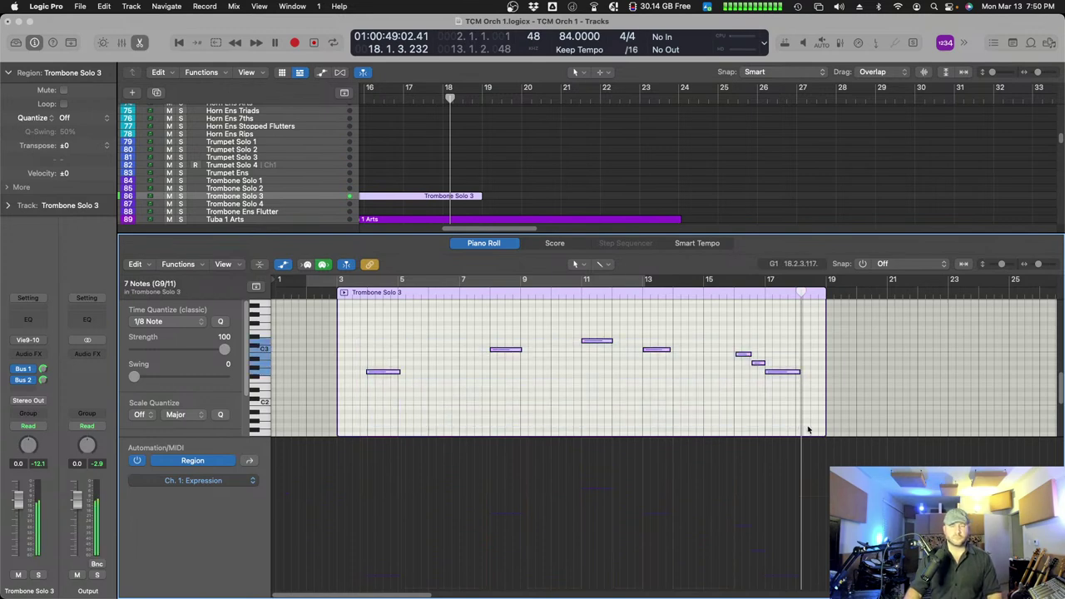
{"action": "left_click", "coordinate": [737, 380]}
{"action": "left_click_drag", "start_coordinate": [757, 362], "coordinate": [767, 363]}
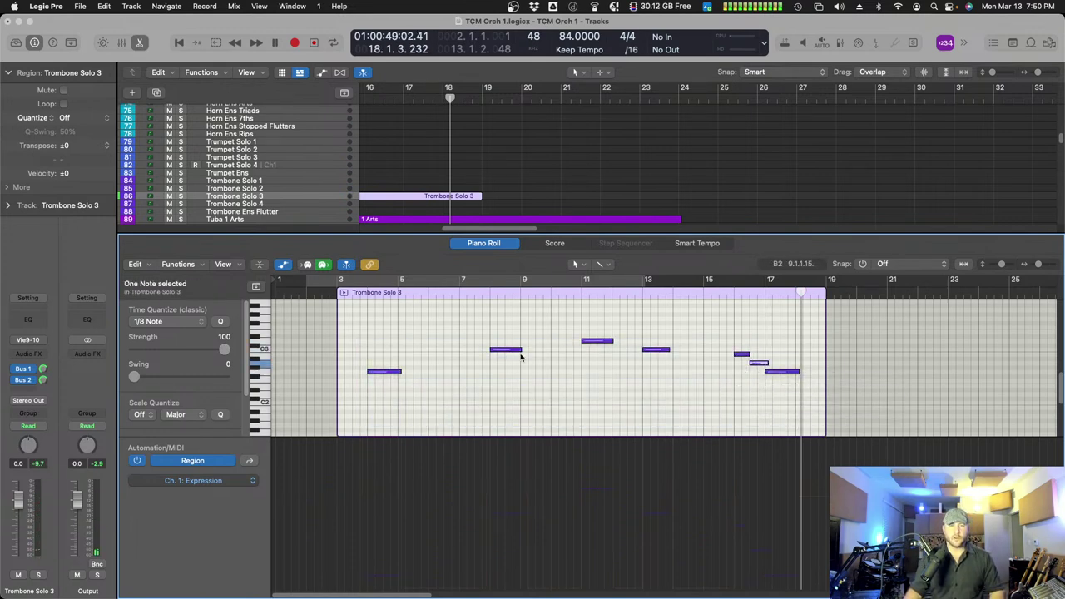
{"action": "left_click_drag", "start_coordinate": [518, 349], "coordinate": [525, 350]}
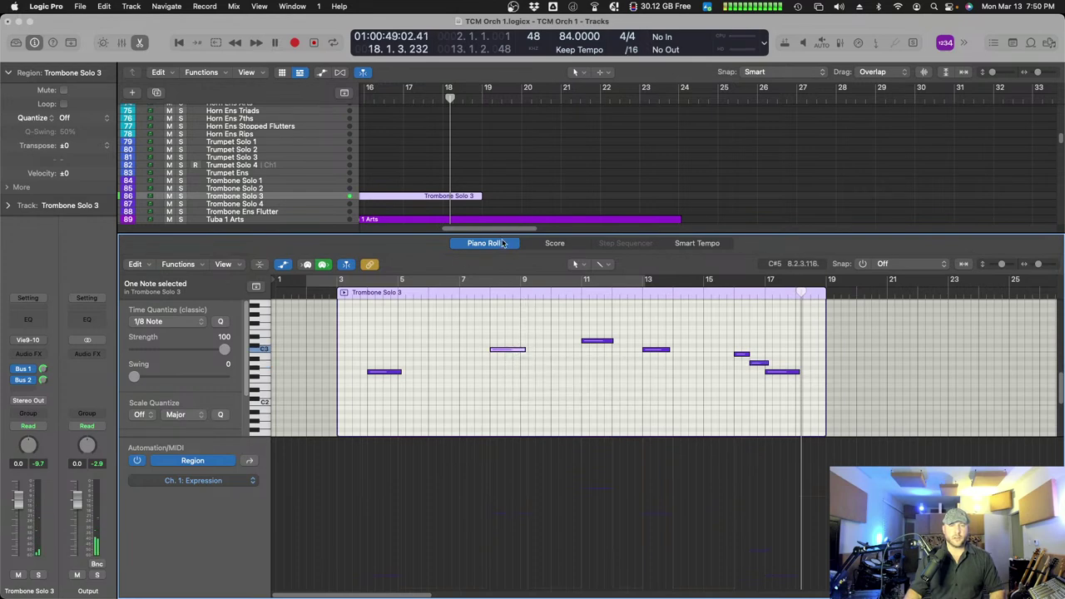
- Close the piano roll and clear the region selection on the horn, trombone and tuba tracks
{"action": "left_click", "coordinate": [504, 242]}
{"action": "key", "text": "z"}
{"action": "scroll", "coordinate": [513, 183], "scroll_direction": "up", "scroll_amount": 5}
{"action": "scroll", "coordinate": [479, 303], "scroll_direction": "up", "scroll_amount": 1}
{"action": "left_click", "coordinate": [467, 362]}
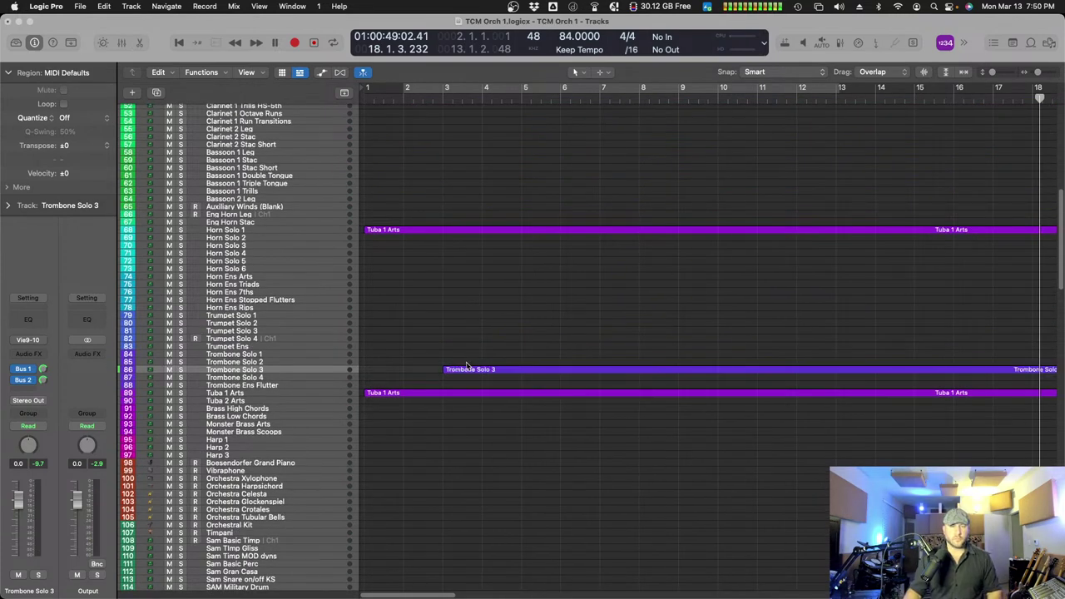
- Move the Trombone Solo 3 region onto the Horn Solo 2 track and play the arrangement from just before bar 3
{"action": "left_click", "coordinate": [468, 371]}
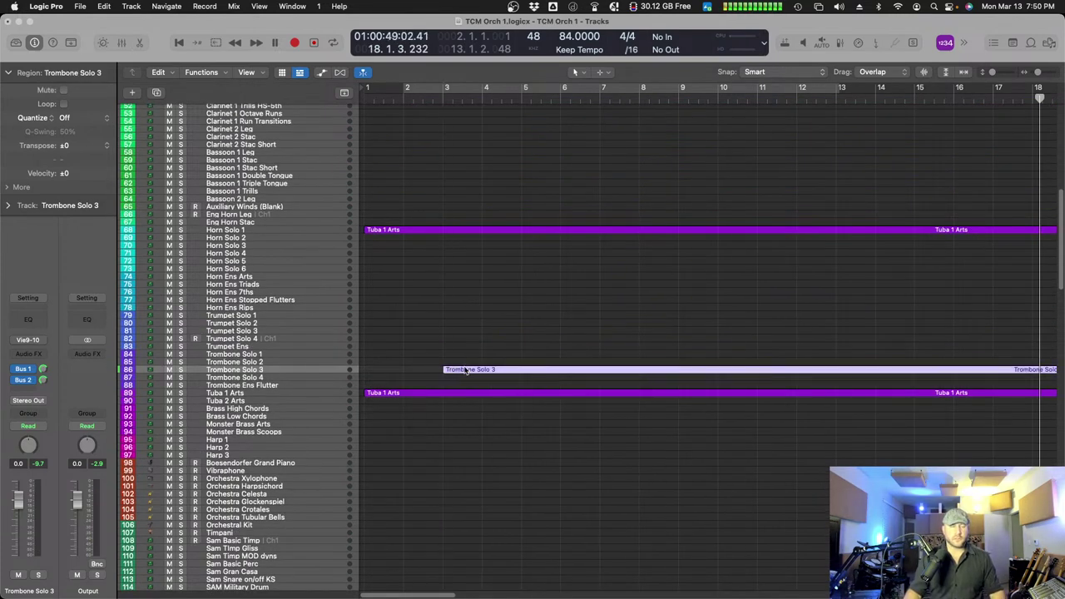
{"action": "left_click_drag", "start_coordinate": [471, 372], "coordinate": [471, 239]}
{"action": "left_click", "coordinate": [437, 97]}
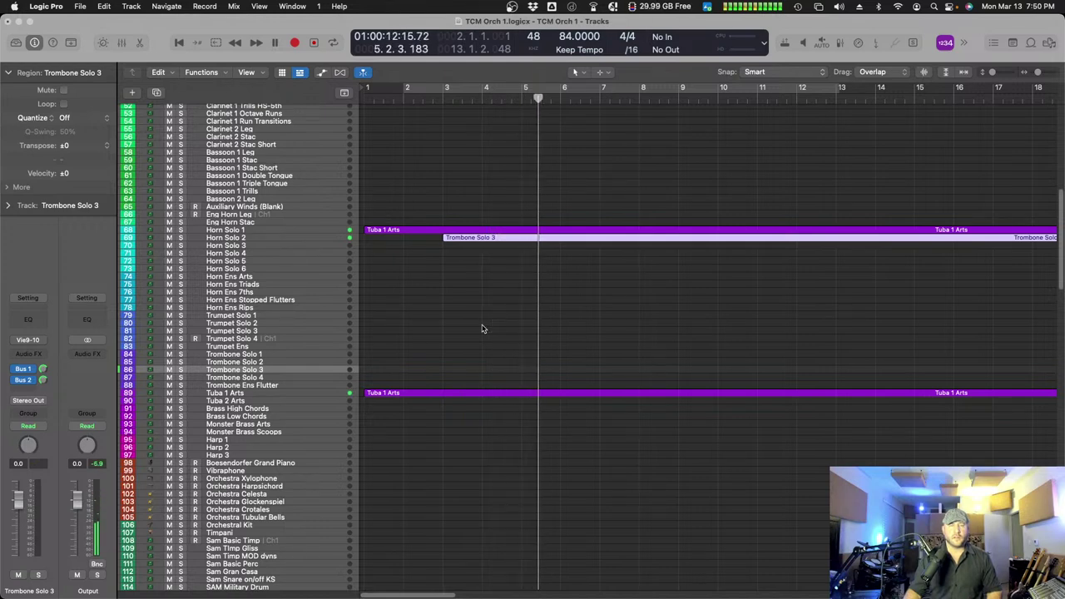
- Review the Horn Solo 1, Horn Solo 2 and Tuba 1 Arts regions together in the piano roll, and close it
{"action": "left_click_drag", "start_coordinate": [502, 428], "coordinate": [444, 222]}
{"action": "left_click", "coordinate": [395, 348]}
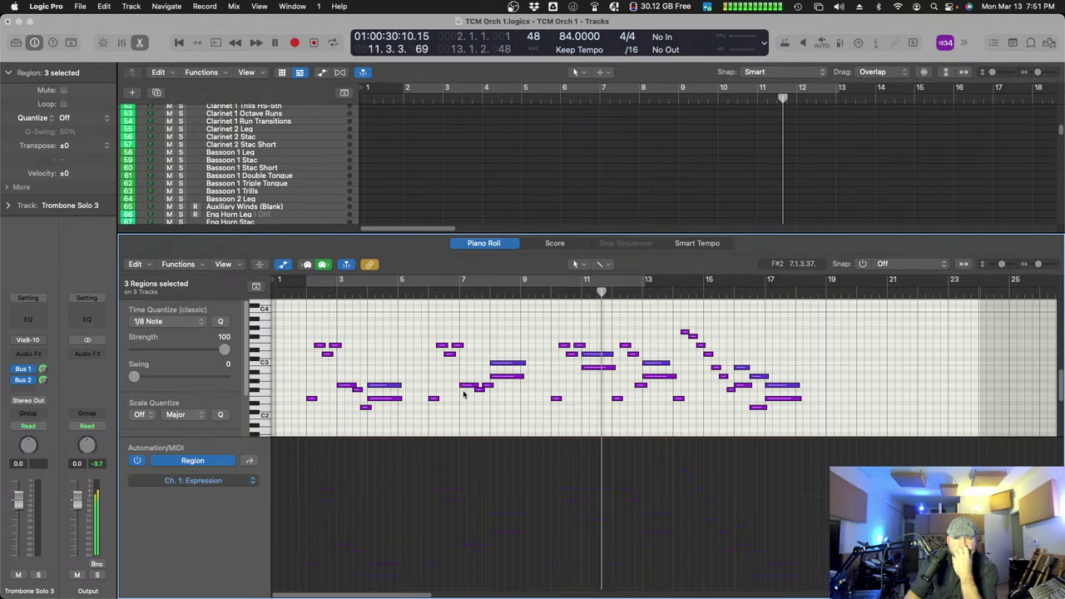
{"action": "key", "text": "e"}
{"action": "left_click", "coordinate": [561, 289]}
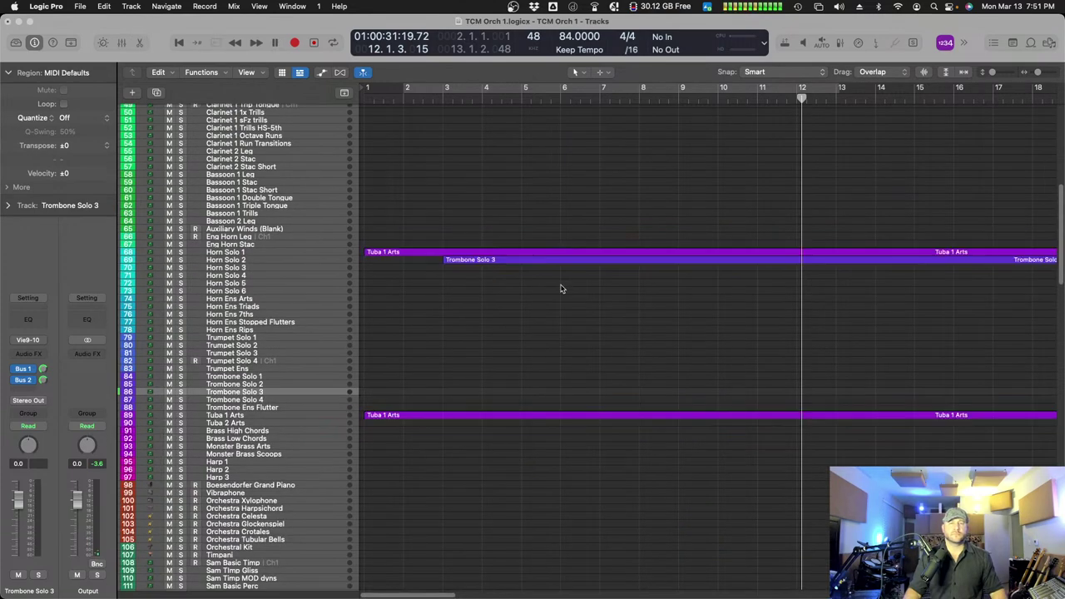
- Open the two horn regions together in the piano roll and copy the second horn's bar 11 D3 note to bar 10 at E3
{"action": "left_click_drag", "start_coordinate": [555, 265], "coordinate": [554, 252]}
{"action": "key", "text": "e"}
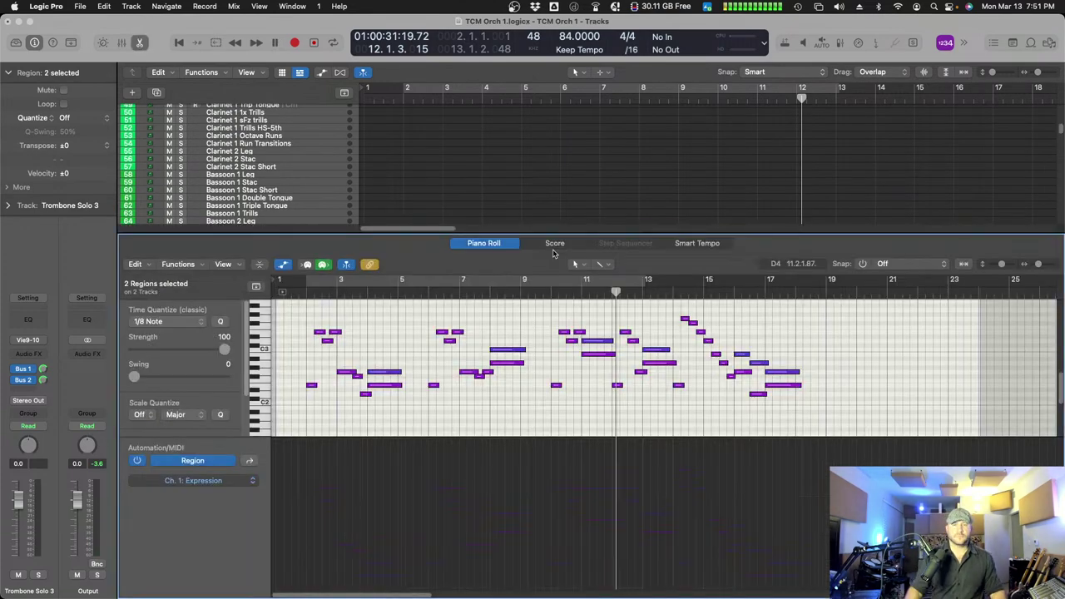
{"action": "left_click_drag", "start_coordinate": [592, 373], "coordinate": [564, 363]}
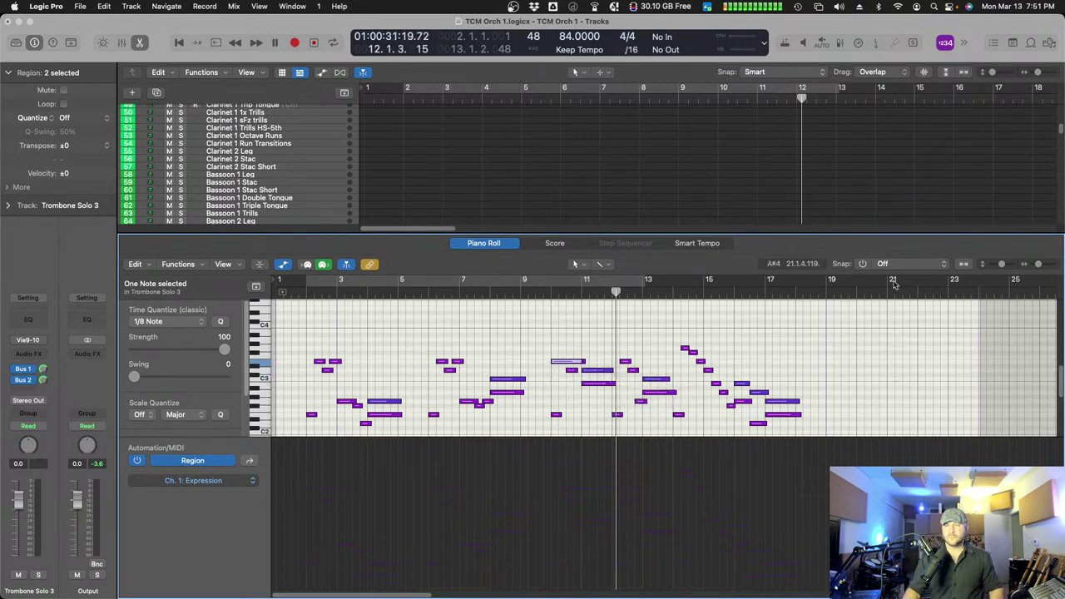
- Hide the automation lane, raise the copied bar 10 horn note to G3, and play from just before bar 10
{"action": "key", "text": "a"}
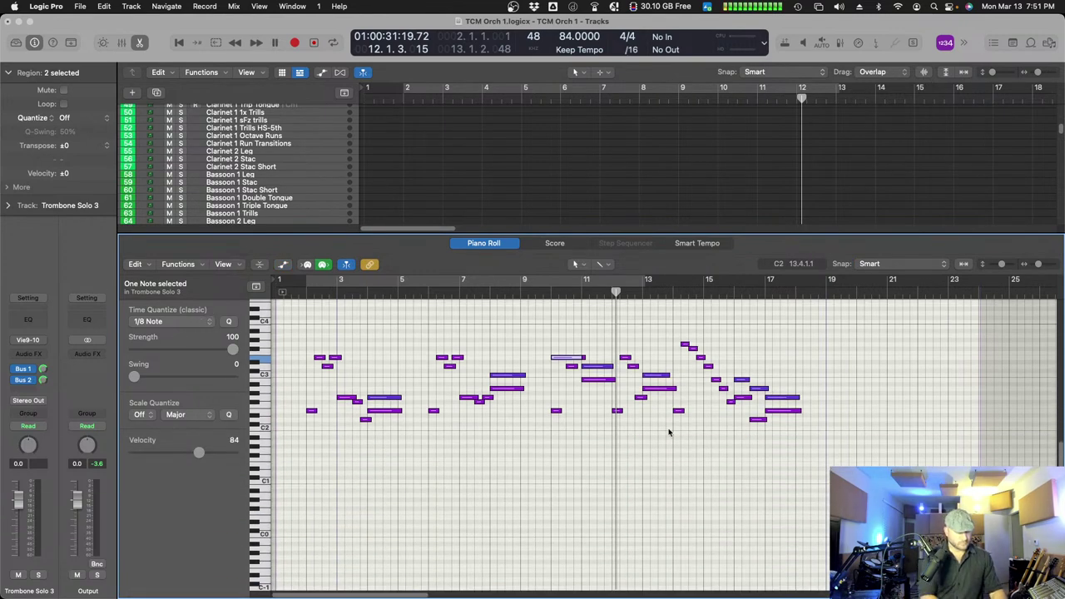
{"action": "key", "text": "super+Down"}
{"action": "key", "text": "super+Down"}
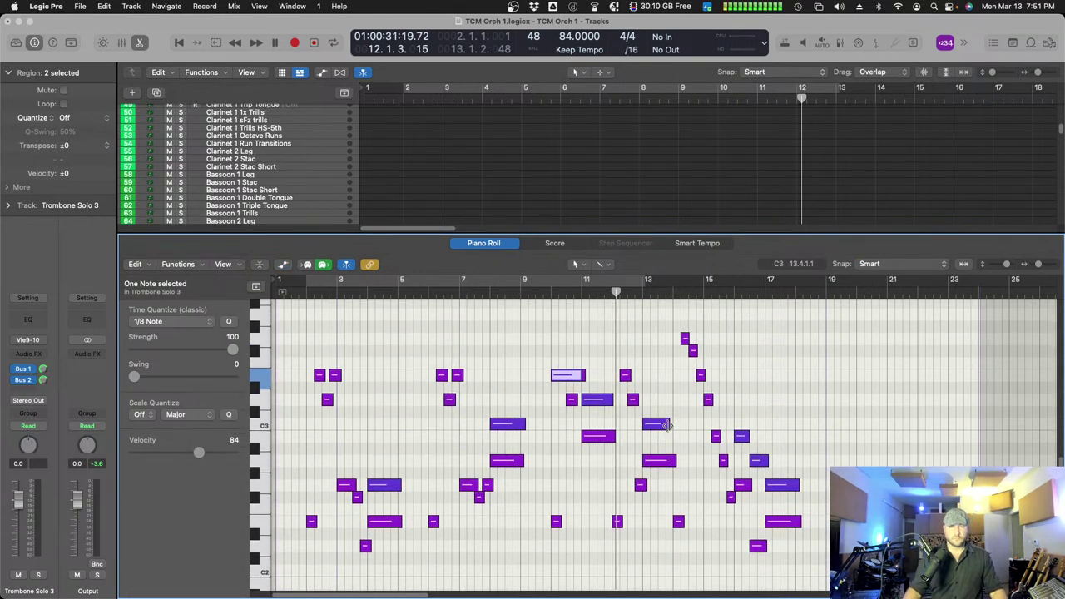
{"action": "key", "text": "super+Right"}
{"action": "key", "text": "super+Right"}
{"action": "left_click", "coordinate": [513, 402]}
{"action": "left_click_drag", "start_coordinate": [531, 378], "coordinate": [530, 342]}
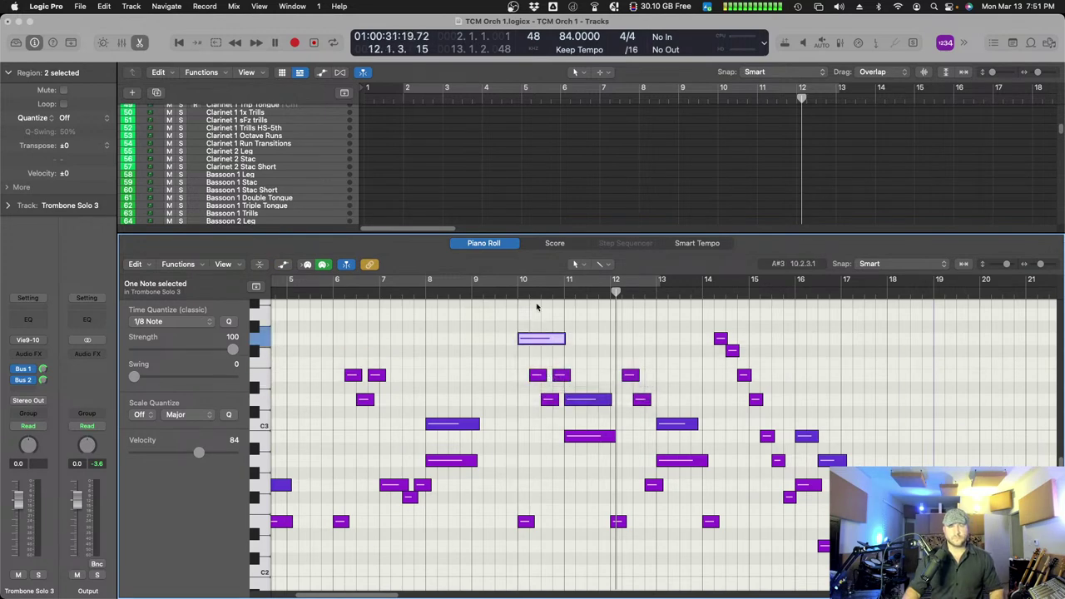
{"action": "left_click", "coordinate": [506, 294]}
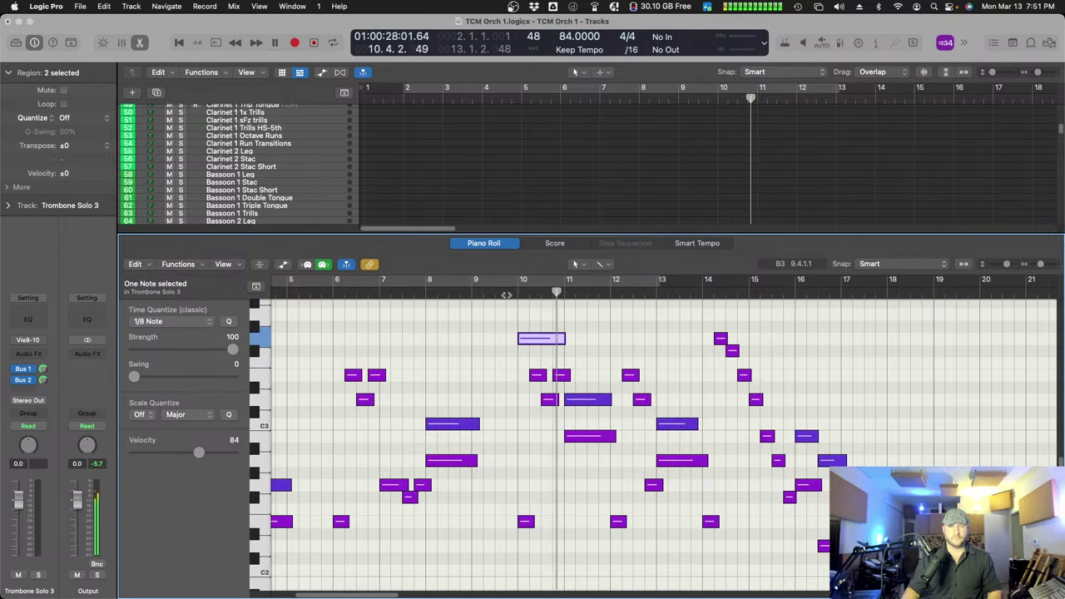
- Clear the sustain pedal data from the Horn Solo 2 region, and play both horn regions together from bar 10
{"action": "left_click", "coordinate": [496, 243]}
{"action": "left_click", "coordinate": [599, 274]}
{"action": "double_click", "coordinate": [599, 258]}
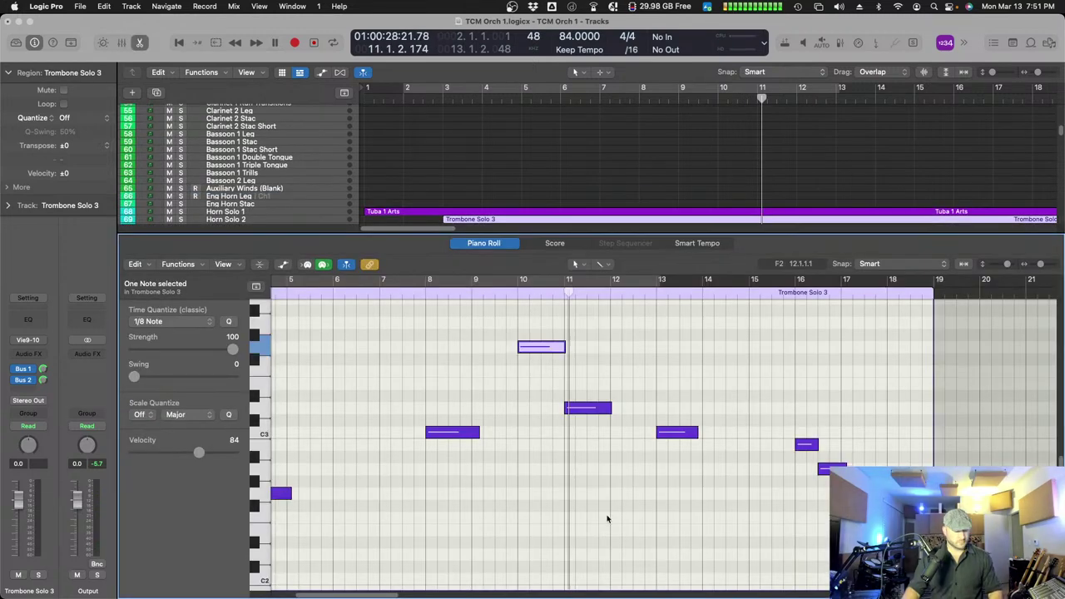
{"action": "key", "text": "a"}
{"action": "left_click", "coordinate": [250, 462]}
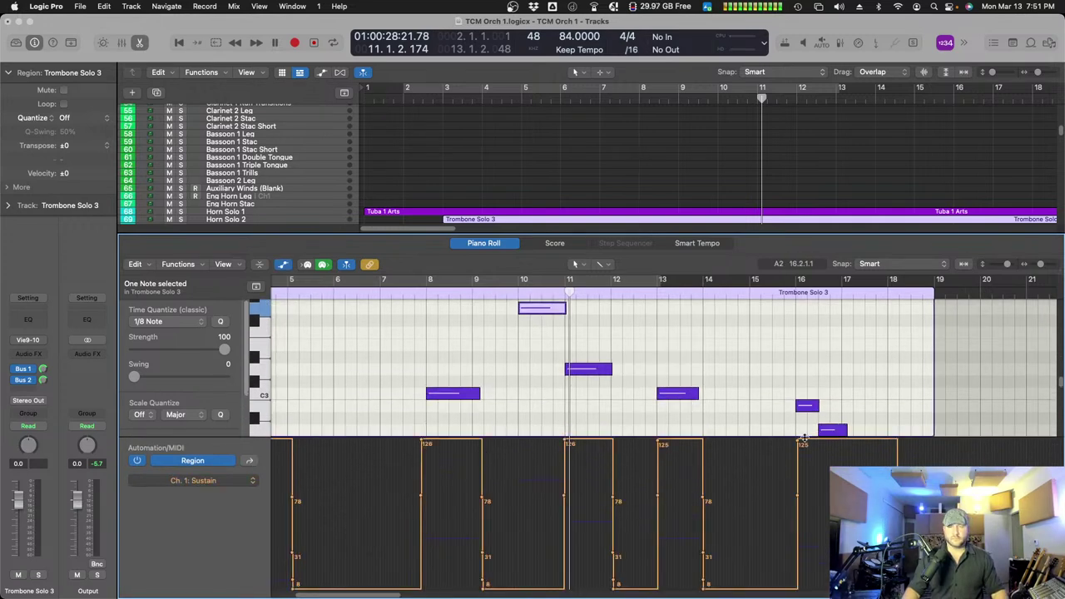
{"action": "left_click_drag", "start_coordinate": [804, 444], "coordinate": [391, 443]}
{"action": "key", "text": "super+a"}
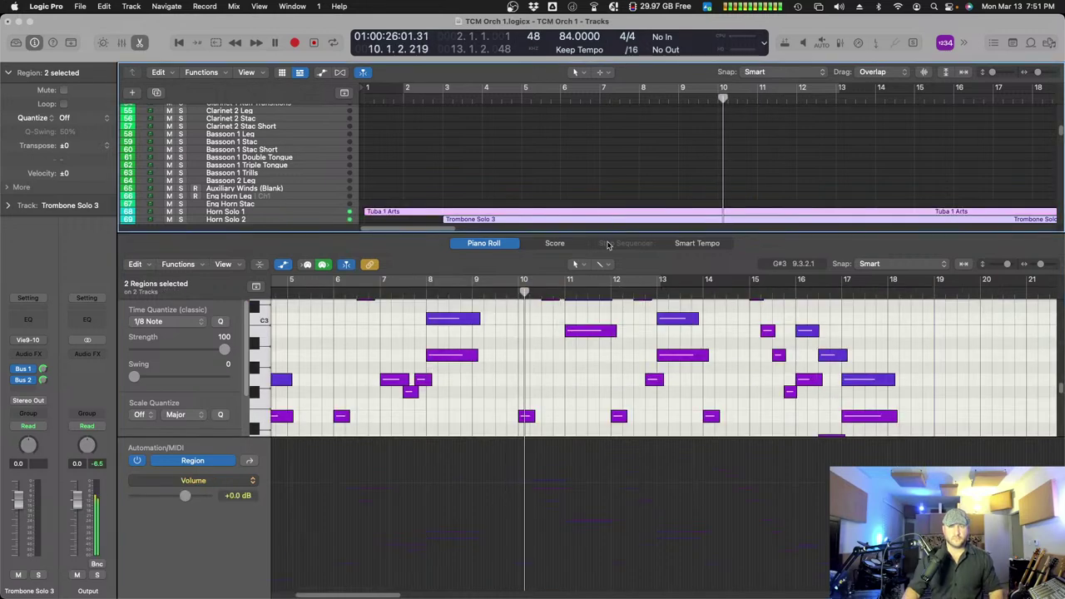
- Shorten the second horn's bar 10 G3 to about beat 4 and place a shorter copy at beat 4 on A3
{"action": "scroll", "coordinate": [611, 356], "scroll_direction": "up", "scroll_amount": 1}
{"action": "scroll", "coordinate": [611, 357], "scroll_direction": "up", "scroll_amount": 1}
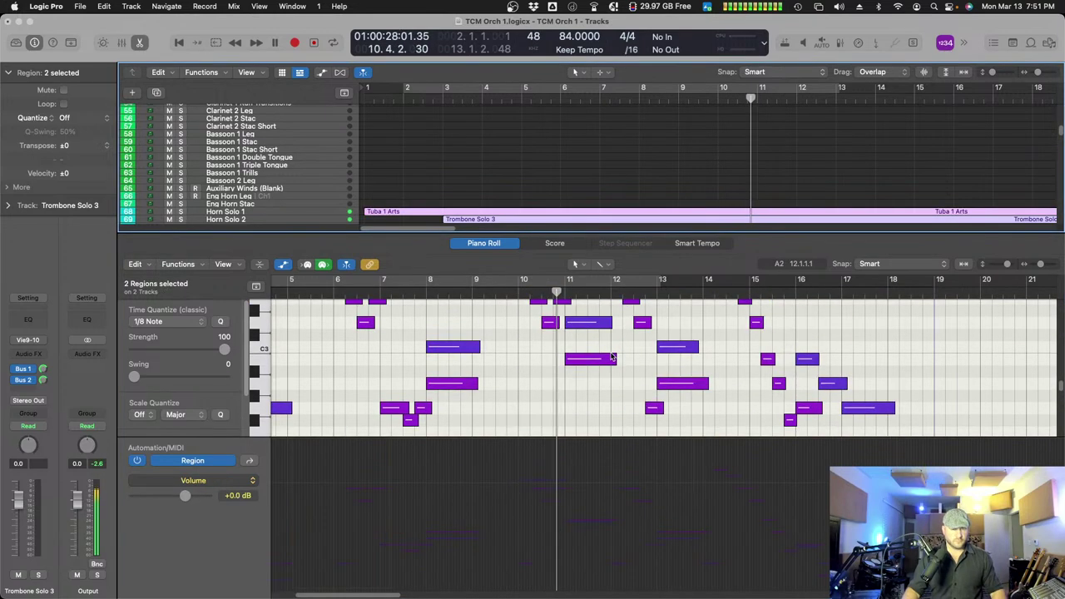
{"action": "scroll", "coordinate": [583, 362], "scroll_direction": "up", "scroll_amount": 1}
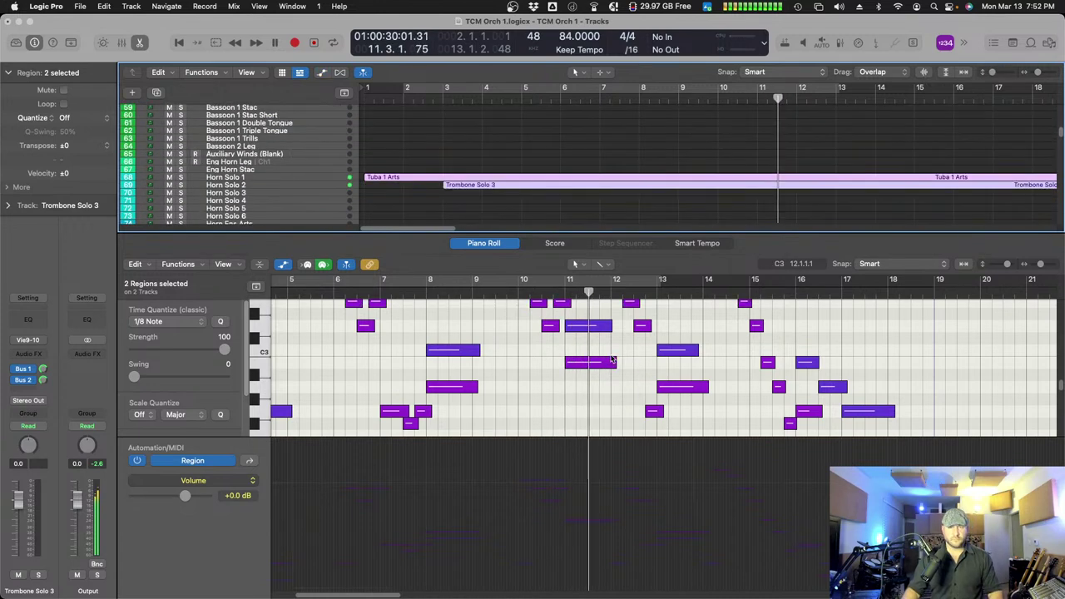
{"action": "key", "text": "a"}
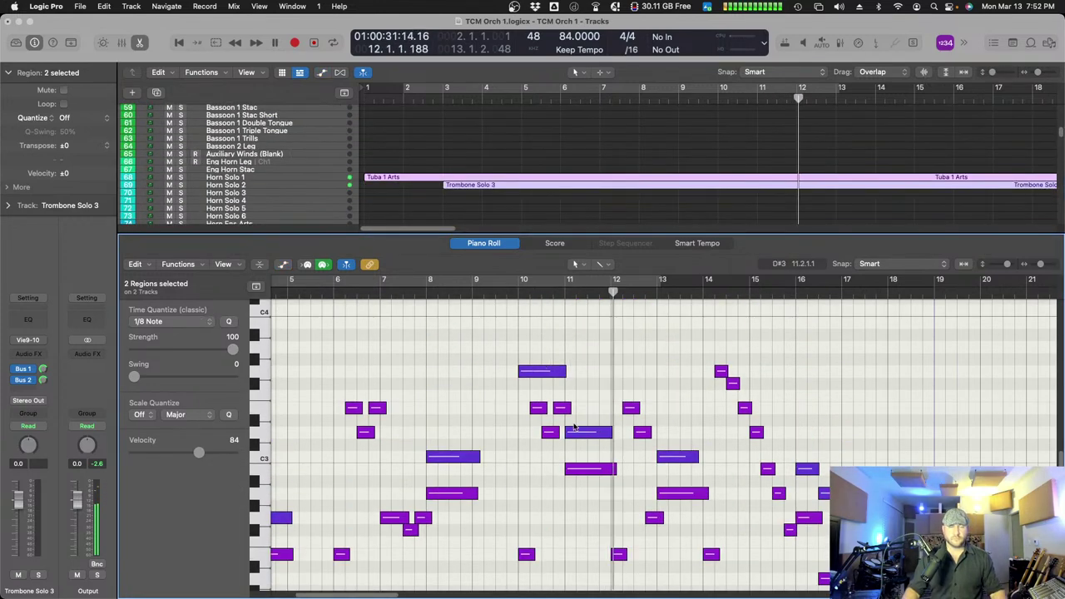
{"action": "scroll", "coordinate": [575, 418], "scroll_direction": "down", "scroll_amount": 1}
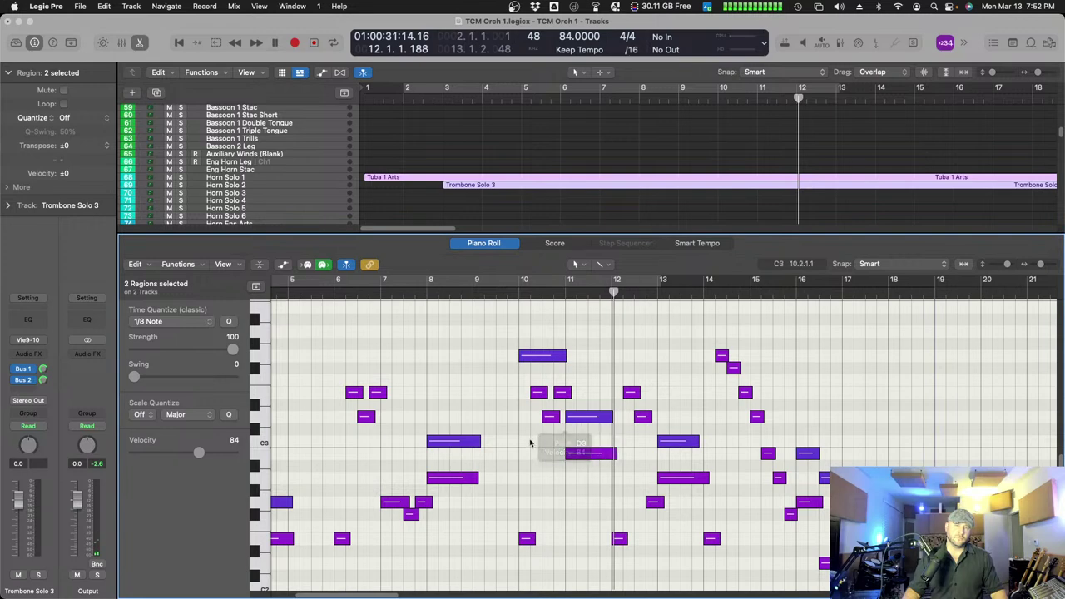
{"action": "scroll", "coordinate": [545, 444], "scroll_direction": "down", "scroll_amount": 1}
{"action": "left_click_drag", "start_coordinate": [565, 335], "coordinate": [559, 356]}
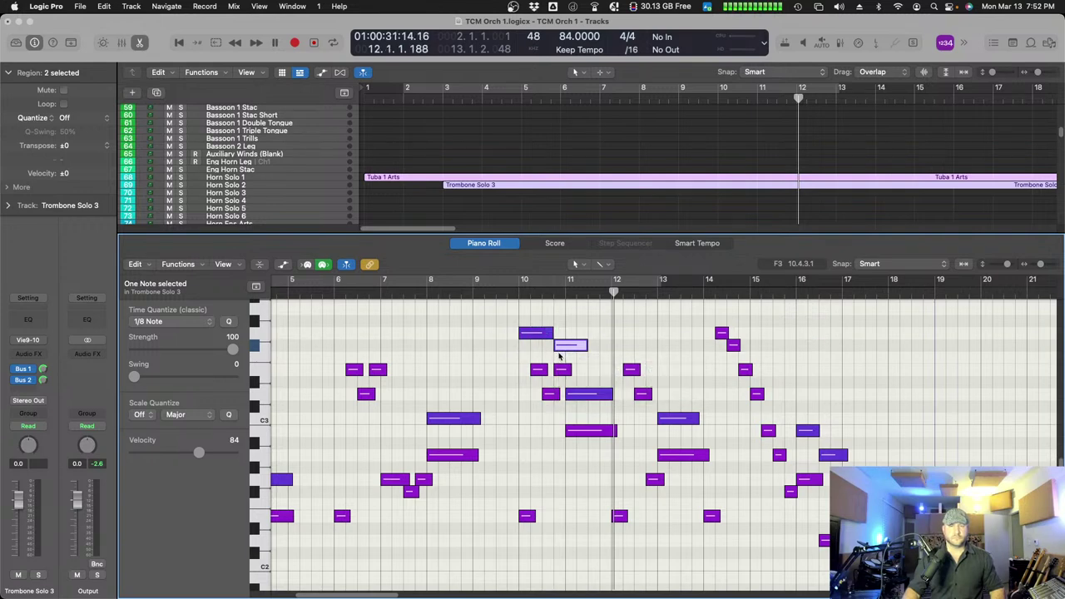
{"action": "left_click", "coordinate": [554, 346]}
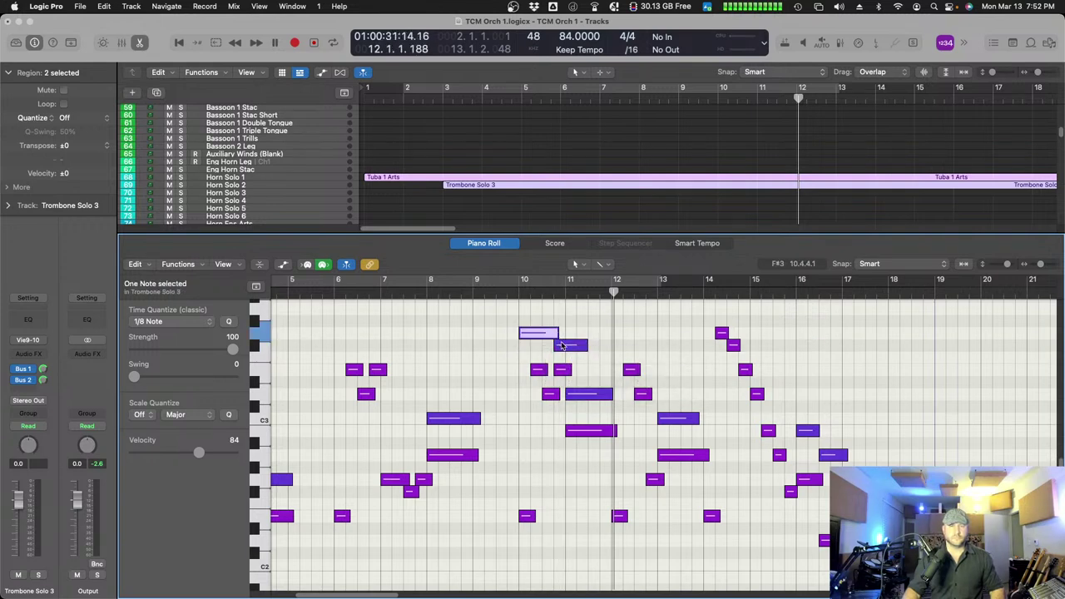
{"action": "left_click", "coordinate": [562, 351]}
{"action": "left_click_drag", "start_coordinate": [562, 352], "coordinate": [562, 362]}
{"action": "left_click", "coordinate": [514, 292]}
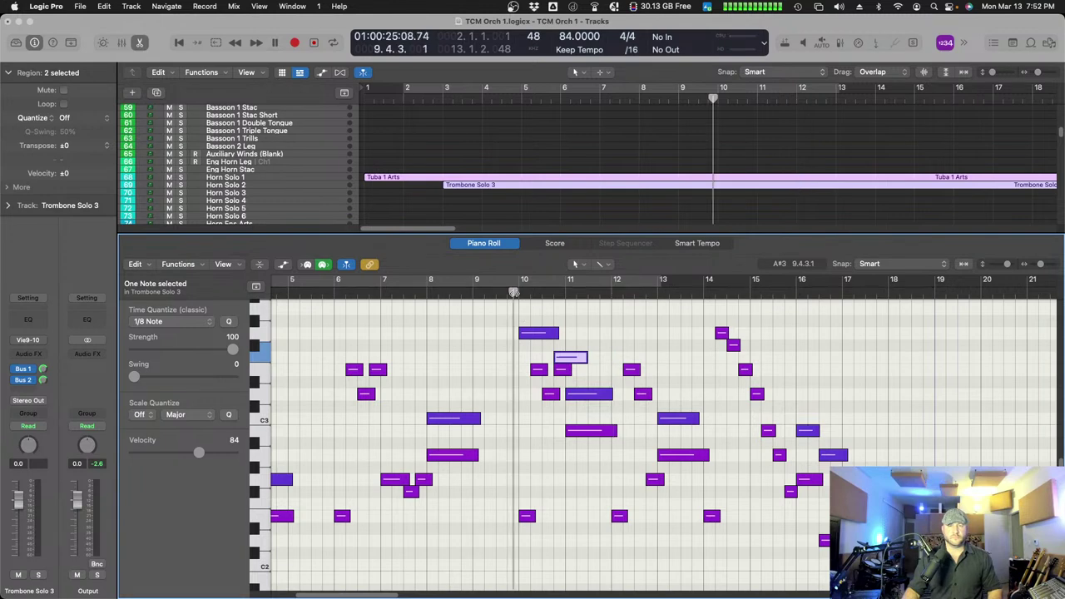
{"action": "key", "text": "alt+Down"}
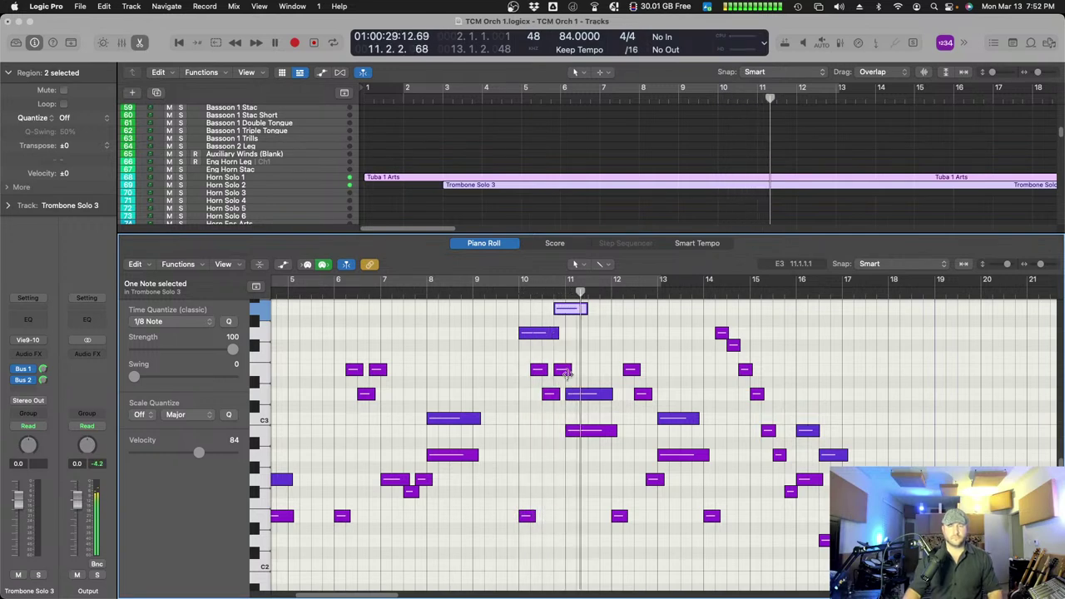
- Shorten the A3 horn note at bar 10 beat 4 to about two beats, and play the phrase from before bar 10
{"action": "scroll", "coordinate": [566, 377], "scroll_direction": "right", "scroll_amount": 3}
{"action": "scroll", "coordinate": [566, 376], "scroll_direction": "up", "scroll_amount": 1}
{"action": "key", "text": "super+Right"}
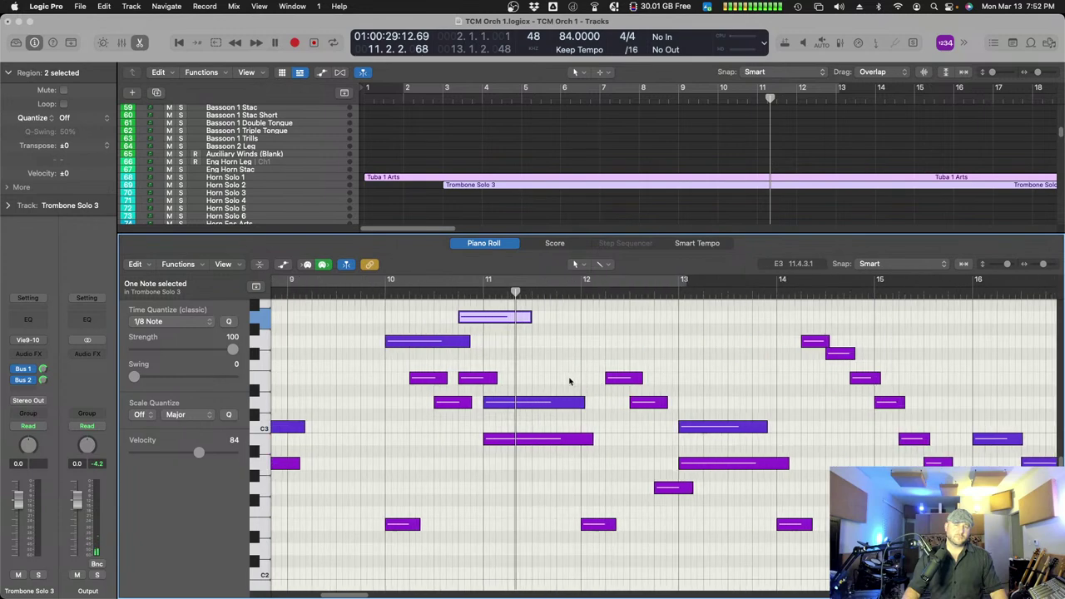
{"action": "left_click", "coordinate": [377, 292]}
{"action": "scroll", "coordinate": [376, 292], "scroll_direction": "left", "scroll_amount": 3}
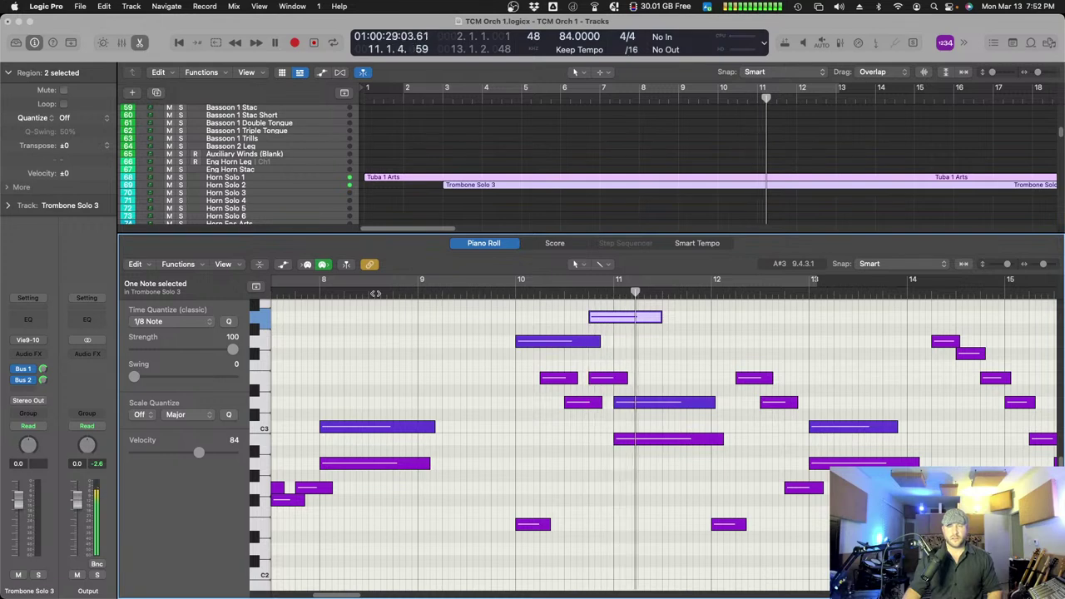
{"action": "left_click_drag", "start_coordinate": [659, 322], "coordinate": [638, 321]}
{"action": "left_click", "coordinate": [505, 292]}
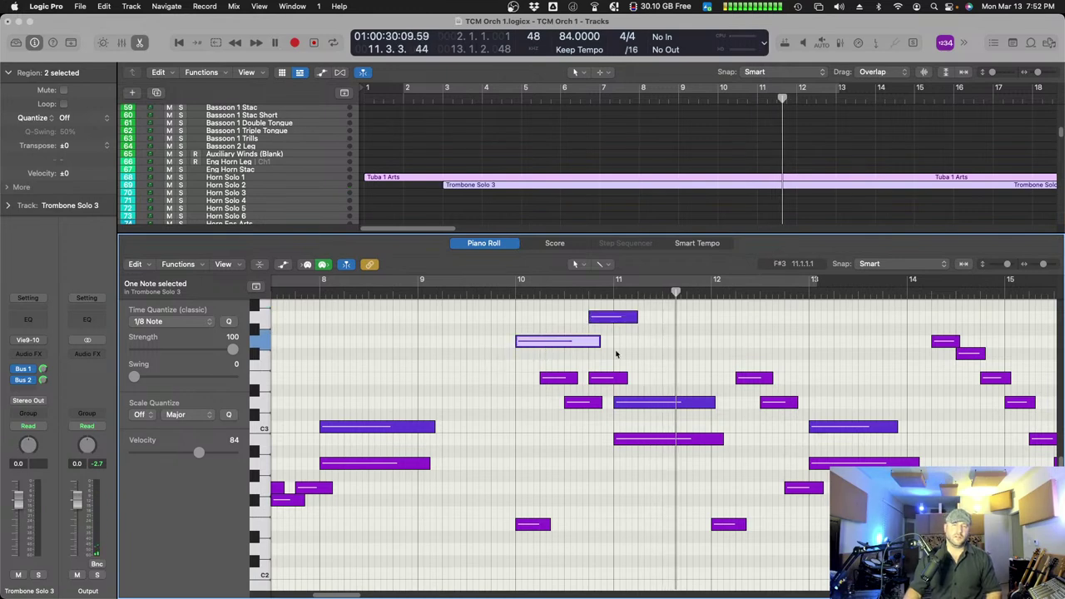
- Try the horn note at bar 10 beat 4 on B3, audition it, and return it to A3
{"action": "scroll", "coordinate": [626, 350], "scroll_direction": "up", "scroll_amount": 2}
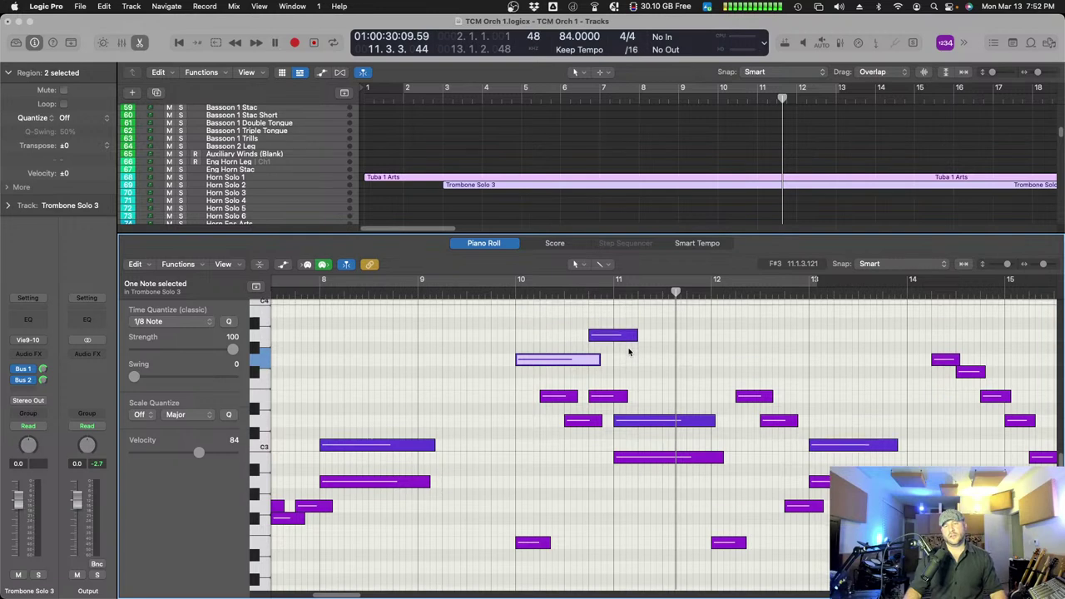
{"action": "key", "text": "alt+Up"}
{"action": "key", "text": "alt+Up"}
{"action": "key", "text": "alt+Down"}
{"action": "key", "text": "alt+Down"}
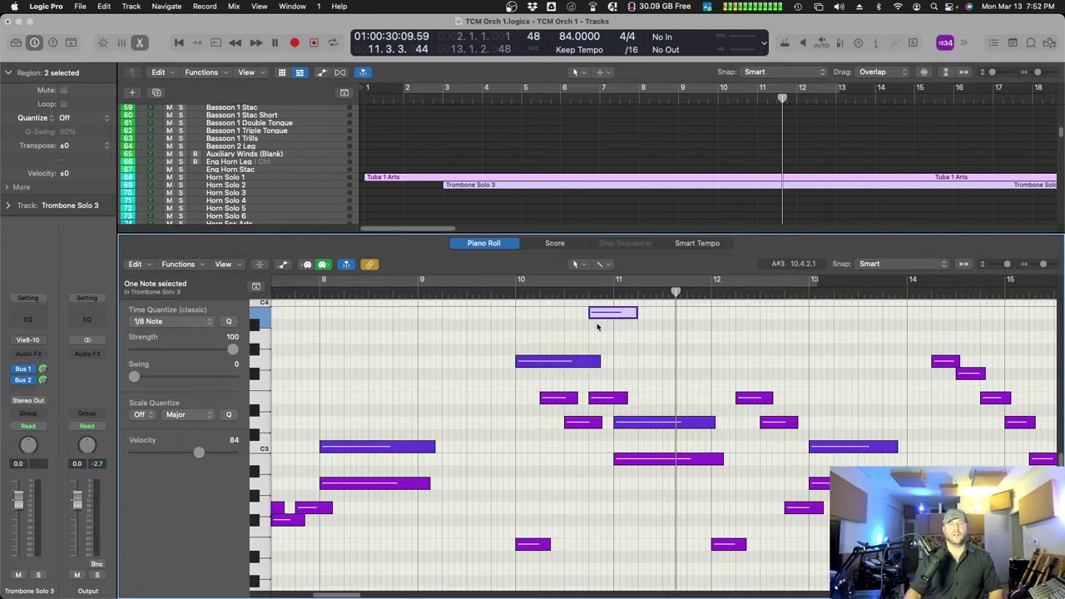
{"action": "left_click", "coordinate": [498, 314]}
{"action": "left_click", "coordinate": [497, 293]}
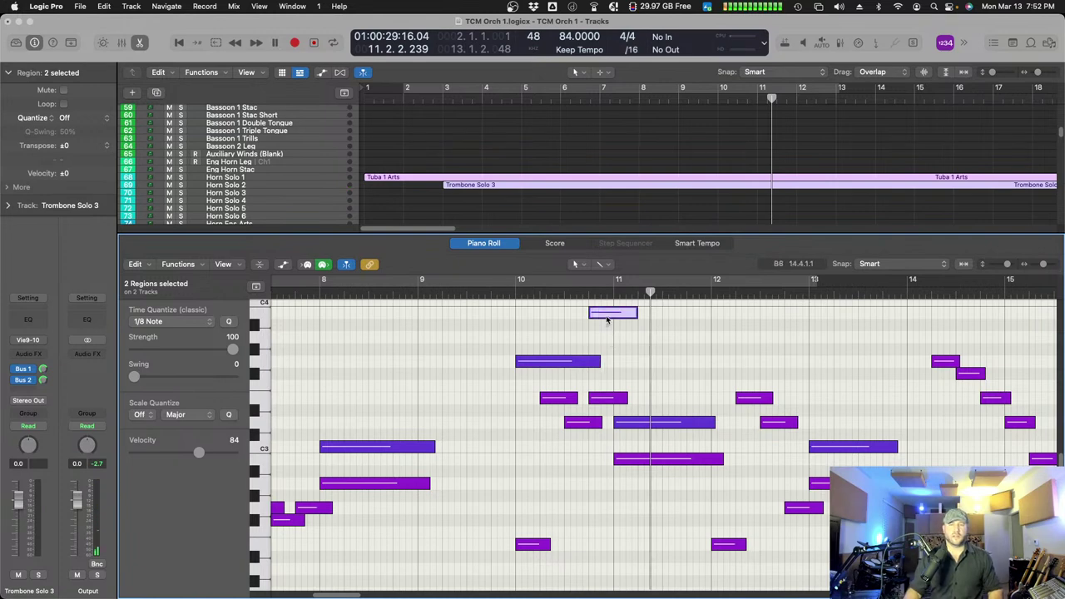
{"action": "left_click", "coordinate": [509, 292]}
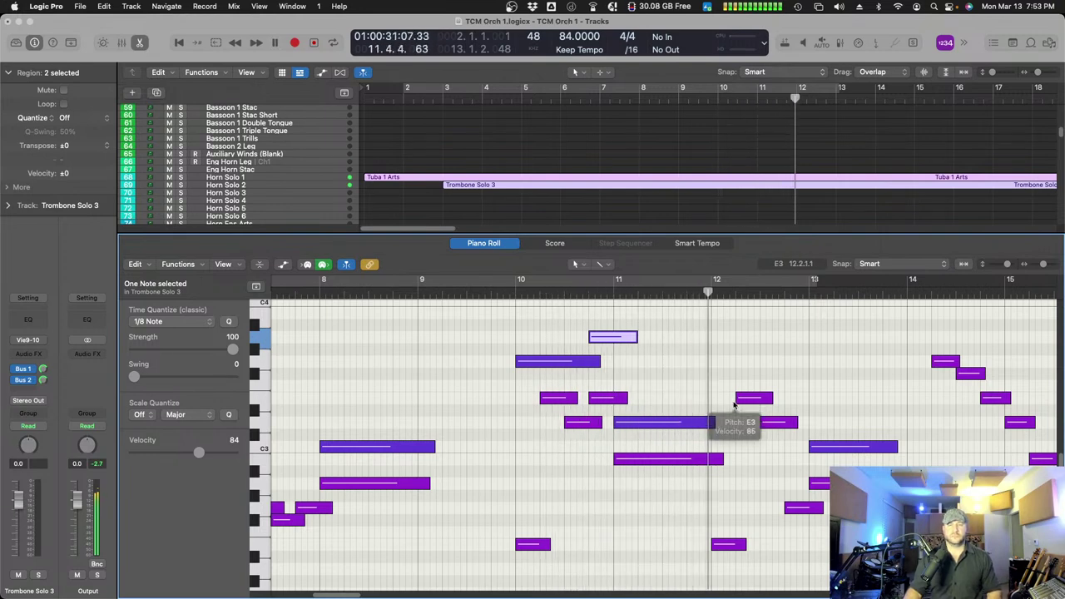
- Copy the second horn's bar 10 G3 note to the start of bar 12 and play from just before it
{"action": "scroll", "coordinate": [704, 390], "scroll_direction": "right", "scroll_amount": 4}
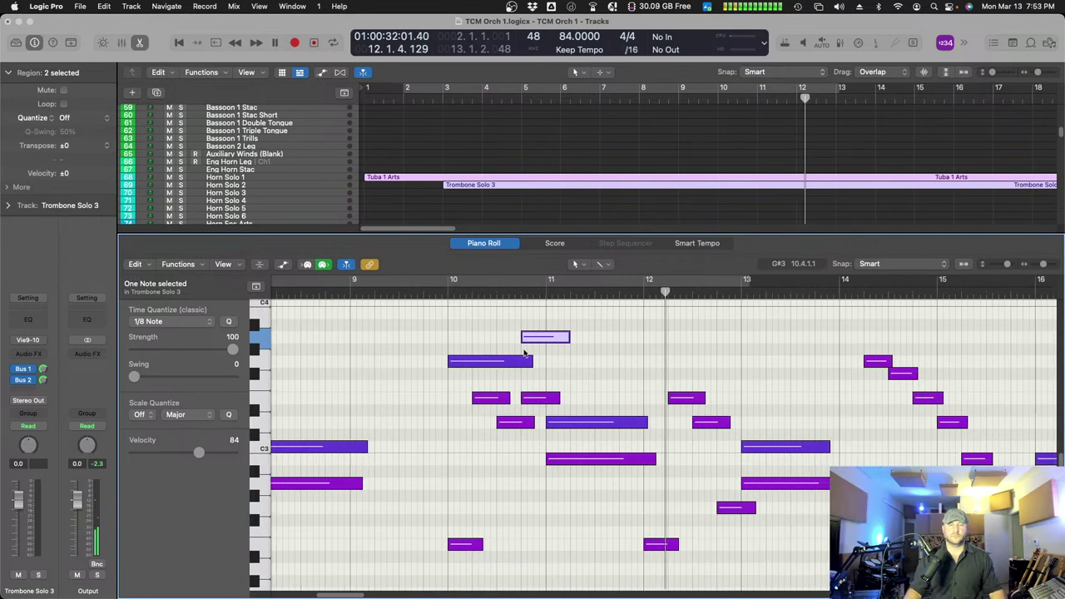
{"action": "left_click", "coordinate": [503, 355]}
{"action": "left_click_drag", "start_coordinate": [449, 363], "coordinate": [647, 363]}
{"action": "left_click", "coordinate": [587, 293]}
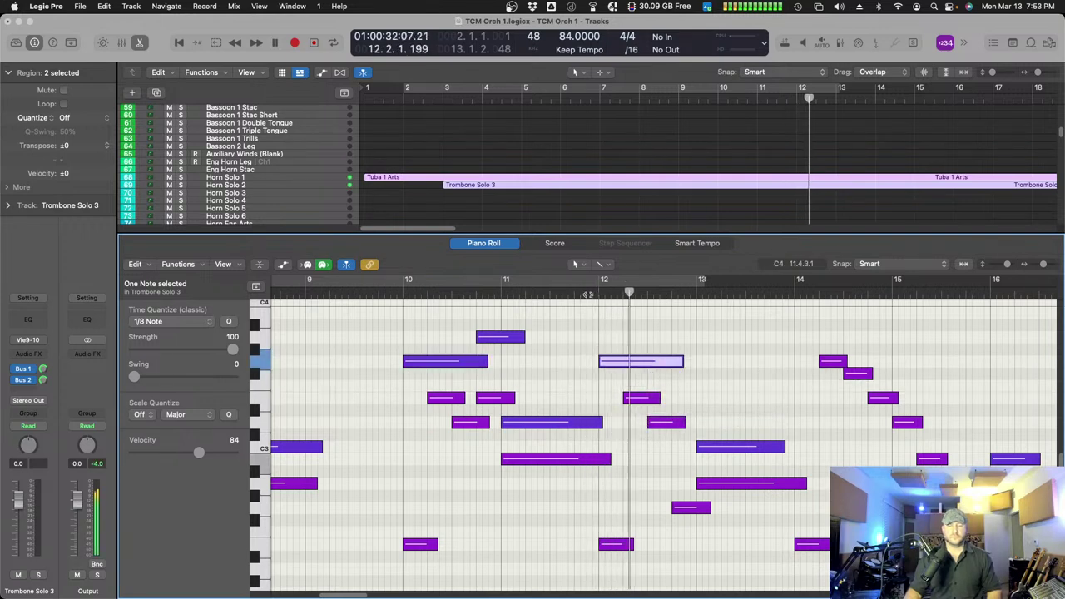
- Copy the A3 horn note to bar 12 beat 4 as F#3, lengthen the bar 13 C3 to about bar 14, and play back
{"action": "left_click_drag", "start_coordinate": [506, 336], "coordinate": [702, 383]}
{"action": "left_click", "coordinate": [587, 293]}
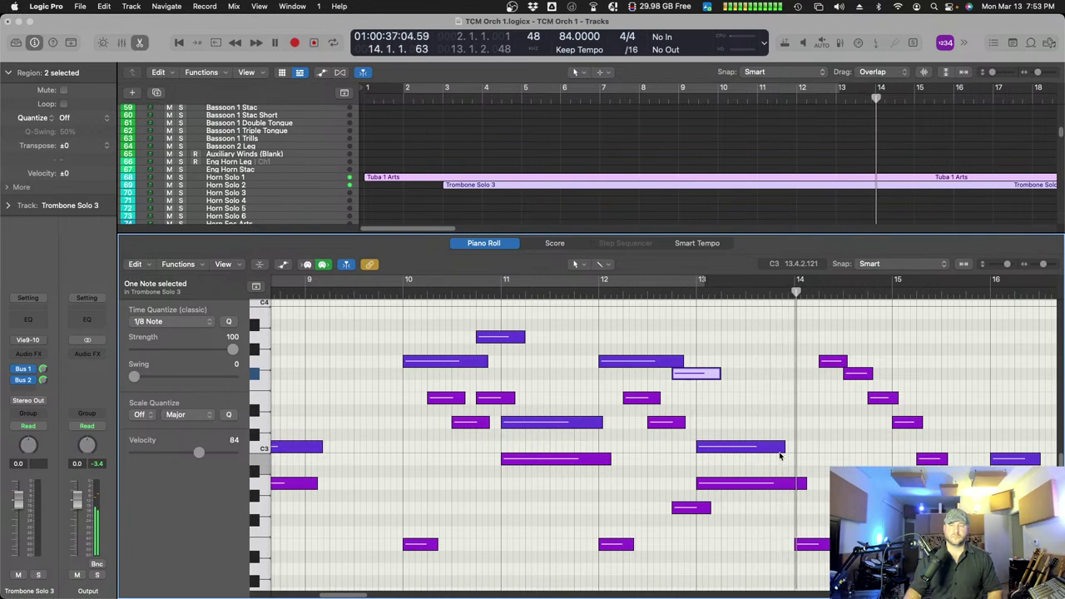
{"action": "left_click_drag", "start_coordinate": [783, 450], "coordinate": [798, 463]}
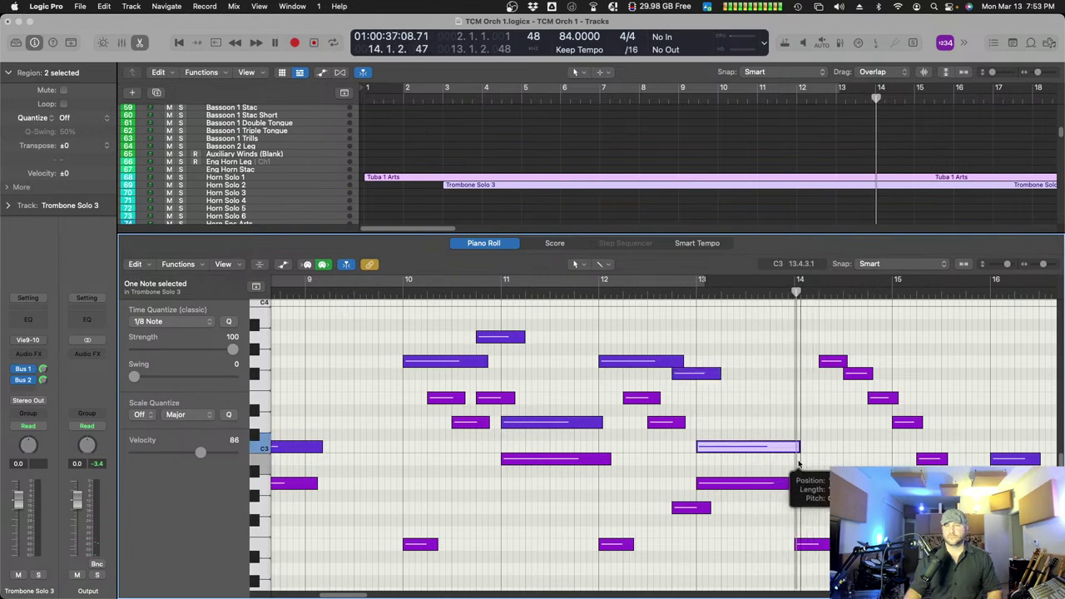
{"action": "left_click", "coordinate": [371, 297]}
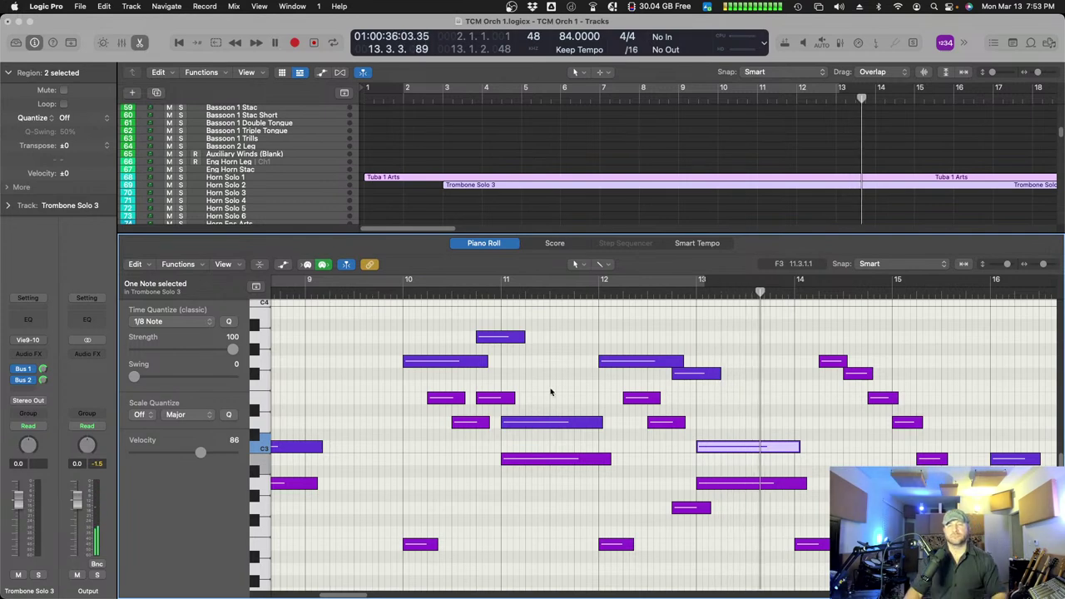
- Copy the bar 12 G3 horn note to bar 14, shorten it to about one beat, and add a B3 copy at beat 2
{"action": "scroll", "coordinate": [680, 437], "scroll_direction": "right", "scroll_amount": 5}
{"action": "left_click_drag", "start_coordinate": [469, 363], "coordinate": [664, 358]}
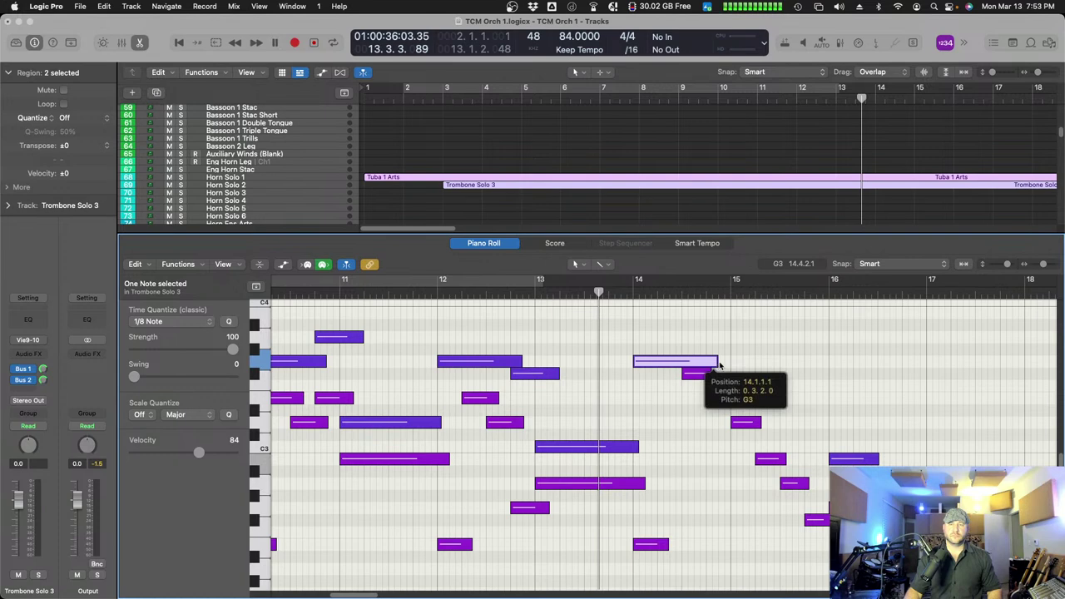
{"action": "left_click", "coordinate": [725, 366]}
{"action": "left_click_drag", "start_coordinate": [715, 362], "coordinate": [674, 319]}
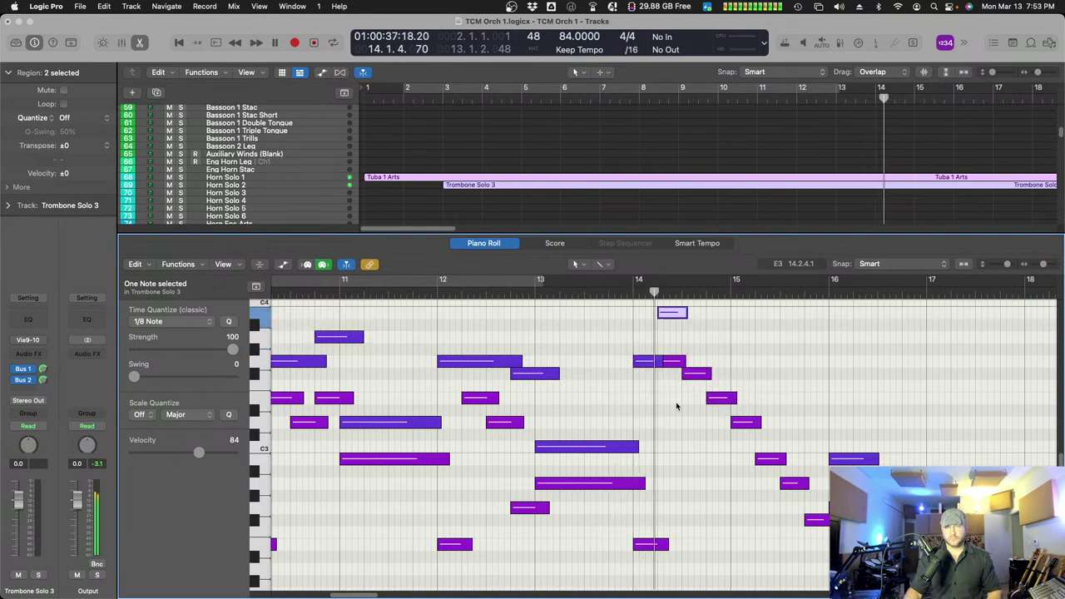
- Lengthen the second horn's B3 note at bar 14 beat 2 to about two and a half beats and play from just before bar 14
{"action": "scroll", "coordinate": [662, 386], "scroll_direction": "down", "scroll_amount": 2}
{"action": "scroll", "coordinate": [657, 384], "scroll_direction": "right", "scroll_amount": 1}
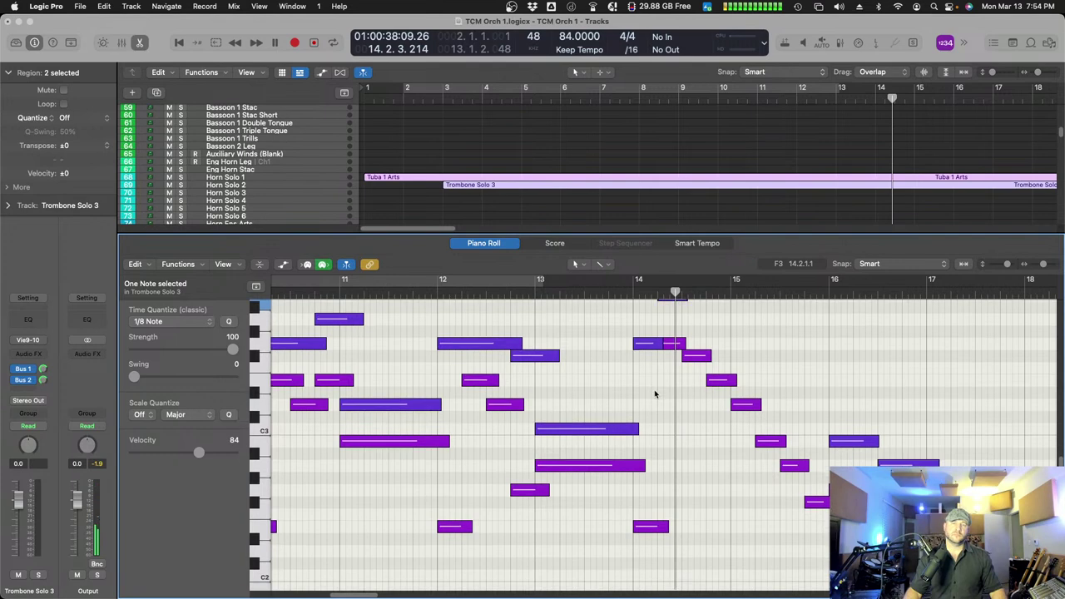
{"action": "left_click", "coordinate": [632, 348]}
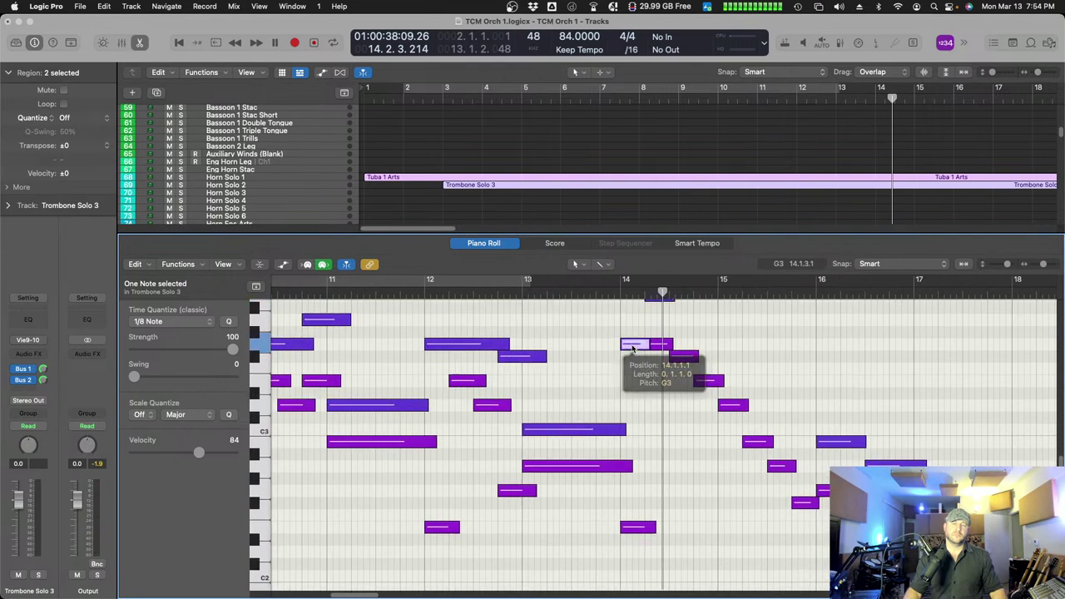
{"action": "scroll", "coordinate": [679, 354], "scroll_direction": "up", "scroll_amount": 3}
{"action": "left_click_drag", "start_coordinate": [673, 343], "coordinate": [705, 343]}
{"action": "left_click_drag", "start_coordinate": [634, 400], "coordinate": [709, 372]}
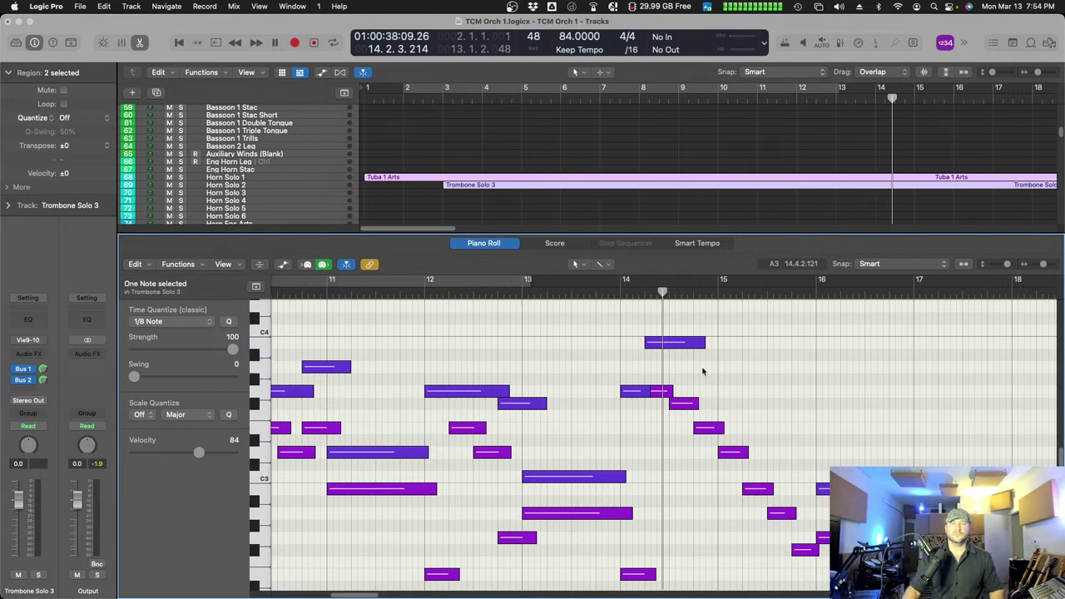
{"action": "left_click", "coordinate": [604, 295]}
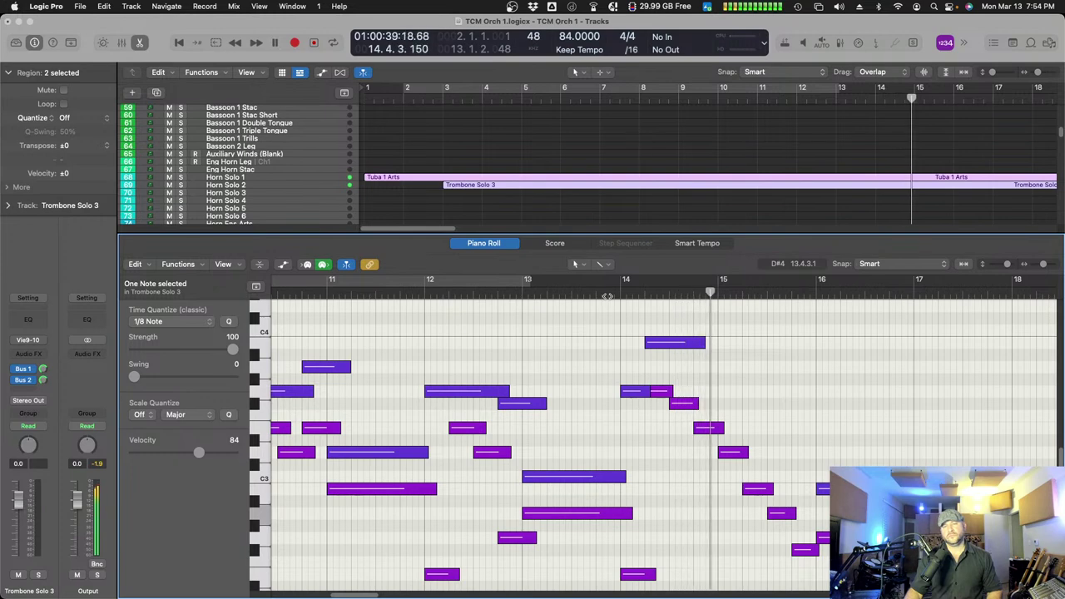
- Add horn notes F#3 at the start of bar 15 and A3 at bar 15 beat 2, and play from just before bar 14
{"action": "left_click_drag", "start_coordinate": [628, 395], "coordinate": [791, 375]}
{"action": "key", "text": "space"}
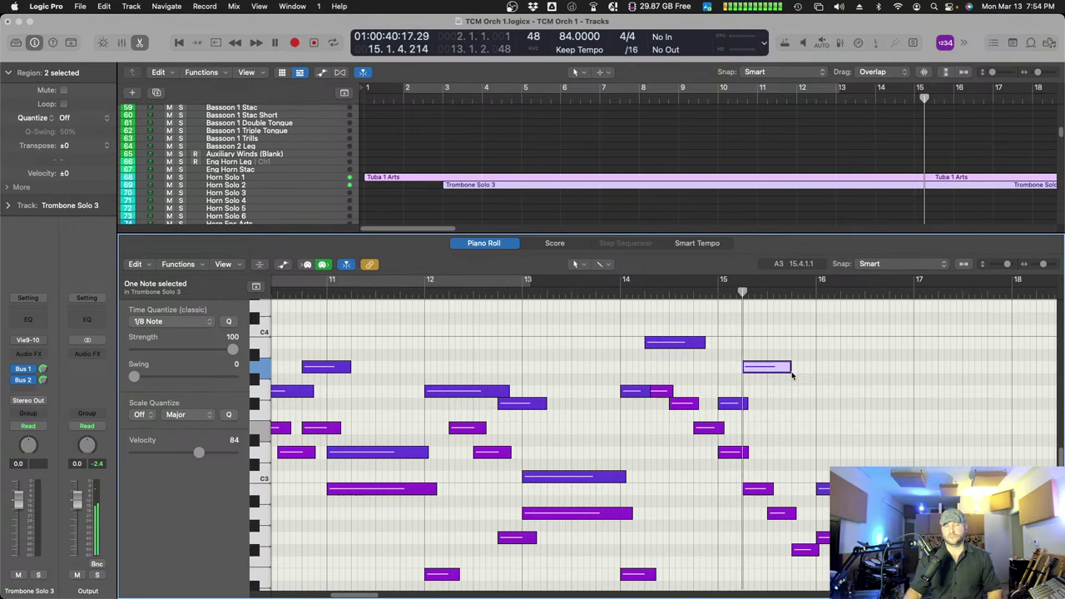
{"action": "left_click", "coordinate": [601, 291]}
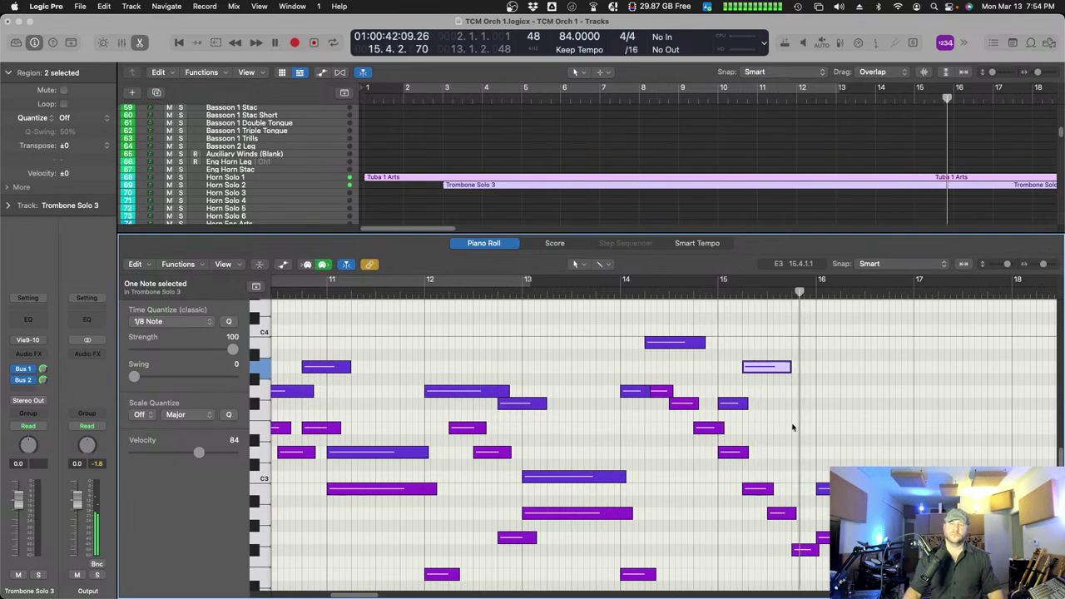
- Try a copied horn note on E3 at the start of bar 16 and audition it from just before bar 14
{"action": "scroll", "coordinate": [792, 428], "scroll_direction": "right", "scroll_amount": 3}
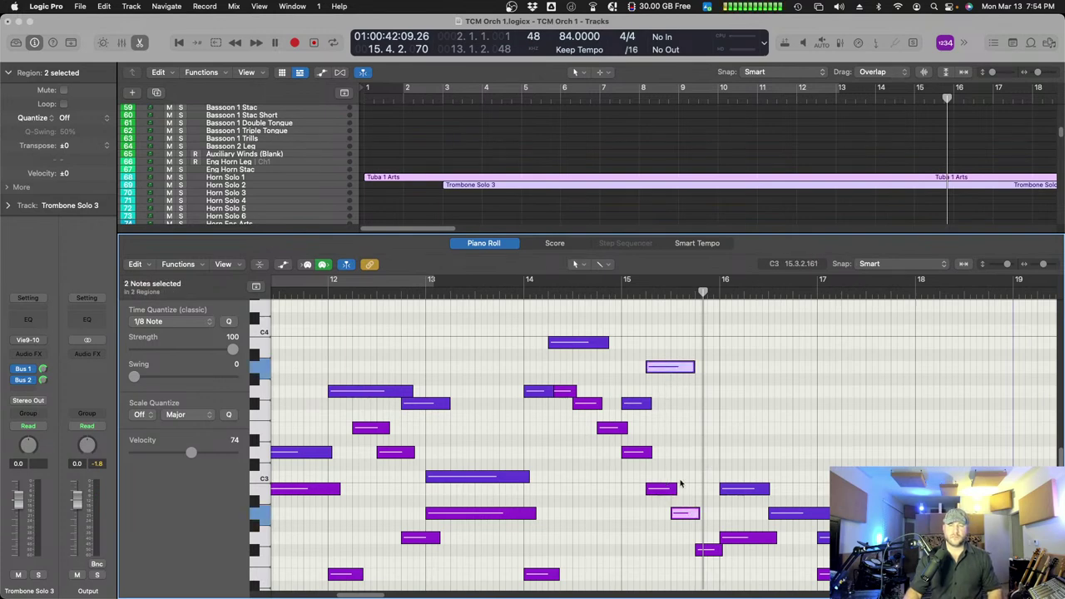
{"action": "left_click", "coordinate": [674, 380]}
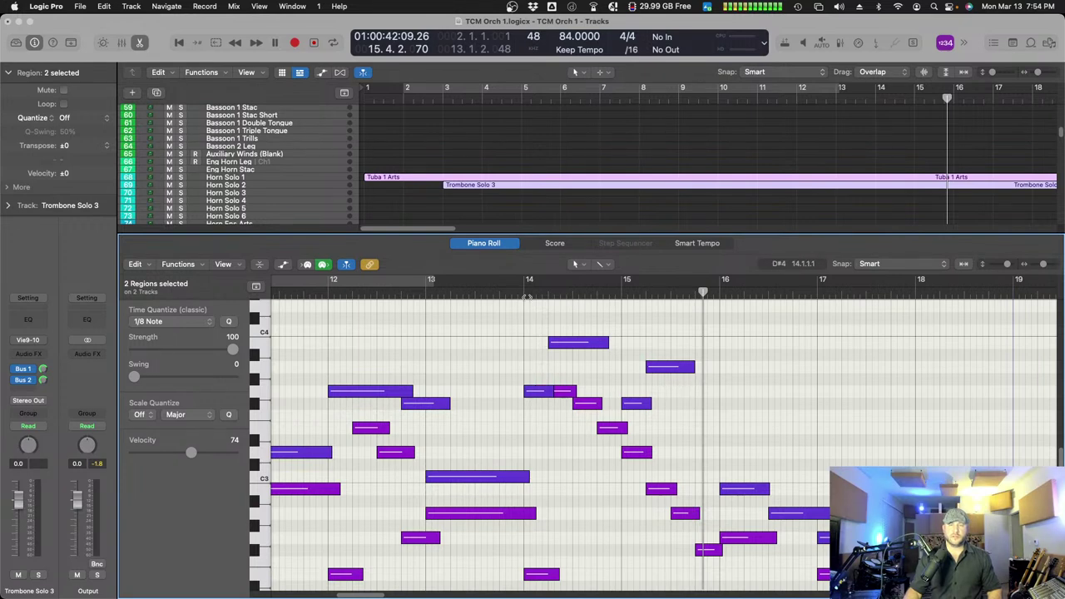
{"action": "left_click_drag", "start_coordinate": [635, 407], "coordinate": [766, 434]}
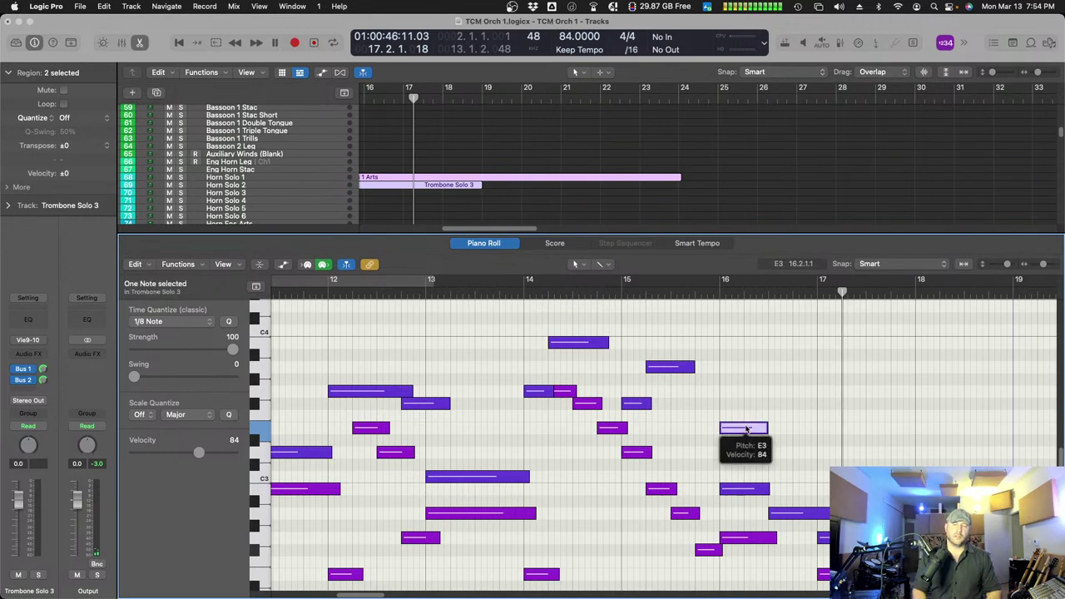
{"action": "left_click", "coordinate": [504, 297]}
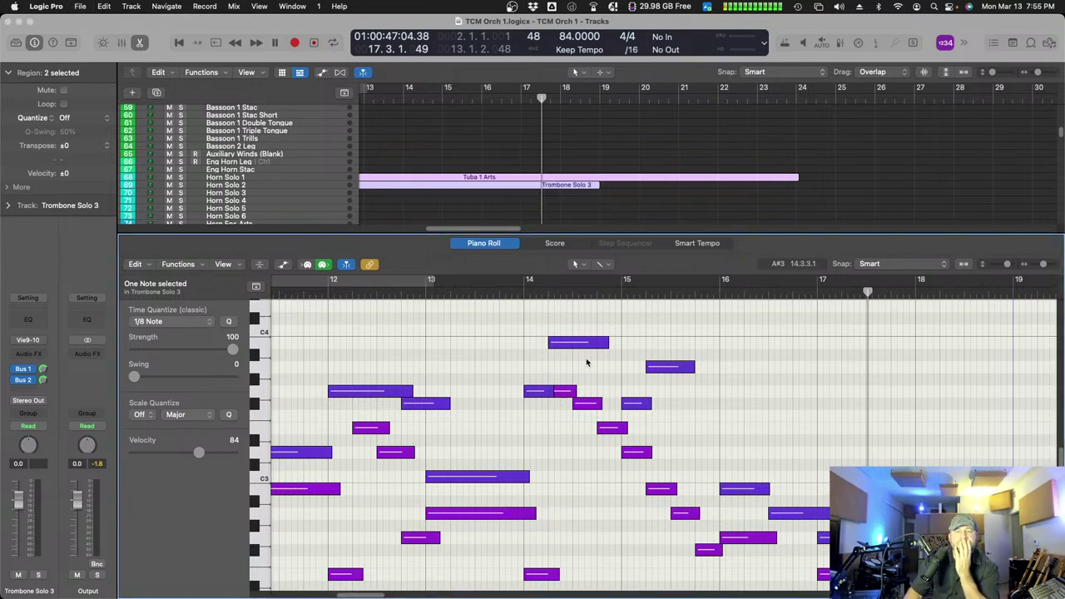
- Play the combined horn parts from the middle of bar 9 to review the harmony around bar 11
{"action": "key", "text": "super+Left"}
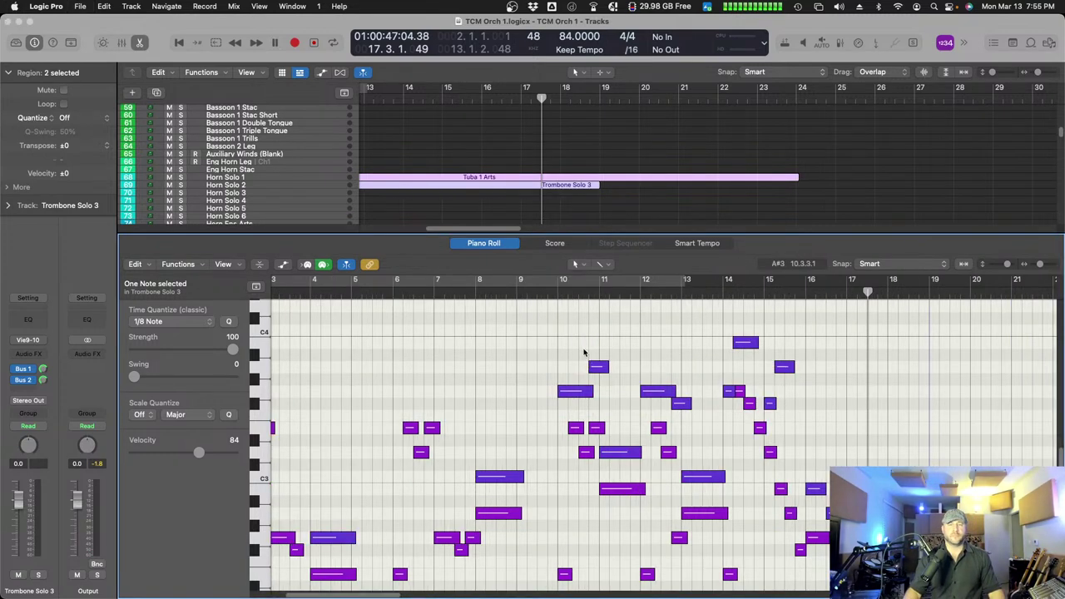
{"action": "left_click", "coordinate": [539, 292]}
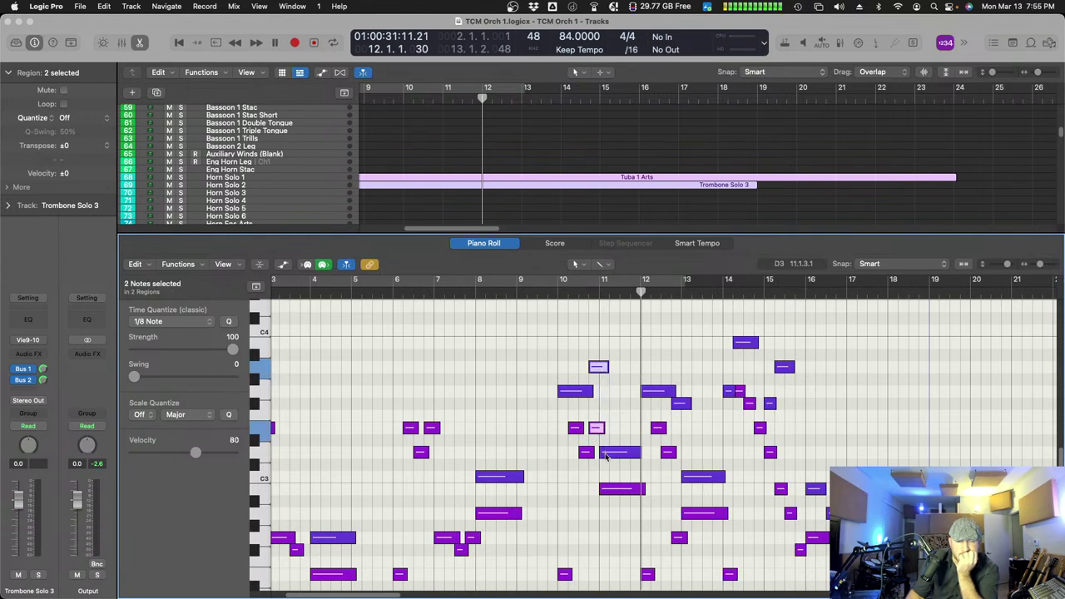
{"action": "mouse_move", "coordinate": [620, 459]}
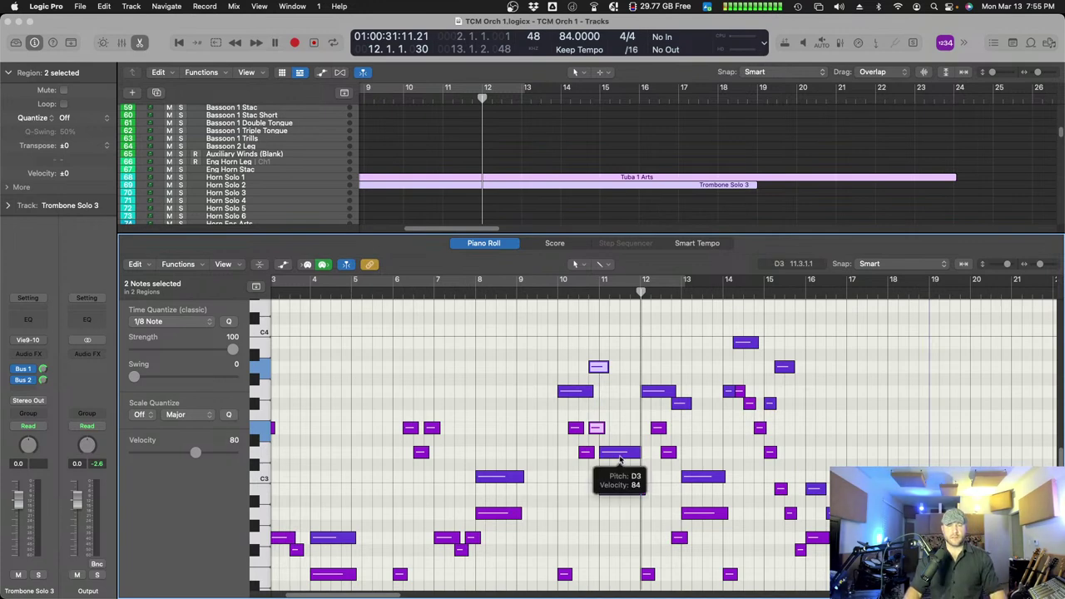
{"action": "key", "text": "super+Right"}
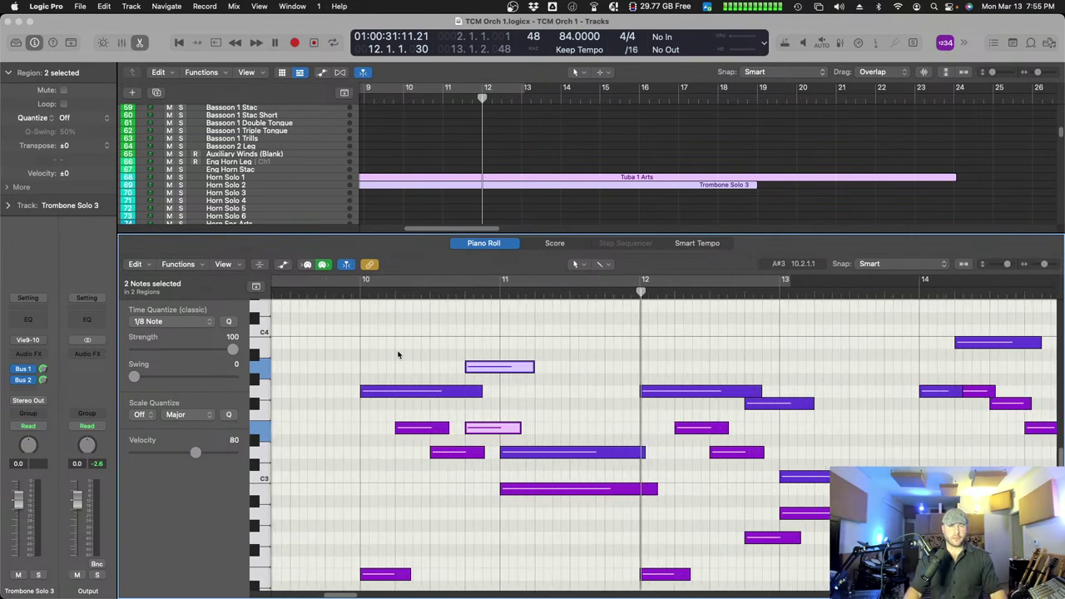
- Try raising the second horn's long bar 11 D3 note to F#3 and audition it from just before bar 10
{"action": "left_click", "coordinate": [340, 292]}
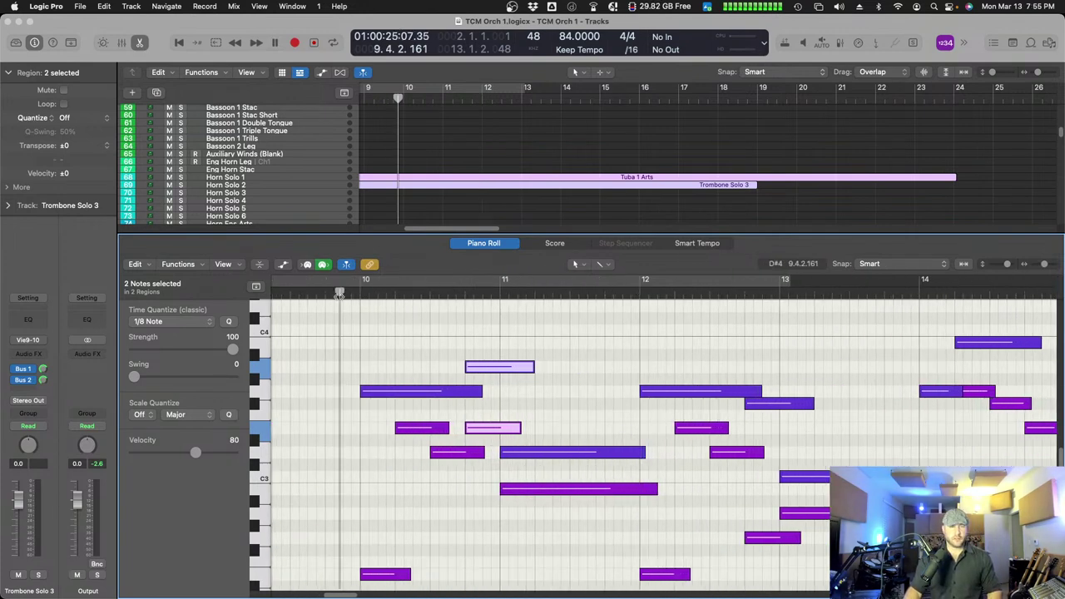
{"action": "left_click", "coordinate": [522, 407]}
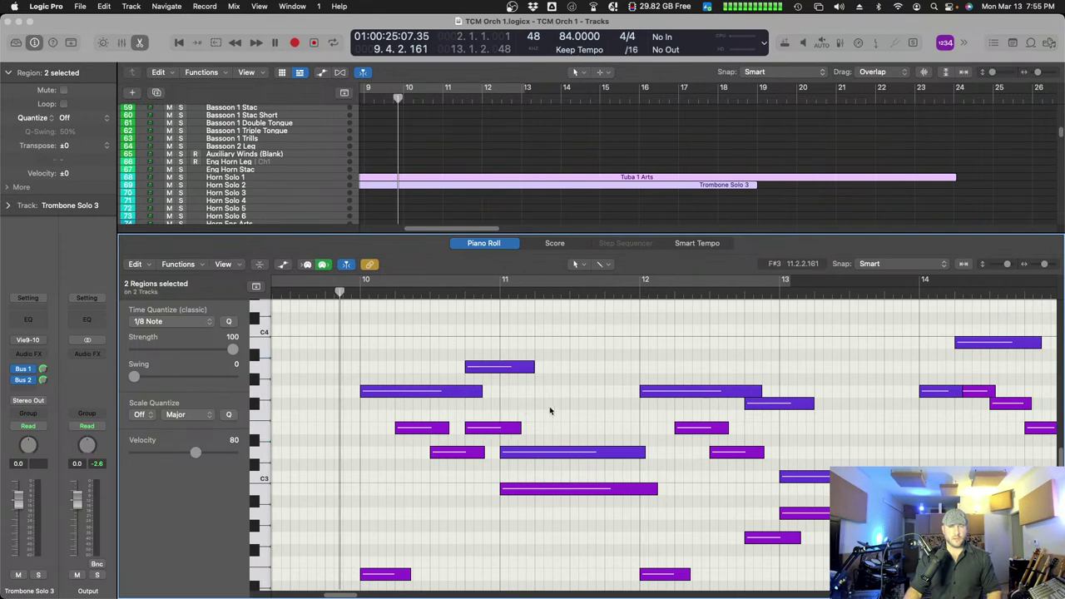
{"action": "left_click", "coordinate": [578, 450]}
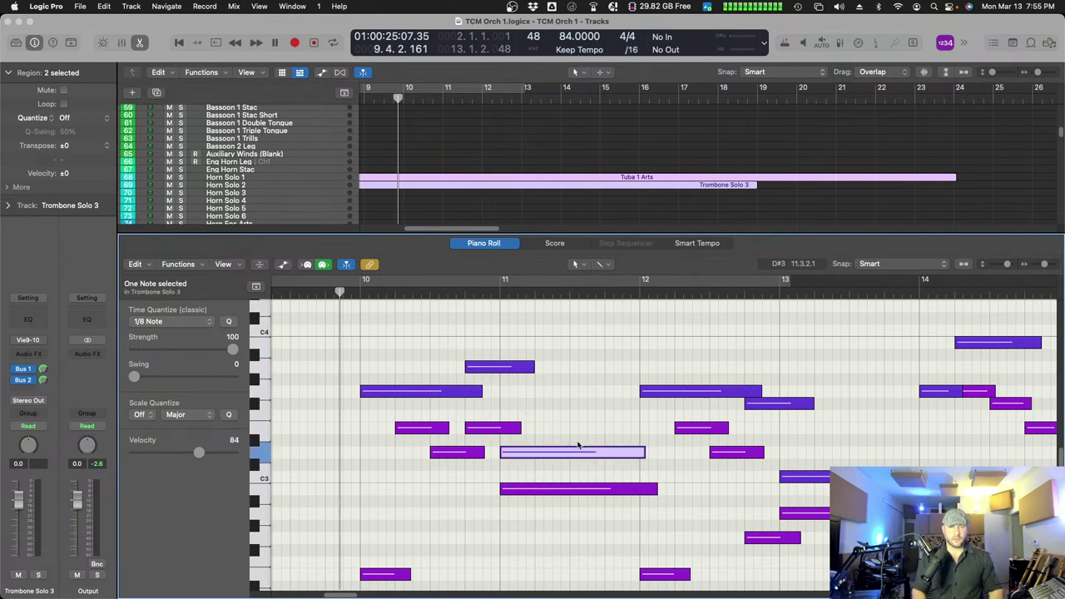
{"action": "key", "text": "alt+Up"}
{"action": "key", "text": "alt+Up"}
{"action": "key", "text": "alt+Up"}
{"action": "key", "text": "alt+Up"}
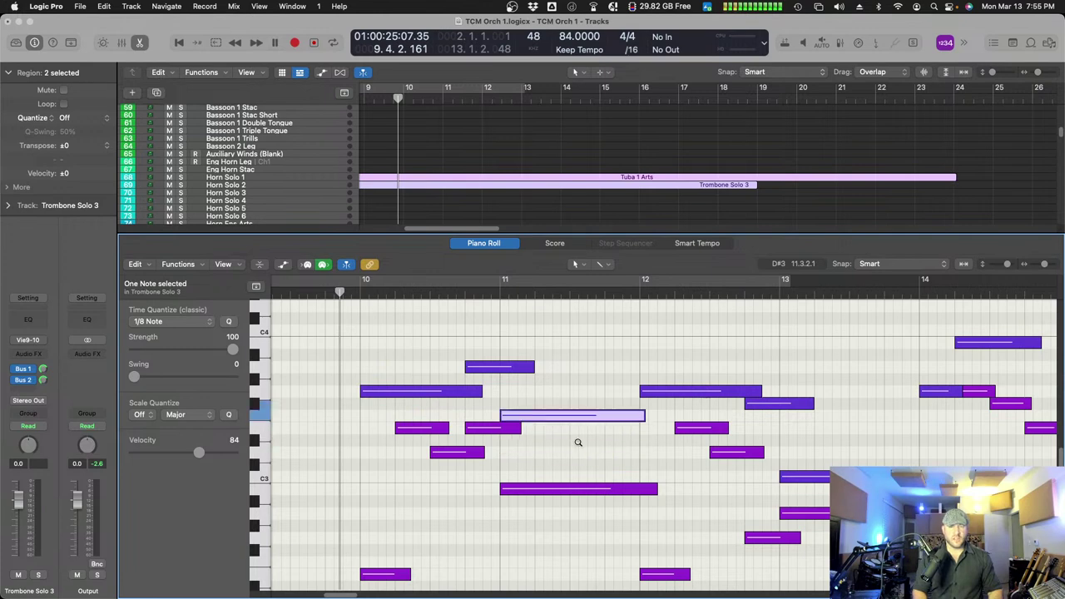
{"action": "key", "text": "space"}
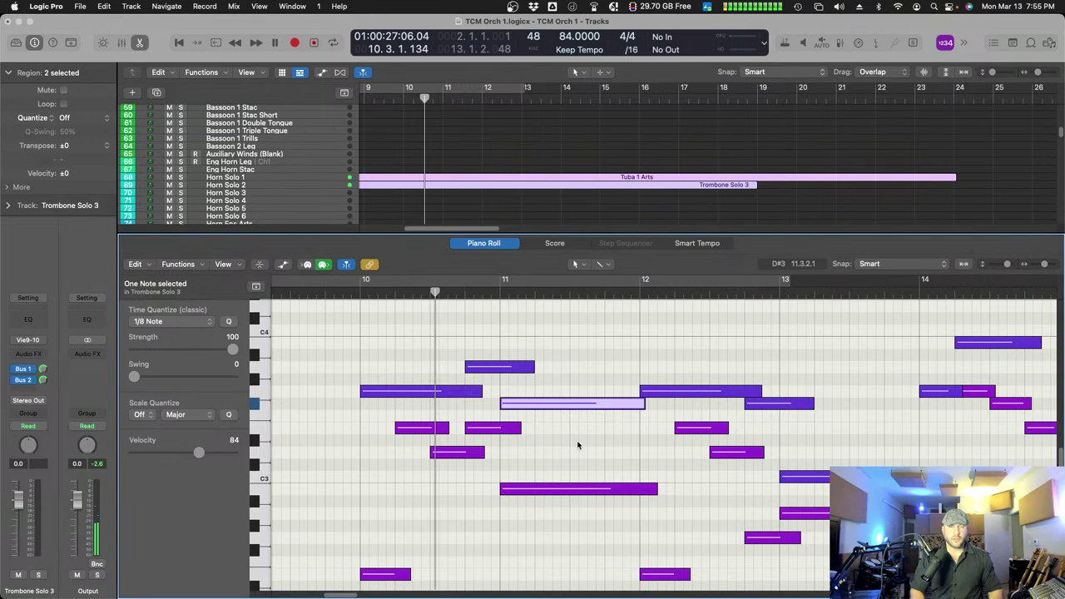
- Try the long bar 11 horn note on G3, audition it, return it to D3, and play from just before bar 10
{"action": "key", "text": "alt+Up"}
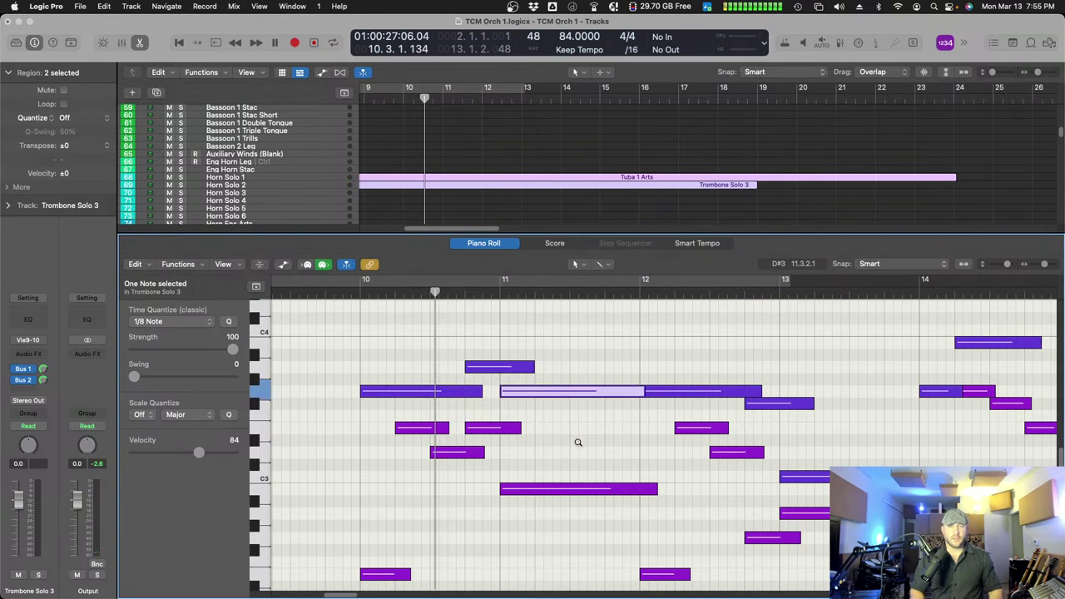
{"action": "left_click", "coordinate": [356, 297]}
{"action": "left_click", "coordinate": [345, 297]}
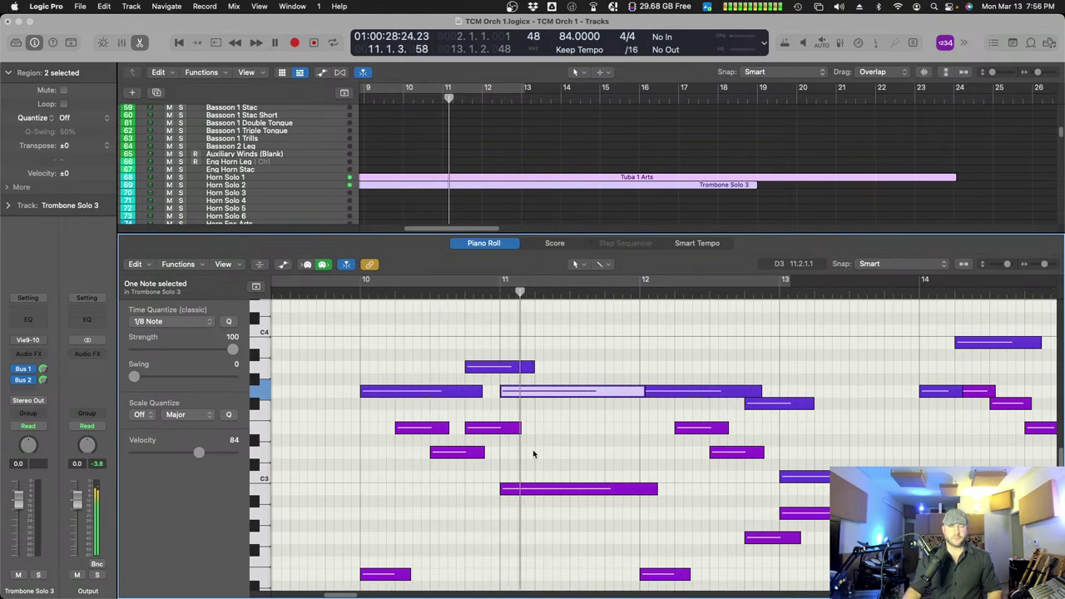
{"action": "left_click", "coordinate": [586, 420]}
{"action": "left_click_drag", "start_coordinate": [582, 393], "coordinate": [580, 453]}
{"action": "left_click", "coordinate": [336, 293]}
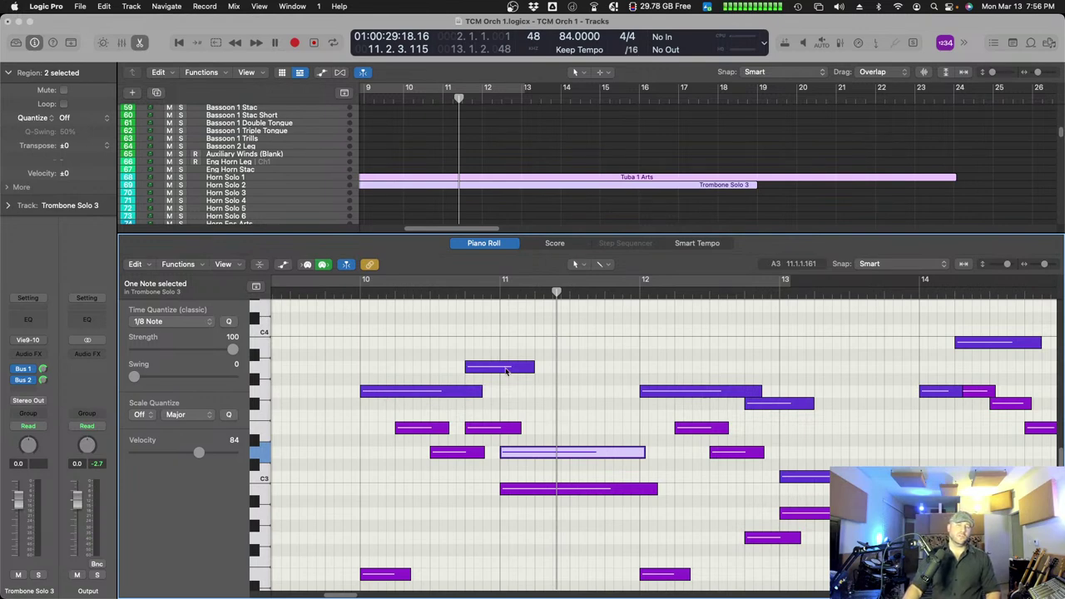
{"action": "left_click", "coordinate": [353, 295]}
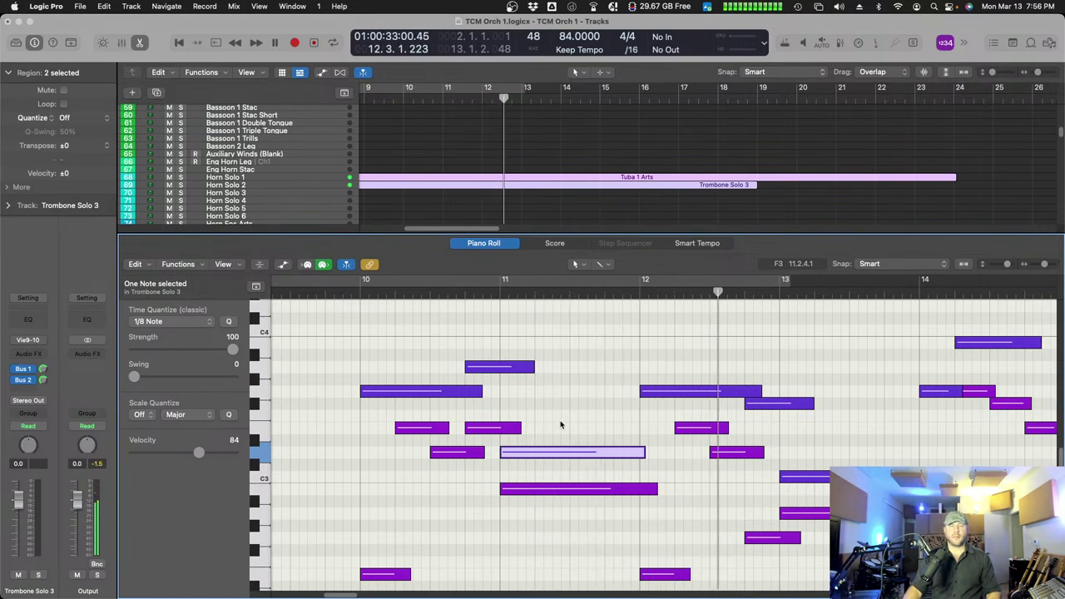
- Shorten the bar 11 D3 and B2 notes to end about half a beat before bar 12, and play back
{"action": "left_click_drag", "start_coordinate": [645, 456], "coordinate": [621, 456]}
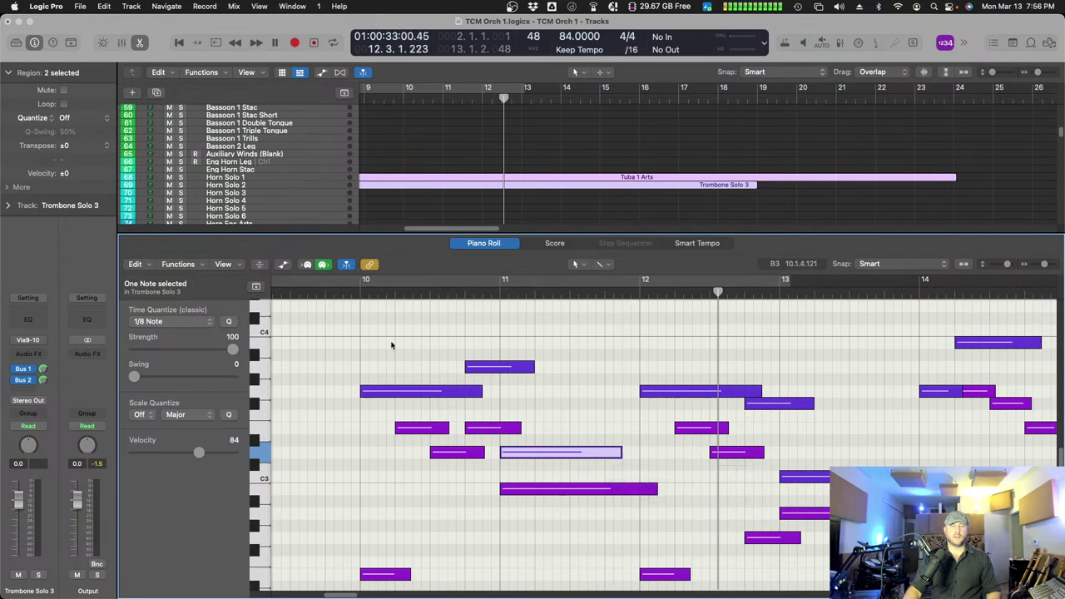
{"action": "left_click", "coordinate": [647, 491]}
{"action": "left_click_drag", "start_coordinate": [657, 489], "coordinate": [622, 489]}
{"action": "left_click", "coordinate": [321, 291]}
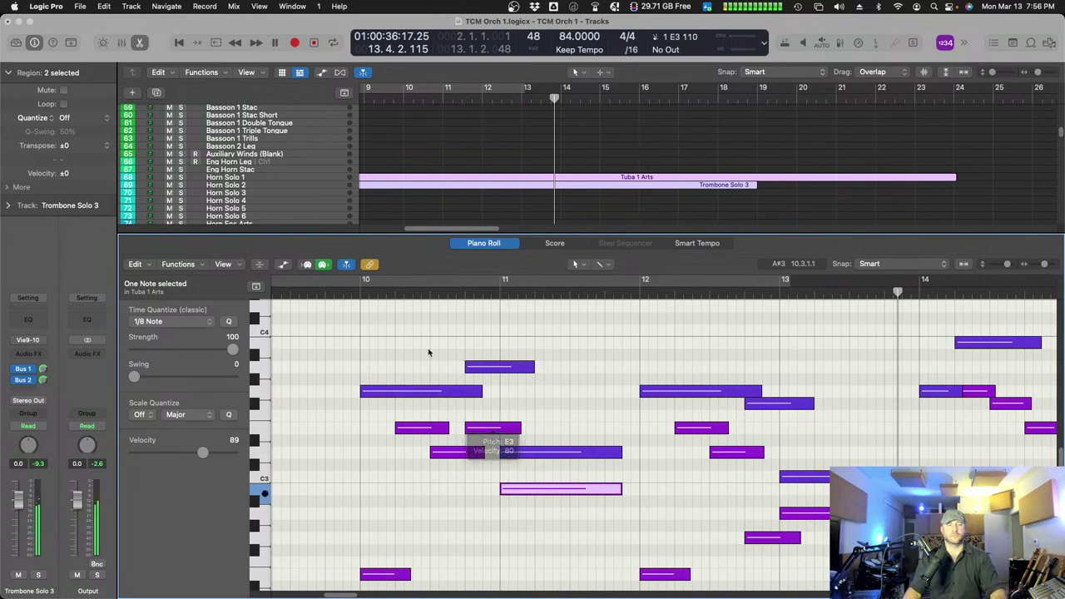
{"action": "key", "text": "space"}
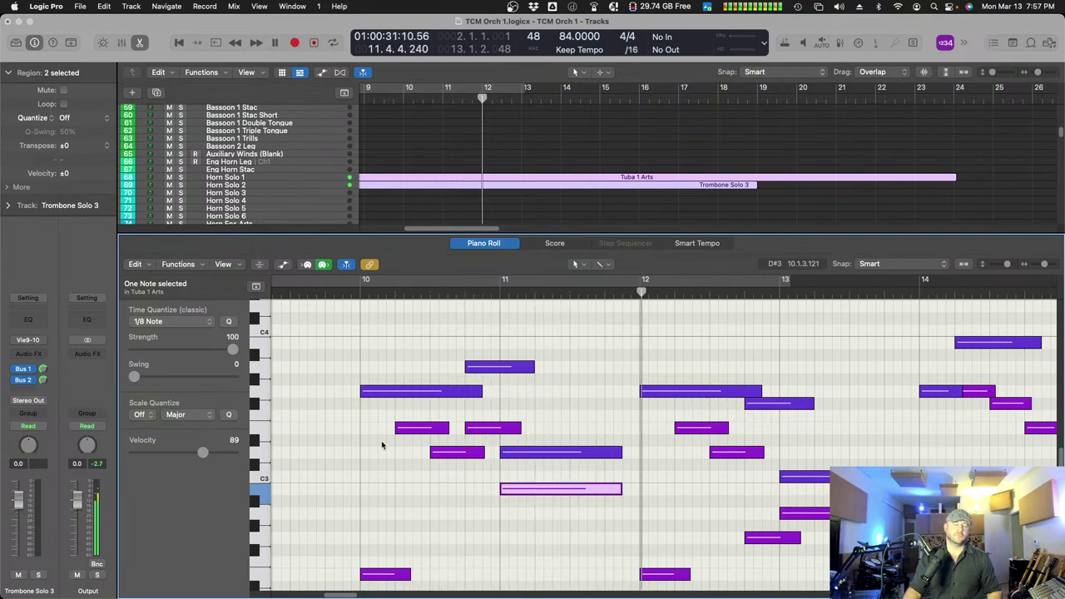
- Undo the last edit, trim the bar 11 B2 note to about half a beat before bar 12 again, and play back
{"action": "left_click", "coordinate": [545, 195]}
{"action": "key", "text": "super+z"}
{"action": "left_click_drag", "start_coordinate": [655, 489], "coordinate": [622, 490]}
{"action": "left_click", "coordinate": [339, 298]}
{"action": "key", "text": "space"}
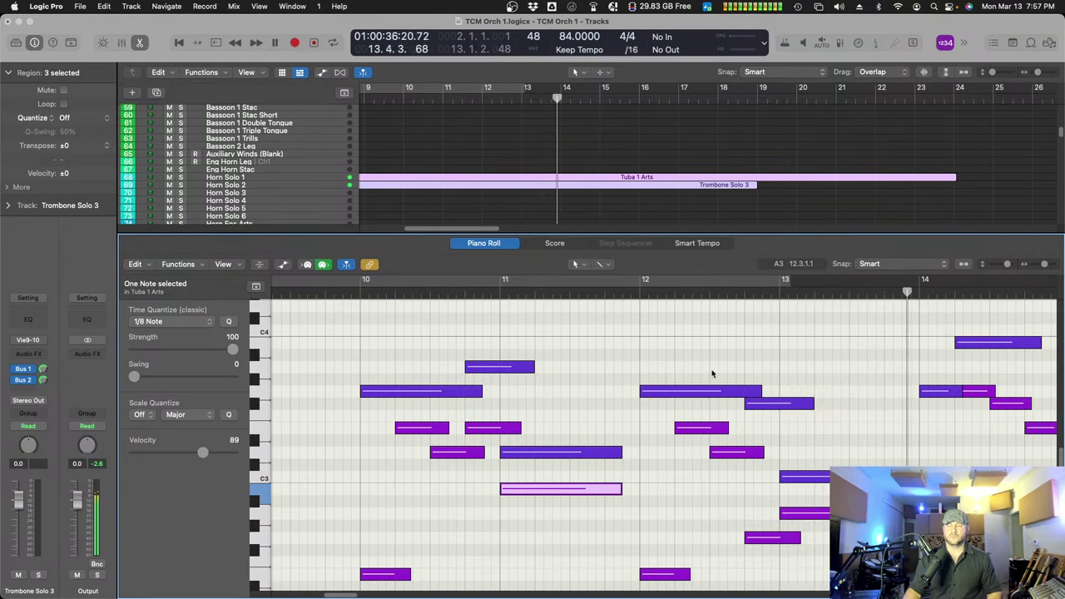
- Shorten the bar 13 C3 and A2 notes to end about half a beat before bar 14, and play back
{"action": "left_click", "coordinate": [660, 447]}
{"action": "left_click", "coordinate": [714, 513]}
{"action": "left_click_drag", "start_coordinate": [721, 513], "coordinate": [683, 483]}
{"action": "left_click", "coordinate": [695, 477], "text": "shift"}
{"action": "left_click", "coordinate": [685, 288]}
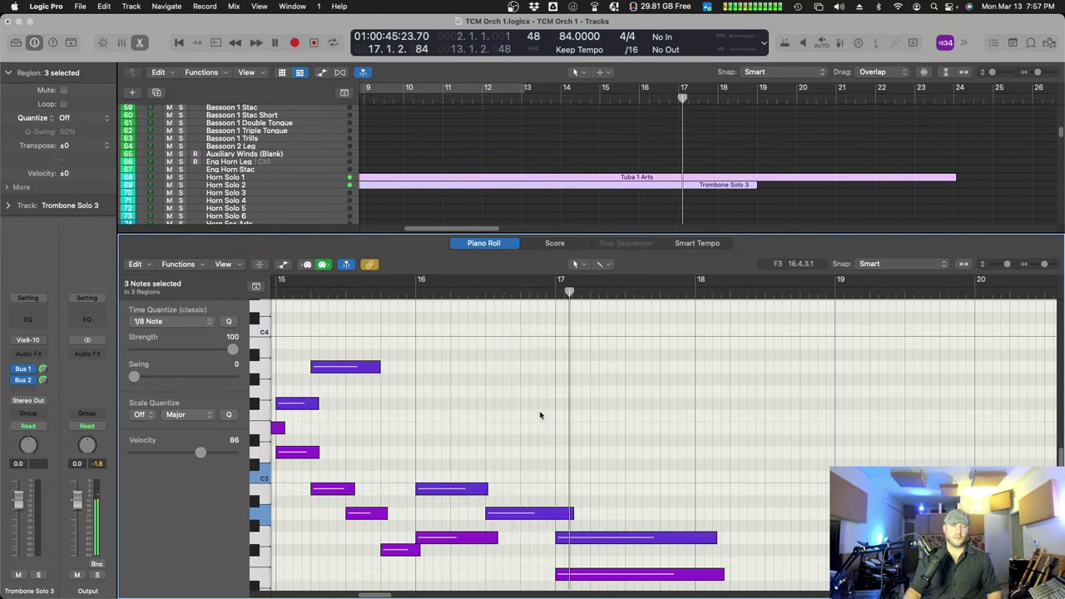
- Copy the second horn's bar 15 F#3 note to bar 15 beat 4 as A2, and play from just before bar 14
{"action": "scroll", "coordinate": [440, 417], "scroll_direction": "left", "scroll_amount": 5}
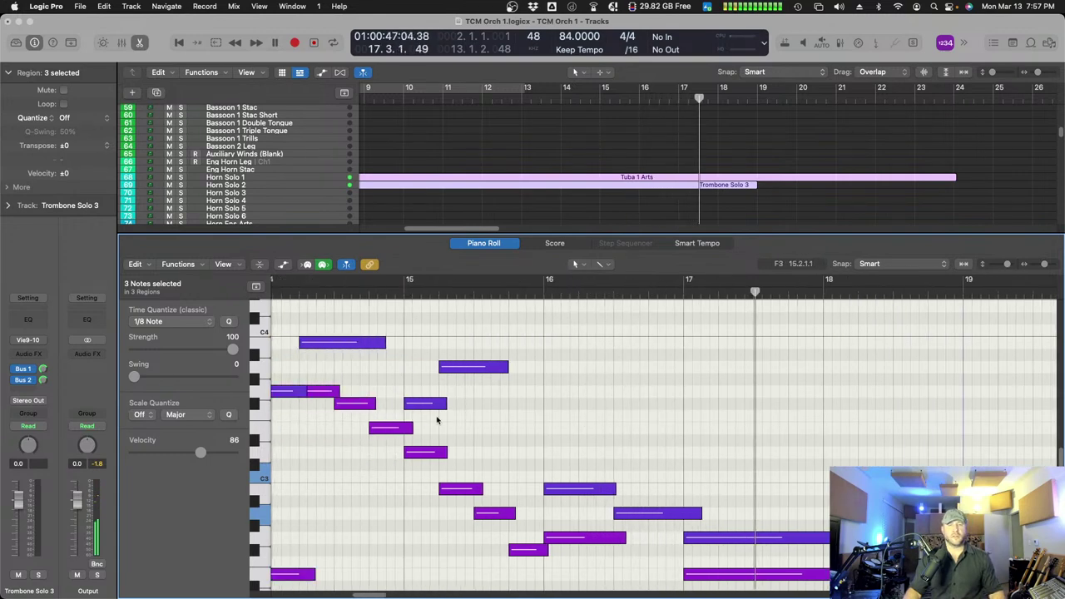
{"action": "left_click", "coordinate": [492, 409]}
{"action": "left_click_drag", "start_coordinate": [452, 401], "coordinate": [558, 518]}
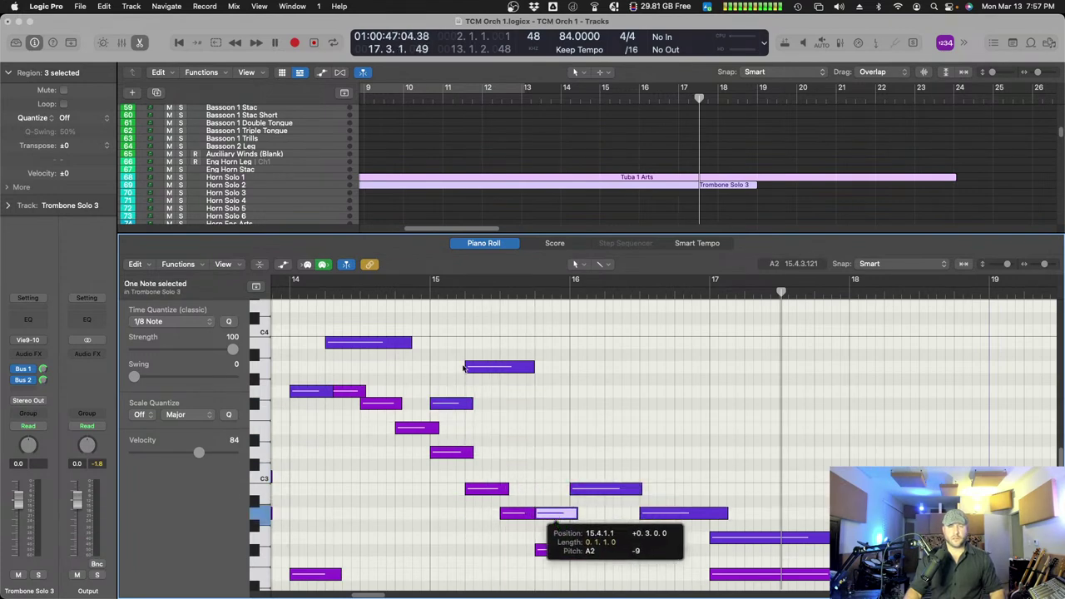
{"action": "double_click", "coordinate": [282, 293]}
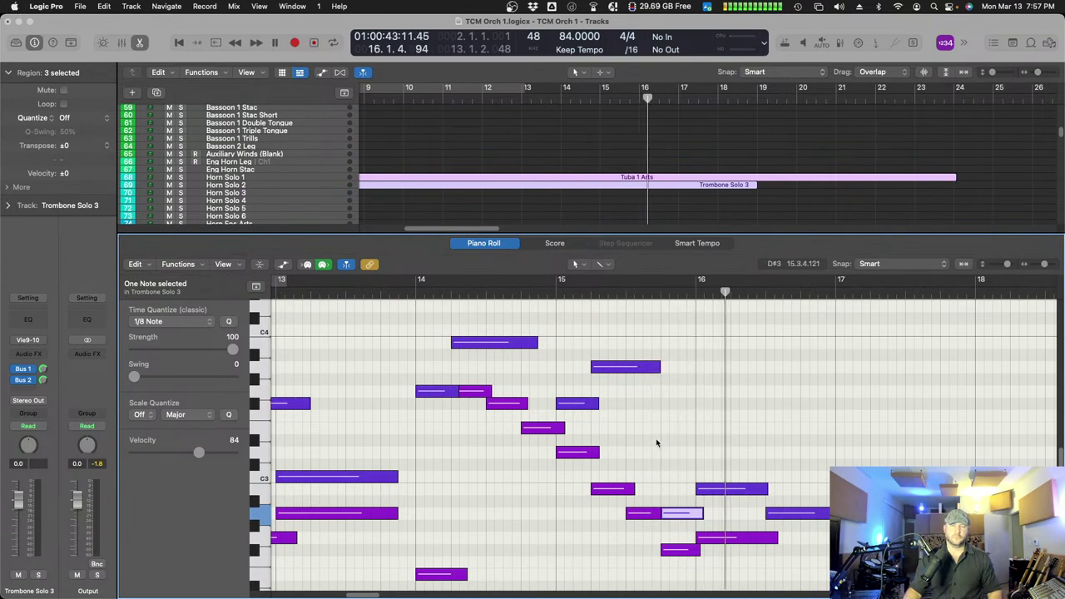
- Audition the second horn's notes one by one from the bar 14 G3 to the bar 16 B2
{"action": "left_click", "coordinate": [441, 397]}
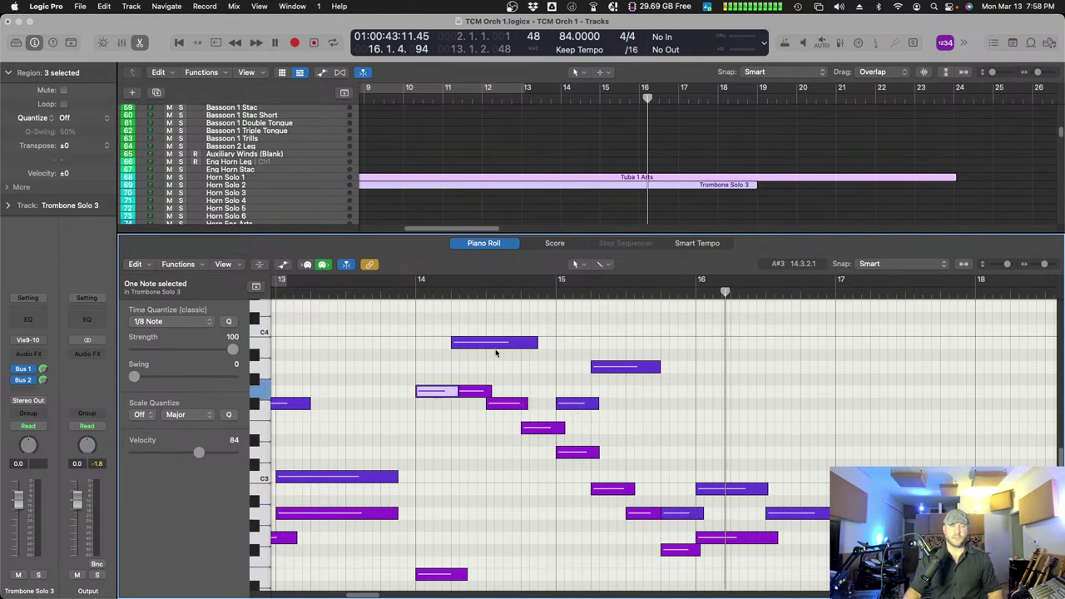
{"action": "left_click", "coordinate": [493, 347]}
{"action": "left_click", "coordinate": [583, 405]}
{"action": "left_click", "coordinate": [619, 367]}
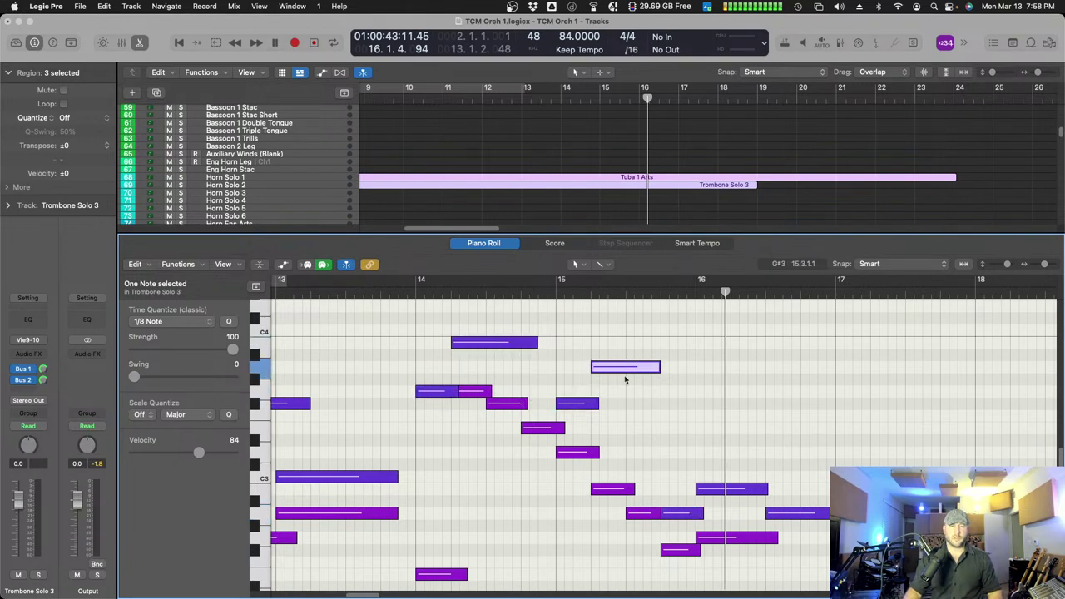
{"action": "left_click", "coordinate": [684, 514]}
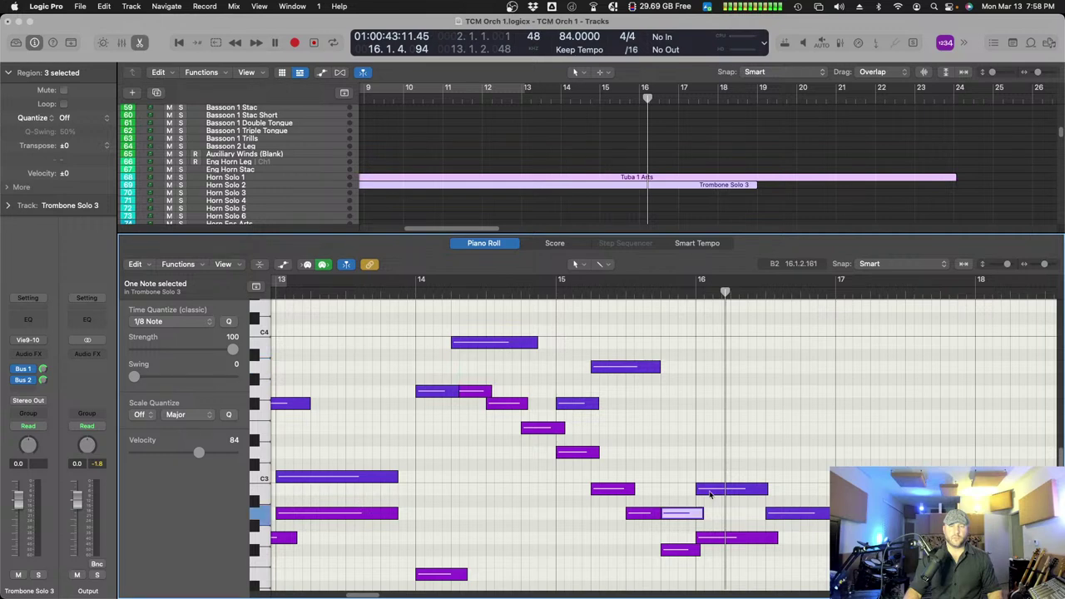
{"action": "left_click", "coordinate": [710, 491]}
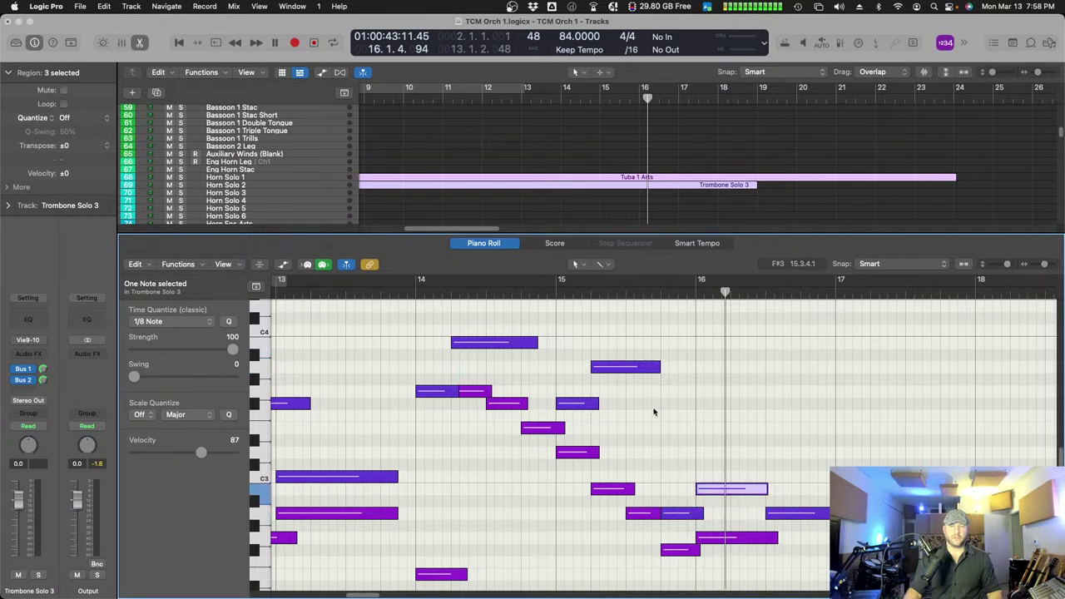
- Play back from just before bar 14, and pick out the second horn's bar 15 beat 2 note
{"action": "left_click", "coordinate": [407, 287]}
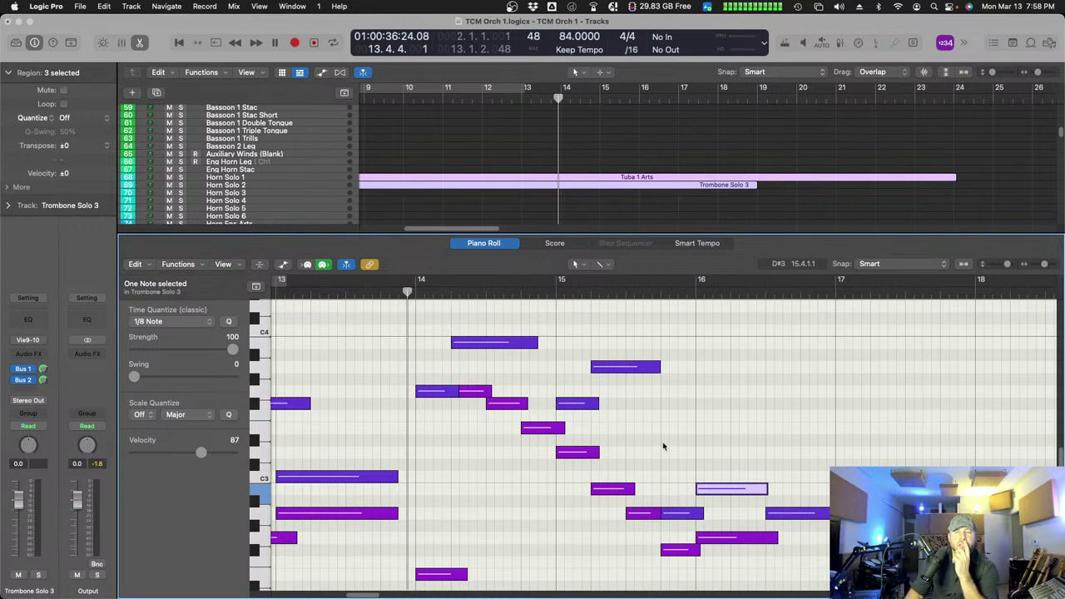
{"action": "left_click", "coordinate": [631, 423]}
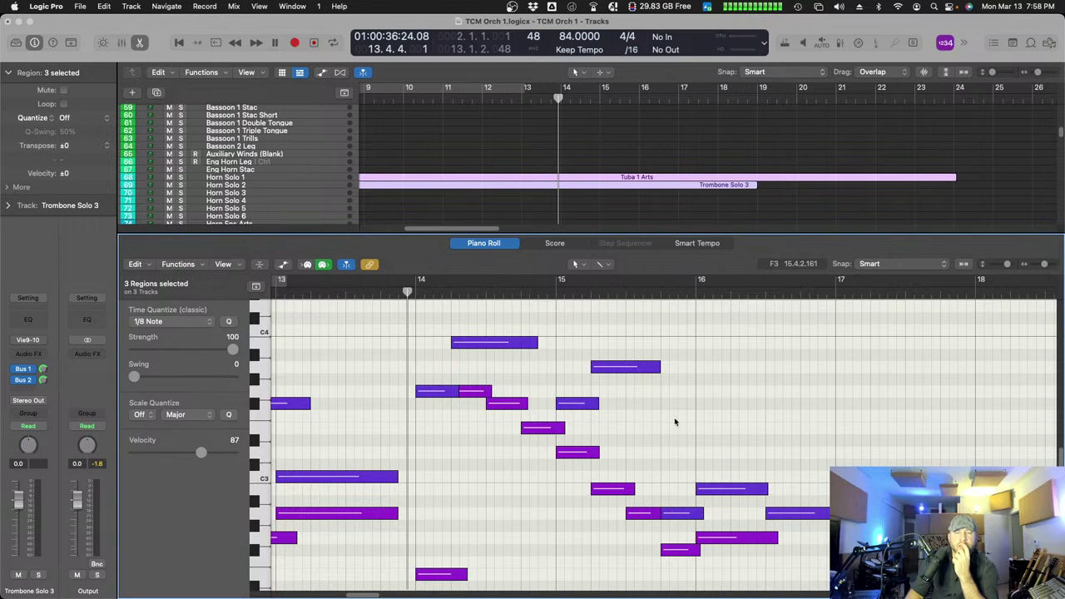
{"action": "left_click_drag", "start_coordinate": [657, 409], "coordinate": [623, 380]}
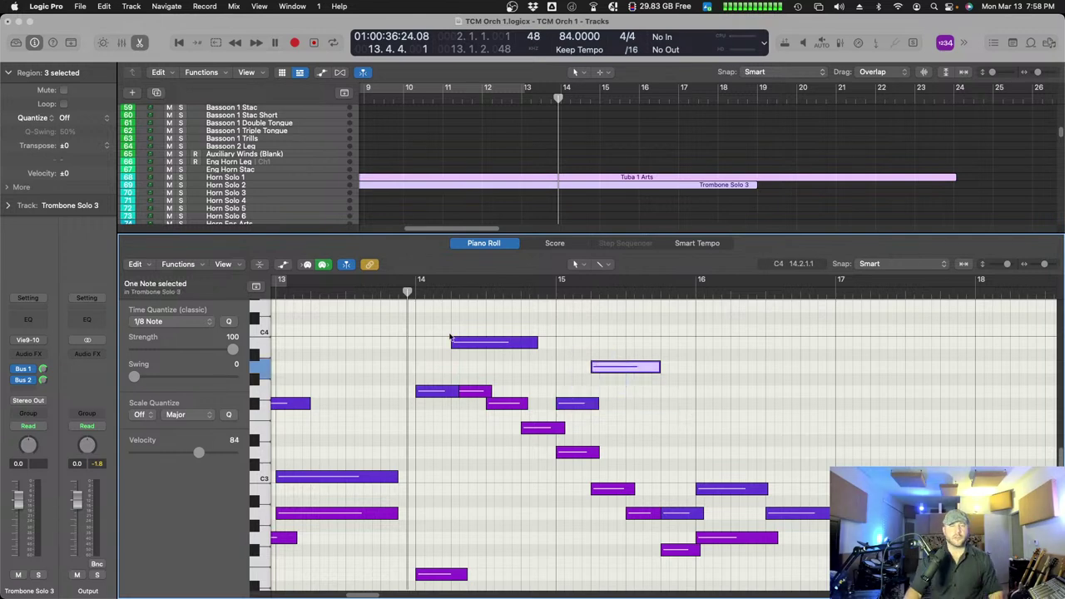
{"action": "key", "text": "space"}
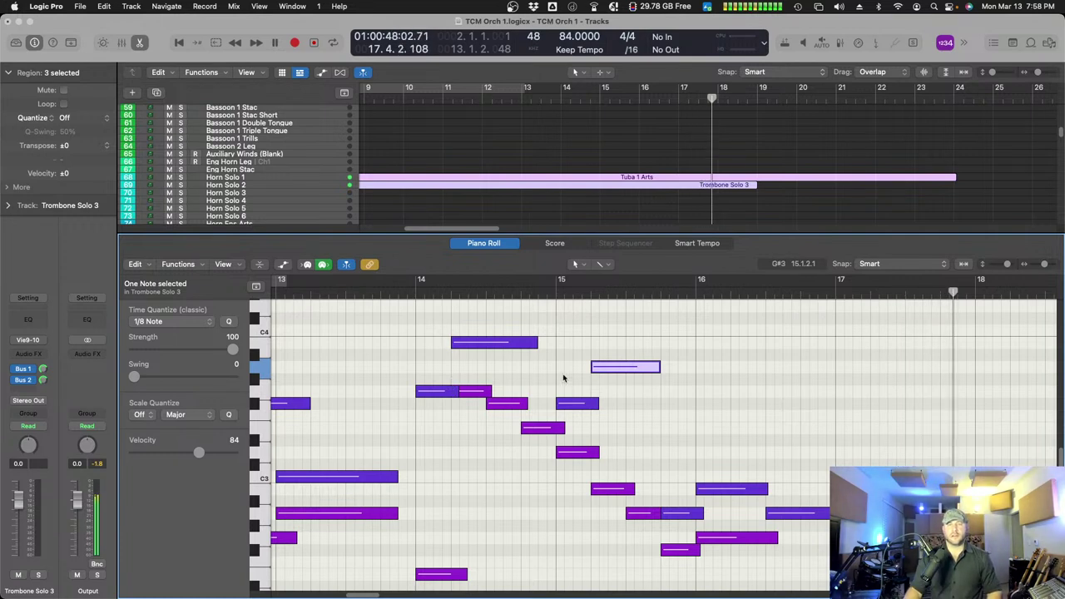
- Show the Horn Solo 1, Horn Solo 2 and Tuba 1 Arts regions together in the Piano Roll and play from just before bar 2
{"action": "left_click", "coordinate": [495, 246]}
{"action": "scroll", "coordinate": [499, 245], "scroll_direction": "down", "scroll_amount": 6}
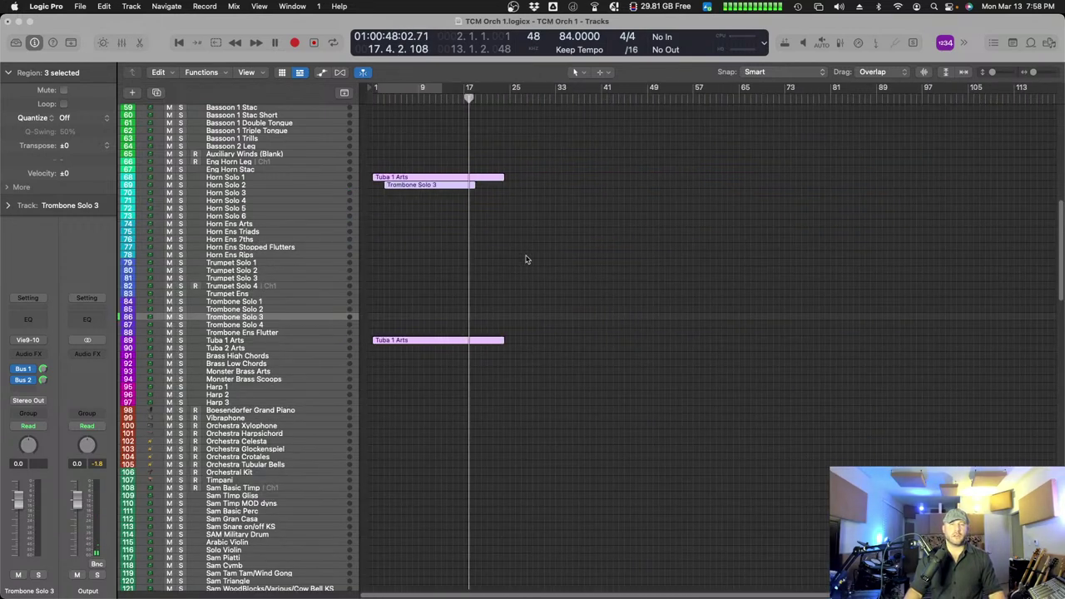
{"action": "scroll", "coordinate": [525, 259], "scroll_direction": "up", "scroll_amount": 6}
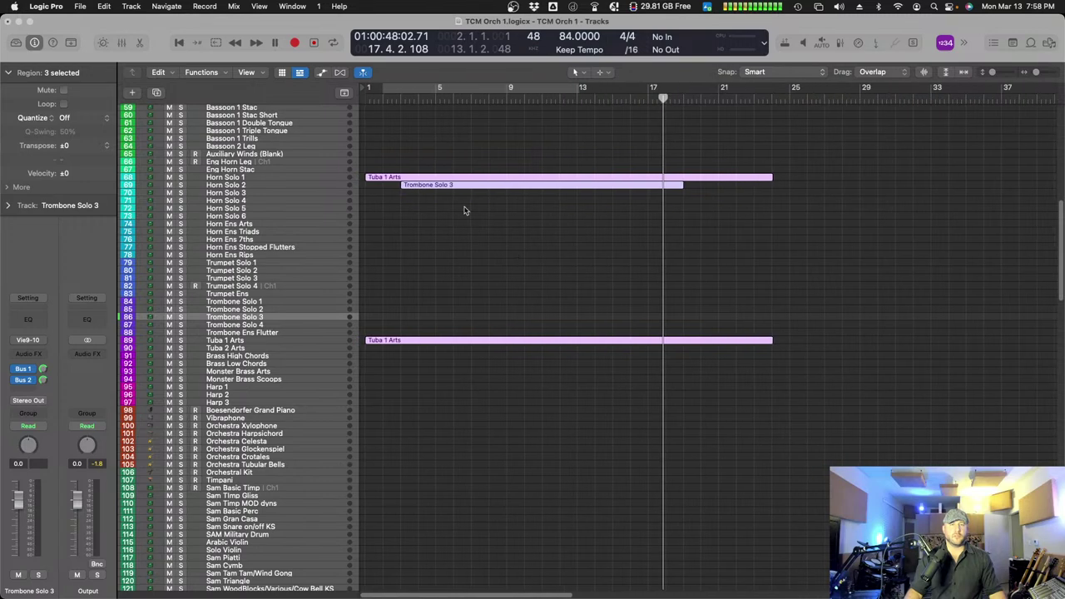
{"action": "left_click_drag", "start_coordinate": [427, 158], "coordinate": [499, 357]}
{"action": "key", "text": "p"}
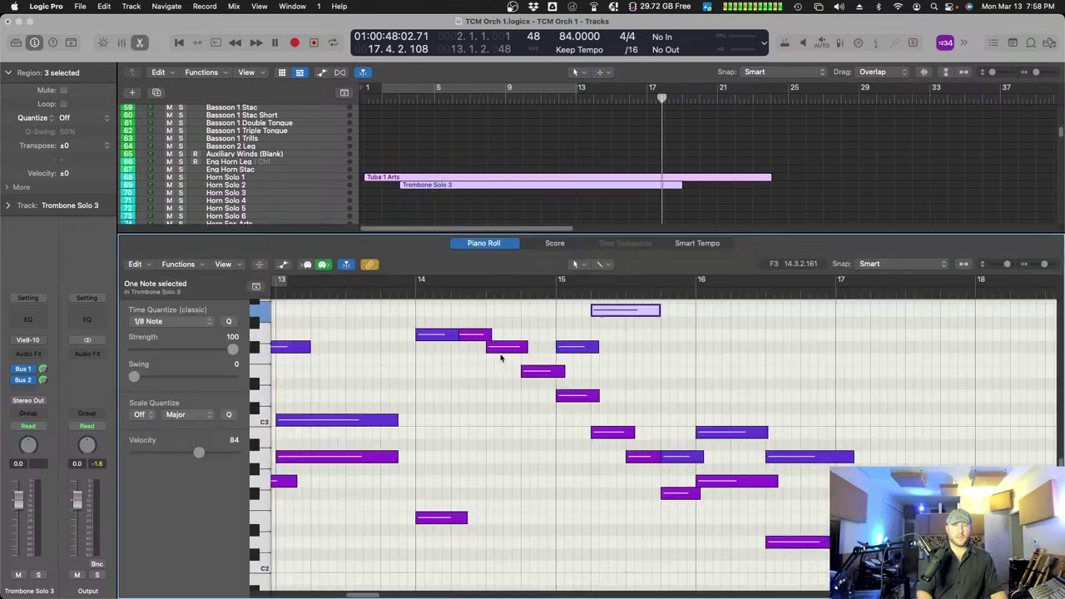
{"action": "scroll", "coordinate": [500, 358], "scroll_direction": "left", "scroll_amount": 15}
{"action": "left_click", "coordinate": [399, 292]}
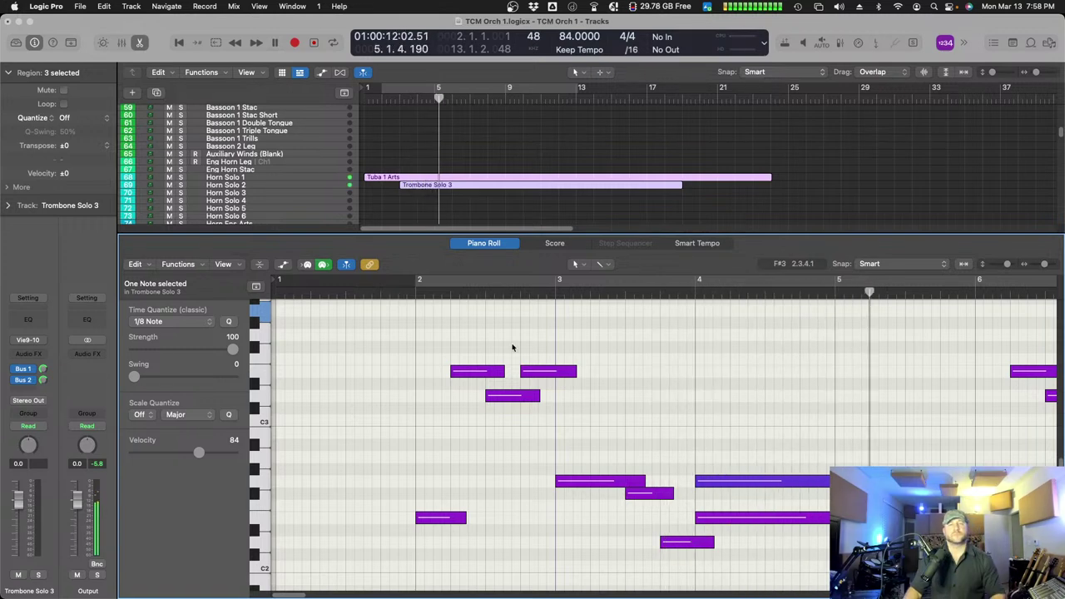
- Close the Piano Roll, find the choir tracks, select Choir 1 Poly Sus for live playing, and save the project
{"action": "left_click", "coordinate": [481, 243]}
{"action": "scroll", "coordinate": [319, 336], "scroll_direction": "down", "scroll_amount": 20}
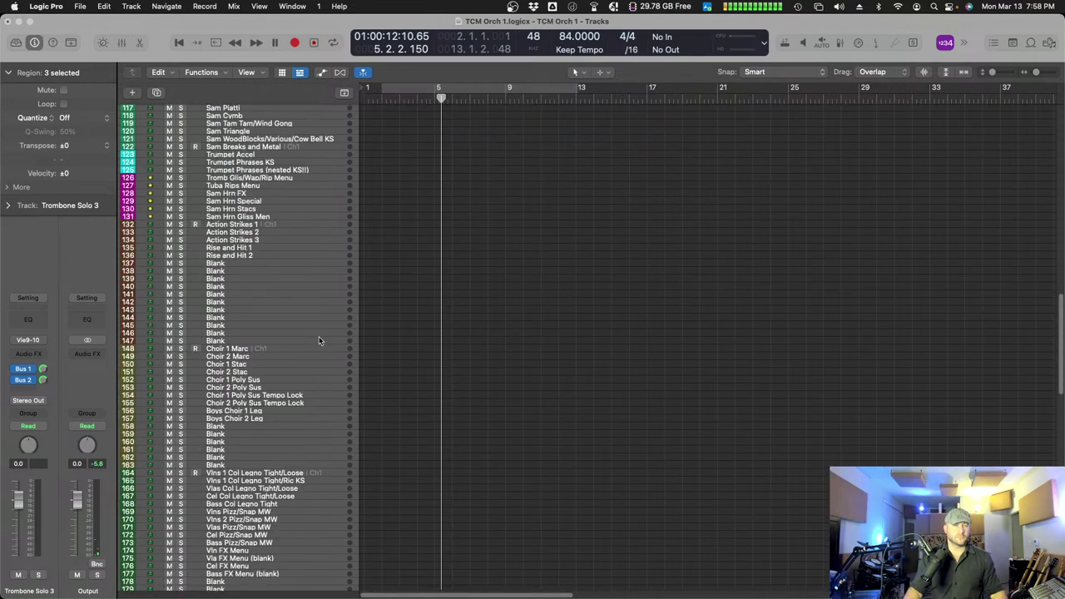
{"action": "scroll", "coordinate": [309, 372], "scroll_direction": "up", "scroll_amount": 10}
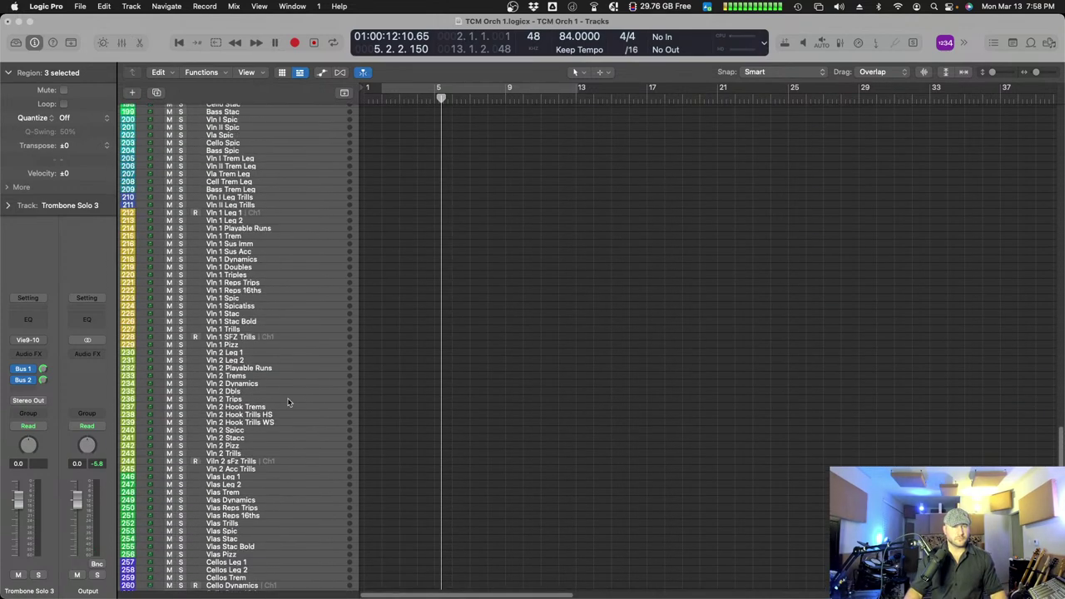
{"action": "scroll", "coordinate": [304, 273], "scroll_direction": "up", "scroll_amount": 20}
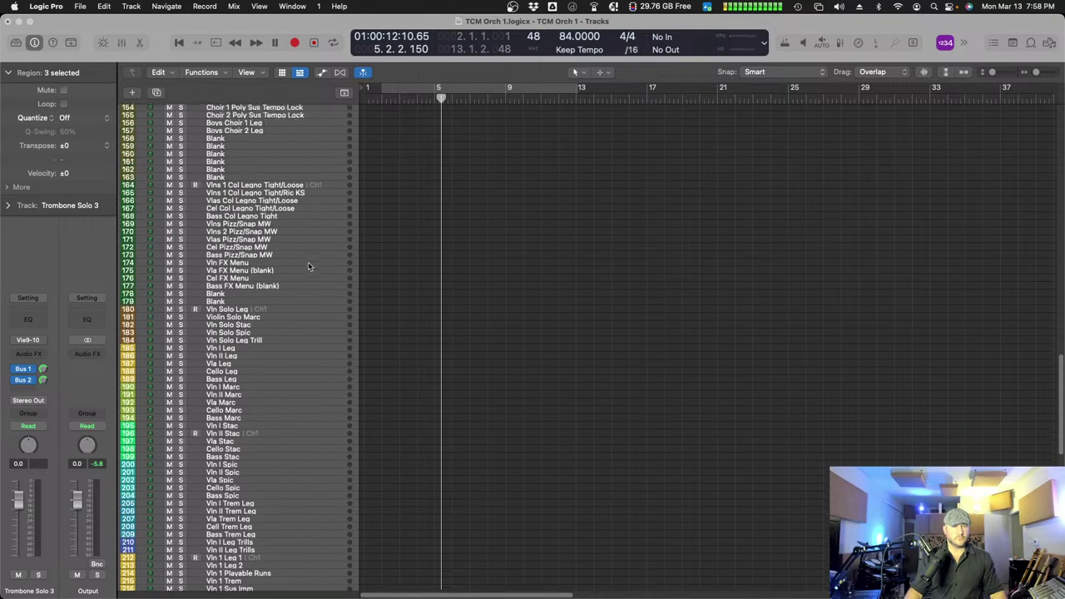
{"action": "left_click", "coordinate": [283, 323]}
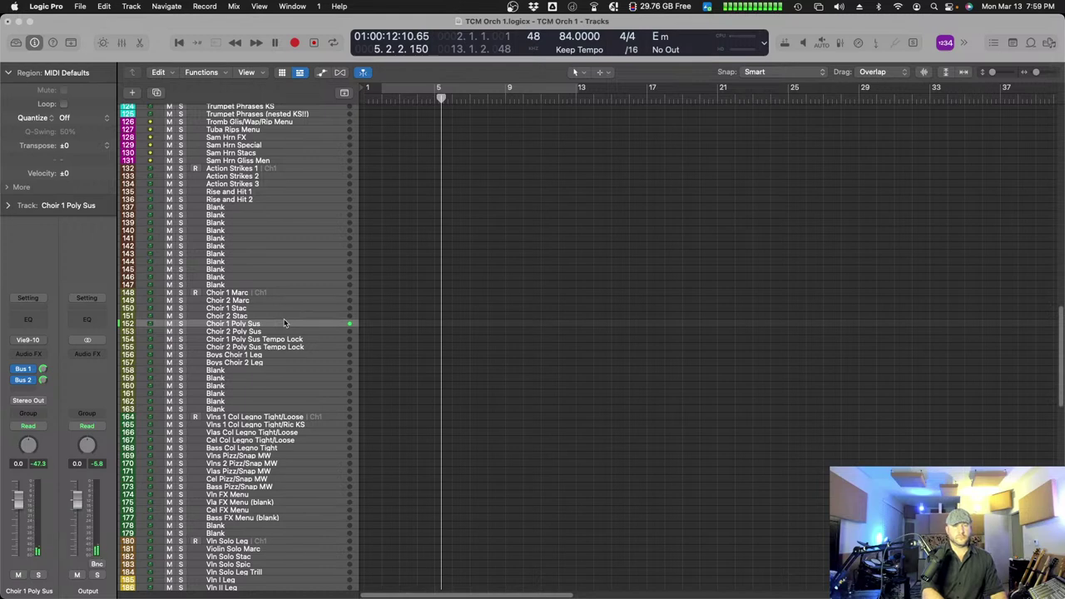
{"action": "key", "text": "super+s"}
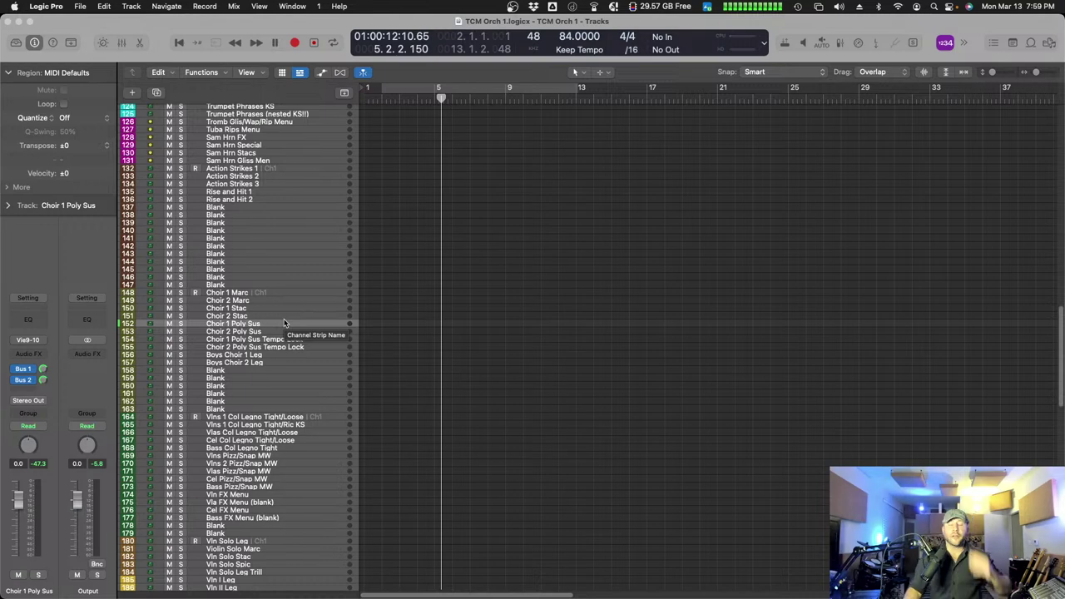
- Try Choir 1 Poly Sus live over playback from the opening bars, and switch up to the Choir 1 Marc track
{"action": "left_click", "coordinate": [380, 112]}
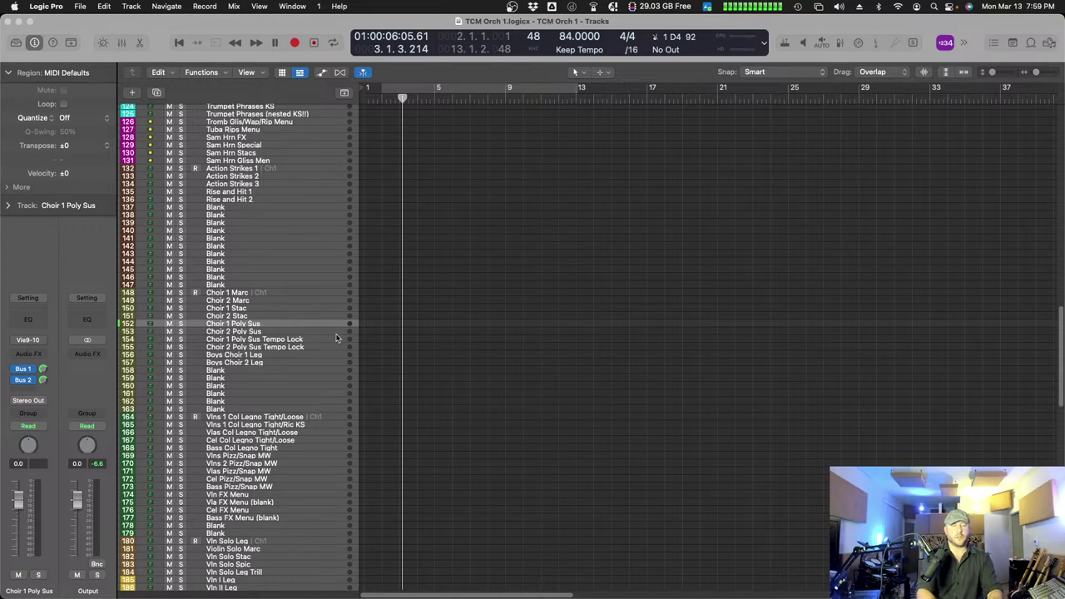
{"action": "key", "text": "Up"}
{"action": "key", "text": "Up"}
{"action": "key", "text": "Up"}
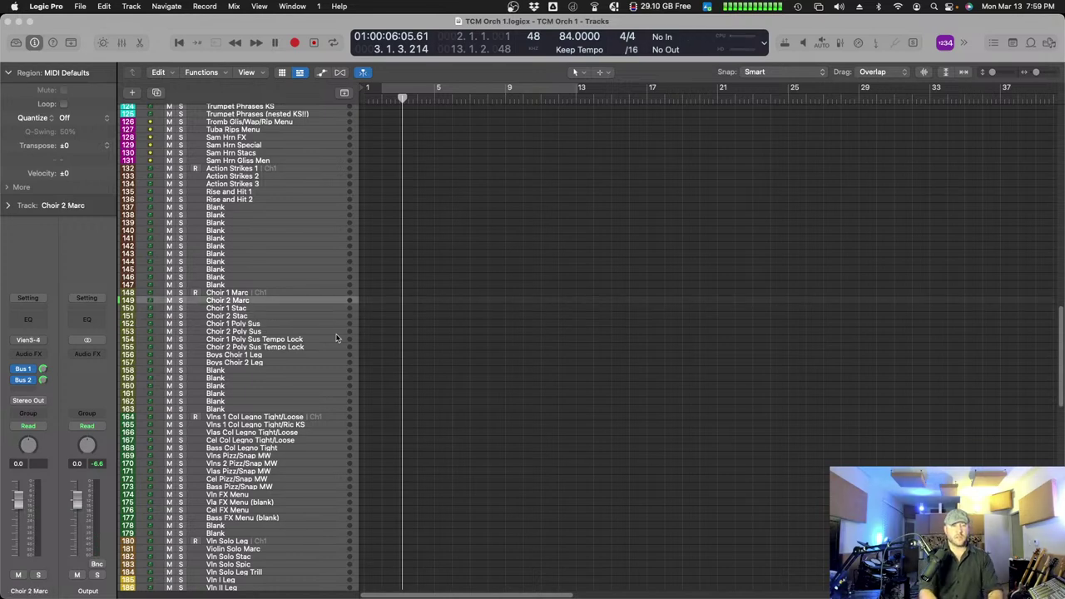
{"action": "key", "text": "Up"}
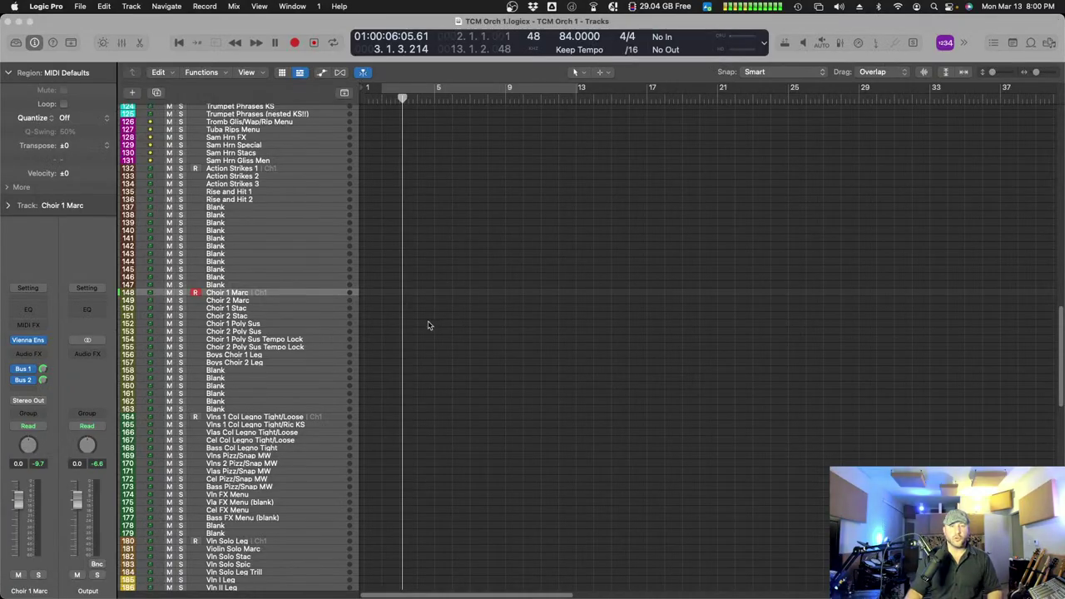
- Capture an E2 and E3 octave at bar 4 on Choir 1 Poly Sus Tempo Lock, and extend its region to just past bar 7
{"action": "left_click", "coordinate": [307, 341]}
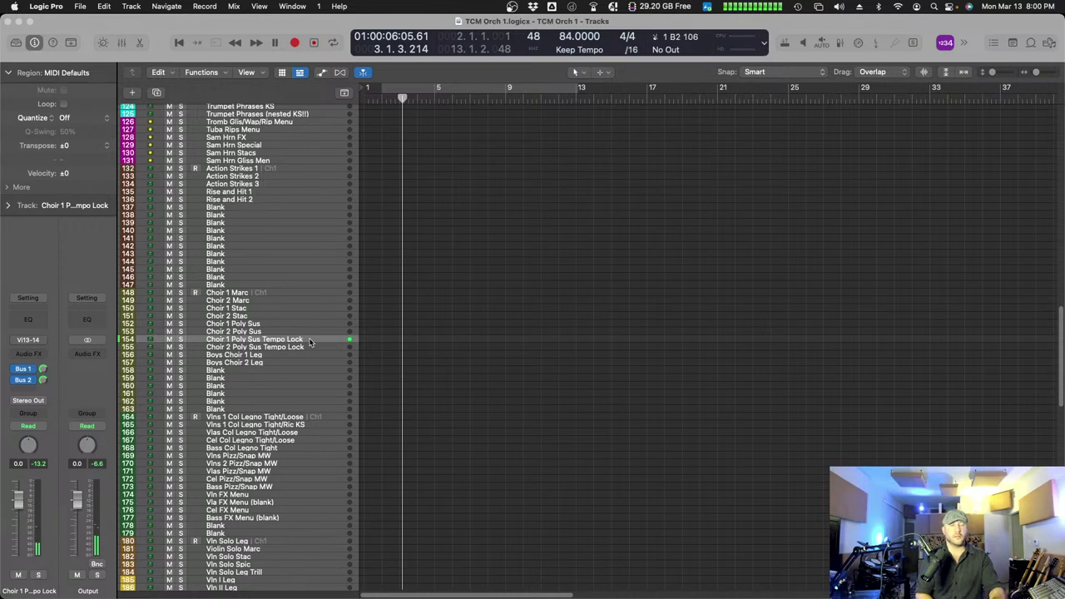
{"action": "key", "text": "Return"}
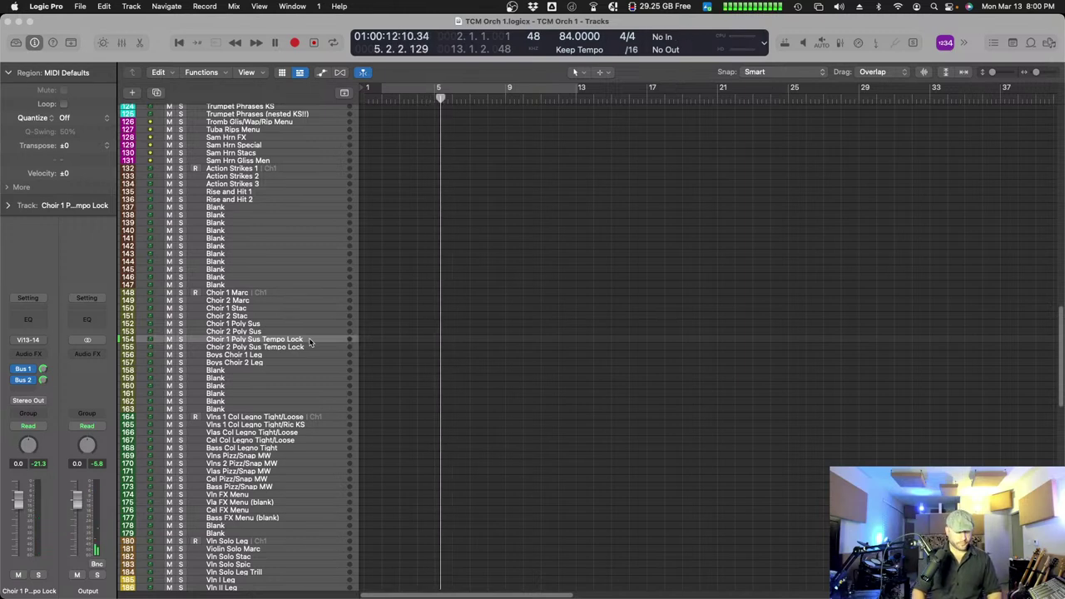
{"action": "double_click", "coordinate": [433, 340]}
{"action": "scroll", "coordinate": [758, 424], "scroll_direction": "right", "scroll_amount": 5}
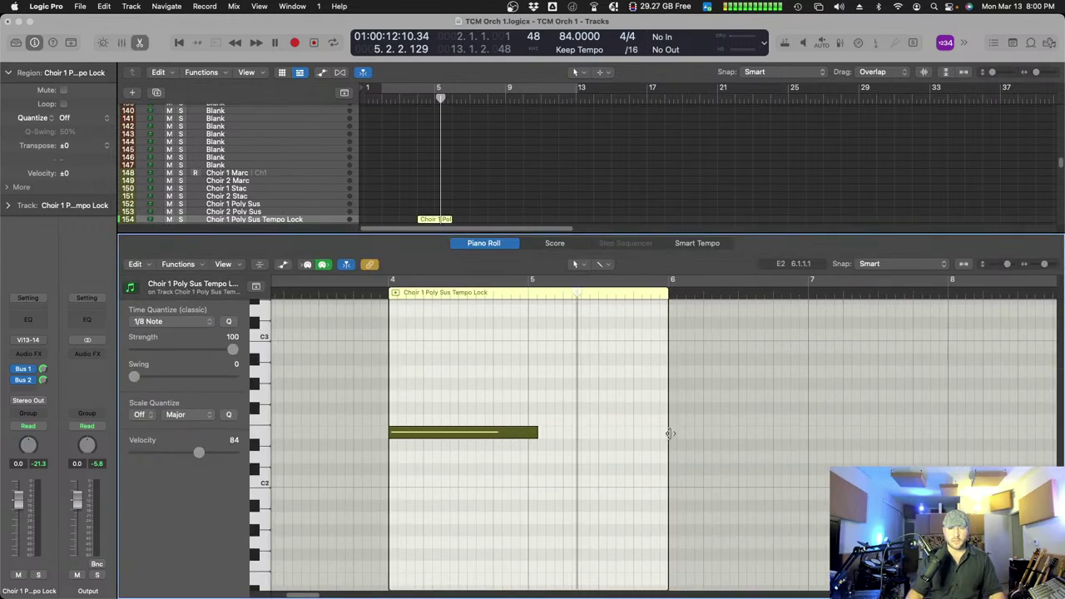
{"action": "left_click_drag", "start_coordinate": [668, 435], "coordinate": [806, 440]}
{"action": "scroll", "coordinate": [455, 394], "scroll_direction": "up", "scroll_amount": 3}
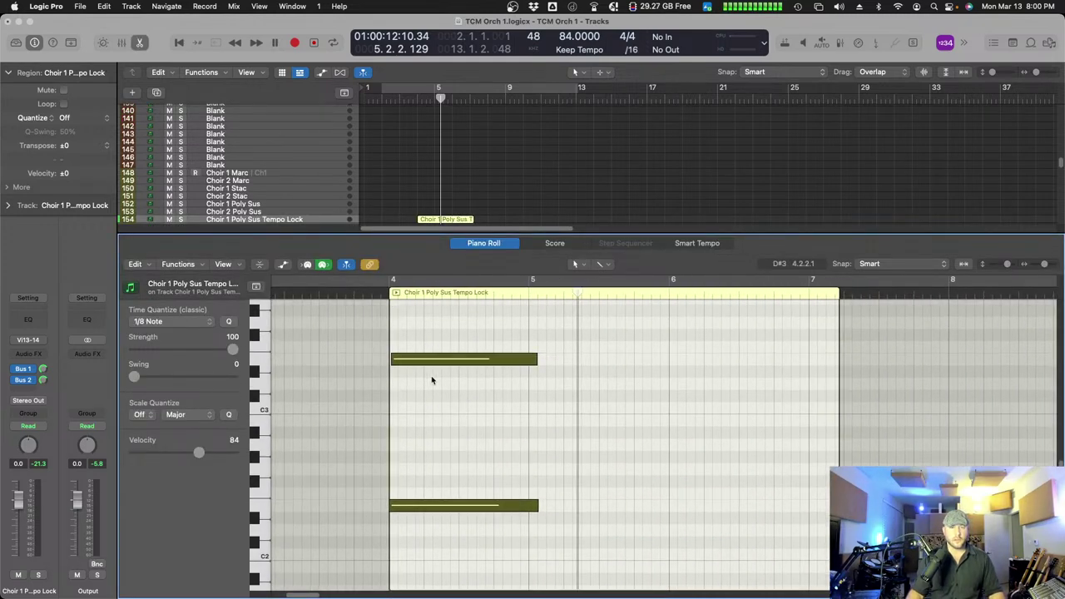
- Move both choir octave notes one bar later to bar 5, and play back from just before bar 2
{"action": "key", "text": "super+a"}
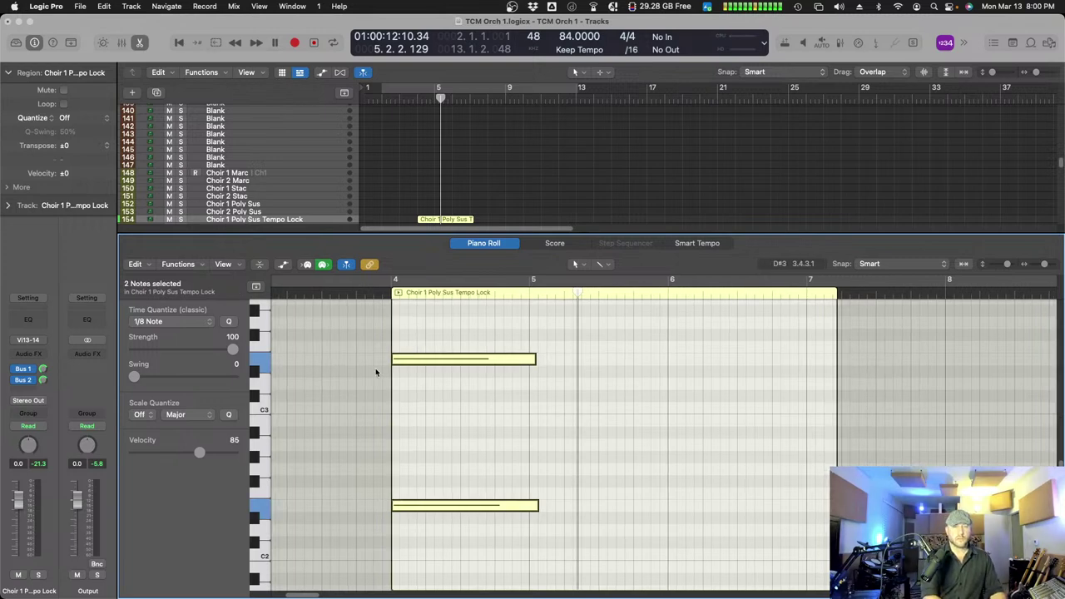
{"action": "key", "text": "super+Left"}
{"action": "key", "text": "super+Up"}
{"action": "key", "text": "super+Up"}
{"action": "key", "text": "super+Up"}
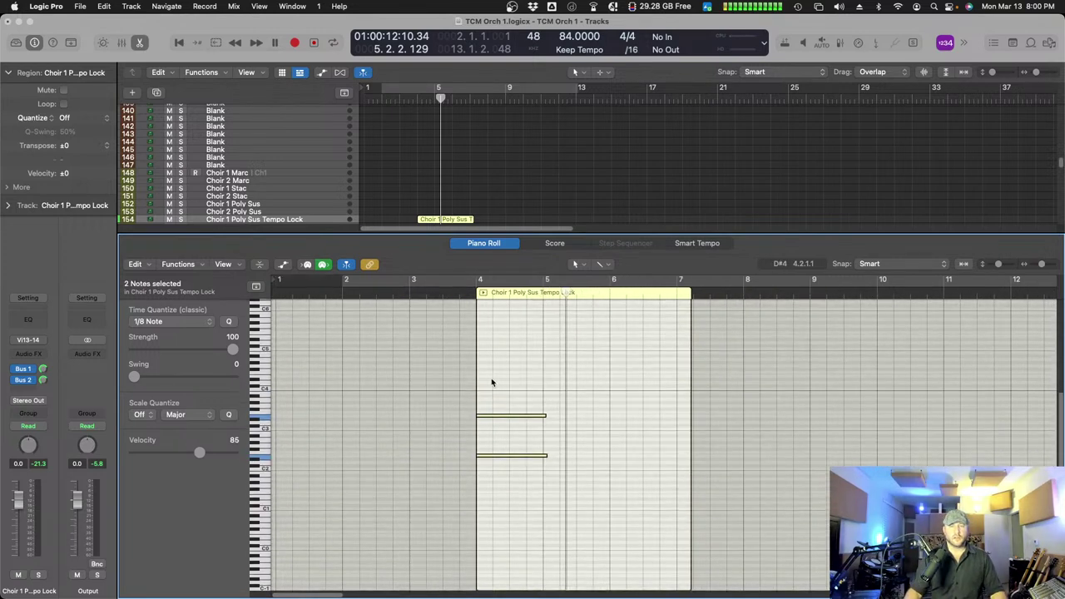
{"action": "key", "text": "alt+Right"}
{"action": "left_click", "coordinate": [327, 286]}
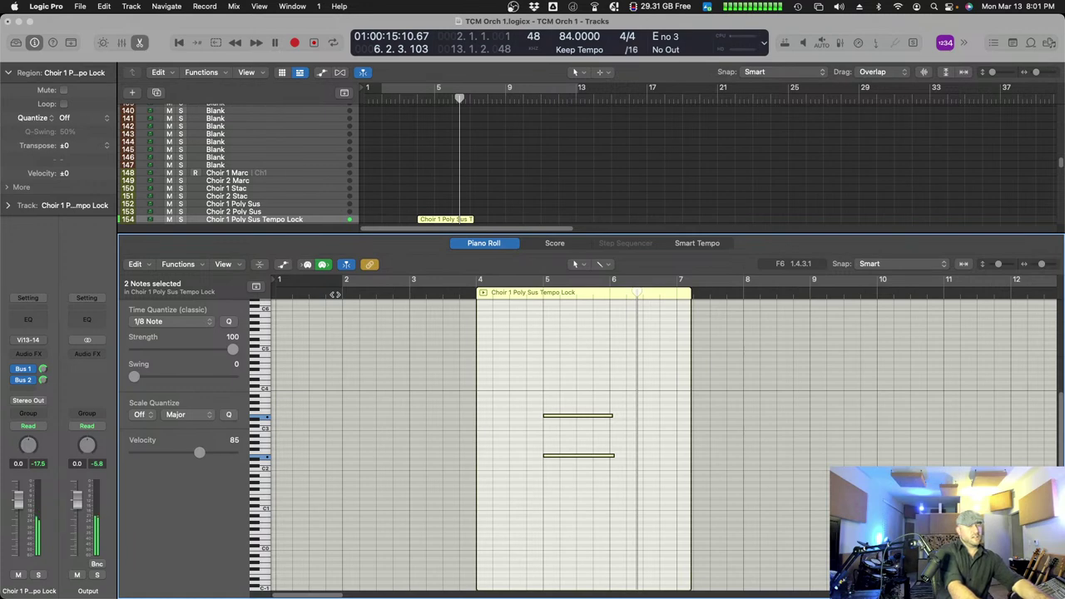
- Play from bar 4 beat 2, capture a short E1 note there, and extend the choir region to just before bar 11
{"action": "left_click", "coordinate": [501, 291]}
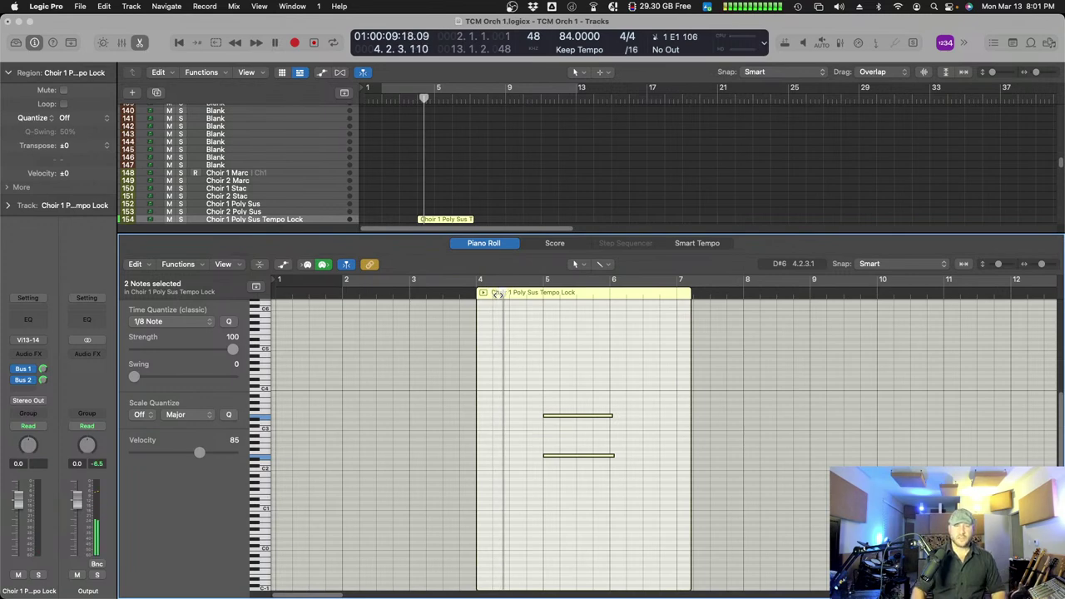
{"action": "left_click", "coordinate": [498, 293]}
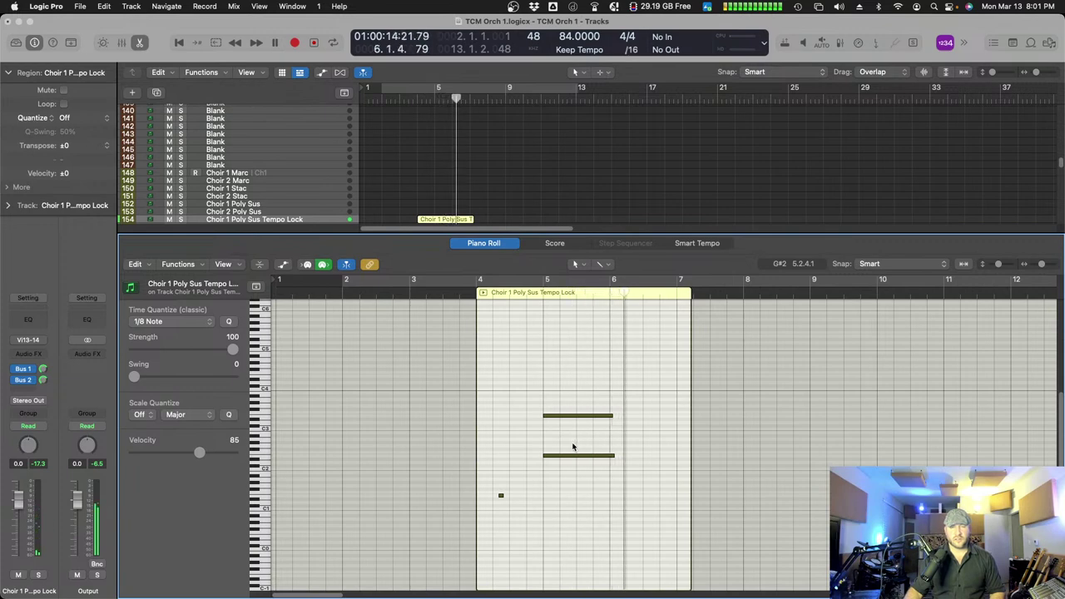
{"action": "left_click_drag", "start_coordinate": [689, 484], "coordinate": [939, 484]}
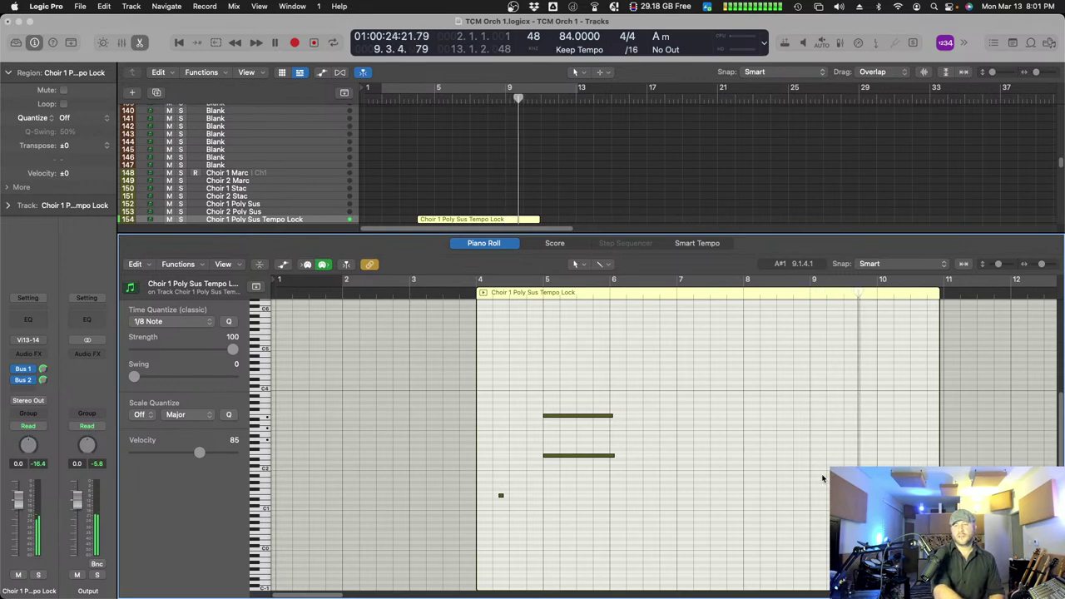
- Capture a held A2, C3 and E3 choir chord near bar 9, and align its three notes to the start of bar 9
{"action": "key", "text": "super+v"}
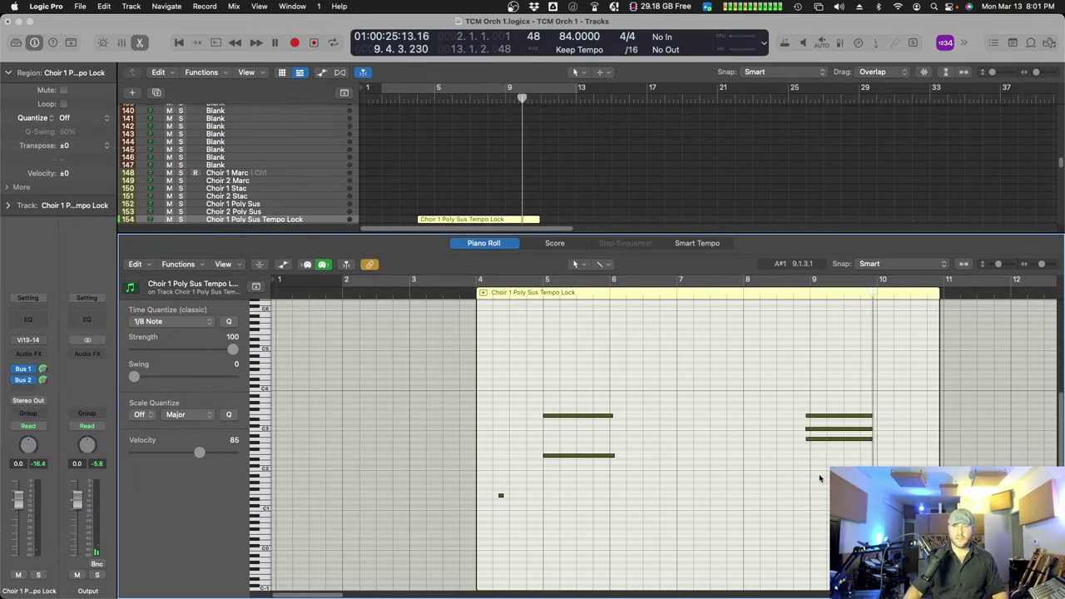
{"action": "scroll", "coordinate": [815, 477], "scroll_direction": "right", "scroll_amount": 3}
{"action": "left_click_drag", "start_coordinate": [762, 476], "coordinate": [726, 416]}
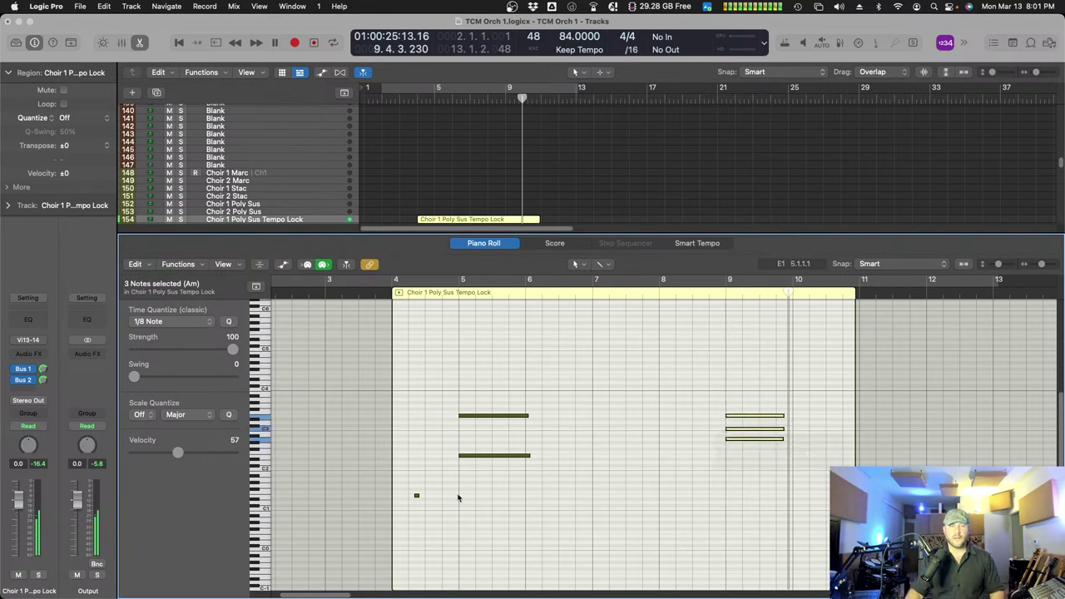
- Copy the short E1 note to C1 just before bar 9, and play back the chord from there
{"action": "left_click_drag", "start_coordinate": [417, 498], "coordinate": [722, 510]}
{"action": "left_click", "coordinate": [704, 293]}
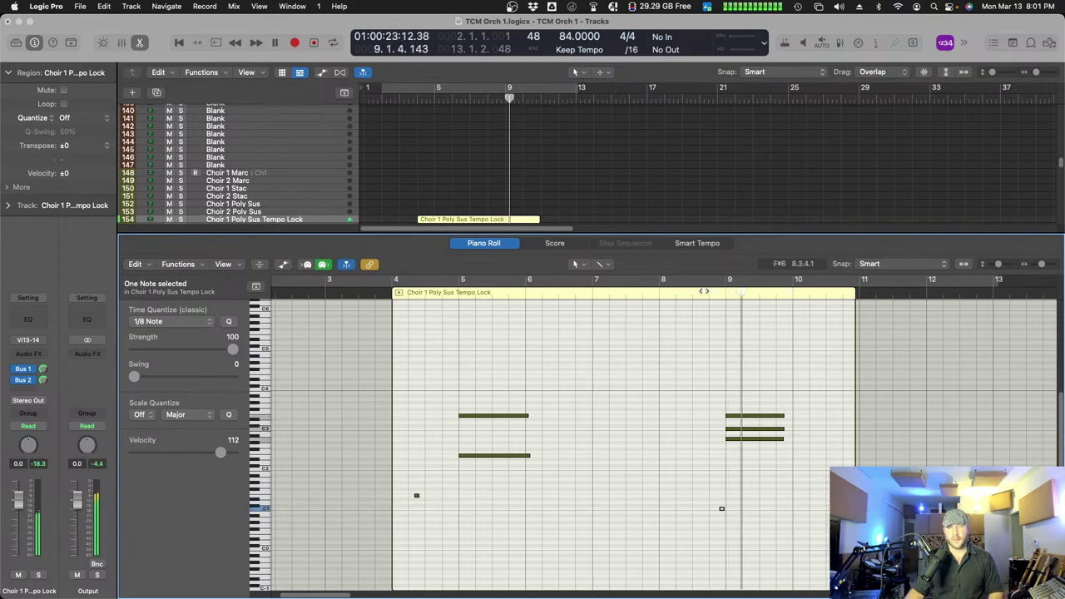
{"action": "key", "text": "space"}
- Lengthen the three bar 9 chord notes to the start of bar 10, and lower the short note before them to B0
{"action": "left_click_drag", "start_coordinate": [752, 400], "coordinate": [792, 481]}
{"action": "left_click_drag", "start_coordinate": [784, 442], "coordinate": [792, 448]}
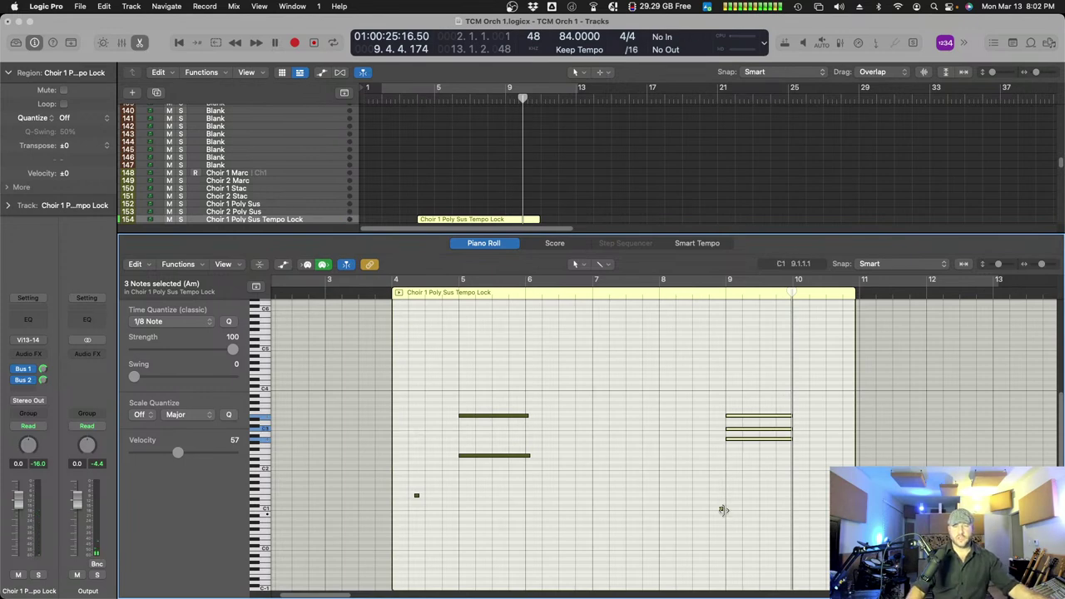
{"action": "left_click", "coordinate": [722, 512]}
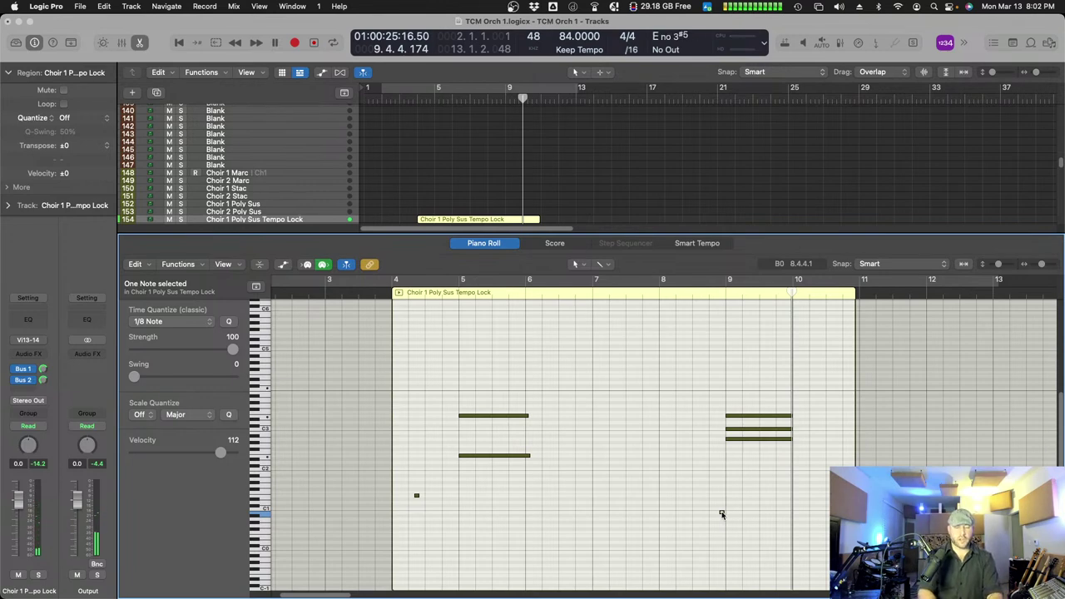
- Raise the top note of the bar 9 choir chord eight semitones to C4
{"action": "left_click_drag", "start_coordinate": [719, 409], "coordinate": [787, 427]}
{"action": "key", "text": "alt+Up"}
{"action": "key", "text": "alt+Up"}
{"action": "key", "text": "alt+Up"}
{"action": "key", "text": "alt+Up"}
{"action": "key", "text": "alt+Up"}
{"action": "key", "text": "alt+Up"}
{"action": "key", "text": "alt+Up"}
{"action": "key", "text": "alt+Up"}
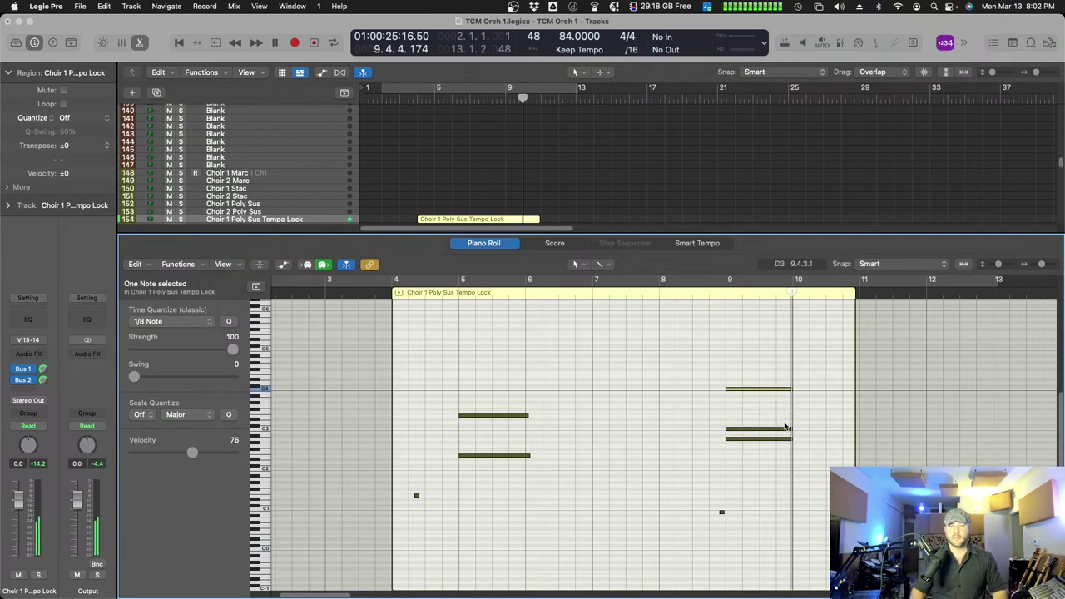
- Try the bar 9 chord's C3 note at E2, play from just before bar 9, and return the note to C3
{"action": "left_click", "coordinate": [746, 434]}
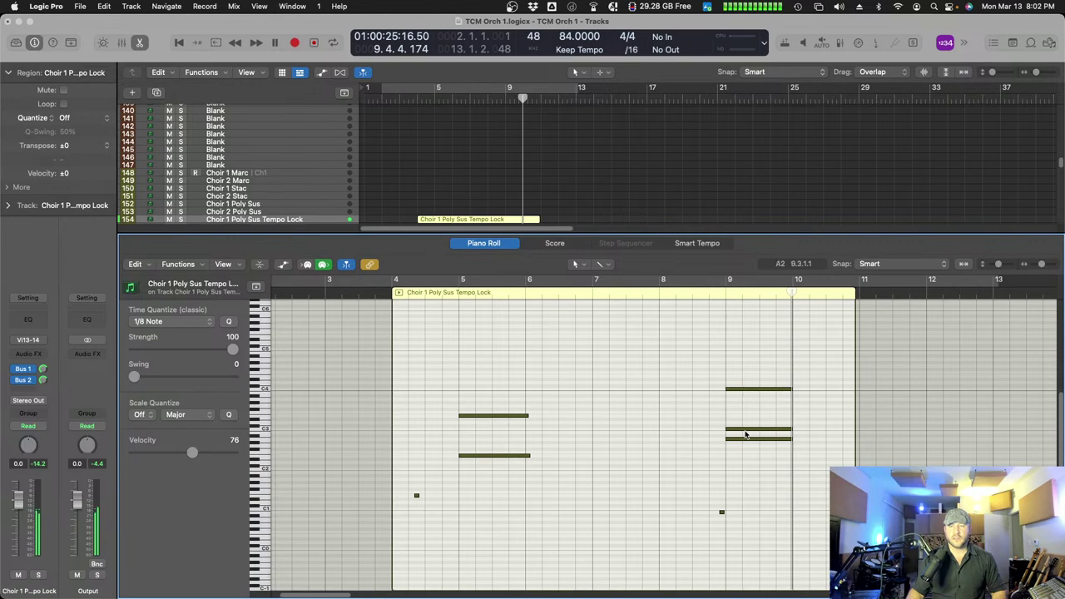
{"action": "left_click_drag", "start_coordinate": [745, 432], "coordinate": [743, 459]}
{"action": "left_click", "coordinate": [705, 296]}
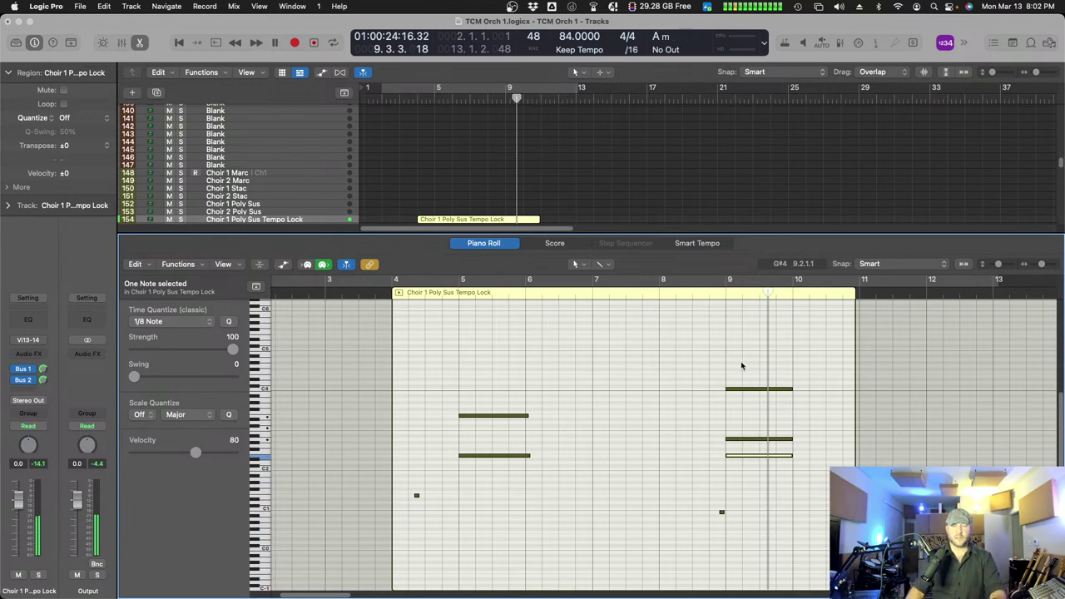
{"action": "left_click_drag", "start_coordinate": [748, 456], "coordinate": [746, 434]}
{"action": "left_click", "coordinate": [745, 388]}
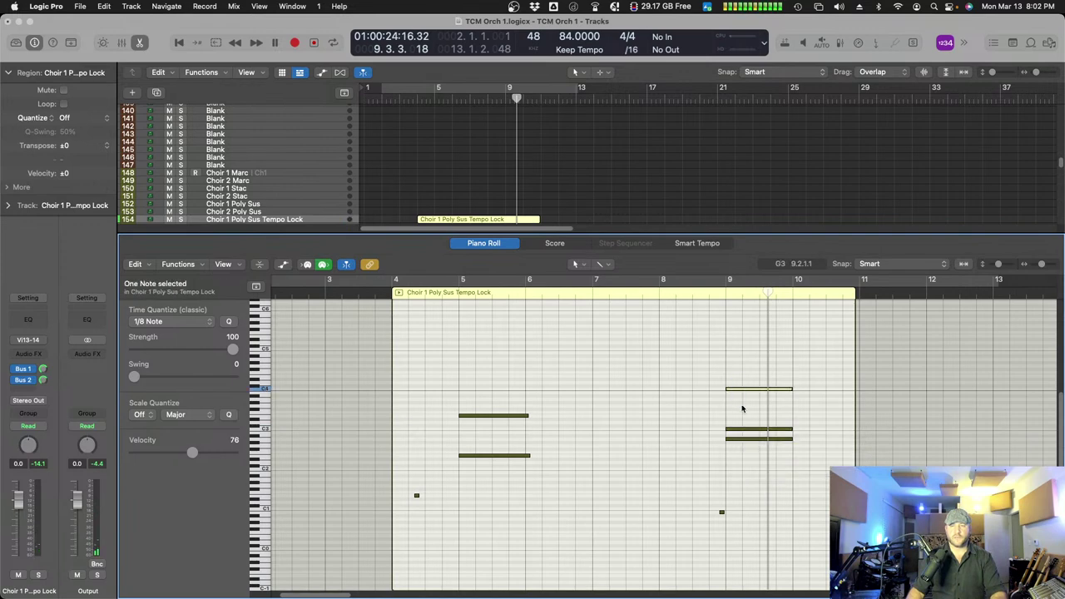
- Lower the top note of the bar 9 choir chord eight semitones to E3, and play from just before bar 9
{"action": "key", "text": "alt+Down"}
{"action": "key", "text": "alt+Down"}
{"action": "key", "text": "alt+Down"}
{"action": "key", "text": "alt+Down"}
{"action": "key", "text": "alt+Down"}
{"action": "key", "text": "alt+Down"}
{"action": "key", "text": "alt+Down"}
{"action": "key", "text": "alt+Down"}
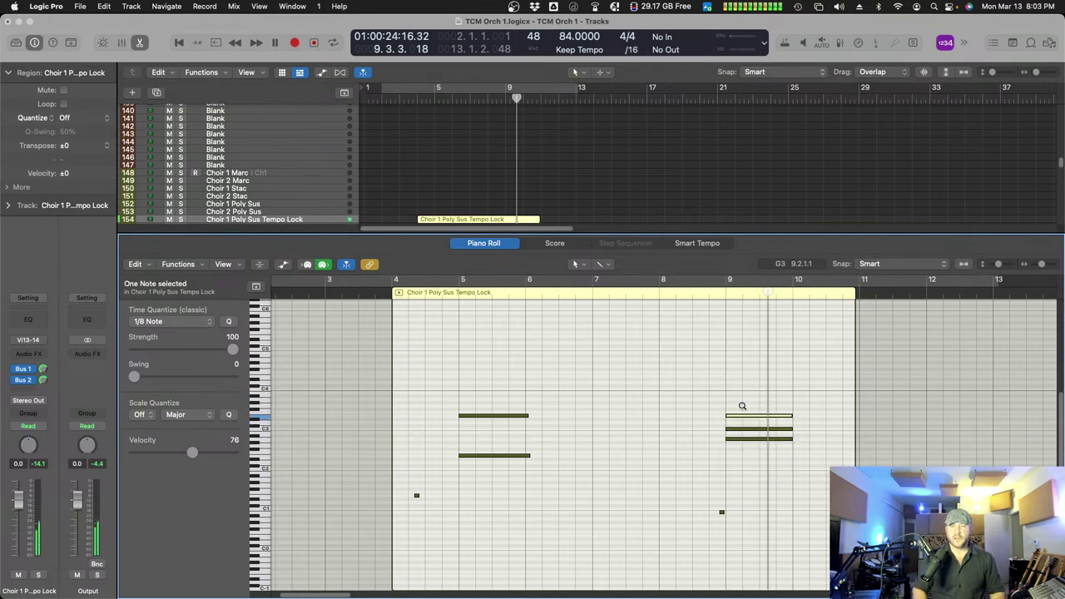
{"action": "left_click", "coordinate": [707, 297]}
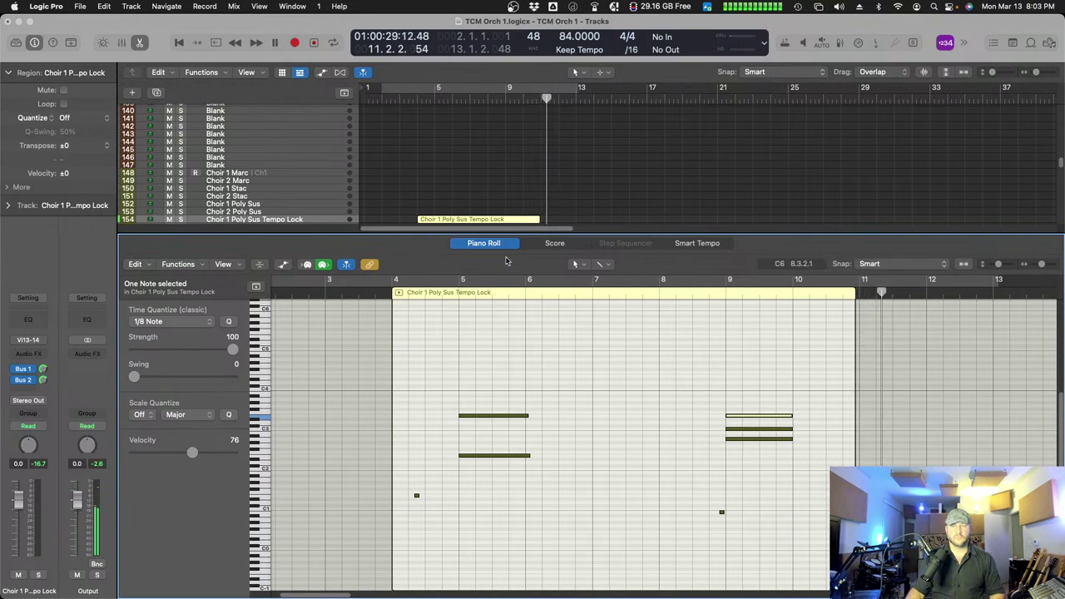
- Review the Trombone Solo 3 region on the Horn Solo 2 track, selecting its notes from bar 10 onward
{"action": "key", "text": "p"}
{"action": "scroll", "coordinate": [526, 275], "scroll_direction": "up", "scroll_amount": 15}
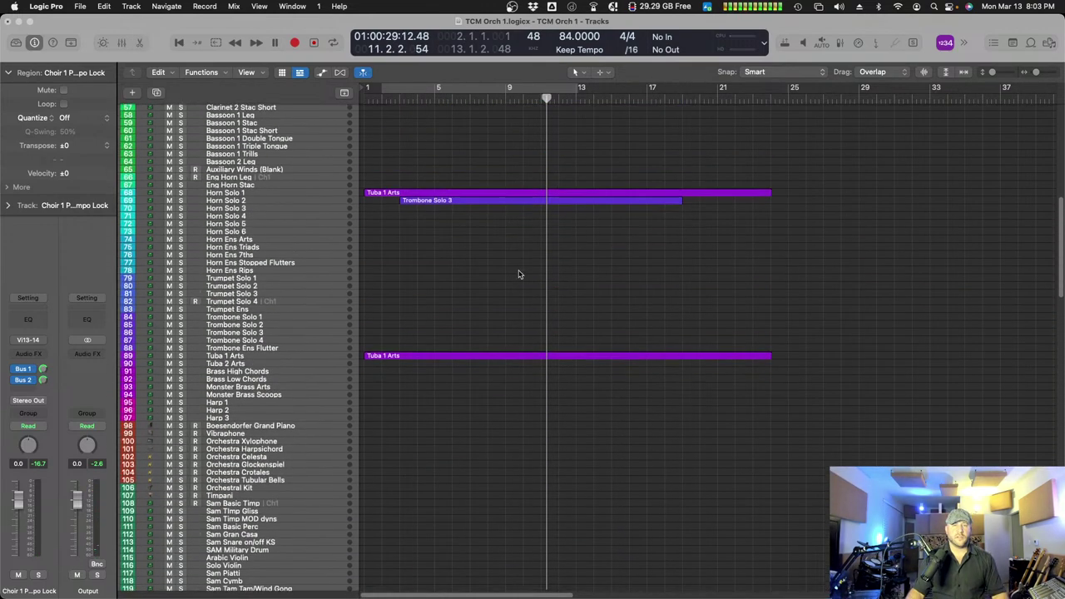
{"action": "scroll", "coordinate": [469, 228], "scroll_direction": "up", "scroll_amount": 4}
{"action": "left_click", "coordinate": [477, 231]}
{"action": "key", "text": "p"}
{"action": "scroll", "coordinate": [485, 397], "scroll_direction": "left", "scroll_amount": 10}
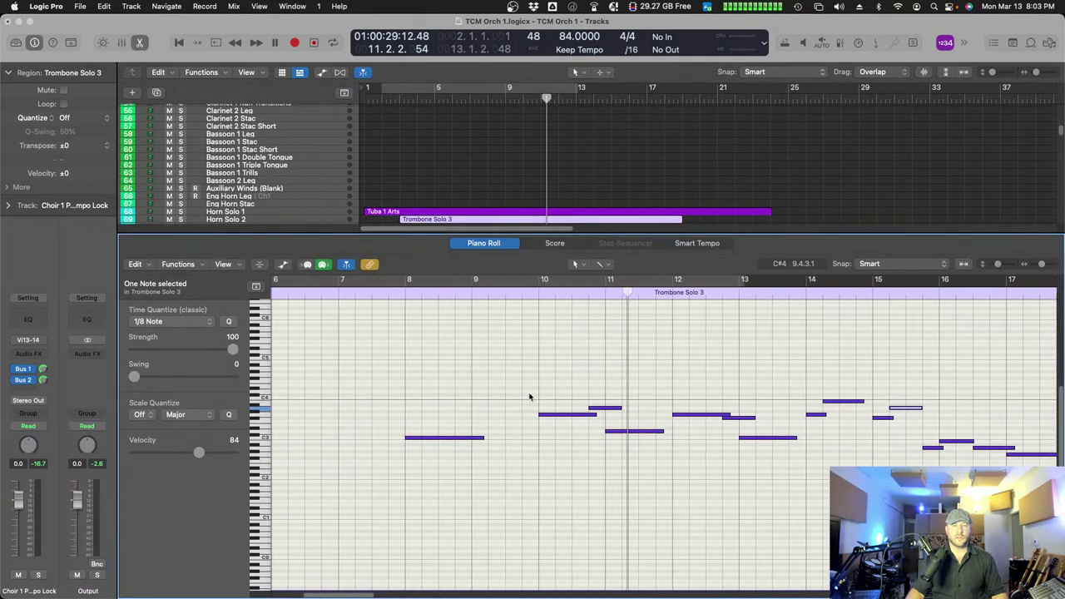
{"action": "scroll", "coordinate": [529, 397], "scroll_direction": "left", "scroll_amount": 2}
{"action": "scroll", "coordinate": [529, 397], "scroll_direction": "right", "scroll_amount": 4}
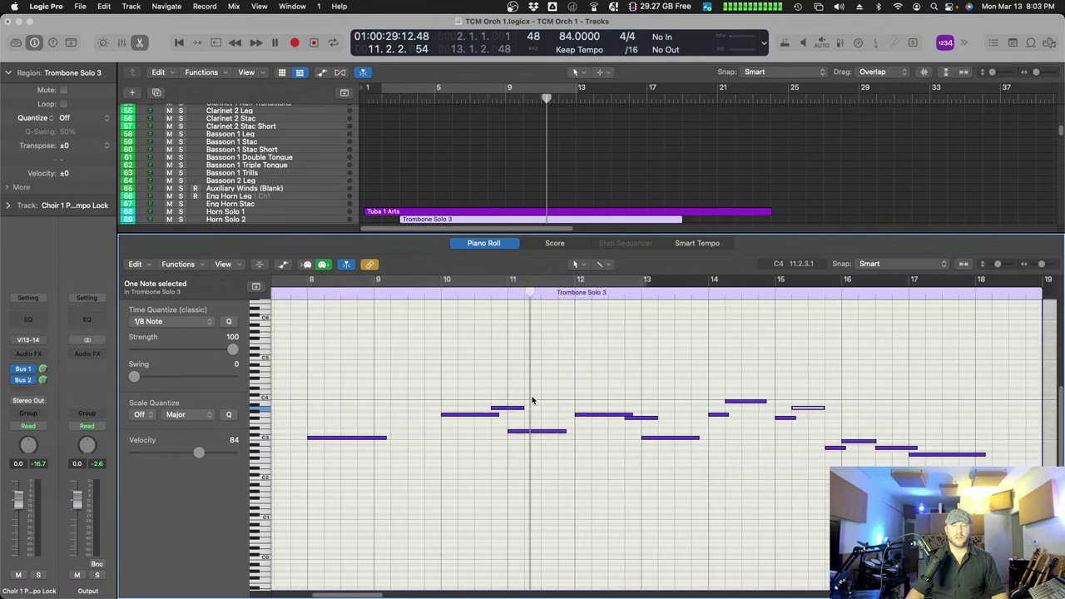
{"action": "left_click_drag", "start_coordinate": [458, 390], "coordinate": [972, 512]}
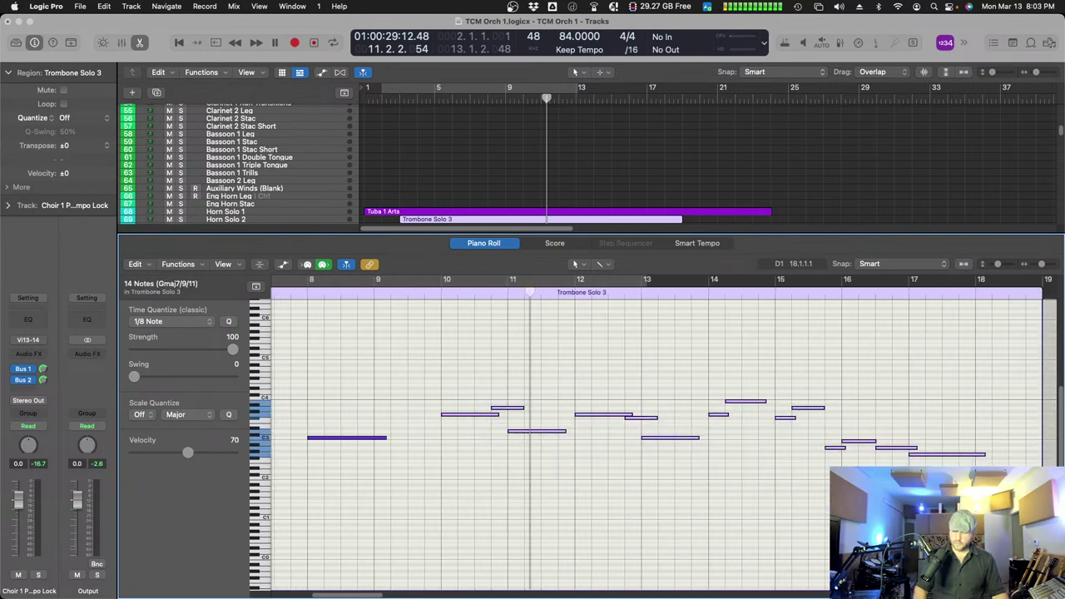
{"action": "left_click", "coordinate": [484, 244]}
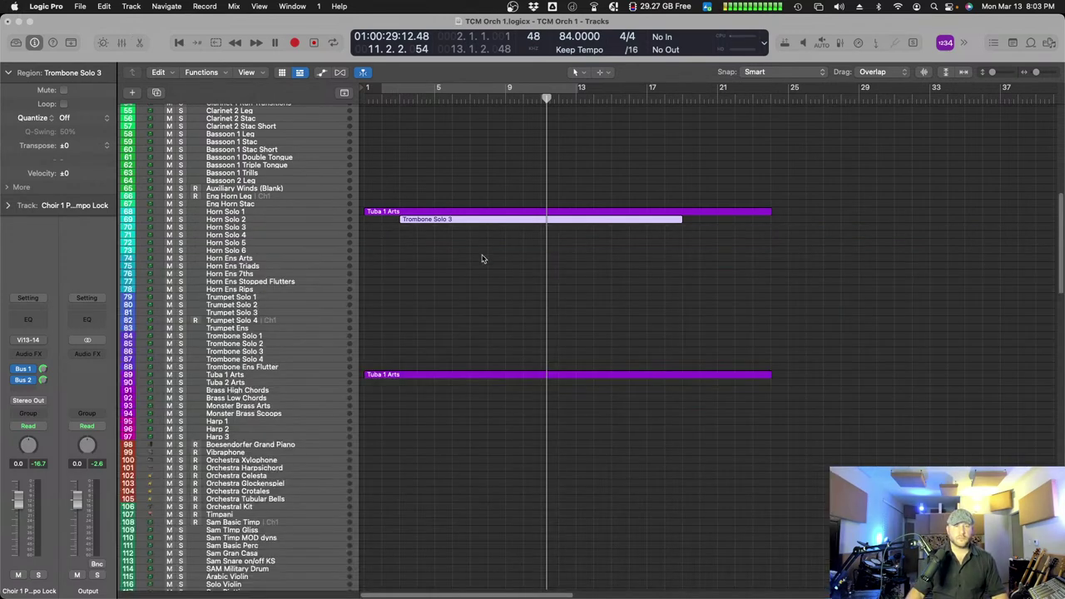
- Copy the Trombone Solo 3 region from Horn Solo 2 to Choir 1 Marc, and delete the copy's notes before bar 10
{"action": "left_click_drag", "start_coordinate": [454, 221], "coordinate": [456, 233]}
{"action": "scroll", "coordinate": [454, 231], "scroll_direction": "down", "scroll_amount": 1}
{"action": "scroll", "coordinate": [454, 232], "scroll_direction": "down", "scroll_amount": 15}
{"action": "scroll", "coordinate": [453, 232], "scroll_direction": "down", "scroll_amount": 3}
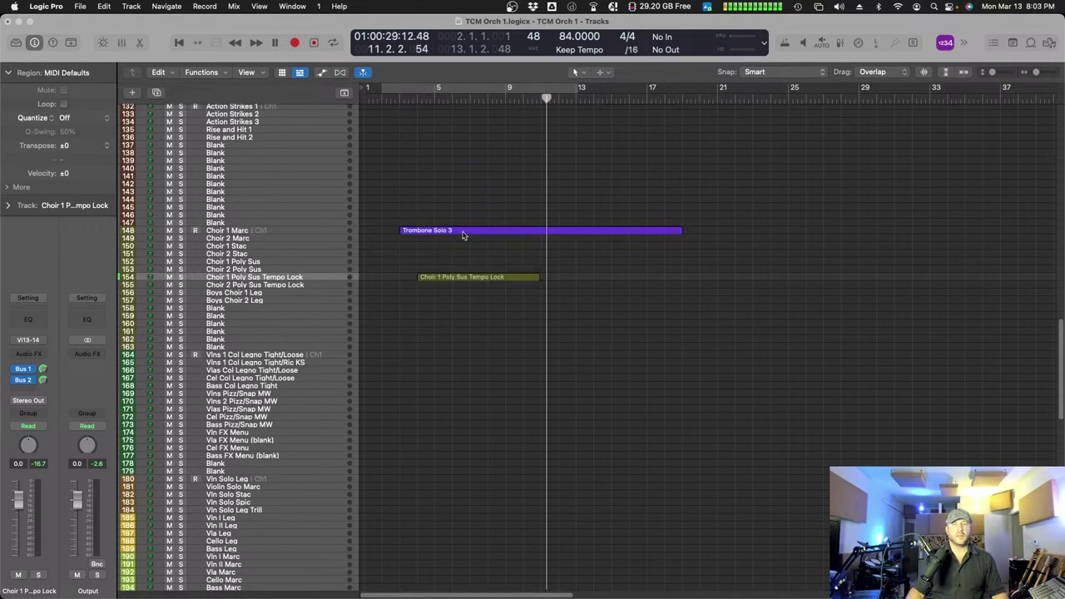
{"action": "double_click", "coordinate": [459, 230]}
{"action": "scroll", "coordinate": [497, 381], "scroll_direction": "down", "scroll_amount": 5}
{"action": "left_click_drag", "start_coordinate": [326, 449], "coordinate": [456, 511]}
{"action": "key", "text": "Delete"}
{"action": "key", "text": "super+Right"}
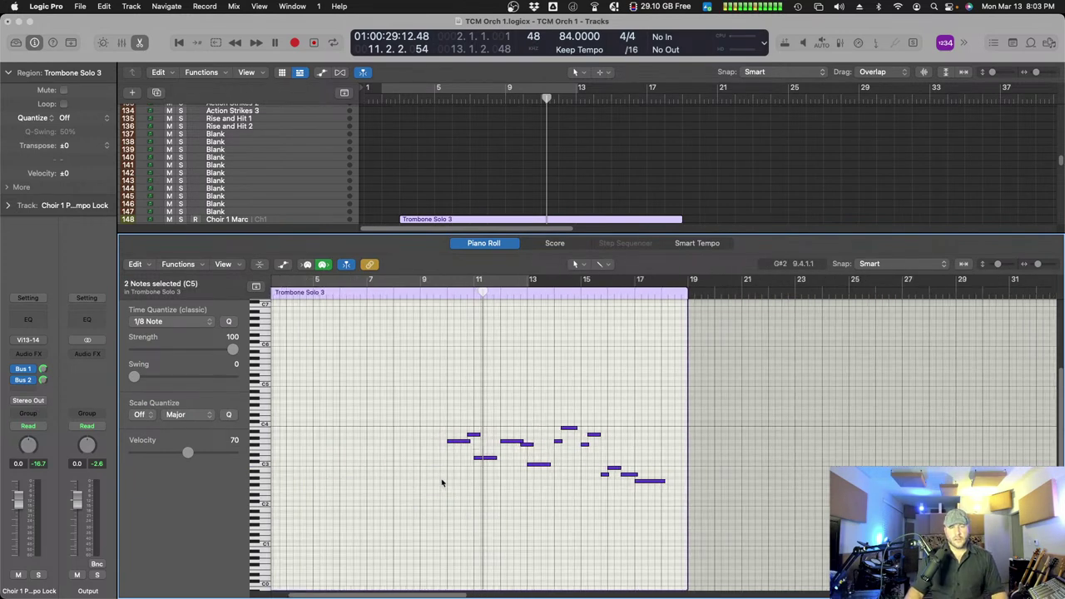
- Clear the sustain automation from the Trombone Solo 3 copy on Choir 1 Marc, and play it from just before bar 10
{"action": "left_click", "coordinate": [318, 222]}
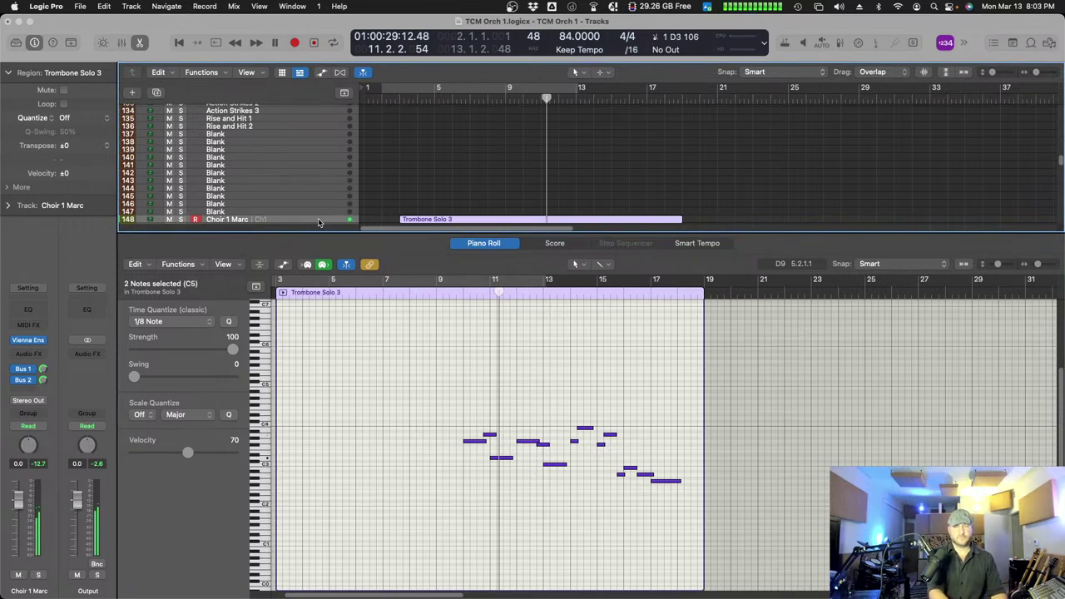
{"action": "left_click", "coordinate": [453, 293]}
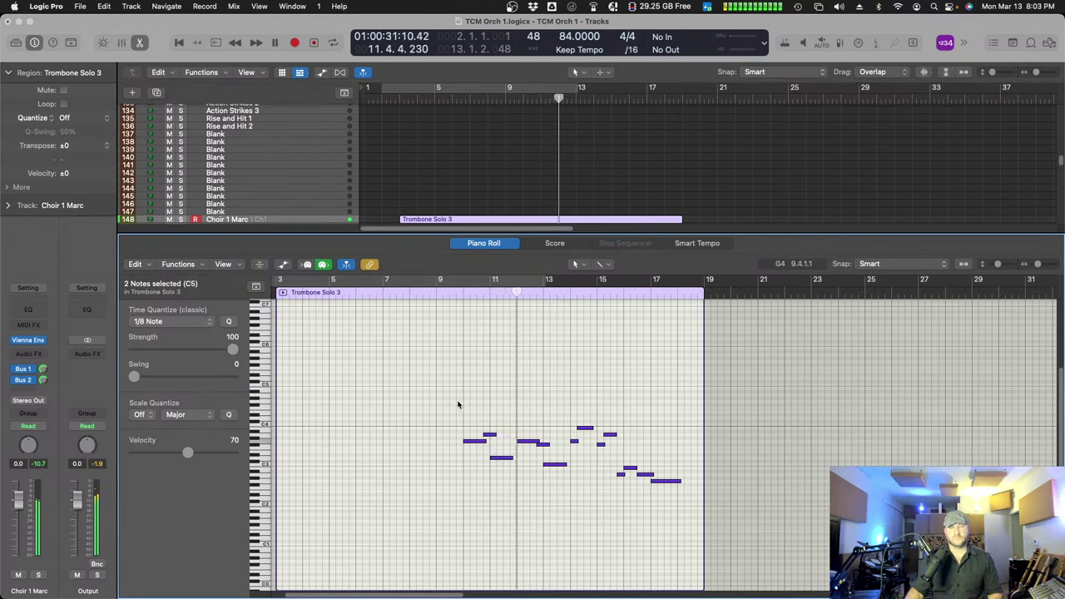
{"action": "key", "text": "a"}
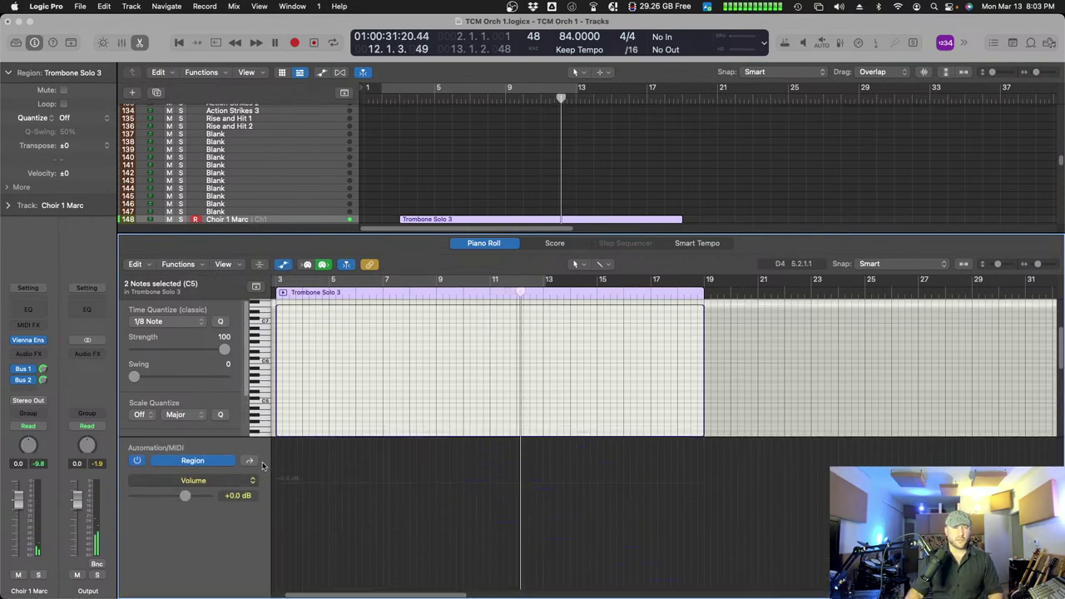
{"action": "left_click", "coordinate": [251, 462]}
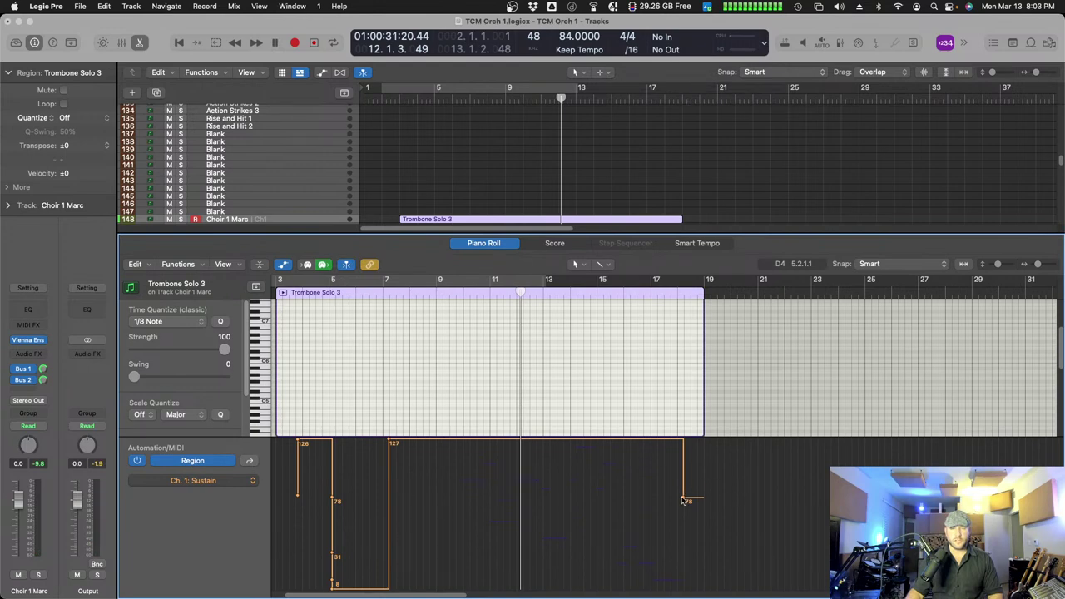
{"action": "mouse_move", "coordinate": [670, 513]}
{"action": "left_mouse_down"}
{"action": "mouse_move", "coordinate": [635, 575]}
{"action": "mouse_move", "coordinate": [461, 568]}
{"action": "mouse_move", "coordinate": [391, 588]}
{"action": "mouse_move", "coordinate": [276, 582]}
{"action": "left_mouse_up"}
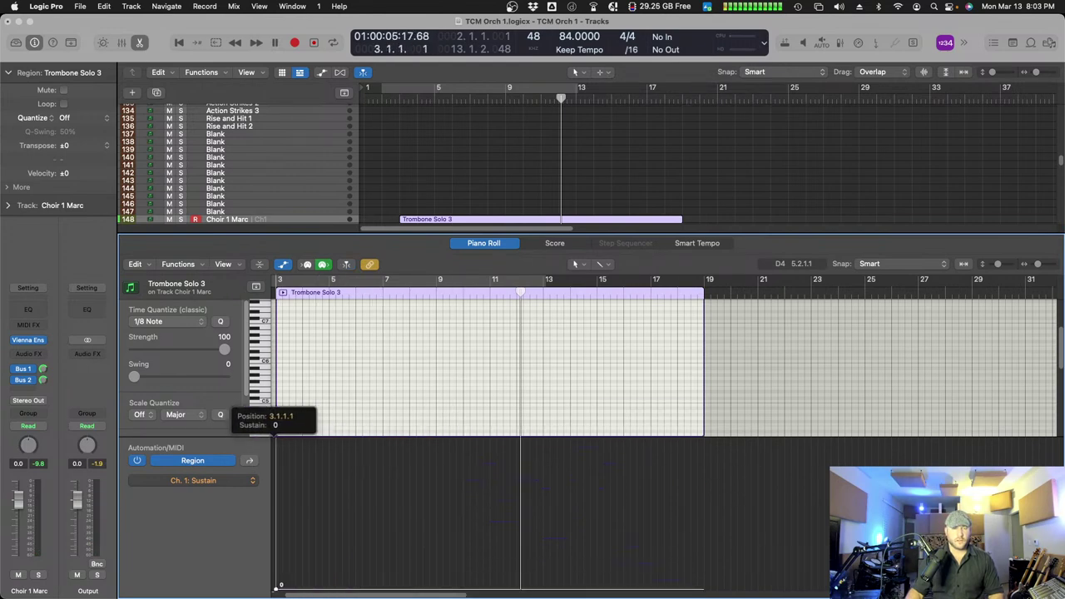
{"action": "scroll", "coordinate": [438, 371], "scroll_direction": "down", "scroll_amount": 5}
{"action": "left_click", "coordinate": [458, 293]}
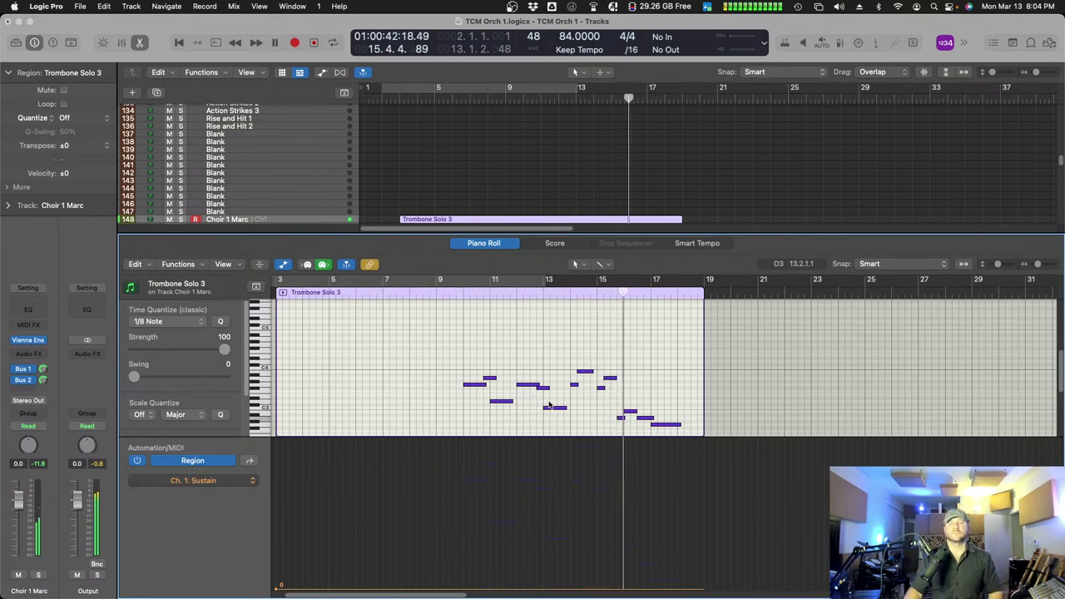
{"action": "scroll", "coordinate": [576, 418], "scroll_direction": "down", "scroll_amount": 2}
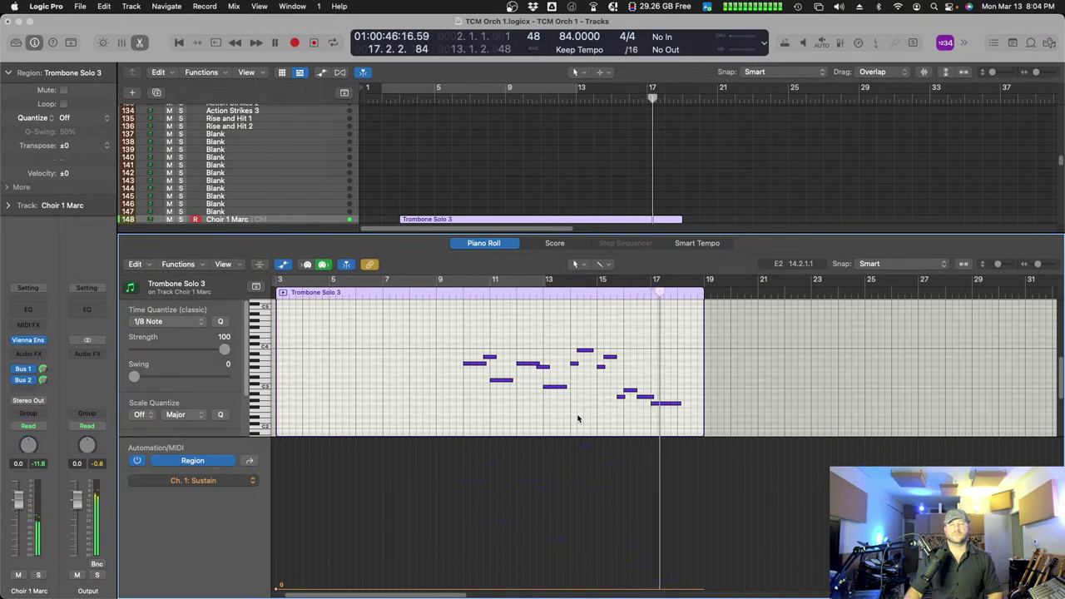
- Select the Tuba 1 Arts notes from bar 10 onward for copying, and place the playhead at bar 10
{"action": "scroll", "coordinate": [571, 193], "scroll_direction": "up", "scroll_amount": 15}
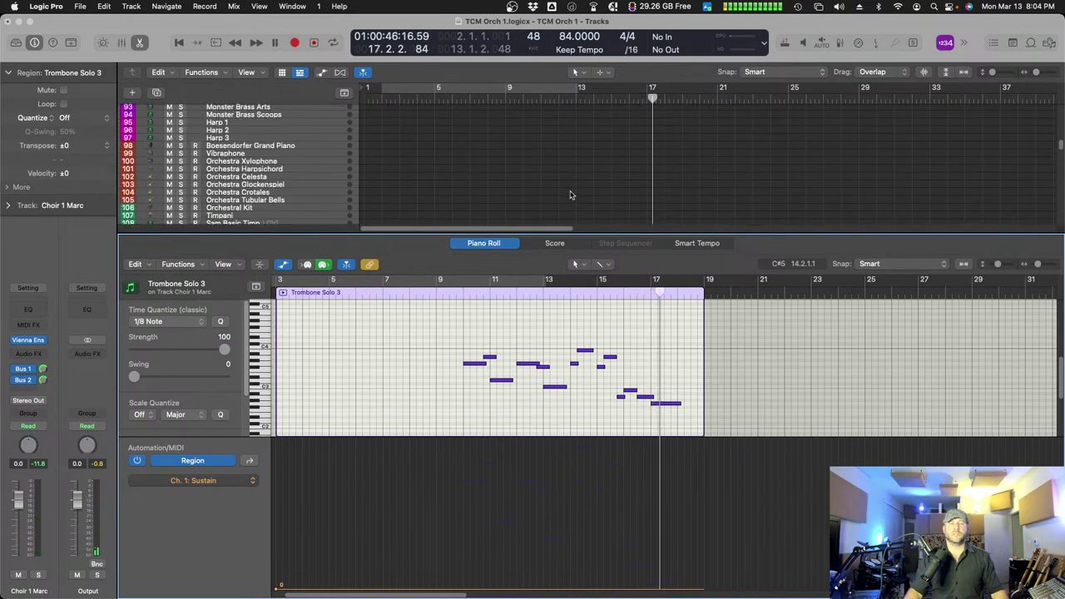
{"action": "scroll", "coordinate": [562, 193], "scroll_direction": "up", "scroll_amount": 1}
{"action": "left_click", "coordinate": [550, 197], "text": "shift"}
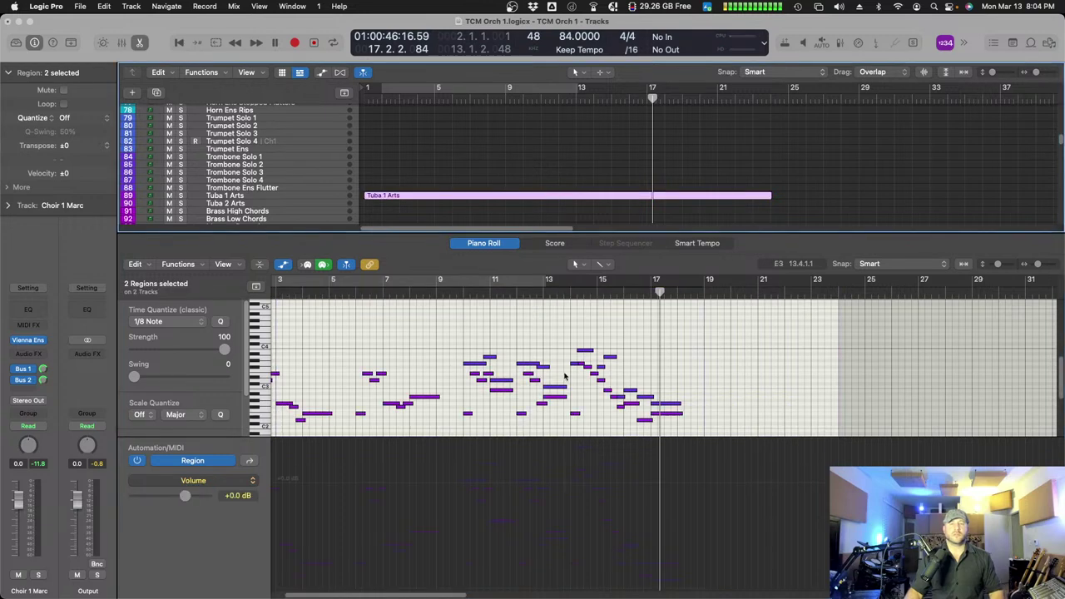
{"action": "left_click", "coordinate": [501, 197]}
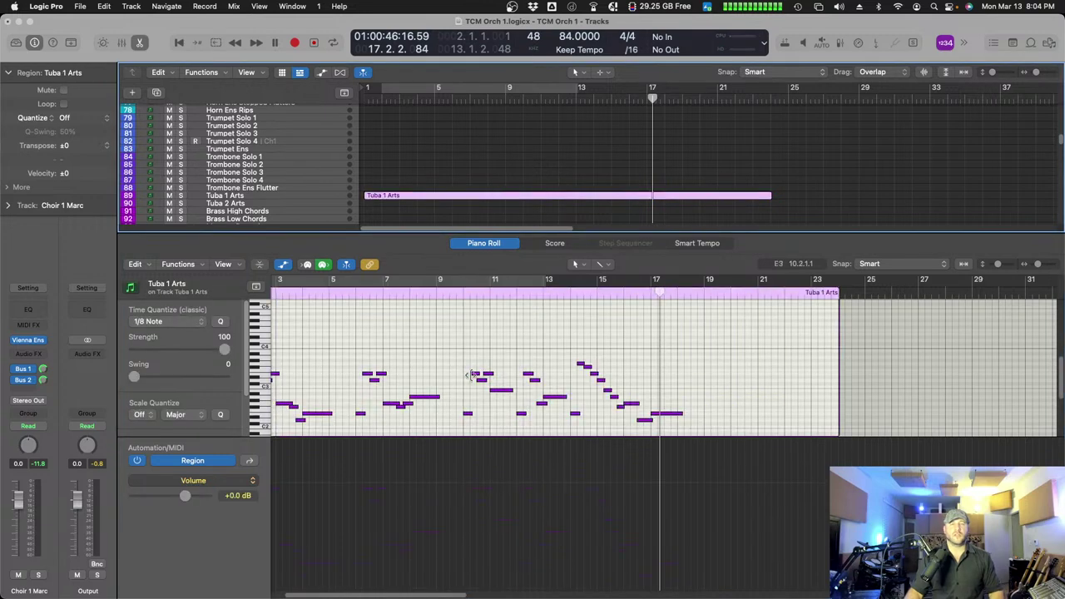
{"action": "left_click_drag", "start_coordinate": [455, 362], "coordinate": [661, 438]}
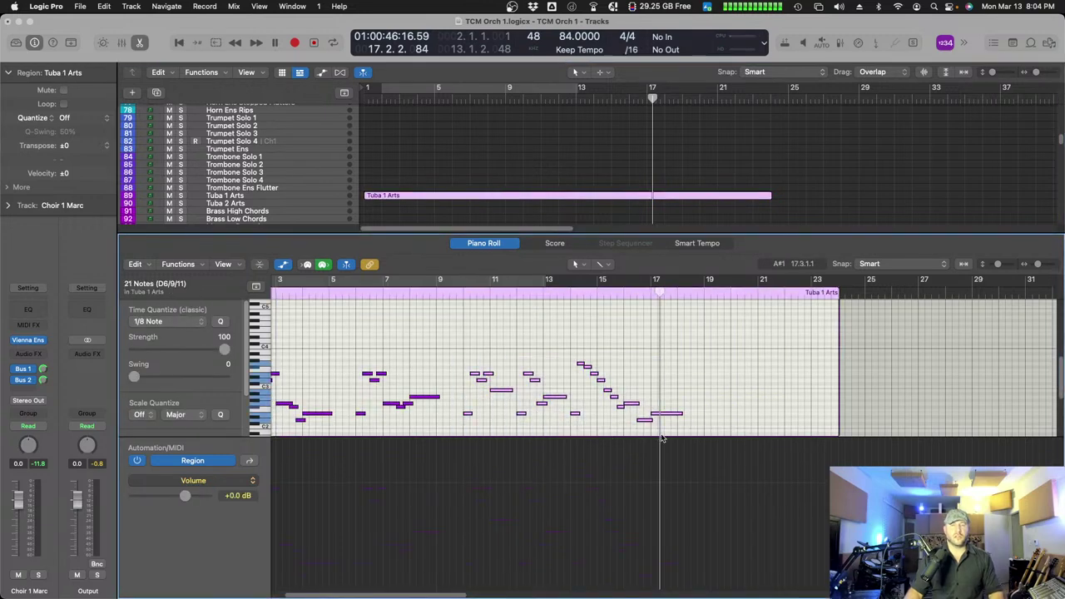
{"action": "key", "text": "slash"}
{"action": "type", "text": "10"}
{"action": "key", "text": "Return"}
- Try to paste the tuba notes into an emptied copy of the Trombone Solo 3 region on Choir 2 Marc
{"action": "scroll", "coordinate": [506, 210], "scroll_direction": "down", "scroll_amount": 20}
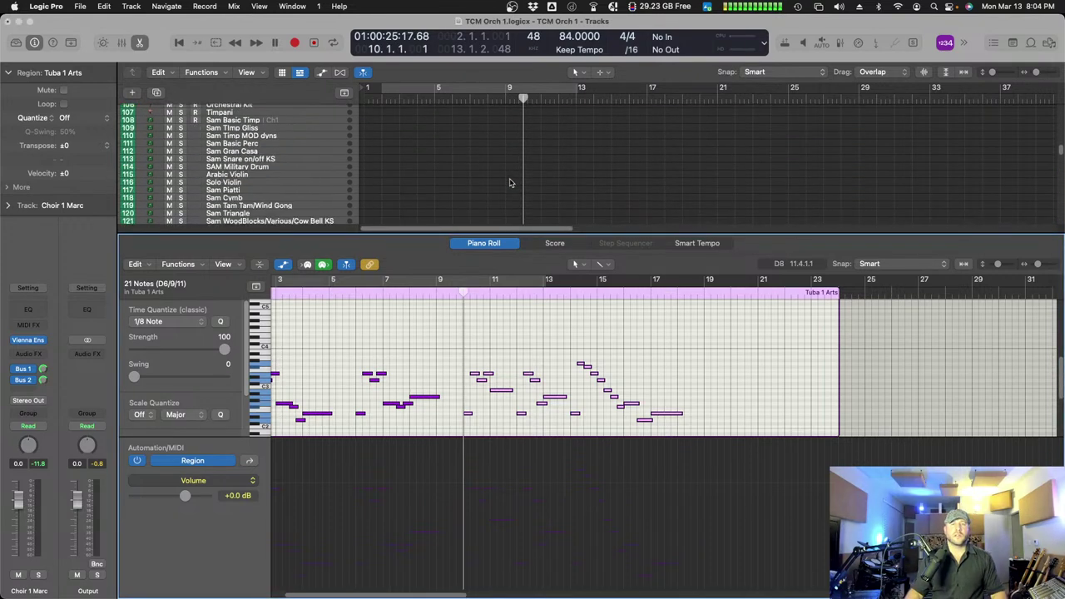
{"action": "left_click", "coordinate": [494, 148]}
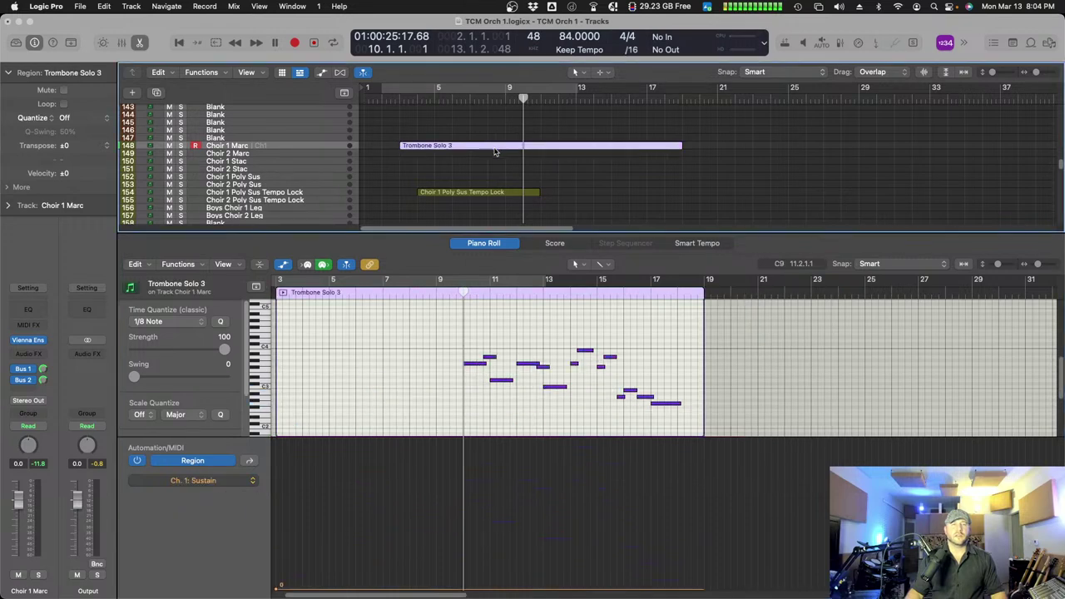
{"action": "left_click_drag", "start_coordinate": [492, 151], "coordinate": [497, 159]}
{"action": "left_click_drag", "start_coordinate": [444, 330], "coordinate": [703, 412]}
{"action": "key", "text": "Delete"}
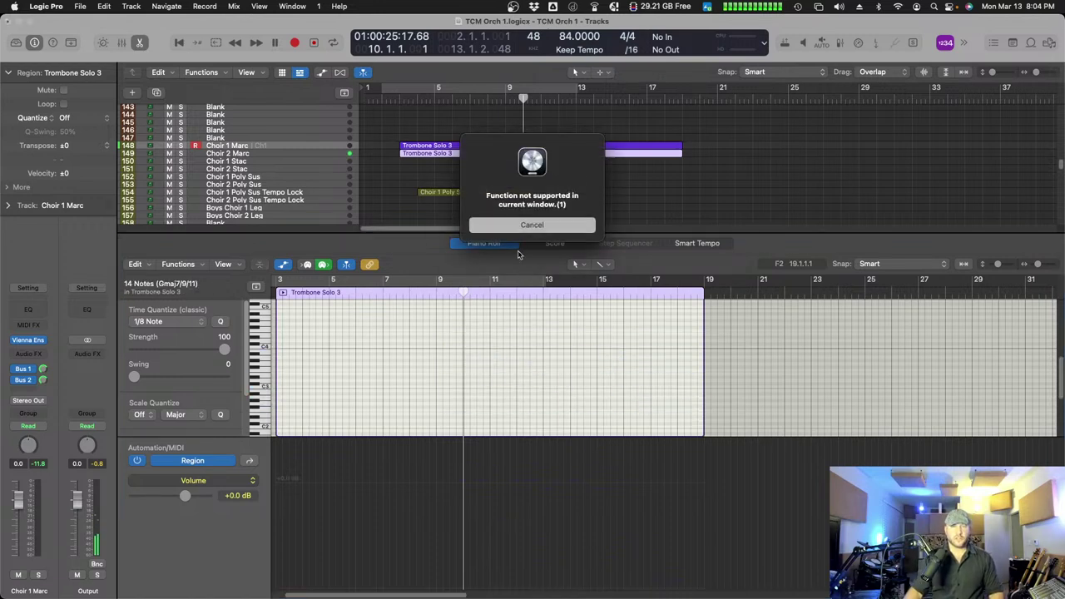
{"action": "left_click", "coordinate": [522, 228]}
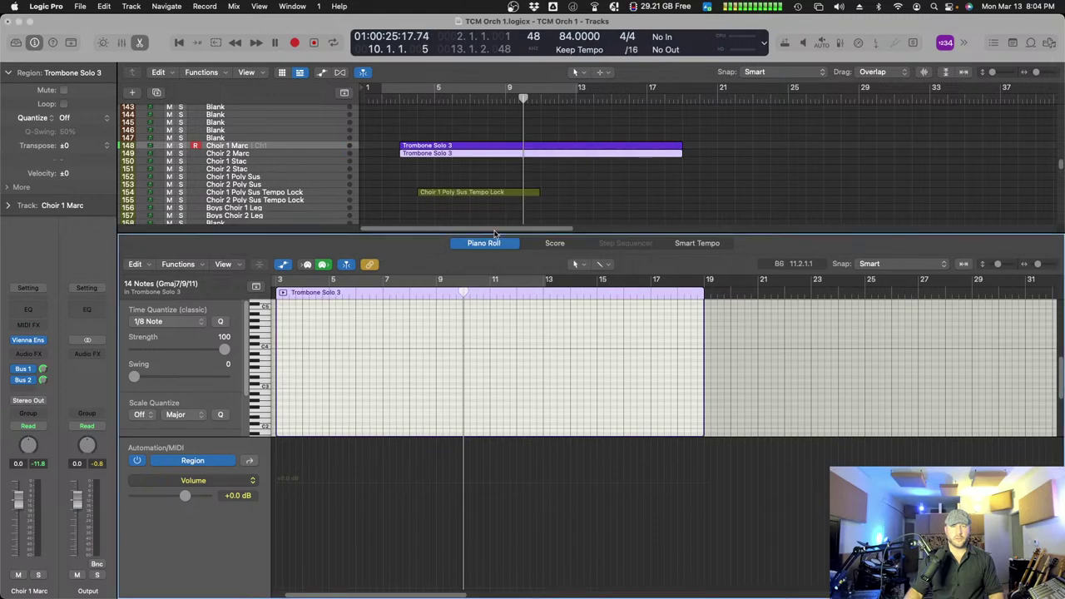
{"action": "left_click", "coordinate": [488, 248]}
{"action": "left_click", "coordinate": [504, 175]}
{"action": "left_click", "coordinate": [504, 172]}
- Copy the Tuba 1 Arts region to Choir 2 Marc, and delete the copy's notes before bar 10
{"action": "scroll", "coordinate": [504, 171], "scroll_direction": "up", "scroll_amount": 12}
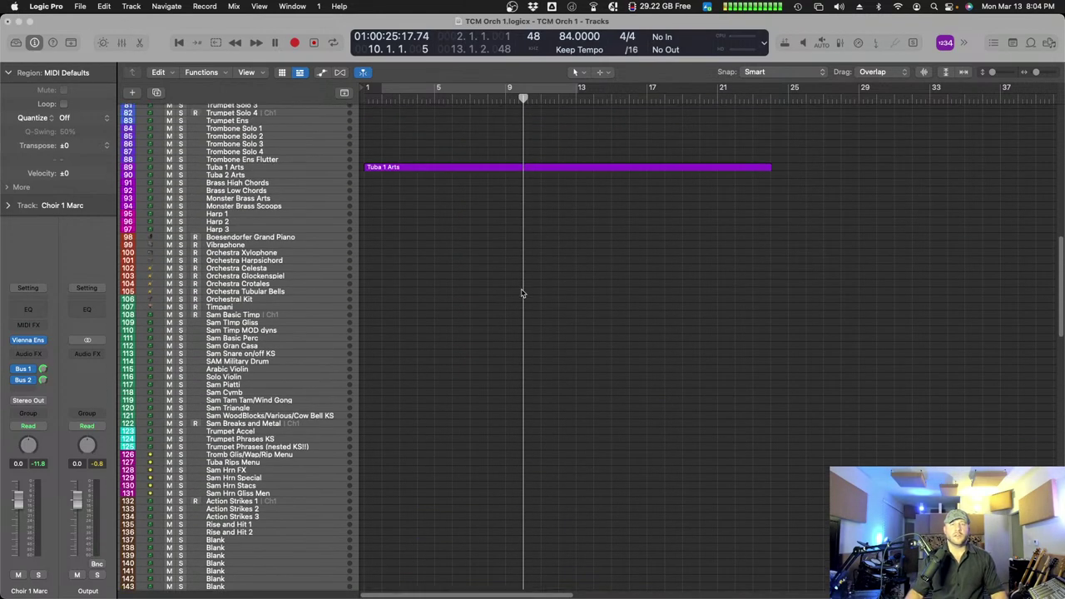
{"action": "left_click_drag", "start_coordinate": [456, 265], "coordinate": [457, 271]}
{"action": "scroll", "coordinate": [457, 271], "scroll_direction": "down", "scroll_amount": 3}
{"action": "scroll", "coordinate": [457, 270], "scroll_direction": "down", "scroll_amount": 20}
{"action": "scroll", "coordinate": [457, 270], "scroll_direction": "up", "scroll_amount": 3}
{"action": "double_click", "coordinate": [456, 271]}
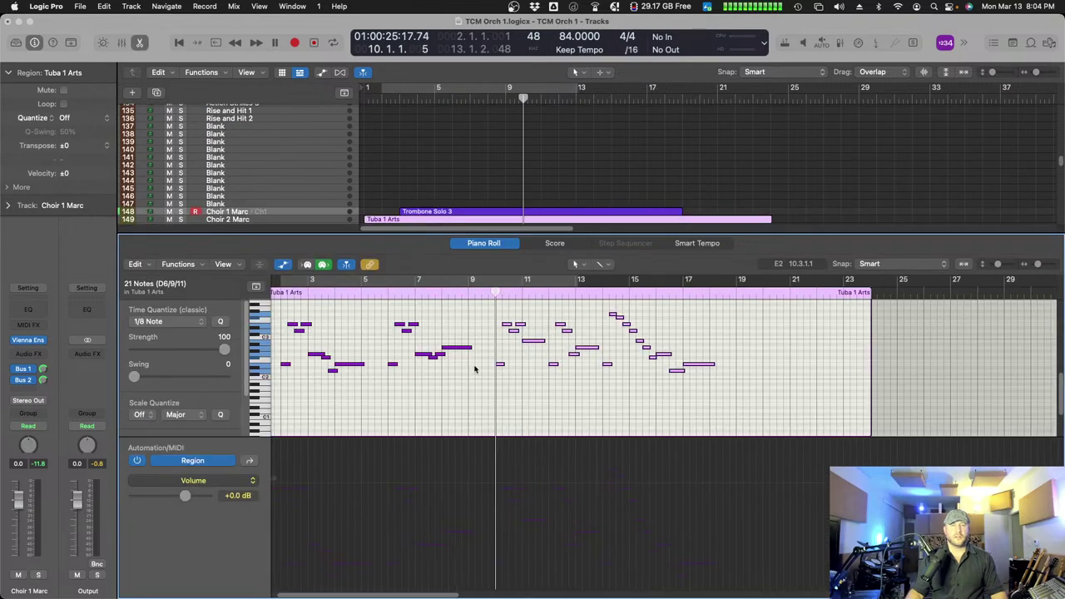
{"action": "left_click_drag", "start_coordinate": [299, 316], "coordinate": [500, 392]}
{"action": "key", "text": "Delete"}
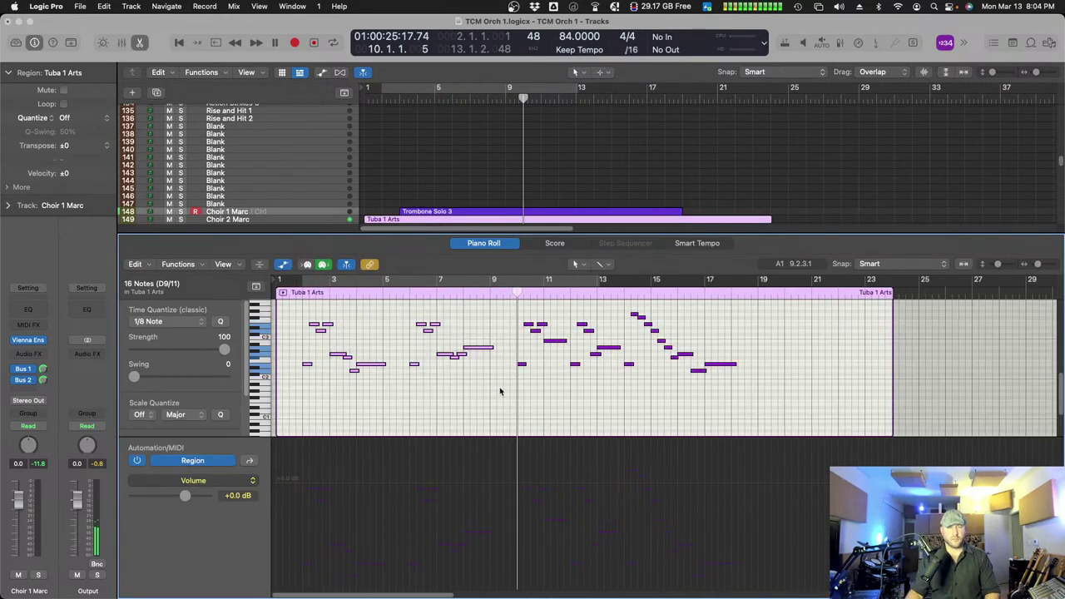
- Clear the sustain automation from the Tuba 1 Arts copy on Choir 2 Marc, and play both choir parts from bar 10
{"action": "left_click", "coordinate": [251, 462]}
{"action": "left_click_drag", "start_coordinate": [623, 443], "coordinate": [583, 442]}
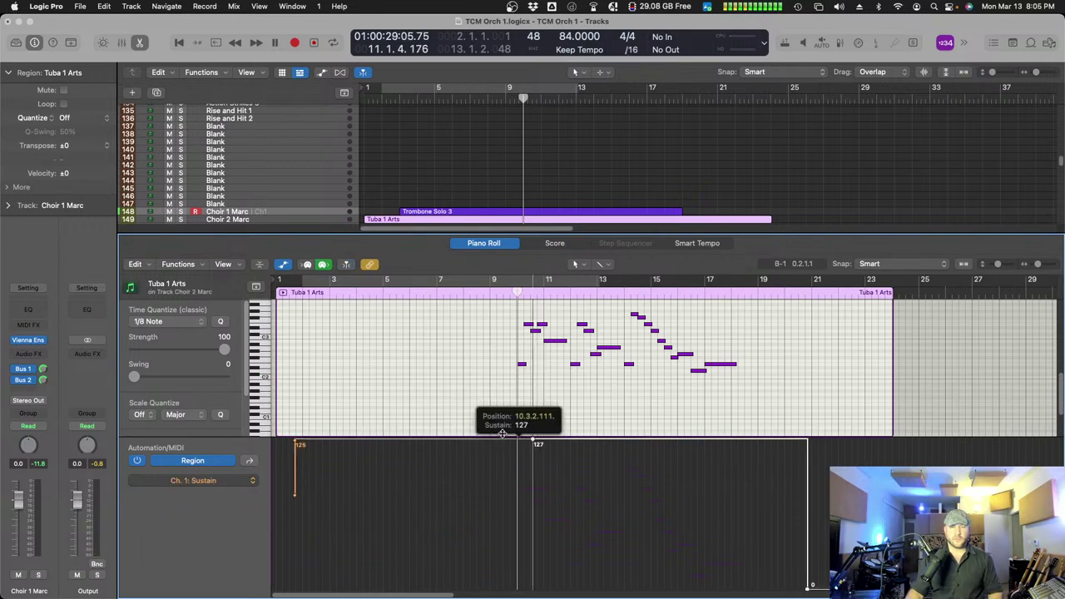
{"action": "left_click_drag", "start_coordinate": [294, 443], "coordinate": [291, 536]}
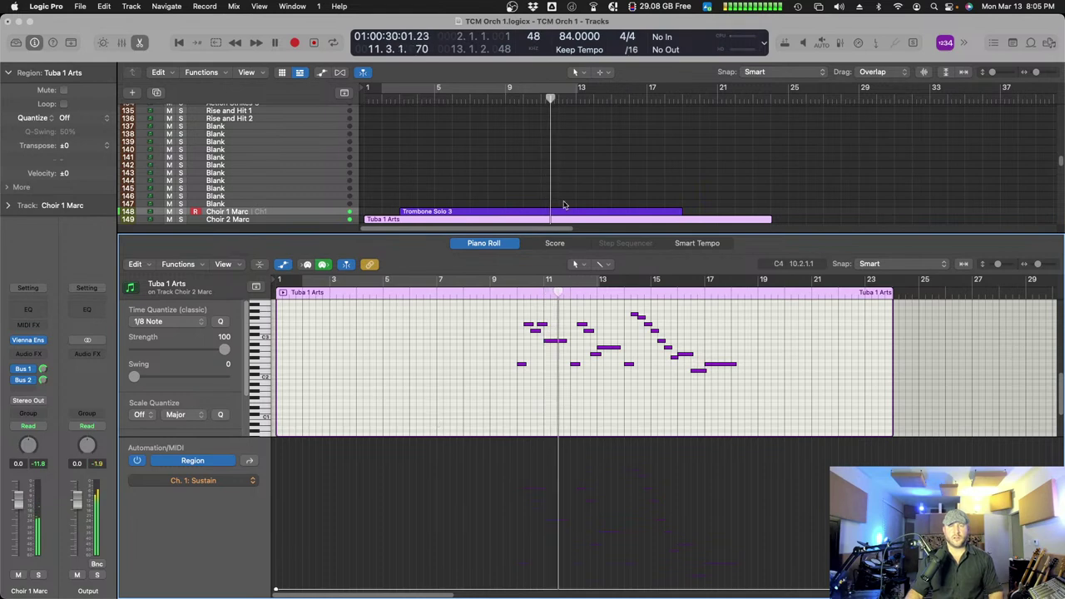
{"action": "key", "text": "super+a"}
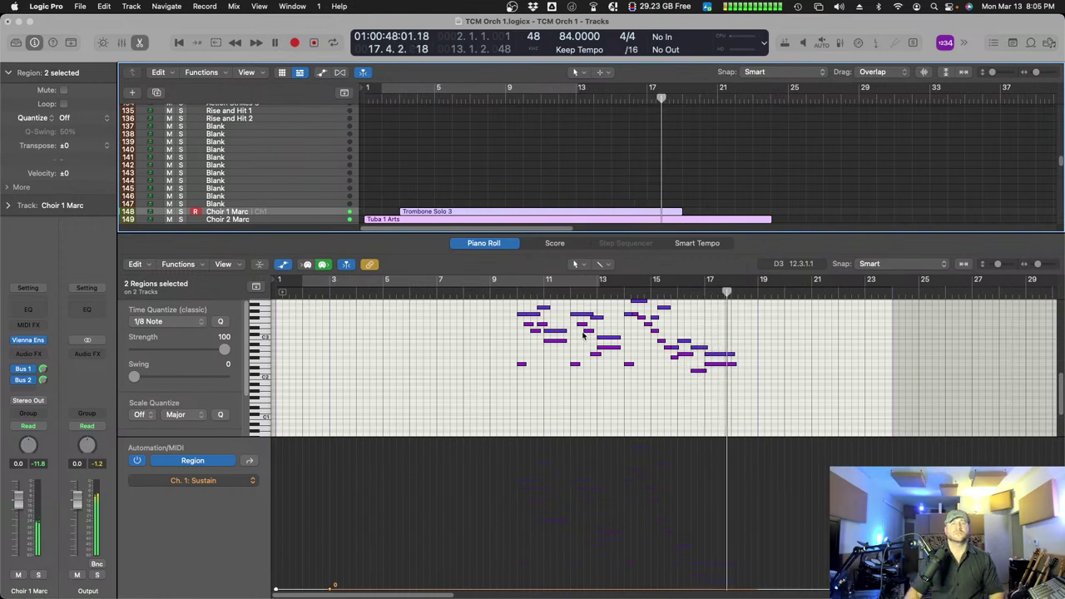
{"action": "left_click", "coordinate": [501, 246]}
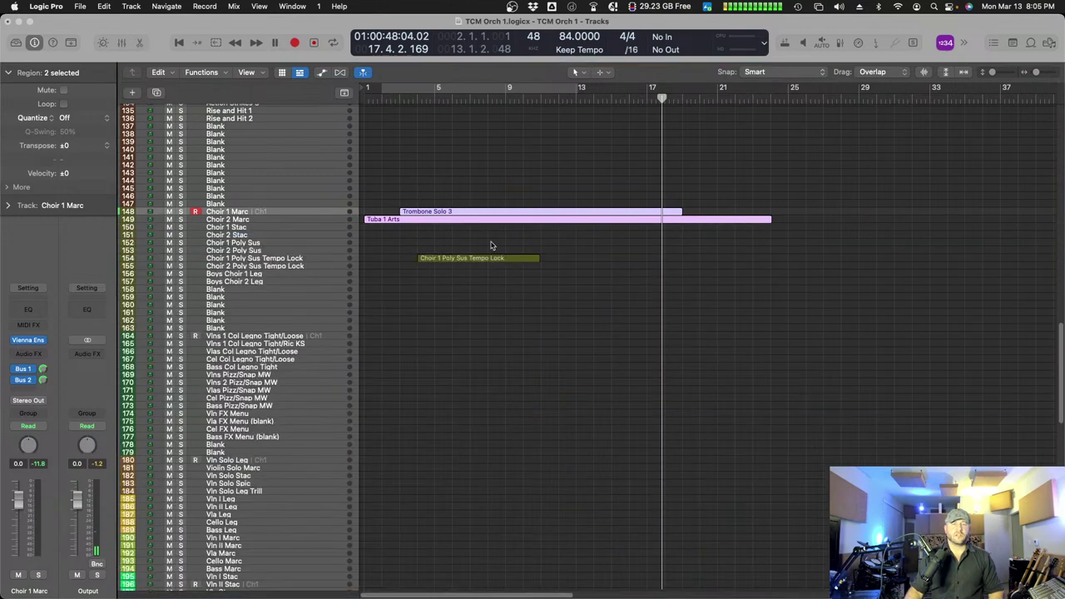
{"action": "left_click", "coordinate": [491, 246]}
- Open the Horn Solo 1, Horn Solo 2 and Tuba 1 Arts regions together in the Piano Roll
{"action": "scroll", "coordinate": [538, 210], "scroll_direction": "up", "scroll_amount": 20}
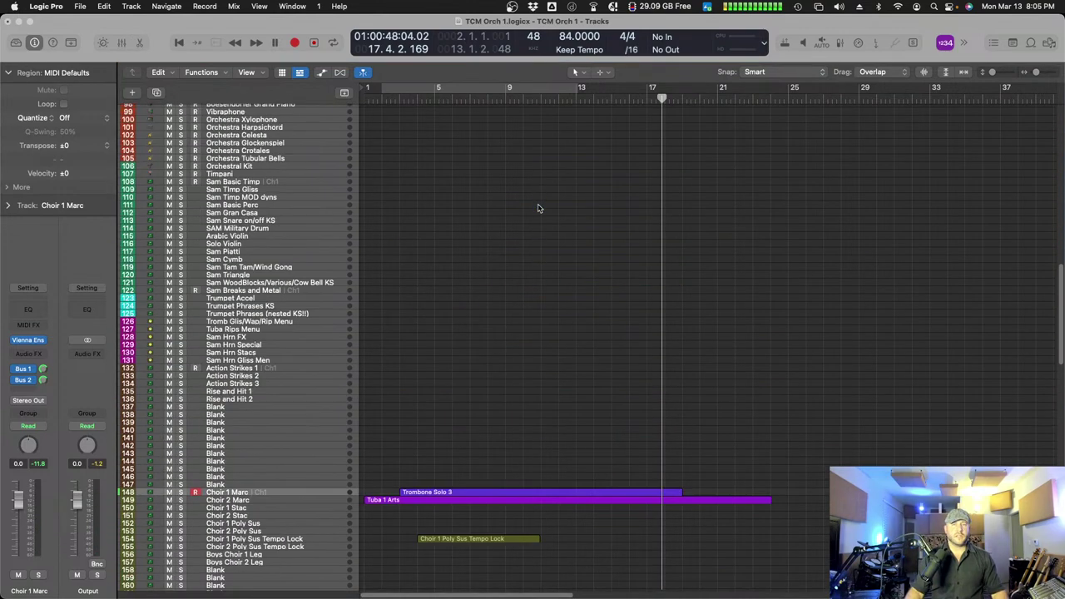
{"action": "left_click_drag", "start_coordinate": [456, 249], "coordinate": [582, 459]}
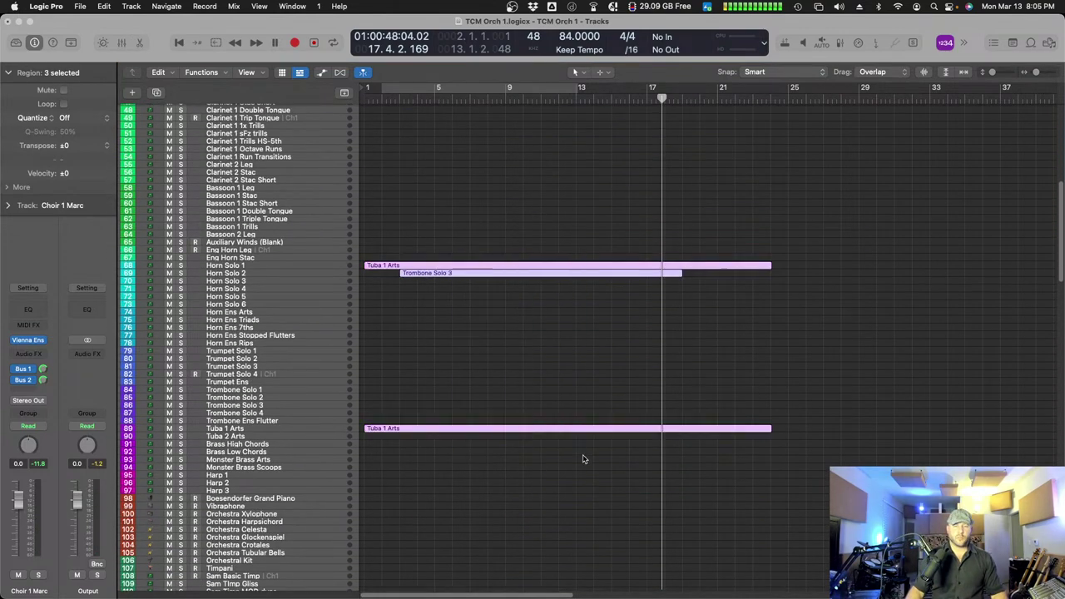
{"action": "key", "text": "p"}
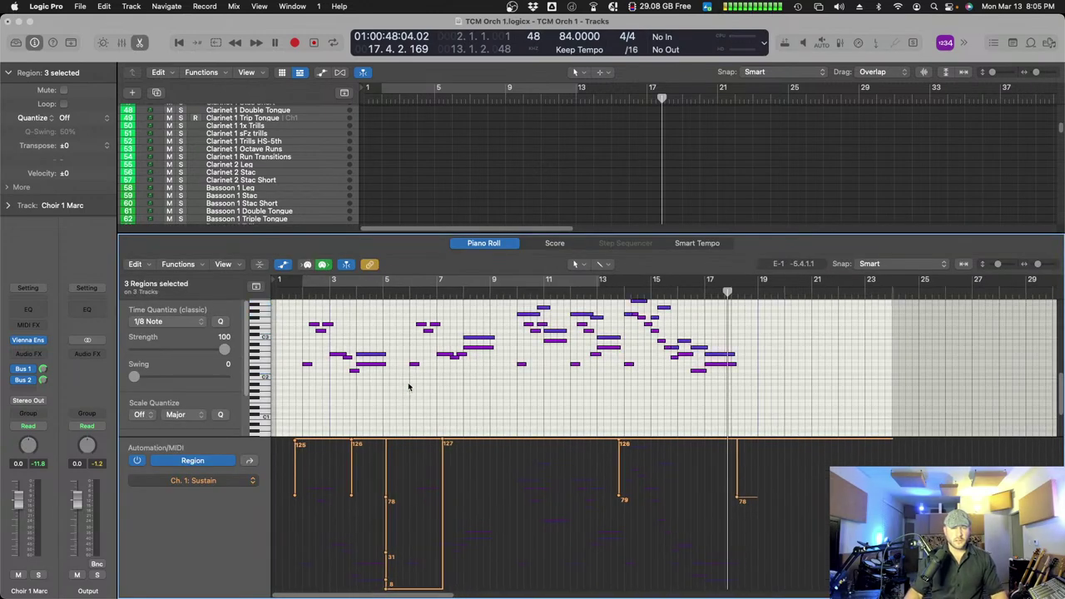
{"action": "scroll", "coordinate": [408, 387], "scroll_direction": "up", "scroll_amount": 6}
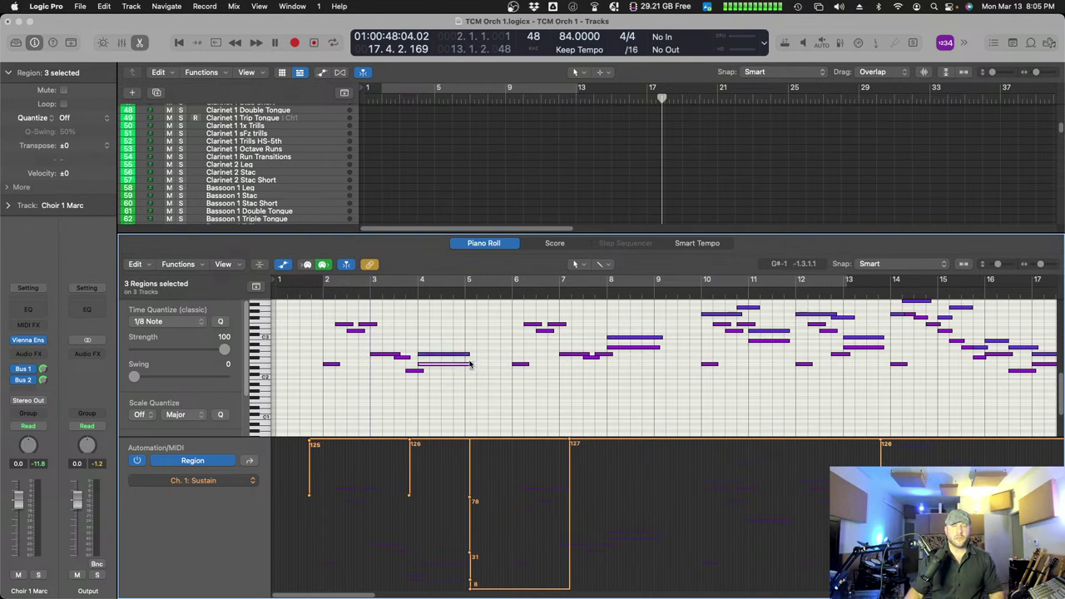
- Trim the held notes in bars 4 and 8 to end on the downbeats of bars 5 and 9, and play from bar 1
{"action": "left_click_drag", "start_coordinate": [468, 363], "coordinate": [465, 354]}
{"action": "left_click_drag", "start_coordinate": [659, 346], "coordinate": [654, 339]}
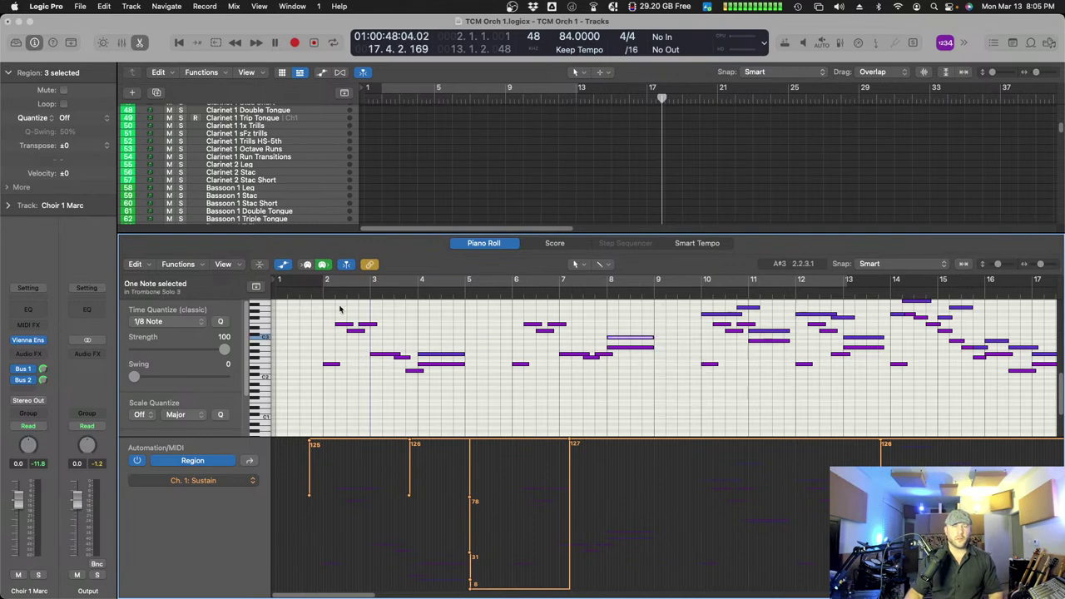
{"action": "left_click", "coordinate": [305, 294]}
{"action": "key", "text": "space"}
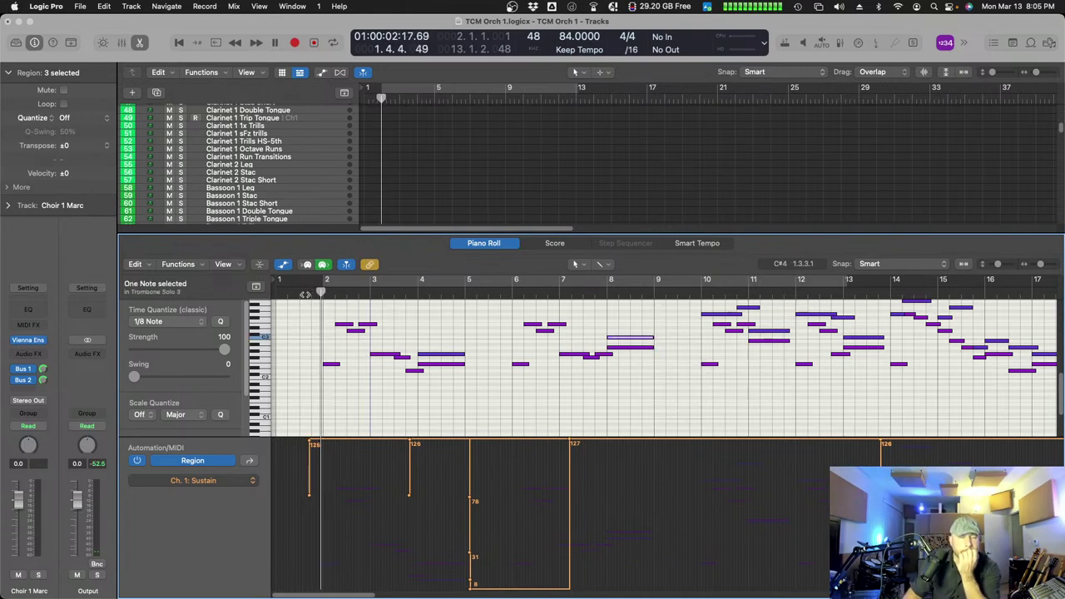
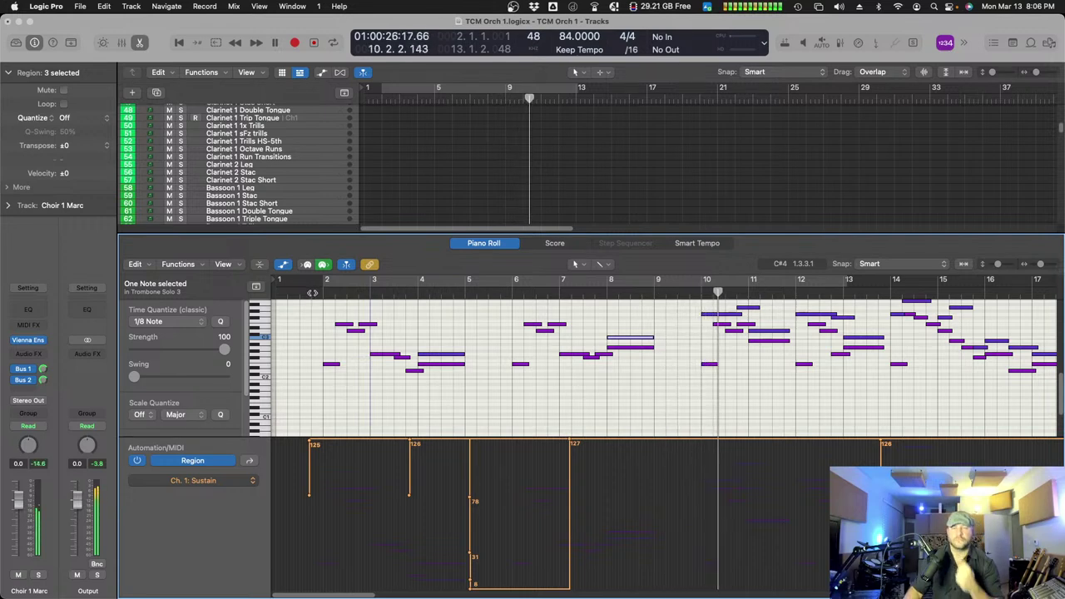
{"action": "left_click", "coordinate": [657, 295]}
{"action": "left_click", "coordinate": [603, 293]}
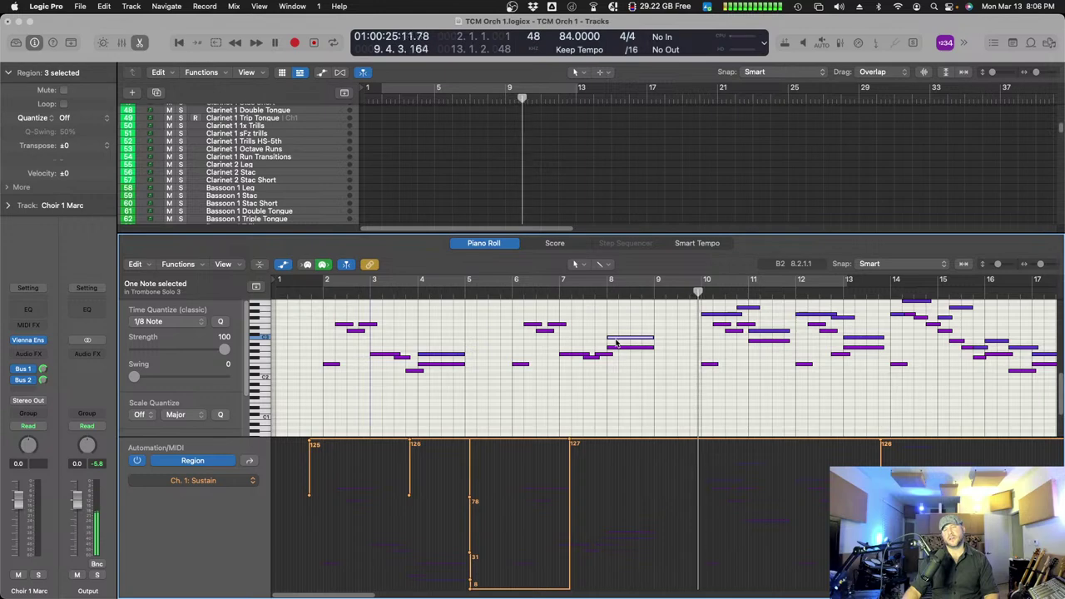
- Hide the Piano Roll's automation lane and enlarge the note view around bar 10
{"action": "scroll", "coordinate": [718, 347], "scroll_direction": "down", "scroll_amount": 5}
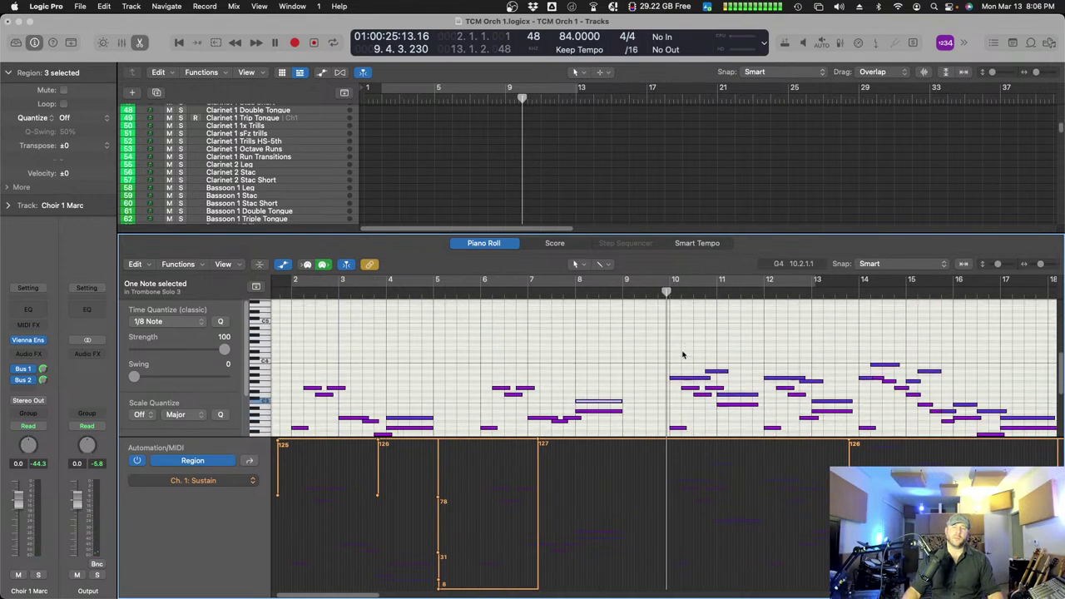
{"action": "scroll", "coordinate": [666, 354], "scroll_direction": "right", "scroll_amount": 3}
{"action": "scroll", "coordinate": [607, 351], "scroll_direction": "up", "scroll_amount": 3}
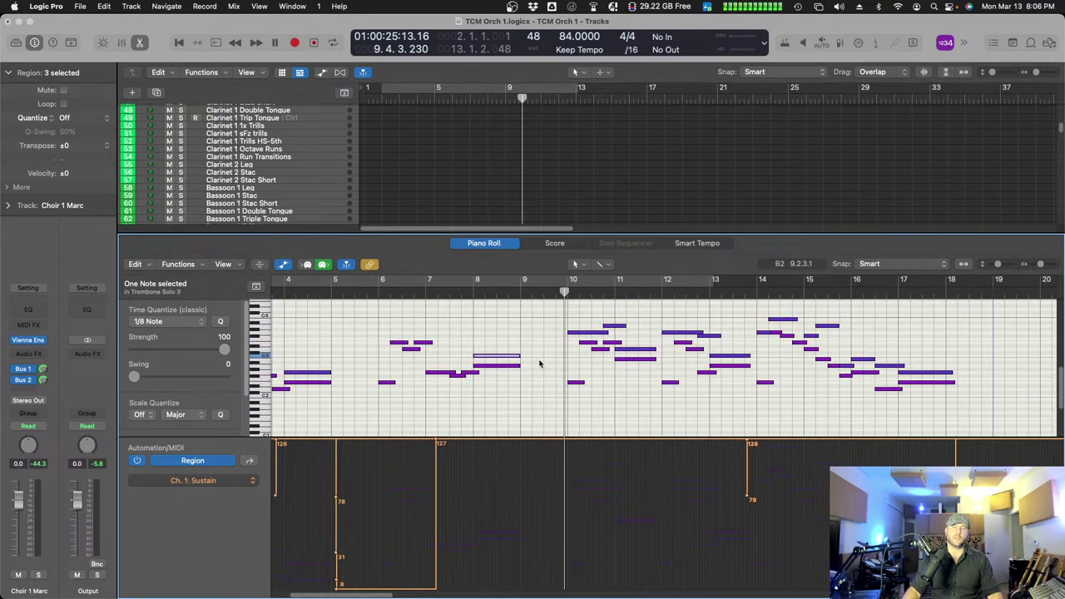
{"action": "left_click", "coordinate": [503, 250]}
{"action": "scroll", "coordinate": [583, 292], "scroll_direction": "up", "scroll_amount": 3}
{"action": "left_click", "coordinate": [545, 288]}
{"action": "left_click_drag", "start_coordinate": [535, 293], "coordinate": [614, 517]}
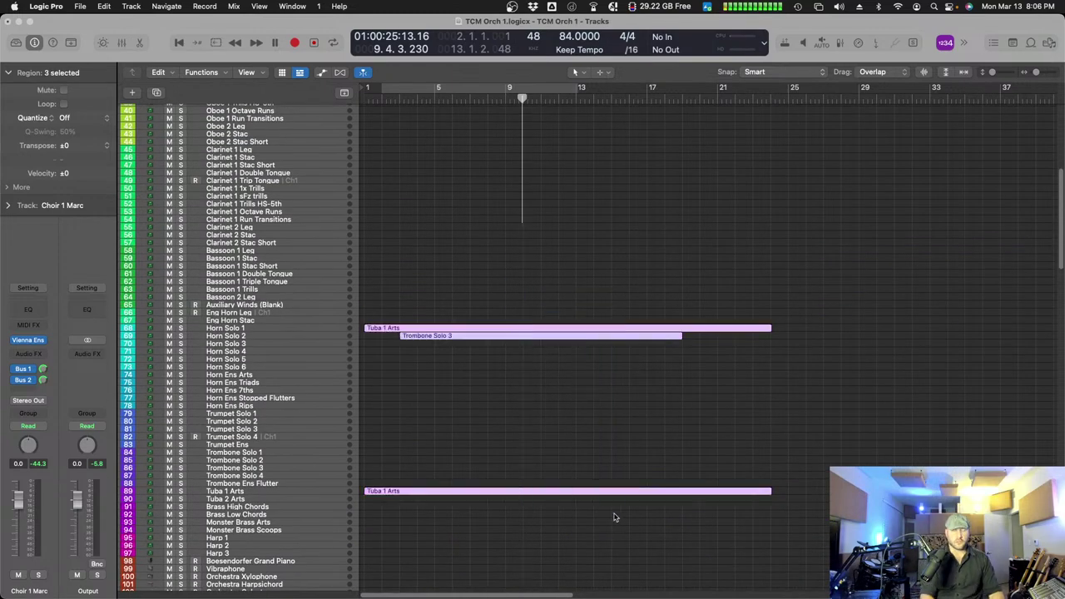
{"action": "key", "text": "e"}
{"action": "left_click", "coordinate": [555, 395]}
{"action": "key", "text": "a"}
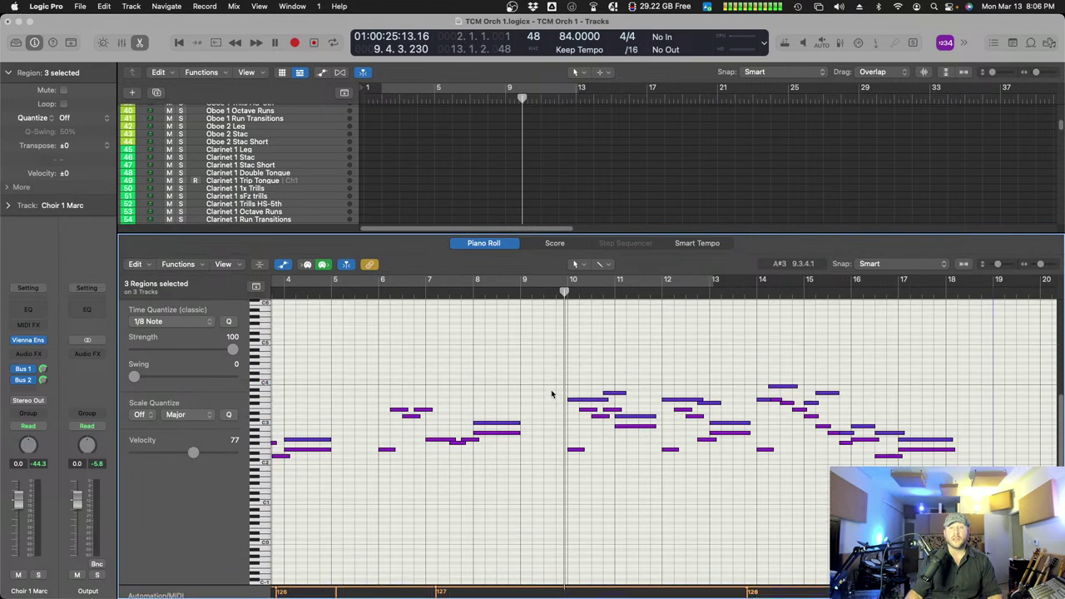
{"action": "key", "text": "super+Right"}
{"action": "key", "text": "super+Right"}
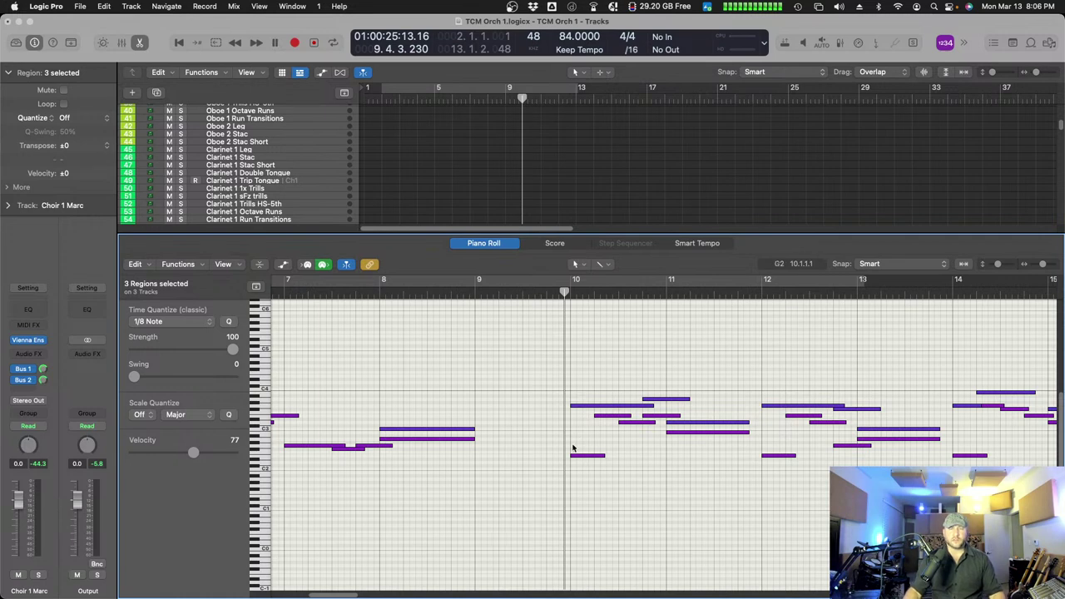
{"action": "key", "text": "super+Left"}
{"action": "key", "text": "super+Left"}
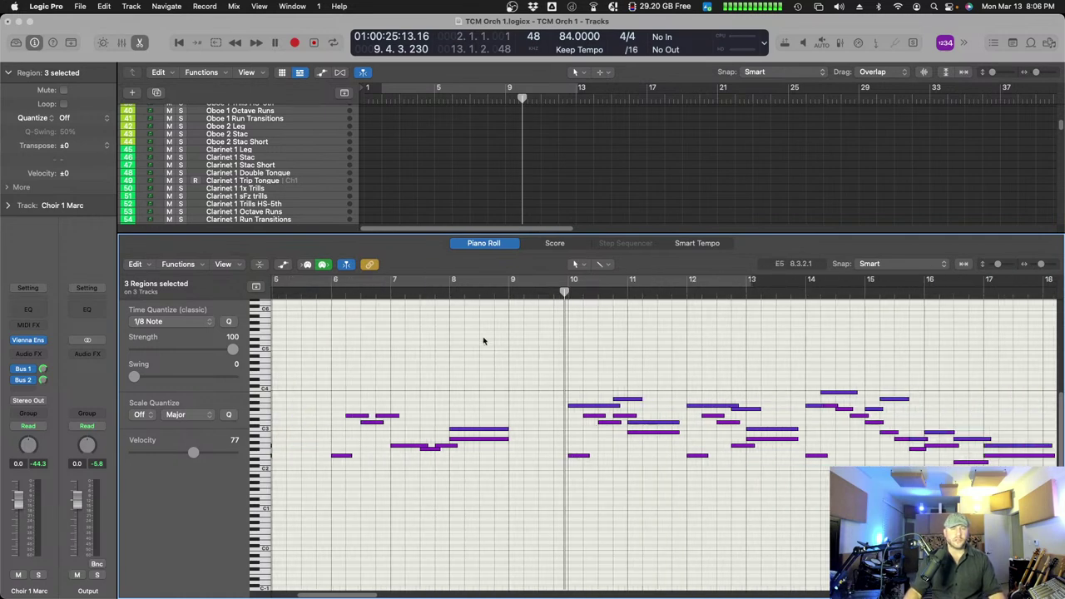
- Reselect the Horn Solo 1, Horn Solo 2 and Tuba 1 Arts regions together, and play them from late in bar 7
{"action": "scroll", "coordinate": [352, 217], "scroll_direction": "down", "scroll_amount": 5}
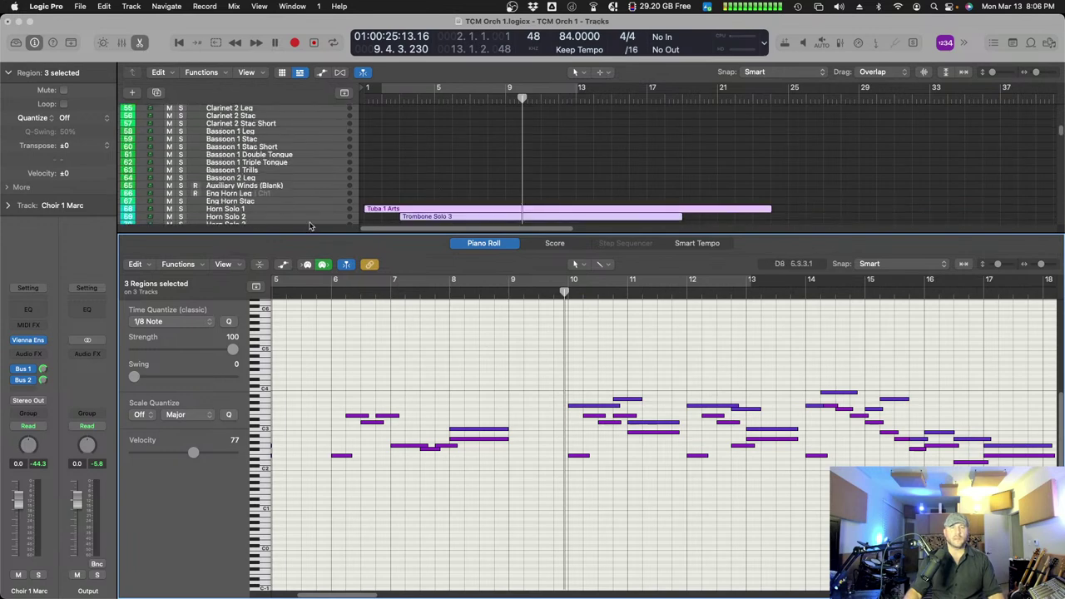
{"action": "left_click", "coordinate": [273, 207]}
{"action": "left_click", "coordinate": [433, 208]}
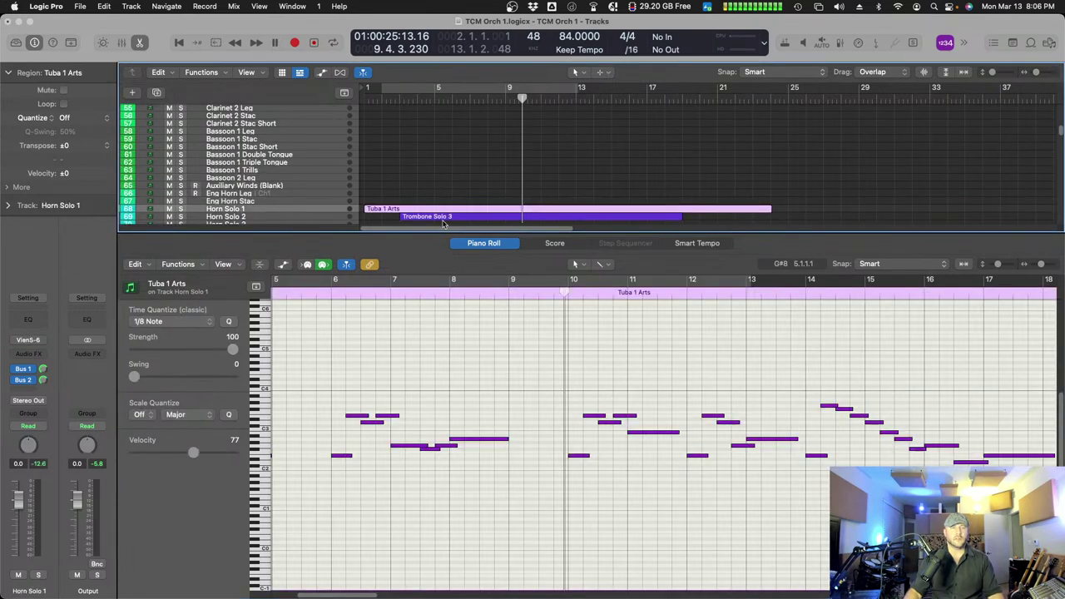
{"action": "scroll", "coordinate": [472, 181], "scroll_direction": "down", "scroll_amount": 2}
{"action": "left_click", "coordinate": [471, 173], "text": "shift"}
{"action": "scroll", "coordinate": [462, 182], "scroll_direction": "down", "scroll_amount": 5}
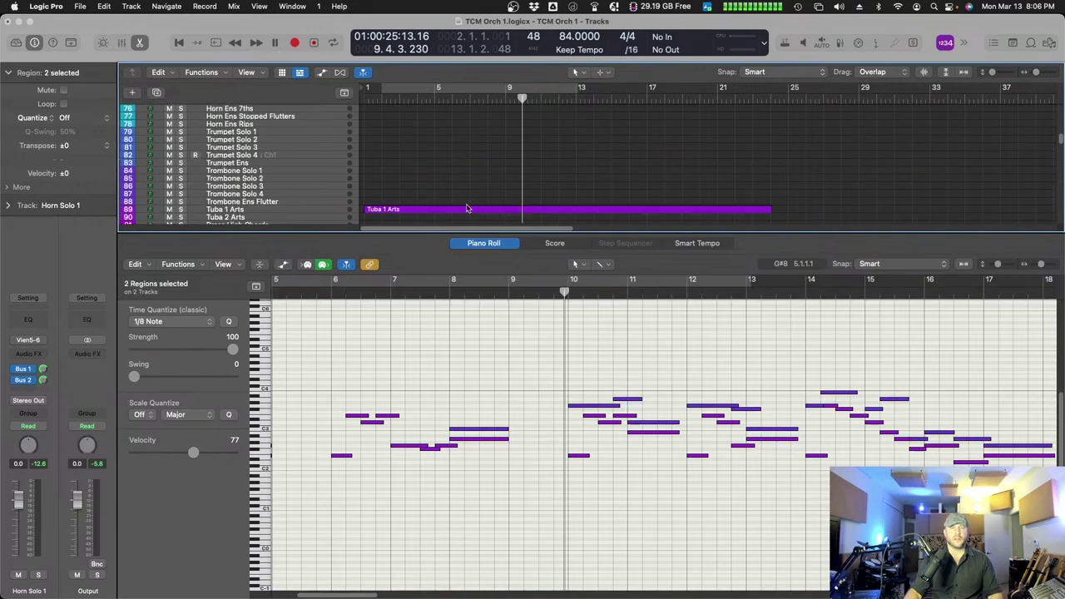
{"action": "left_click", "coordinate": [466, 212], "text": "shift"}
{"action": "left_click", "coordinate": [435, 293]}
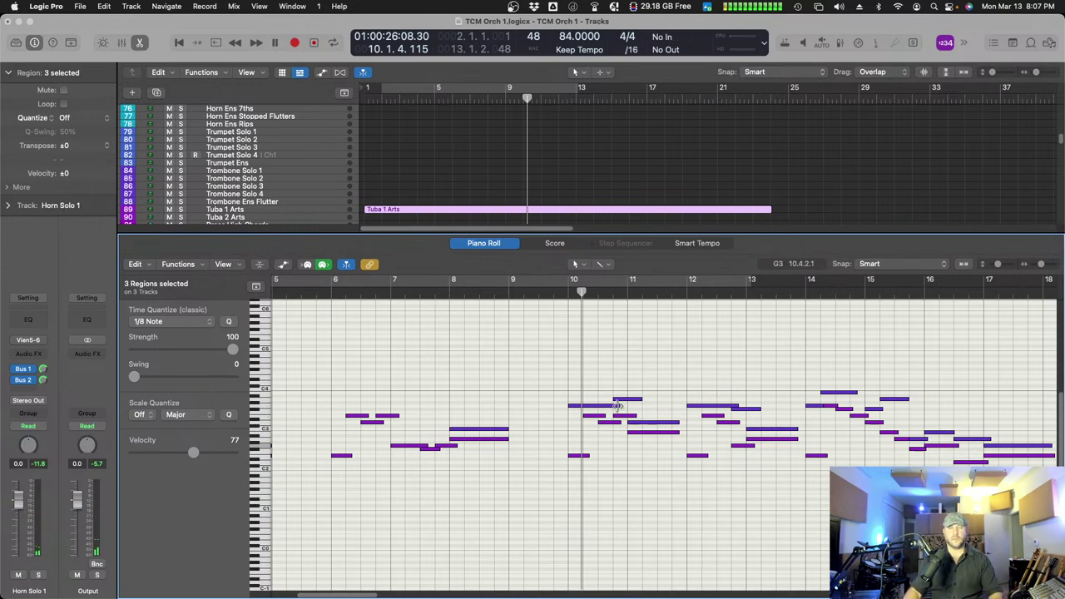
- Add pickup notes on beat 4 of bar 9, giving the horn and tuba line two short descending notes, and play them back
{"action": "left_click_drag", "start_coordinate": [626, 402], "coordinate": [548, 365]}
{"action": "left_click", "coordinate": [543, 293]}
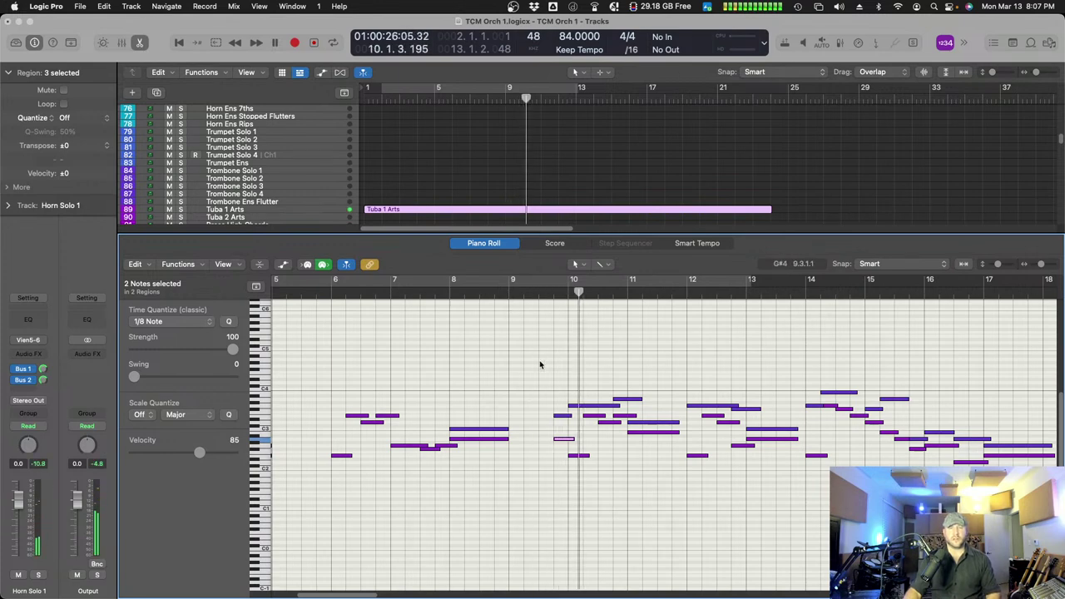
{"action": "key", "text": "super+Right"}
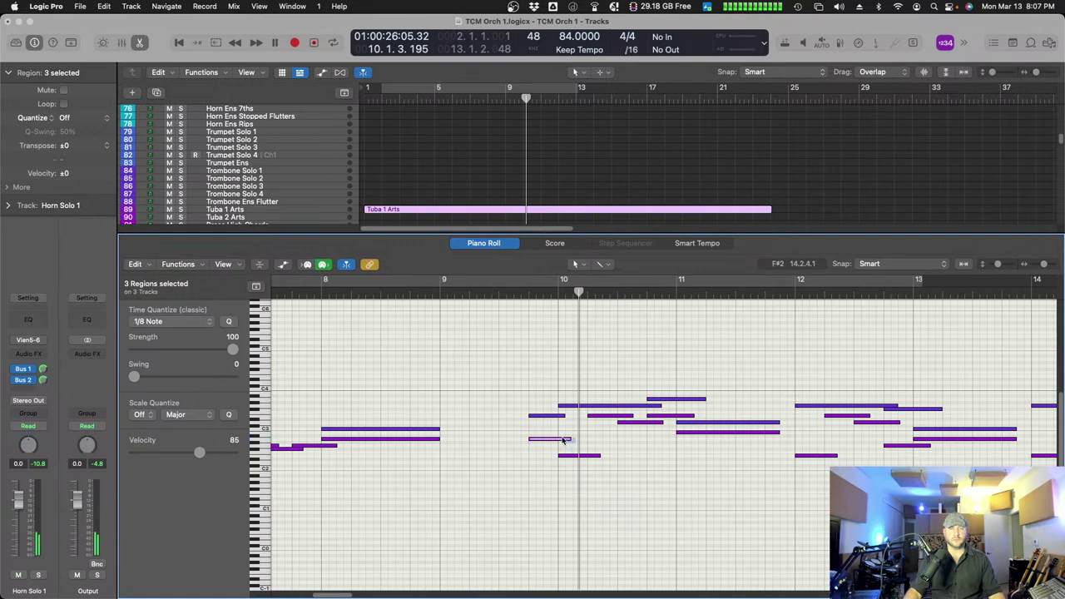
{"action": "left_click_drag", "start_coordinate": [568, 439], "coordinate": [547, 450]}
{"action": "left_click_drag", "start_coordinate": [550, 449], "coordinate": [550, 446]}
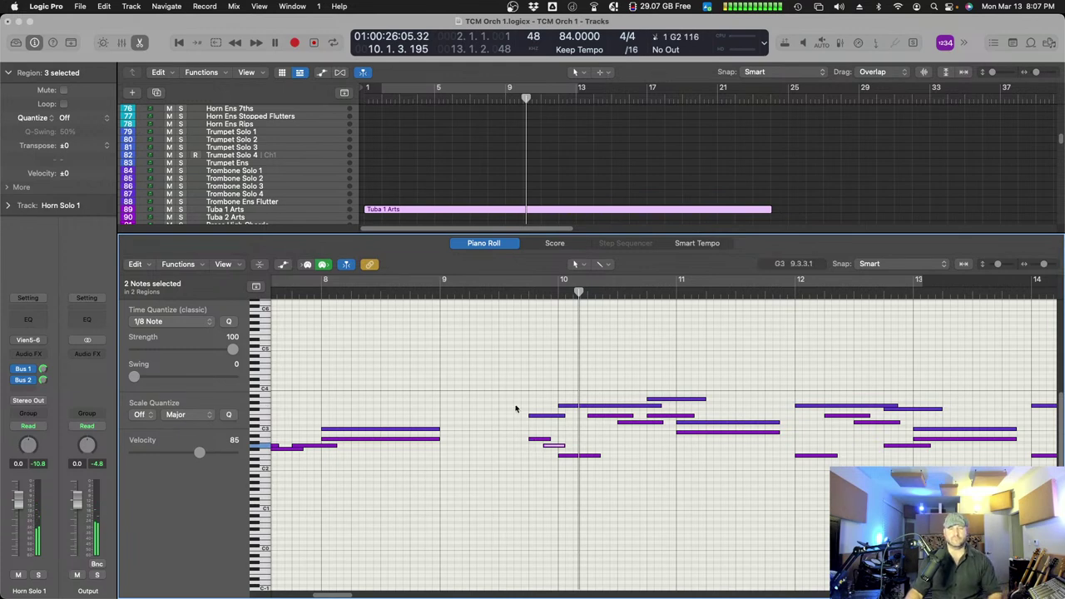
{"action": "left_click", "coordinate": [509, 291]}
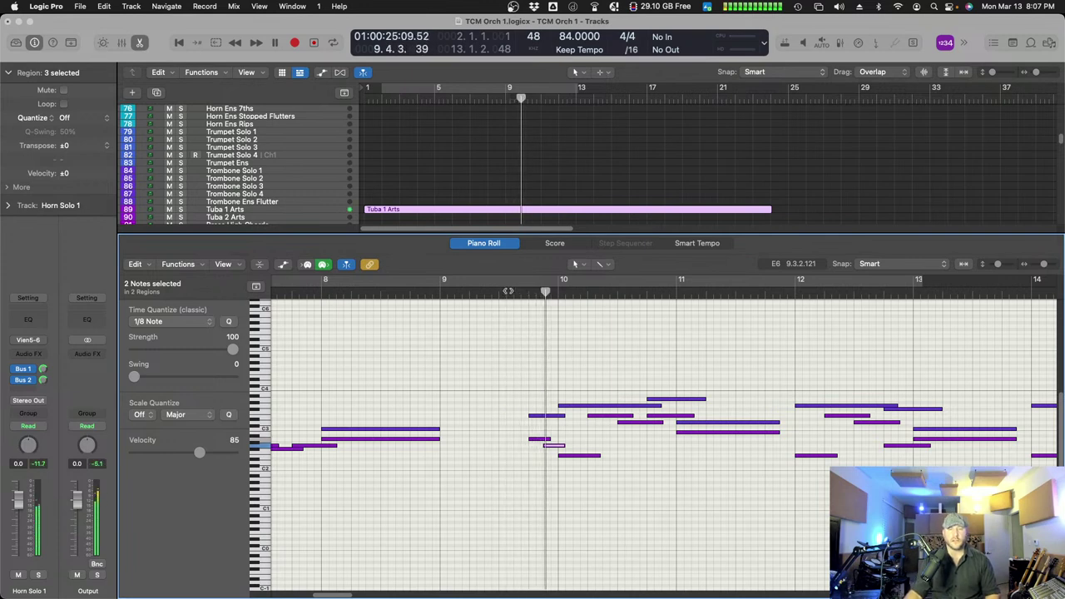
{"action": "left_click", "coordinate": [483, 292]}
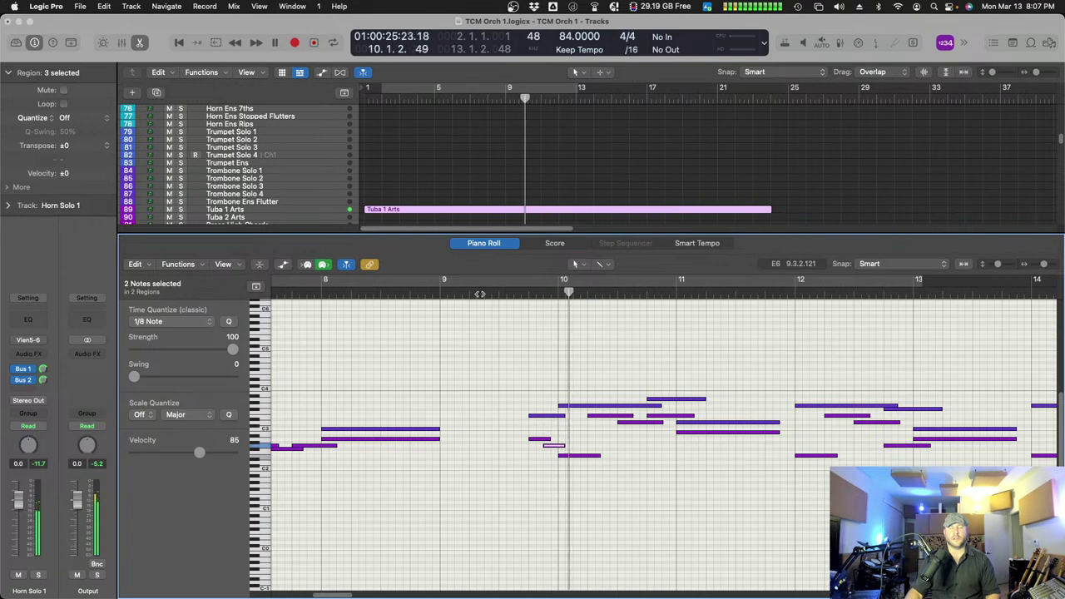
{"action": "left_click", "coordinate": [439, 293]}
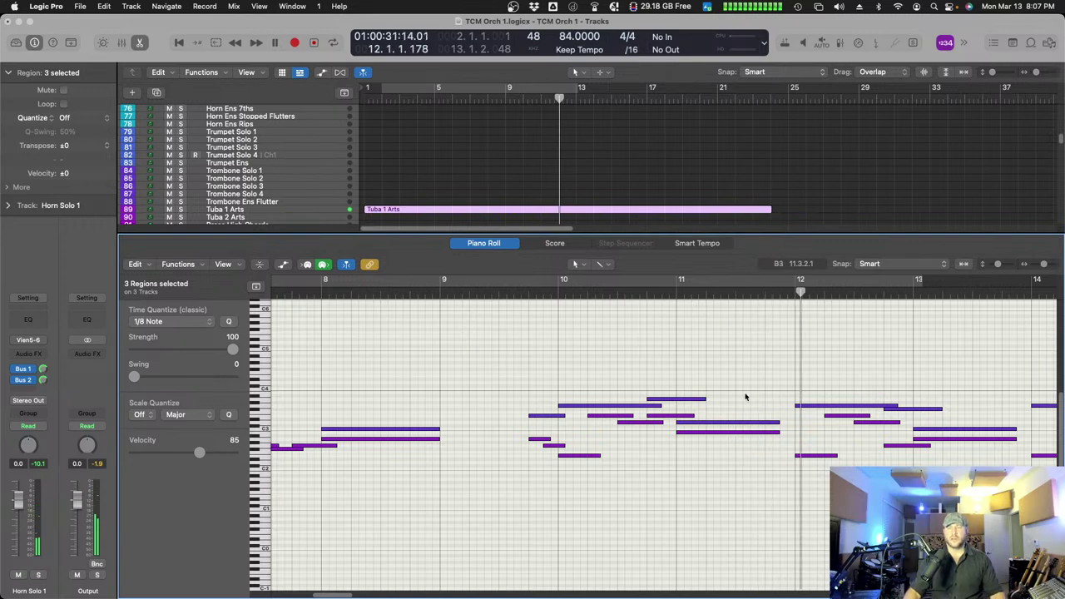
- Shorten the held notes in bars 11 and 13 to end at beat 4, and audition the passage from bar 9
{"action": "scroll", "coordinate": [746, 397], "scroll_direction": "right", "scroll_amount": 3}
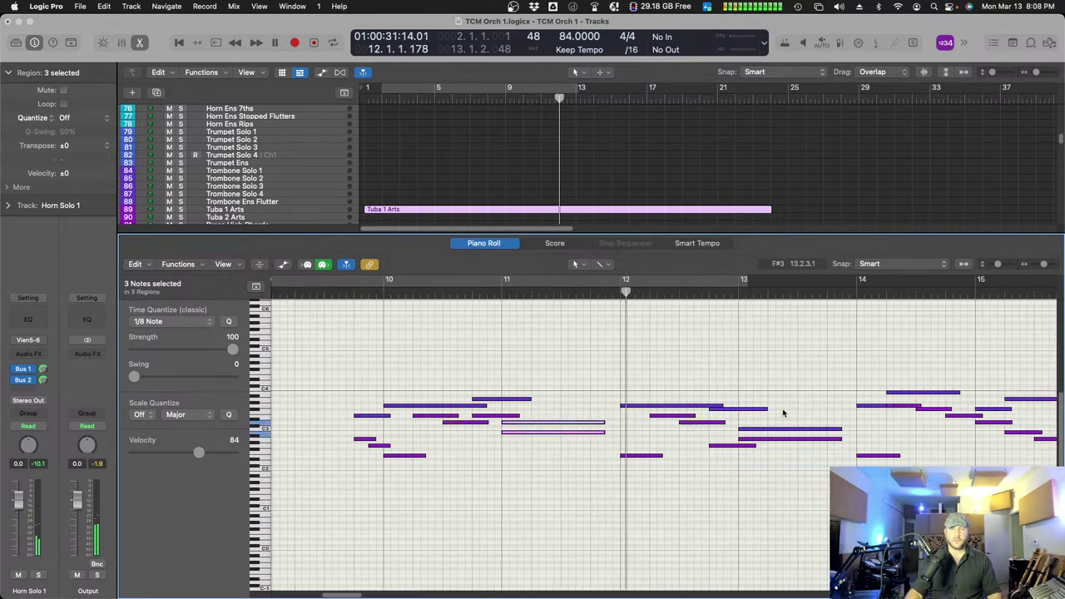
{"action": "left_click_drag", "start_coordinate": [801, 418], "coordinate": [825, 439]}
{"action": "left_click", "coordinate": [561, 377]}
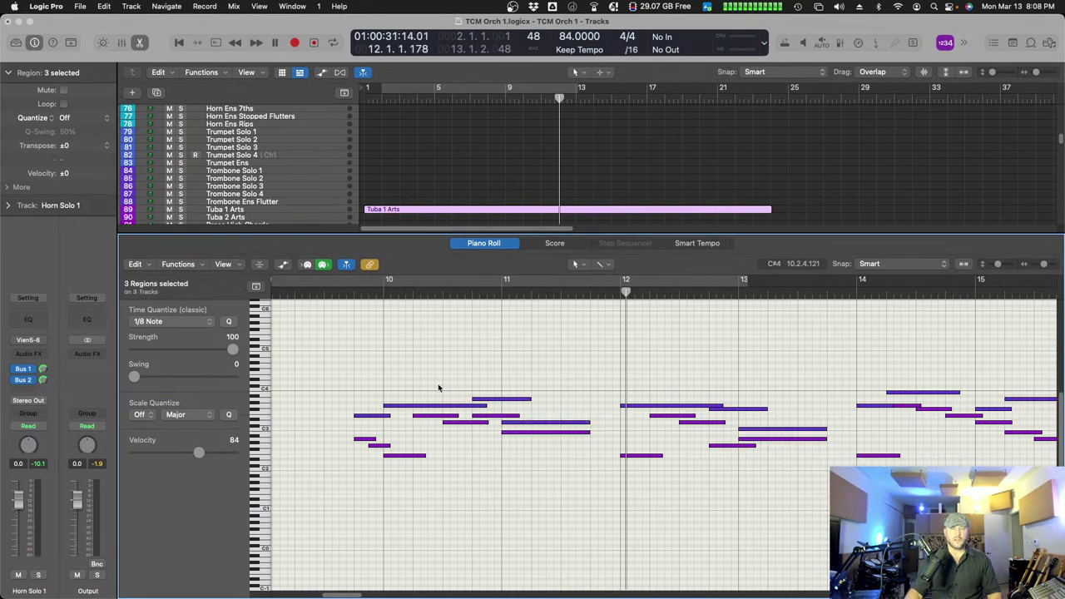
{"action": "left_click", "coordinate": [345, 293]}
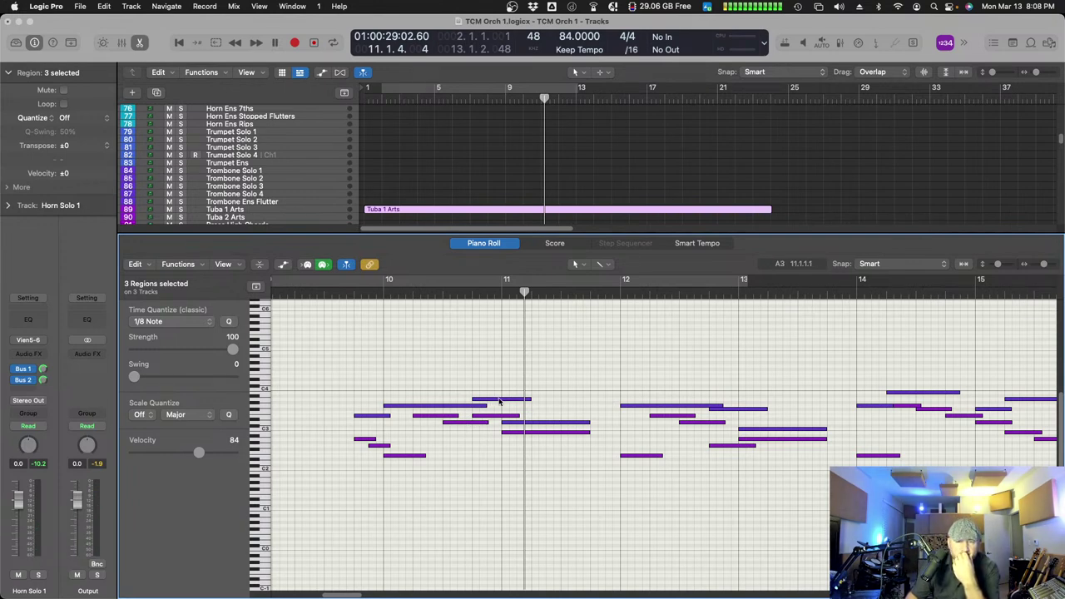
{"action": "left_click_drag", "start_coordinate": [441, 291], "coordinate": [510, 296]}
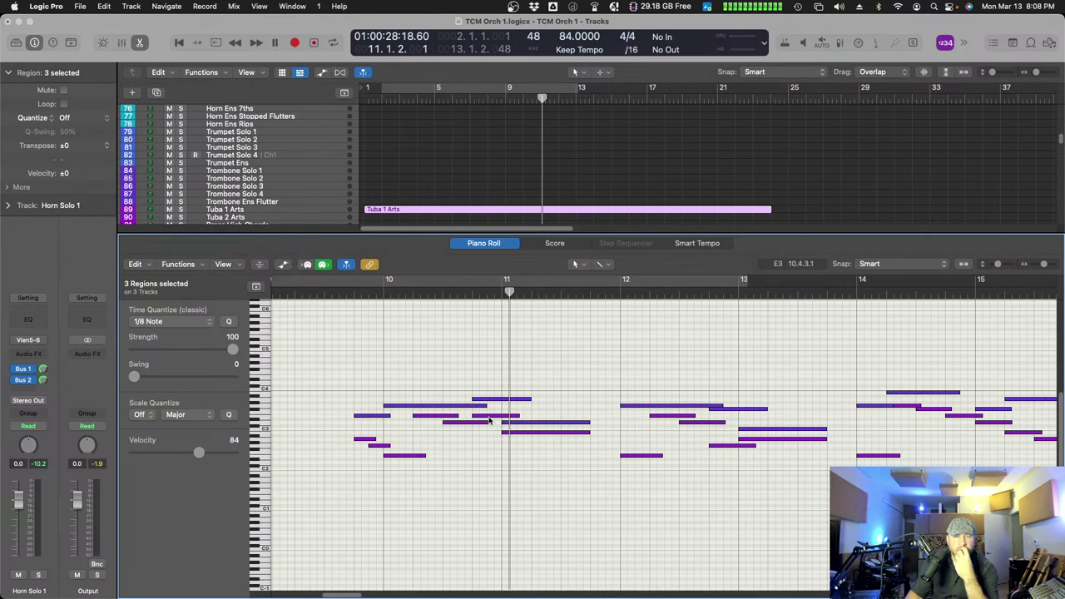
{"action": "left_click", "coordinate": [495, 414]}
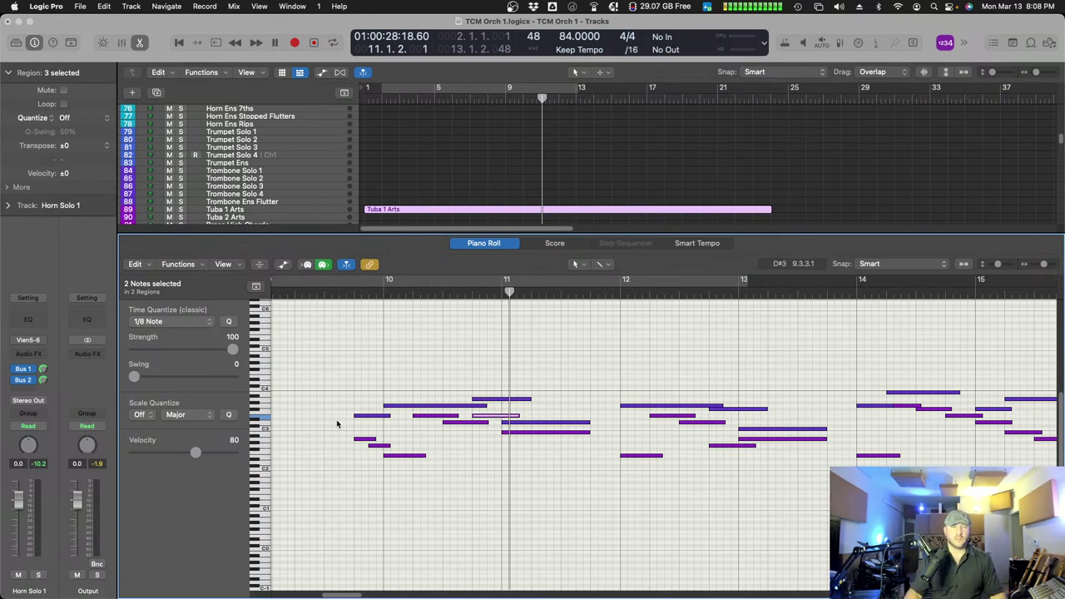
- Copy the bar 9 pickup notes to beat 4 of bar 11 at lower pitches, trim the held notes before them, and play back
{"action": "left_click_drag", "start_coordinate": [333, 401], "coordinate": [384, 459]}
{"action": "left_click_drag", "start_coordinate": [346, 402], "coordinate": [373, 461]}
{"action": "left_click_drag", "start_coordinate": [359, 418], "coordinate": [611, 461]}
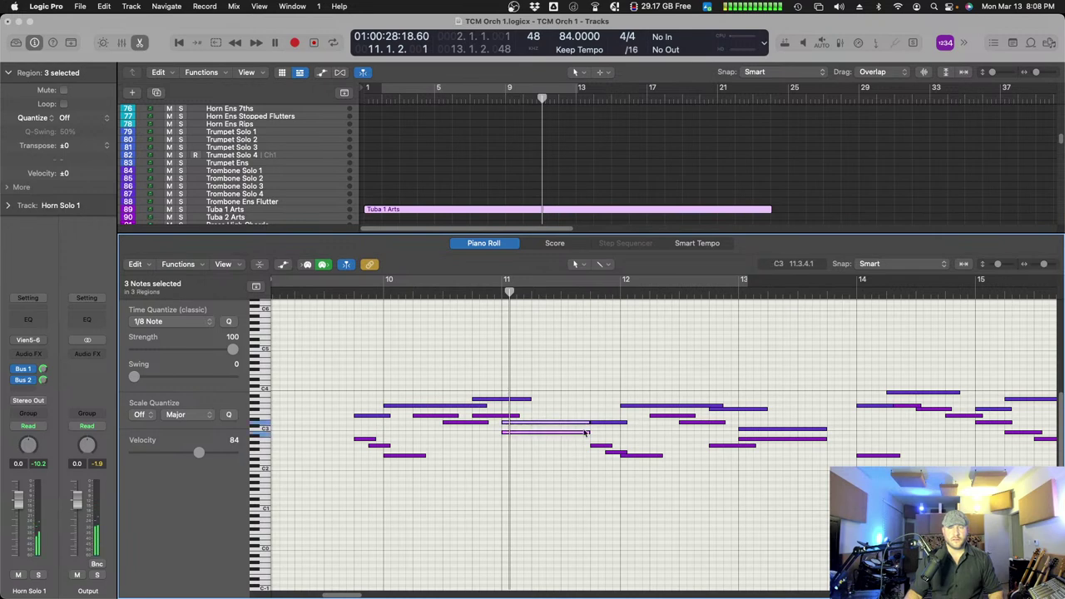
{"action": "left_click_drag", "start_coordinate": [590, 435], "coordinate": [585, 435]}
{"action": "left_click", "coordinate": [478, 291]}
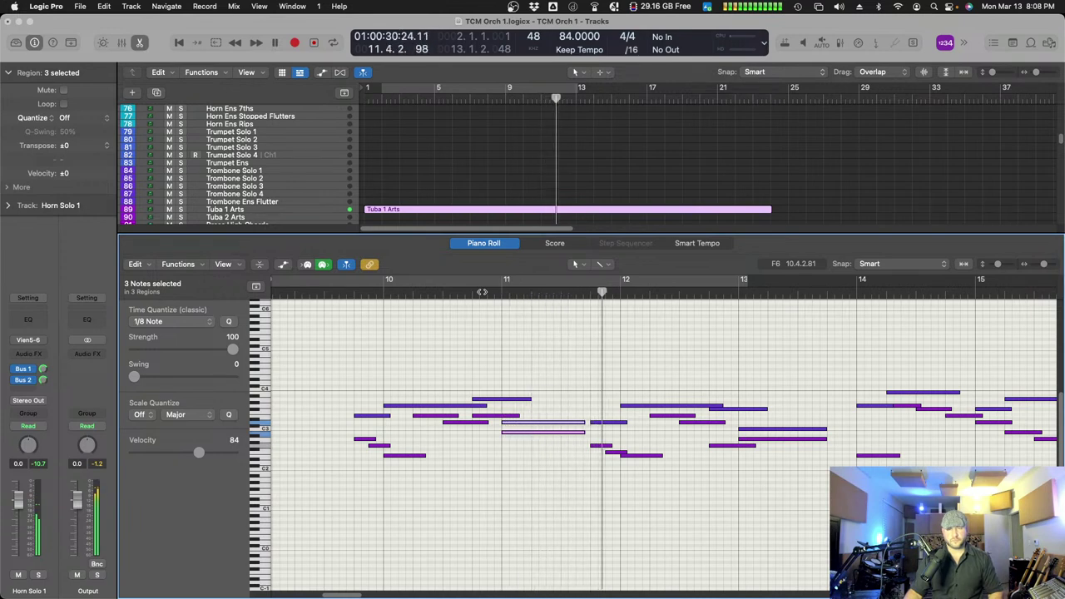
{"action": "left_click", "coordinate": [619, 463]}
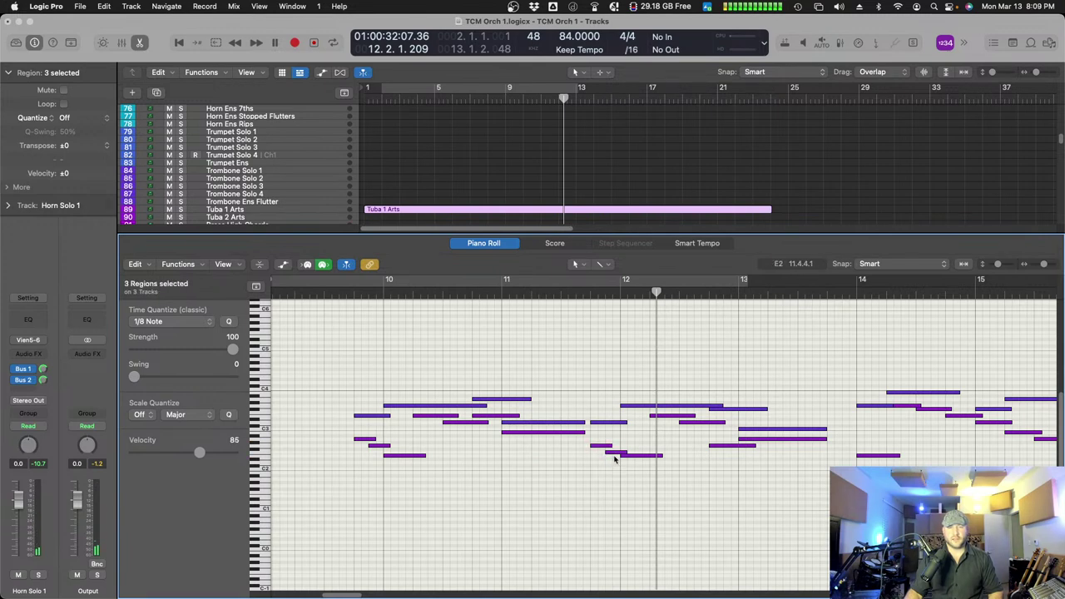
{"action": "left_click_drag", "start_coordinate": [599, 448], "coordinate": [620, 463]}
{"action": "left_click", "coordinate": [337, 295]}
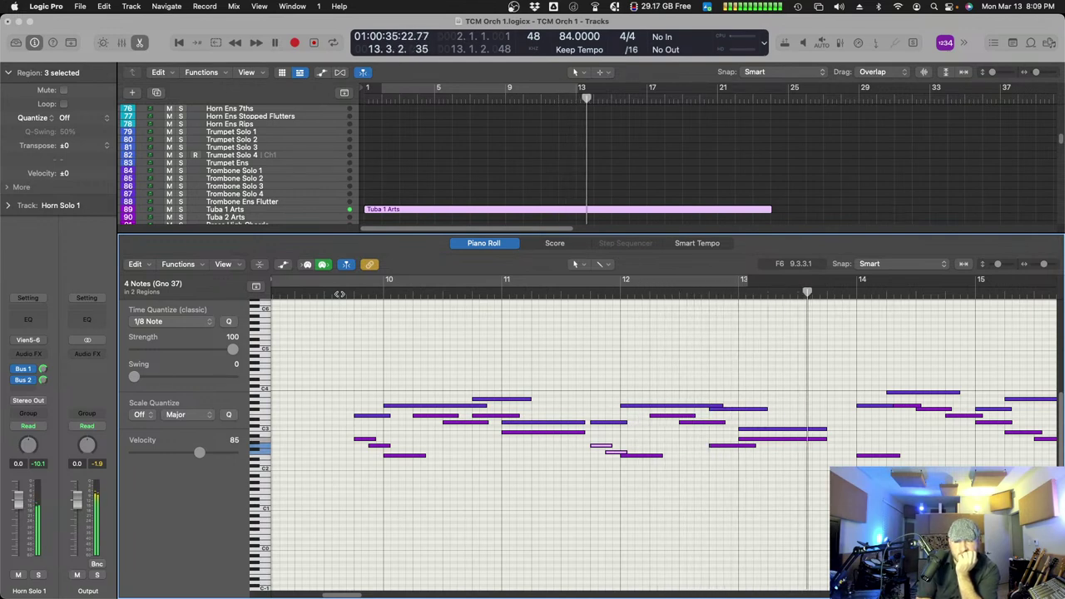
- Trim the held notes in bar 13, copy the bar 11 pickup notes to beat 4 of bar 13, and play the transition
{"action": "left_click", "coordinate": [822, 438]}
{"action": "left_click_drag", "start_coordinate": [822, 439], "coordinate": [815, 439]}
{"action": "left_click_drag", "start_coordinate": [591, 407], "coordinate": [610, 469]}
{"action": "left_click_drag", "start_coordinate": [603, 426], "coordinate": [839, 429]}
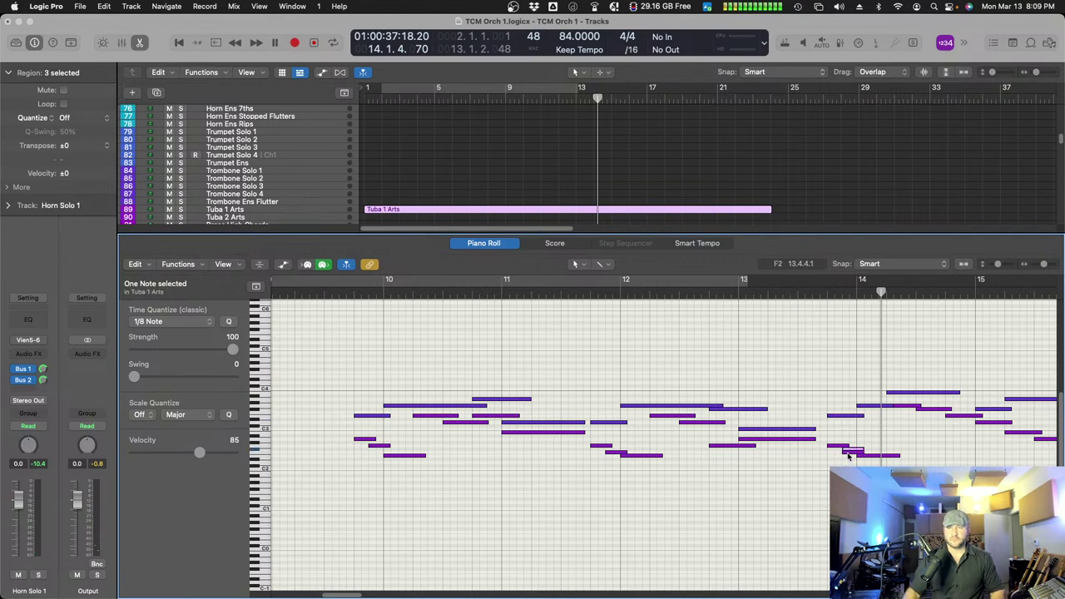
{"action": "left_click", "coordinate": [810, 292]}
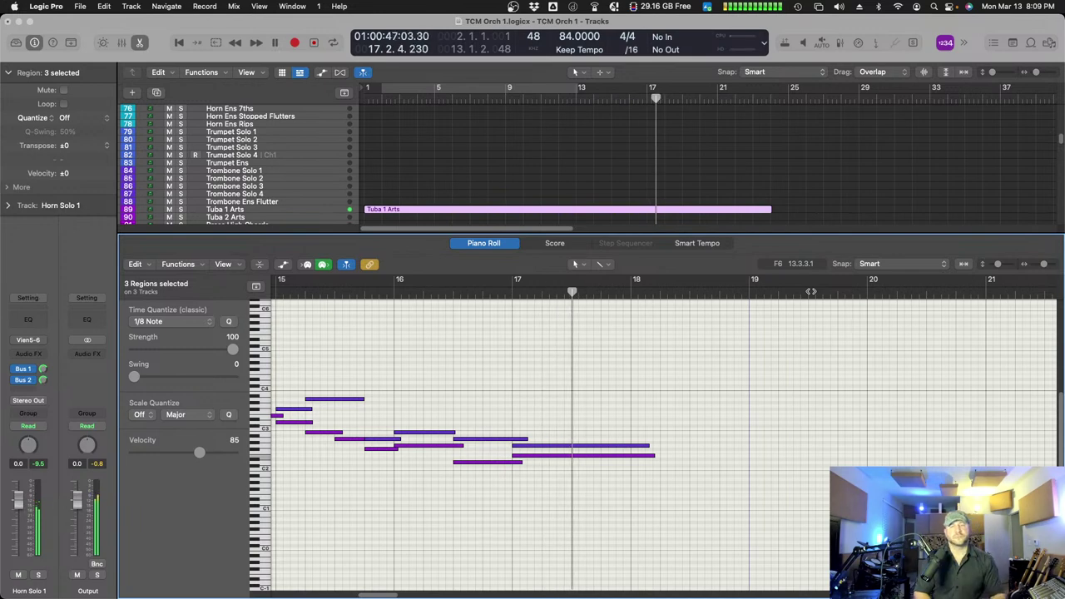
- Replay the passage from bar 9, lower the horn and tuba notes on beat 4 of bar 10, and play the change
{"action": "scroll", "coordinate": [810, 292], "scroll_direction": "left", "scroll_amount": 10}
{"action": "left_click", "coordinate": [516, 283]}
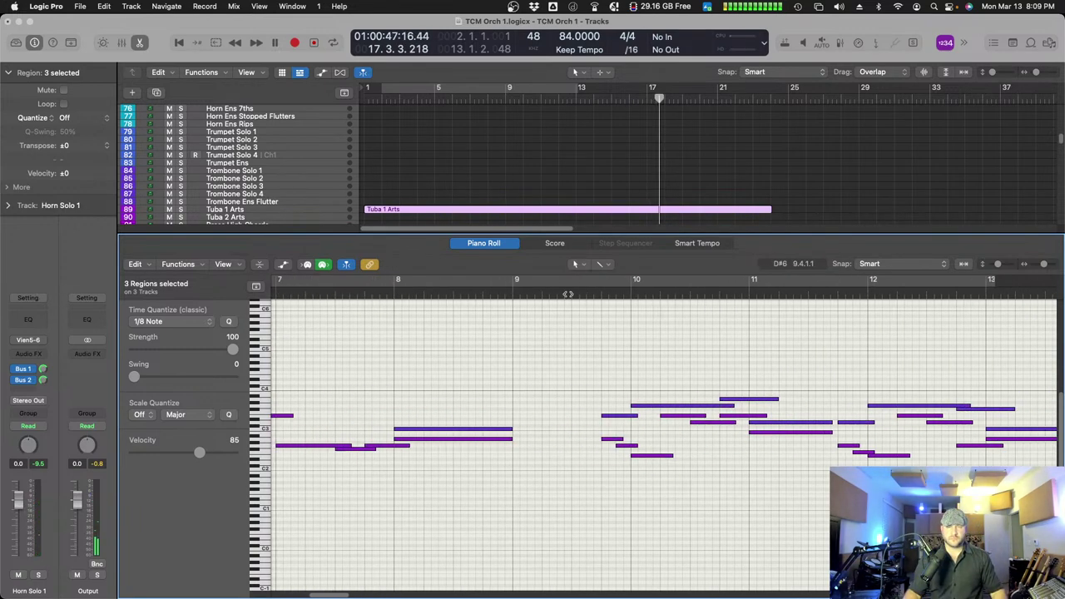
{"action": "left_click", "coordinate": [508, 289]}
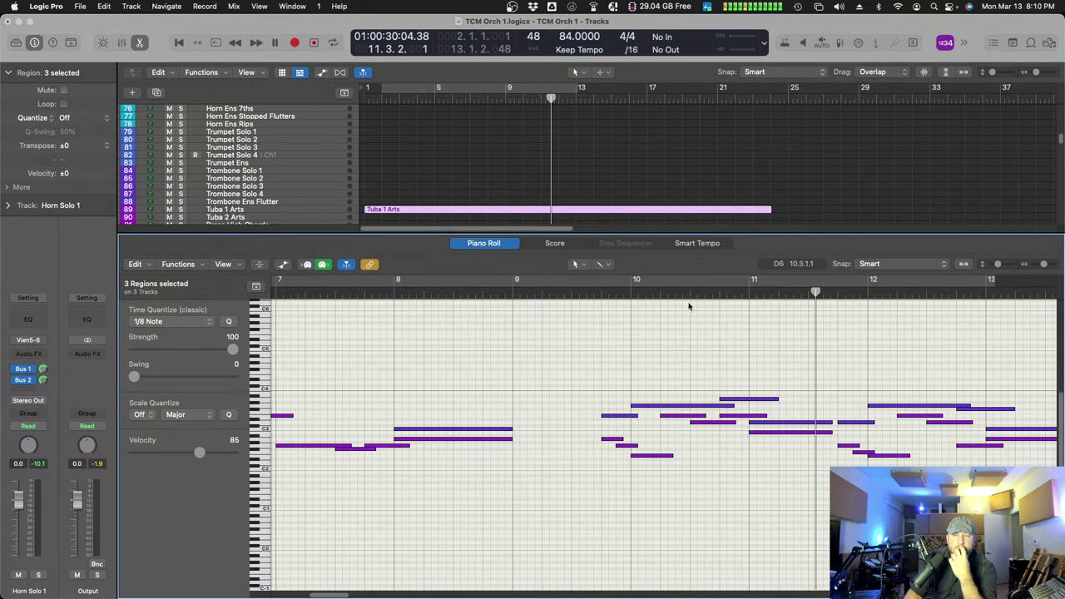
{"action": "left_click_drag", "start_coordinate": [686, 293], "coordinate": [743, 295]}
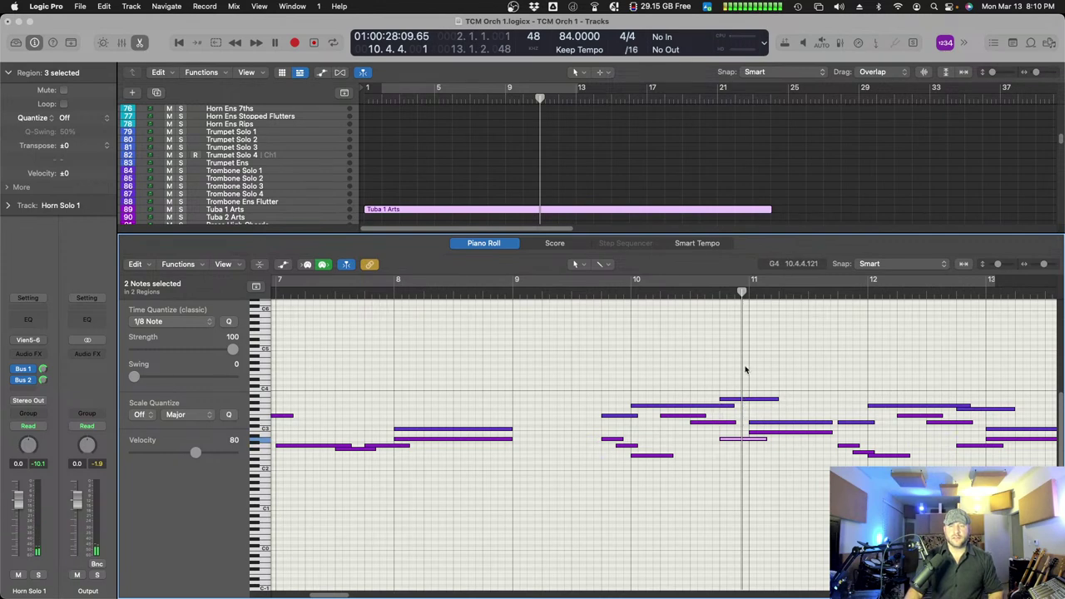
{"action": "left_click", "coordinate": [595, 292]}
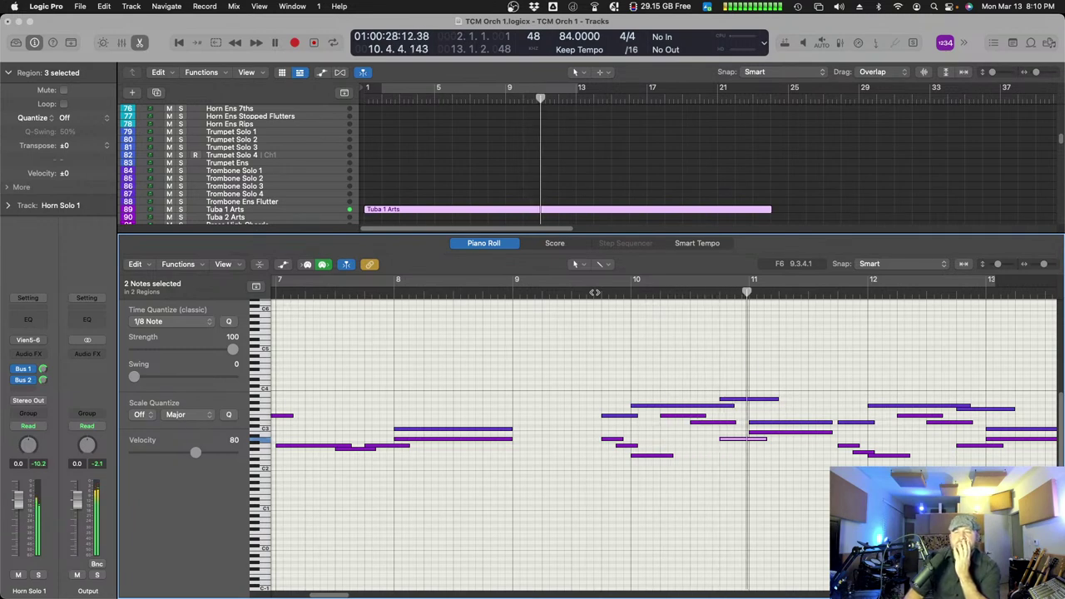
- Replay the brass from beat 3 of bar 9, lower the Choir 2 Marc note on beat 4 of bar 10, and play the choir passage
{"action": "left_click", "coordinate": [595, 292]}
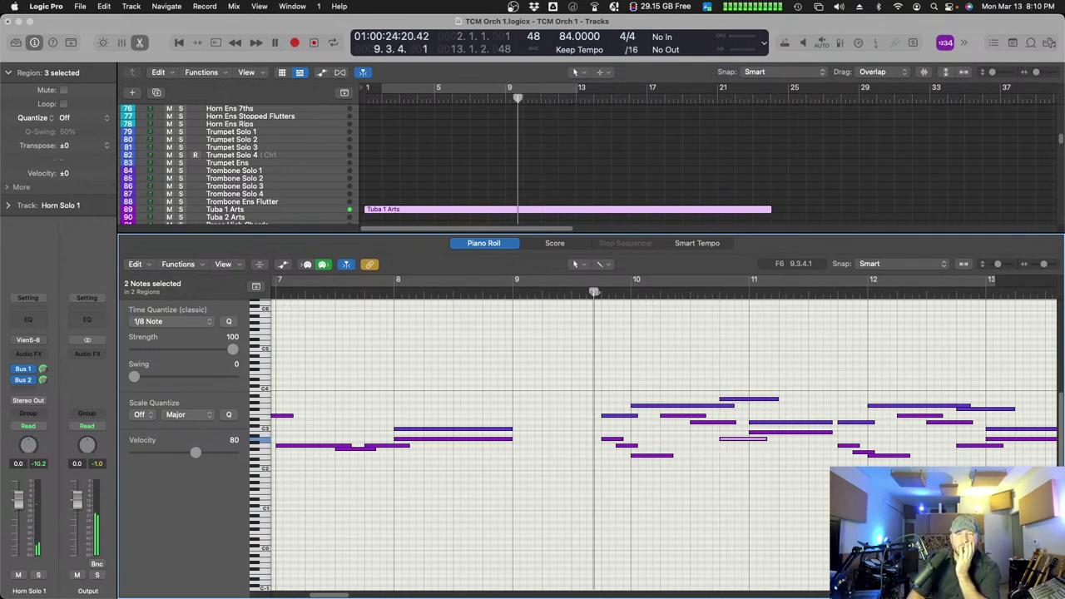
{"action": "left_click", "coordinate": [493, 244]}
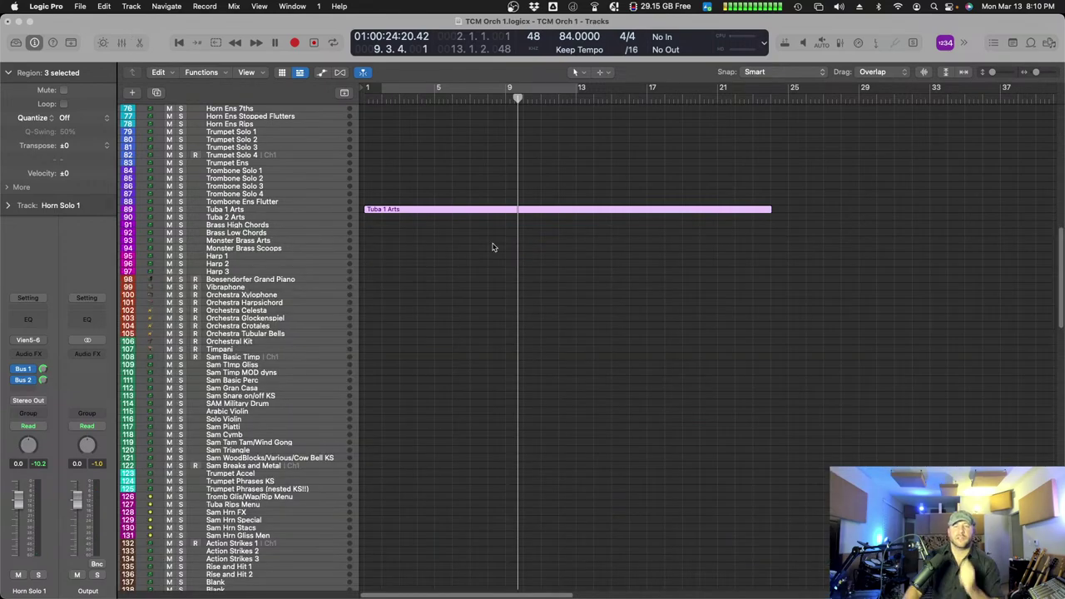
{"action": "scroll", "coordinate": [561, 344], "scroll_direction": "down", "scroll_amount": 15}
{"action": "scroll", "coordinate": [562, 344], "scroll_direction": "down", "scroll_amount": 3}
{"action": "scroll", "coordinate": [560, 347], "scroll_direction": "up", "scroll_amount": 6}
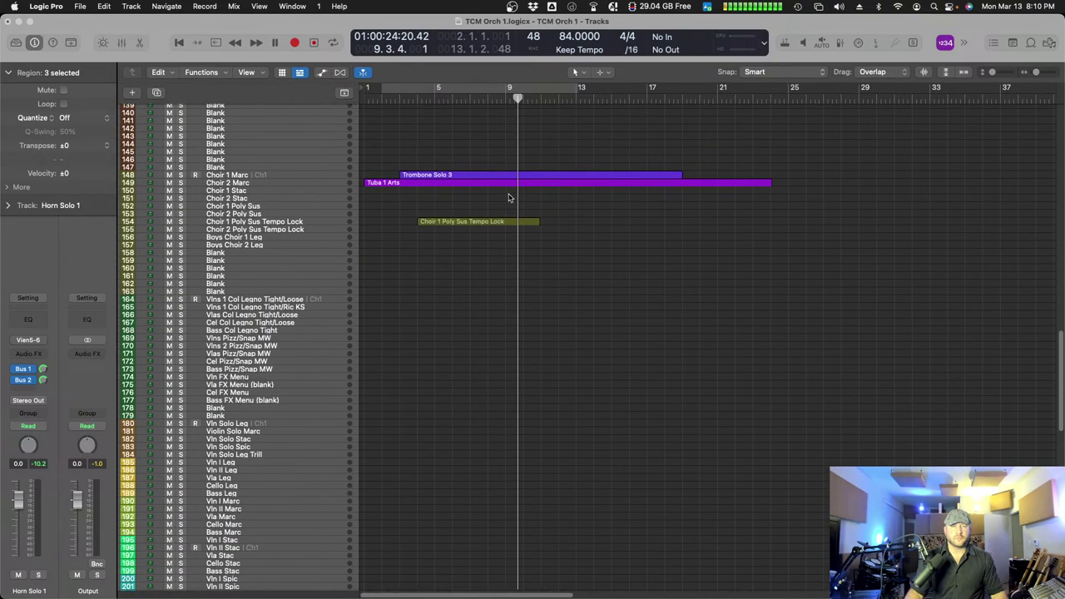
{"action": "left_click_drag", "start_coordinate": [508, 194], "coordinate": [505, 178]}
{"action": "double_click", "coordinate": [504, 178]}
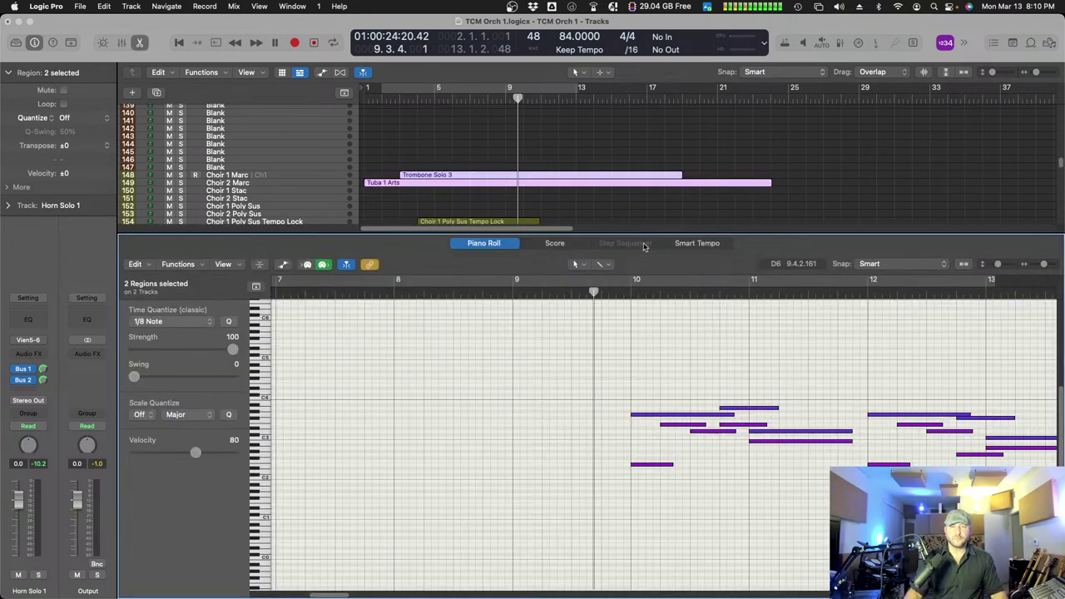
{"action": "scroll", "coordinate": [686, 349], "scroll_direction": "right", "scroll_amount": 3}
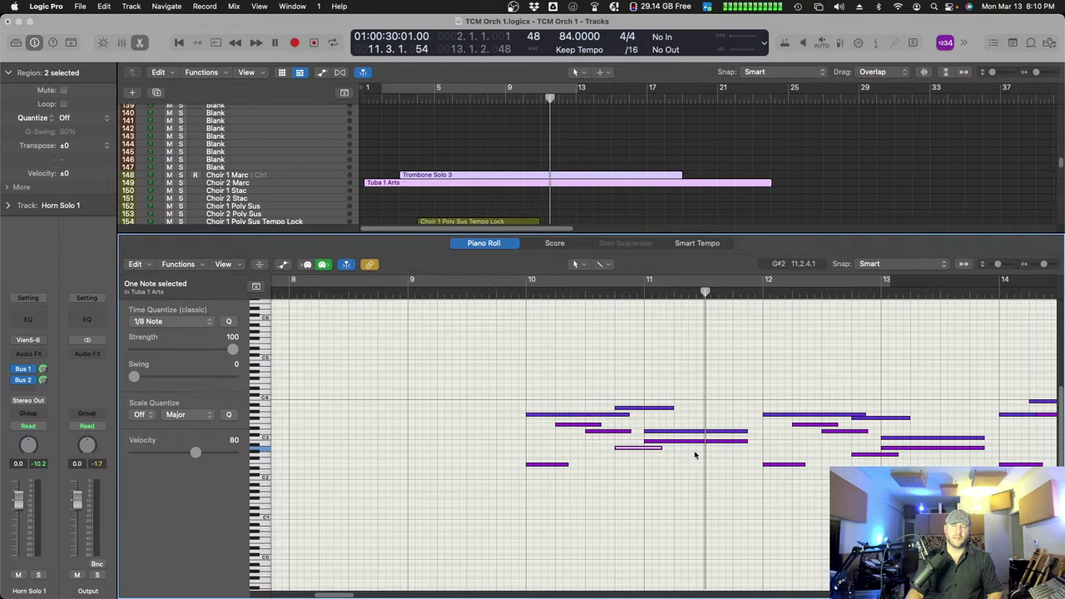
{"action": "left_click_drag", "start_coordinate": [516, 296], "coordinate": [526, 341]}
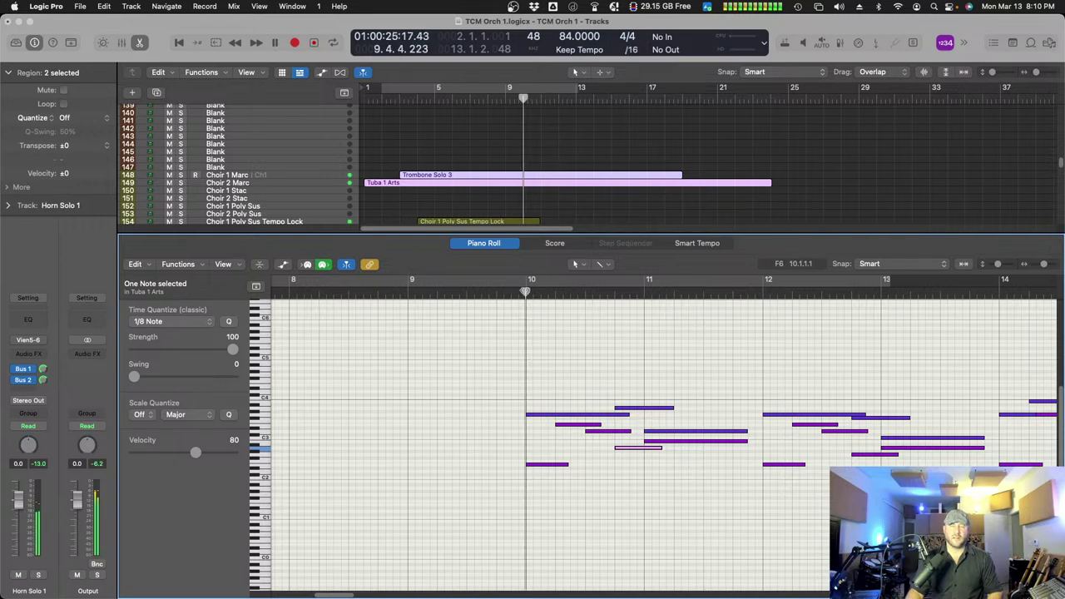
{"action": "scroll", "coordinate": [524, 350], "scroll_direction": "left", "scroll_amount": 2}
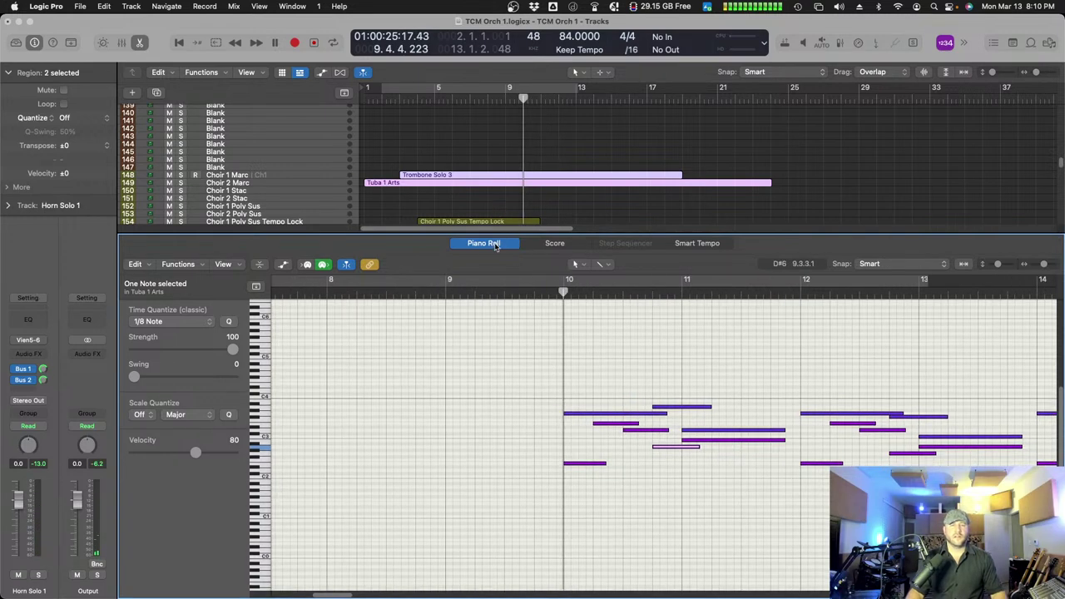
- Replace the regions on the Choir 1 Marc and Choir 2 Marc tracks with copies of the Horn Solo 1 and 2 regions, and open both copies for note editing
{"action": "left_click", "coordinate": [495, 244]}
{"action": "scroll", "coordinate": [607, 203], "scroll_direction": "up", "scroll_amount": 5}
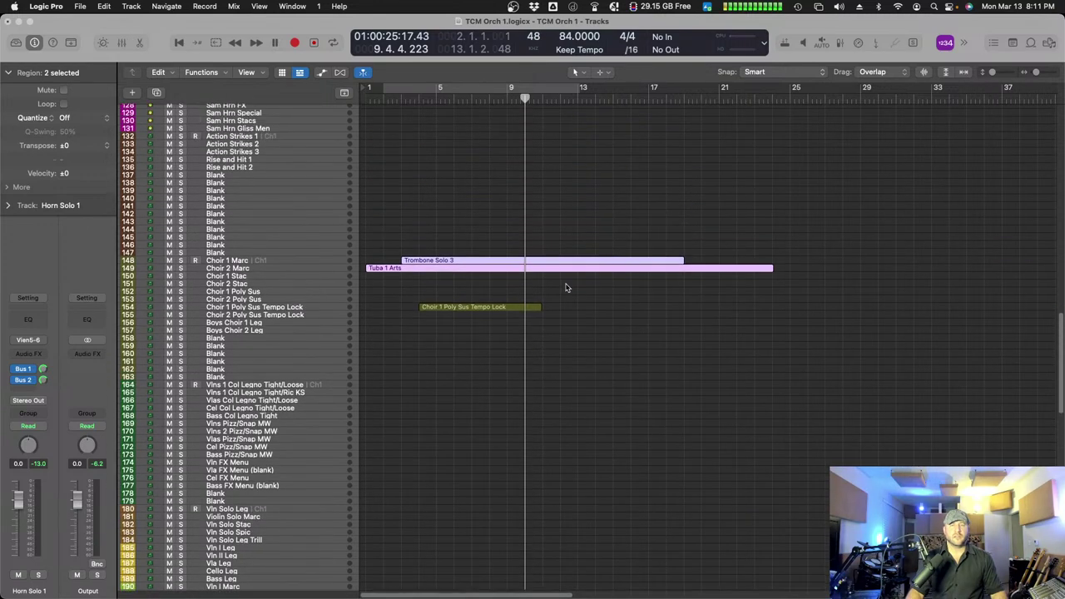
{"action": "scroll", "coordinate": [562, 258], "scroll_direction": "right", "scroll_amount": 1}
{"action": "left_click", "coordinate": [560, 244]}
{"action": "scroll", "coordinate": [559, 242], "scroll_direction": "up", "scroll_amount": 15}
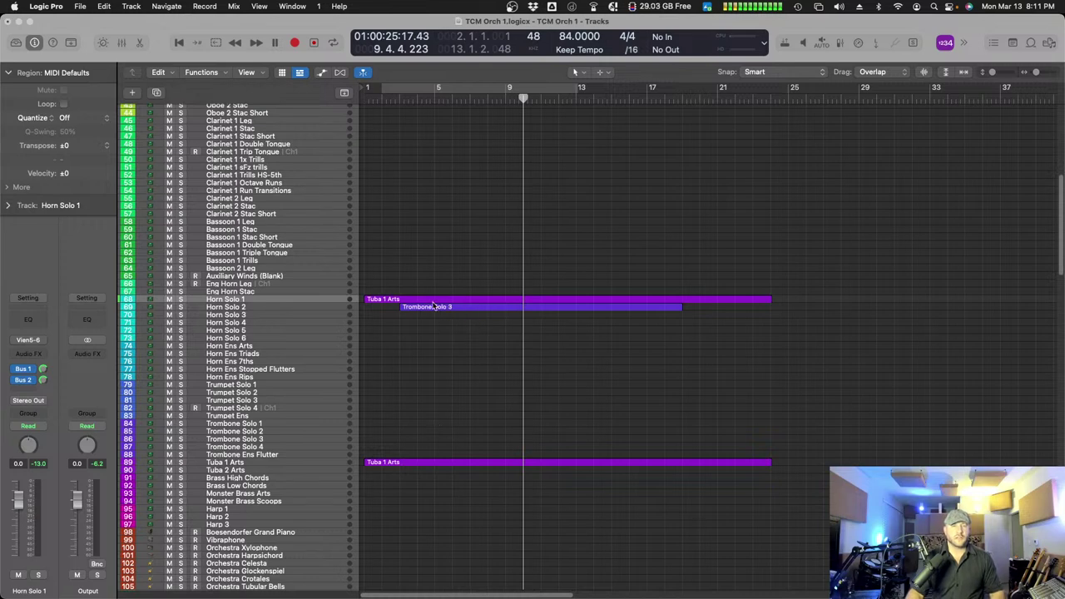
{"action": "left_click_drag", "start_coordinate": [429, 300], "coordinate": [479, 339]}
{"action": "scroll", "coordinate": [427, 322], "scroll_direction": "down", "scroll_amount": 8}
{"action": "scroll", "coordinate": [427, 324], "scroll_direction": "down", "scroll_amount": 5}
{"action": "scroll", "coordinate": [427, 324], "scroll_direction": "down", "scroll_amount": 3}
{"action": "key", "text": "super+z"}
{"action": "scroll", "coordinate": [510, 258], "scroll_direction": "up", "scroll_amount": 13}
{"action": "scroll", "coordinate": [476, 340], "scroll_direction": "down", "scroll_amount": 13}
{"action": "scroll", "coordinate": [476, 339], "scroll_direction": "down", "scroll_amount": 2}
{"action": "left_click", "coordinate": [477, 341], "text": "shift"}
{"action": "key", "text": "e"}
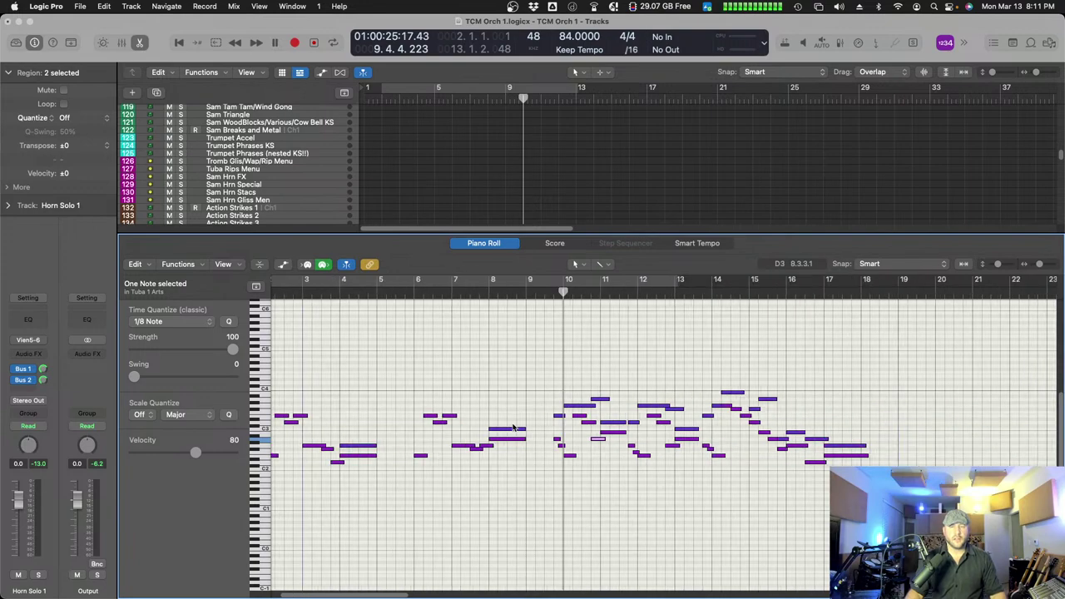
- Clear the sustain pedal changes from both choir Marc regions, keeping sustain at 0, and delete their notes before the bar 9 pickup
{"action": "key", "text": "super+Left"}
{"action": "key", "text": "super+Left"}
{"action": "key", "text": "a"}
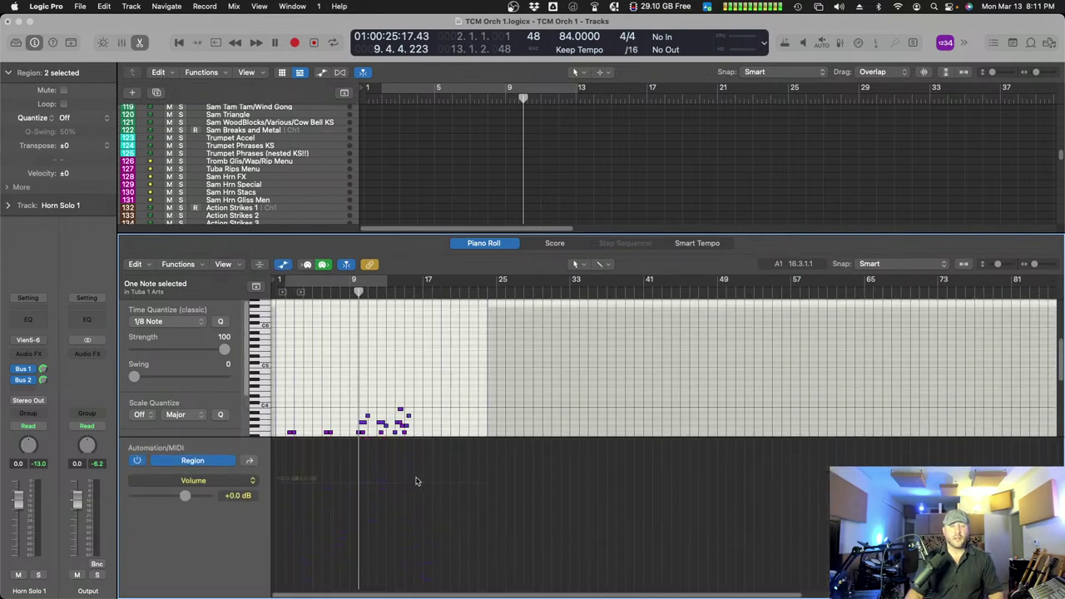
{"action": "left_click", "coordinate": [252, 462]}
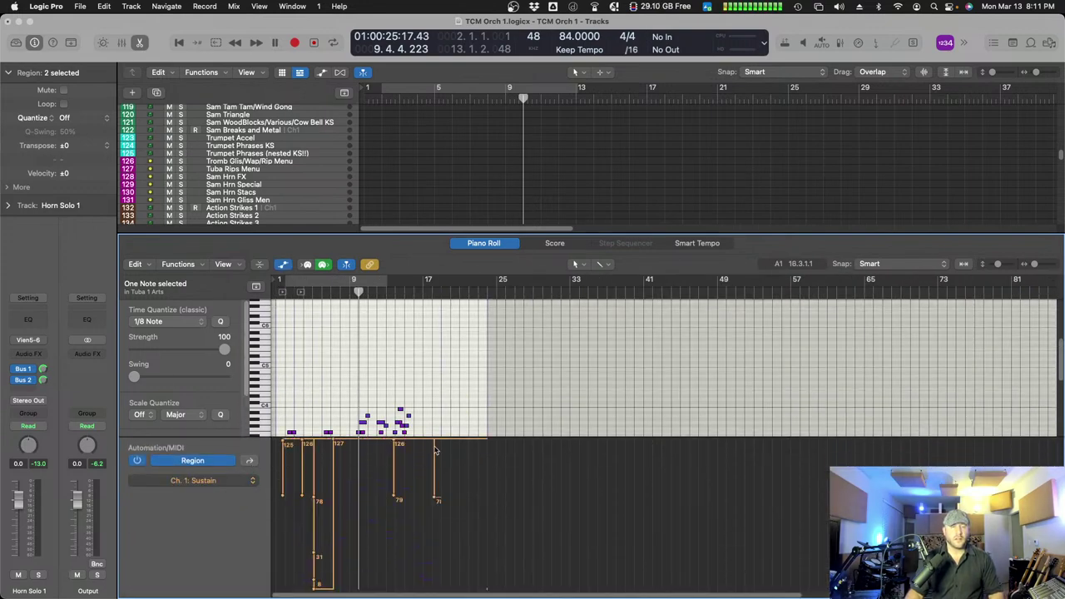
{"action": "left_click_drag", "start_coordinate": [434, 447], "coordinate": [325, 497]}
{"action": "left_click_drag", "start_coordinate": [399, 501], "coordinate": [297, 583]}
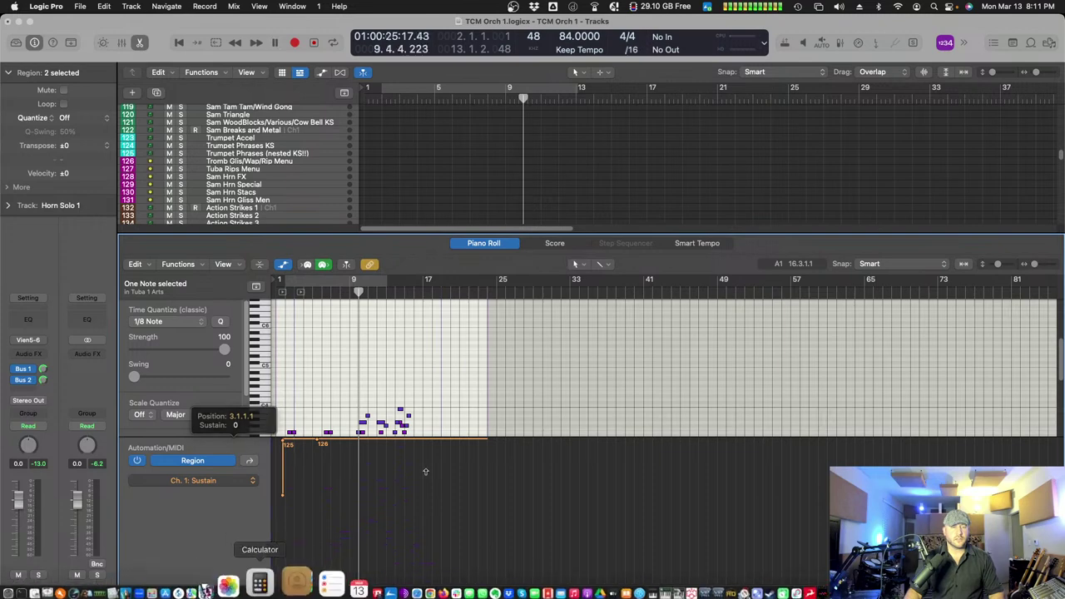
{"action": "left_click_drag", "start_coordinate": [283, 495], "coordinate": [282, 586]}
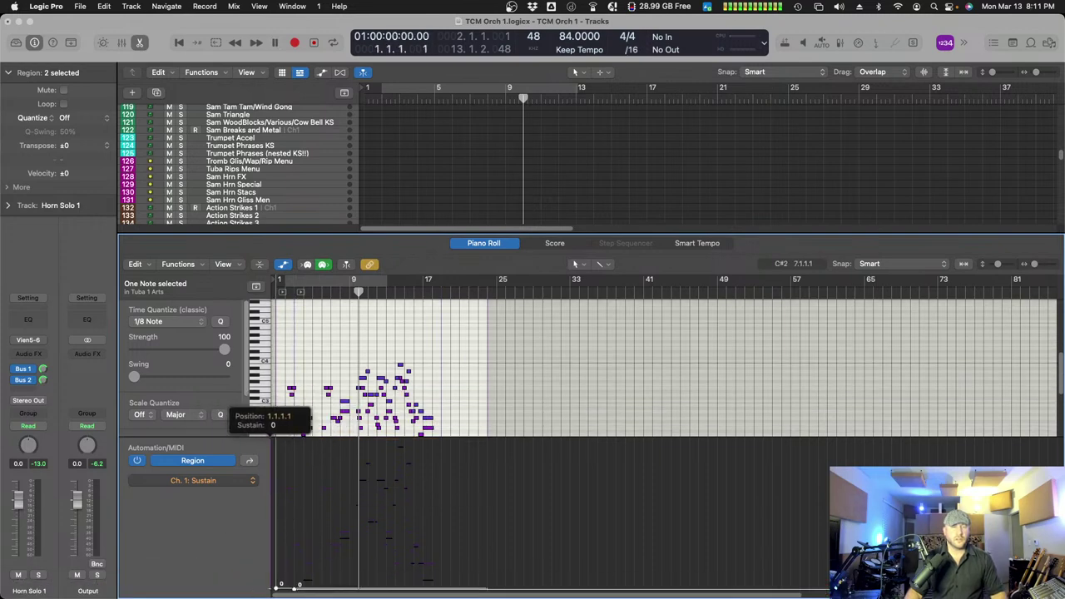
{"action": "left_click_drag", "start_coordinate": [284, 339], "coordinate": [344, 408]}
{"action": "key", "text": "Delete"}
- Shorten the ends of all choir Marc notes slightly from the bar 9 pickup onward
{"action": "scroll", "coordinate": [345, 411], "scroll_direction": "up", "scroll_amount": 8}
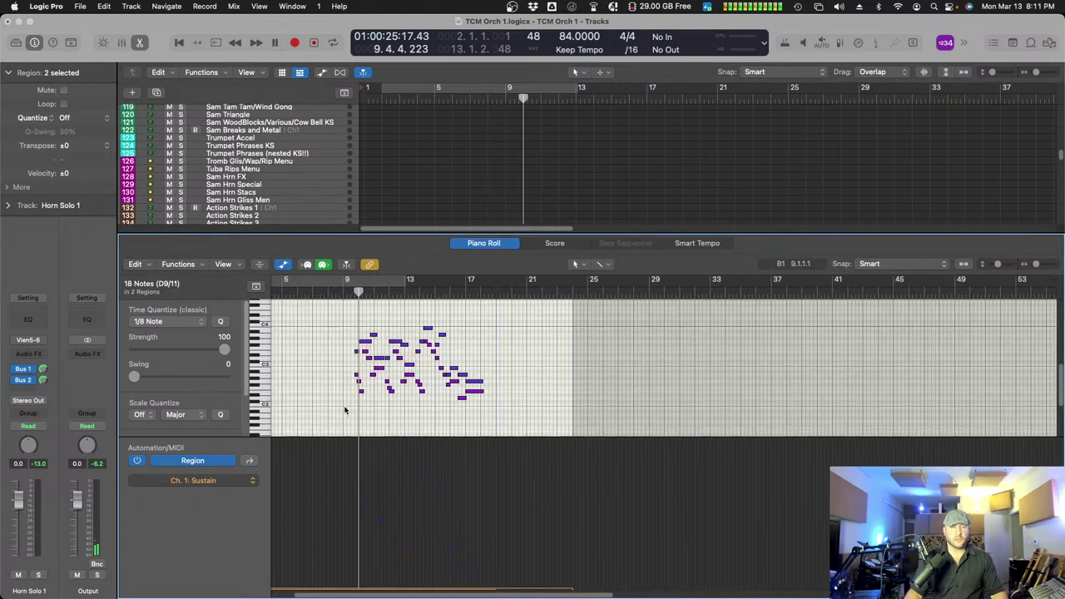
{"action": "scroll", "coordinate": [503, 394], "scroll_direction": "up", "scroll_amount": 3}
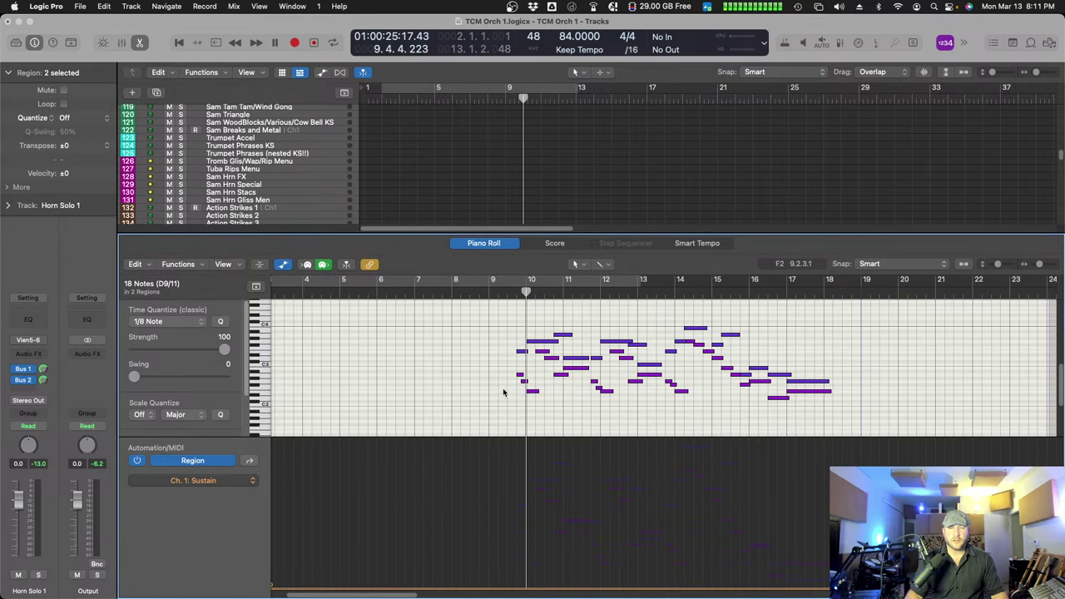
{"action": "scroll", "coordinate": [501, 374], "scroll_direction": "up", "scroll_amount": 6}
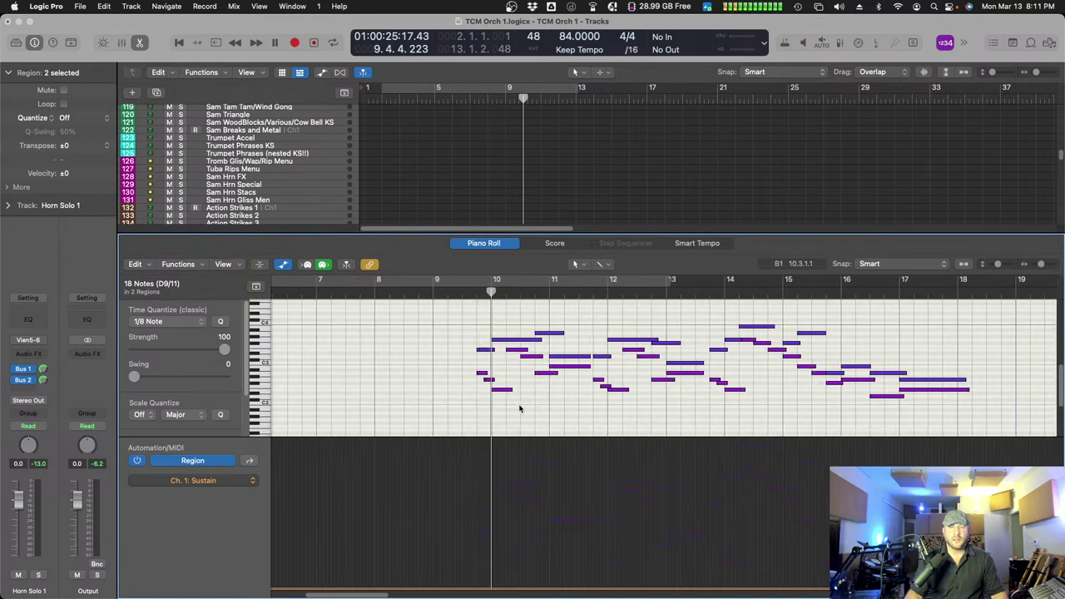
{"action": "scroll", "coordinate": [483, 374], "scroll_direction": "right", "scroll_amount": 5}
{"action": "scroll", "coordinate": [483, 374], "scroll_direction": "up", "scroll_amount": 2}
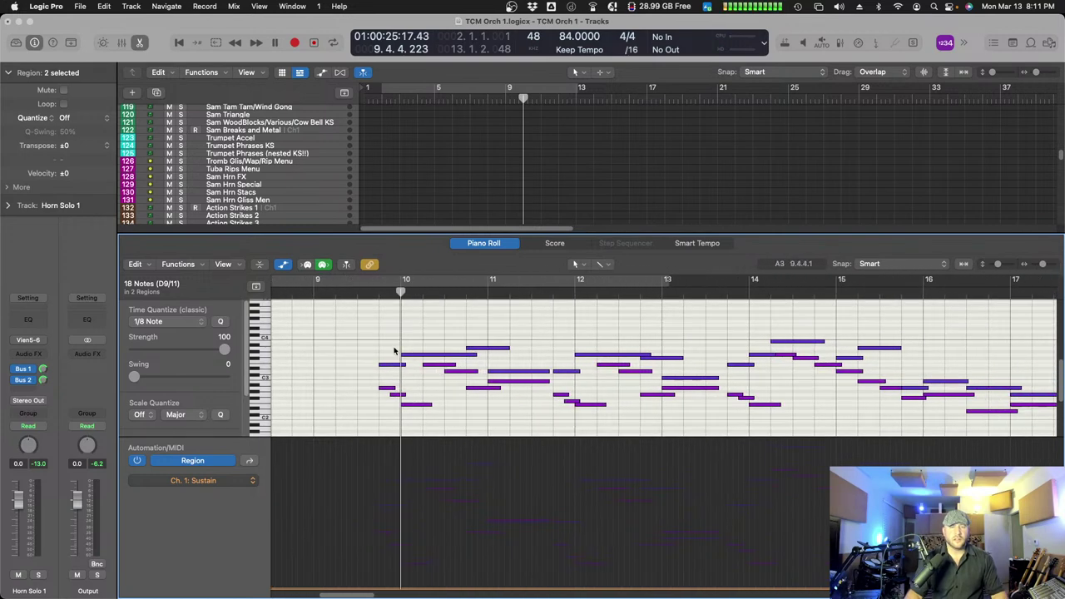
{"action": "scroll", "coordinate": [372, 335], "scroll_direction": "down", "scroll_amount": 5}
{"action": "scroll", "coordinate": [381, 345], "scroll_direction": "left", "scroll_amount": 2}
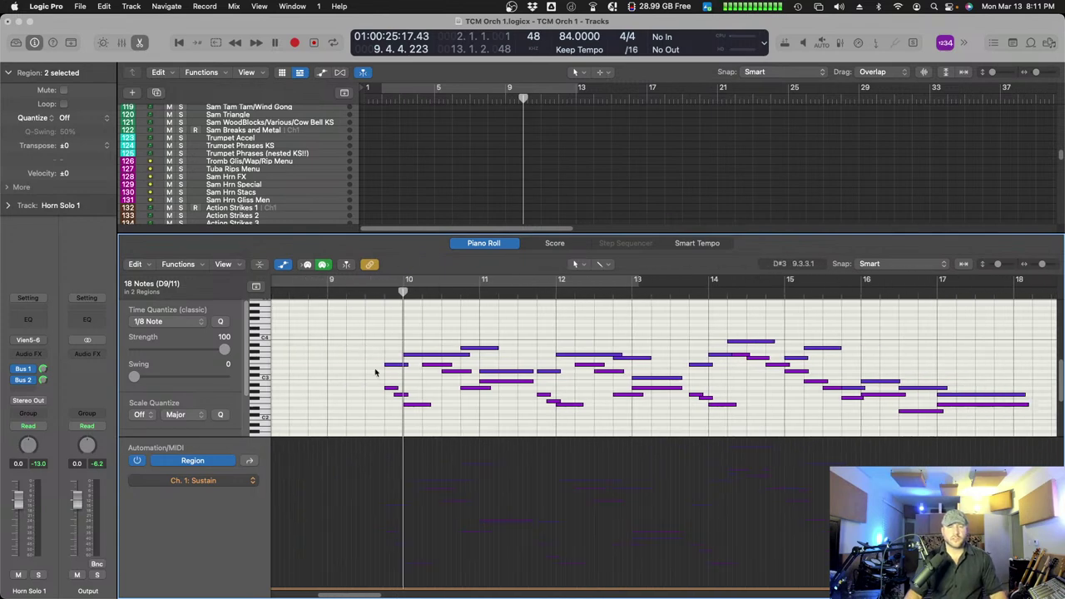
{"action": "left_click_drag", "start_coordinate": [356, 346], "coordinate": [754, 412]}
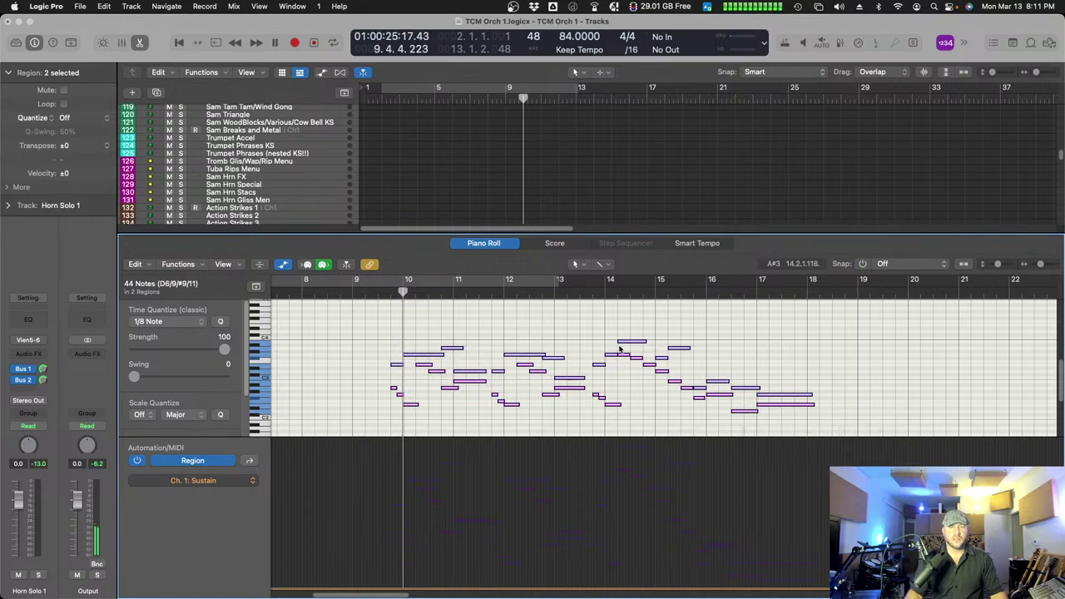
- Audition the shortened choir passage twice from beat 3 of bar 9, and return the playhead to the start of the project
{"action": "left_click", "coordinate": [381, 293]}
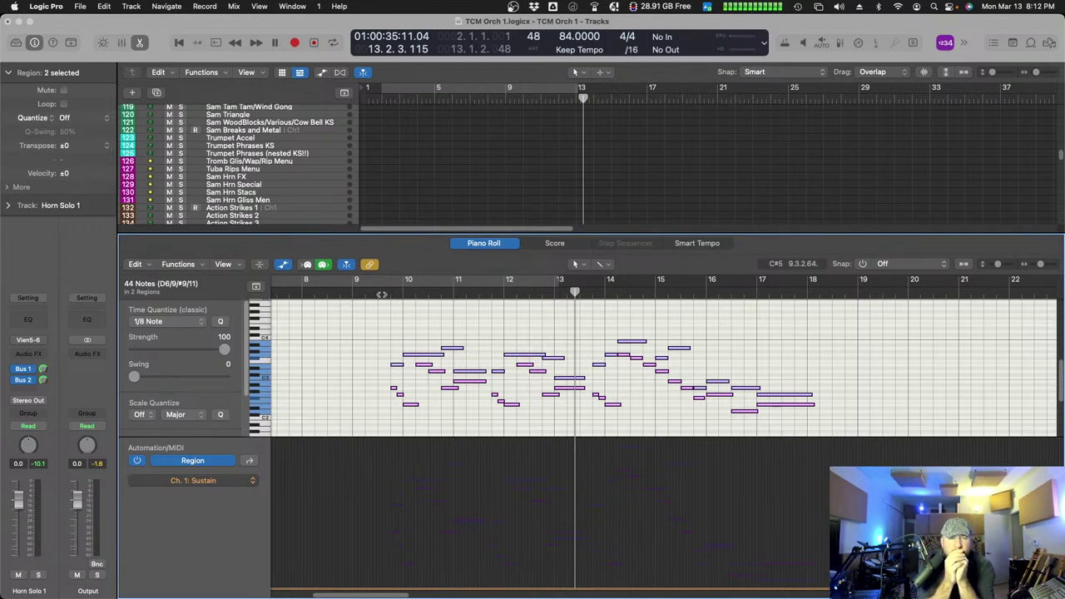
{"action": "left_click", "coordinate": [382, 294]}
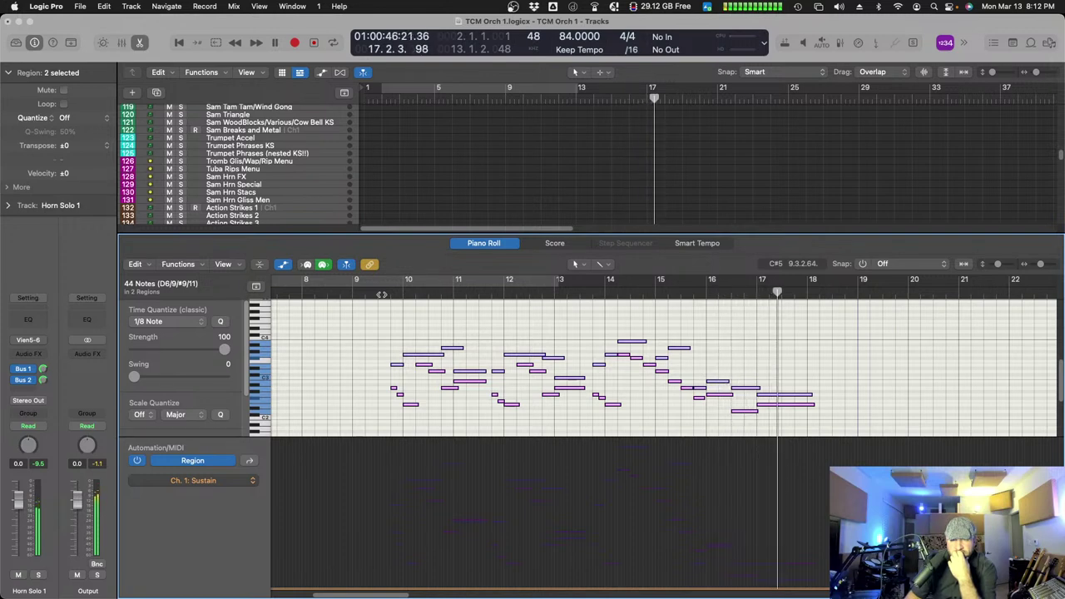
{"action": "left_click", "coordinate": [758, 348]}
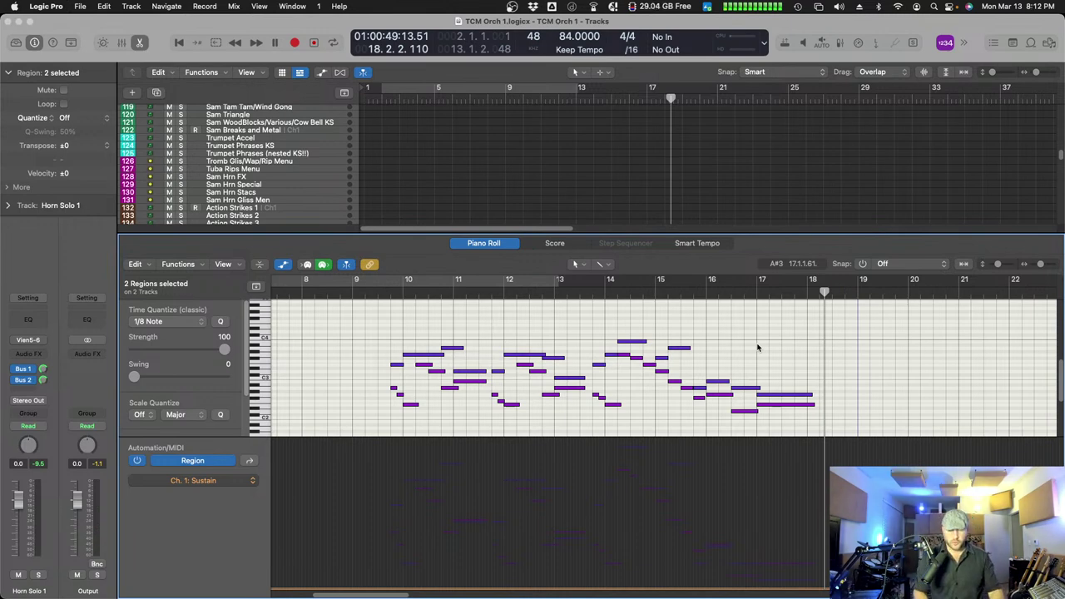
{"action": "key", "text": "Return"}
{"action": "left_click", "coordinate": [501, 242]}
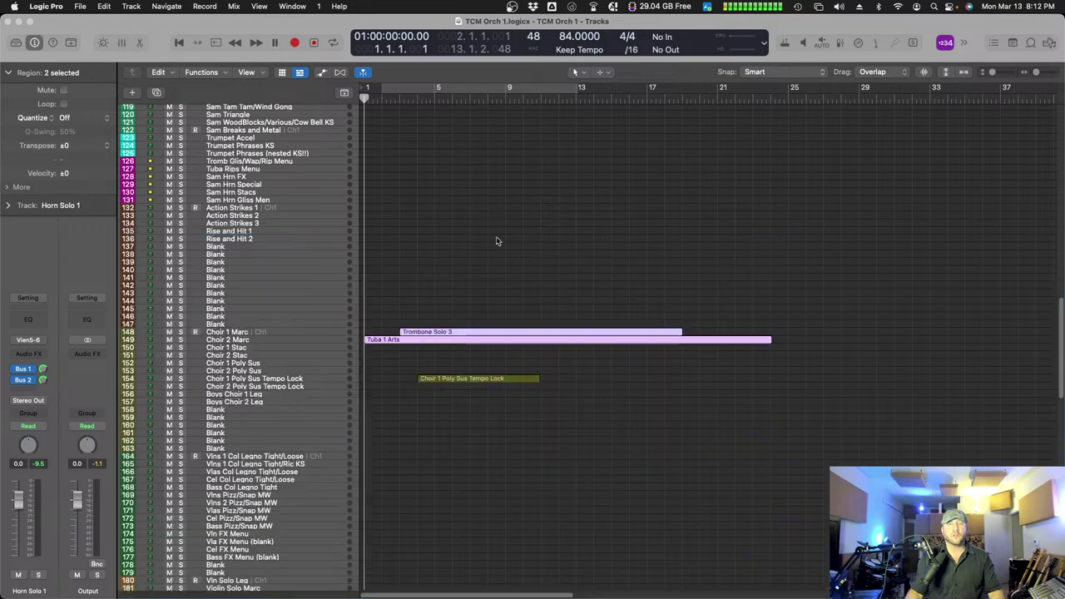
- Examine the held notes and low keyswitch notes in the Choir 1 Poly Sus Tempo Lock region, and play the piece from the start
{"action": "left_click", "coordinate": [472, 395]}
{"action": "double_click", "coordinate": [467, 380]}
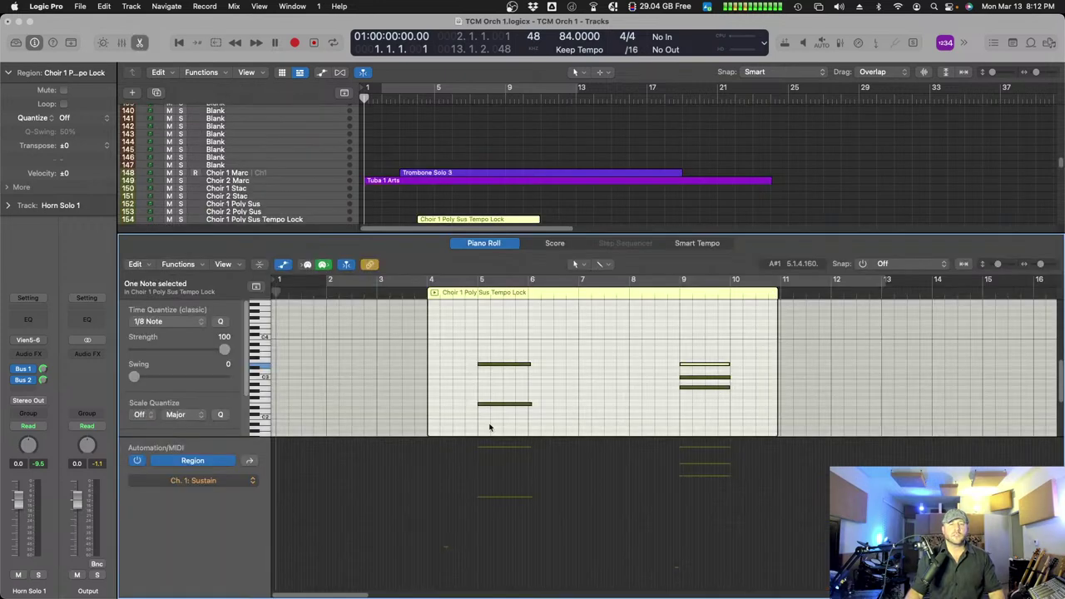
{"action": "scroll", "coordinate": [616, 404], "scroll_direction": "down", "scroll_amount": 5}
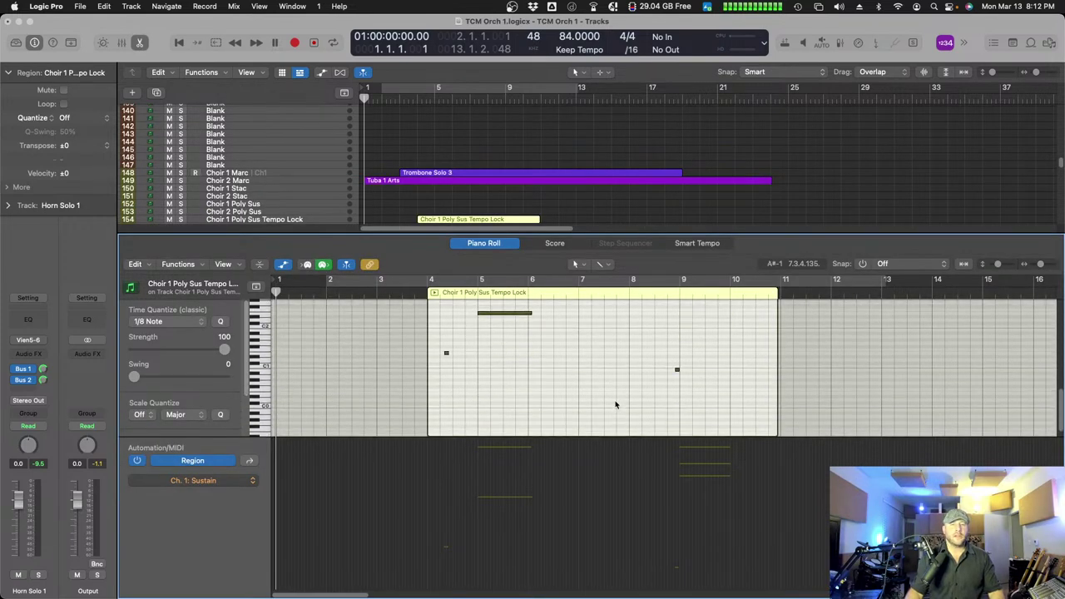
{"action": "scroll", "coordinate": [616, 405], "scroll_direction": "up", "scroll_amount": 2}
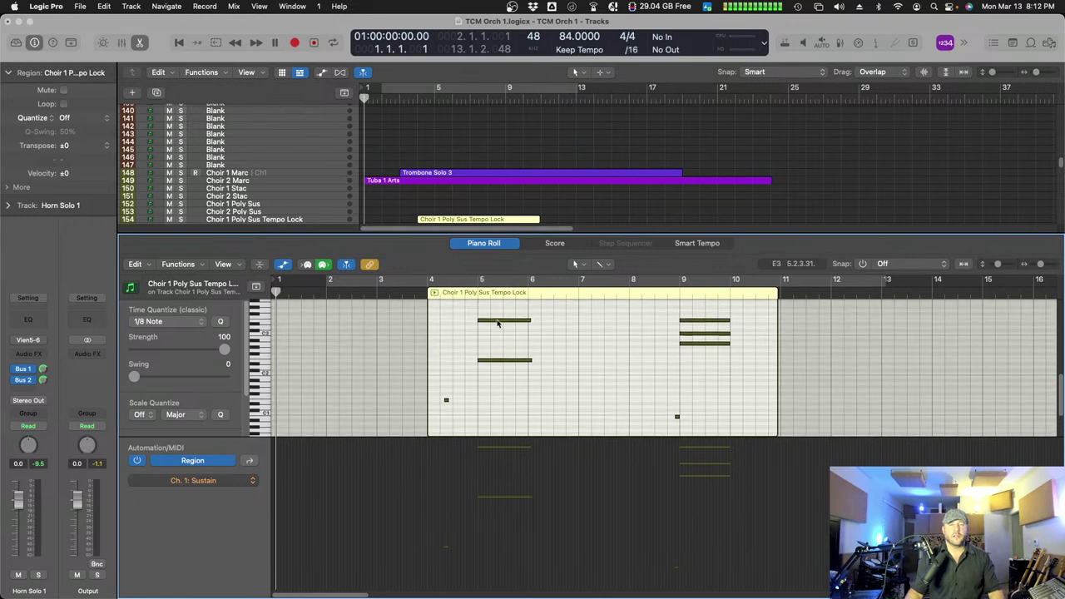
{"action": "scroll", "coordinate": [679, 358], "scroll_direction": "up", "scroll_amount": 1}
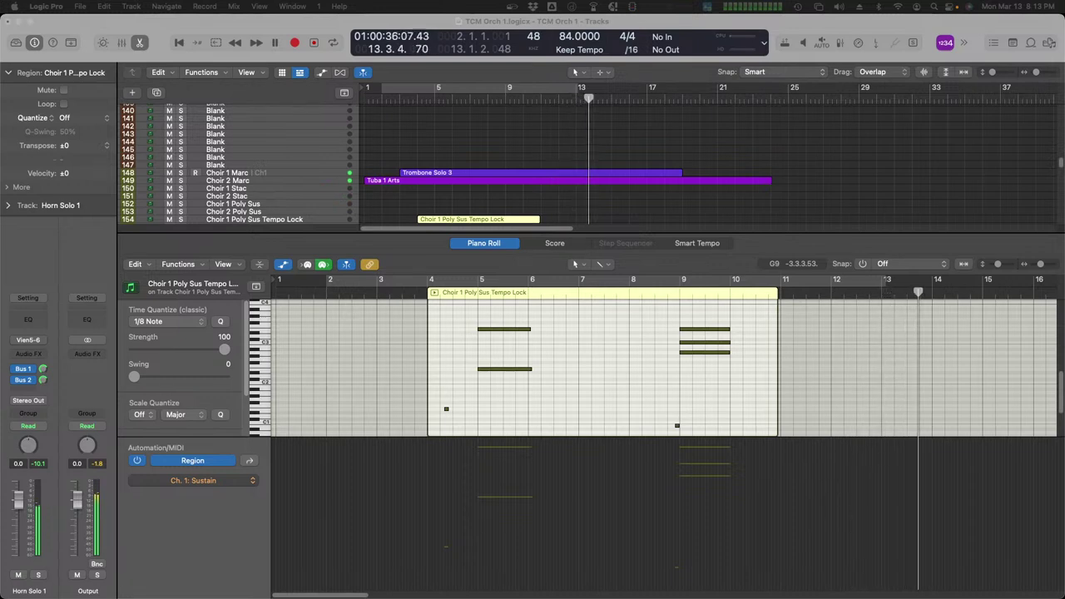
{"action": "key", "text": "Tab"}
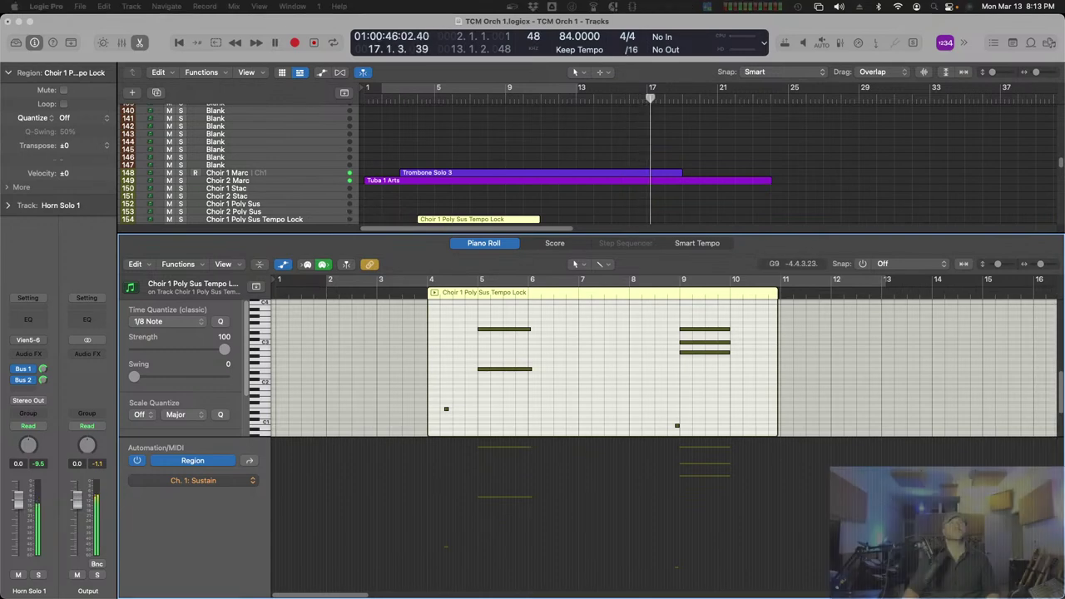
{"action": "left_click", "coordinate": [442, 221]}
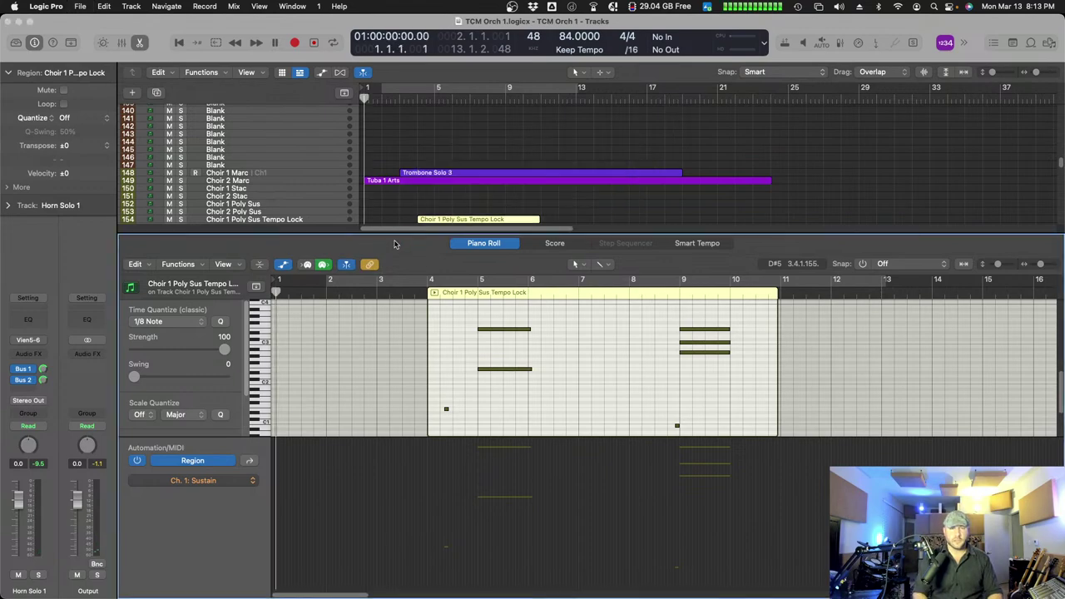
{"action": "left_click", "coordinate": [497, 249]}
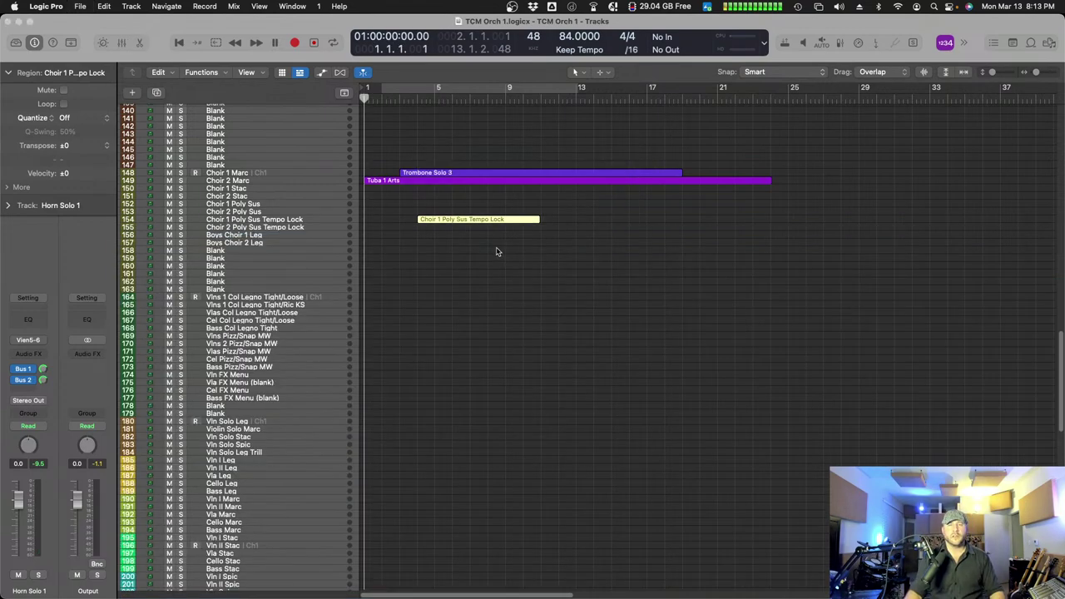
- Look through the brass, percussion and choir tracks while playing the arrangement from bar 1
{"action": "scroll", "coordinate": [518, 273], "scroll_direction": "up", "scroll_amount": 10}
{"action": "scroll", "coordinate": [516, 319], "scroll_direction": "down", "scroll_amount": 10}
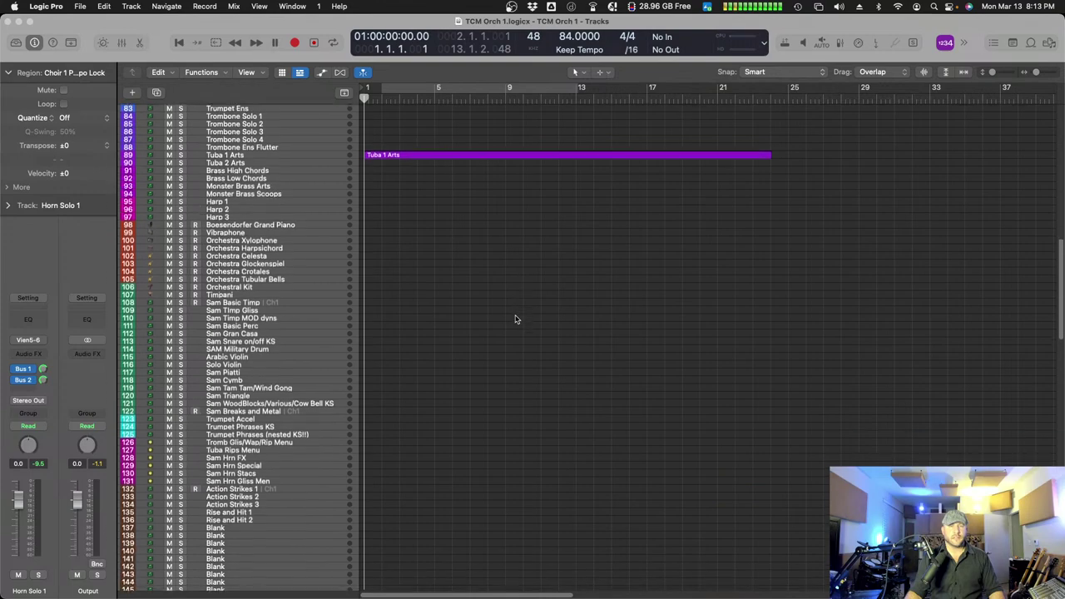
{"action": "scroll", "coordinate": [517, 299], "scroll_direction": "up", "scroll_amount": 4}
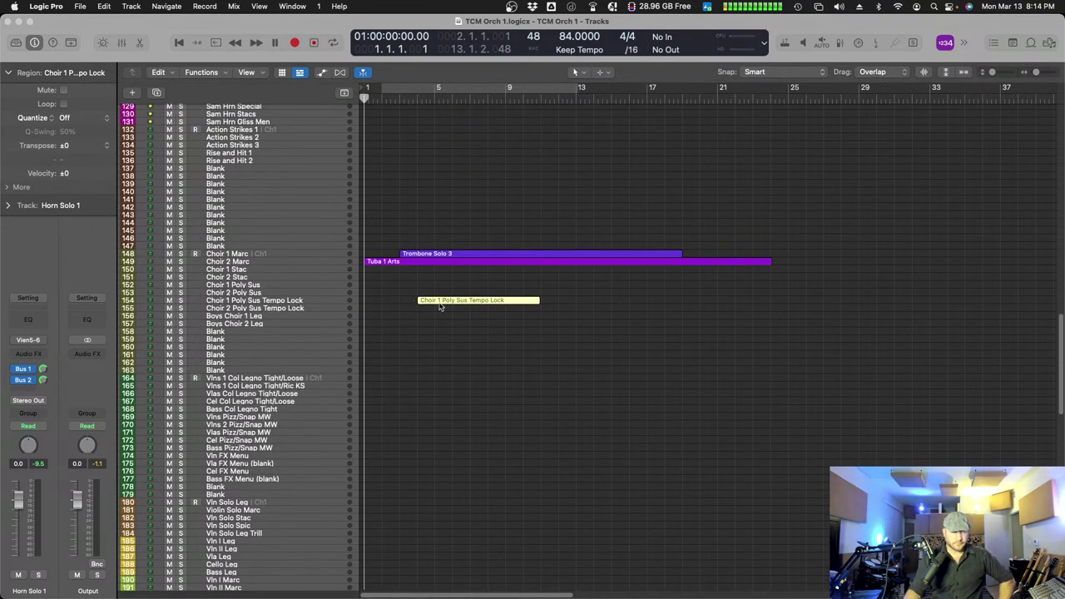
{"action": "scroll", "coordinate": [441, 307], "scroll_direction": "down", "scroll_amount": 2}
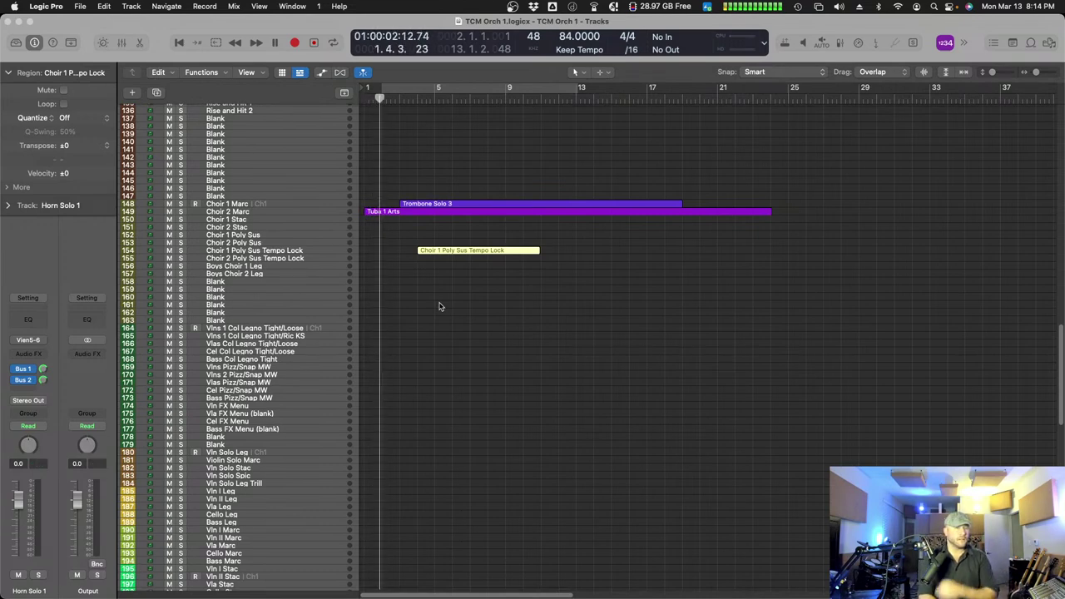
{"action": "scroll", "coordinate": [439, 307], "scroll_direction": "up", "scroll_amount": 12}
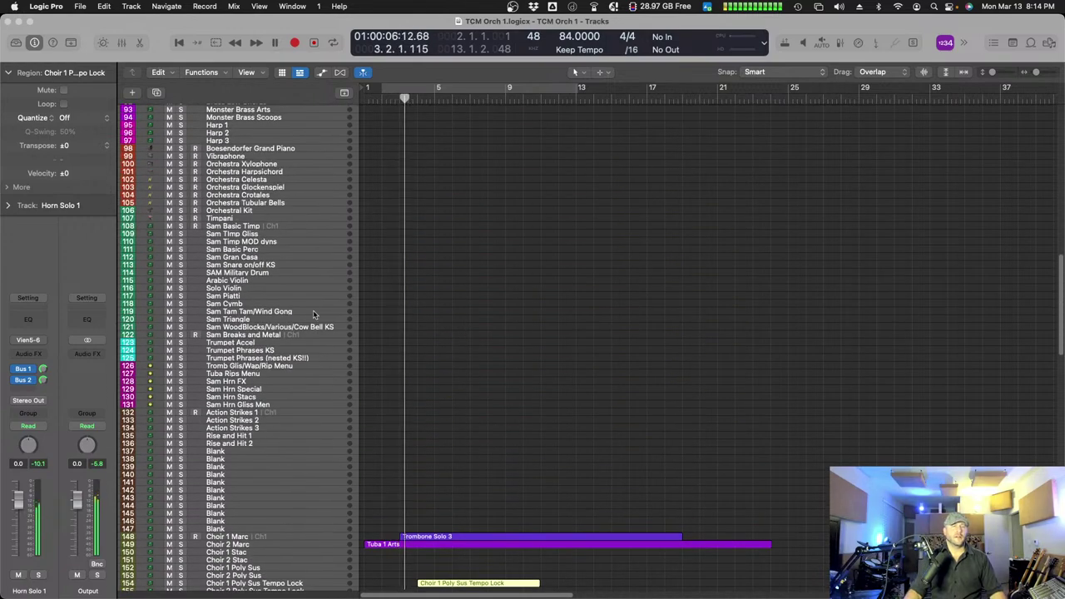
- Select the Timpani track and try it against the arrangement, replaying from the start
{"action": "scroll", "coordinate": [285, 239], "scroll_direction": "up", "scroll_amount": 1}
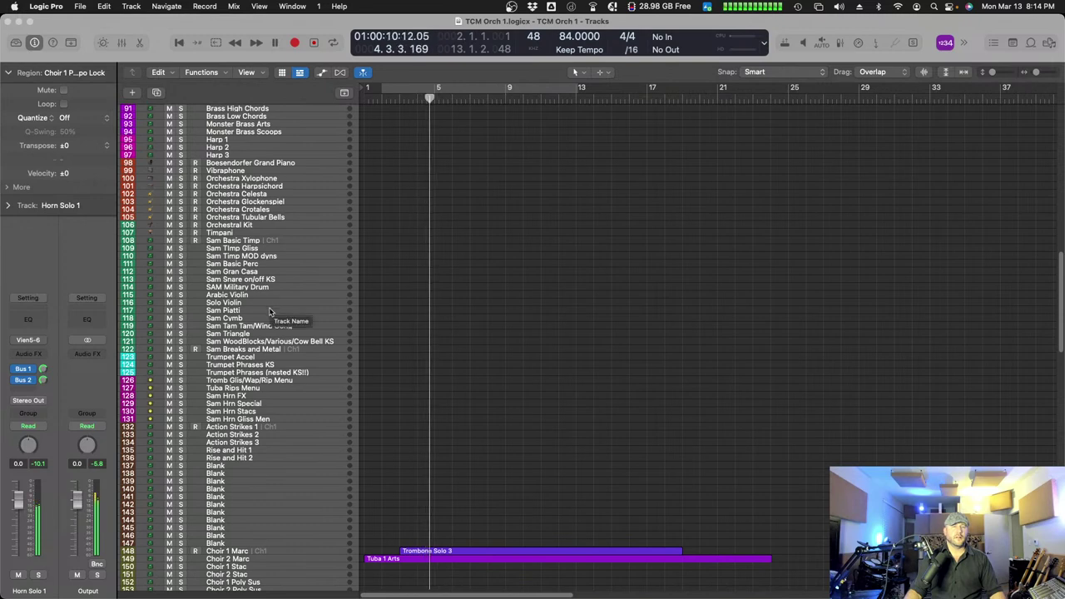
{"action": "scroll", "coordinate": [287, 311], "scroll_direction": "up", "scroll_amount": 1}
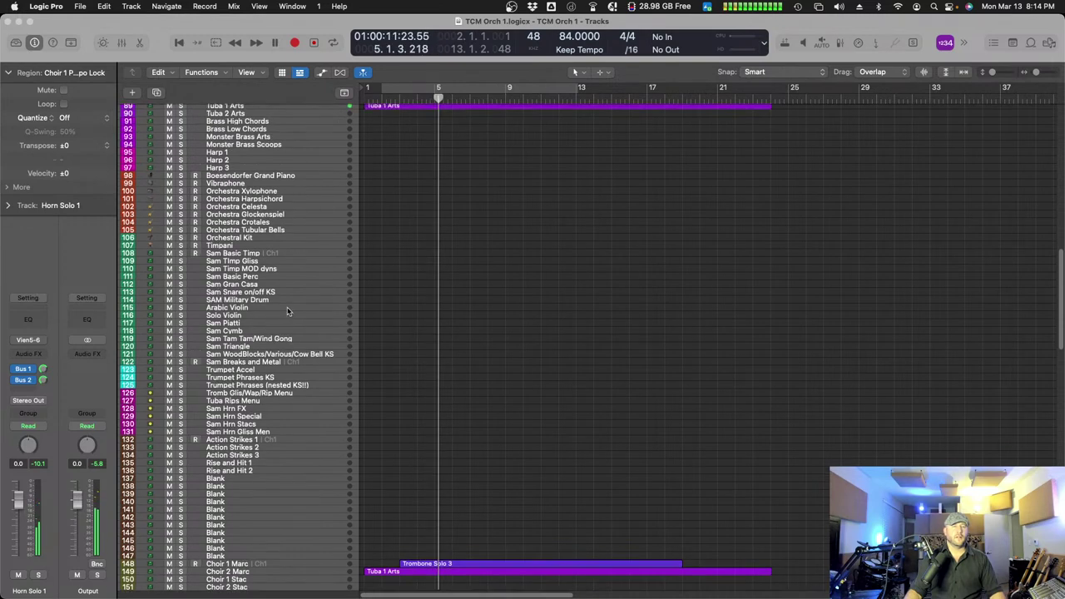
{"action": "left_click", "coordinate": [290, 247]}
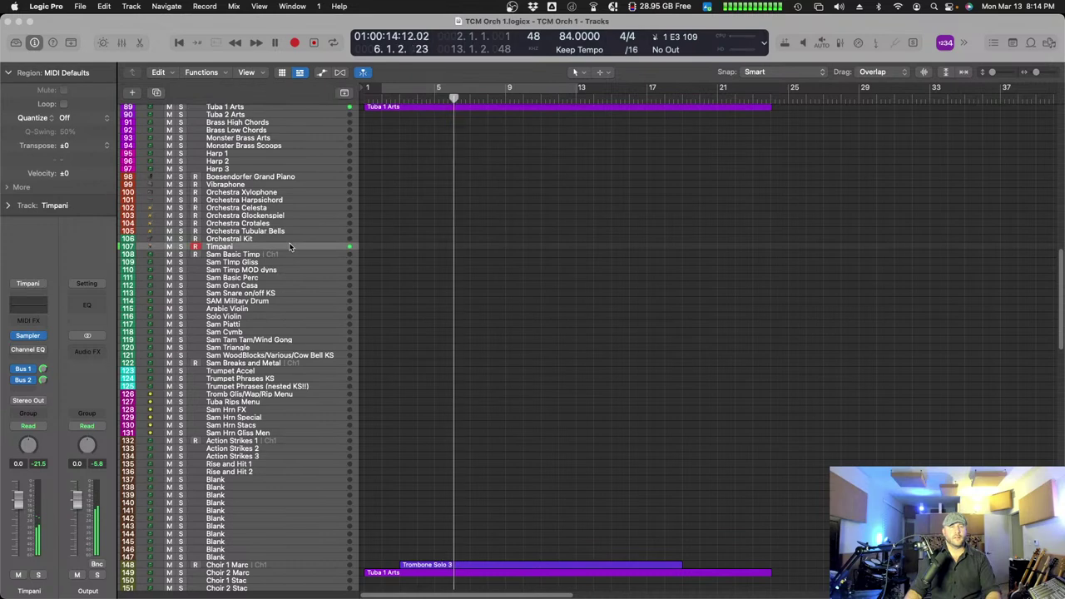
{"action": "key", "text": "space"}
{"action": "key", "text": "space"}
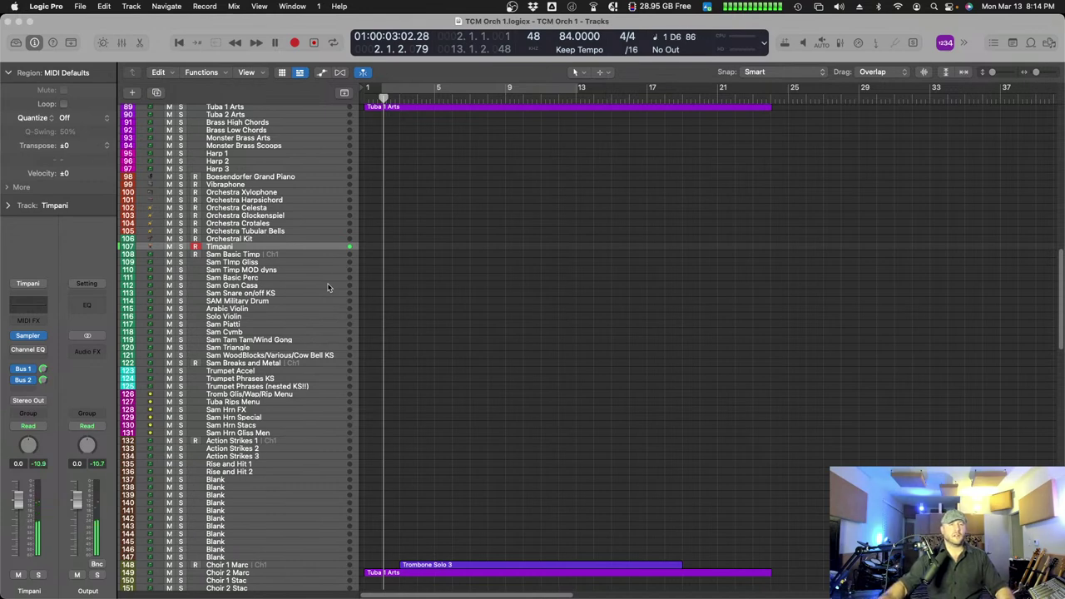
- Select the Sam Basic Timp track, record a low keyswitch and a held timpani note from bar 1, and open the region for note editing
{"action": "key", "text": "Down"}
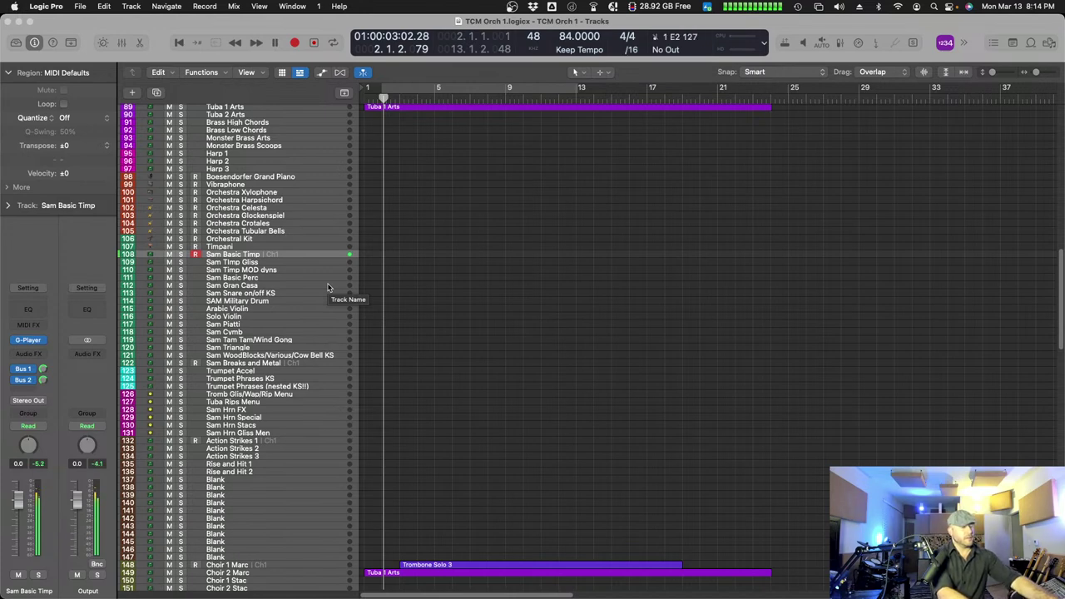
{"action": "key", "text": "Return"}
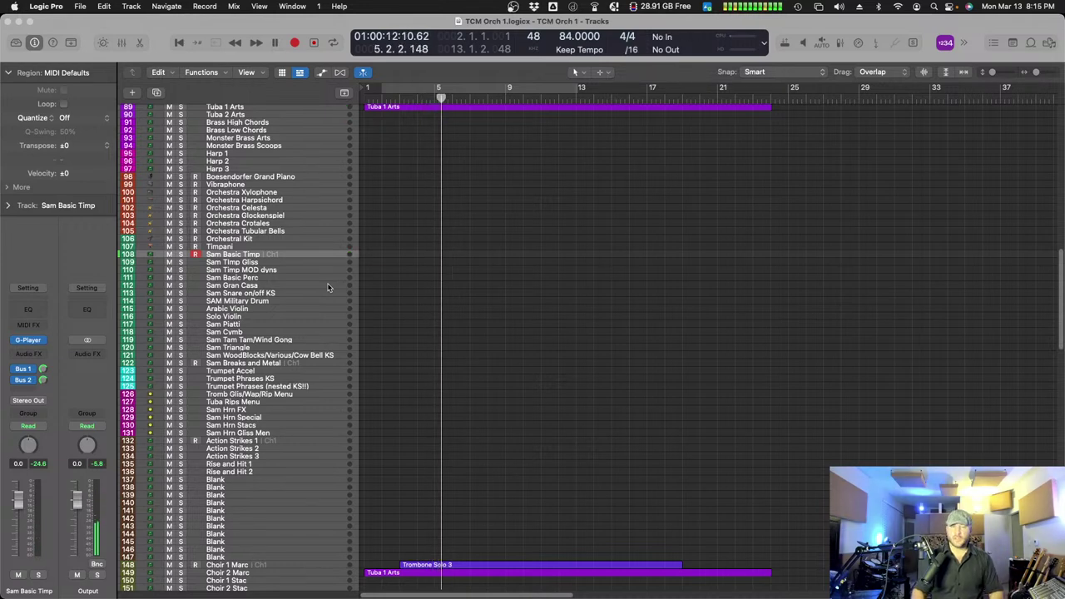
{"action": "double_click", "coordinate": [429, 256]}
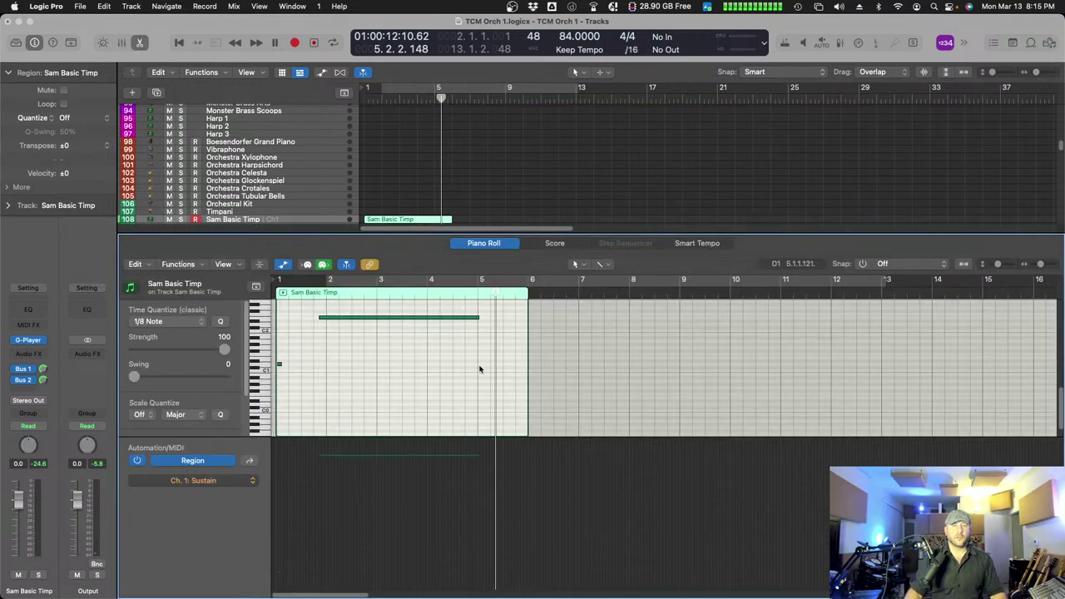
- Move the low keyswitch note to just after beat 3 of bar 1, and replace the held timpani note with a newly recorded take
{"action": "left_click_drag", "start_coordinate": [323, 353], "coordinate": [325, 354]}
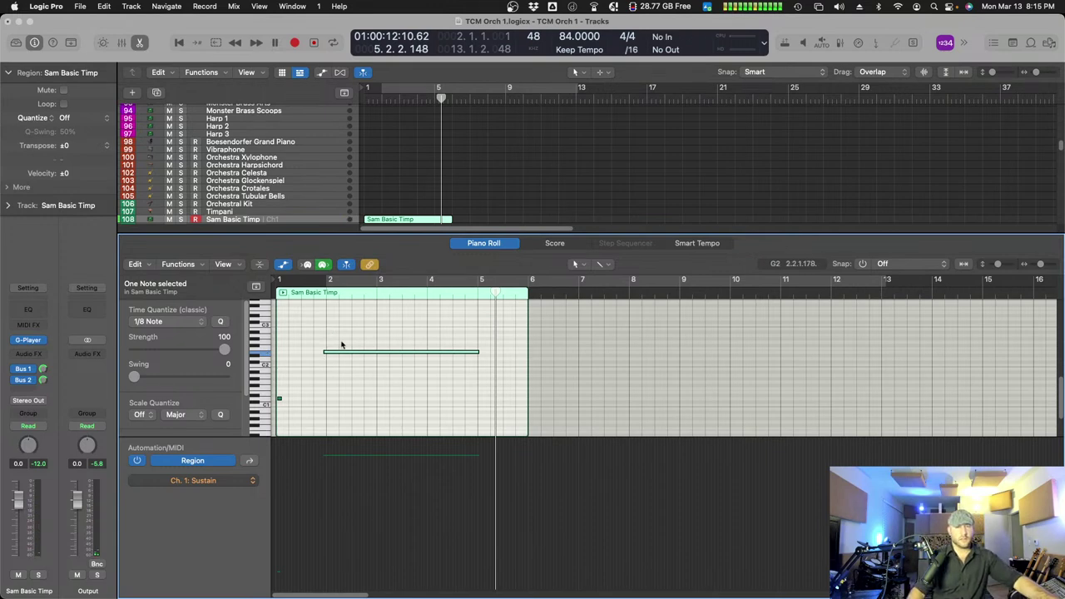
{"action": "left_click_drag", "start_coordinate": [279, 401], "coordinate": [307, 398]}
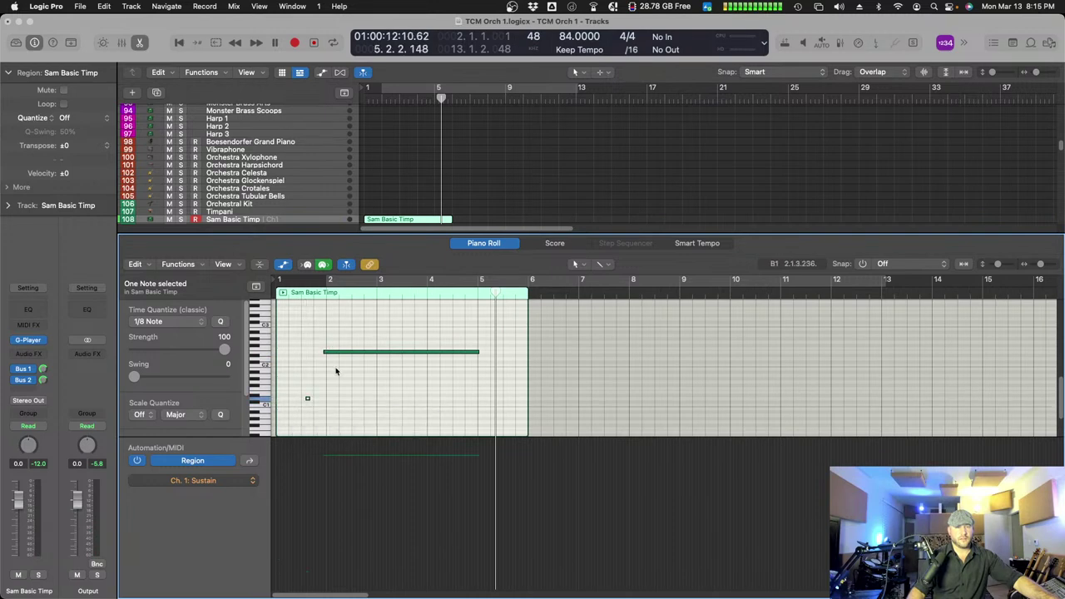
{"action": "left_click_drag", "start_coordinate": [325, 356], "coordinate": [318, 360]}
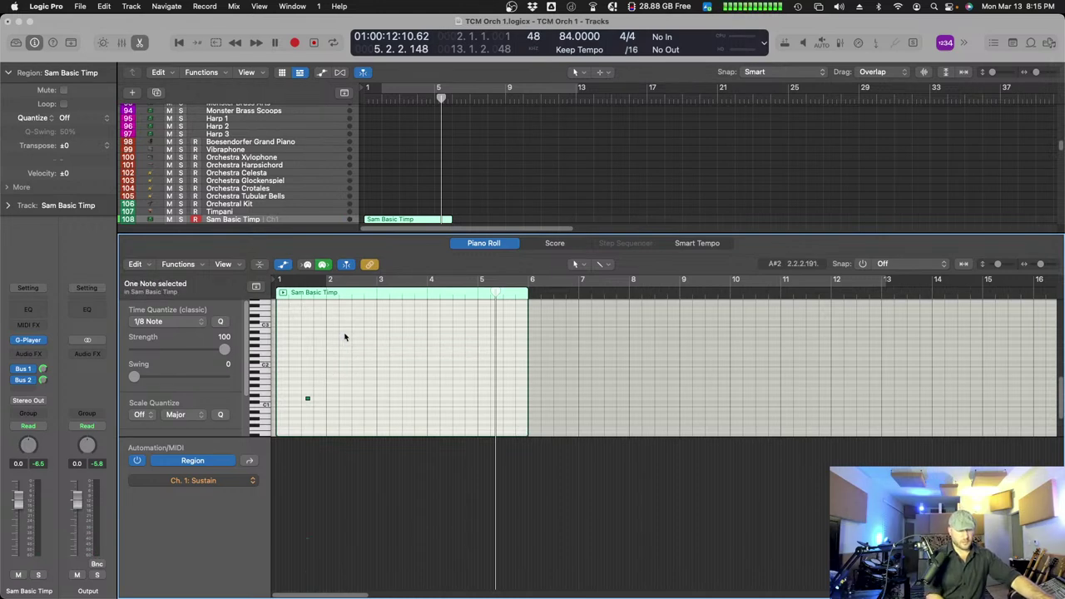
{"action": "key", "text": "Return"}
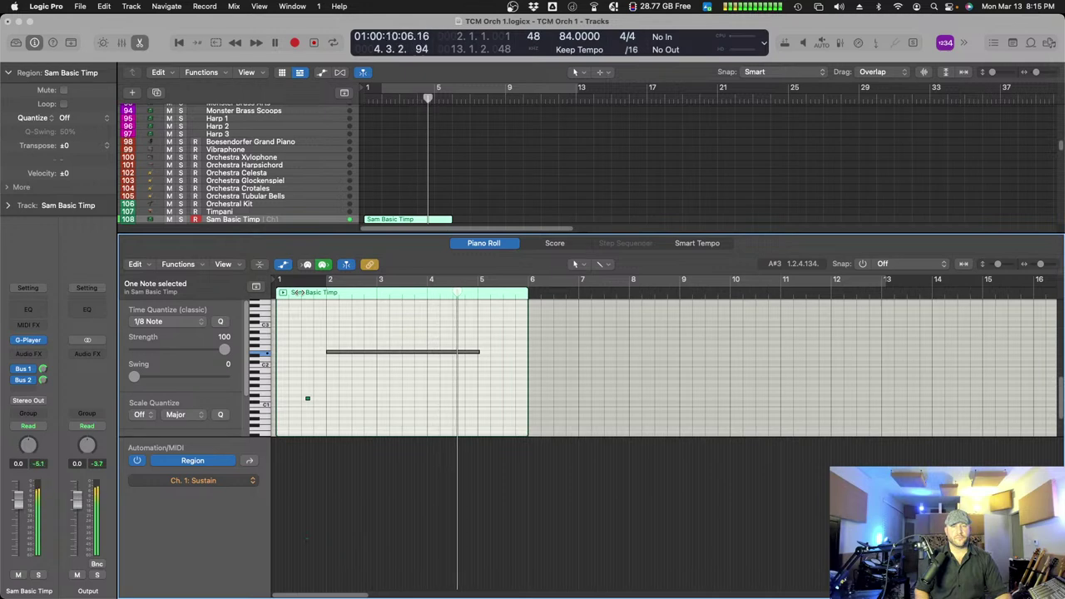
{"action": "left_click", "coordinate": [298, 292]}
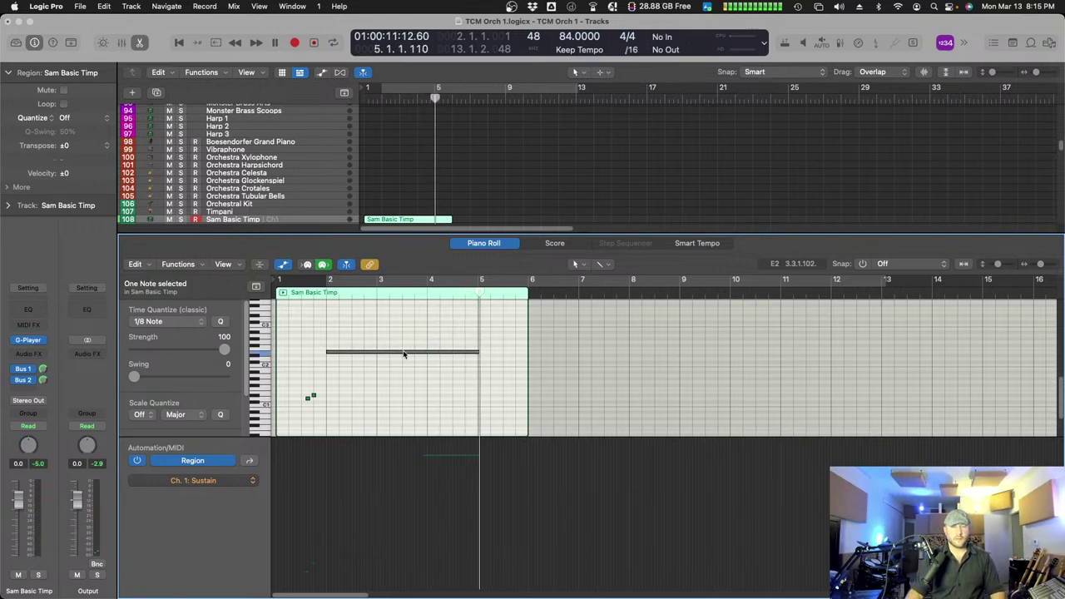
- Shift the held E2 timpani note later to just after beat 2 of bar 4 and lower its velocity, auditioning each change
{"action": "left_click_drag", "start_coordinate": [445, 356], "coordinate": [457, 355]}
{"action": "left_click", "coordinate": [425, 297]}
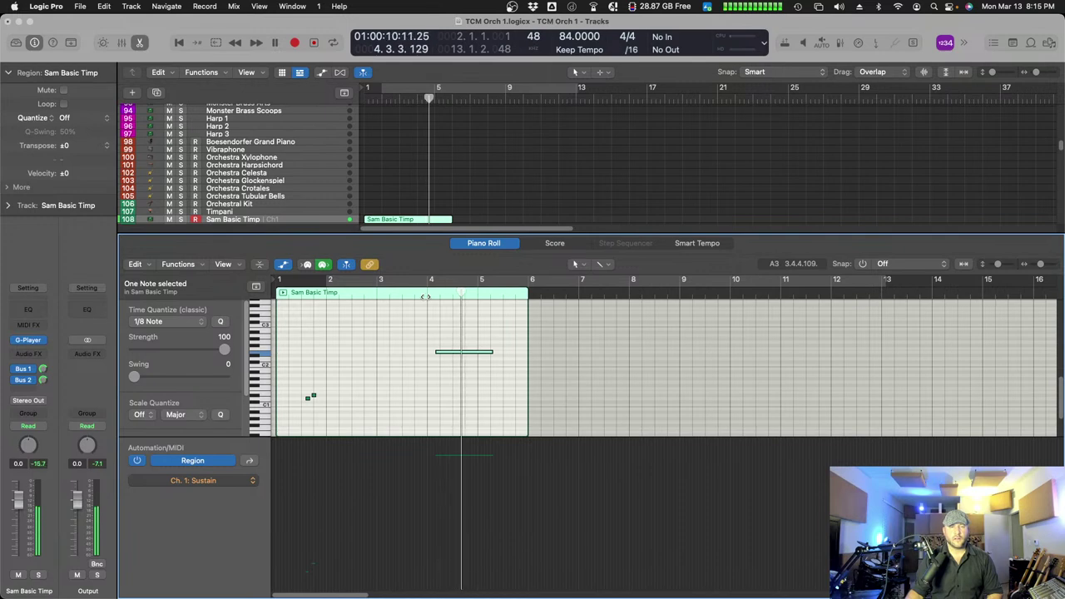
{"action": "left_click_drag", "start_coordinate": [452, 355], "coordinate": [458, 355]}
{"action": "left_click", "coordinate": [439, 295]}
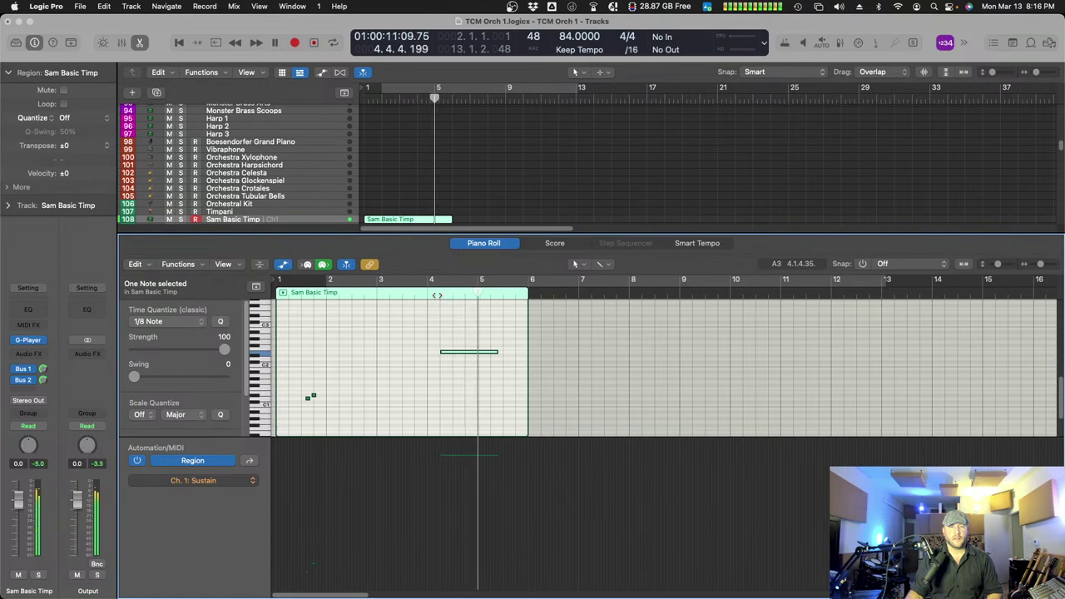
{"action": "left_click_drag", "start_coordinate": [455, 354], "coordinate": [459, 354]}
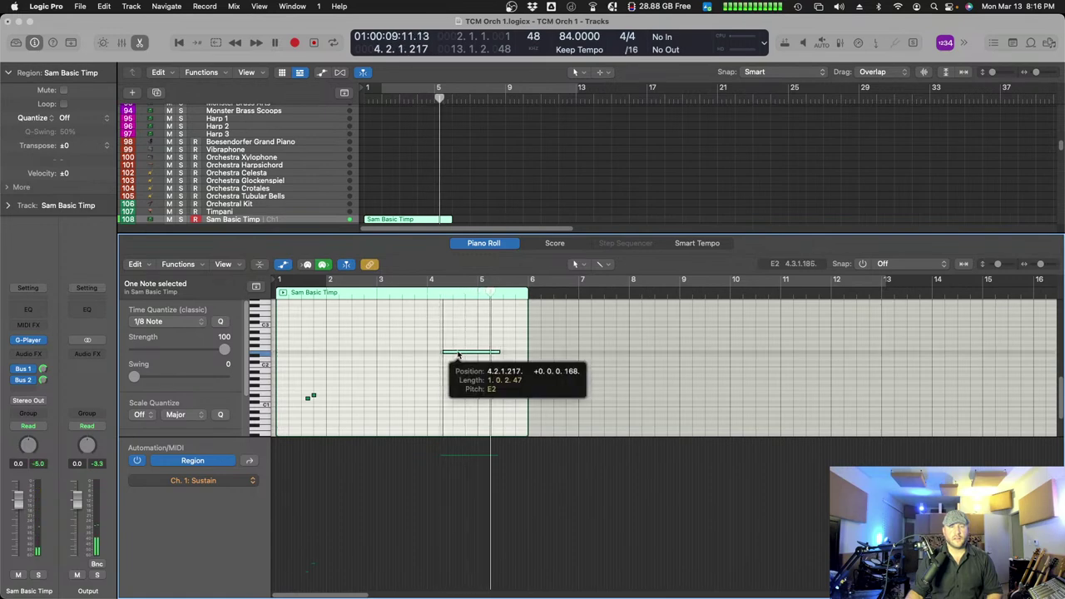
{"action": "left_click", "coordinate": [430, 294]}
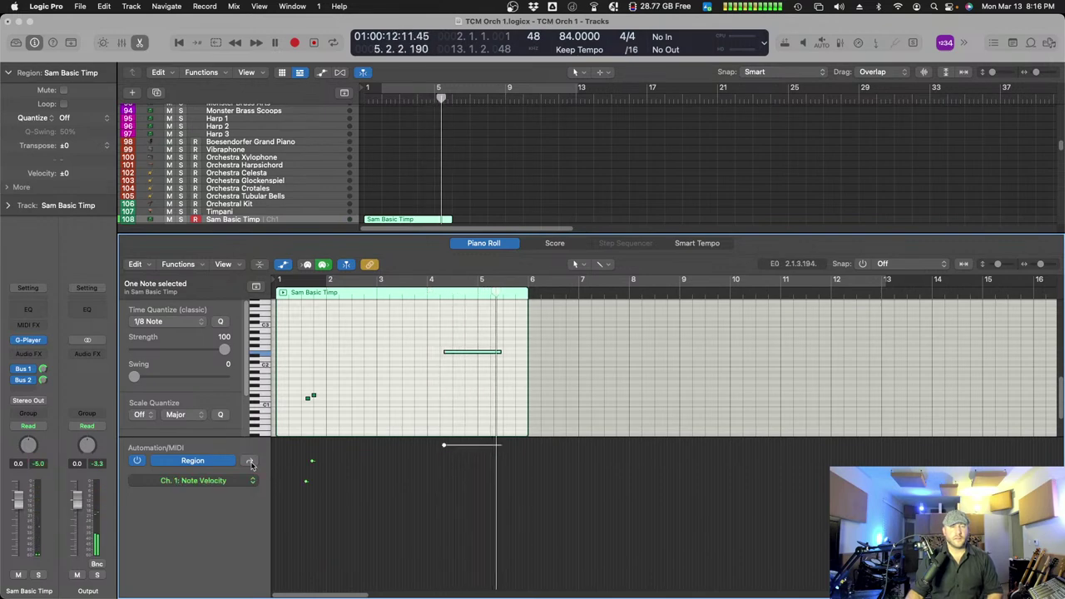
{"action": "left_click_drag", "start_coordinate": [443, 448], "coordinate": [443, 472]}
{"action": "left_click", "coordinate": [430, 296]}
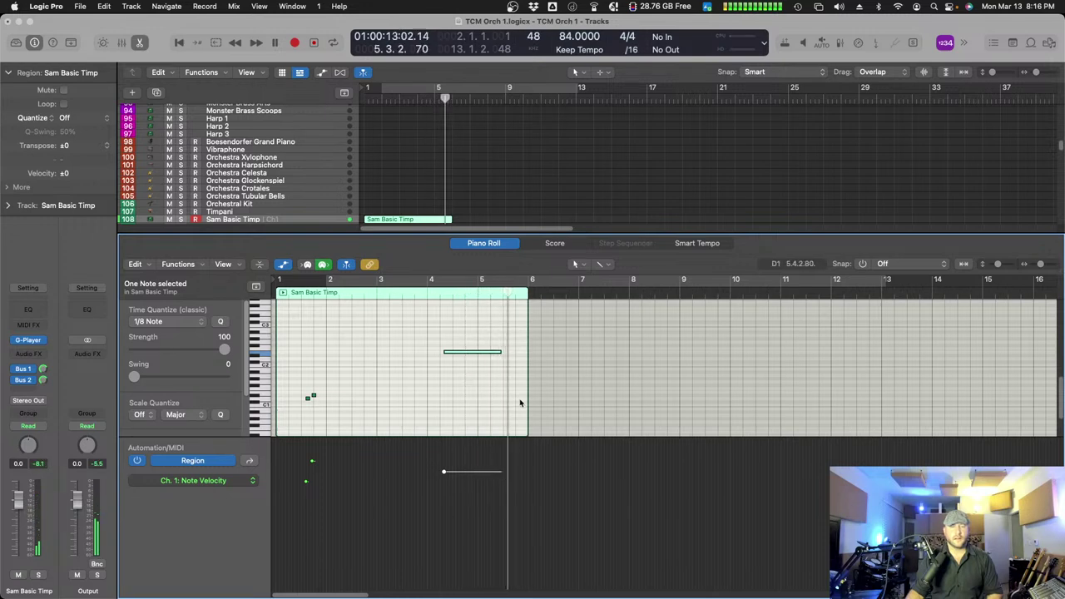
- Extend the Sam Basic Timp region to mid-bar 8 and resize the held E2 note to span from past beat 2 of bar 4 to mid-bar 6
{"action": "left_click_drag", "start_coordinate": [530, 383], "coordinate": [657, 386]}
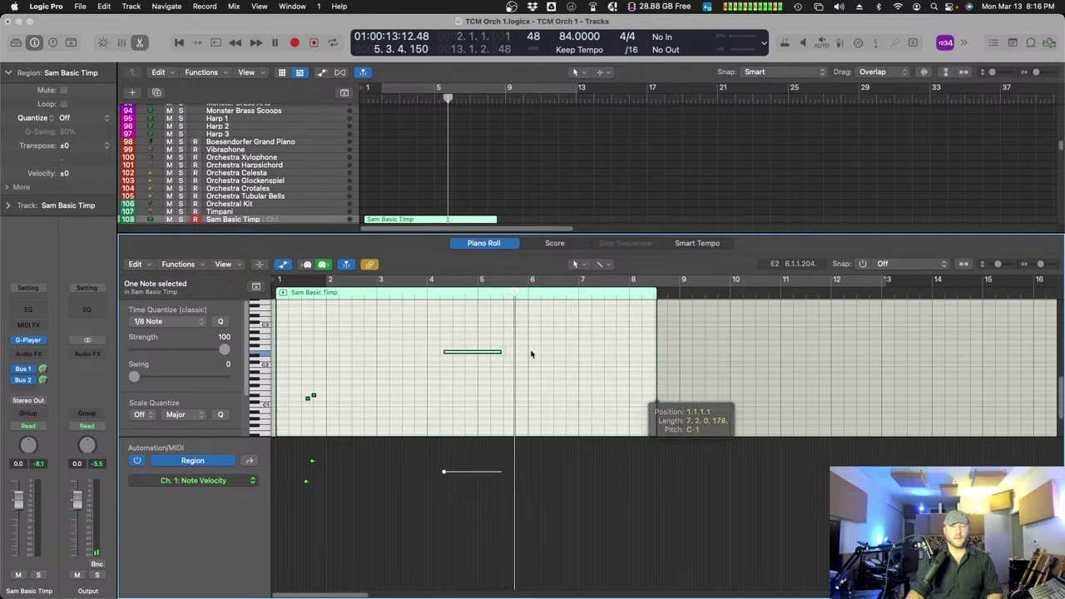
{"action": "left_click_drag", "start_coordinate": [501, 353], "coordinate": [561, 358]}
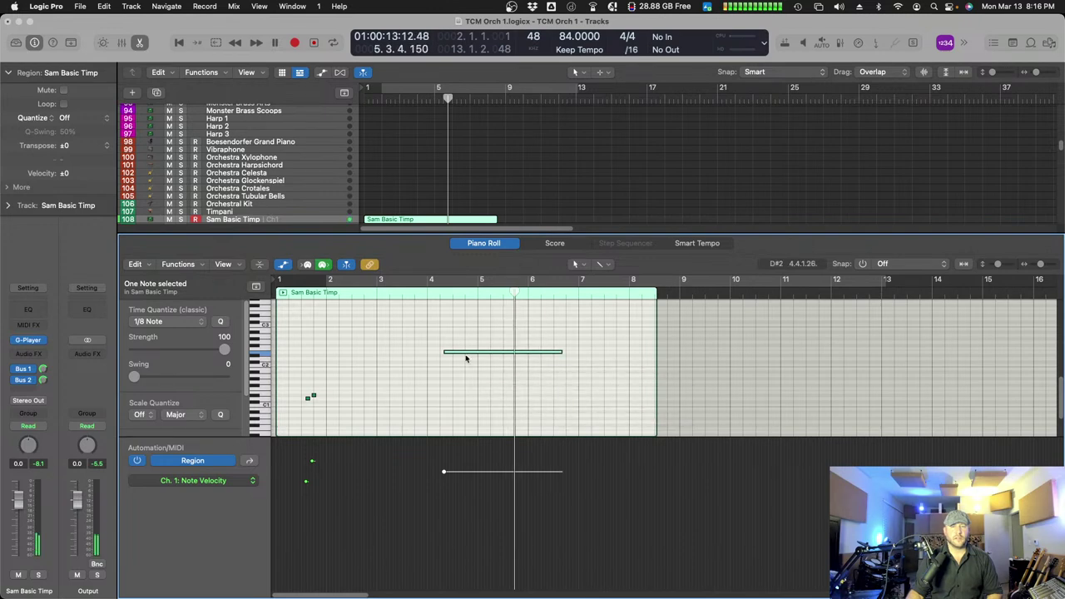
{"action": "left_click_drag", "start_coordinate": [445, 356], "coordinate": [447, 359]}
{"action": "left_click", "coordinate": [423, 298]}
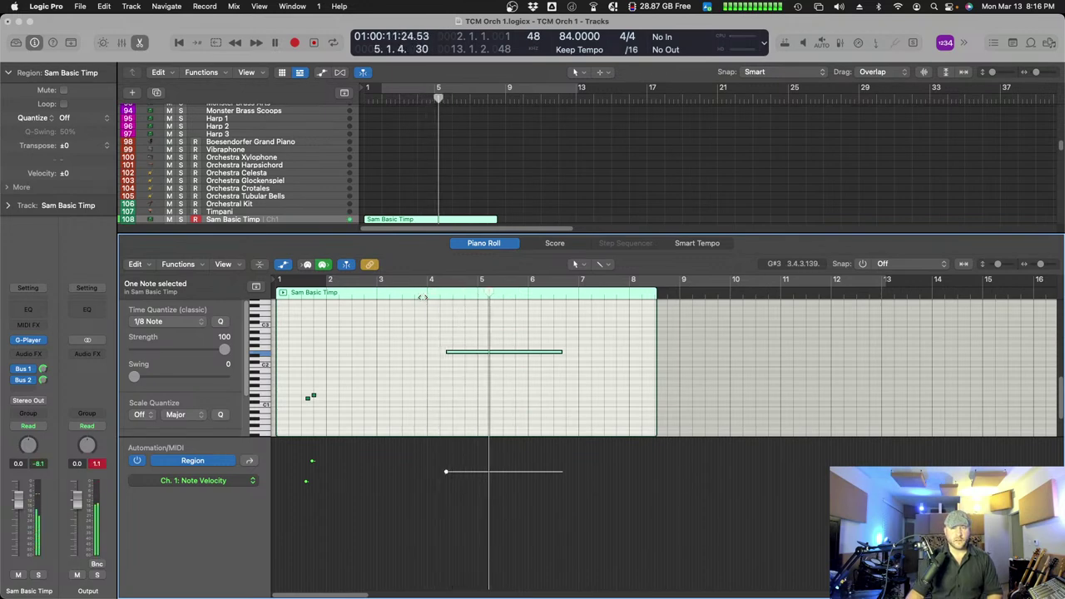
- Delete the lower short note in bar 1 and reduce the velocity of the long E2 note starting in bar 4
{"action": "left_click", "coordinate": [308, 398]}
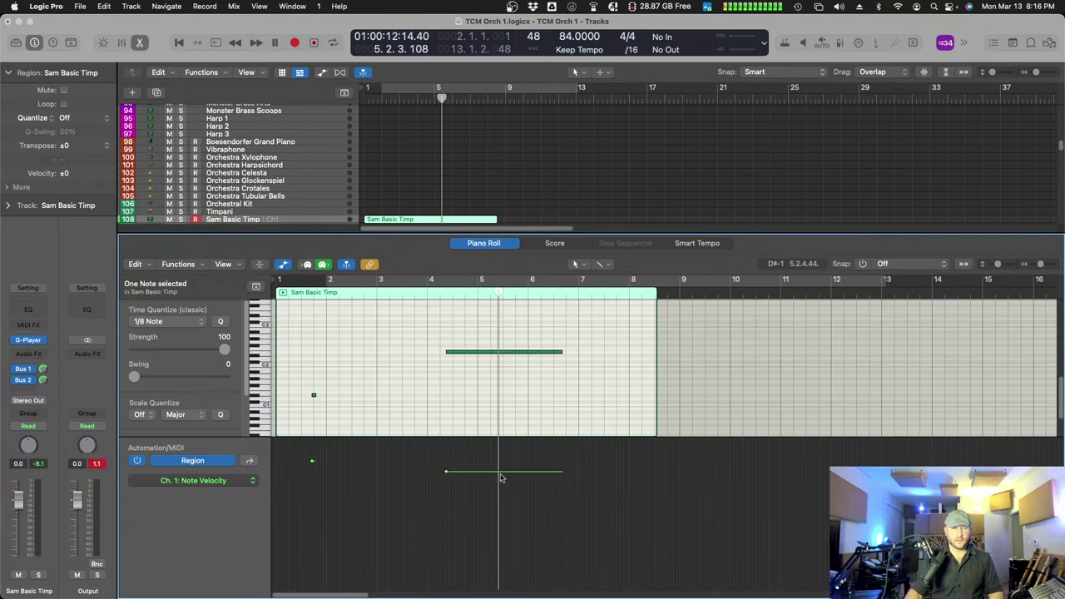
{"action": "left_click", "coordinate": [449, 352]}
{"action": "left_click_drag", "start_coordinate": [449, 352], "coordinate": [449, 366]}
{"action": "left_click", "coordinate": [432, 349]}
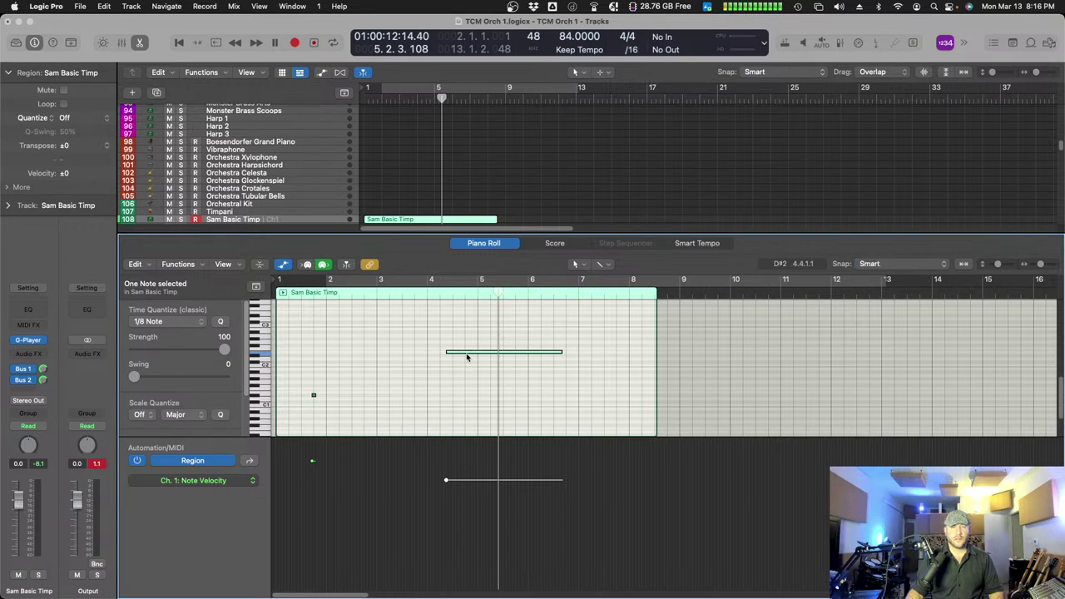
{"action": "left_click_drag", "start_coordinate": [468, 354], "coordinate": [467, 344]}
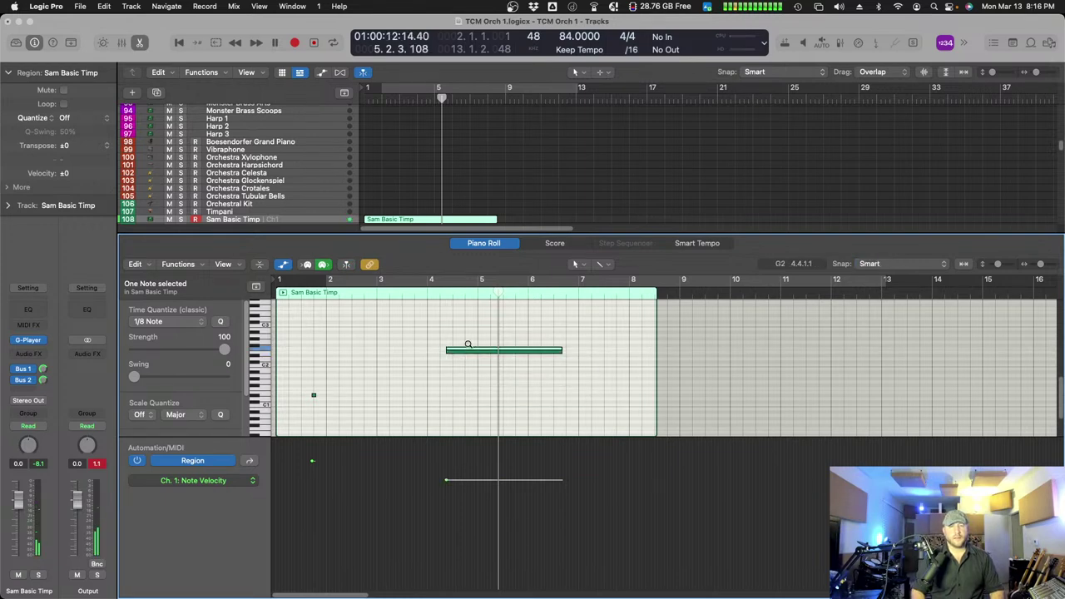
- Extend the Sam Basic Timp region to bar 14, copy the long E2 note to bar 8 and play it back
{"action": "left_click_drag", "start_coordinate": [657, 368], "coordinate": [940, 382]}
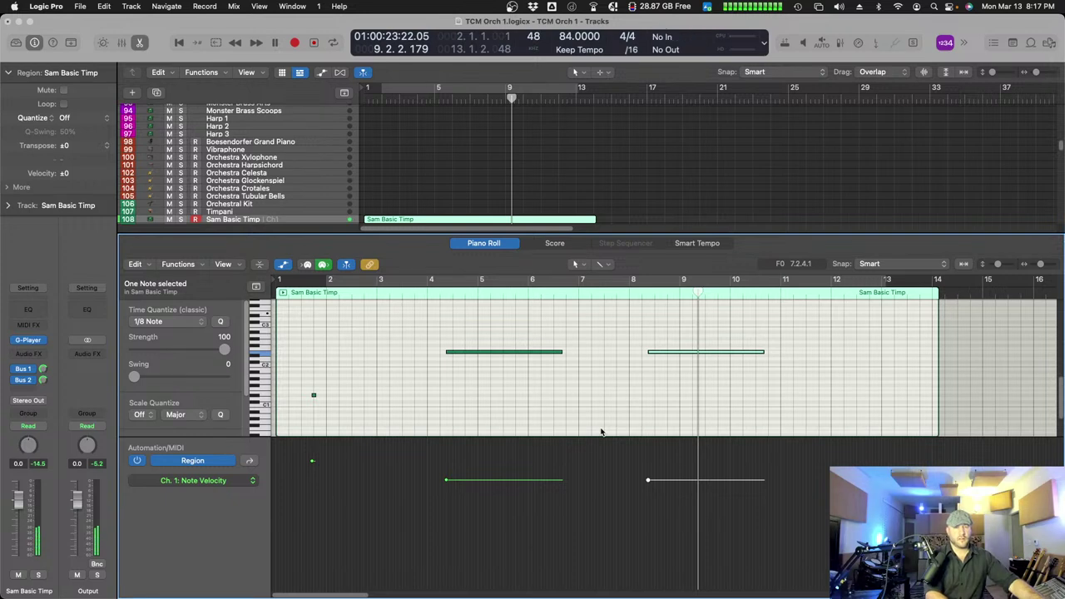
{"action": "key", "text": "Return"}
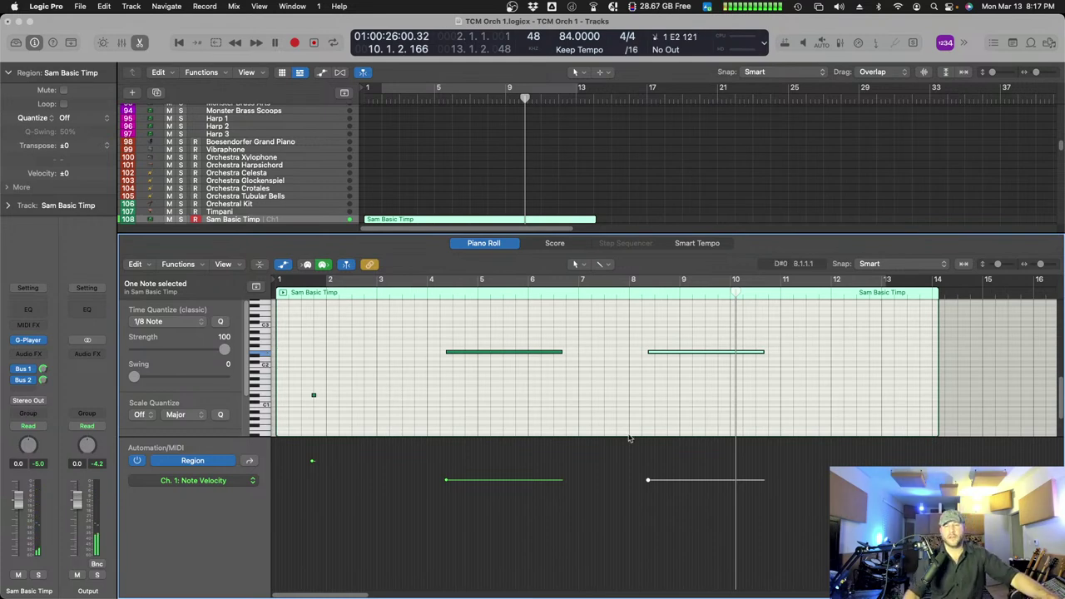
- Overdub short timpani notes between bars 9 and 11 of the Sam Basic Timp region
{"action": "left_click", "coordinate": [704, 296]}
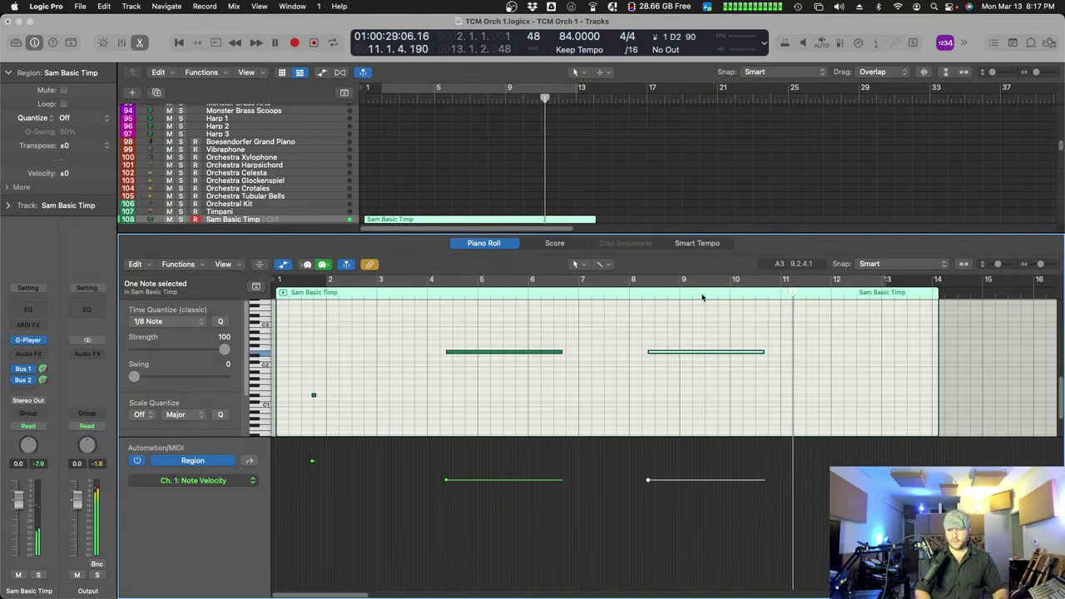
{"action": "left_click", "coordinate": [748, 353]}
{"action": "left_click_drag", "start_coordinate": [648, 339], "coordinate": [829, 388]}
{"action": "left_click", "coordinate": [772, 367]}
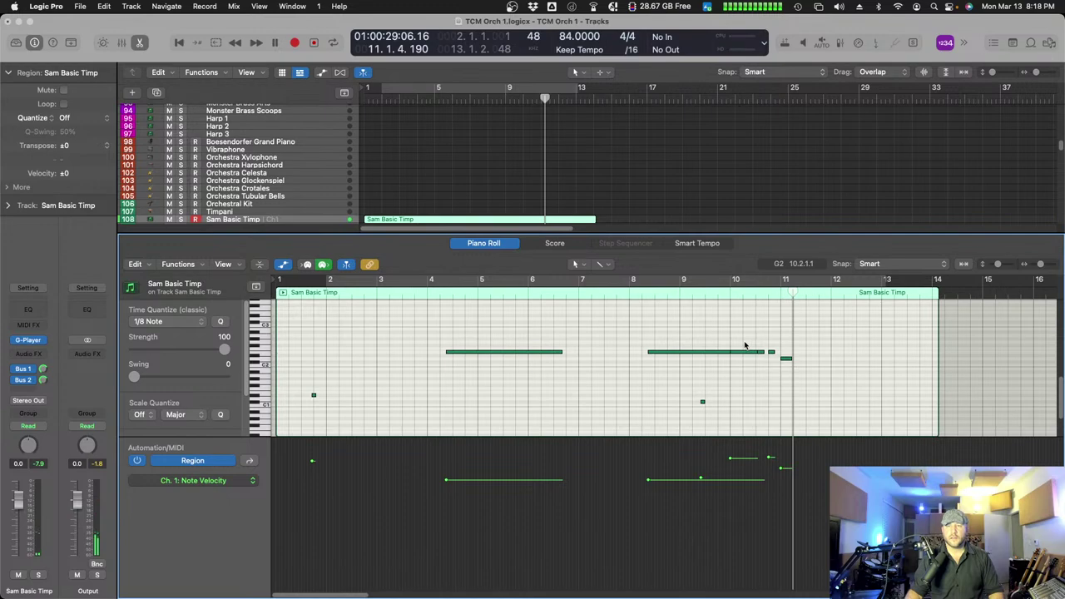
- Show the Tuba 1 Arts notes together with the Sam Basic Timp notes in the Piano Roll around bars 9 to 16
{"action": "left_click", "coordinate": [495, 243]}
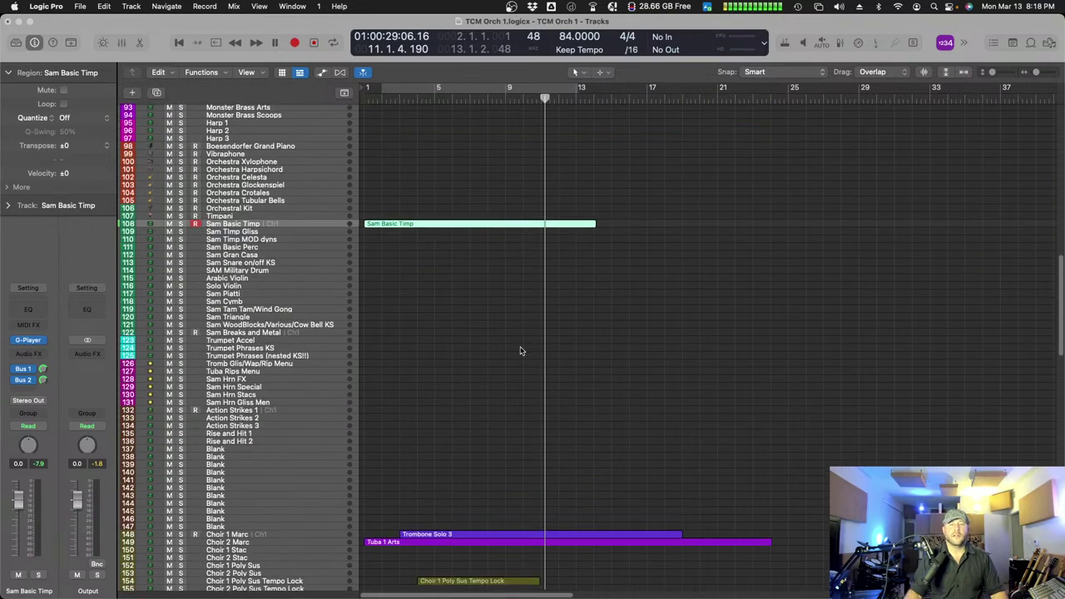
{"action": "scroll", "coordinate": [520, 332], "scroll_direction": "down", "scroll_amount": 5}
{"action": "left_click", "coordinate": [472, 367], "text": "shift"}
{"action": "key", "text": "p"}
{"action": "scroll", "coordinate": [606, 388], "scroll_direction": "right", "scroll_amount": 2}
{"action": "key", "text": "a"}
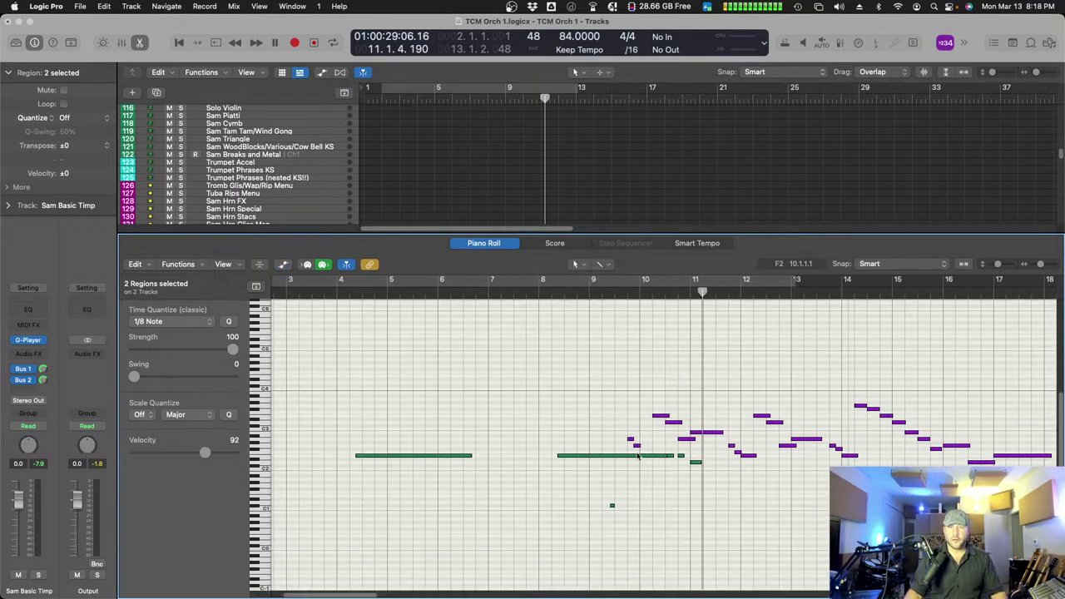
{"action": "scroll", "coordinate": [643, 513], "scroll_direction": "right", "scroll_amount": 6}
{"action": "key", "text": "super+Right"}
{"action": "key", "text": "super+Right"}
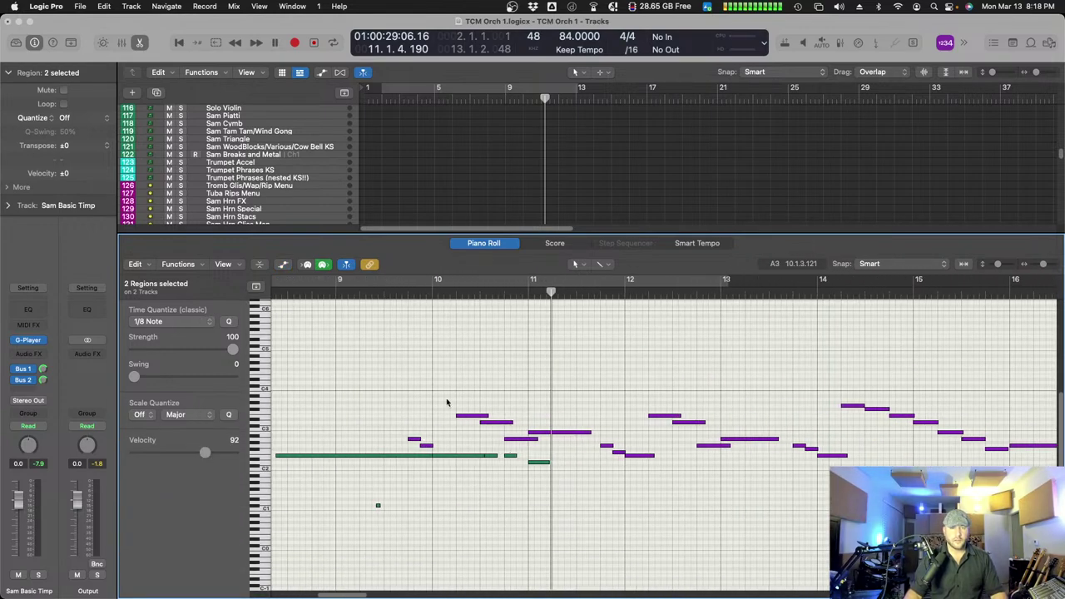
- Add a short E2 timpani note on the last eighth before bar 10 and audition it from bar 9
{"action": "left_click", "coordinate": [365, 292]}
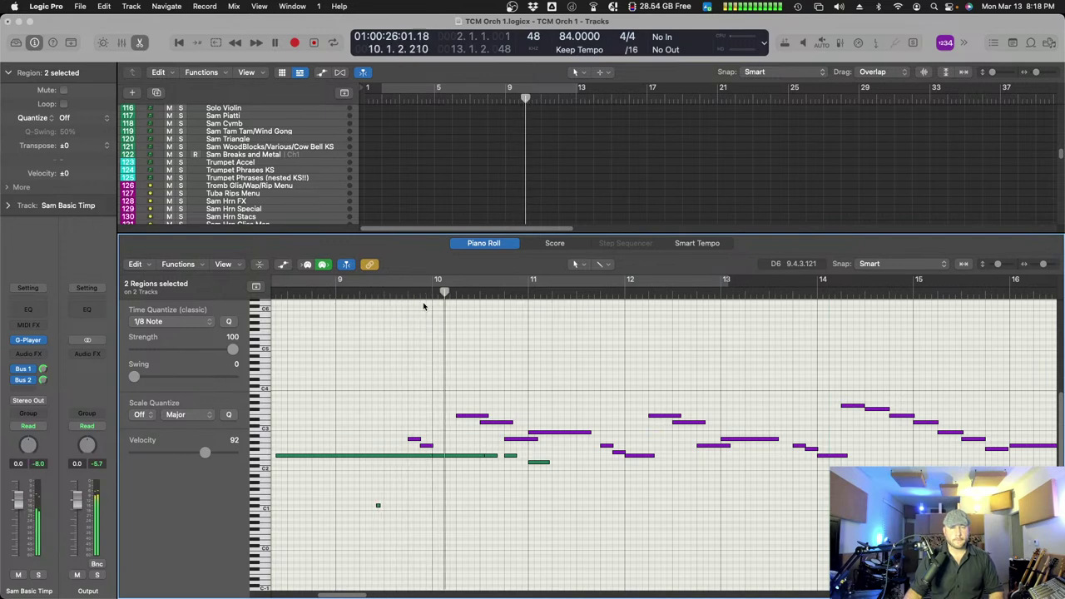
{"action": "left_click_drag", "start_coordinate": [446, 457], "coordinate": [420, 457]}
{"action": "left_click", "coordinate": [379, 292]}
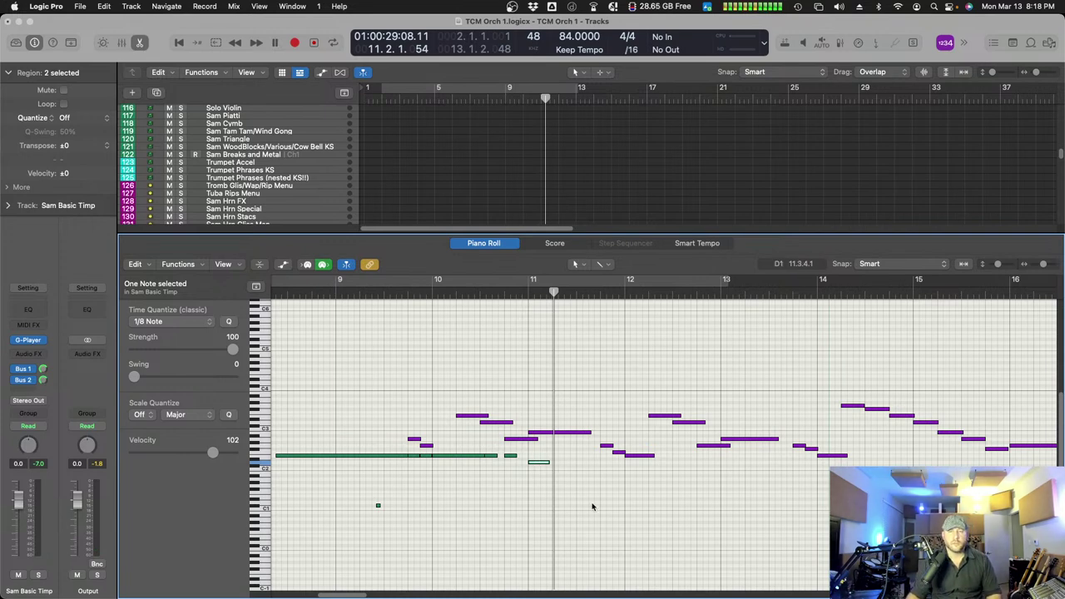
- Copy the short timpani pair to beat 4 of bars 11, 12 and 13, with single notes on the downbeats of bars 12 and 13
{"action": "left_click_drag", "start_coordinate": [520, 293], "coordinate": [727, 442]}
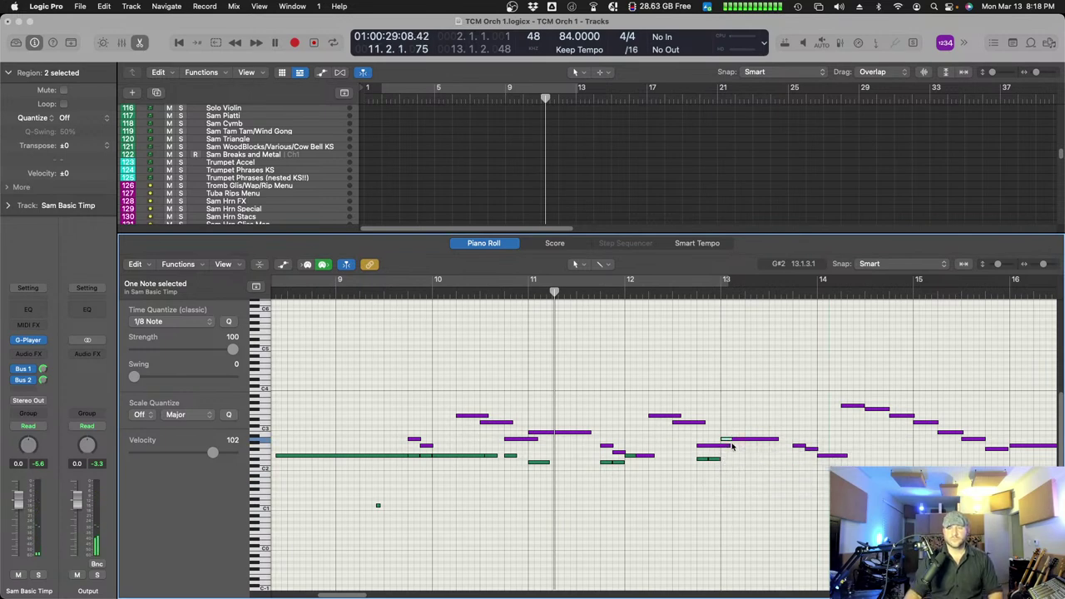
{"action": "left_click", "coordinate": [704, 461]}
{"action": "left_click_drag", "start_coordinate": [704, 461], "coordinate": [802, 463]}
{"action": "left_click", "coordinate": [803, 467]}
- Raise the timpani pairs at 12.4 and 13.4 to E2 and add a short E2 note on the downbeat of bar 14
{"action": "left_click", "coordinate": [798, 462]}
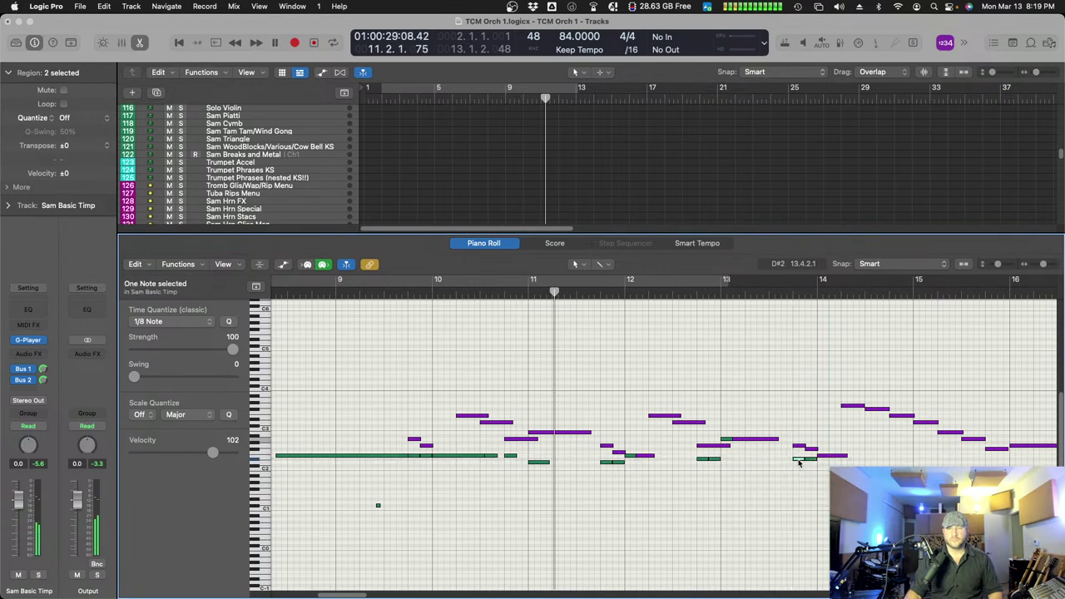
{"action": "left_click_drag", "start_coordinate": [724, 471], "coordinate": [697, 461]}
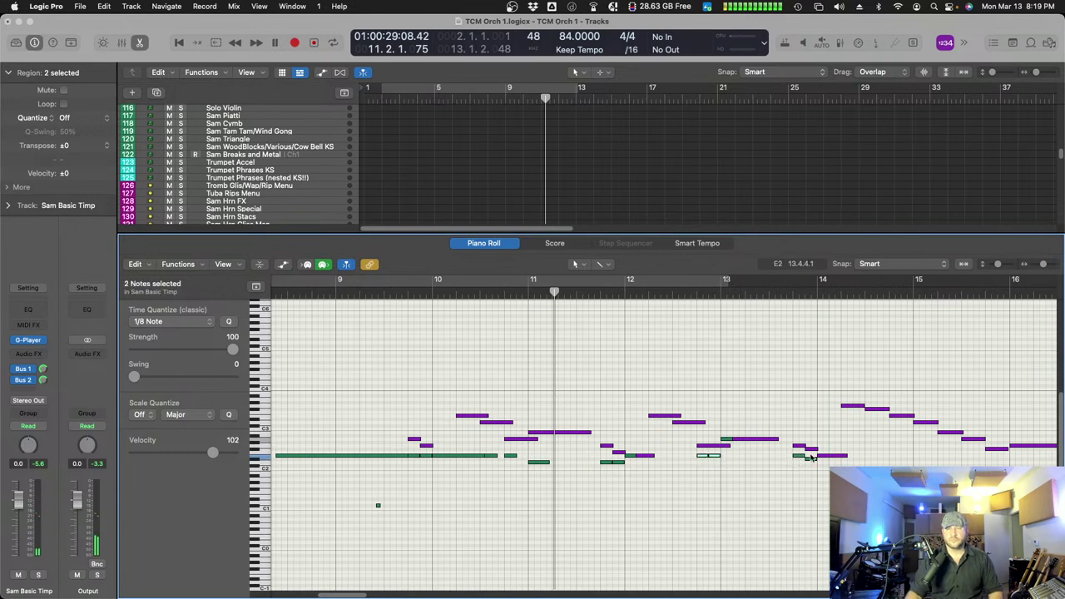
{"action": "left_click_drag", "start_coordinate": [813, 457], "coordinate": [826, 463]}
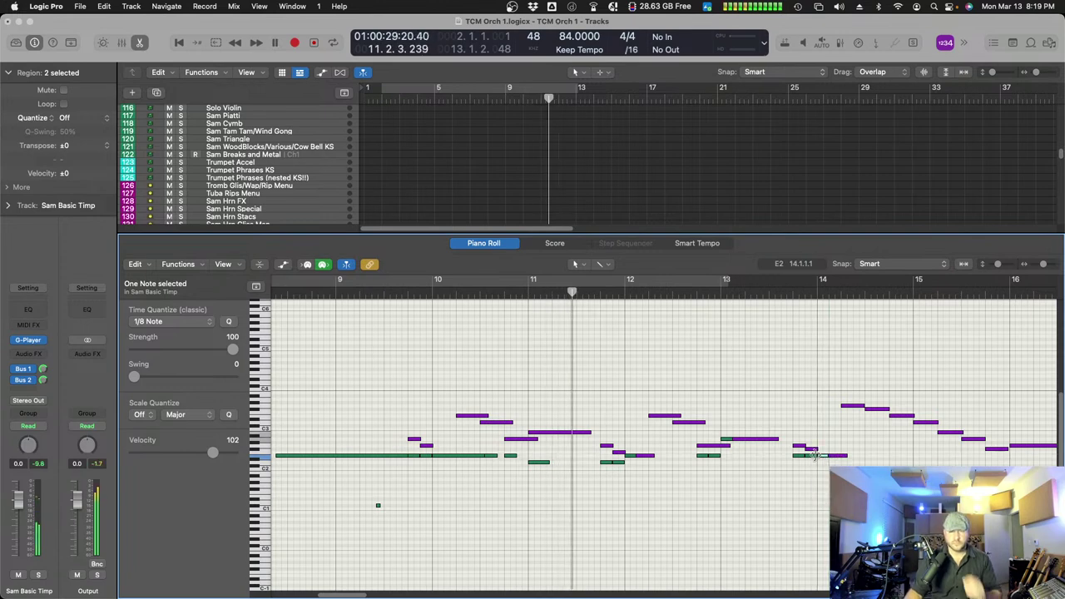
{"action": "left_click", "coordinate": [814, 456]}
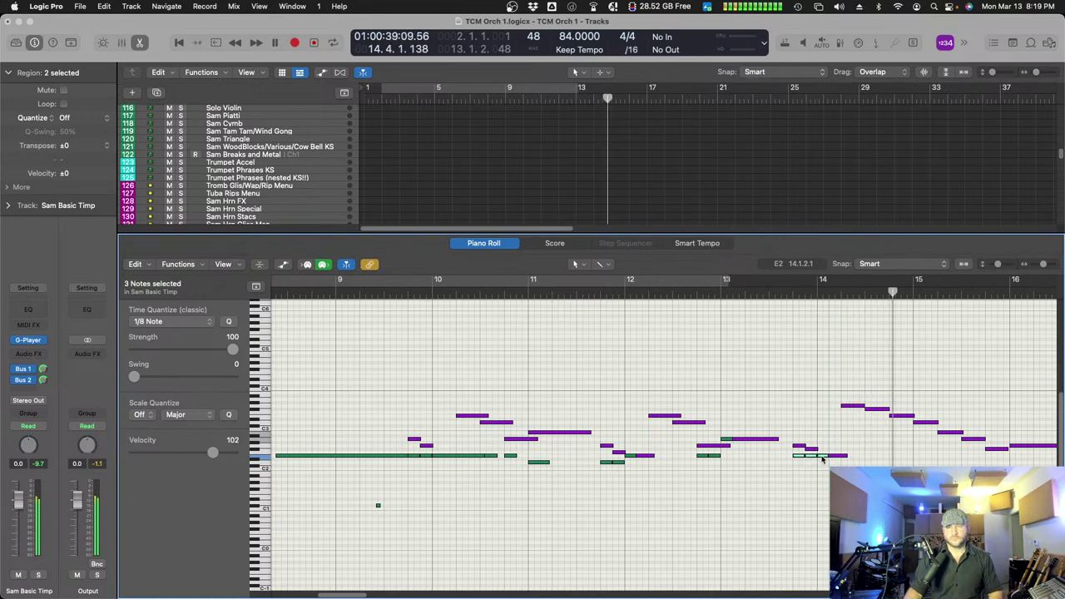
- Copy the three E2 timpani notes from 13.4 to 14.4, raise the one at 15.1 to F#2 and audition the passage
{"action": "left_click_drag", "start_coordinate": [797, 458], "coordinate": [897, 461]}
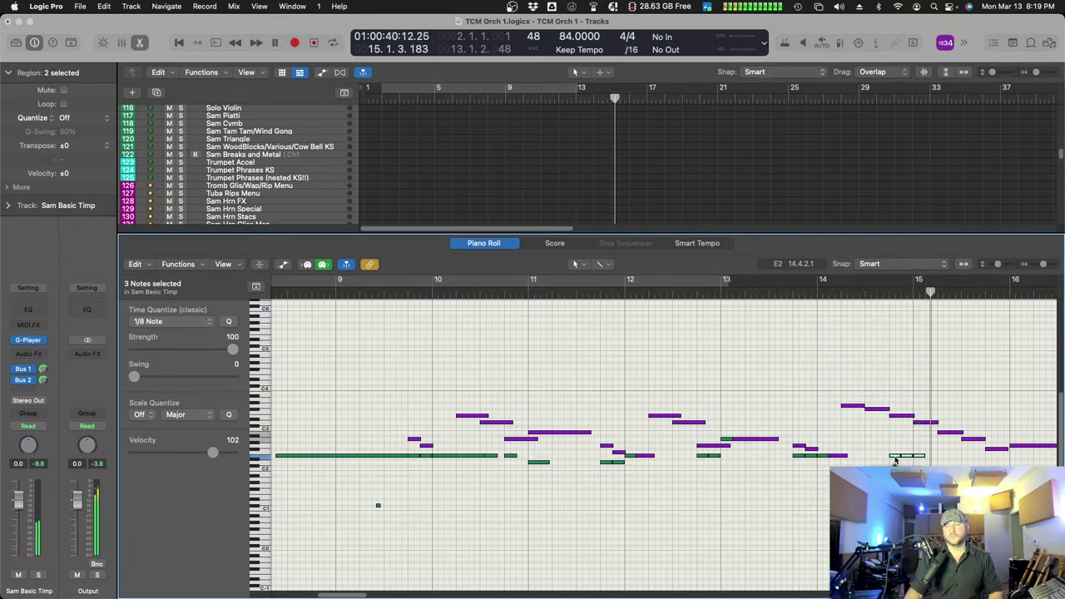
{"action": "left_click", "coordinate": [907, 463]}
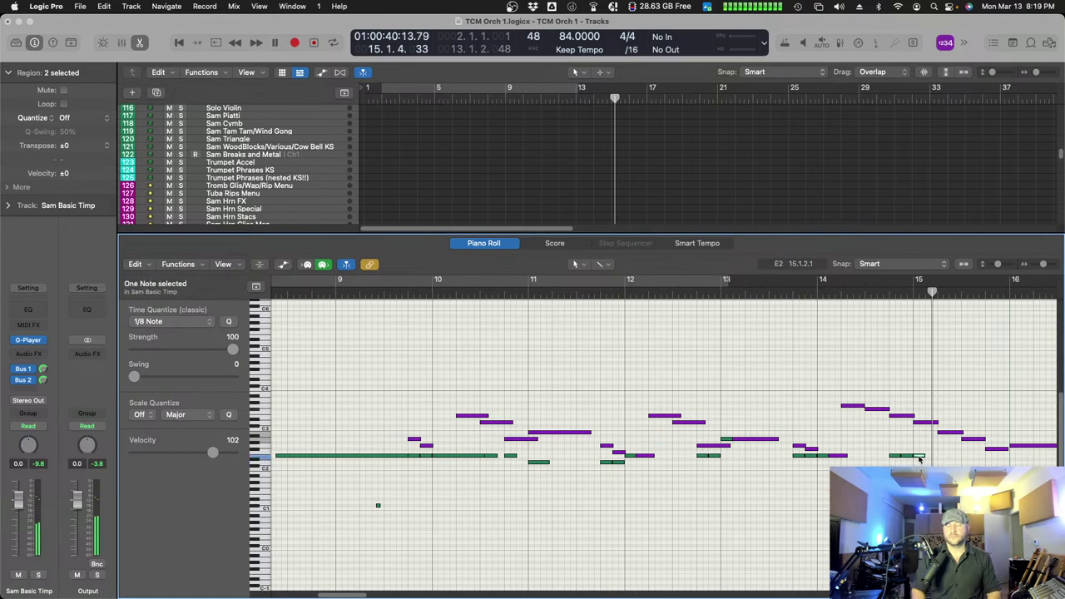
{"action": "left_click", "coordinate": [869, 296]}
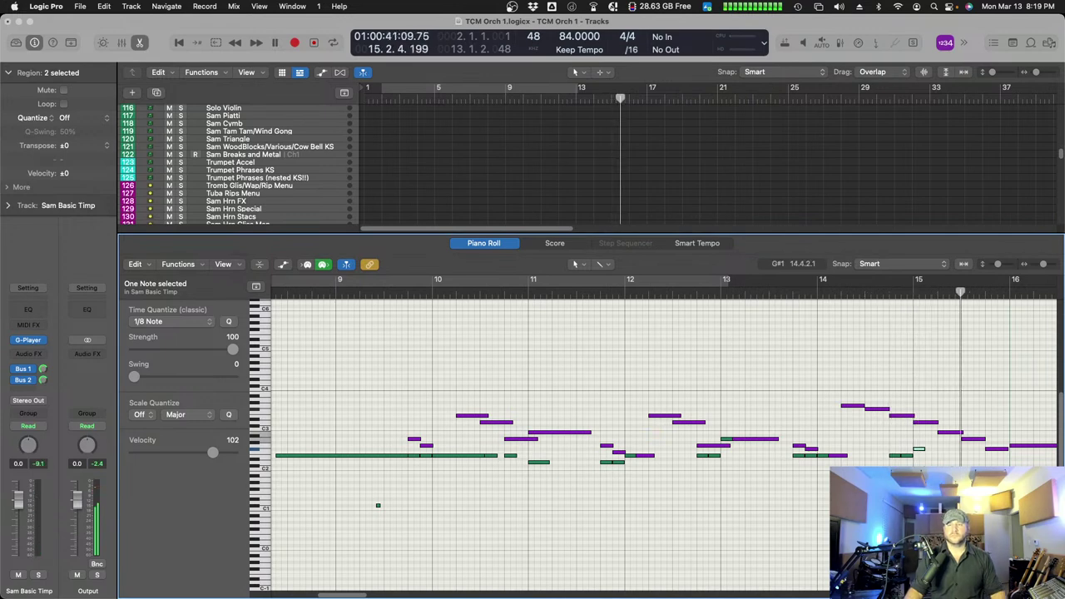
- Copy the three-note timpani figure to 15.4, with the pair on D2 and the downbeat of bar 16 on E2
{"action": "scroll", "coordinate": [820, 476], "scroll_direction": "right", "scroll_amount": 5}
{"action": "left_click_drag", "start_coordinate": [726, 447], "coordinate": [832, 479]}
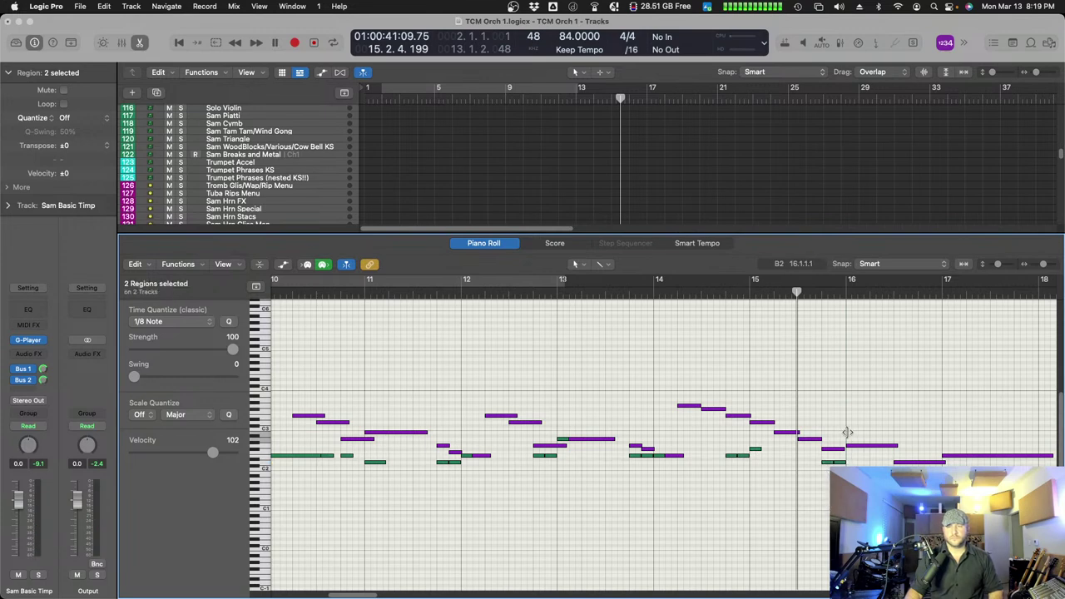
{"action": "scroll", "coordinate": [957, 445], "scroll_direction": "right", "scroll_amount": 4}
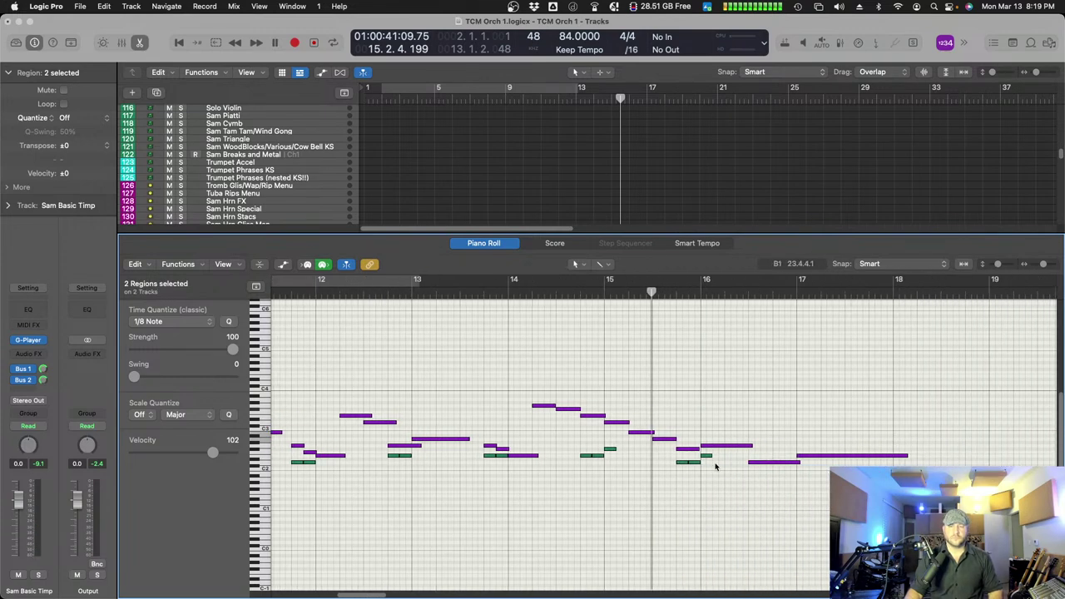
- Lower the short timpani note at 16.1 to C2 and audition it from bar 15
{"action": "left_click", "coordinate": [706, 457]}
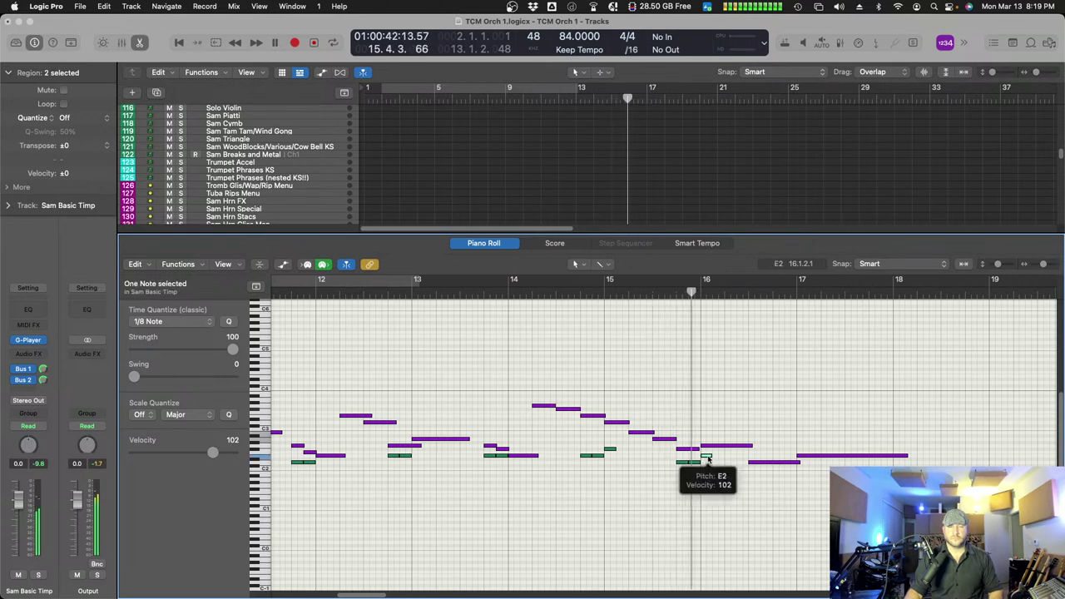
{"action": "left_click", "coordinate": [706, 457]}
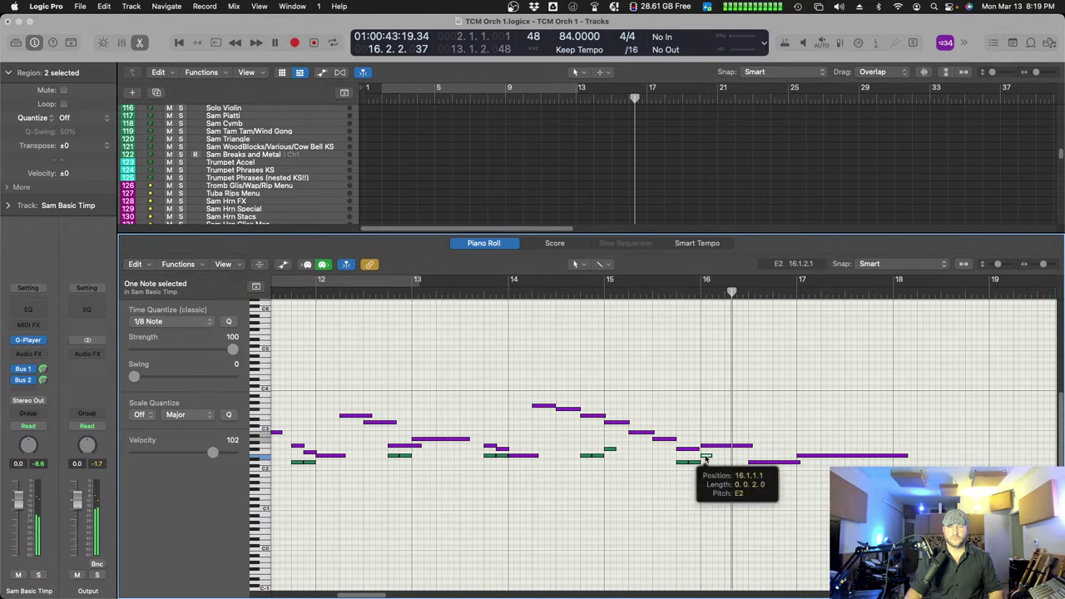
{"action": "left_click", "coordinate": [708, 462]}
{"action": "left_click", "coordinate": [708, 459]}
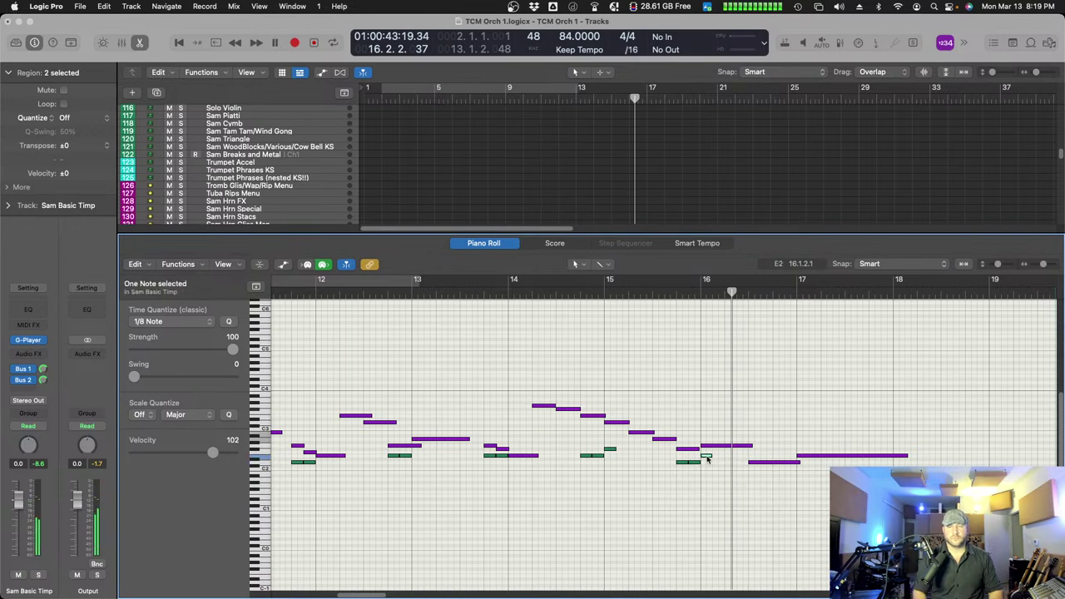
{"action": "left_click", "coordinate": [655, 296]}
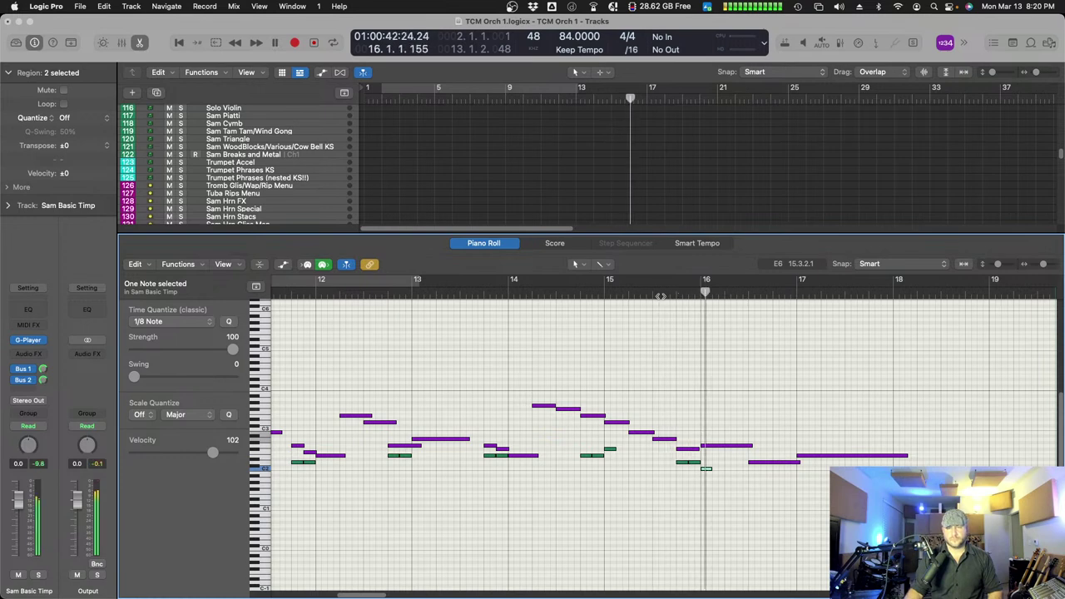
- With every region's notes shown, set the timpani note at 16.1 to E2, copy it to 17.1 and audition the ending
{"action": "left_click", "coordinate": [634, 203]}
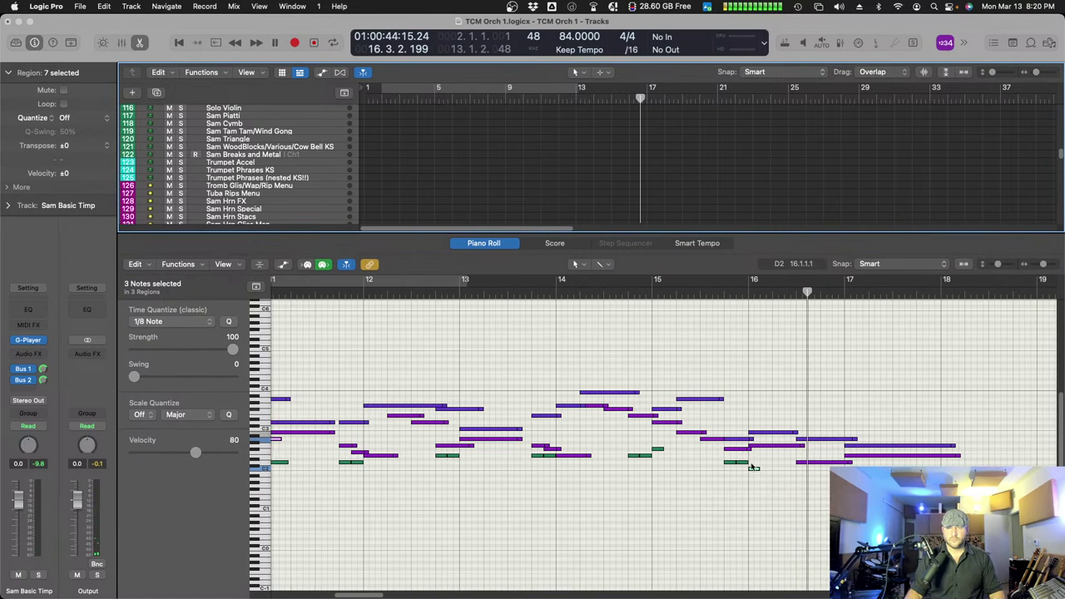
{"action": "left_click", "coordinate": [753, 471]}
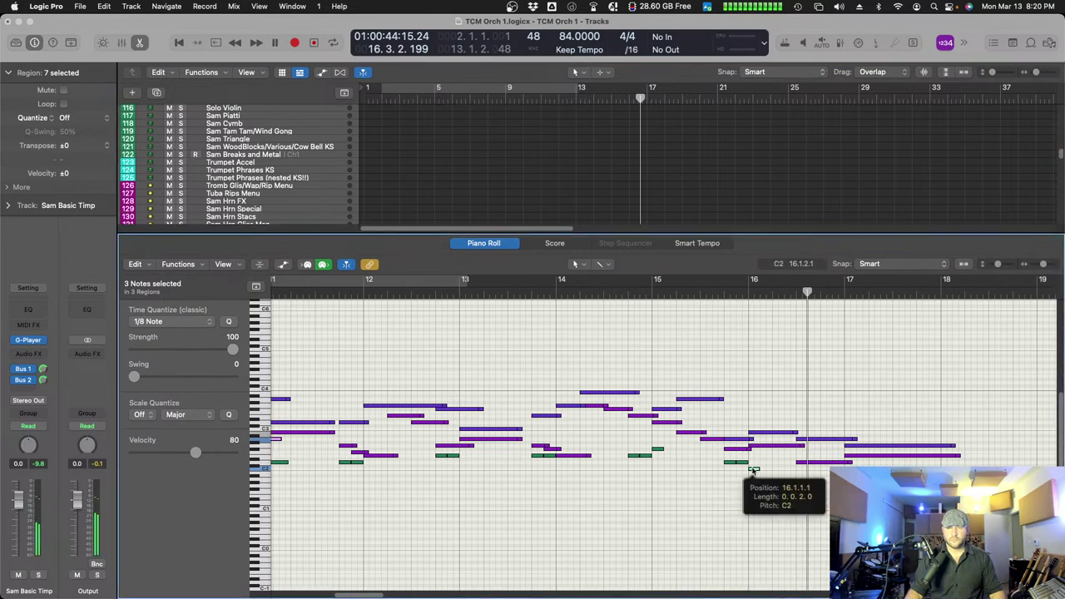
{"action": "left_click", "coordinate": [768, 485]}
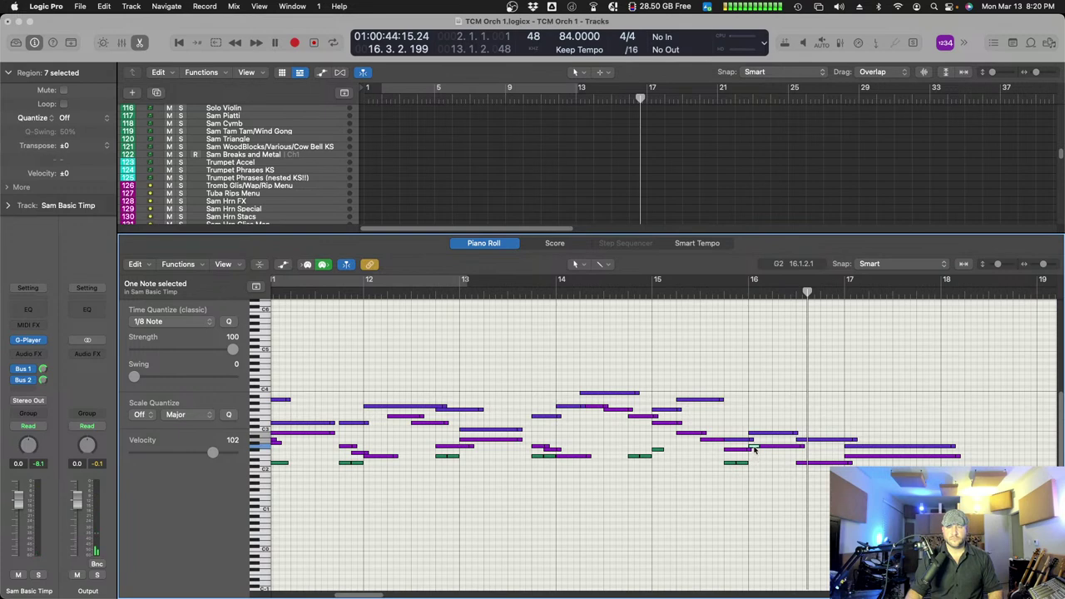
{"action": "left_click_drag", "start_coordinate": [754, 448], "coordinate": [851, 459]}
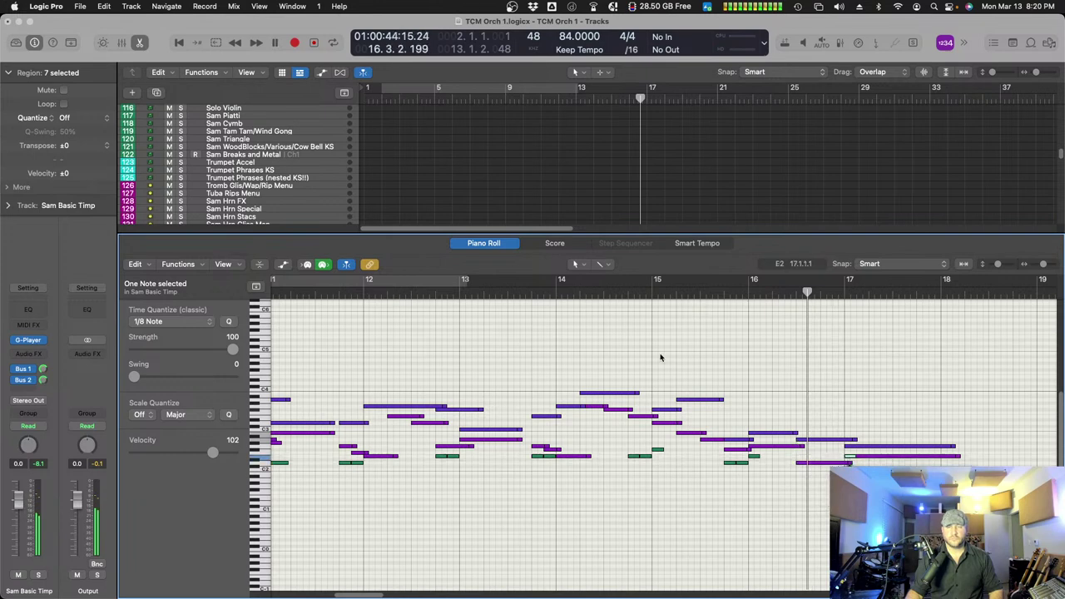
{"action": "left_click", "coordinate": [704, 294]}
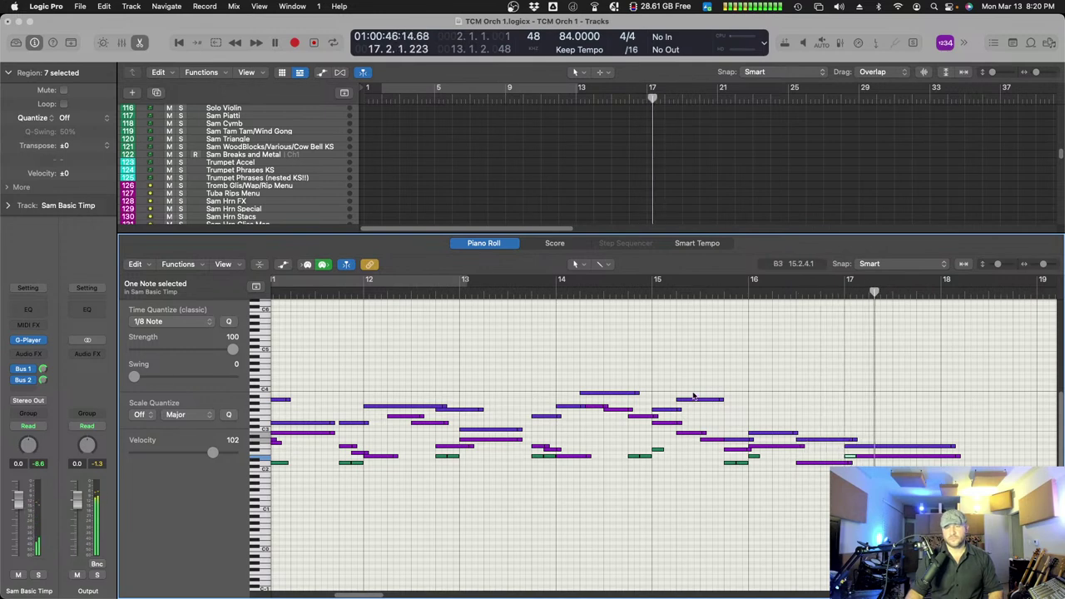
- Play back all regions together from about bar 8 into bar 11
{"action": "key", "text": "super+Left"}
{"action": "key", "text": "super+Left"}
{"action": "key", "text": "super+Left"}
{"action": "key", "text": "super+Left"}
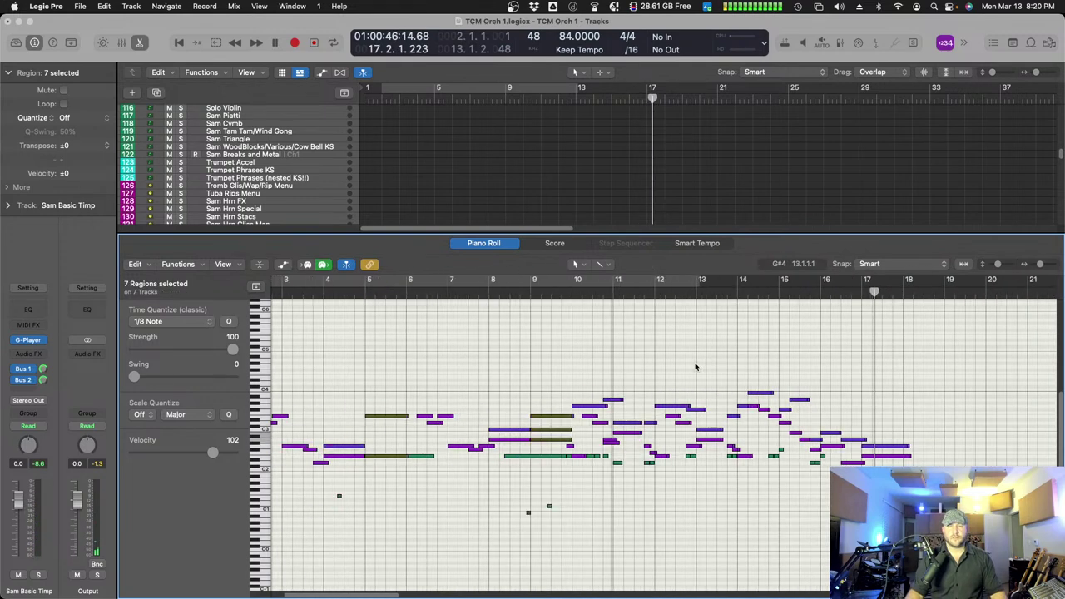
{"action": "left_click", "coordinate": [576, 289]}
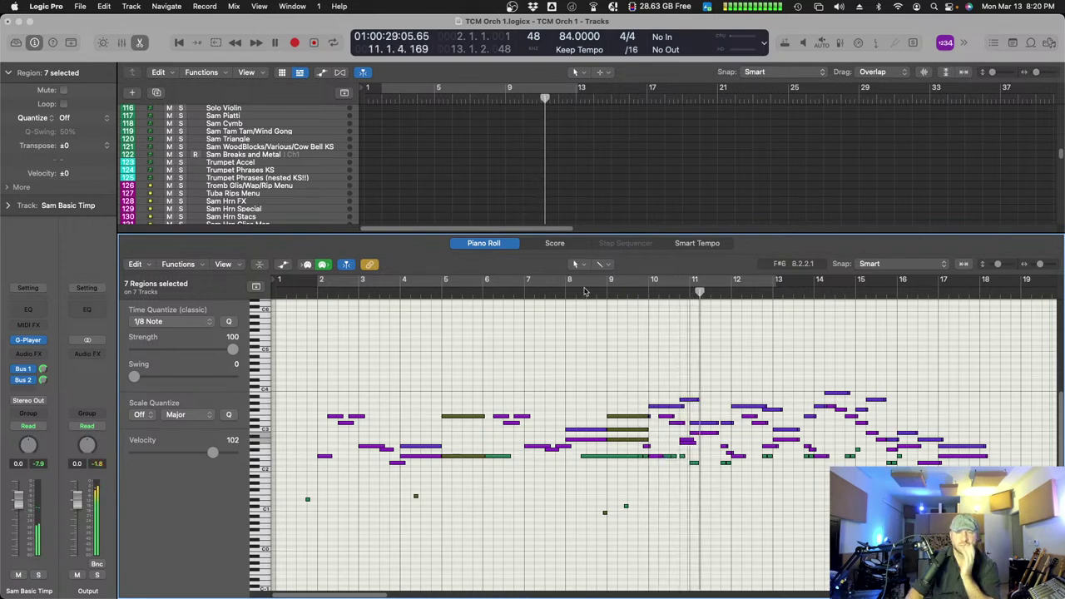
- Show the notes of every region, select the tuba note just before bar 11, and play back from about bar 9
{"action": "left_click", "coordinate": [688, 447]}
{"action": "key", "text": "Up"}
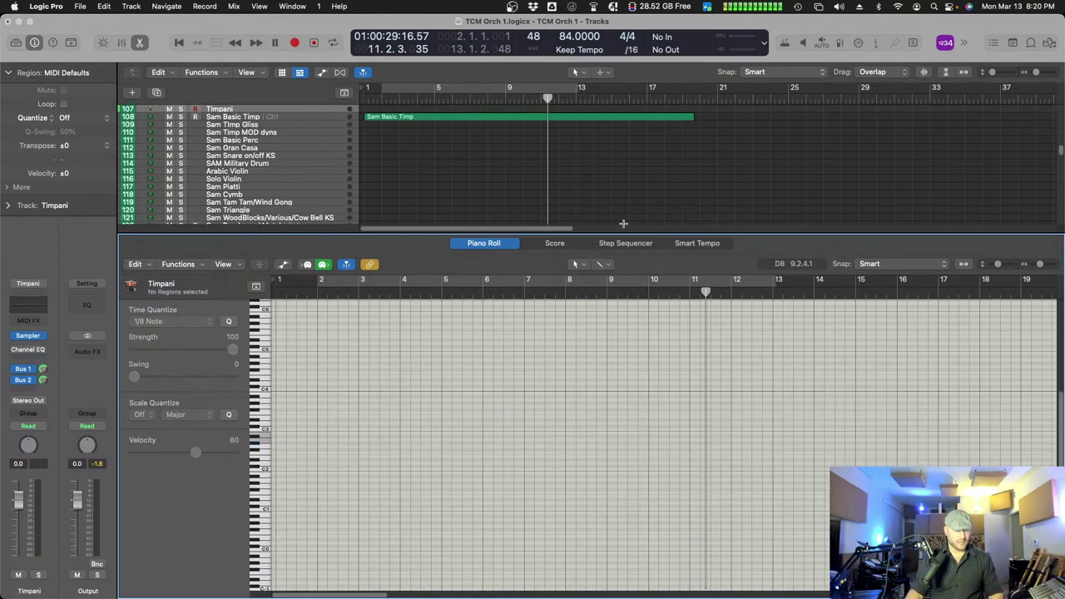
{"action": "key", "text": "super+a"}
{"action": "left_click", "coordinate": [686, 444]}
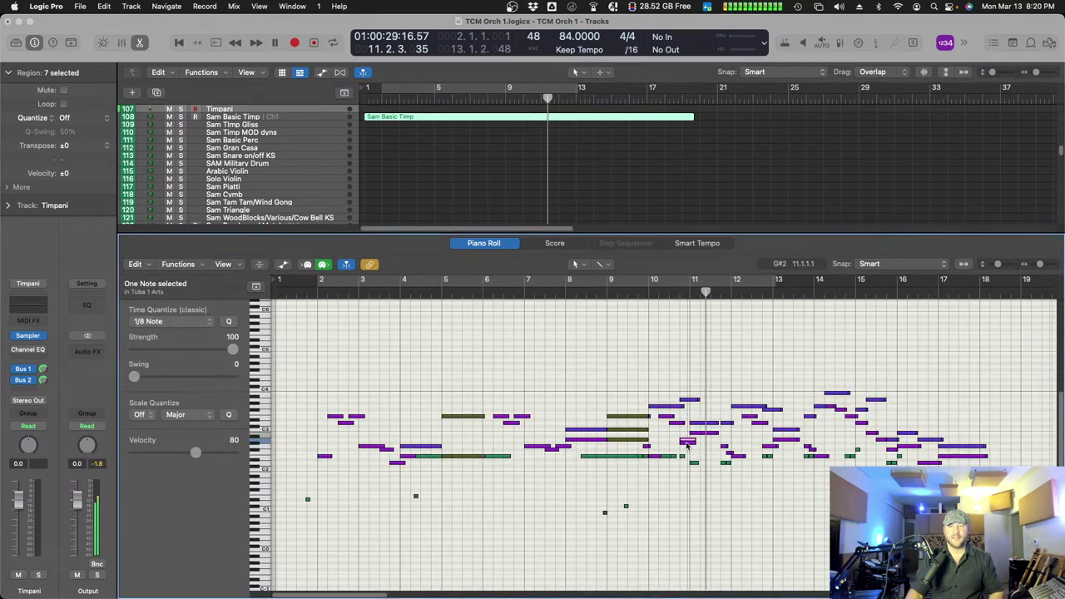
{"action": "left_click", "coordinate": [640, 293]}
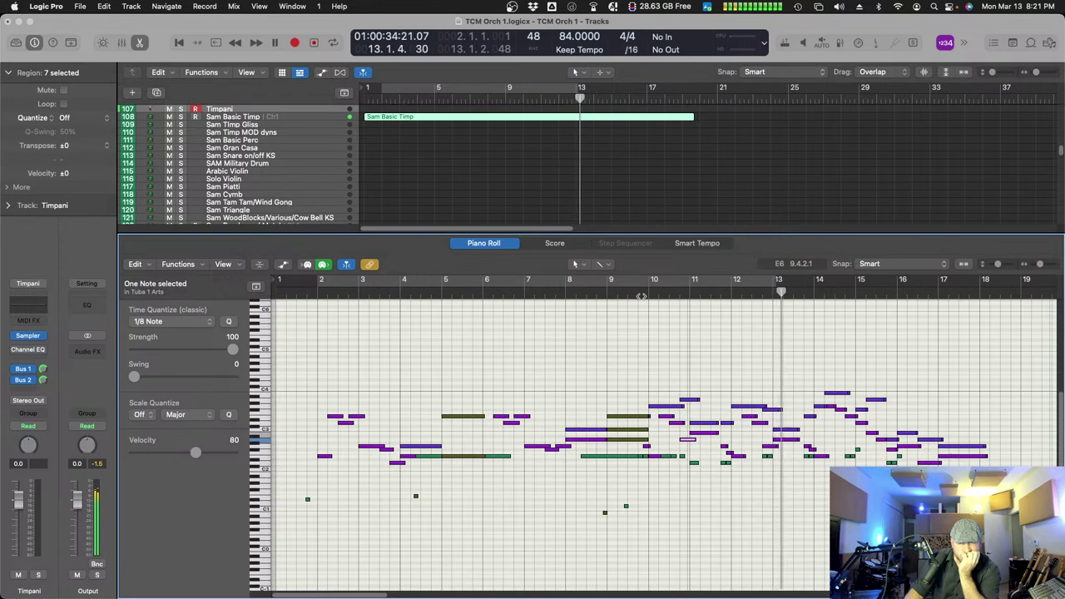
- Raise the two short timpani notes leading into bar 13 to G2 and play back the cue to check them
{"action": "left_click", "coordinate": [770, 459], "text": "shift"}
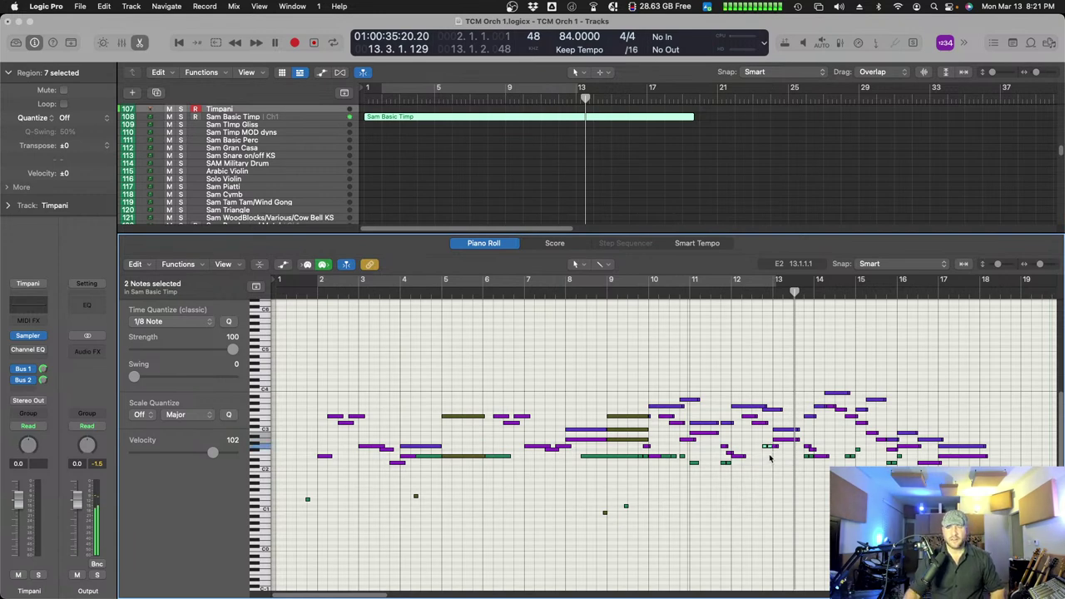
{"action": "left_click", "coordinate": [752, 287]}
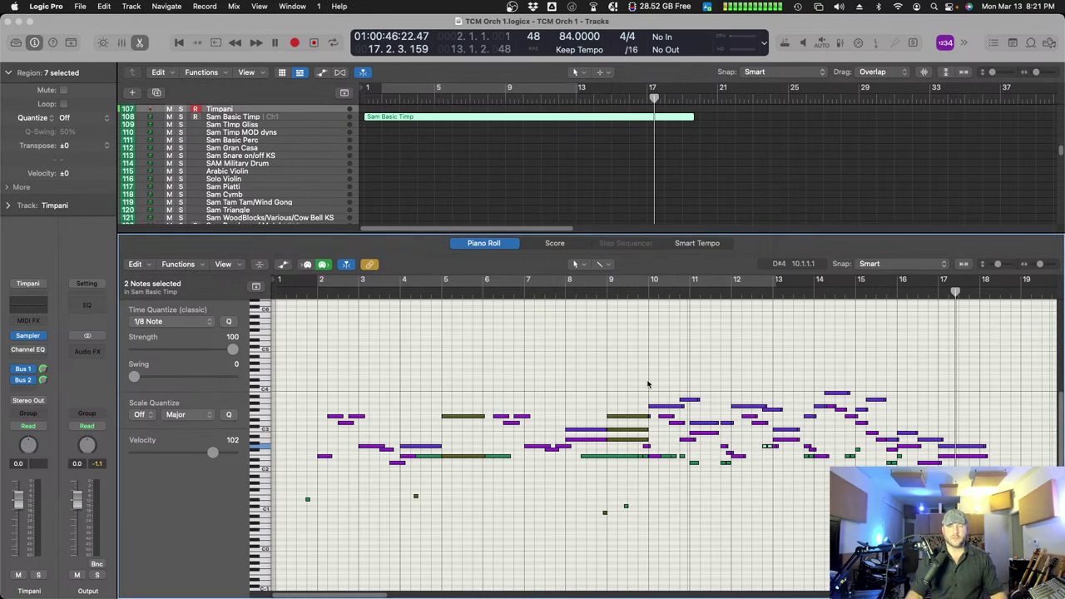
{"action": "left_click", "coordinate": [305, 294]}
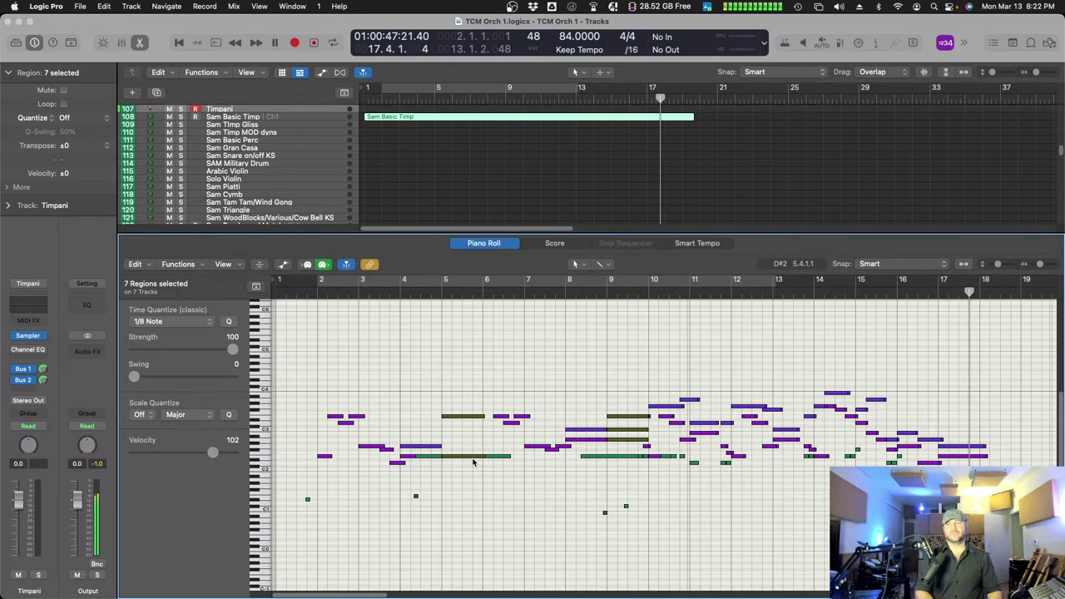
- Hide the Piano Roll and look through the full list of orchestral tracks for another instrument
{"action": "left_click", "coordinate": [482, 245]}
{"action": "scroll", "coordinate": [459, 340], "scroll_direction": "up", "scroll_amount": 10}
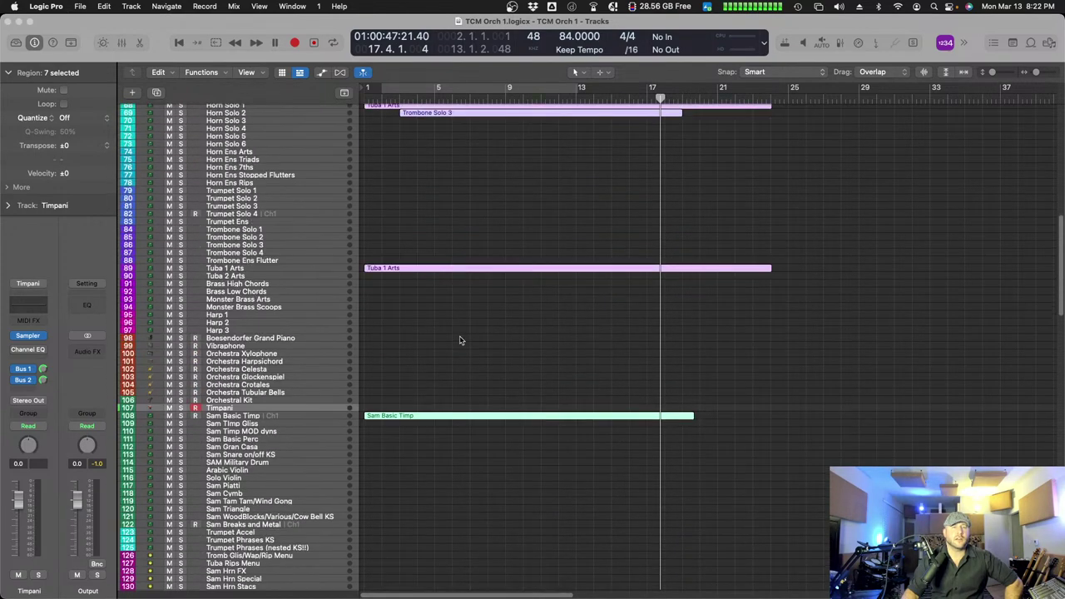
{"action": "scroll", "coordinate": [460, 340], "scroll_direction": "down", "scroll_amount": 1}
{"action": "scroll", "coordinate": [445, 376], "scroll_direction": "down", "scroll_amount": 10}
{"action": "scroll", "coordinate": [287, 349], "scroll_direction": "down", "scroll_amount": 4}
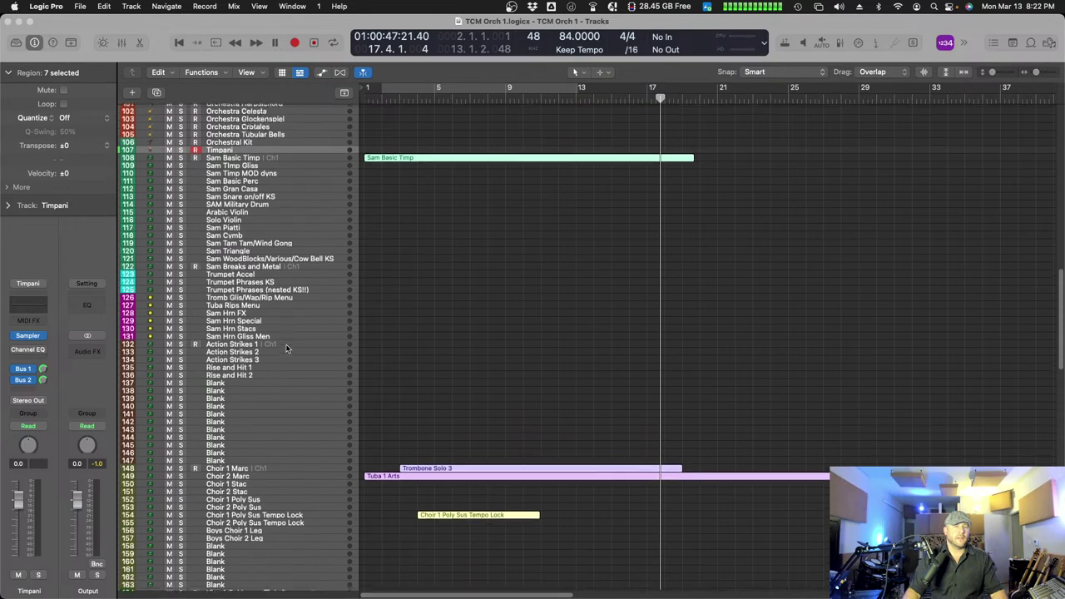
{"action": "scroll", "coordinate": [291, 426], "scroll_direction": "down", "scroll_amount": 14}
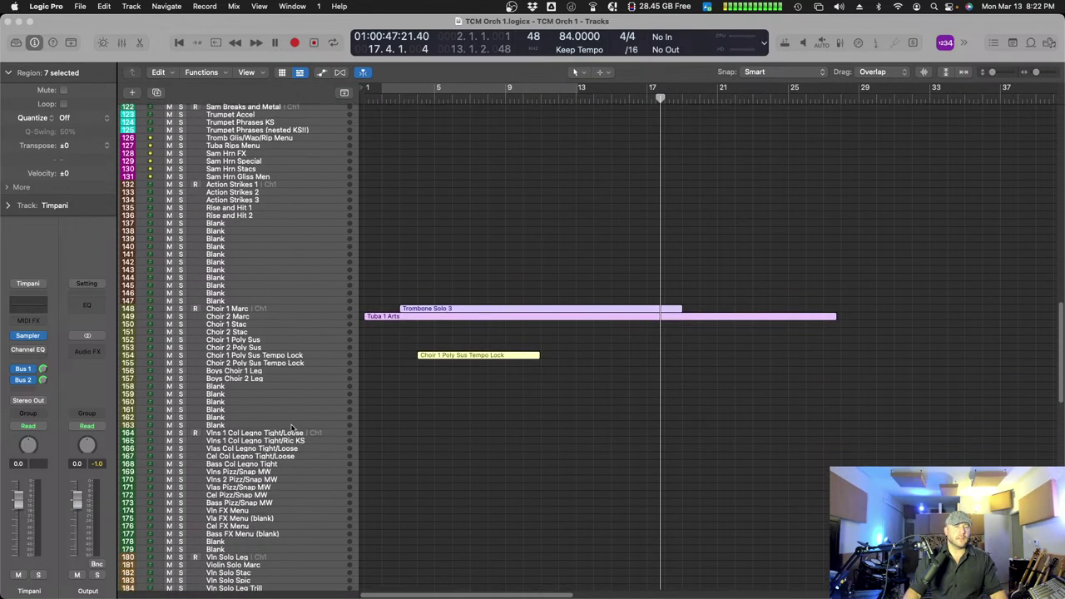
{"action": "scroll", "coordinate": [264, 396], "scroll_direction": "down", "scroll_amount": 18}
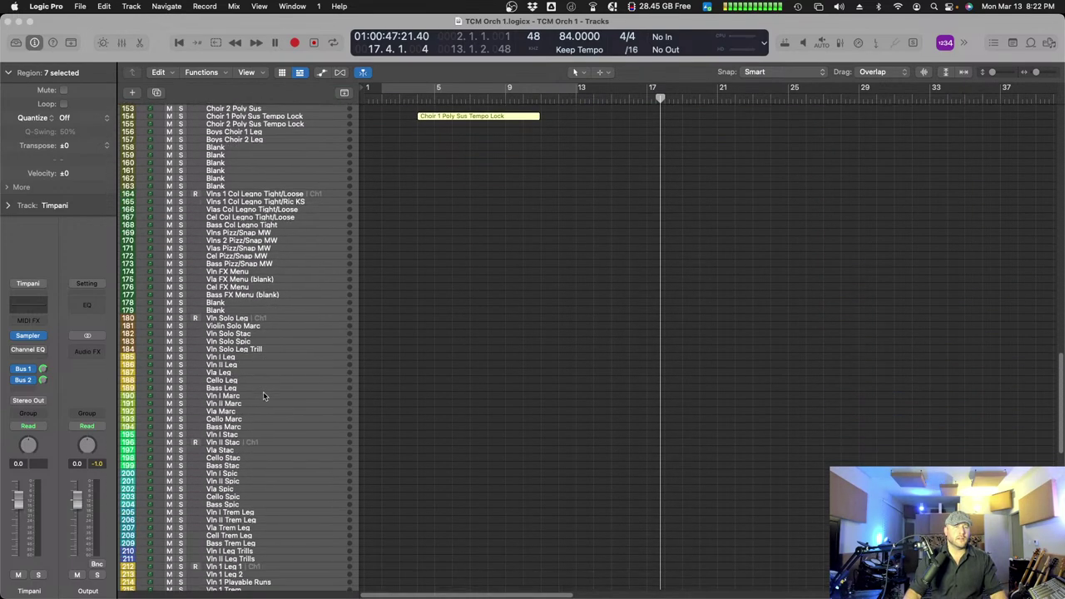
{"action": "scroll", "coordinate": [264, 396], "scroll_direction": "up", "scroll_amount": 20}
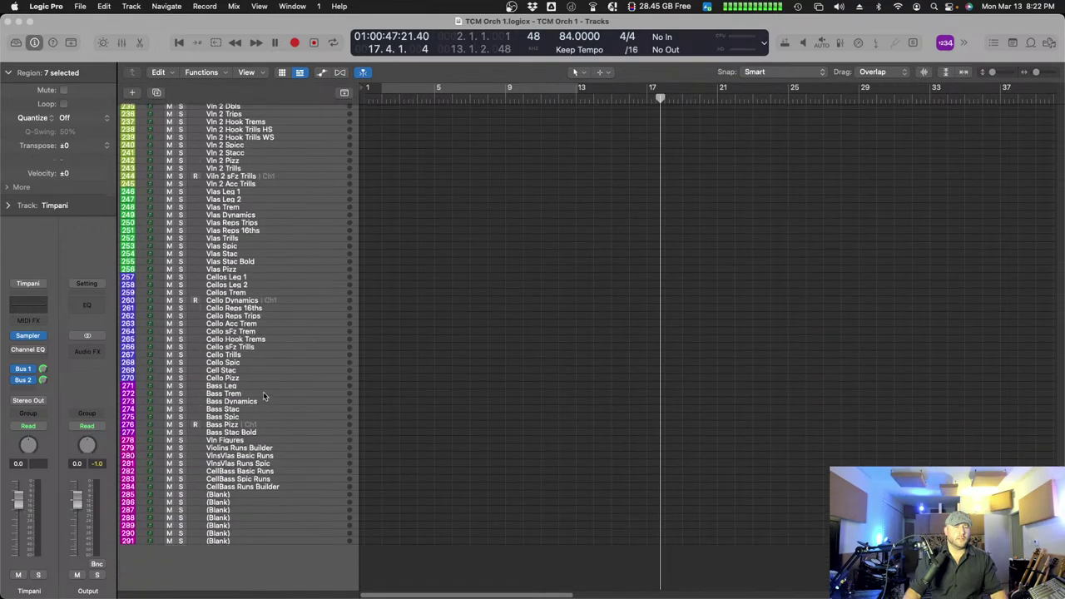
{"action": "scroll", "coordinate": [264, 396], "scroll_direction": "down", "scroll_amount": 20}
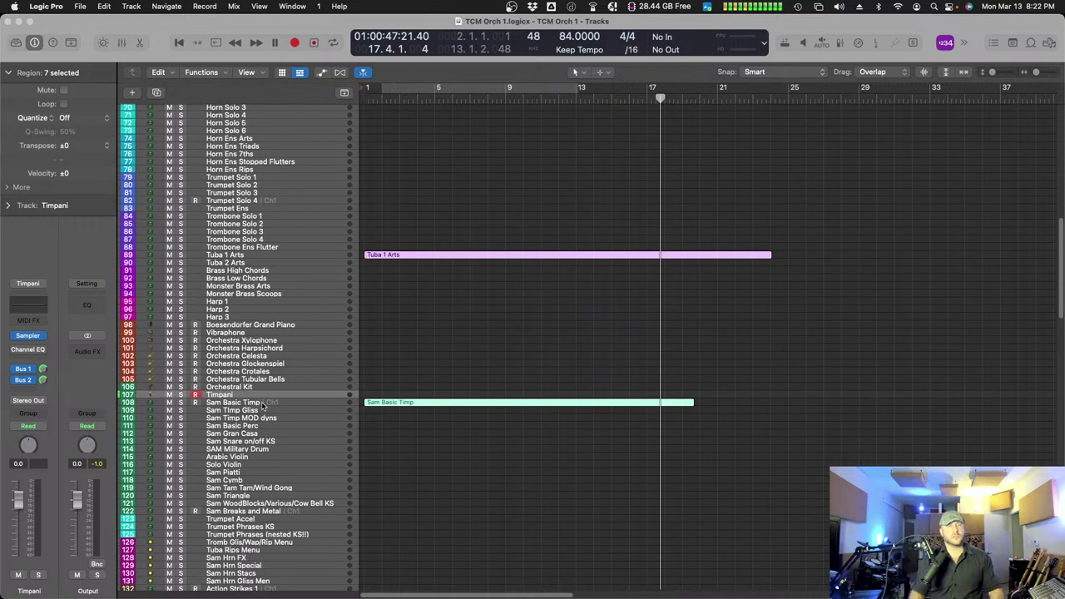
- Select the Harp 2 track and try it out against the cue played from bar 1
{"action": "left_click", "coordinate": [261, 310]}
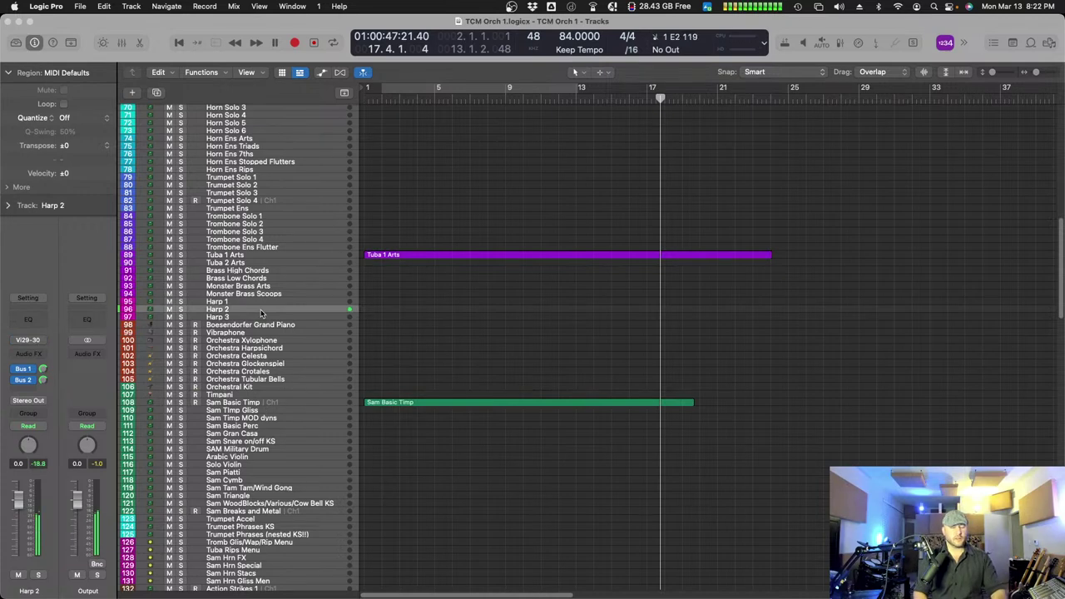
{"action": "key", "text": "Return"}
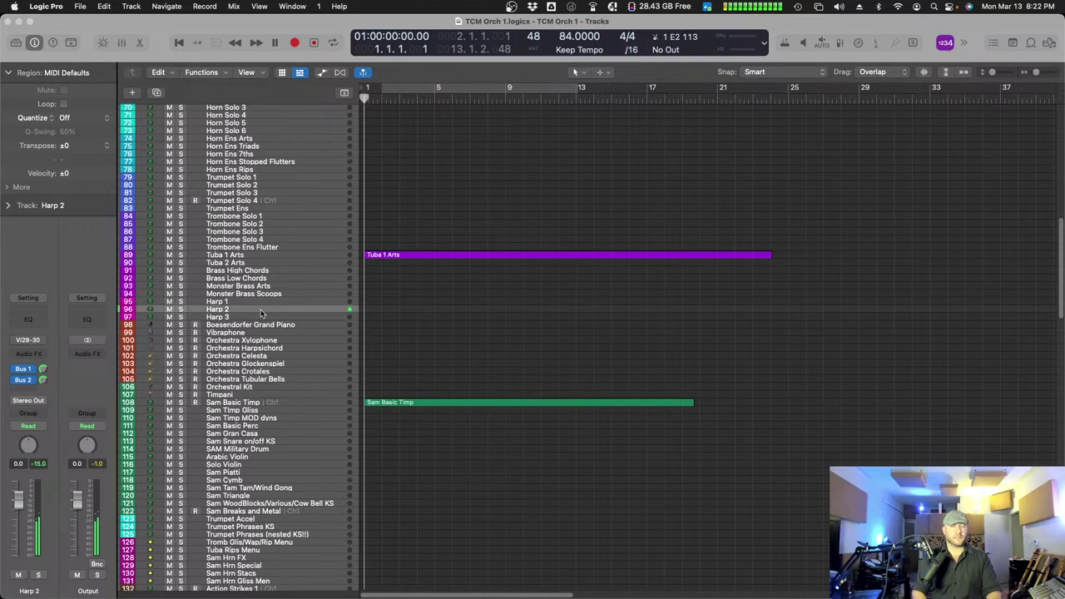
{"action": "key", "text": "space"}
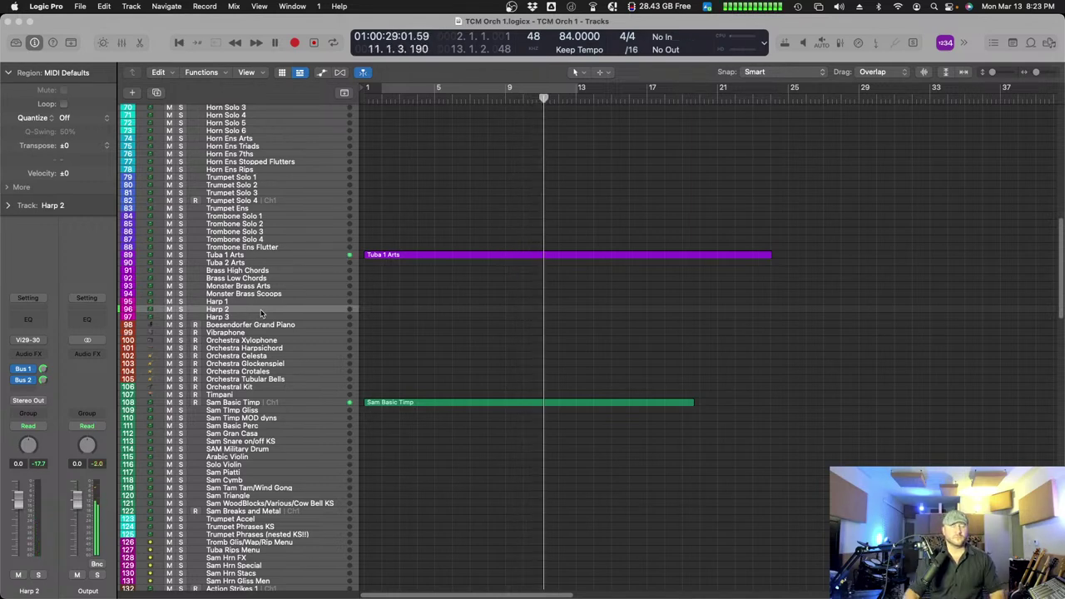
- Copy the Sam Basic Timp region onto the Harp 2 track and delete the copy's two isolated low notes near bars 1 and 9
{"action": "left_click", "coordinate": [442, 403]}
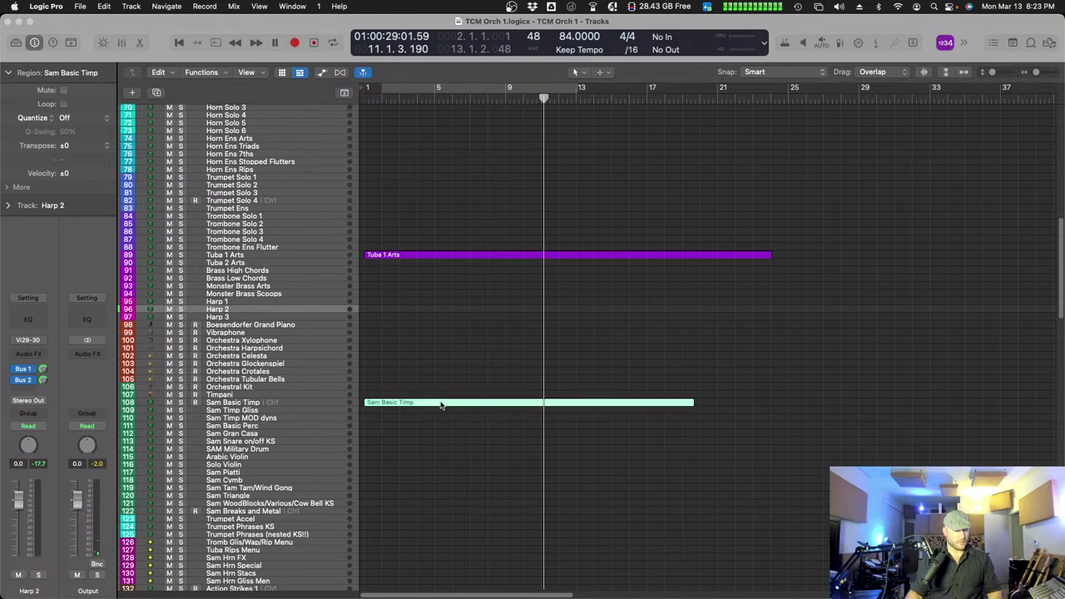
{"action": "left_click_drag", "start_coordinate": [437, 405], "coordinate": [438, 314]}
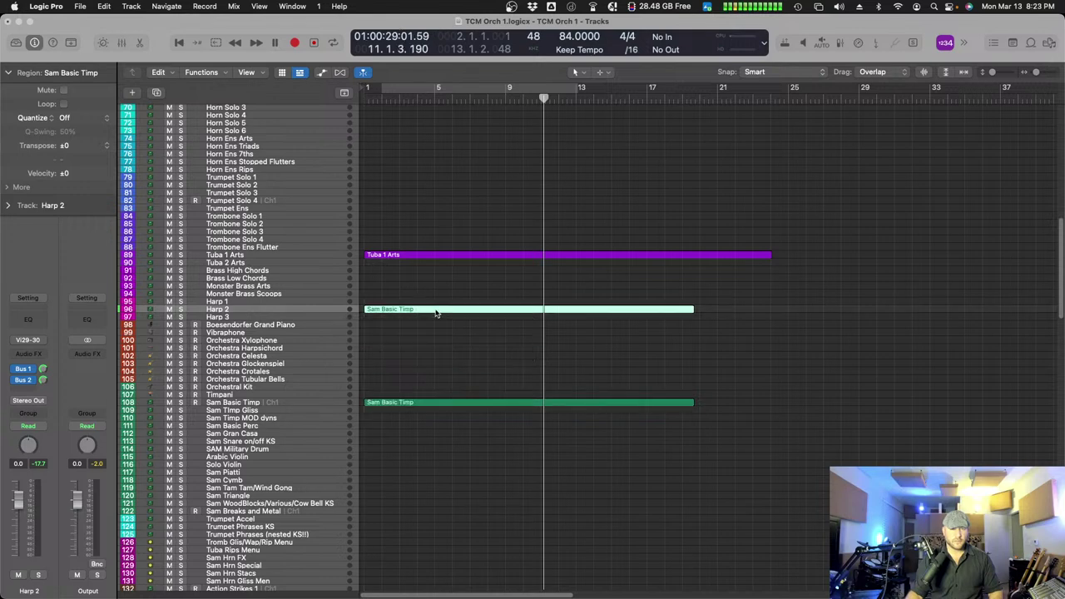
{"action": "double_click", "coordinate": [441, 310]}
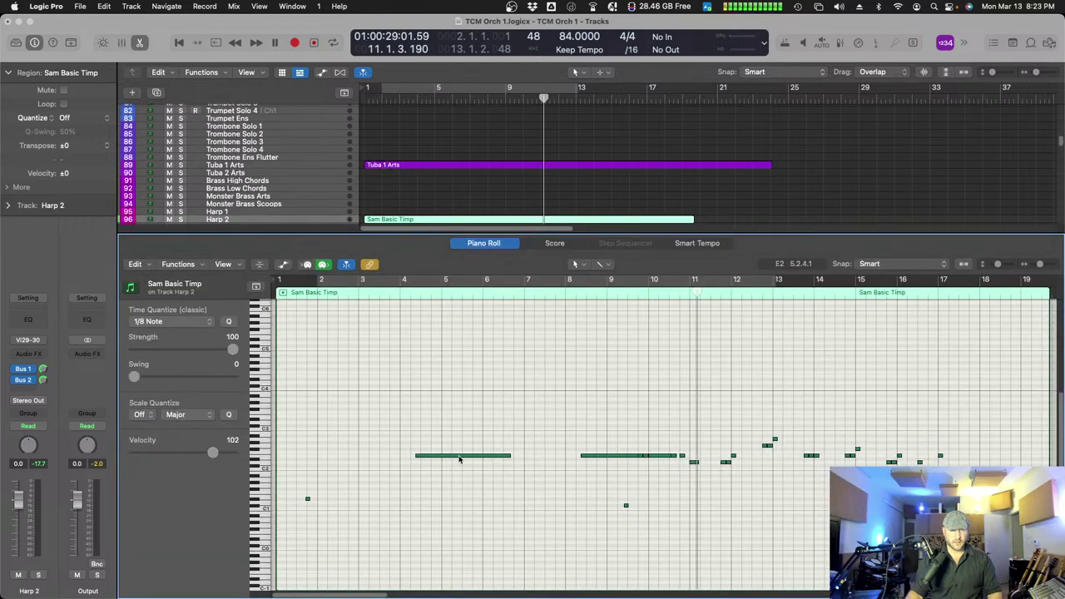
{"action": "left_click_drag", "start_coordinate": [304, 492], "coordinate": [643, 520]}
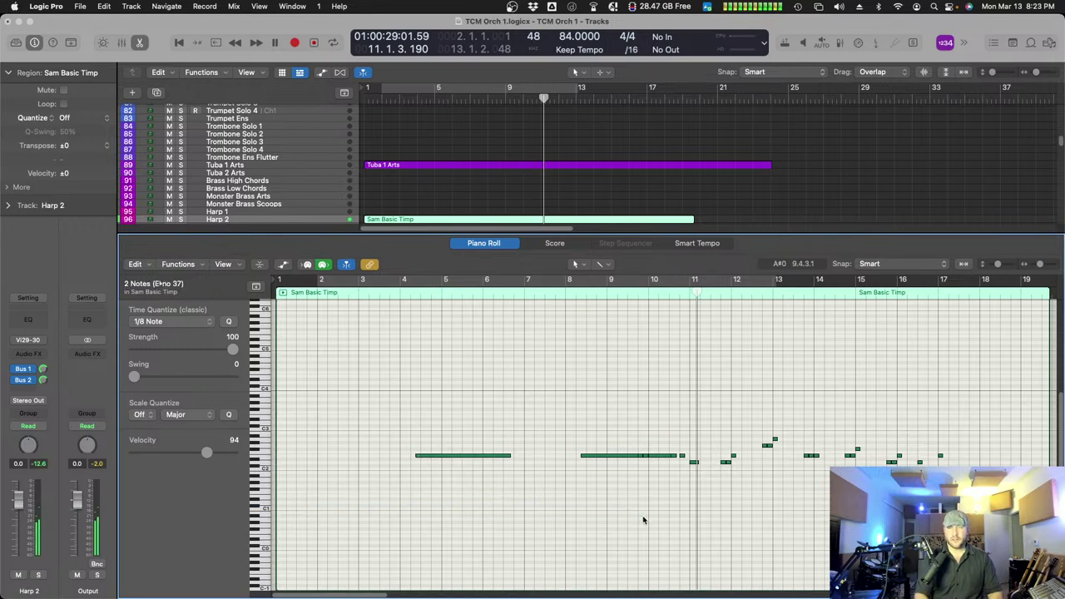
- Show the harp region's note velocities, audition it from about bar 9, and lower the velocity of all its notes together
{"action": "key", "text": "a"}
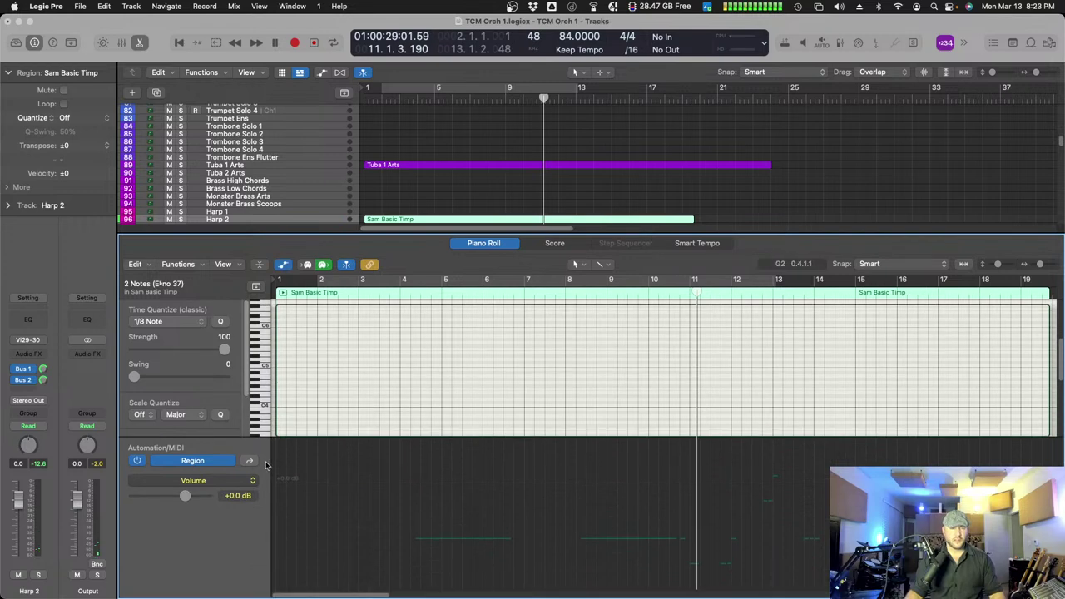
{"action": "left_click", "coordinate": [385, 400]}
{"action": "scroll", "coordinate": [454, 366], "scroll_direction": "down", "scroll_amount": 10}
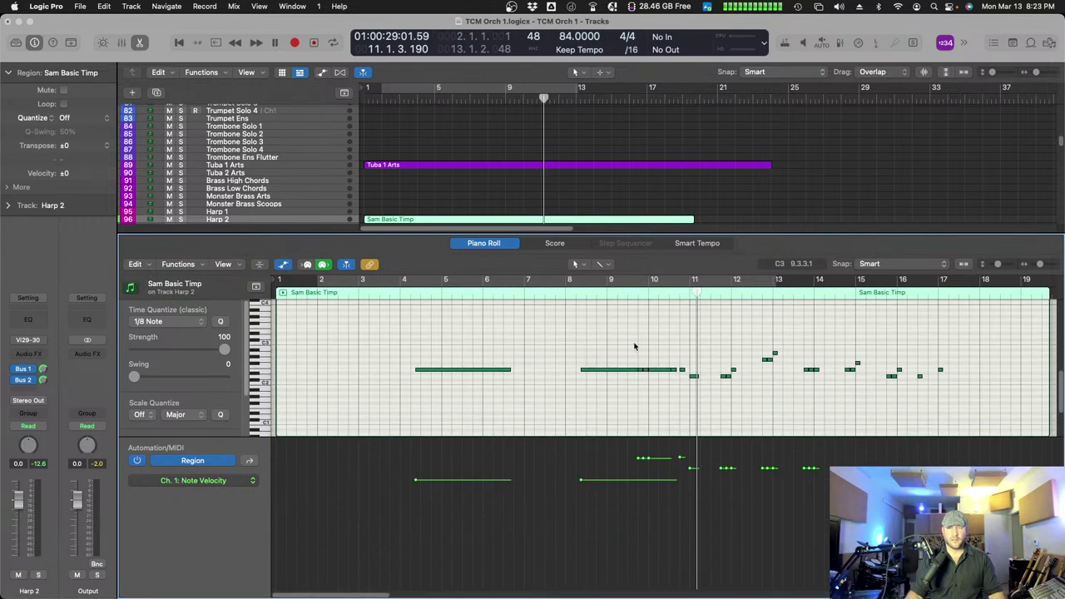
{"action": "left_click", "coordinate": [632, 296]}
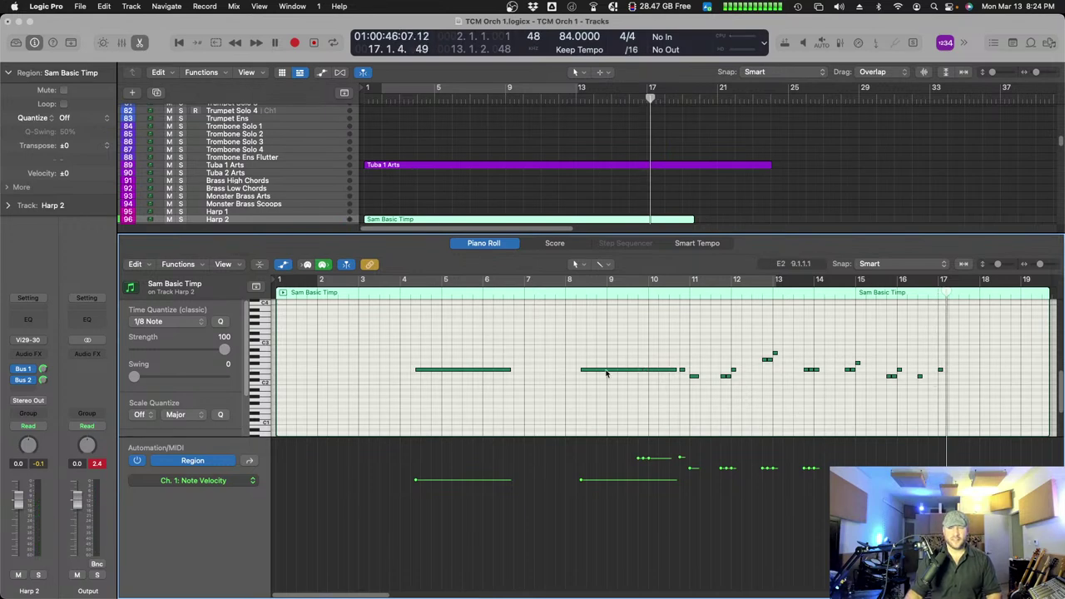
{"action": "left_click_drag", "start_coordinate": [398, 339], "coordinate": [975, 426]}
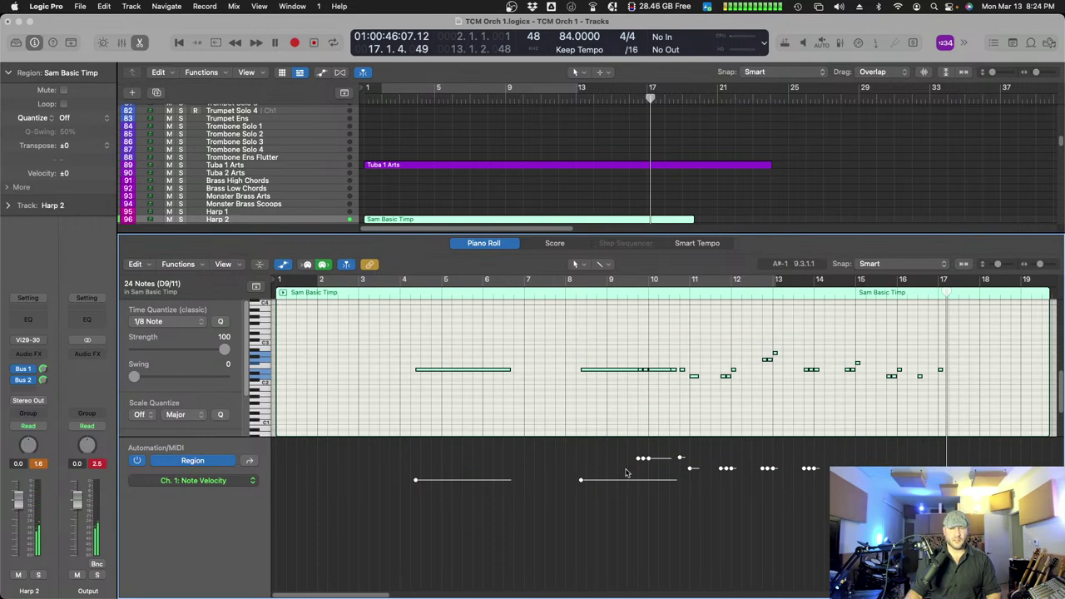
{"action": "left_click_drag", "start_coordinate": [720, 471], "coordinate": [721, 481]}
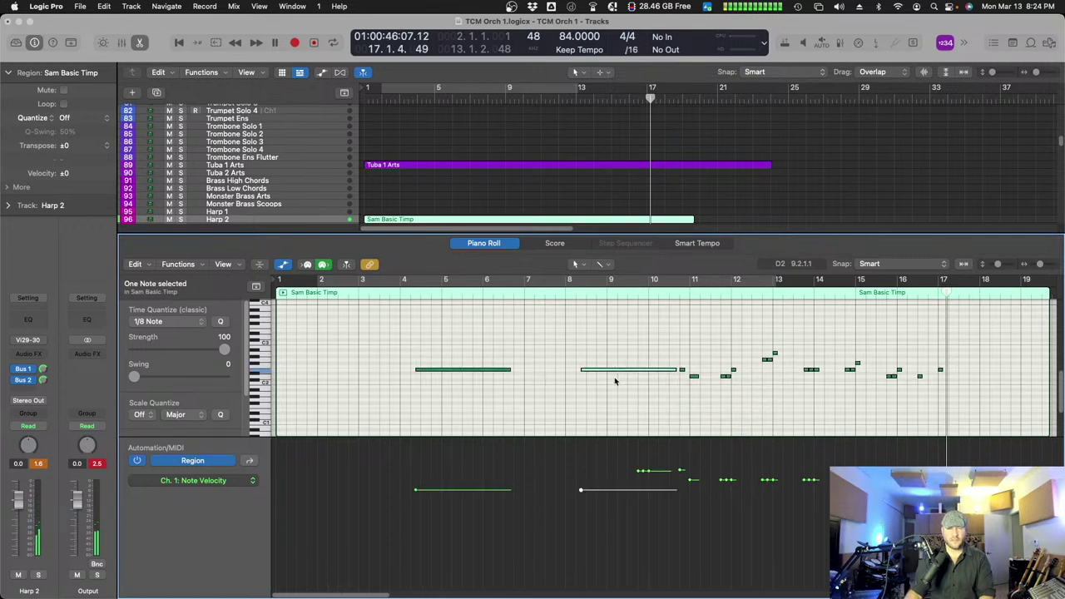
- Trim the two long harp notes to short notes starting on bars 5 and 9, drop them an octave to E1 and audition
{"action": "left_click_drag", "start_coordinate": [674, 370], "coordinate": [617, 416]}
{"action": "left_click_drag", "start_coordinate": [582, 370], "coordinate": [608, 371]}
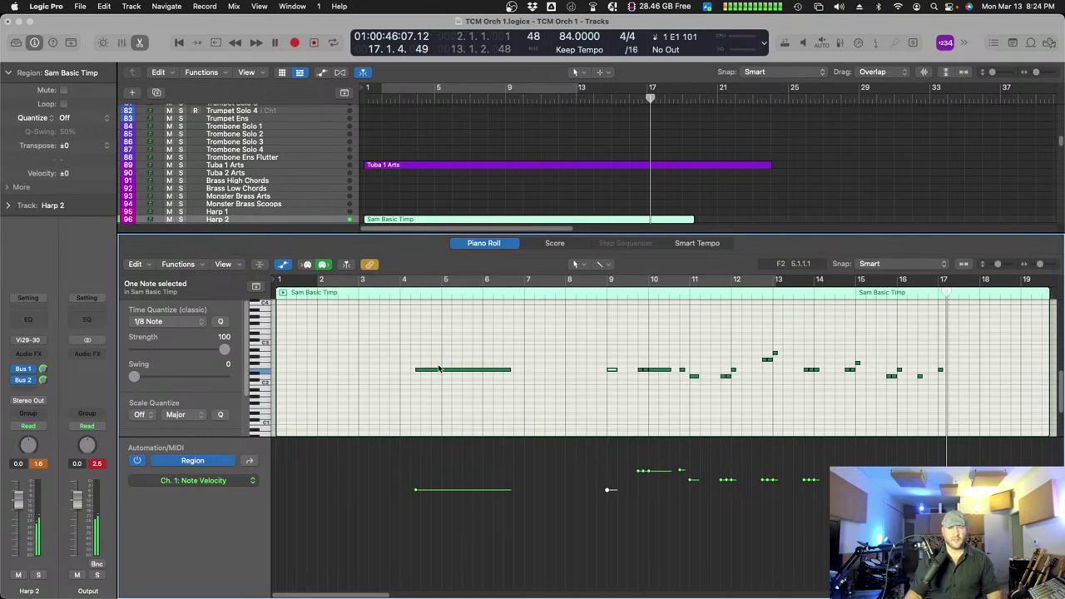
{"action": "left_click_drag", "start_coordinate": [418, 370], "coordinate": [442, 371]}
{"action": "left_click_drag", "start_coordinate": [511, 370], "coordinate": [616, 396]}
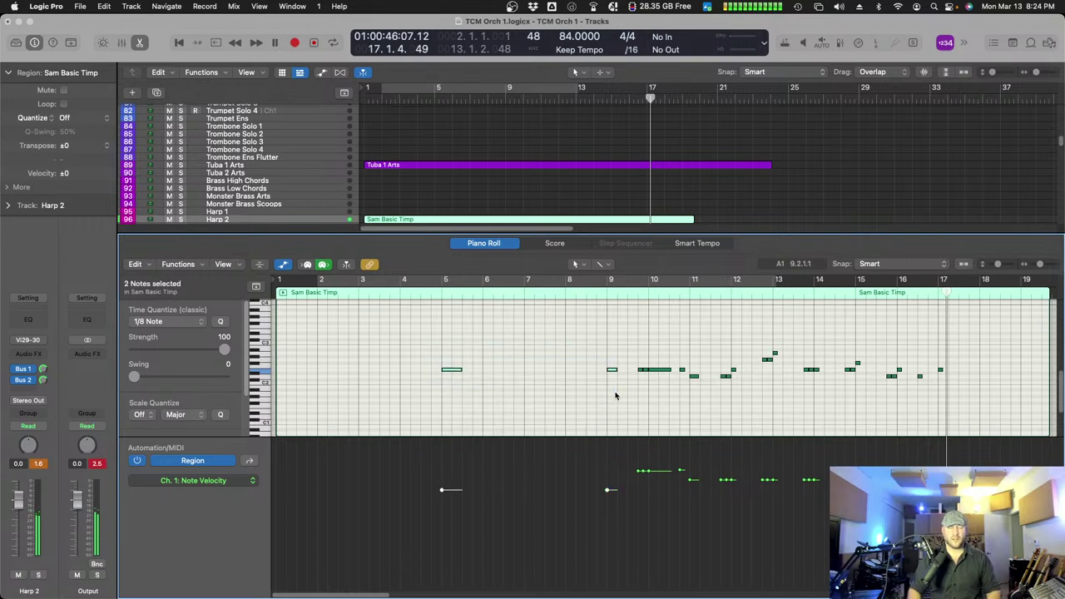
{"action": "key", "text": "Return"}
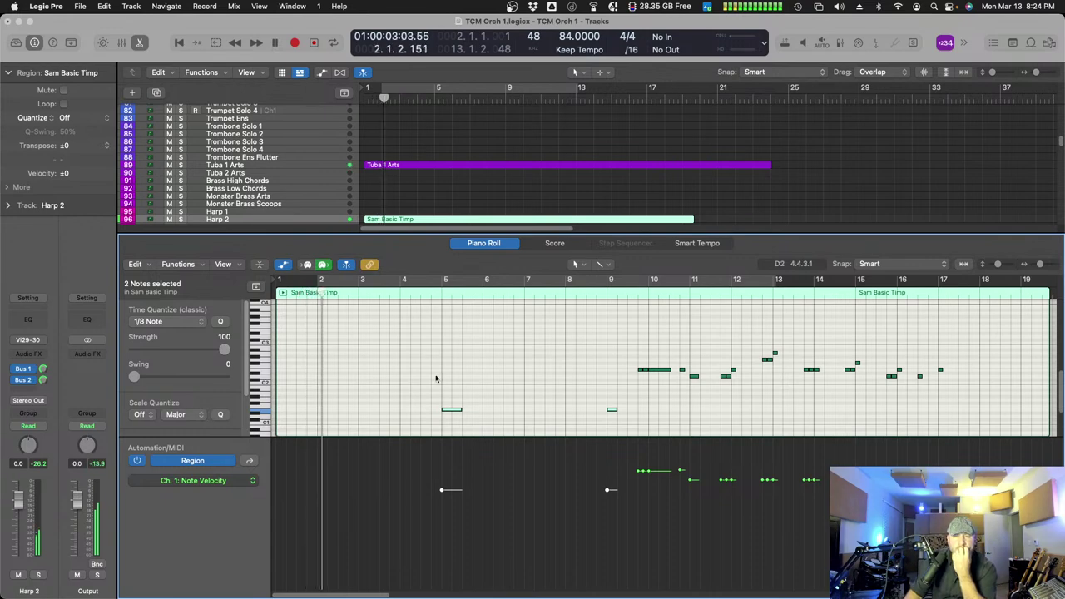
- Shape the velocities of the short harp figures from the end of bar 9 so each one rises toward its downbeat
{"action": "left_click", "coordinate": [626, 517]}
{"action": "mouse_move", "coordinate": [635, 503]}
{"action": "left_mouse_down"}
{"action": "mouse_move", "coordinate": [657, 481]}
{"action": "mouse_move", "coordinate": [741, 492]}
{"action": "mouse_move", "coordinate": [817, 478]}
{"action": "mouse_move", "coordinate": [804, 493]}
{"action": "left_mouse_up"}
{"action": "left_click_drag", "start_coordinate": [866, 356], "coordinate": [842, 375]}
{"action": "left_click_drag", "start_coordinate": [909, 363], "coordinate": [882, 398]}
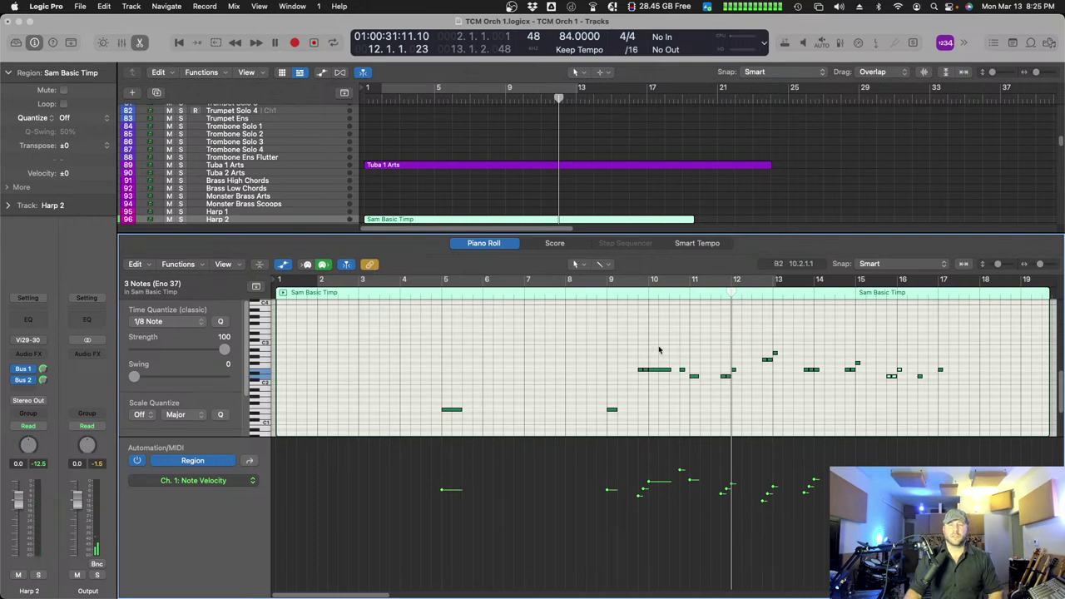
- Copy the tuba notes from the pickup into bar 10 onward and set the playhead to 10.1.1.1
{"action": "left_click", "coordinate": [559, 166]}
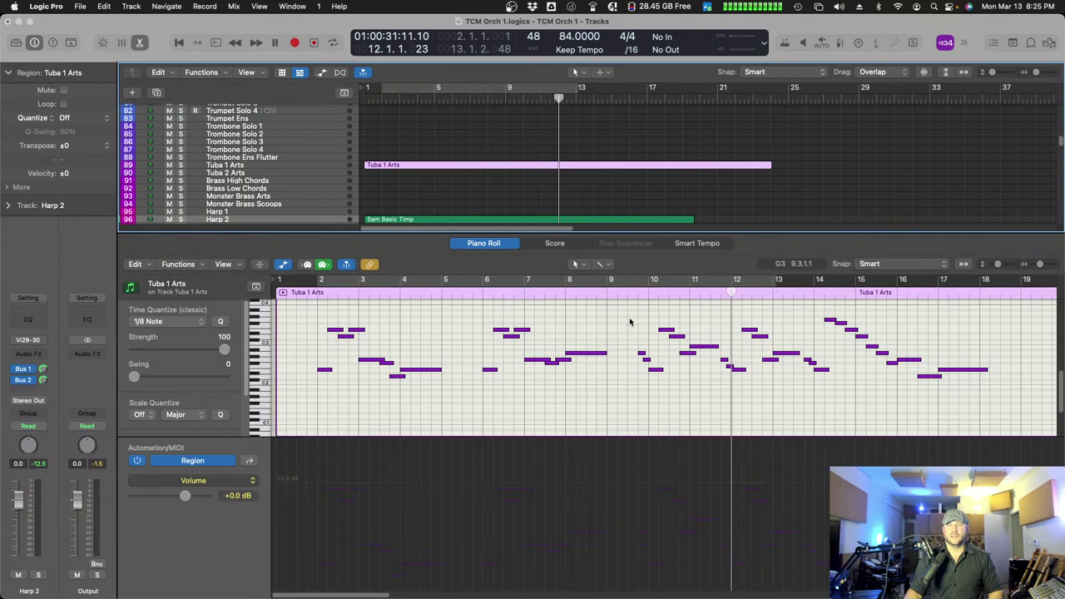
{"action": "scroll", "coordinate": [661, 342], "scroll_direction": "up", "scroll_amount": 2}
{"action": "left_click_drag", "start_coordinate": [639, 337], "coordinate": [985, 424]}
{"action": "key", "text": "slash"}
{"action": "type", "text": "10. 1. 1. 1"}
{"action": "key", "text": "Return"}
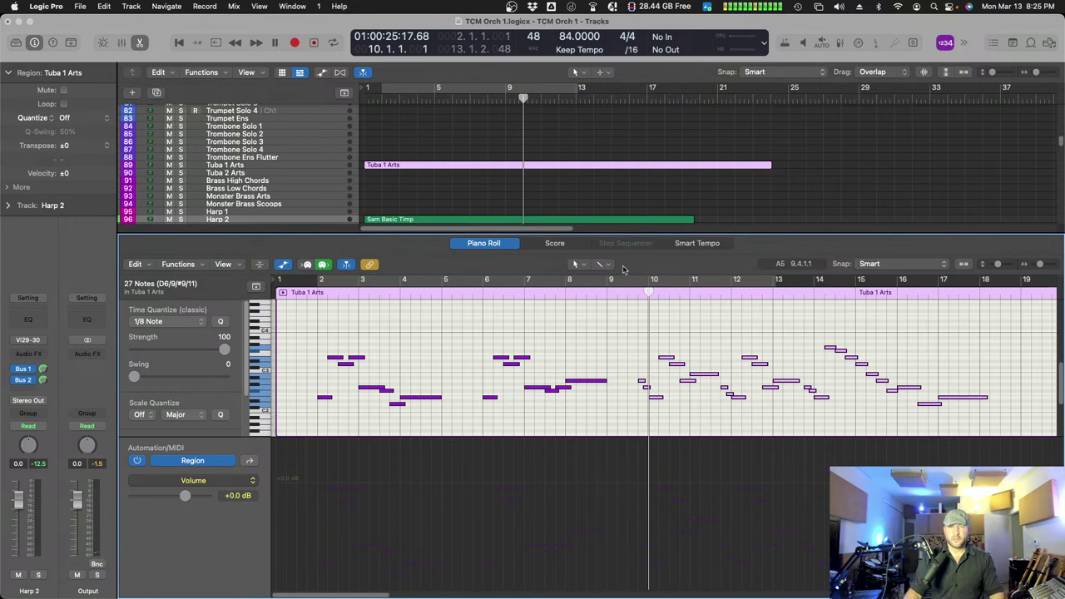
- Replace the harp notes after bar 9 with the copied tuba line, shift it to start at 9.4, lower its velocities and audition
{"action": "left_click", "coordinate": [600, 220]}
{"action": "left_click_drag", "start_coordinate": [598, 343], "coordinate": [1001, 417]}
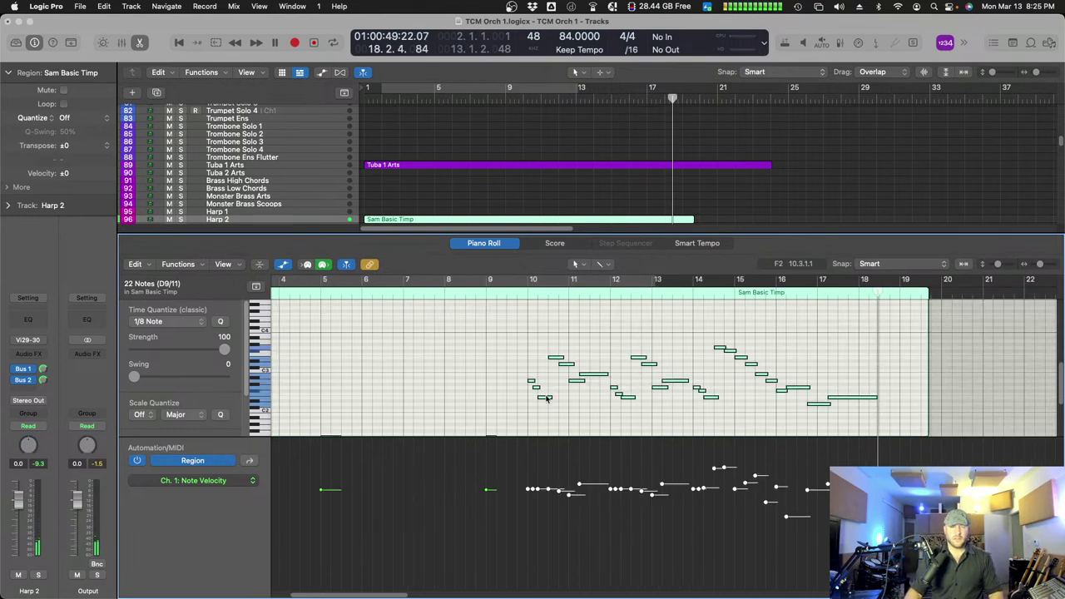
{"action": "left_click_drag", "start_coordinate": [547, 400], "coordinate": [536, 400]}
{"action": "left_click_drag", "start_coordinate": [520, 490], "coordinate": [519, 499]}
{"action": "key", "text": "space"}
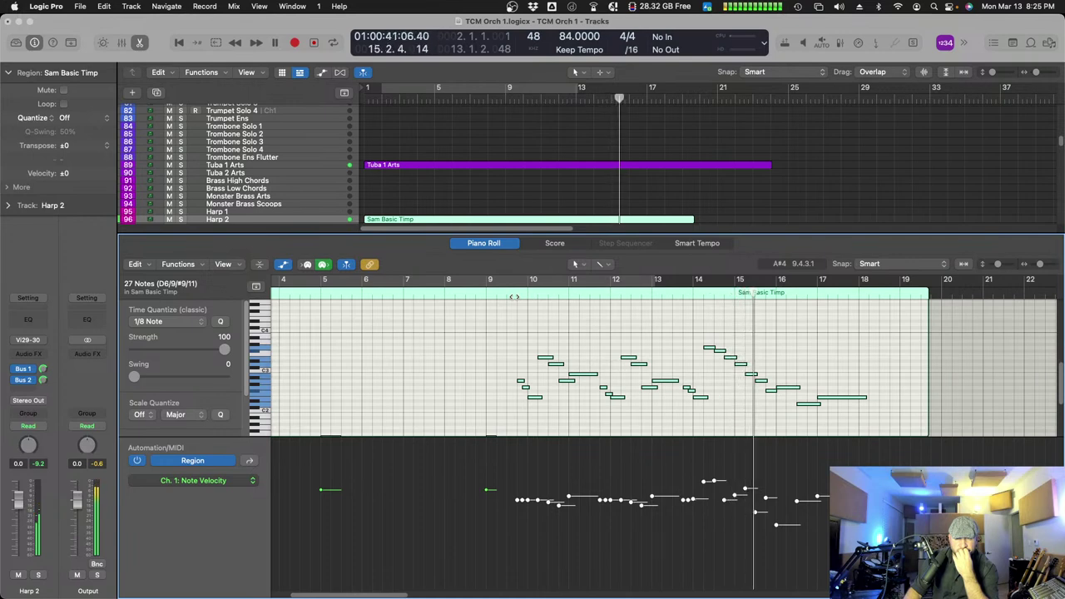
- Delete the tuba line pasted into the harp region, keeping only the low notes on bars 5 and 9
{"action": "left_click_drag", "start_coordinate": [516, 330], "coordinate": [855, 430]}
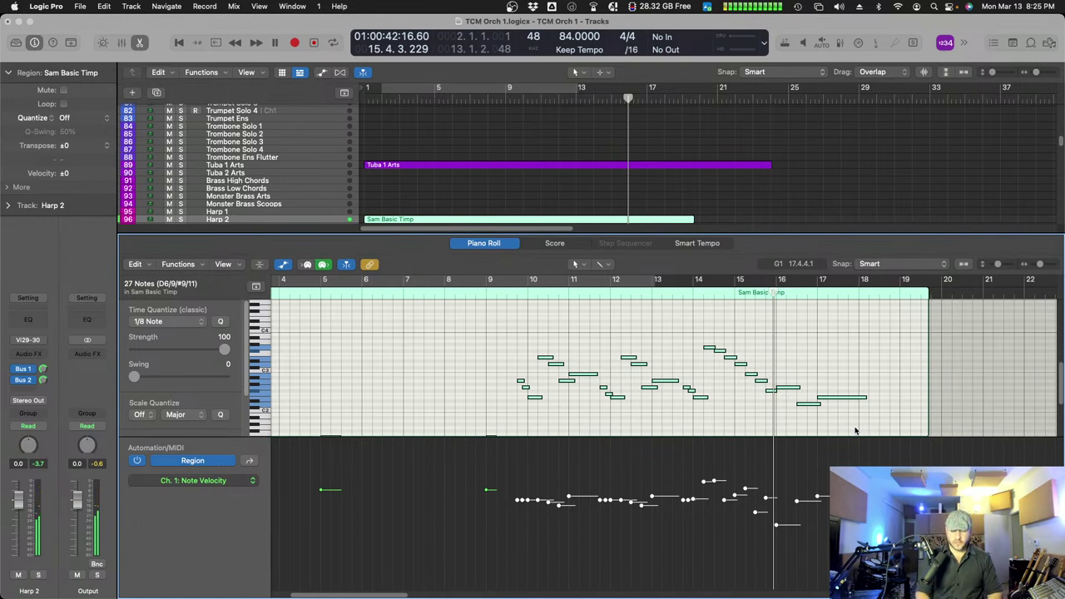
{"action": "key", "text": "BackSpace"}
{"action": "key", "text": "space"}
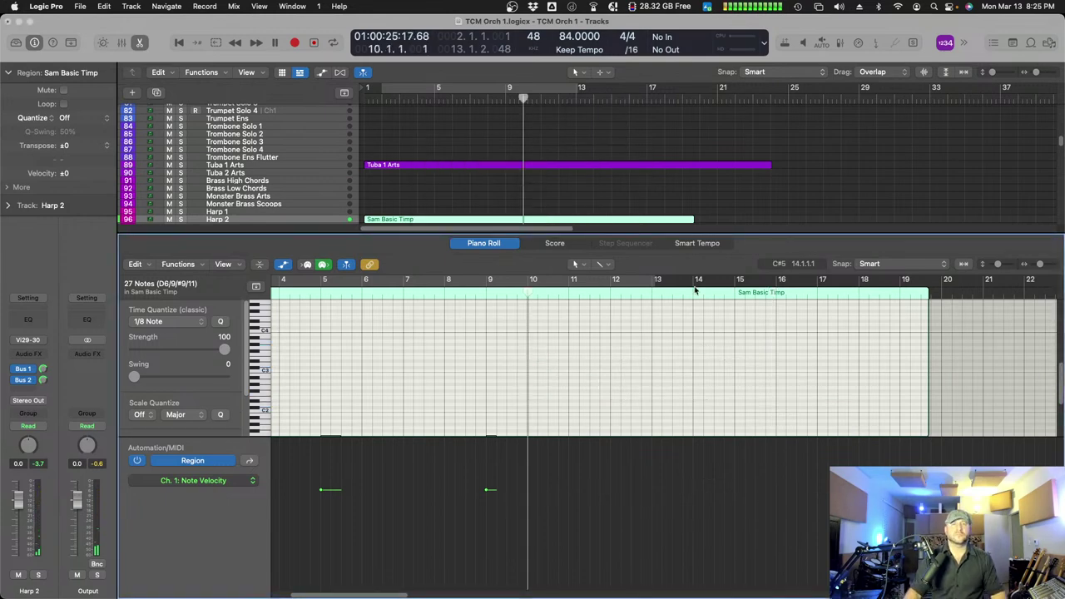
{"action": "scroll", "coordinate": [558, 174], "scroll_direction": "down", "scroll_amount": 3}
{"action": "scroll", "coordinate": [541, 145], "scroll_direction": "up", "scroll_amount": 10}
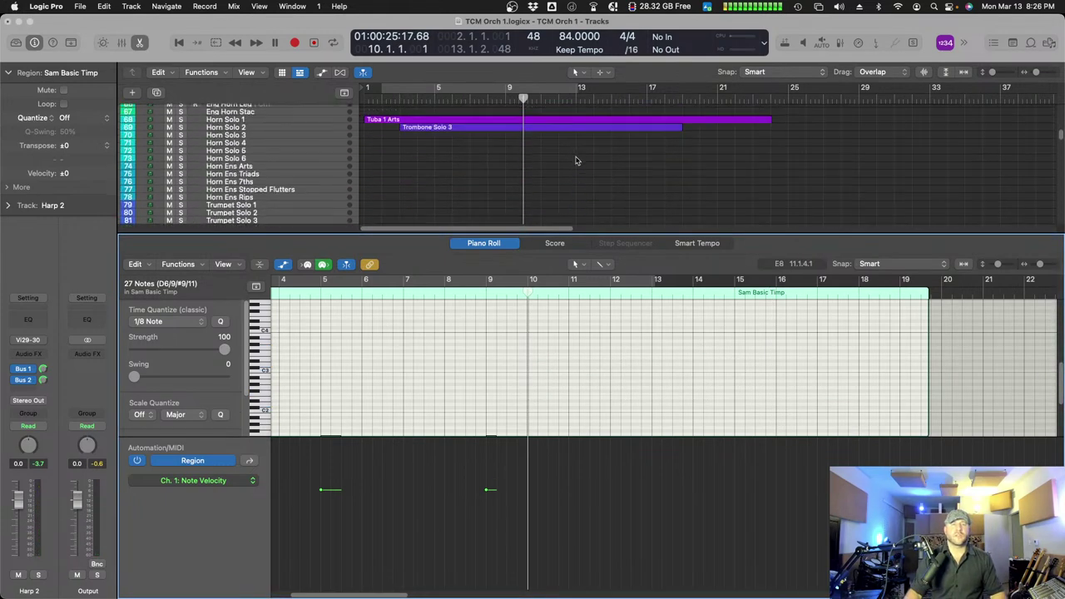
- Copy the Trombone Solo 3 notes from the pickup into bar 10 onward and paste them into the harp region
{"action": "left_click", "coordinate": [534, 143]}
{"action": "left_click_drag", "start_coordinate": [500, 324], "coordinate": [837, 417]}
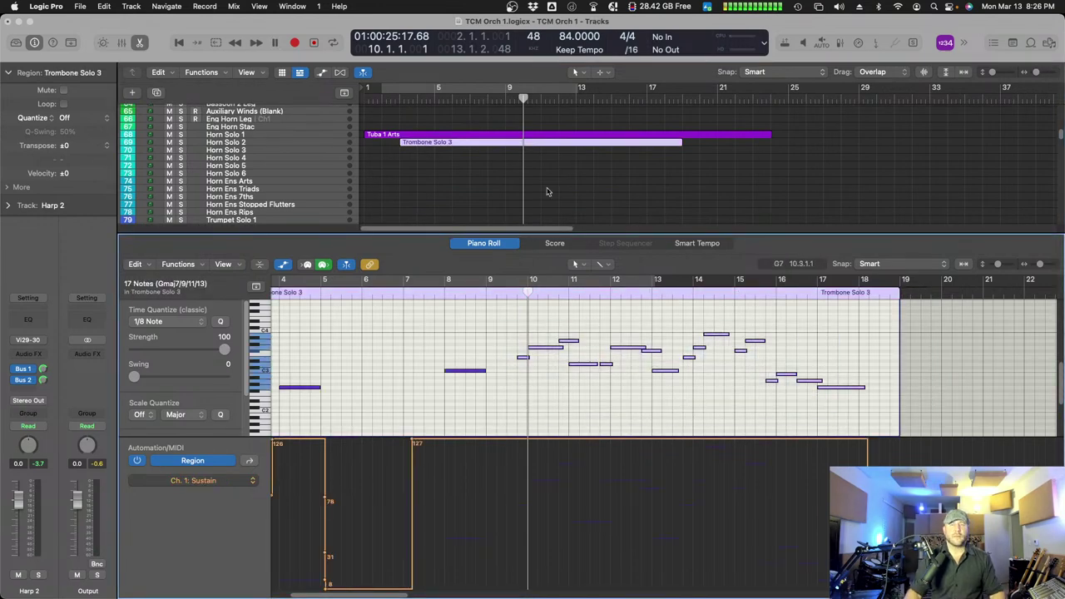
{"action": "scroll", "coordinate": [532, 175], "scroll_direction": "down", "scroll_amount": 8}
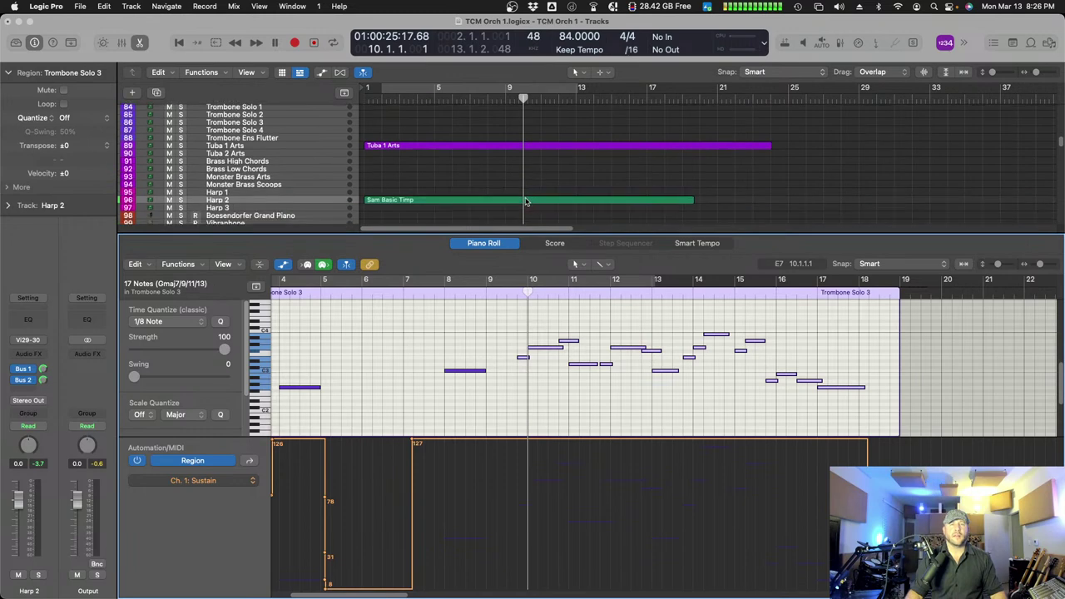
{"action": "left_click", "coordinate": [525, 201]}
{"action": "left_click", "coordinate": [561, 348]}
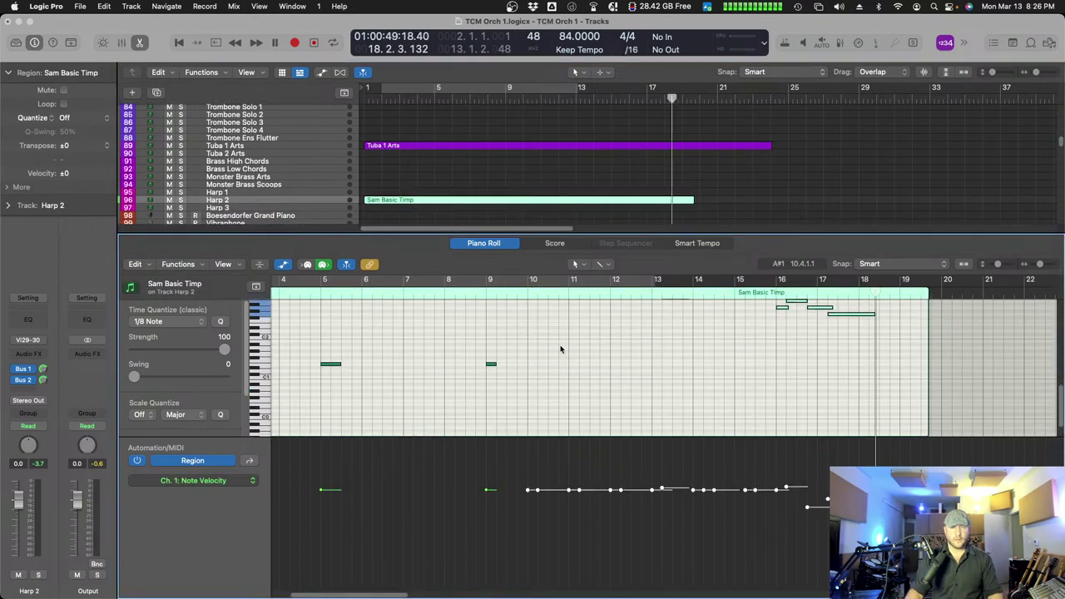
- Transpose the pasted harp line down an octave, shift it to start at 9.4, and audition it from bar 9
{"action": "scroll", "coordinate": [575, 357], "scroll_direction": "up", "scroll_amount": 4}
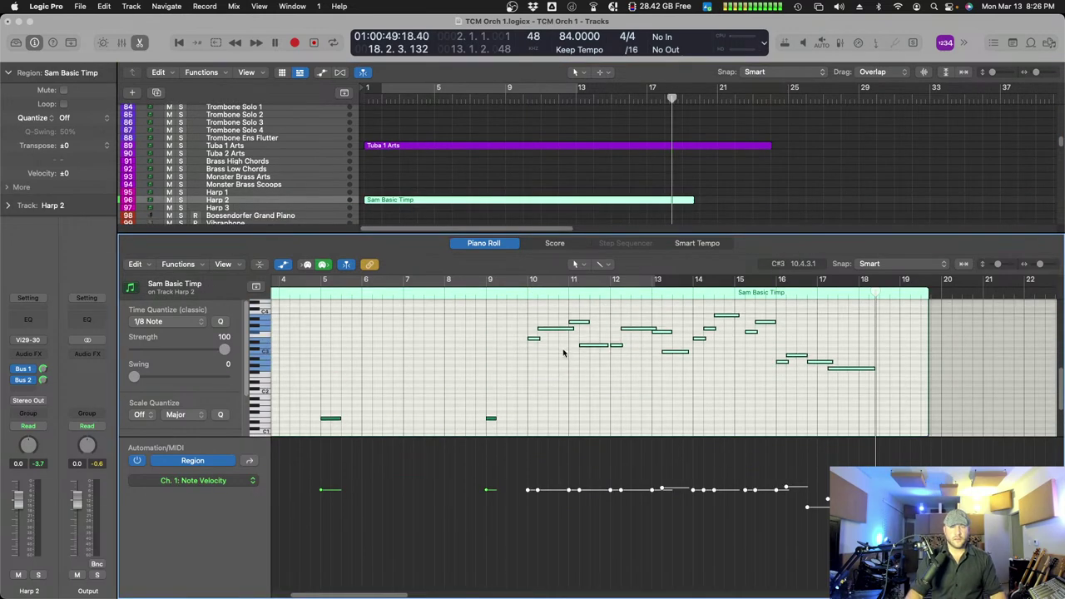
{"action": "left_click_drag", "start_coordinate": [535, 341], "coordinate": [525, 381]}
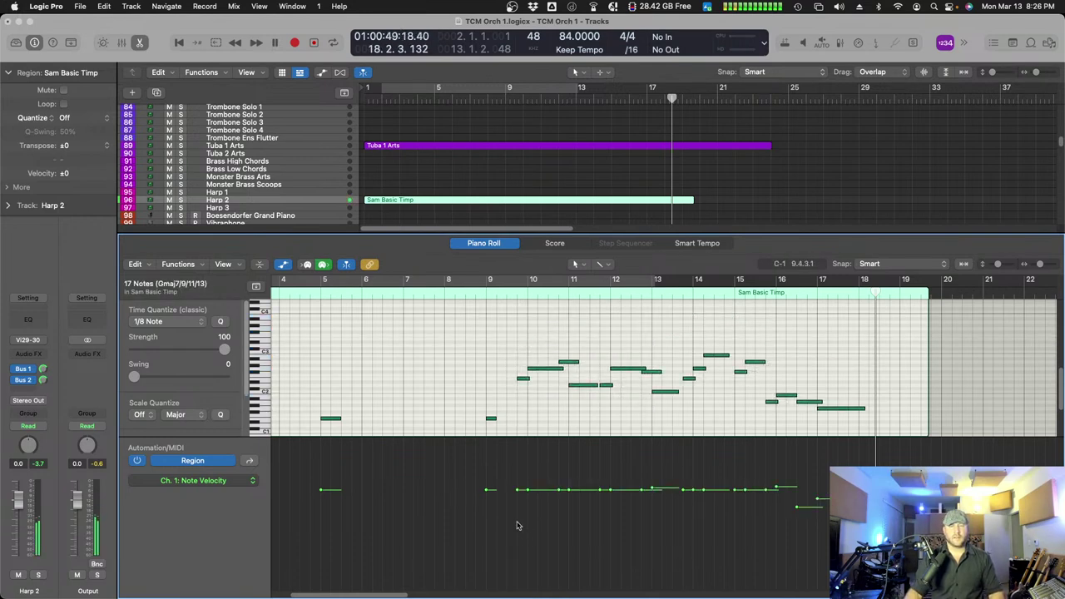
{"action": "left_click", "coordinate": [514, 297]}
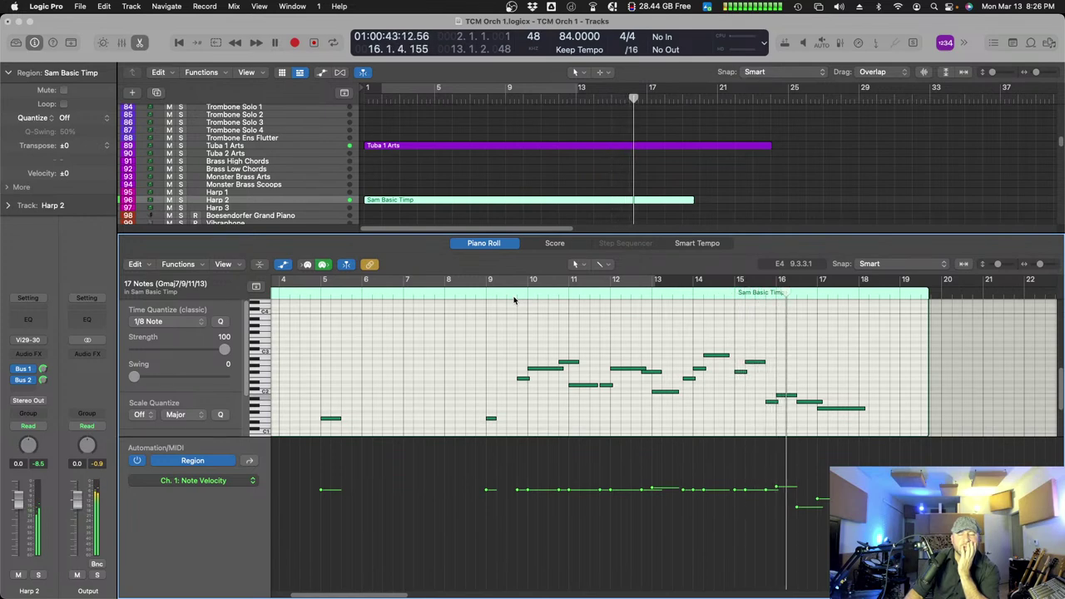
- Show the notes of all regions together in the Piano Roll and compare the lines from bar 10 to 18
{"action": "left_click", "coordinate": [592, 184]}
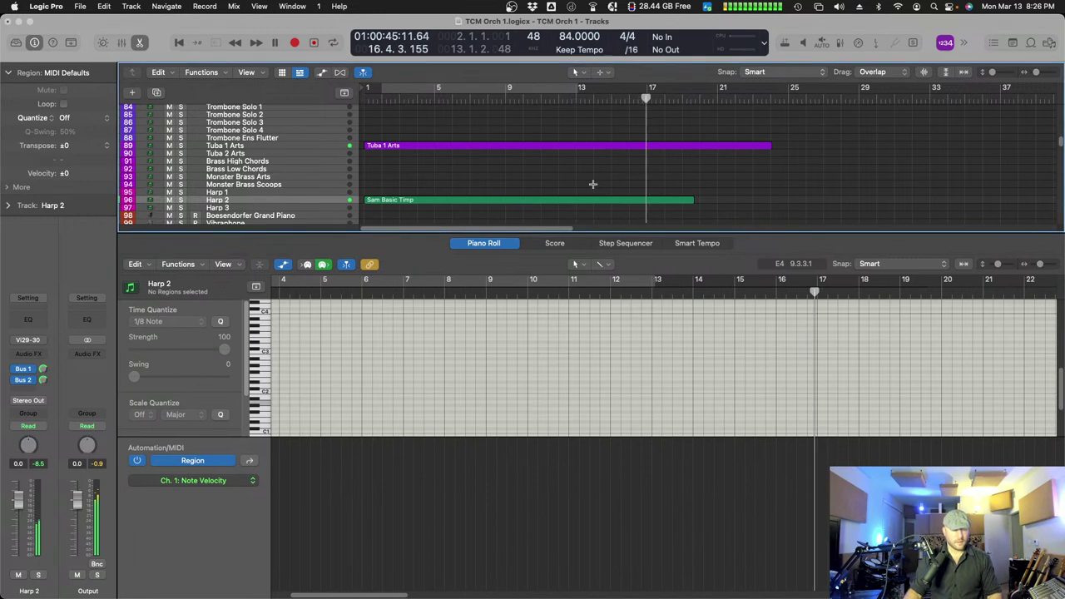
{"action": "key", "text": "super+a"}
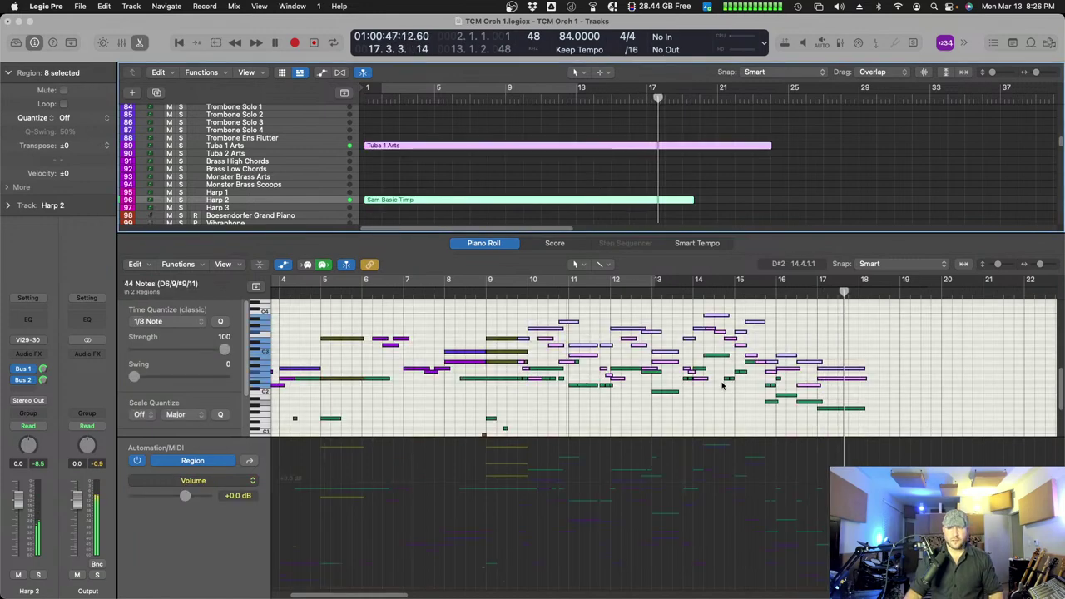
{"action": "key", "text": "super+Right"}
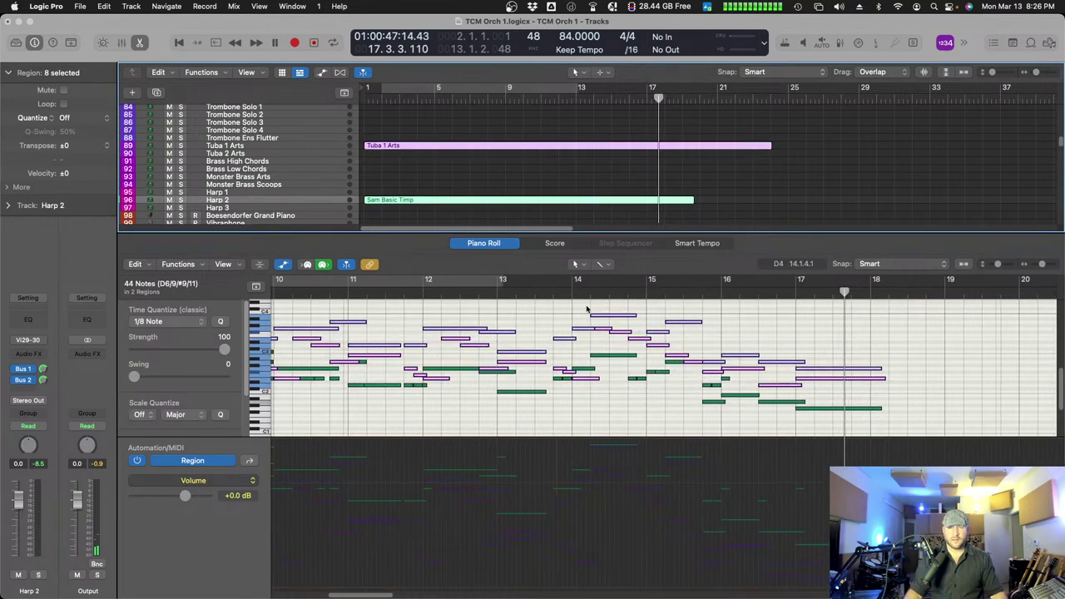
- Name and color all regions in the arrangement after their tracks
{"action": "left_click", "coordinate": [486, 243]}
{"action": "scroll", "coordinate": [549, 364], "scroll_direction": "down", "scroll_amount": 10}
{"action": "left_click", "coordinate": [477, 346]}
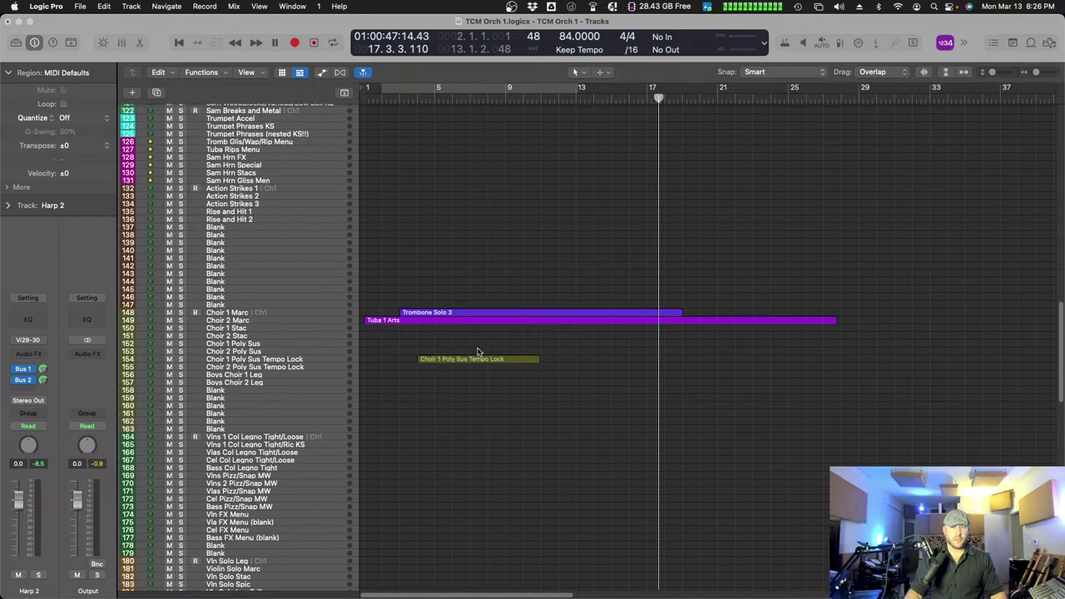
{"action": "key", "text": "super+a"}
{"action": "right_click", "coordinate": [467, 322]}
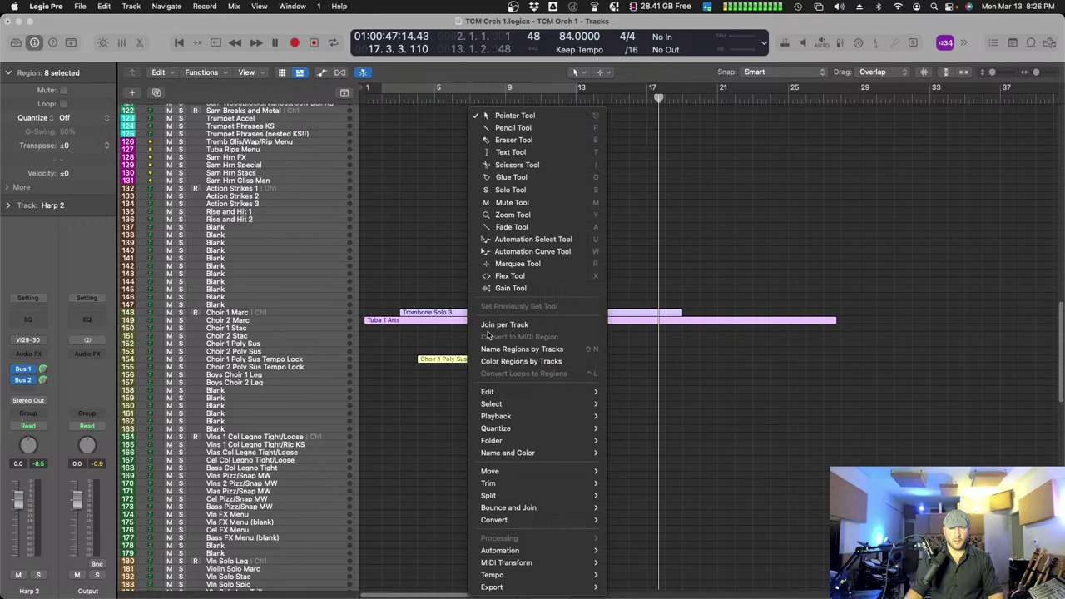
{"action": "left_click", "coordinate": [523, 348]}
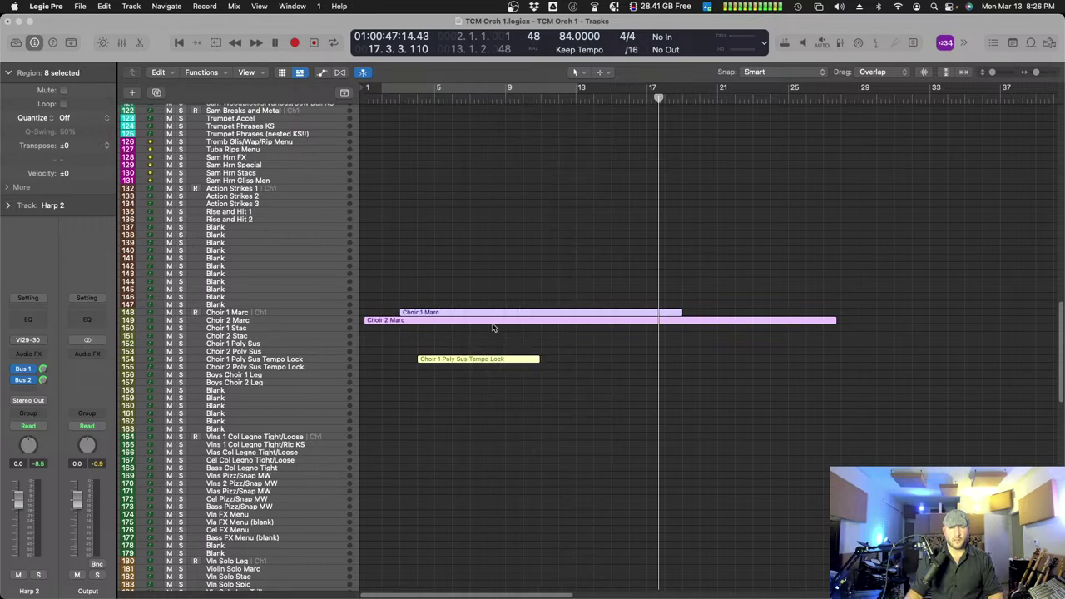
{"action": "right_click", "coordinate": [491, 326]}
{"action": "left_click", "coordinate": [523, 362]}
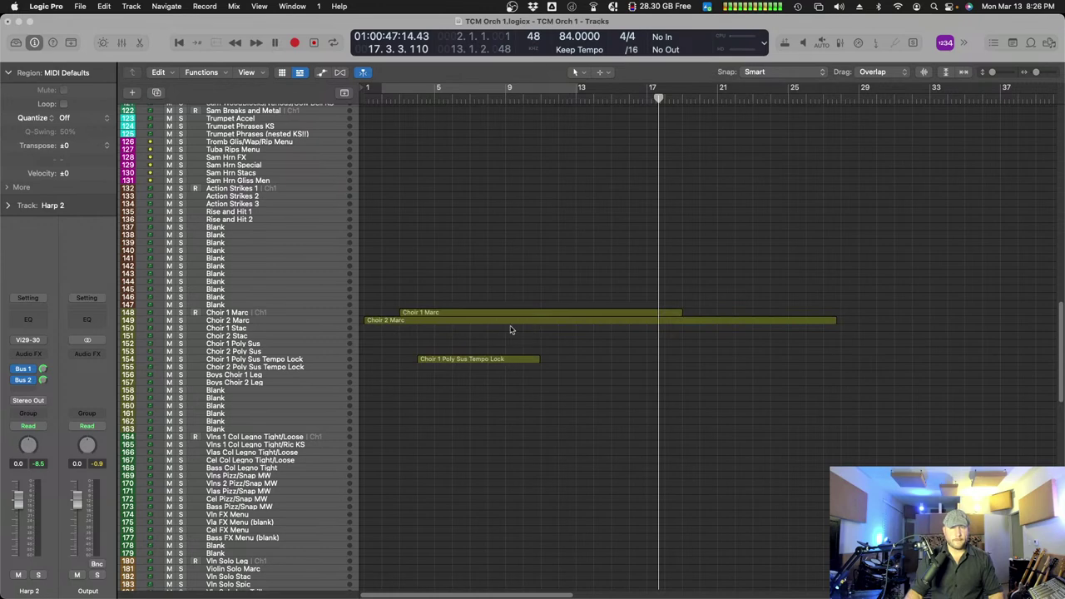
- Open the Choir 1 Marc and Choir 2 Marc regions together in the Piano Roll with the Choir 1 Marc track selected
{"action": "left_click_drag", "start_coordinate": [509, 329], "coordinate": [502, 308]}
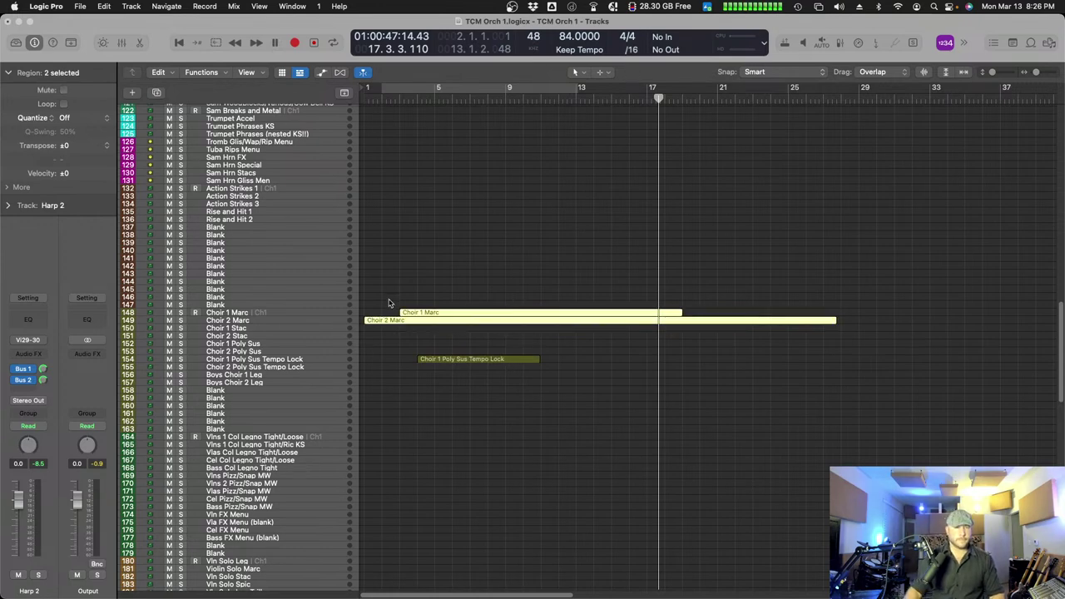
{"action": "left_click", "coordinate": [292, 312]}
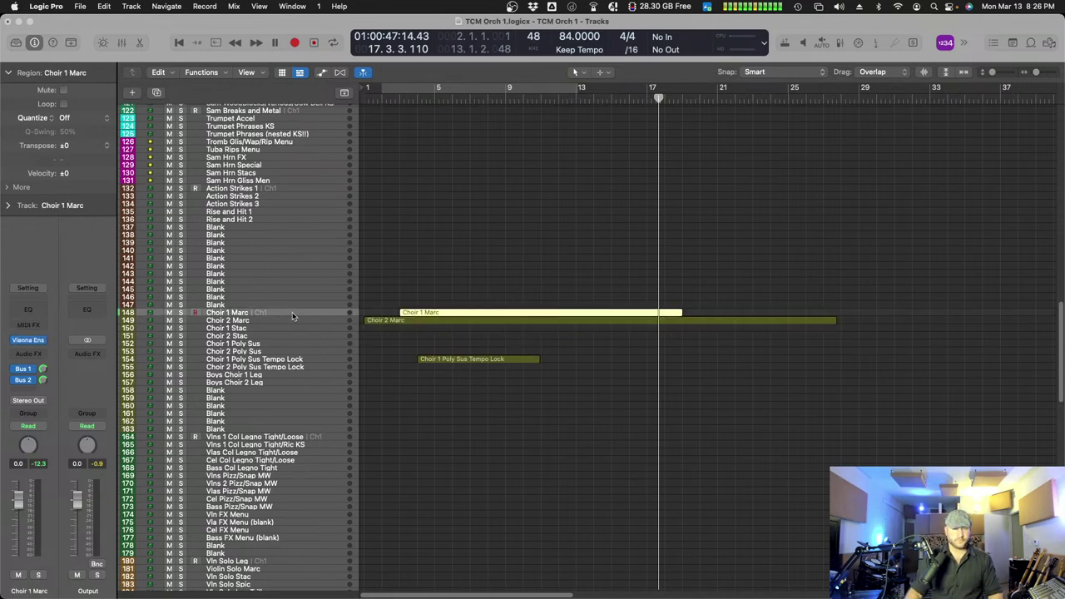
{"action": "left_click", "coordinate": [452, 321], "text": "shift"}
{"action": "key", "text": "e"}
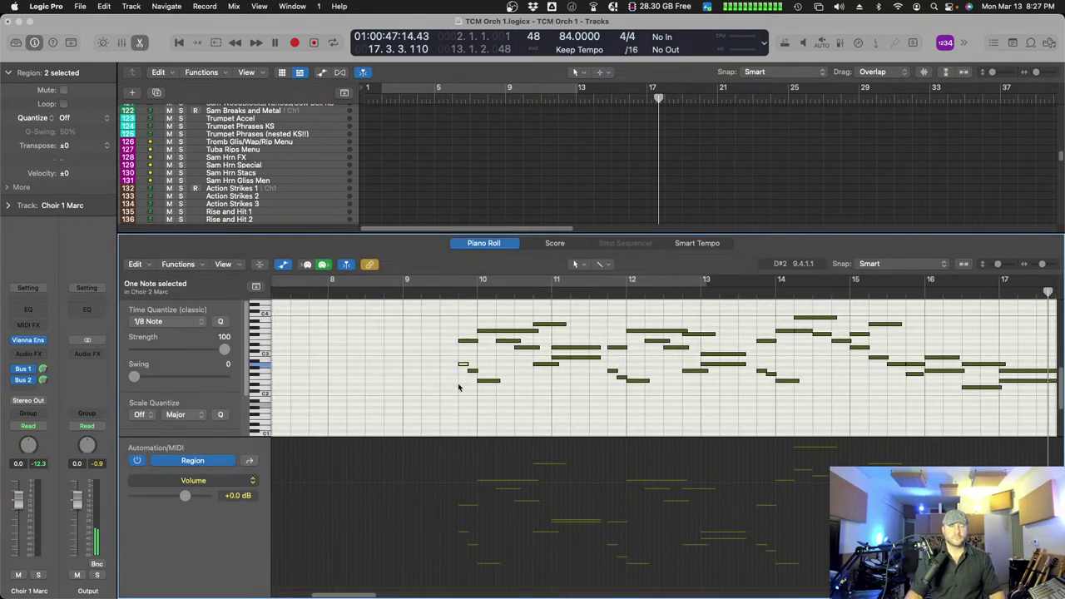
- Add short low keyswitch notes to both choir regions from just before the pickup into bar 10 to mid-bar 10, and audition them
{"action": "left_click_drag", "start_coordinate": [464, 365], "coordinate": [451, 404]}
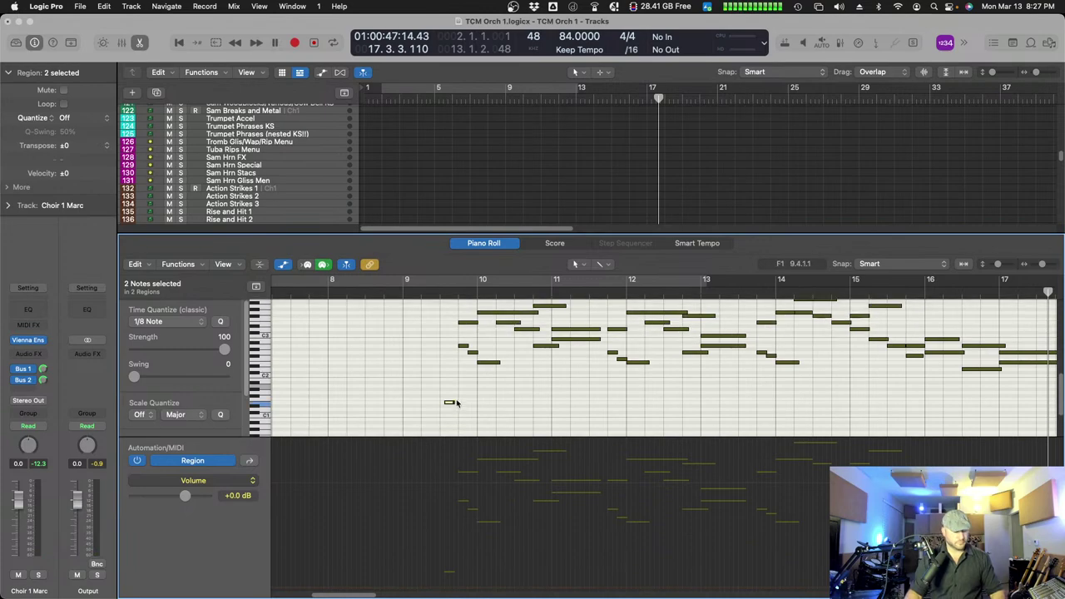
{"action": "key", "text": "a"}
{"action": "key", "text": "super+Right"}
{"action": "scroll", "coordinate": [435, 500], "scroll_direction": "left", "scroll_amount": 10}
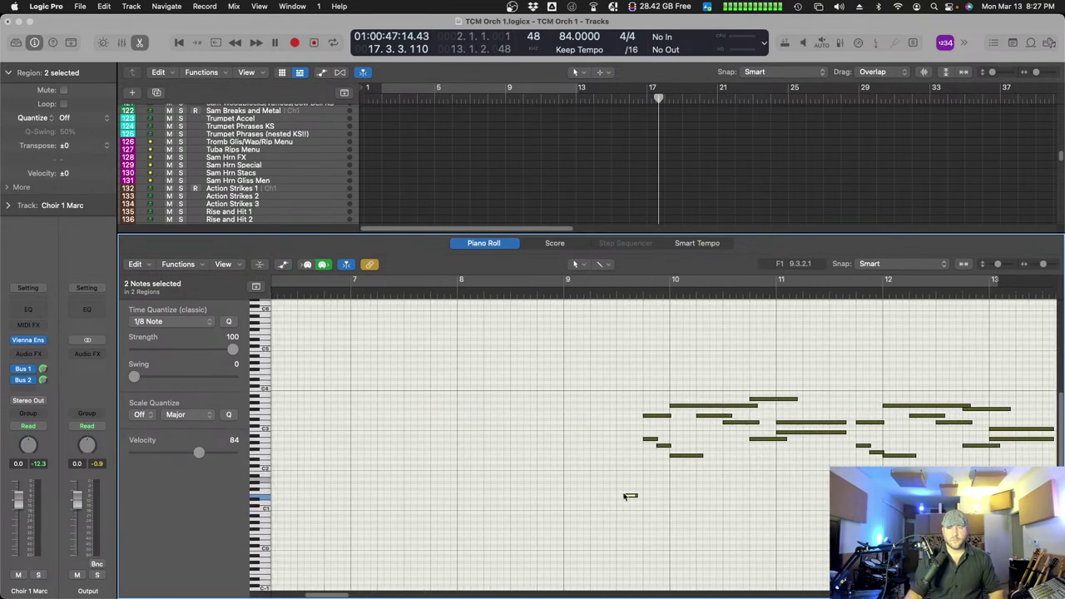
{"action": "left_click_drag", "start_coordinate": [631, 496], "coordinate": [720, 499]}
{"action": "left_click", "coordinate": [601, 290]}
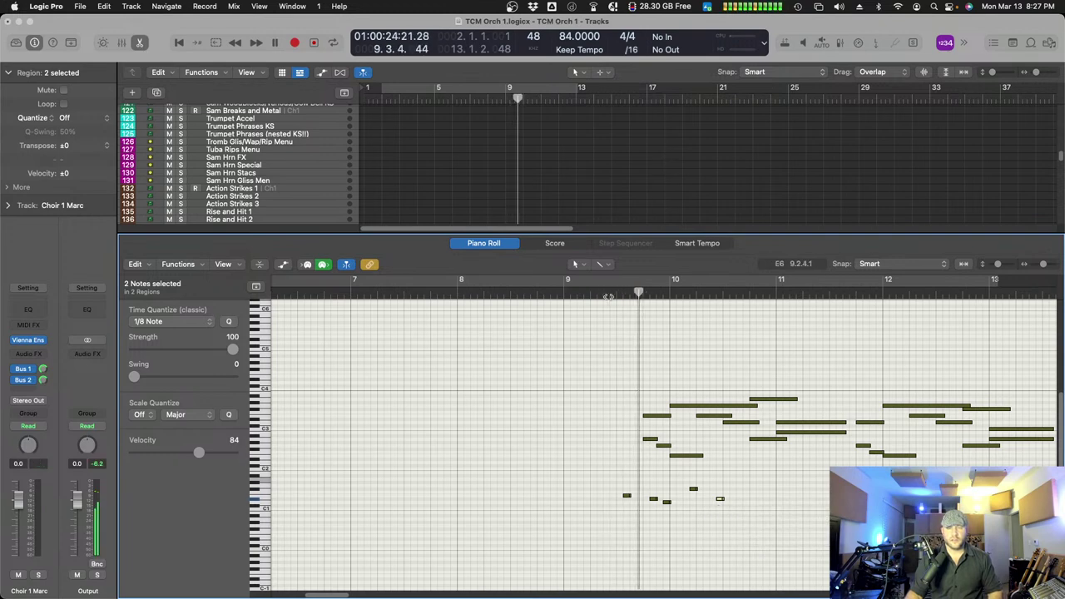
{"action": "left_click", "coordinate": [608, 296]}
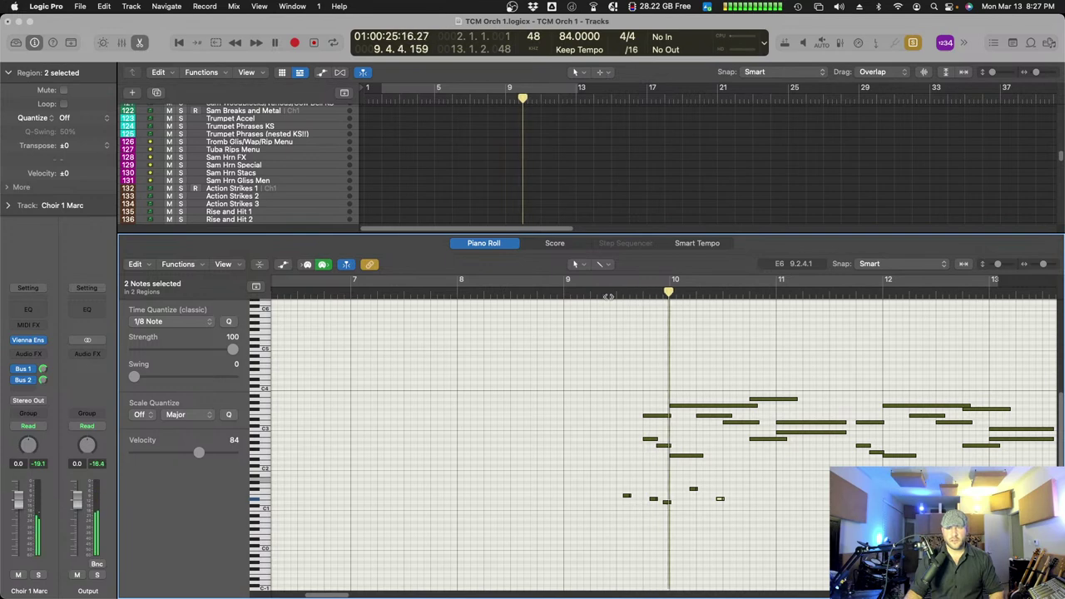
- Add two more choir keyswitch notes late in bar 10, a D1 and a higher one just before bar 11
{"action": "scroll", "coordinate": [661, 337], "scroll_direction": "right", "scroll_amount": 5}
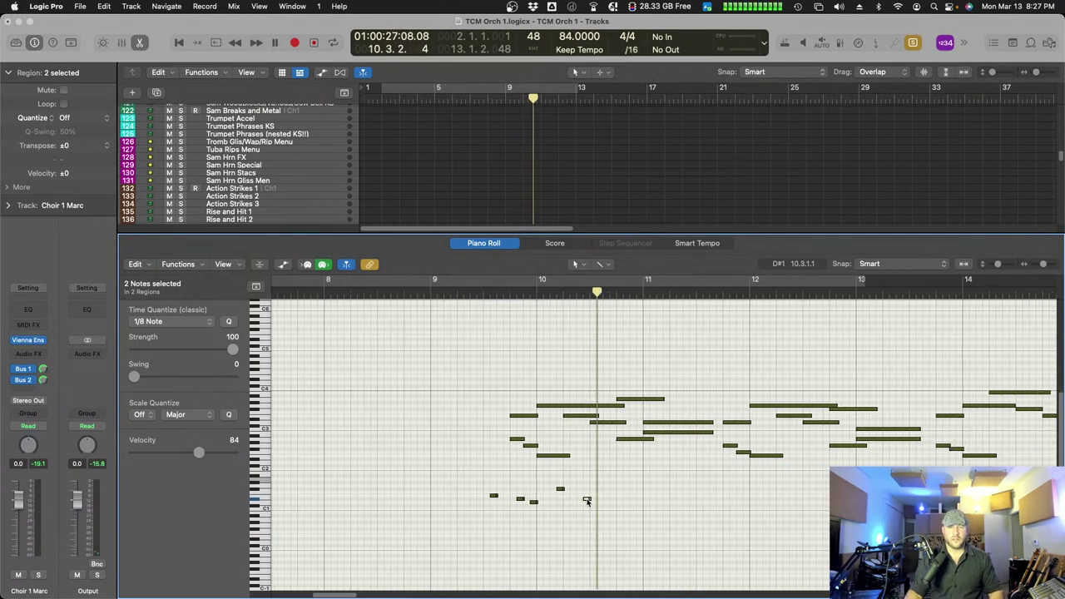
{"action": "left_click", "coordinate": [612, 504]}
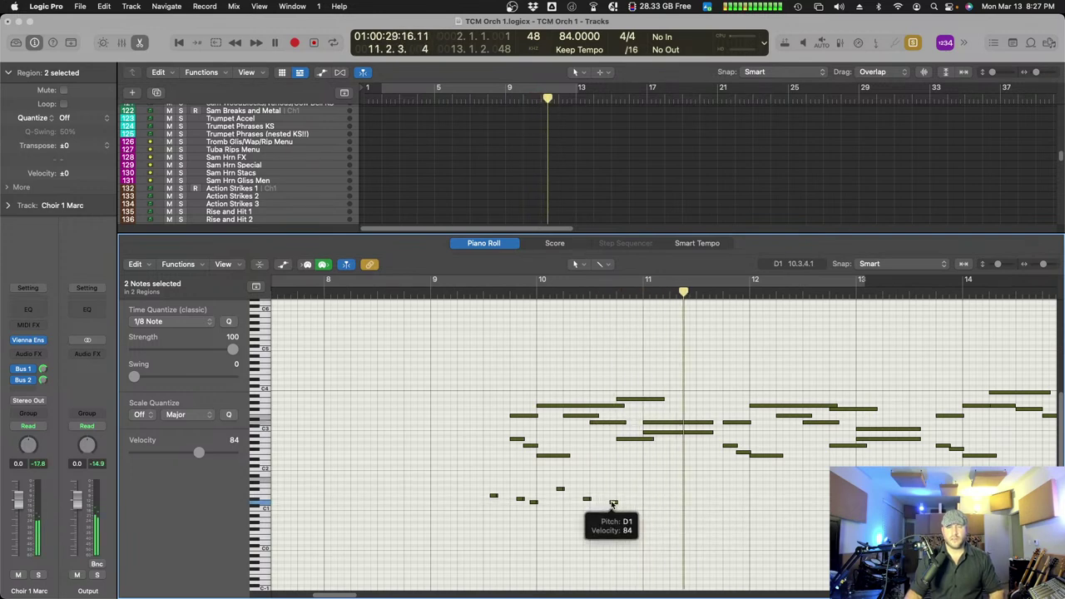
{"action": "left_click_drag", "start_coordinate": [614, 503], "coordinate": [636, 487]}
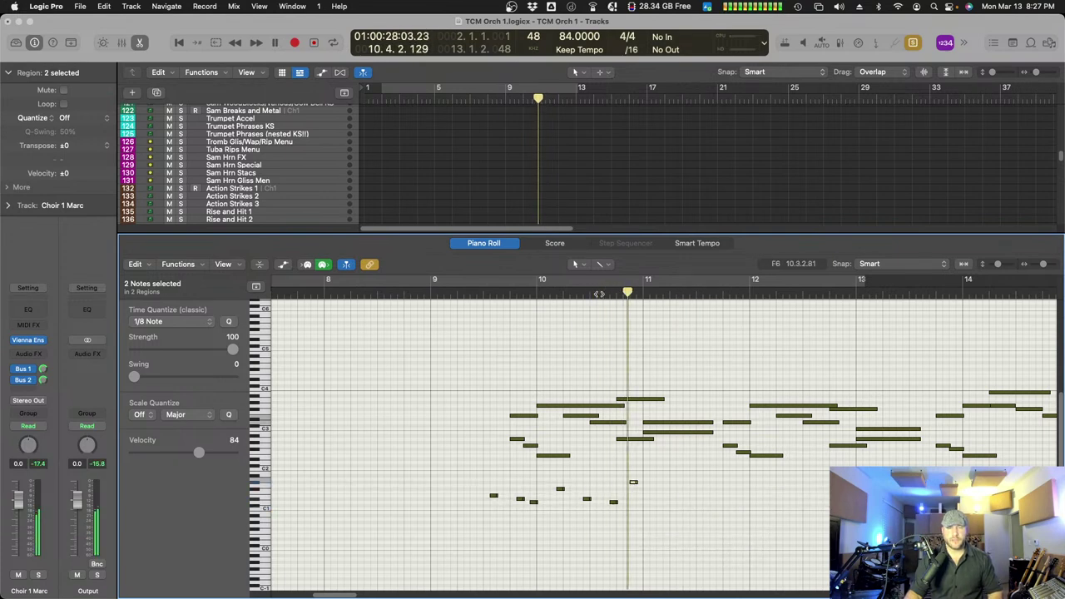
- Try to force legato on all choir notes, keeping chord notes, and undo it
{"action": "left_click", "coordinate": [682, 417]}
{"action": "key", "text": "super+a"}
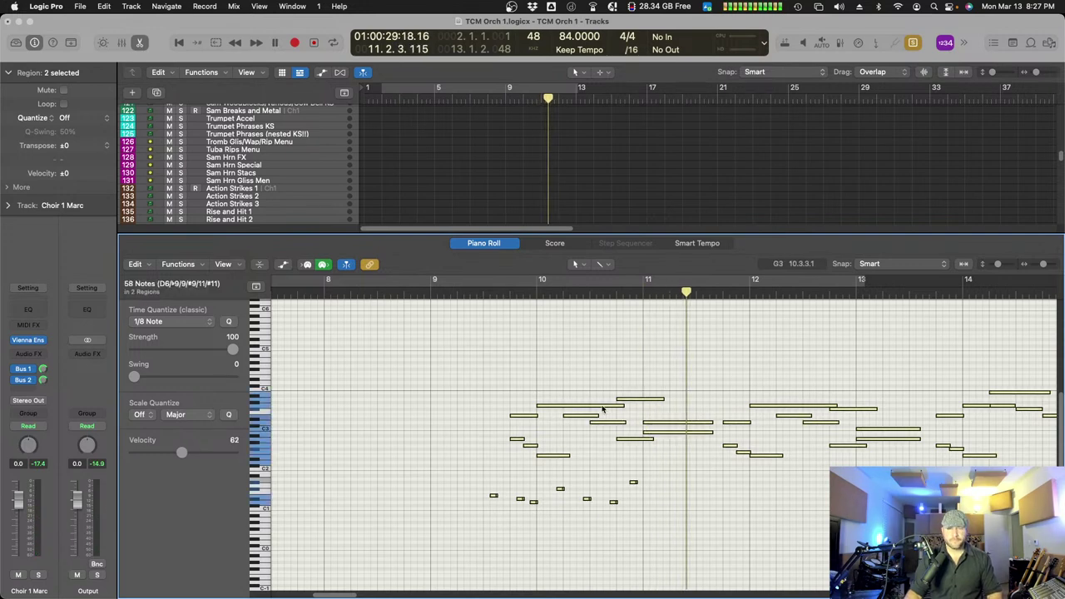
{"action": "right_click", "coordinate": [603, 409]}
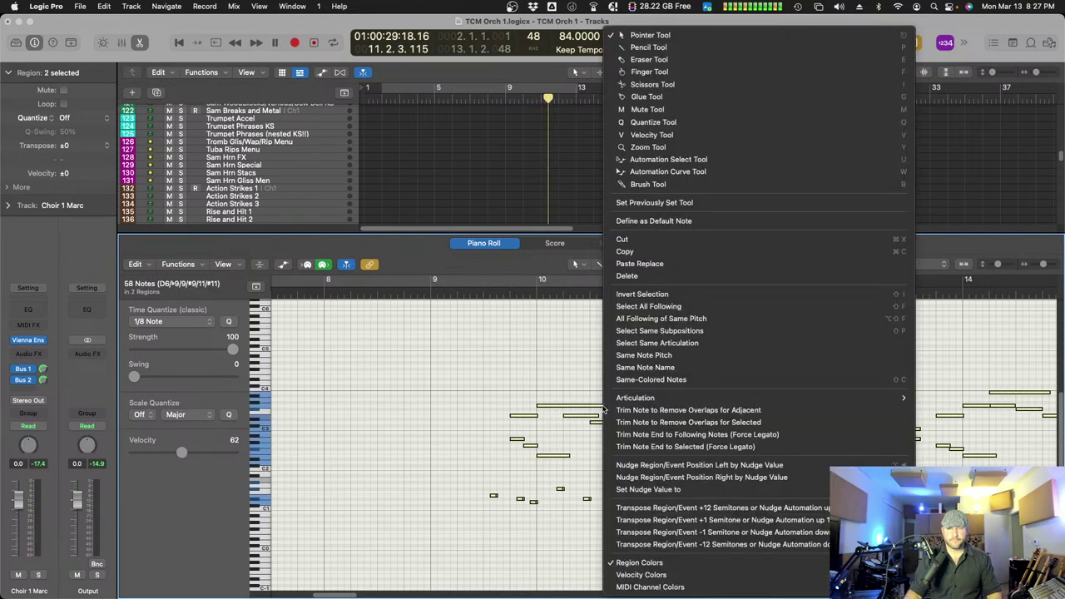
{"action": "left_click", "coordinate": [740, 435]}
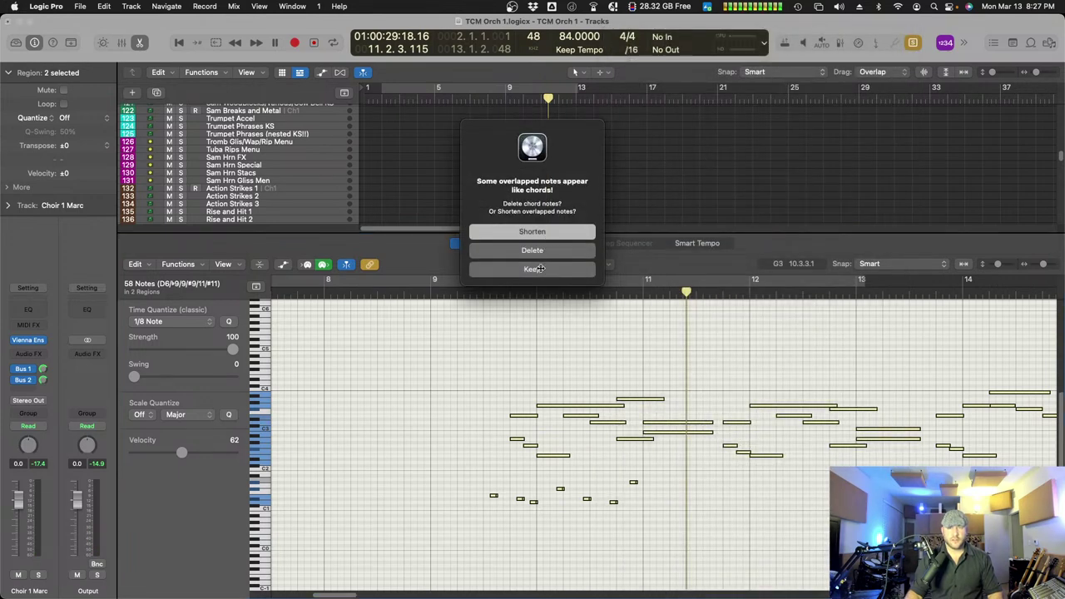
{"action": "left_click", "coordinate": [533, 270]}
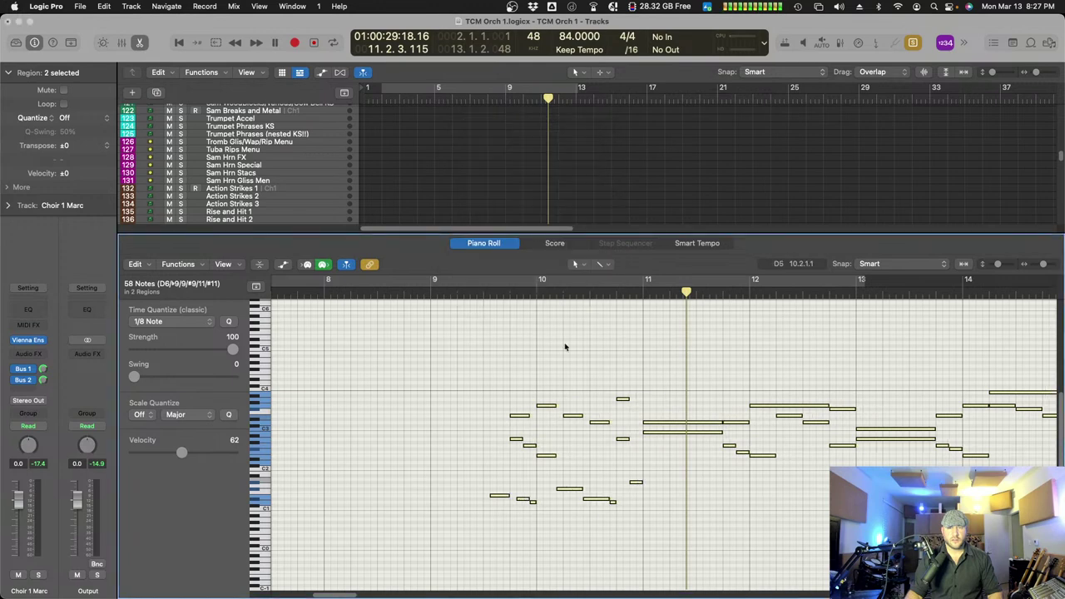
{"action": "key", "text": "super+z"}
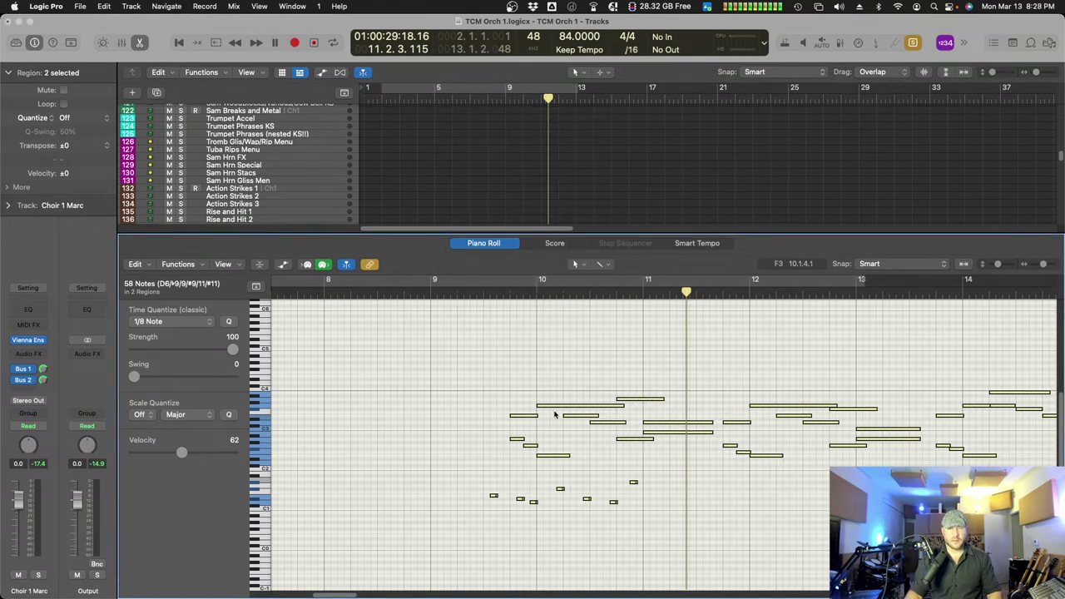
- Force legato on the choir notes without the low keyswitch notes, shortening the overlapped notes
{"action": "left_click_drag", "start_coordinate": [484, 475], "coordinate": [667, 532]}
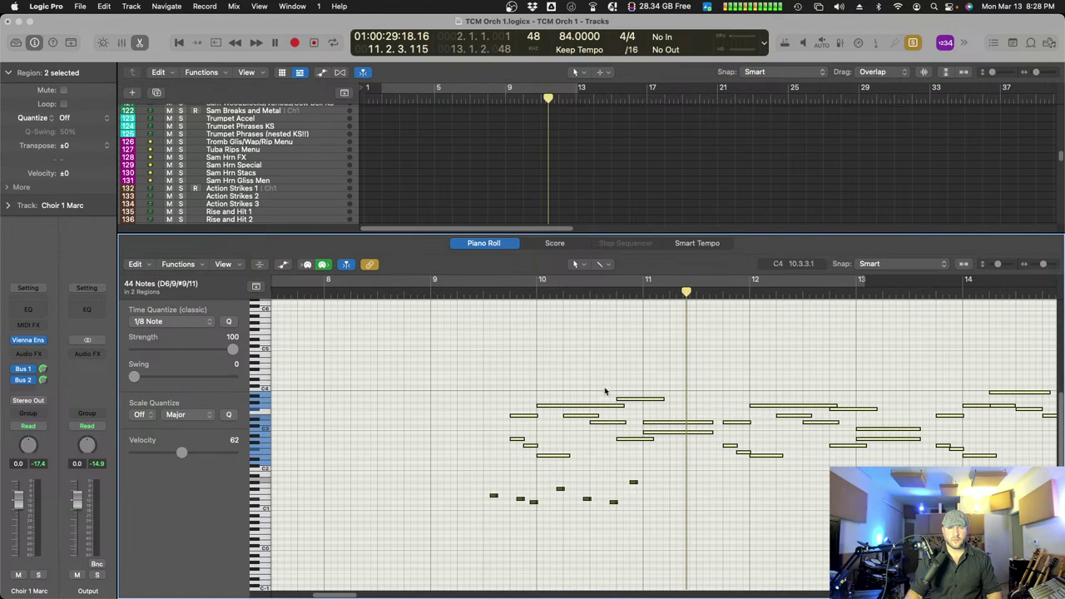
{"action": "right_click", "coordinate": [601, 409]}
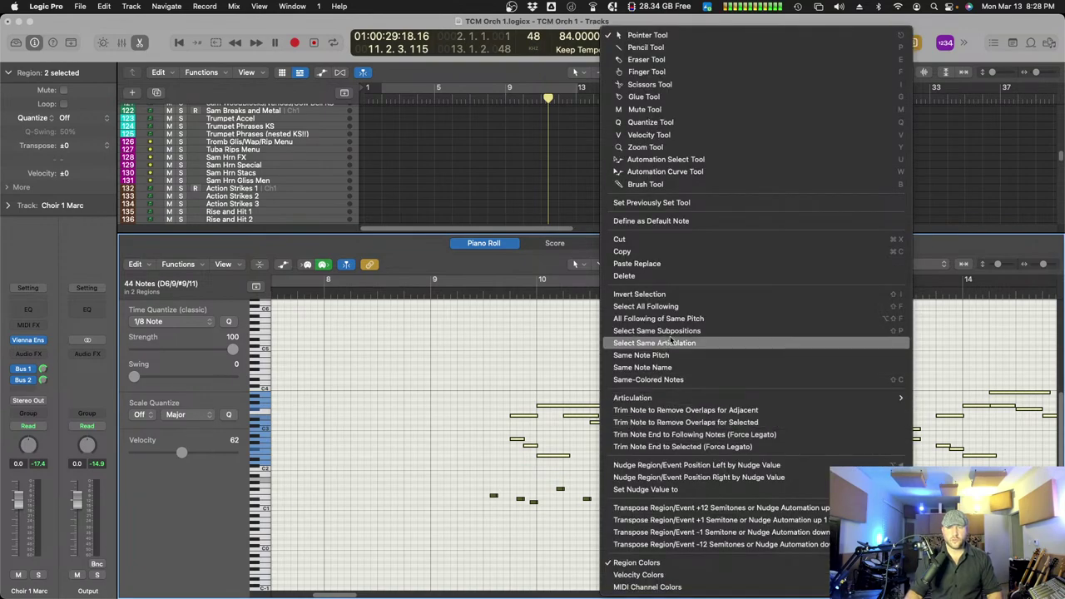
{"action": "left_click", "coordinate": [715, 434]}
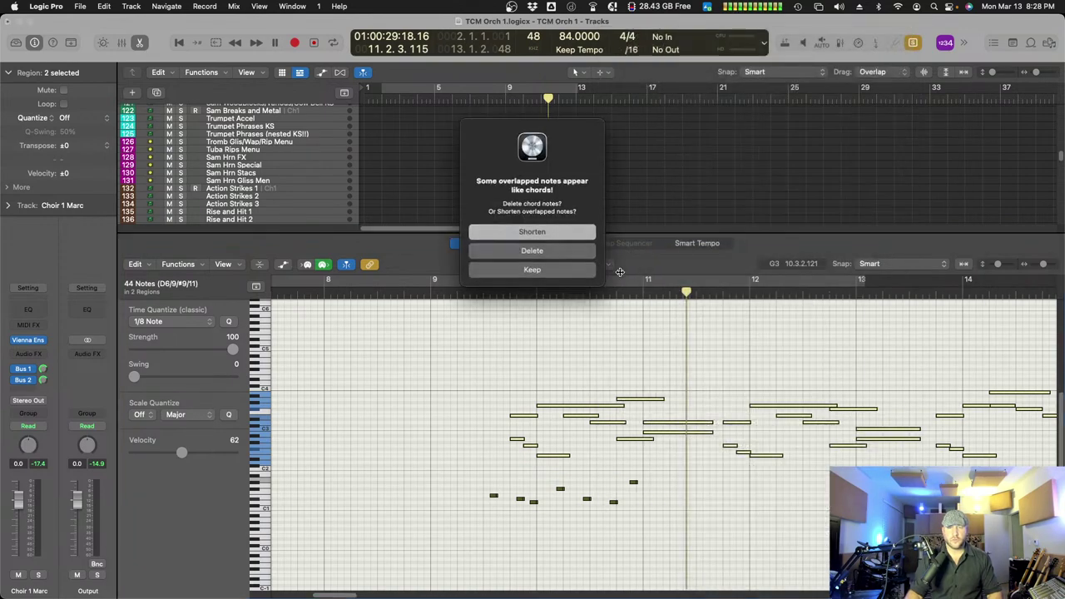
{"action": "key", "text": "Return"}
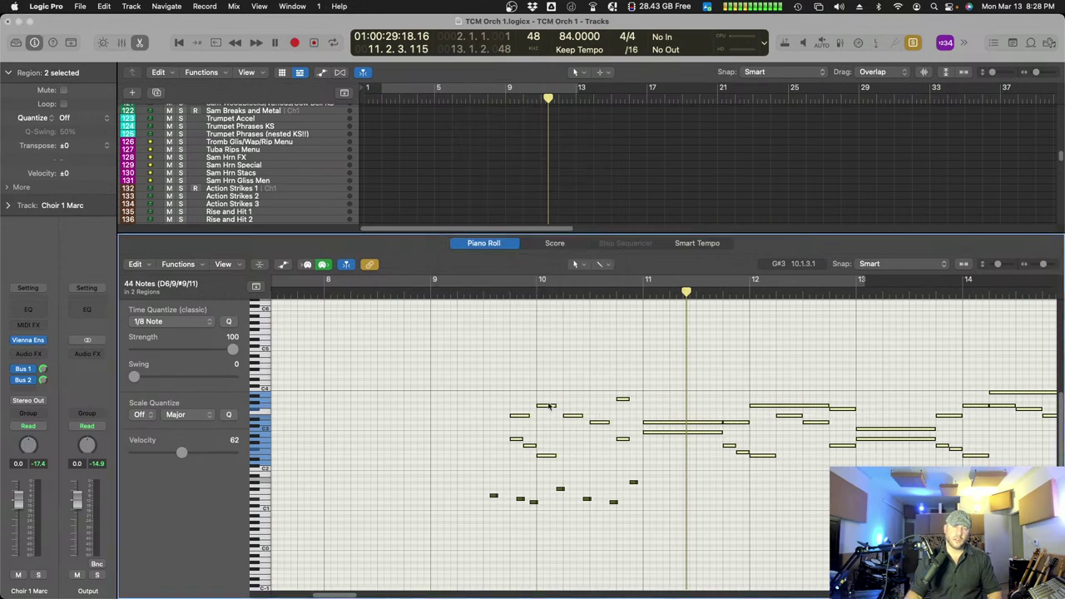
- Lengthen the bar 10 choir notes: extend the last pair to bar 11, plus the three upper notes and the low note on the downbeat
{"action": "left_click_drag", "start_coordinate": [496, 387], "coordinate": [622, 439]}
{"action": "left_click", "coordinate": [622, 439]}
{"action": "left_click", "coordinate": [623, 399], "text": "shift"}
{"action": "left_click_drag", "start_coordinate": [624, 400], "coordinate": [643, 413]}
{"action": "left_click_drag", "start_coordinate": [602, 452], "coordinate": [565, 415]}
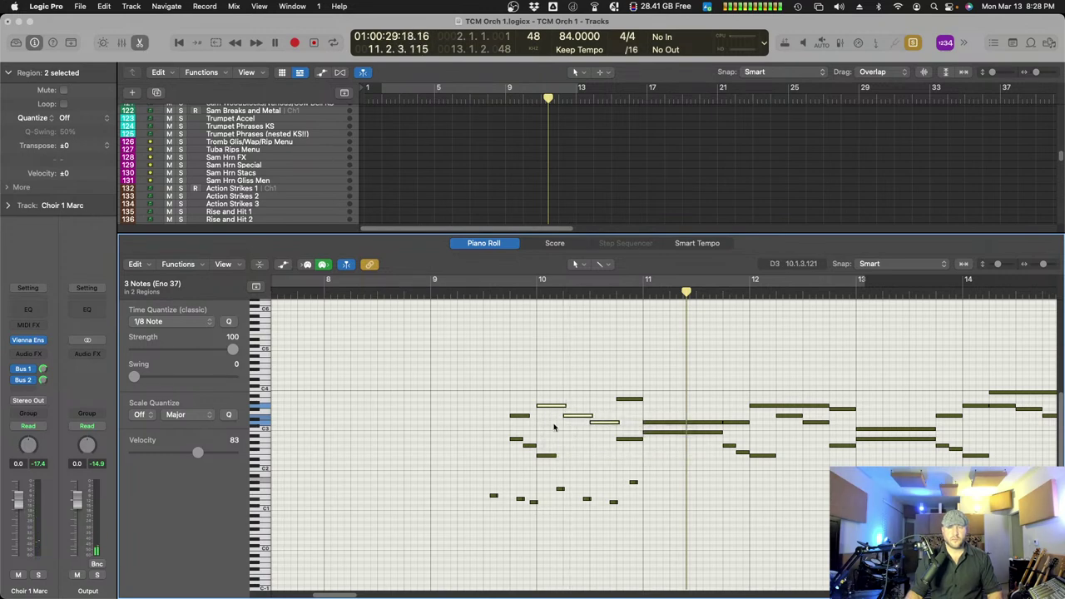
{"action": "left_click_drag", "start_coordinate": [555, 456], "coordinate": [562, 456]}
- Extend the upper choir pickup note to the bar 10 downbeat and audition the phrase from the end of bar 9
{"action": "left_click", "coordinate": [525, 424]}
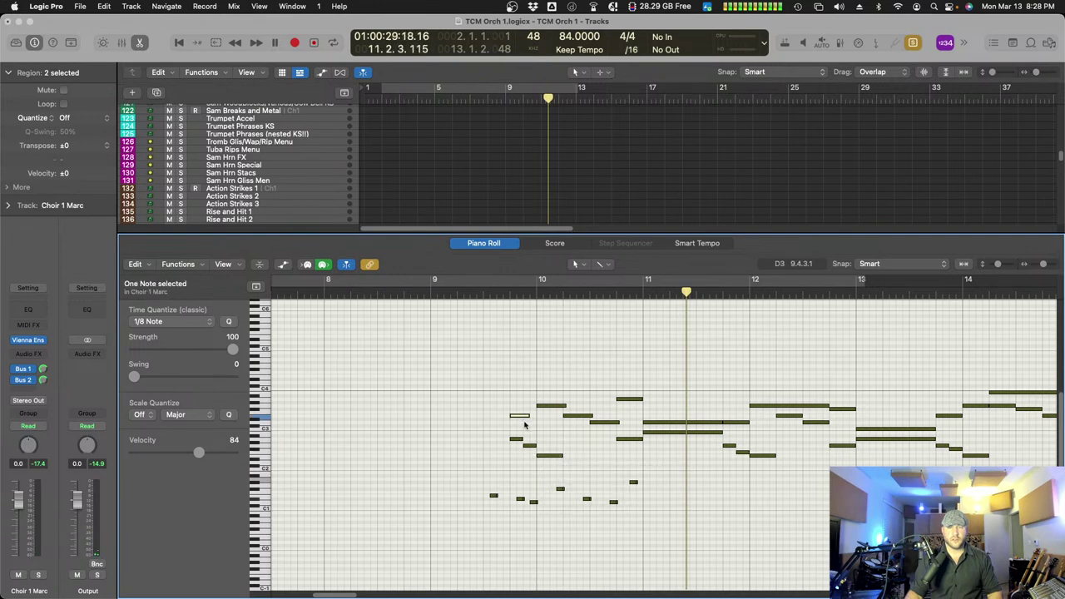
{"action": "left_click", "coordinate": [521, 416]}
{"action": "left_click", "coordinate": [491, 291]}
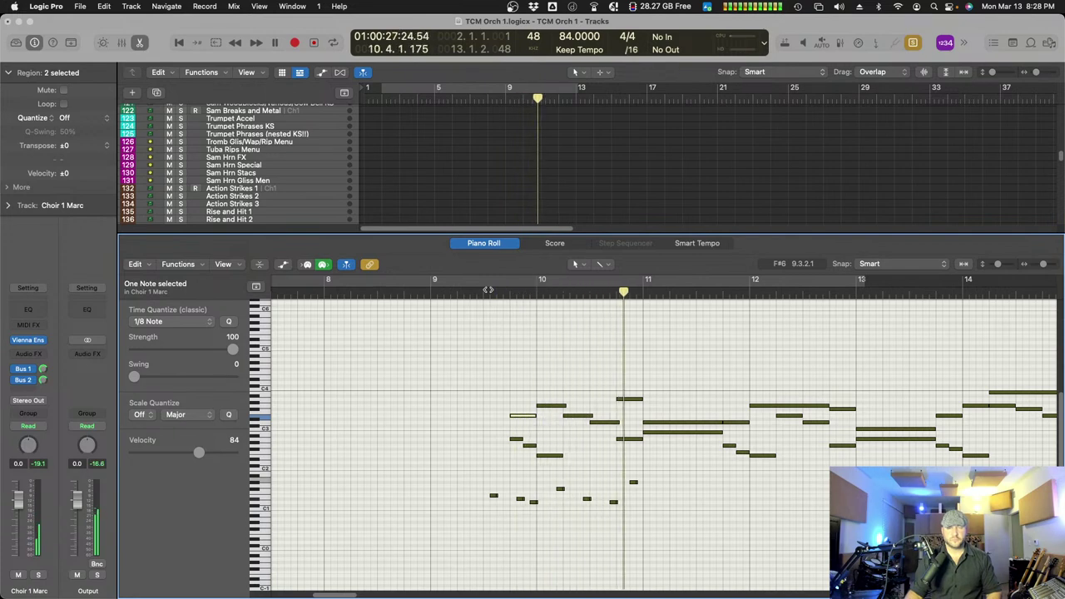
- Extend the low E2 choir note on the bar 10 downbeat to a length of 0.3.0.120 and audition the phrase
{"action": "left_click", "coordinate": [558, 455]}
{"action": "left_click_drag", "start_coordinate": [560, 455], "coordinate": [619, 455]}
{"action": "left_click", "coordinate": [530, 288]}
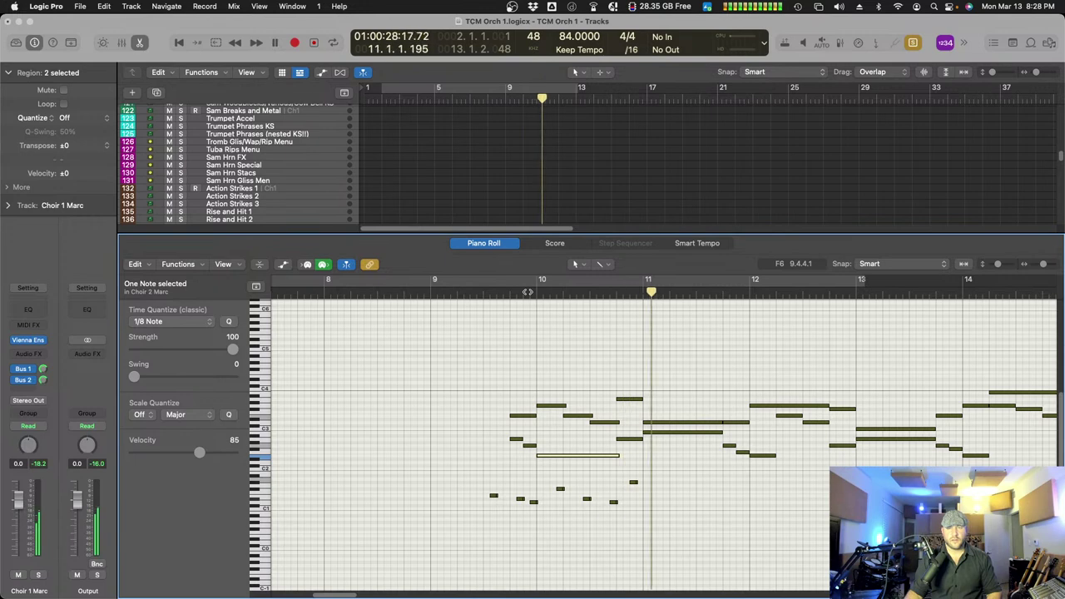
{"action": "scroll", "coordinate": [653, 431], "scroll_direction": "right", "scroll_amount": 3}
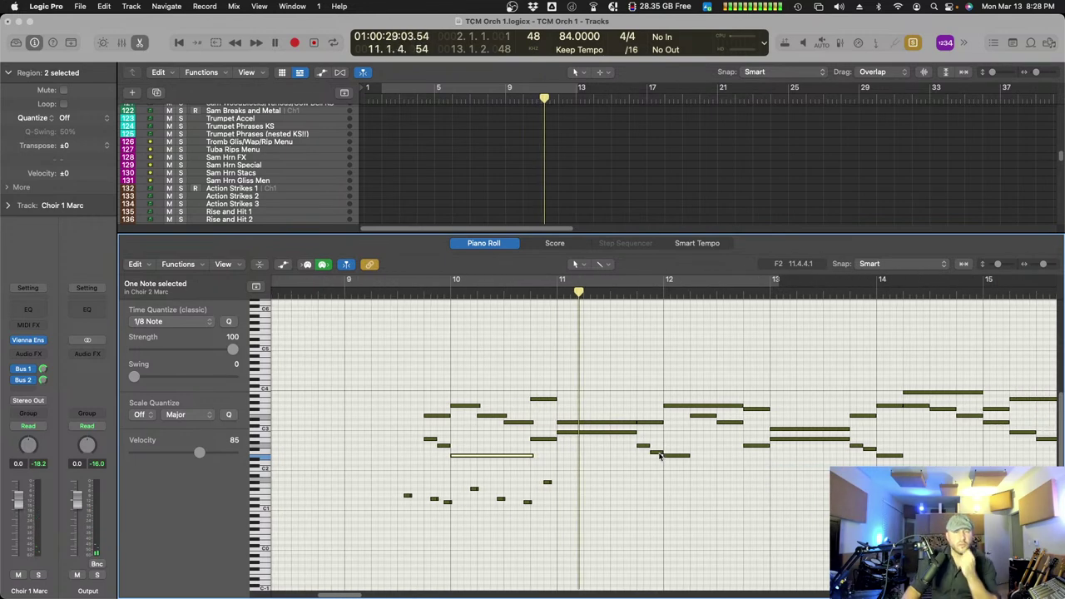
{"action": "left_click_drag", "start_coordinate": [545, 460], "coordinate": [542, 383]}
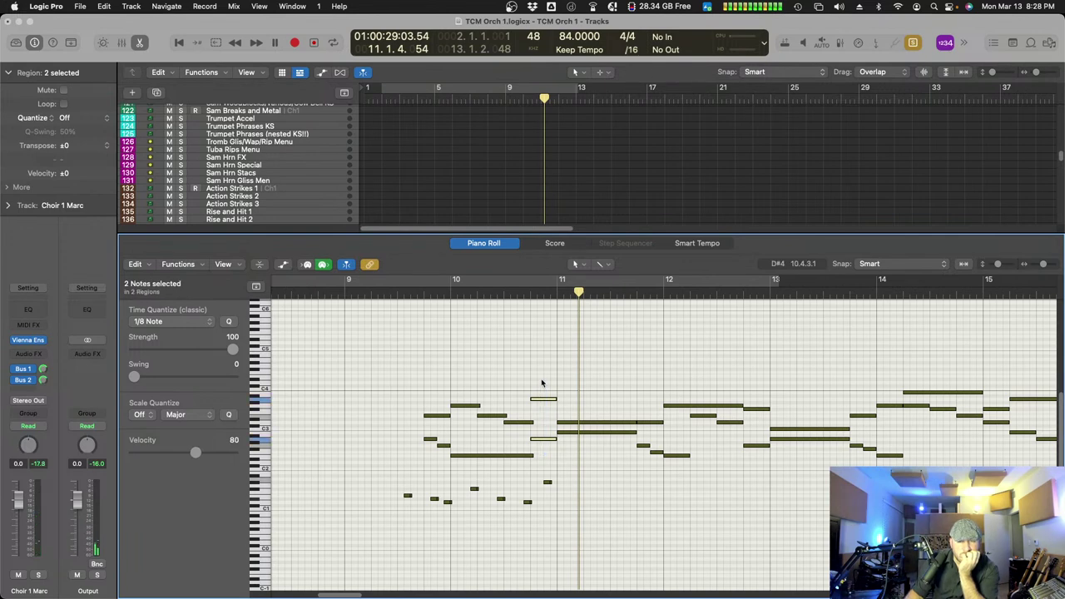
{"action": "left_click", "coordinate": [544, 475]}
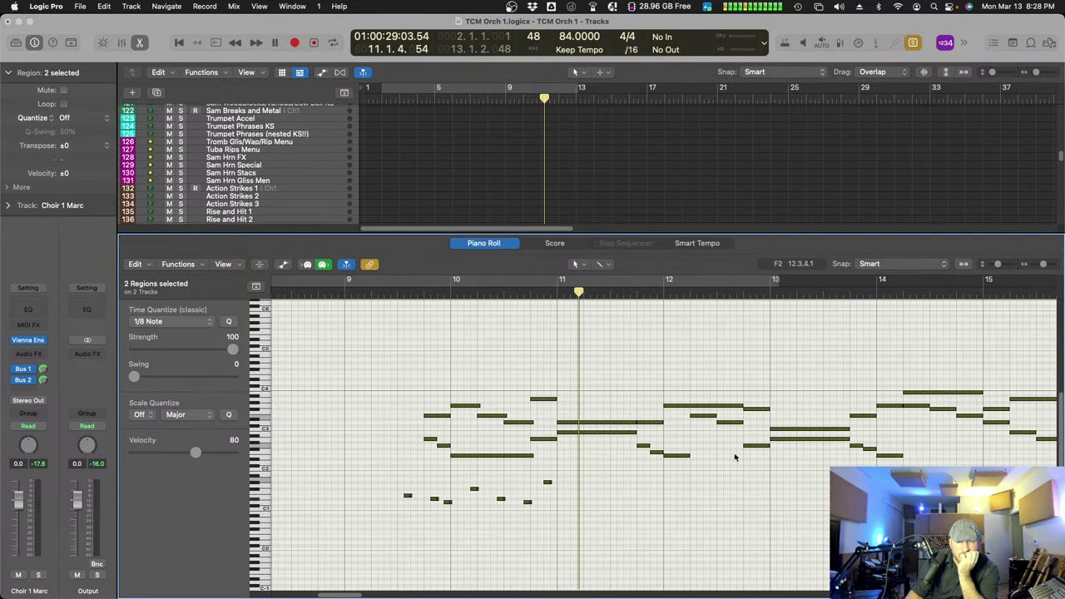
{"action": "left_click", "coordinate": [397, 295]}
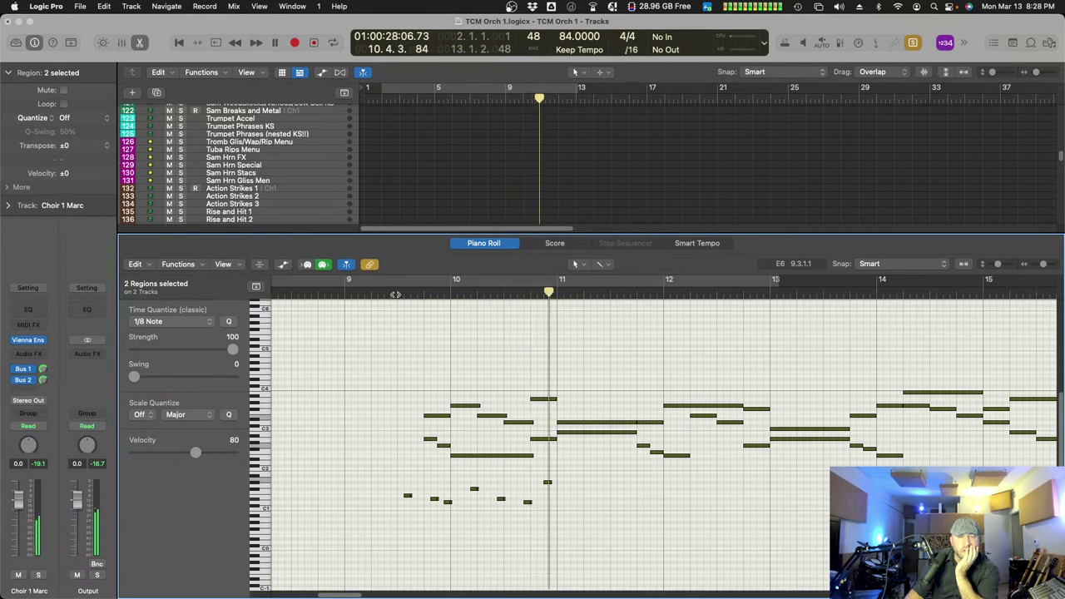
{"action": "left_click", "coordinate": [395, 295]}
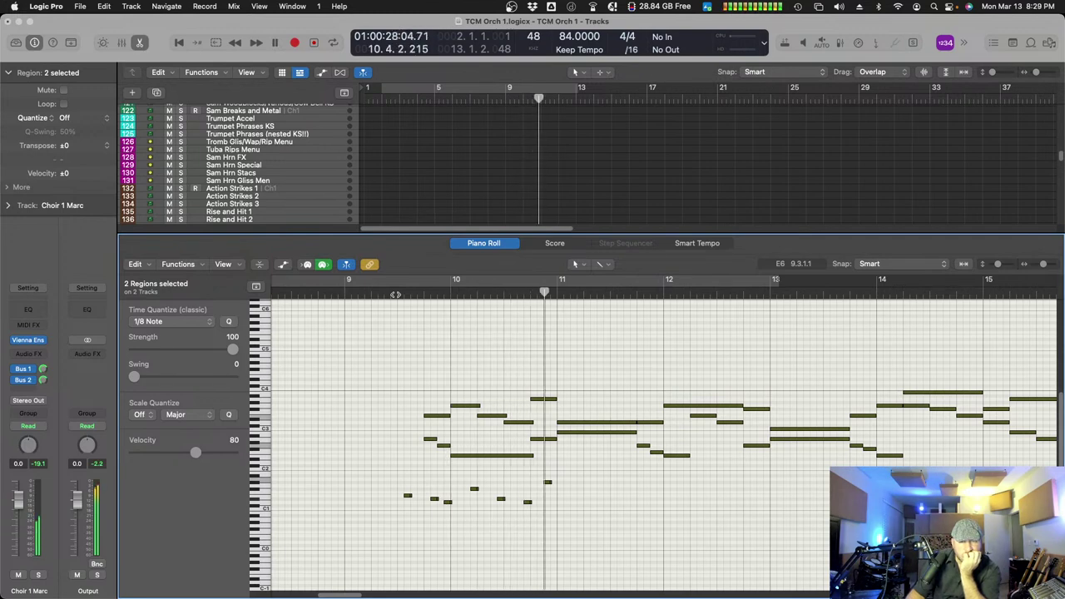
- Open the Horn Solo 1, Horn Solo 2 and Tuba 1 Arts regions together in the Piano Roll to examine their bar 10 voicing
{"action": "left_click", "coordinate": [511, 244]}
{"action": "left_click", "coordinate": [585, 341]}
{"action": "scroll", "coordinate": [574, 358], "scroll_direction": "up", "scroll_amount": 5}
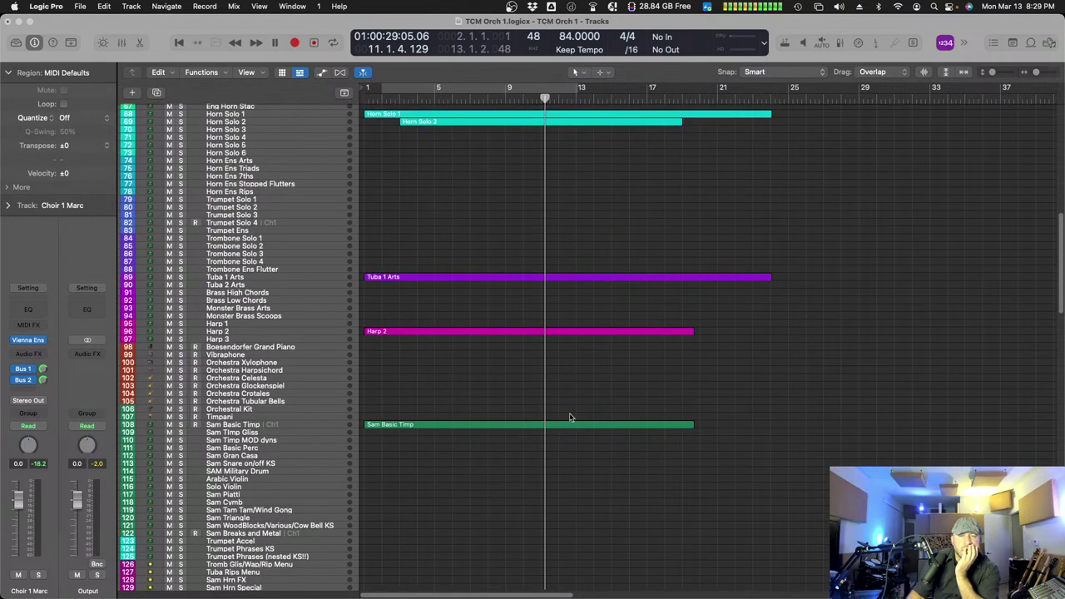
{"action": "scroll", "coordinate": [566, 378], "scroll_direction": "up", "scroll_amount": 5}
{"action": "left_click_drag", "start_coordinate": [519, 194], "coordinate": [605, 425]}
{"action": "key", "text": "e"}
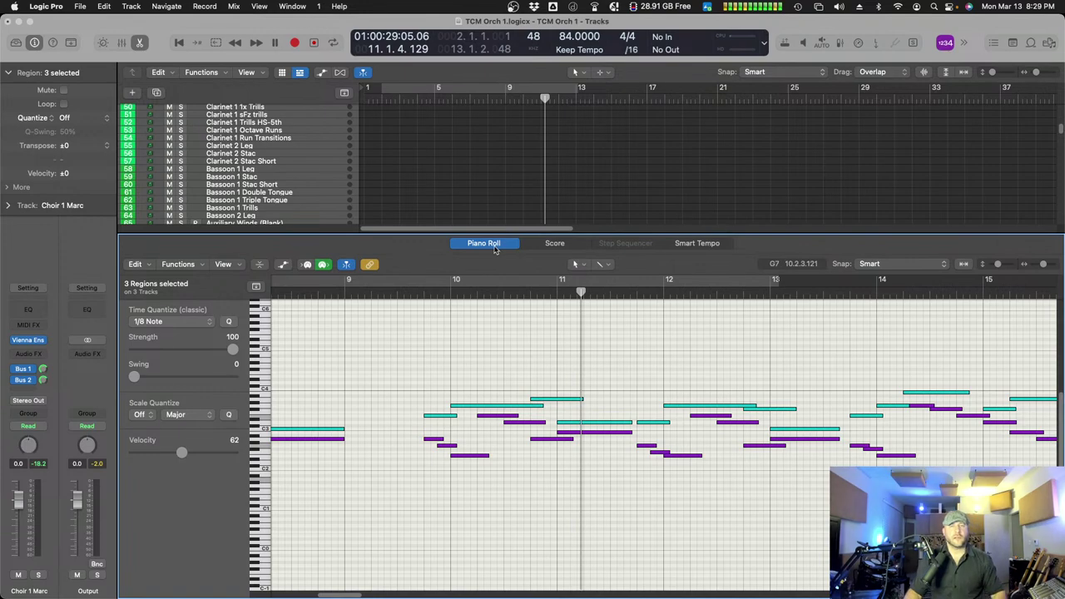
- Bring the Choir 1 Marc and Choir 2 Marc regions back into the Piano Roll for comparison with the brass voicing
{"action": "key", "text": "e"}
{"action": "scroll", "coordinate": [546, 380], "scroll_direction": "down", "scroll_amount": 10}
{"action": "scroll", "coordinate": [546, 380], "scroll_direction": "down", "scroll_amount": 1}
{"action": "left_click_drag", "start_coordinate": [523, 394], "coordinate": [535, 430]}
{"action": "key", "text": "e"}
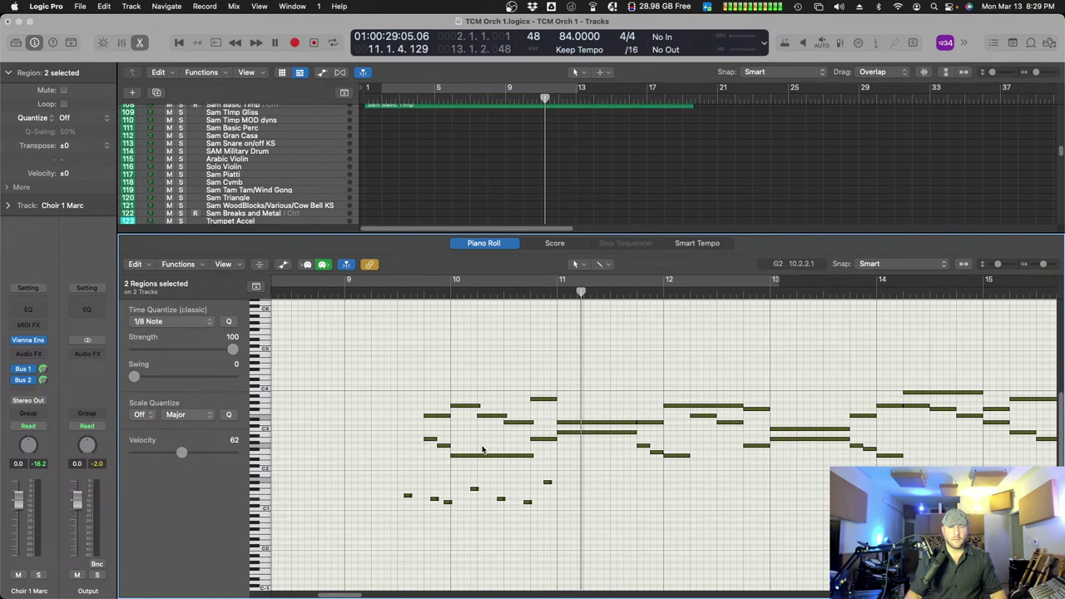
- Show the notes of all regions together and check the low bar 10 choir note and the low bar 11 harp note
{"action": "left_click", "coordinate": [512, 194]}
{"action": "key", "text": "cmd+a"}
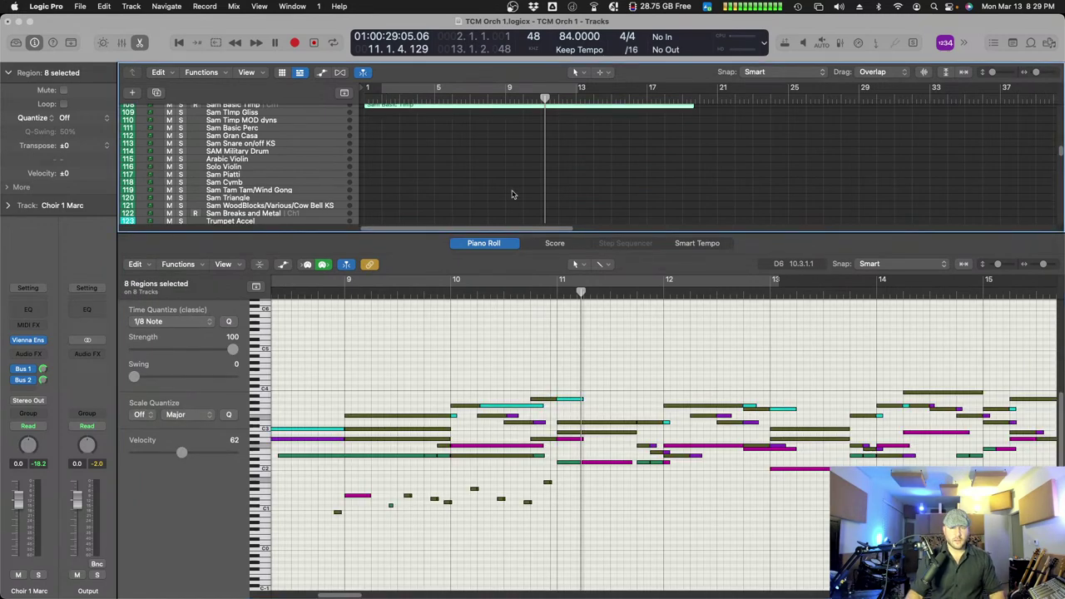
{"action": "left_click", "coordinate": [476, 457]}
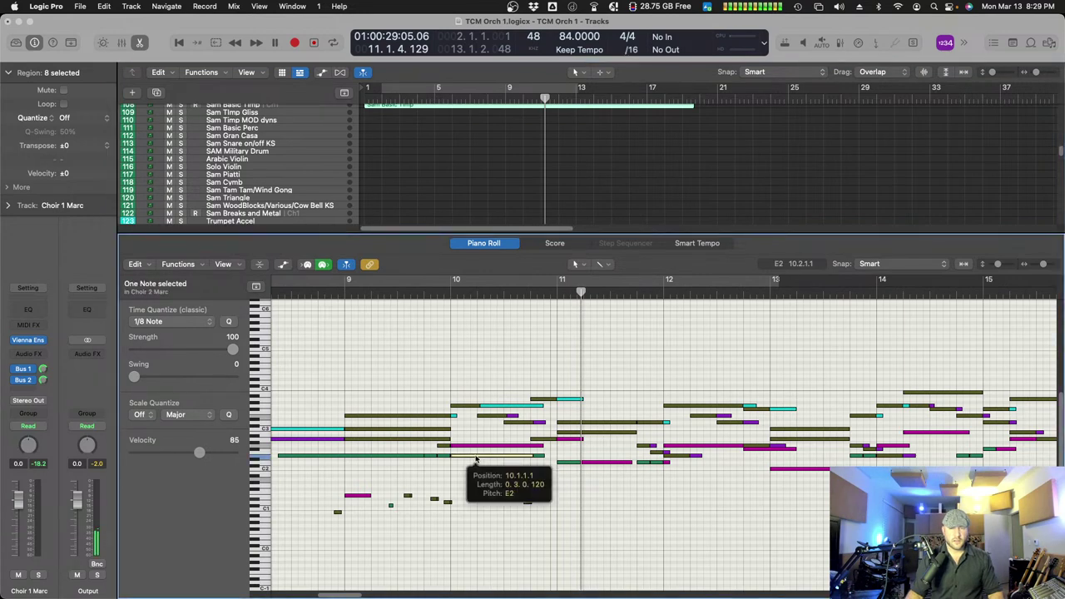
{"action": "left_click", "coordinate": [476, 457]}
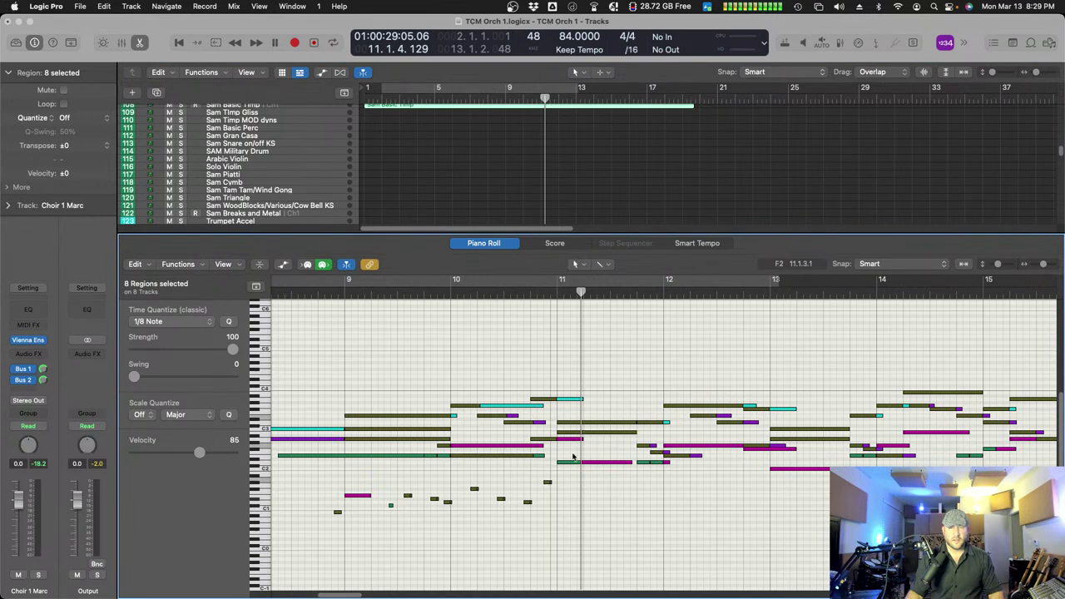
{"action": "left_click", "coordinate": [597, 463]}
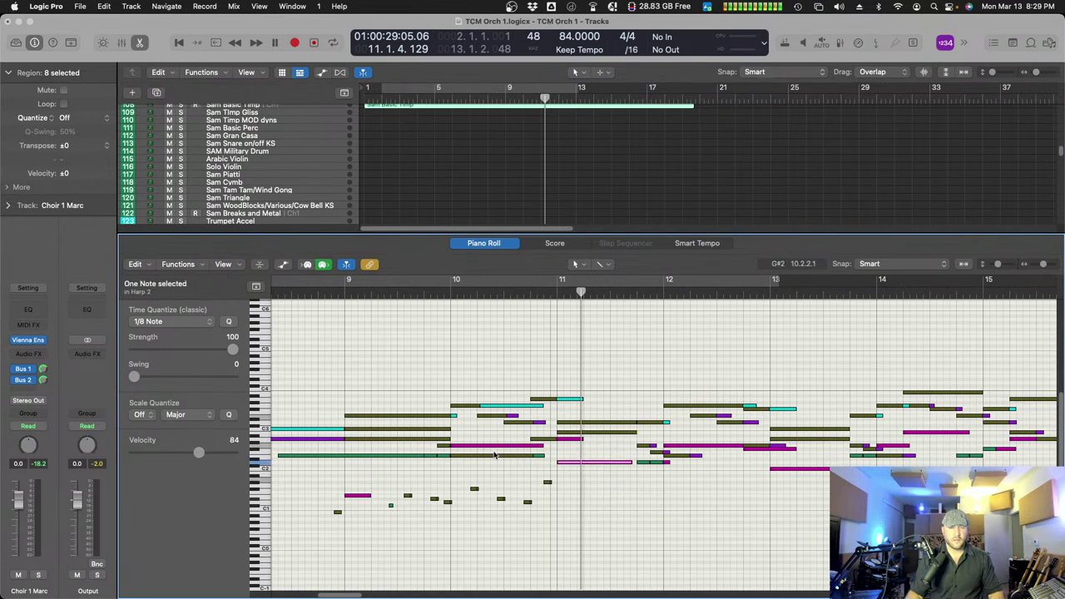
- Examine only the horn and tuba notes, leaving out Harp 2, and check the inner descending notes in bar 10
{"action": "left_click", "coordinate": [504, 202]}
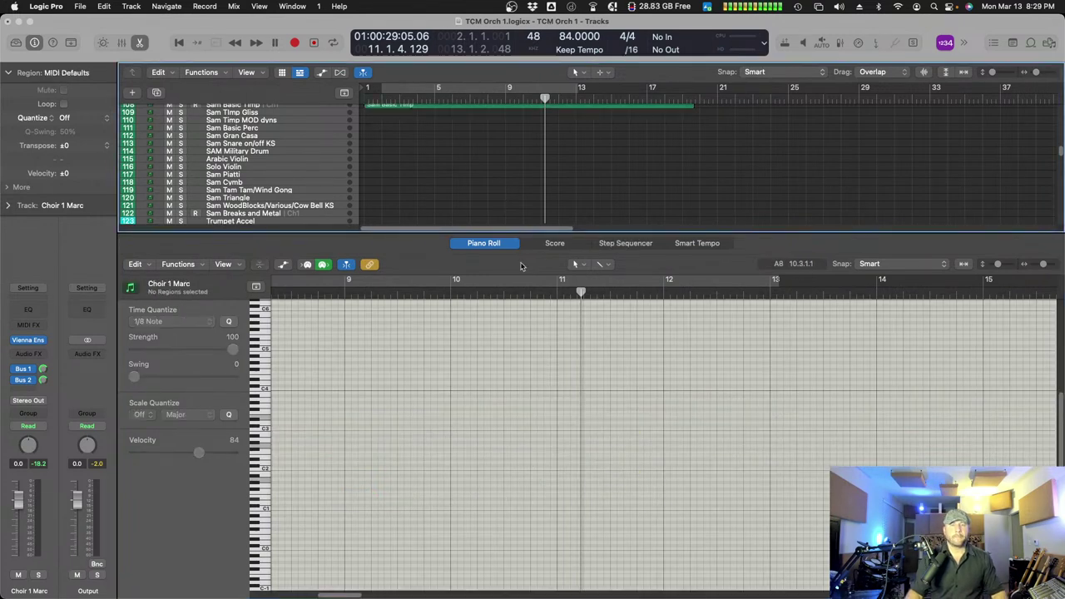
{"action": "left_click", "coordinate": [503, 245]}
{"action": "scroll", "coordinate": [518, 423], "scroll_direction": "up", "scroll_amount": 10}
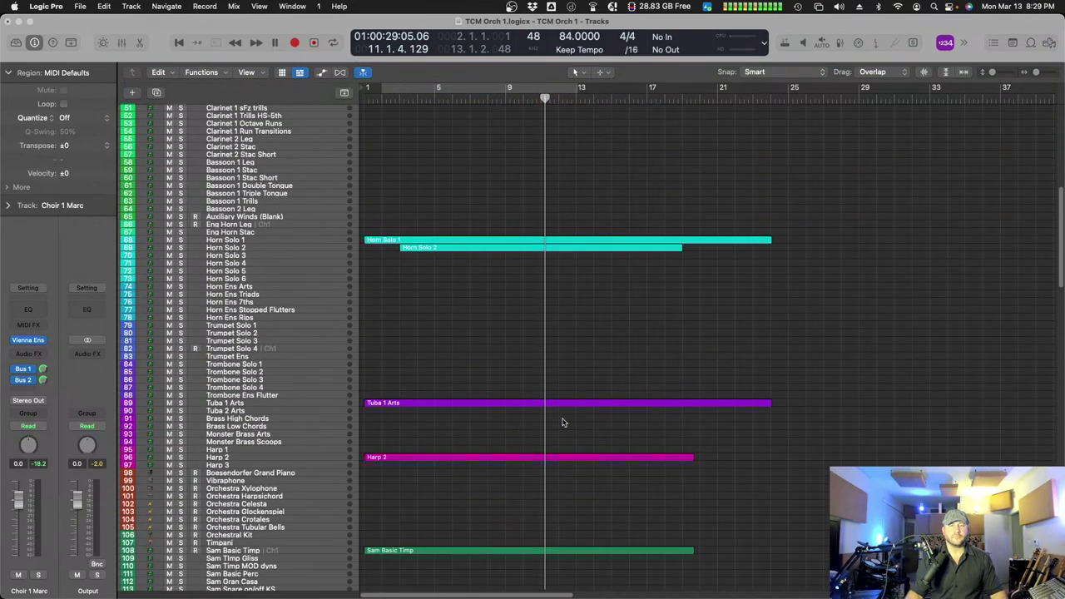
{"action": "left_click_drag", "start_coordinate": [586, 494], "coordinate": [523, 233]}
{"action": "key", "text": "e"}
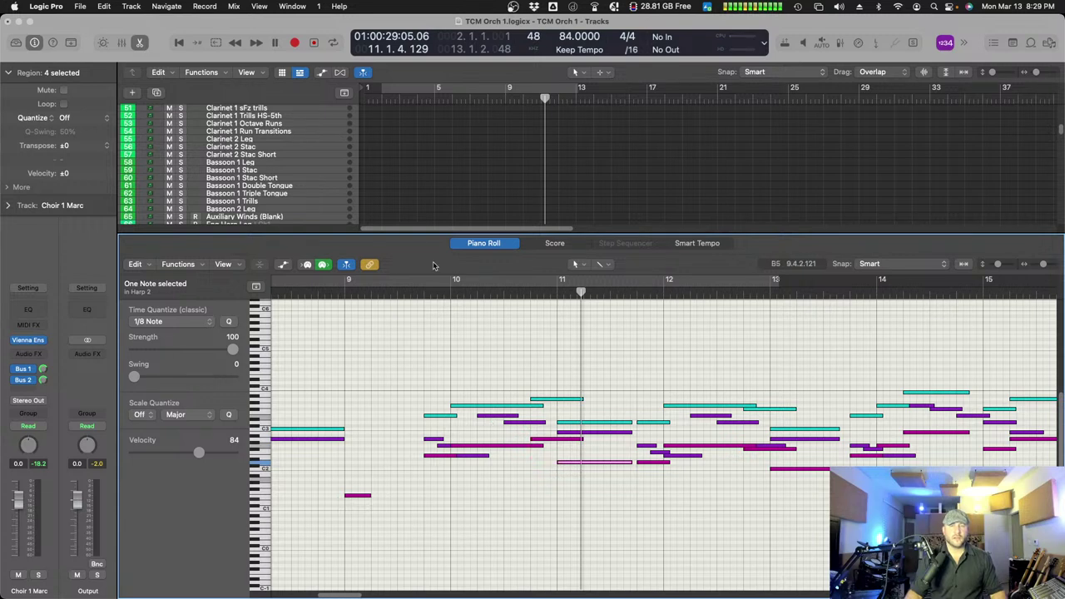
{"action": "scroll", "coordinate": [475, 143], "scroll_direction": "down", "scroll_amount": 10}
{"action": "left_click", "coordinate": [466, 181], "text": "shift"}
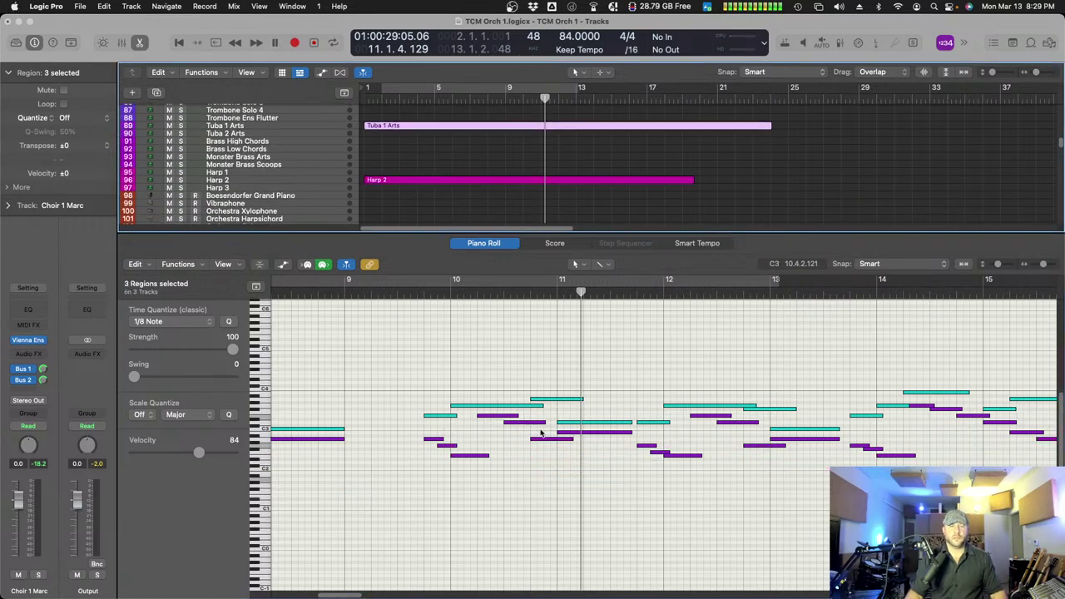
{"action": "left_click_drag", "start_coordinate": [515, 438], "coordinate": [486, 409]}
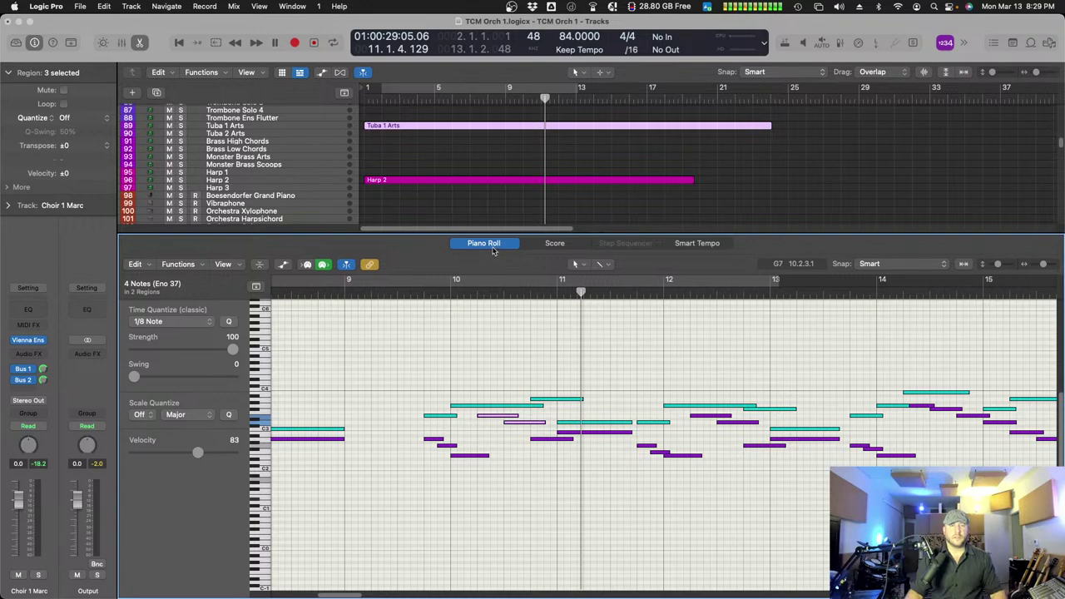
- In the two choir Marc regions, shorten the low E2 note on bar 10 to one beat and extend the upper note just past beat 4
{"action": "key", "text": "e"}
{"action": "scroll", "coordinate": [536, 401], "scroll_direction": "down", "scroll_amount": 10}
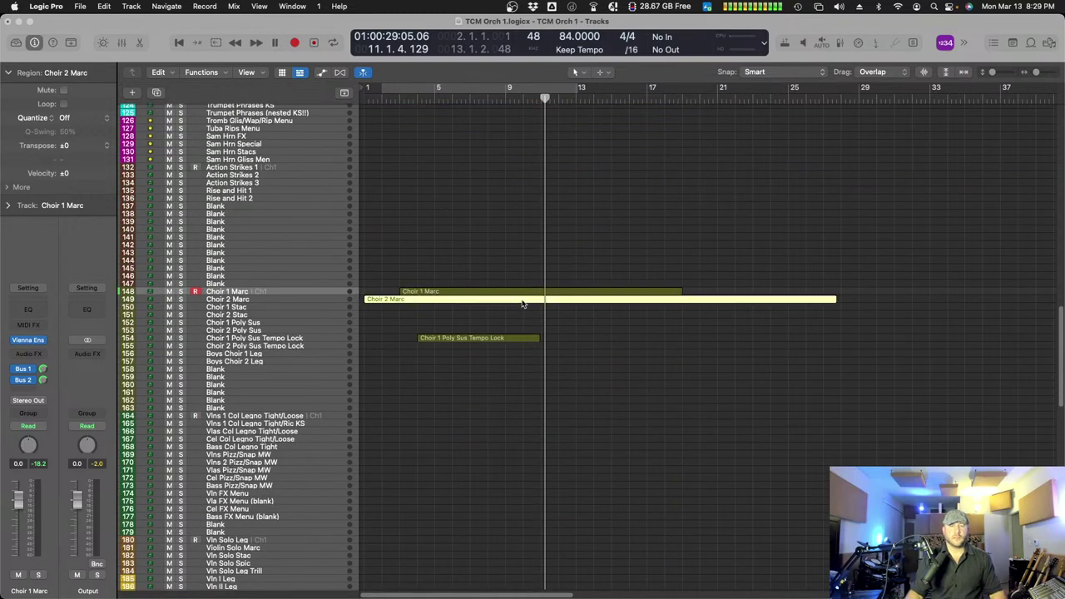
{"action": "double_click", "coordinate": [522, 300]}
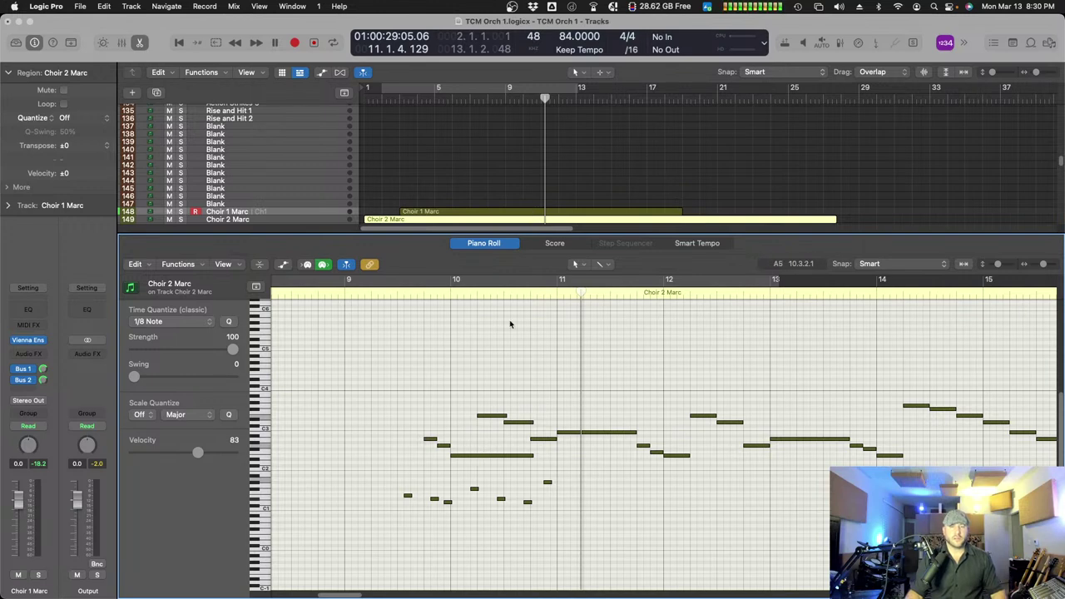
{"action": "left_click", "coordinate": [514, 211], "text": "shift"}
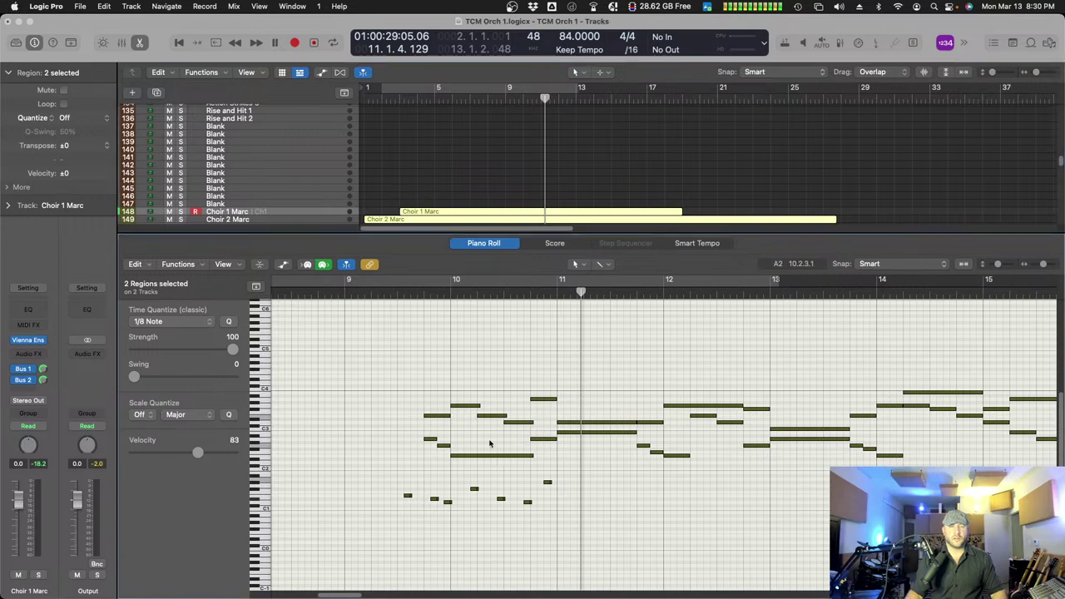
{"action": "left_click_drag", "start_coordinate": [530, 454], "coordinate": [477, 454]}
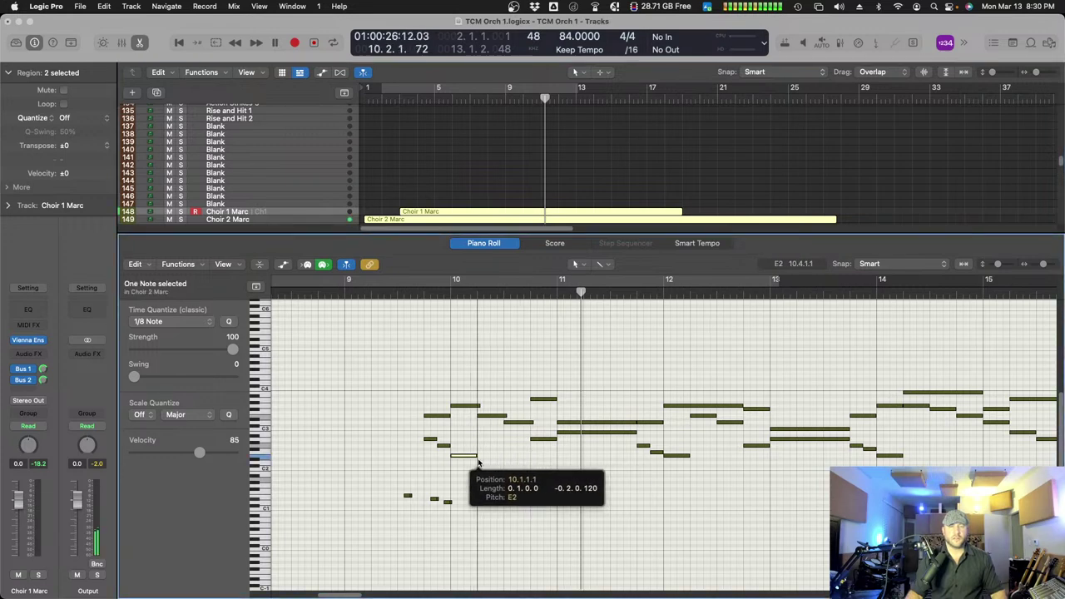
{"action": "left_click_drag", "start_coordinate": [476, 405], "coordinate": [537, 405]}
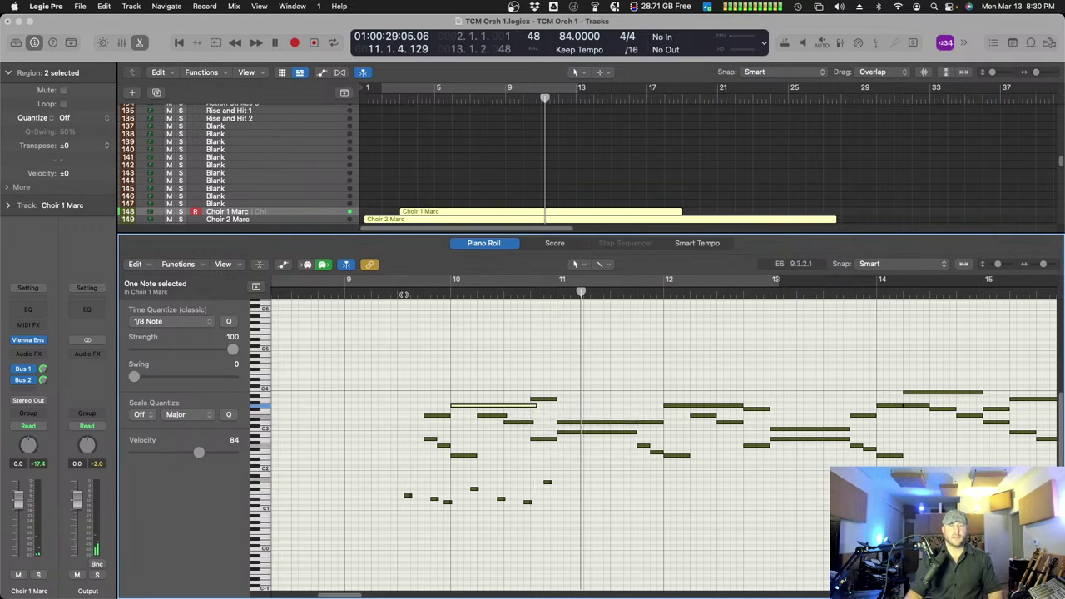
{"action": "left_click", "coordinate": [403, 294]}
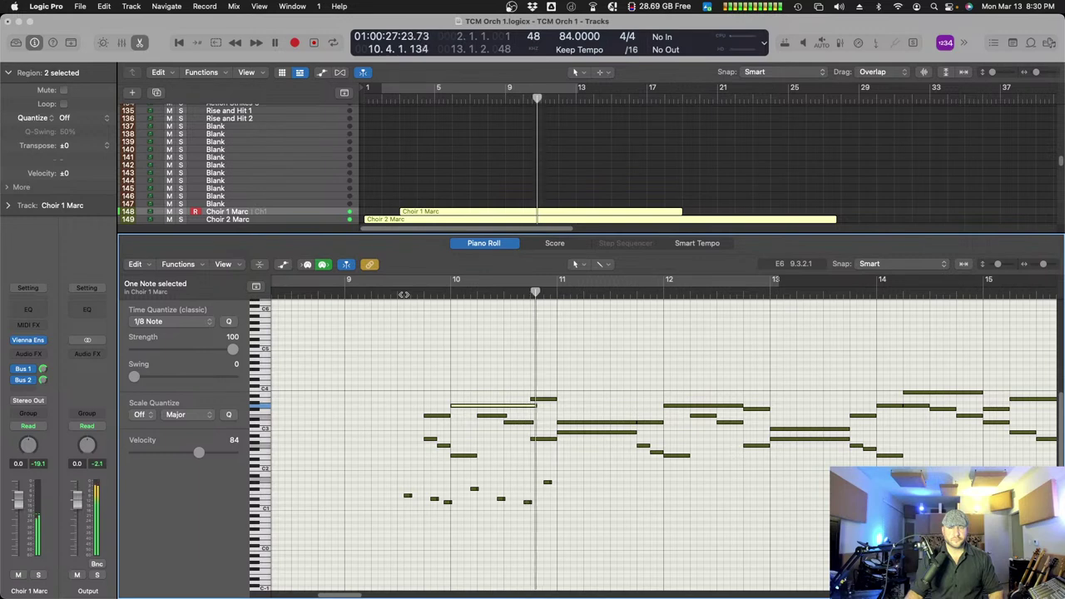
- Copy the three choir pickup keyswitch notes from the end of bar 9 to the second half of bar 11, raised a semitone
{"action": "left_click", "coordinate": [547, 482]}
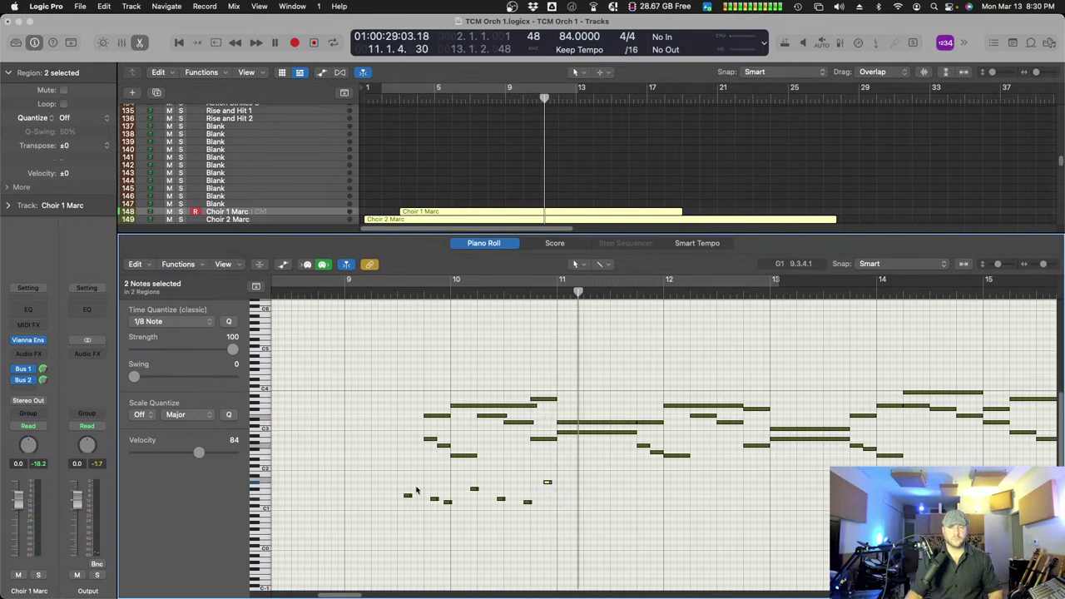
{"action": "left_click_drag", "start_coordinate": [396, 491], "coordinate": [610, 500]}
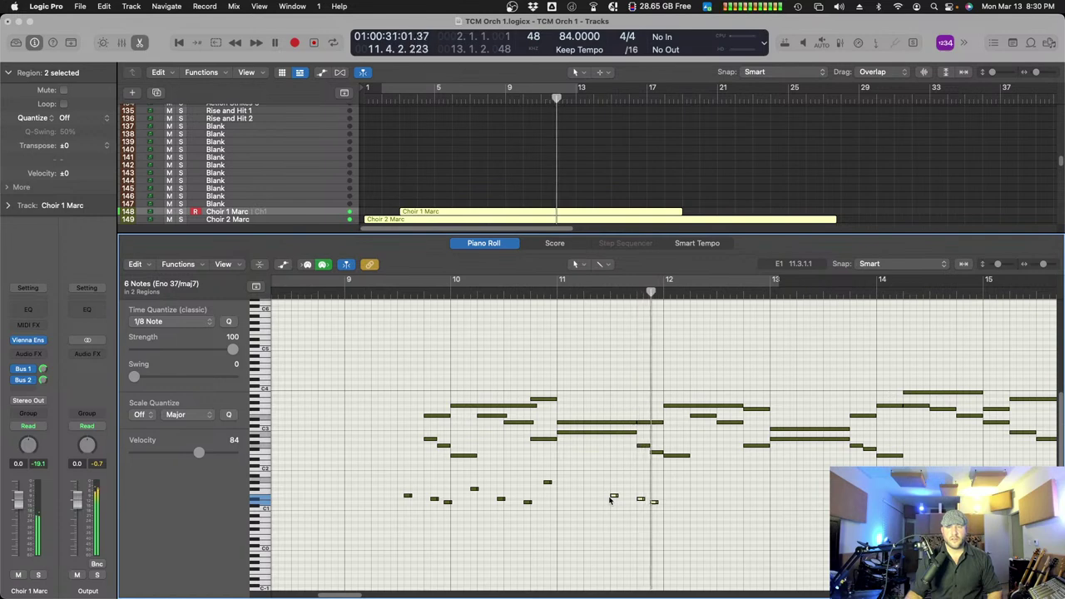
{"action": "left_click_drag", "start_coordinate": [614, 498], "coordinate": [617, 493]}
{"action": "left_click", "coordinate": [596, 291]}
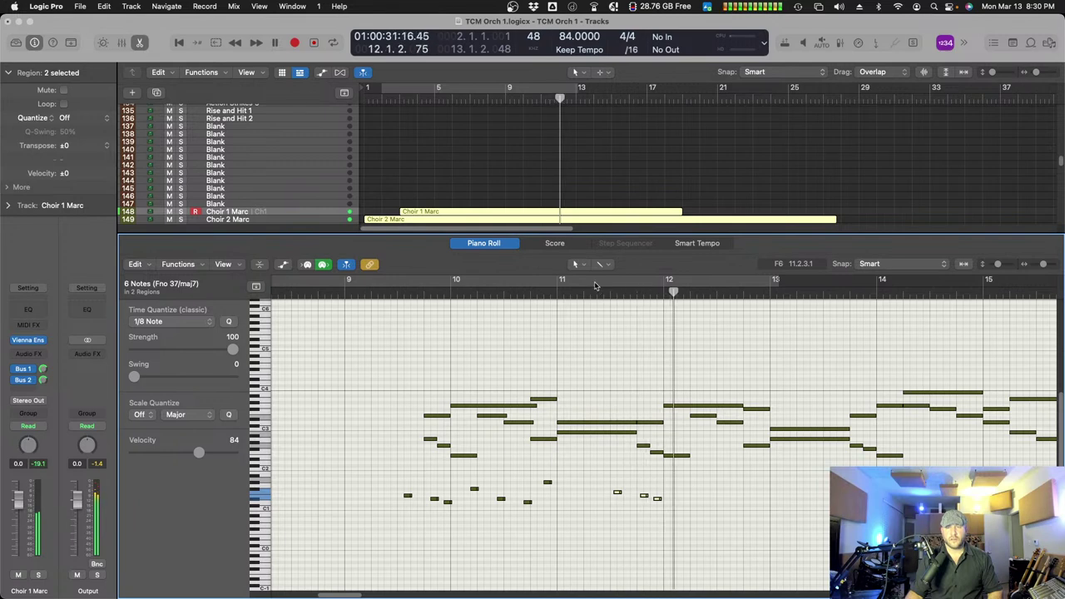
- Copy the last D#1 keyswitch pair into bar 12 as four keyswitches, the last one falling just before bar 13
{"action": "left_click", "coordinate": [659, 508]}
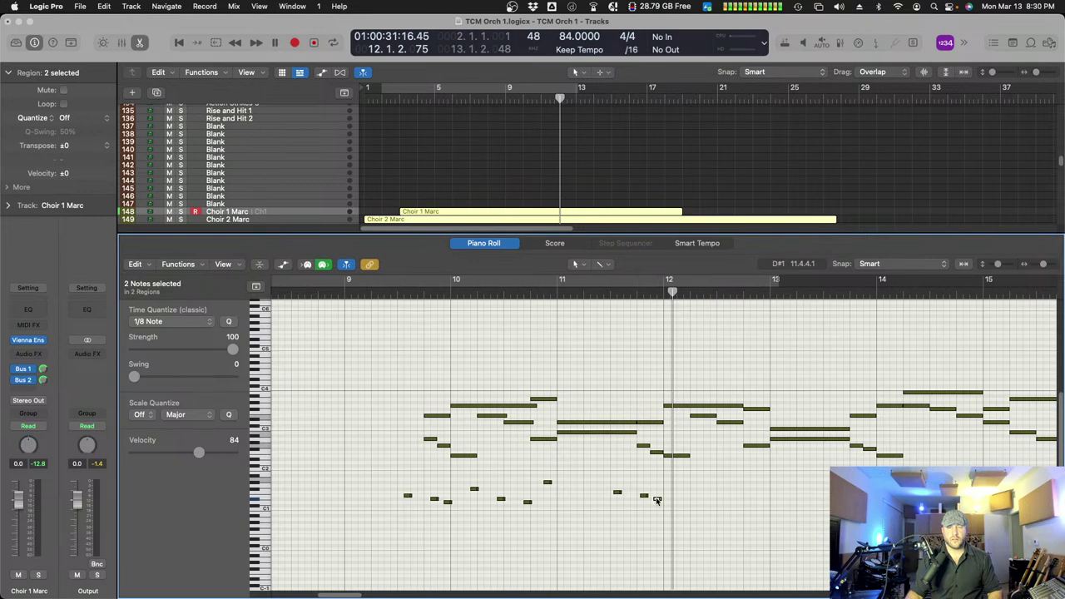
{"action": "left_click_drag", "start_coordinate": [659, 500], "coordinate": [767, 512]}
{"action": "scroll", "coordinate": [749, 508], "scroll_direction": "right", "scroll_amount": 4}
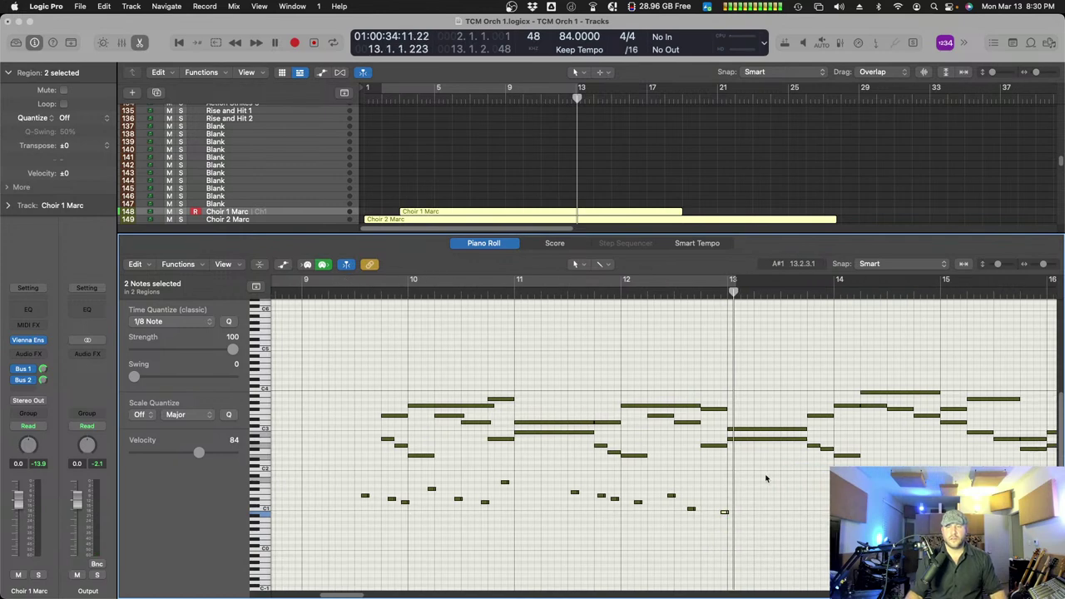
- Continue copying the choir keyswitch notes ahead of the note changes from the second half of bar 13 into bar 16
{"action": "left_click_drag", "start_coordinate": [658, 515], "coordinate": [699, 515]}
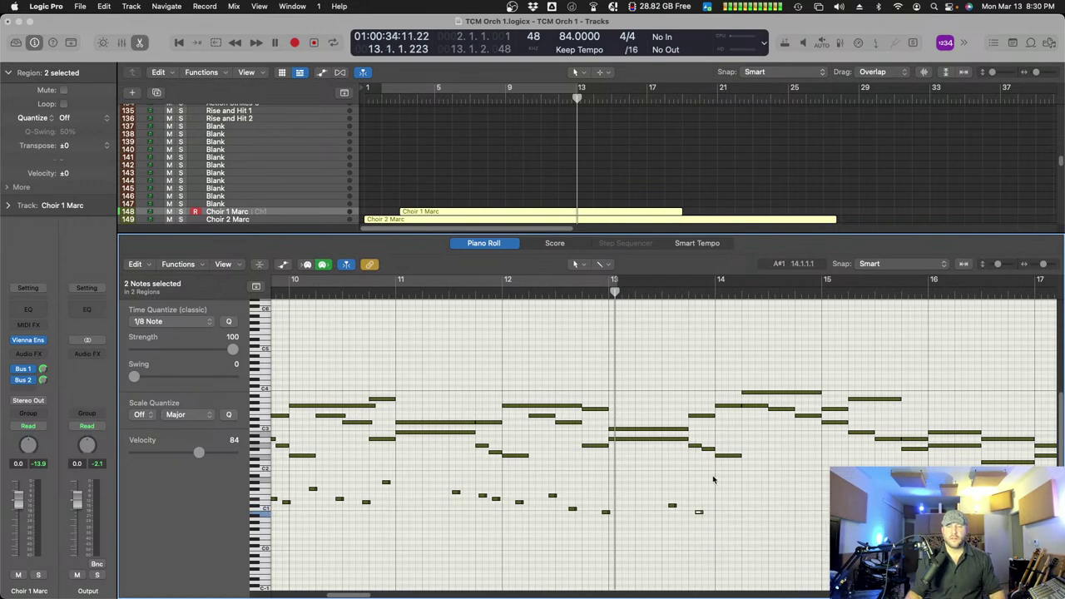
{"action": "scroll", "coordinate": [632, 509], "scroll_direction": "right", "scroll_amount": 3}
{"action": "left_click_drag", "start_coordinate": [601, 513], "coordinate": [824, 502]}
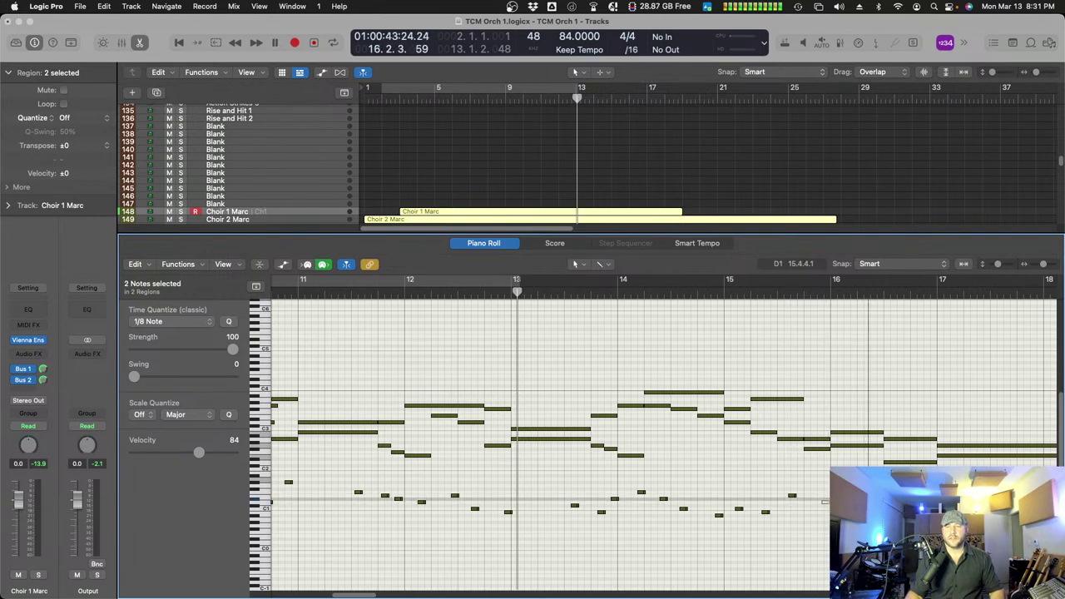
{"action": "key", "text": "space"}
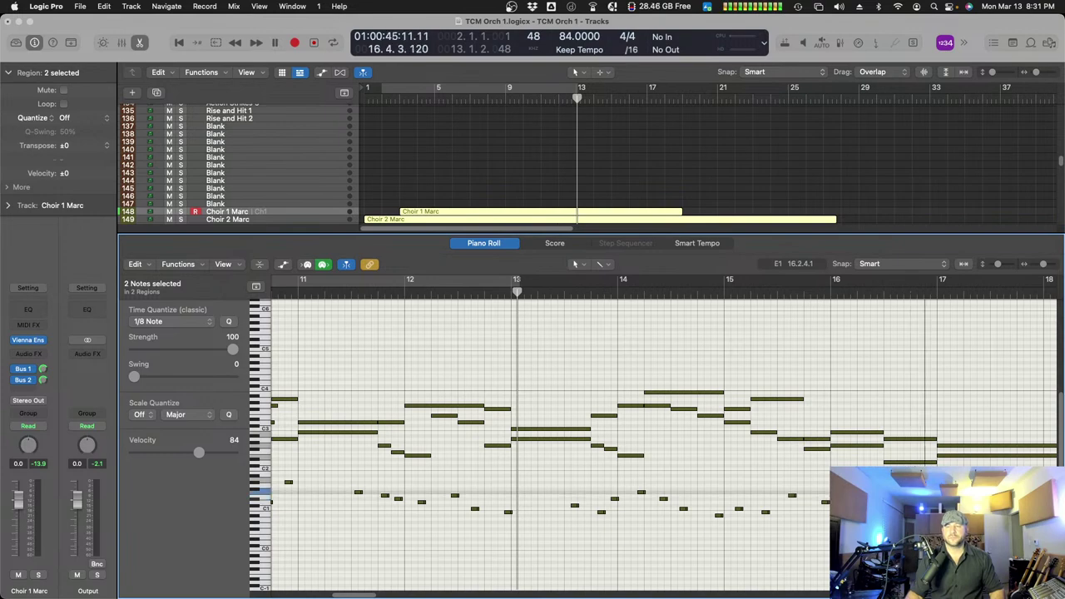
{"action": "key", "text": "space"}
- Solo the two choir regions and audition the phrase from bar 9, replaying from the end of bar 12
{"action": "scroll", "coordinate": [604, 416], "scroll_direction": "left", "scroll_amount": 10}
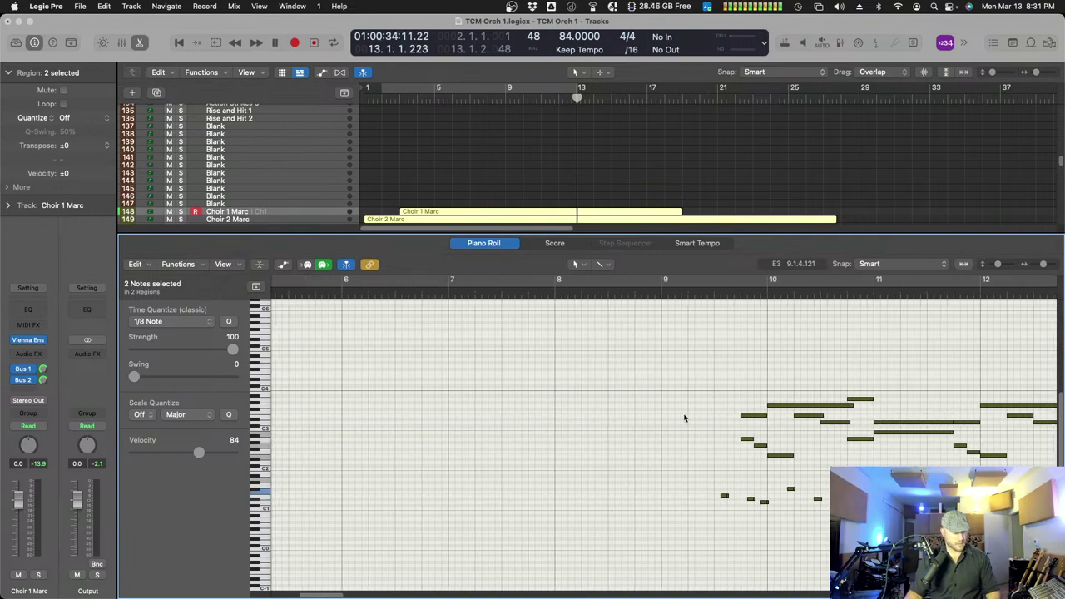
{"action": "key", "text": "ctrl+s"}
{"action": "double_click", "coordinate": [698, 294]}
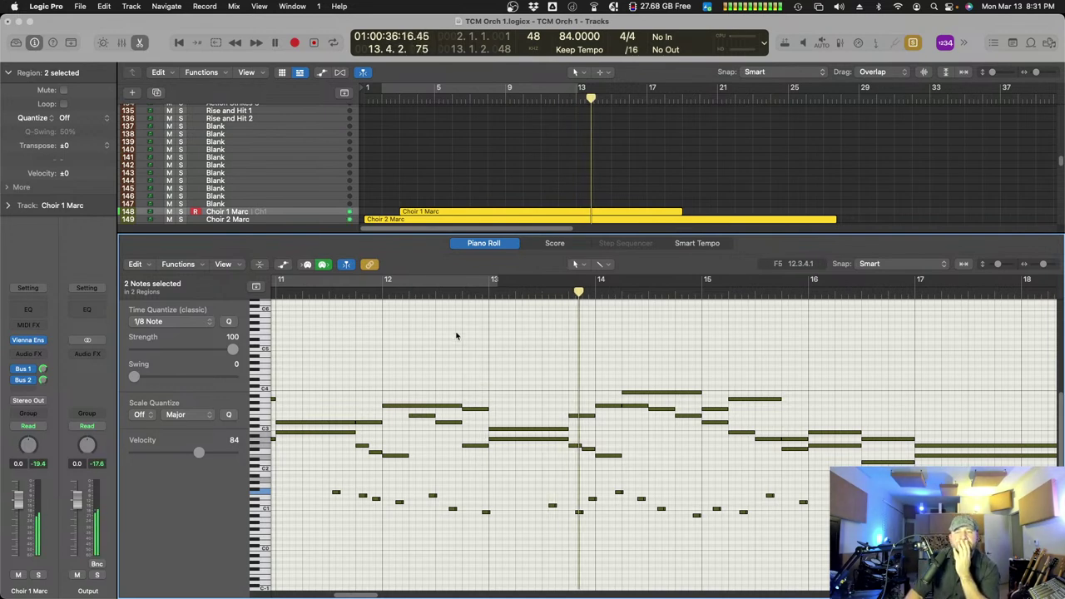
{"action": "left_click", "coordinate": [476, 291]}
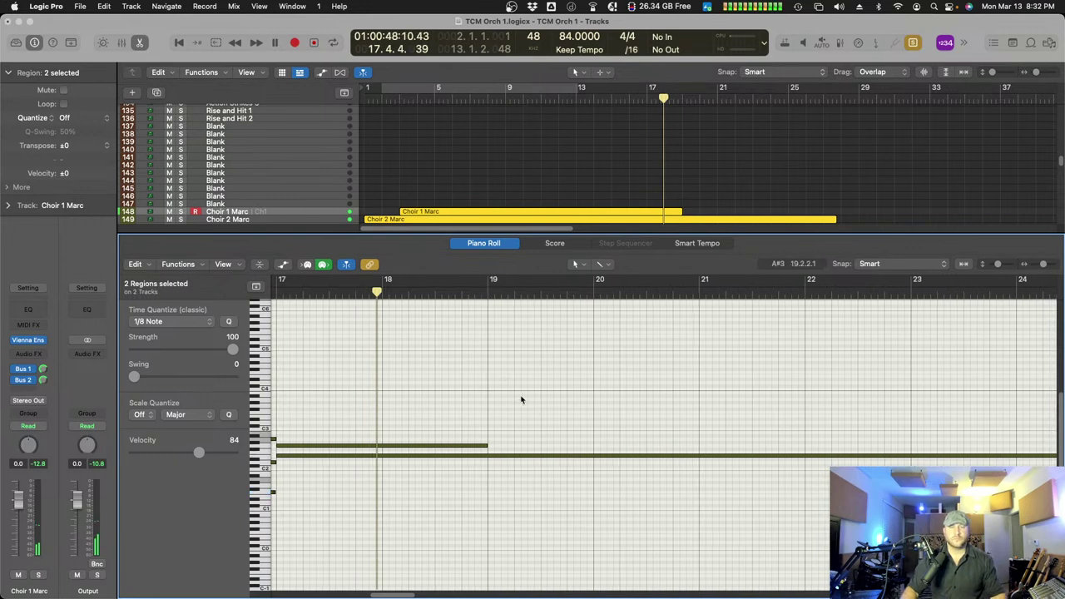
- Shorten the final sustained note in the Choir 2 Marc region so it ends at bar 19
{"action": "key", "text": "super+Left"}
{"action": "left_click_drag", "start_coordinate": [719, 454], "coordinate": [413, 465]}
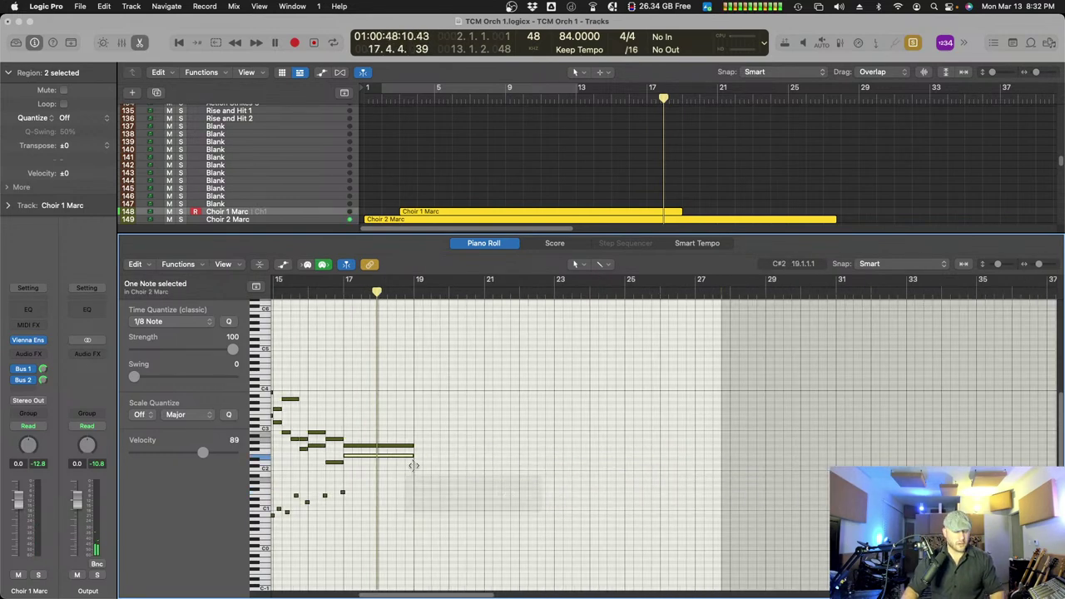
- Play the cue from the beginning and review the full track list for the parts written and the instruments still empty
{"action": "key", "text": "Return"}
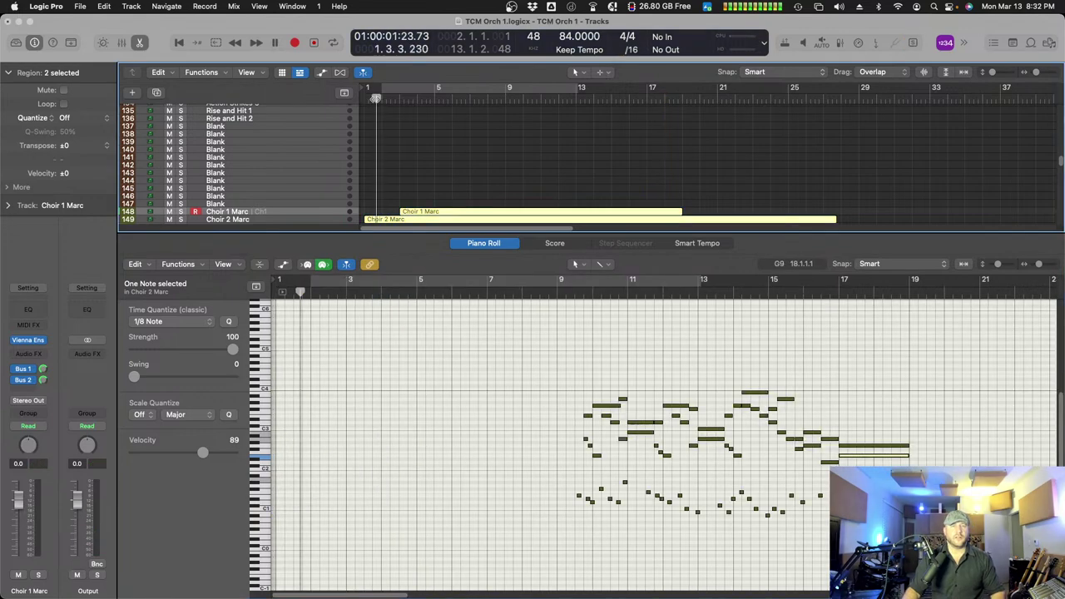
{"action": "left_click", "coordinate": [486, 244]}
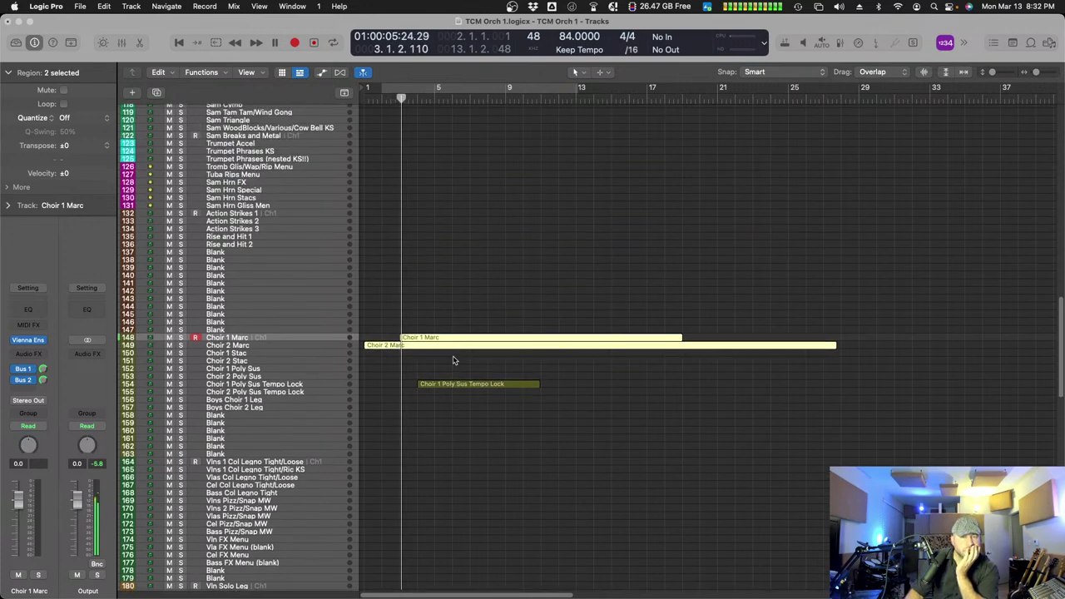
{"action": "scroll", "coordinate": [453, 359], "scroll_direction": "up", "scroll_amount": 1}
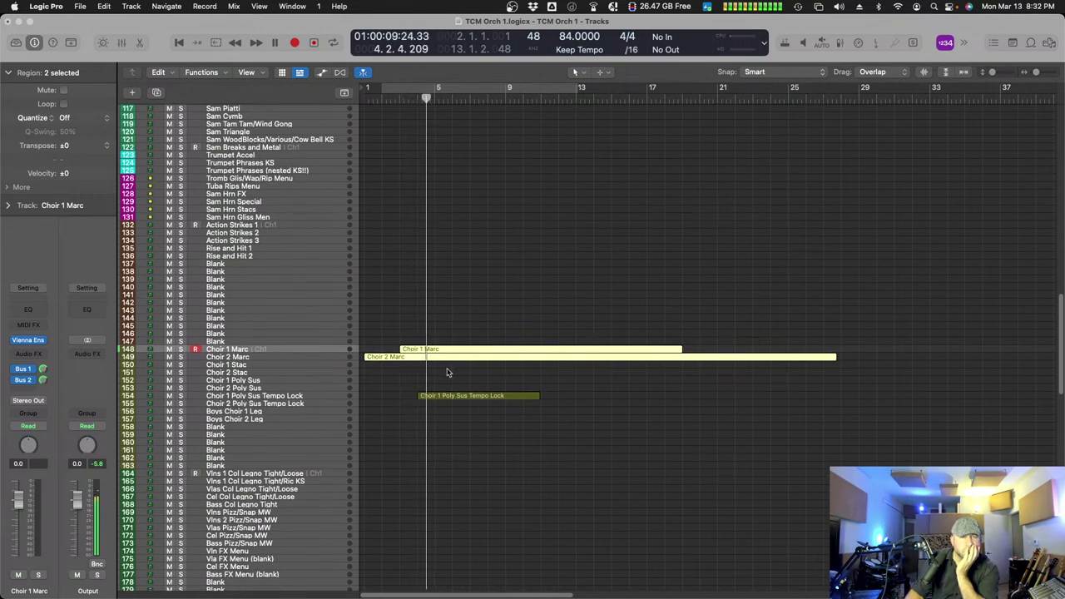
{"action": "scroll", "coordinate": [447, 372], "scroll_direction": "up", "scroll_amount": 12}
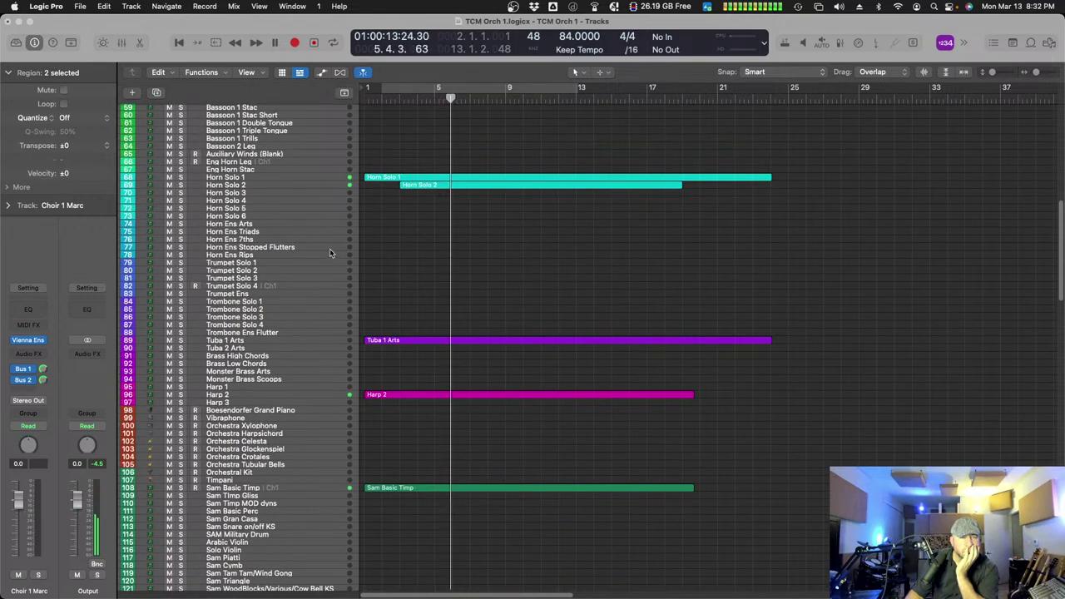
{"action": "scroll", "coordinate": [330, 253], "scroll_direction": "up", "scroll_amount": 12}
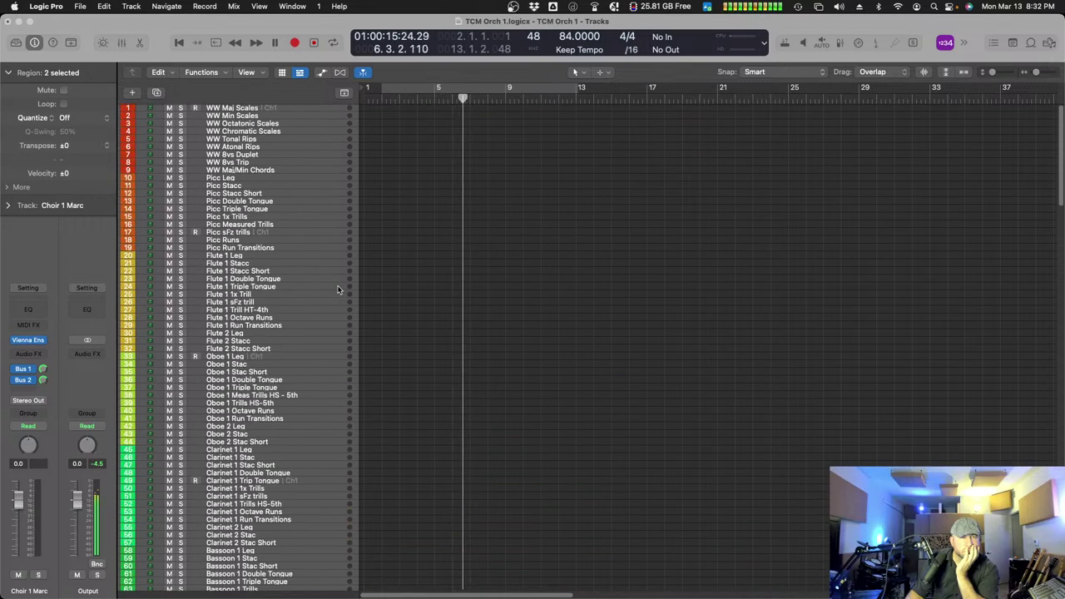
{"action": "scroll", "coordinate": [329, 287], "scroll_direction": "down", "scroll_amount": 9}
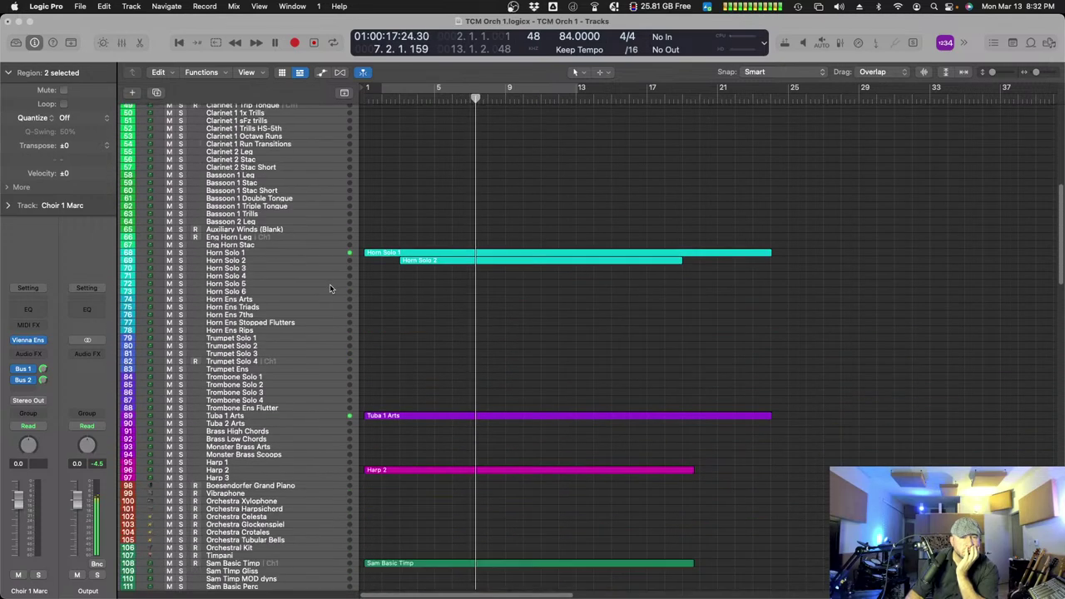
{"action": "scroll", "coordinate": [330, 288], "scroll_direction": "down", "scroll_amount": 2}
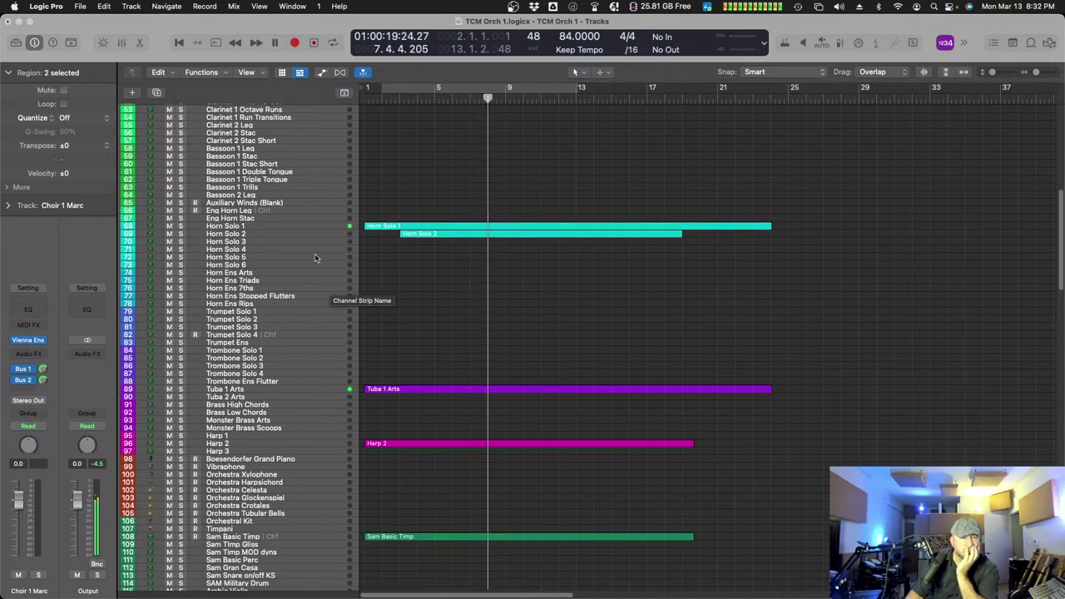
{"action": "scroll", "coordinate": [409, 375], "scroll_direction": "down", "scroll_amount": 18}
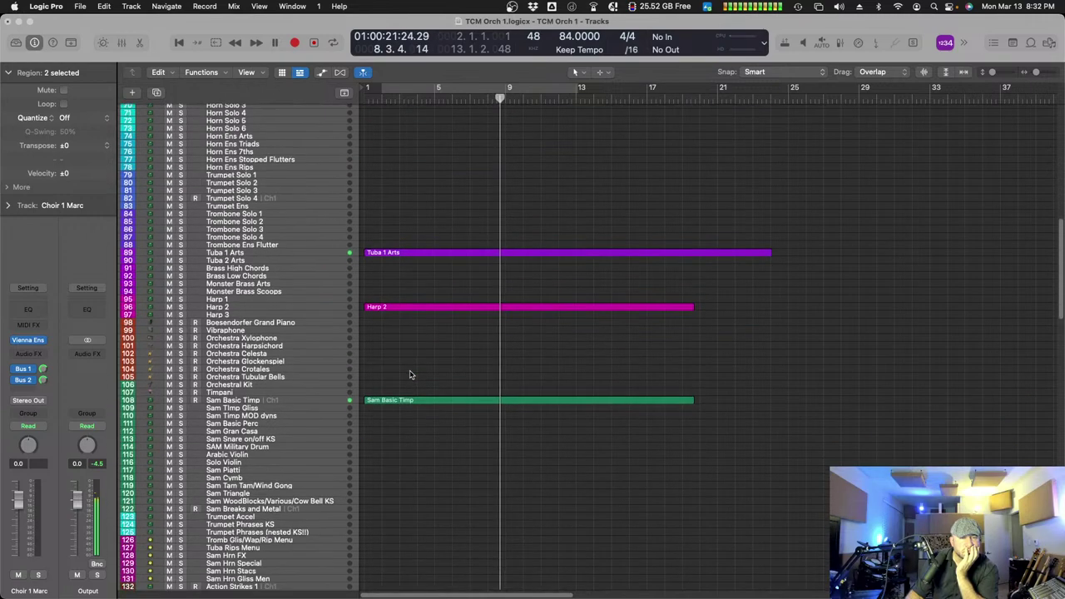
{"action": "scroll", "coordinate": [410, 374], "scroll_direction": "down", "scroll_amount": 2}
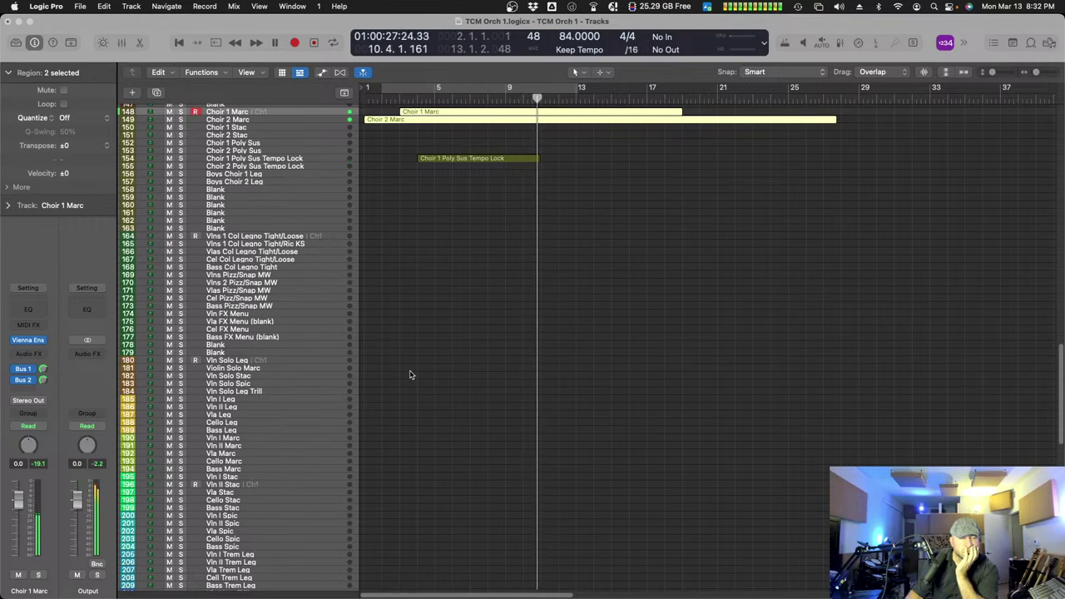
{"action": "scroll", "coordinate": [409, 374], "scroll_direction": "down", "scroll_amount": 15}
{"action": "scroll", "coordinate": [409, 374], "scroll_direction": "up", "scroll_amount": 20}
{"action": "scroll", "coordinate": [410, 374], "scroll_direction": "up", "scroll_amount": 7}
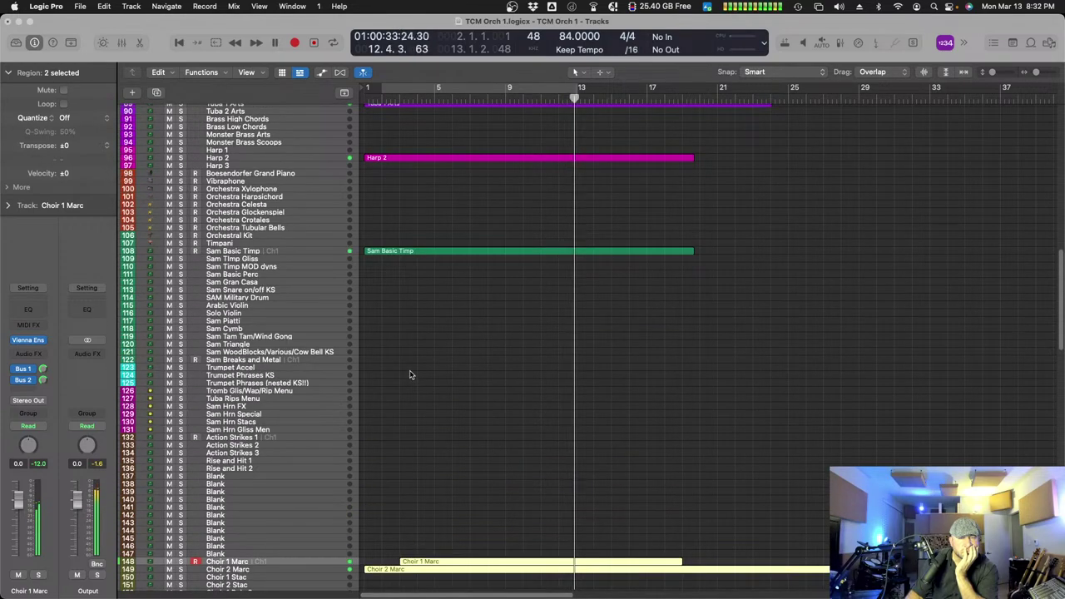
- Raise the Harp 2 notes from the pickup at the end of bar 9 onward by one octave and audition from bar 9
{"action": "double_click", "coordinate": [476, 158]}
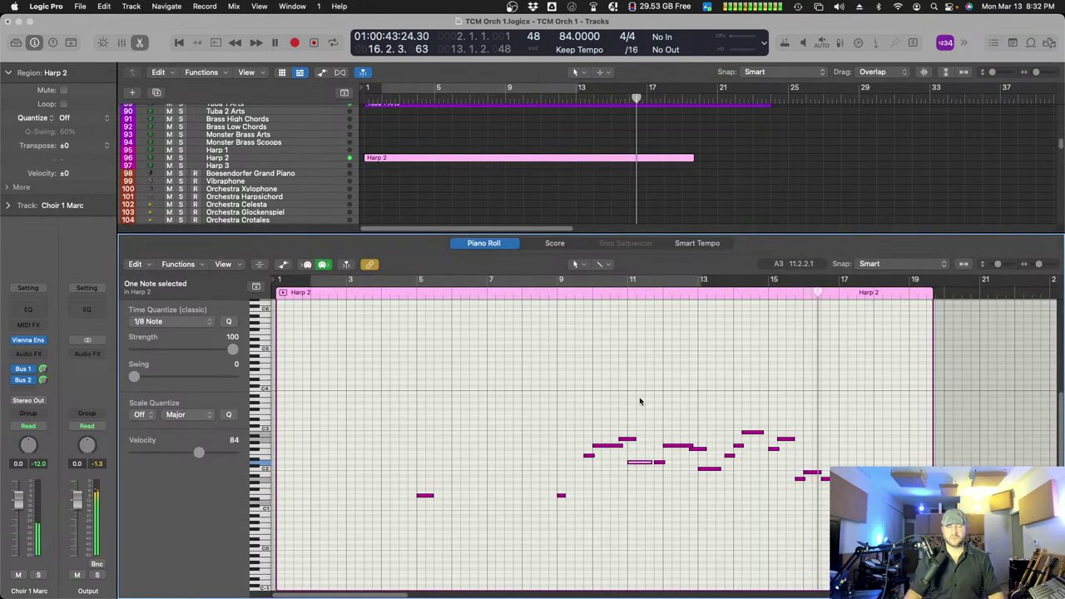
{"action": "key", "text": "super+Right"}
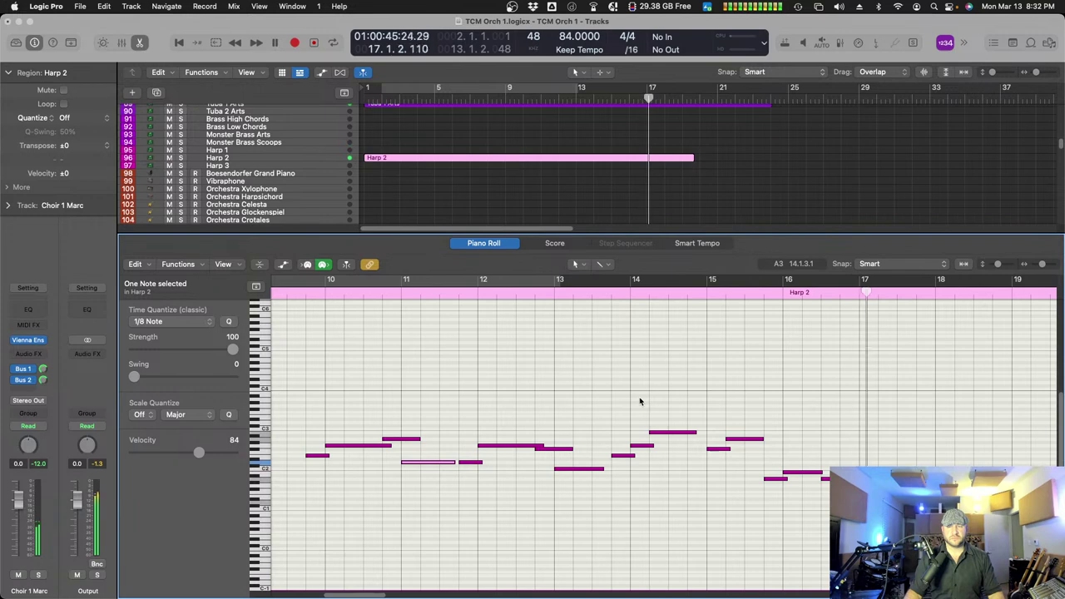
{"action": "key", "text": "super+Left"}
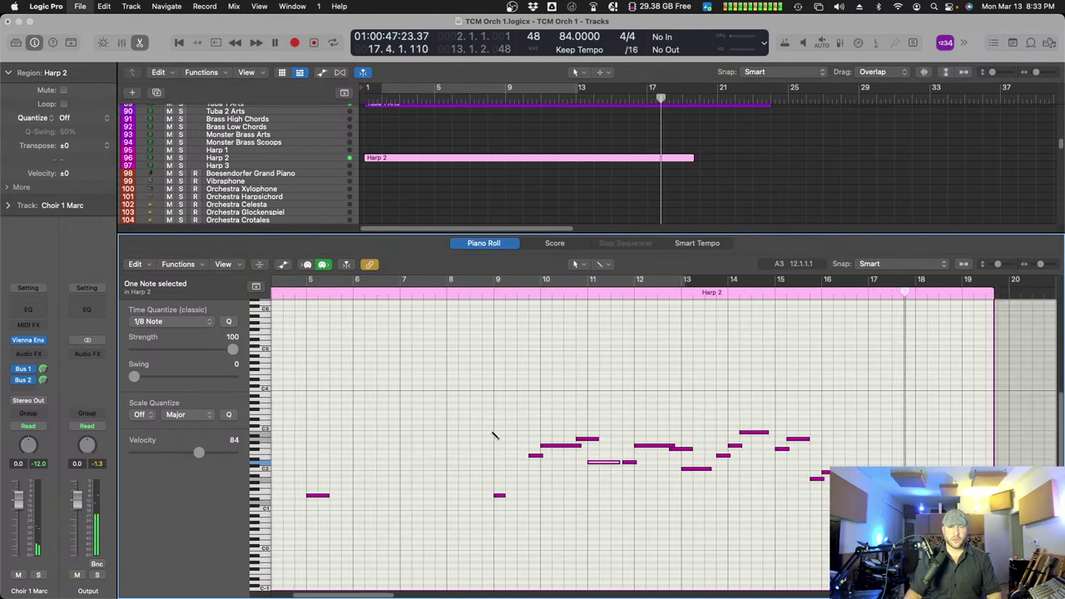
{"action": "left_click_drag", "start_coordinate": [515, 409], "coordinate": [879, 514]}
{"action": "key", "text": "alt+shift+Up"}
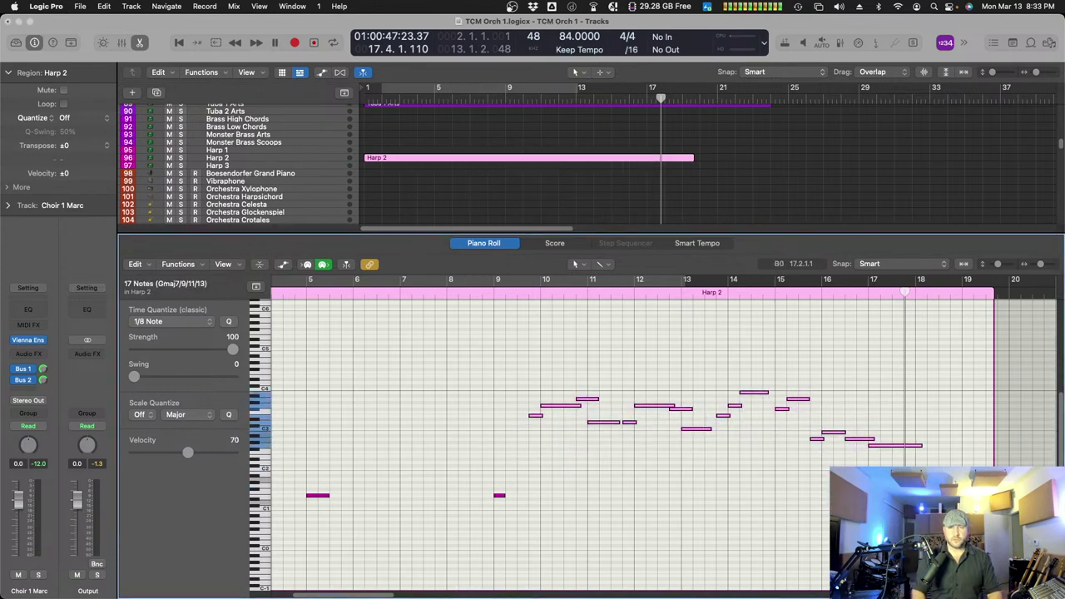
{"action": "left_click", "coordinate": [492, 302]}
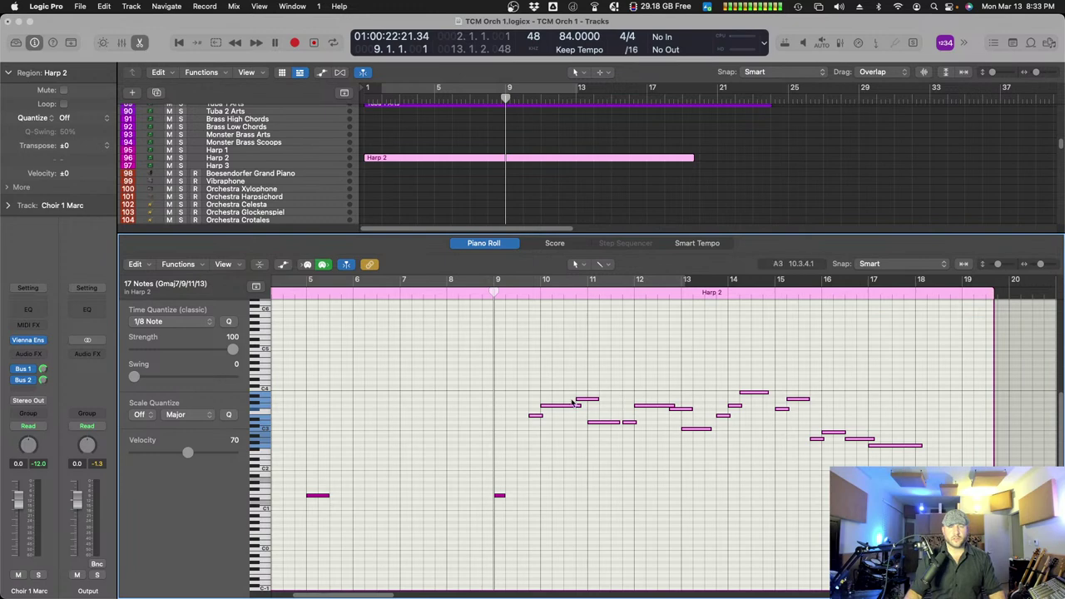
{"action": "left_click", "coordinate": [502, 374]}
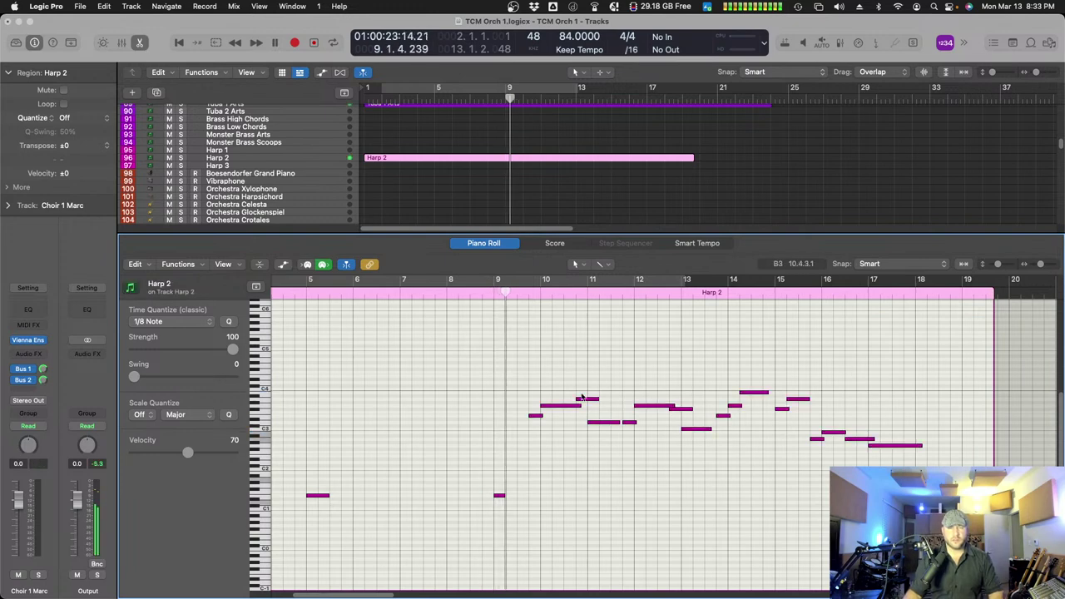
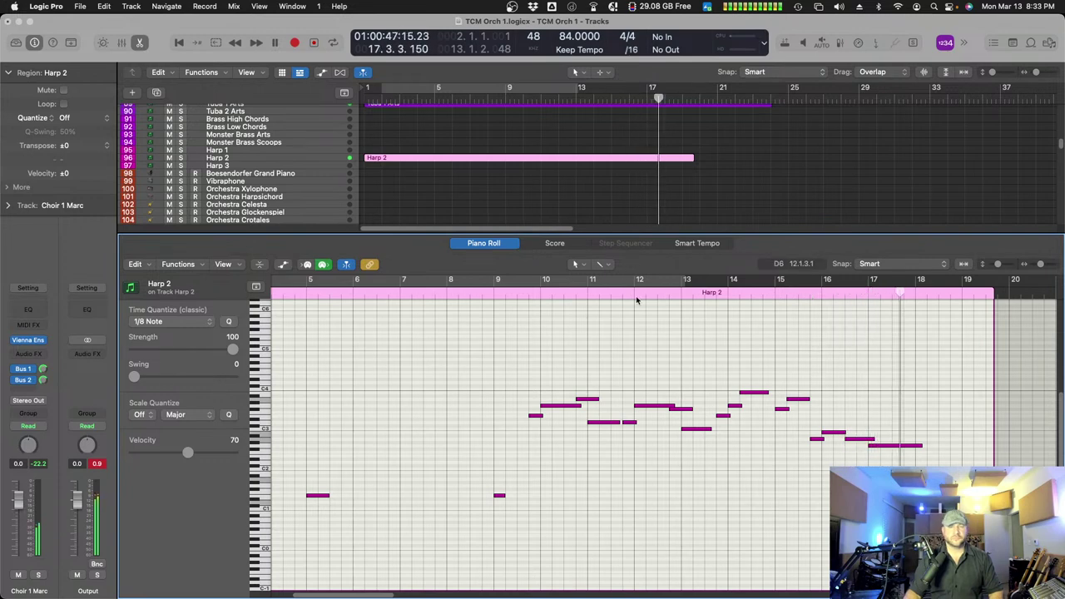
- In the Sam Basic Timp region, select the notes from the end of bar 9 to bar 17 and move the playhead to bar 10
{"action": "left_click", "coordinate": [495, 244]}
{"action": "scroll", "coordinate": [583, 274], "scroll_direction": "up", "scroll_amount": 10}
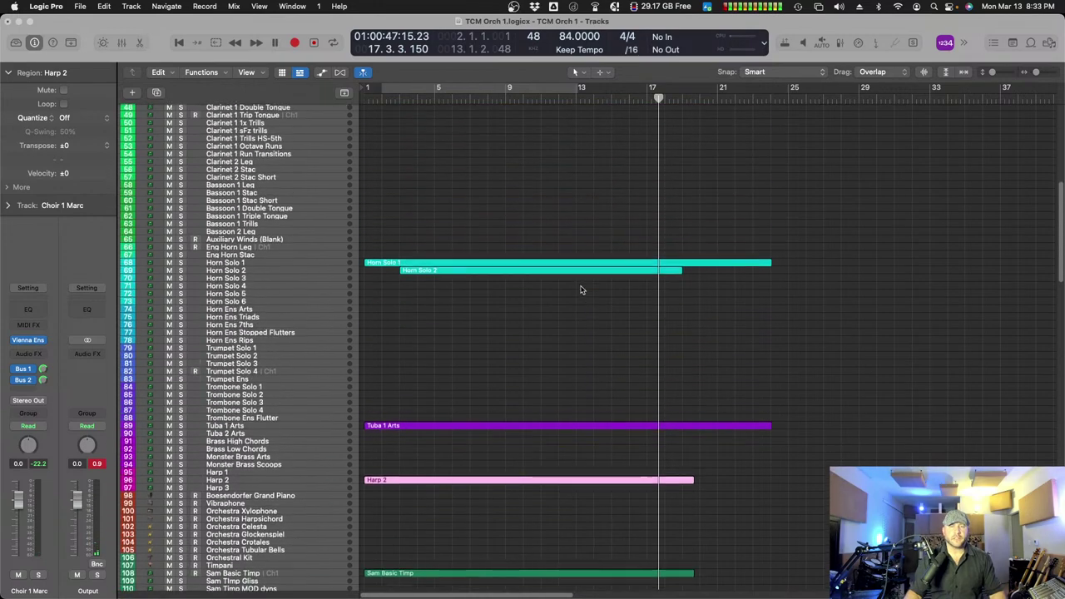
{"action": "scroll", "coordinate": [555, 307], "scroll_direction": "up", "scroll_amount": 2}
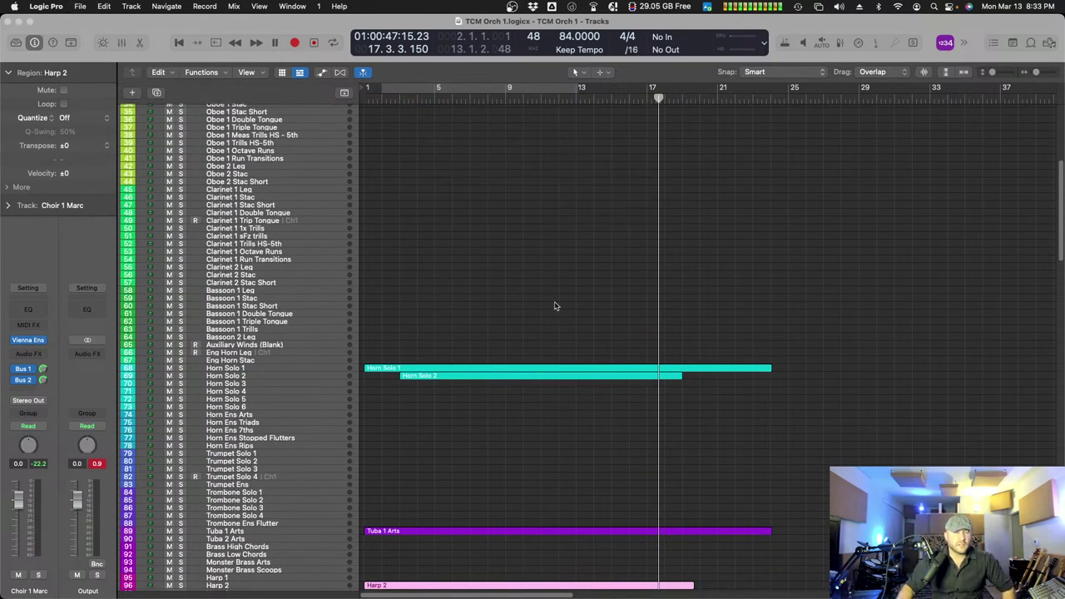
{"action": "scroll", "coordinate": [502, 301], "scroll_direction": "down", "scroll_amount": 20}
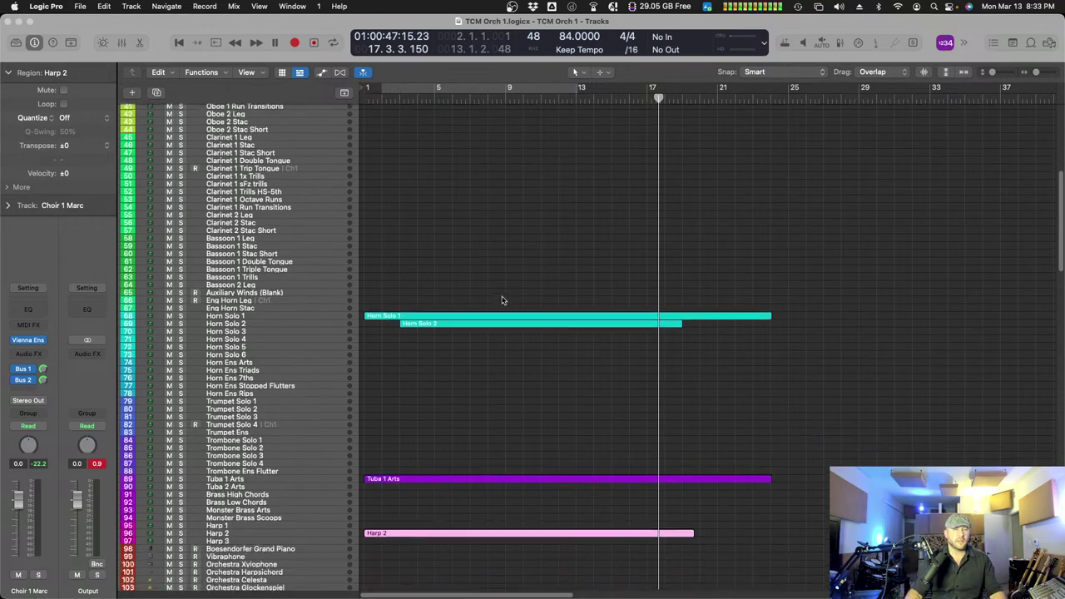
{"action": "scroll", "coordinate": [502, 301], "scroll_direction": "down", "scroll_amount": 20}
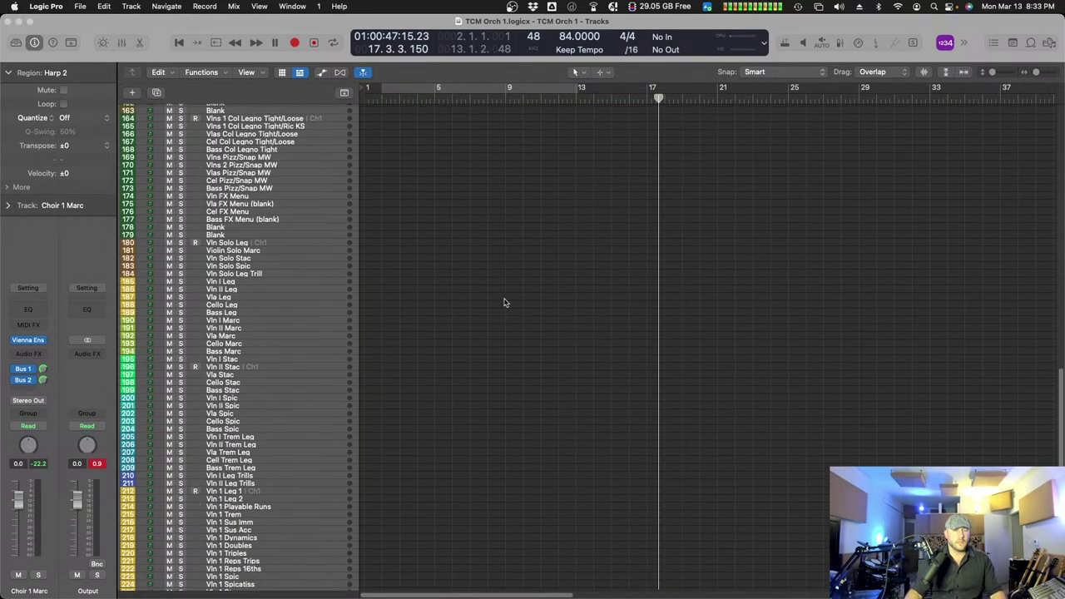
{"action": "scroll", "coordinate": [460, 374], "scroll_direction": "up", "scroll_amount": 20}
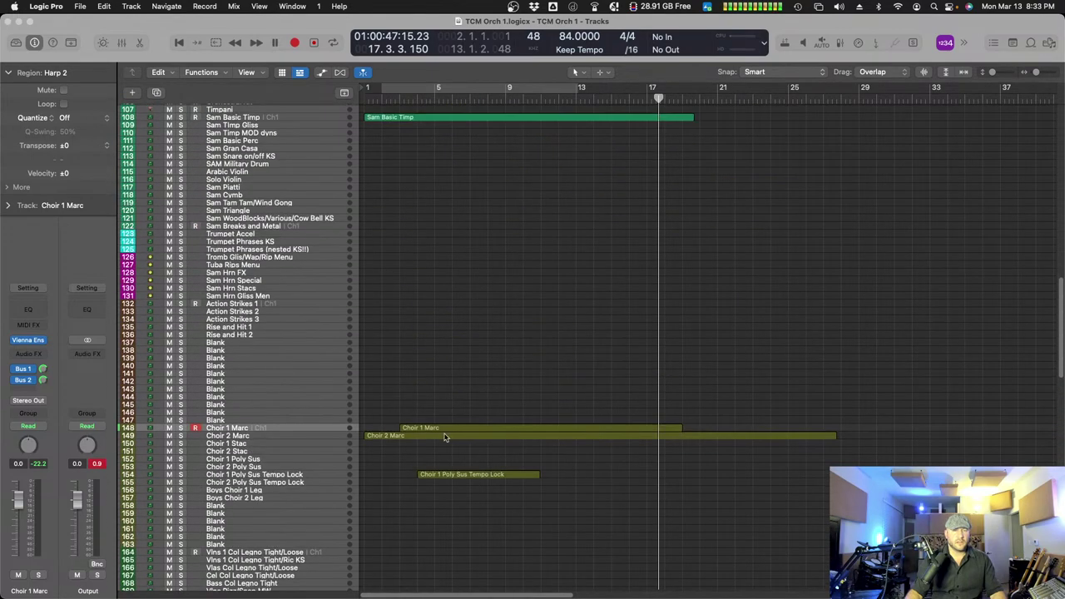
{"action": "scroll", "coordinate": [476, 373], "scroll_direction": "up", "scroll_amount": 3}
{"action": "double_click", "coordinate": [447, 191]}
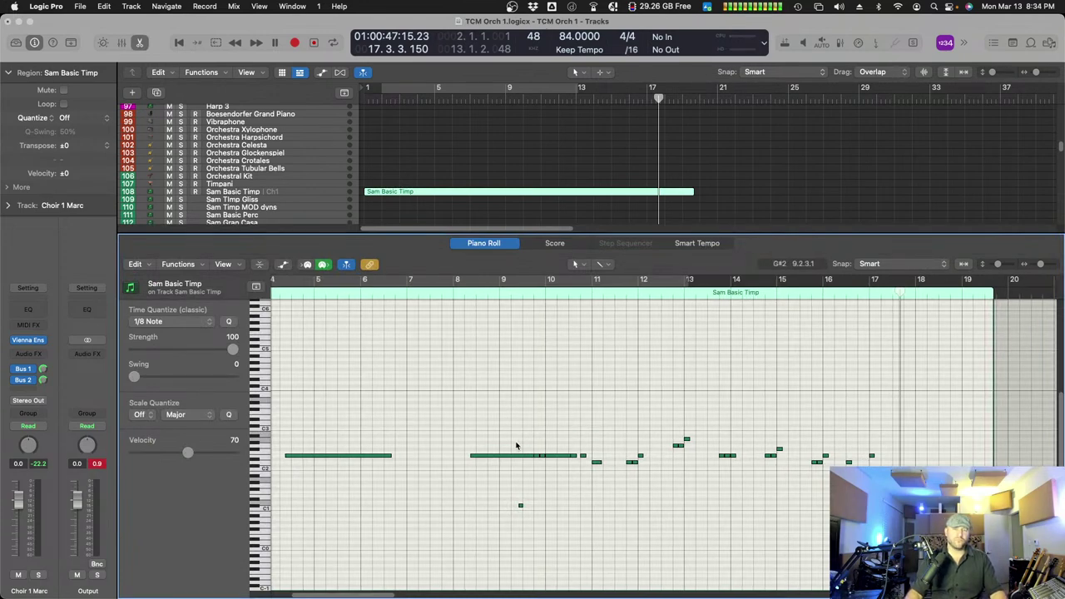
{"action": "left_click_drag", "start_coordinate": [496, 433], "coordinate": [937, 486]}
{"action": "key", "text": "slash"}
{"action": "type", "text": "10"}
{"action": "key", "text": "Return"}
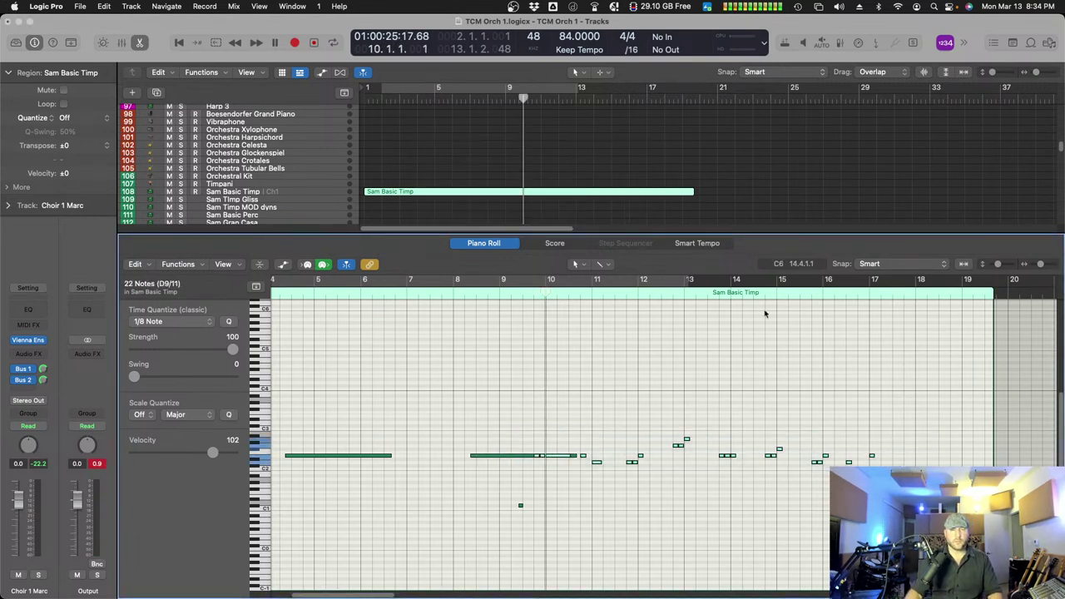
- Copy the Sam Basic Timp region onto the Cello Pizz track and open the copy in the Piano Roll
{"action": "left_click", "coordinate": [483, 243]}
{"action": "scroll", "coordinate": [424, 411], "scroll_direction": "down", "scroll_amount": 20}
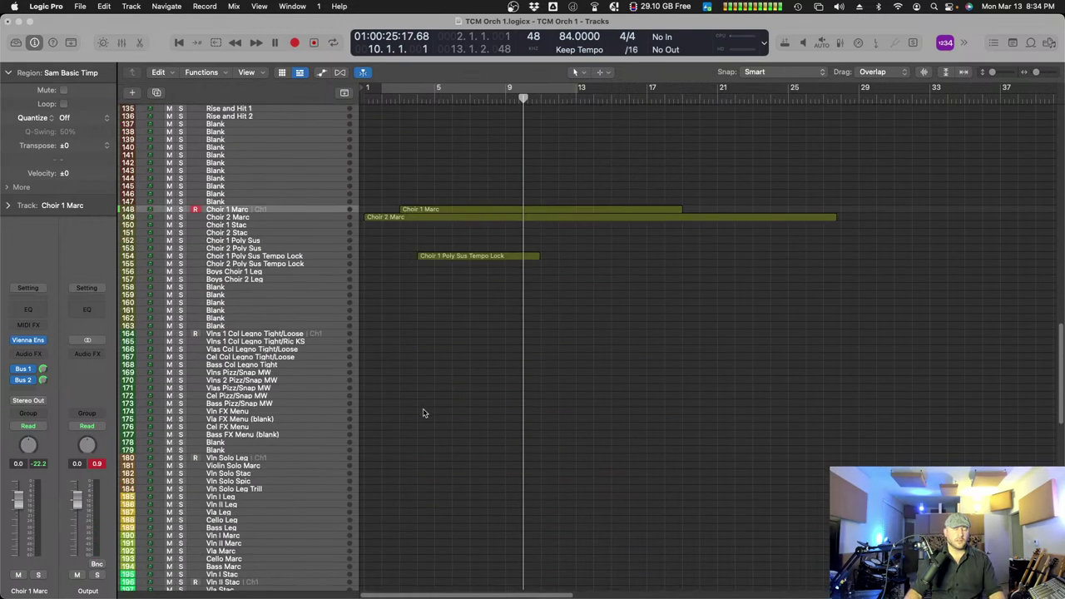
{"action": "scroll", "coordinate": [302, 403], "scroll_direction": "down", "scroll_amount": 10}
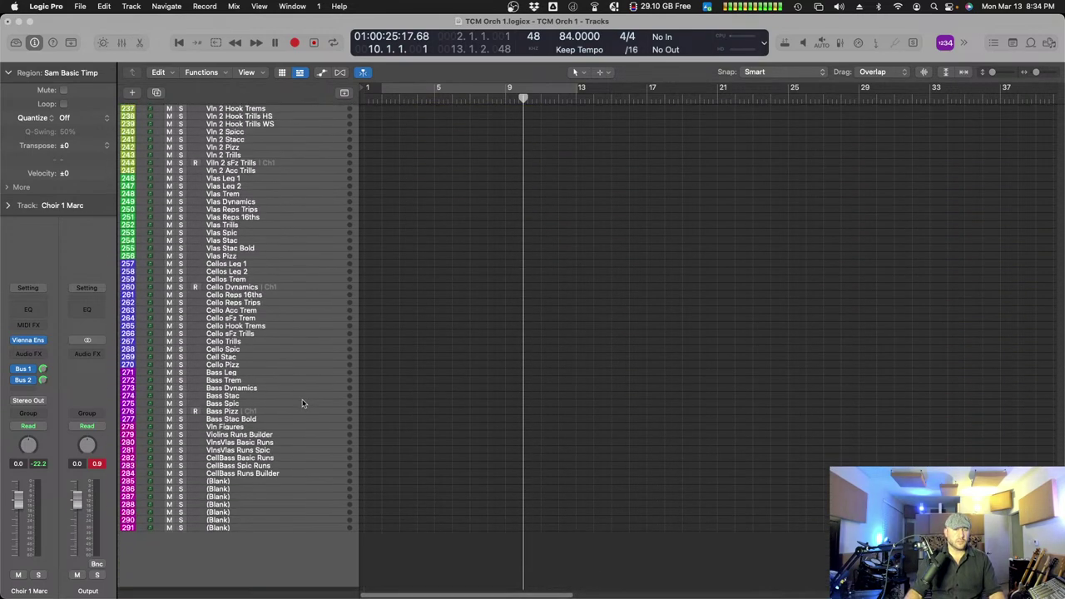
{"action": "scroll", "coordinate": [477, 379], "scroll_direction": "up", "scroll_amount": 20}
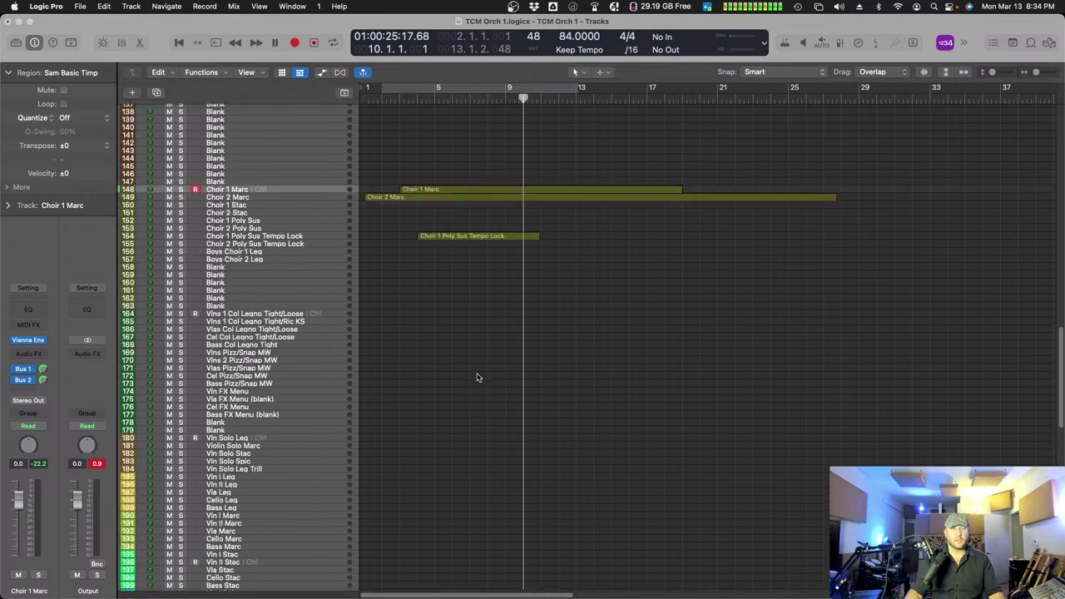
{"action": "left_click", "coordinate": [375, 265]}
{"action": "left_click_drag", "start_coordinate": [376, 243], "coordinate": [361, 369]}
{"action": "scroll", "coordinate": [377, 252], "scroll_direction": "down", "scroll_amount": 10}
{"action": "scroll", "coordinate": [377, 252], "scroll_direction": "down", "scroll_amount": 20}
{"action": "key", "text": "p"}
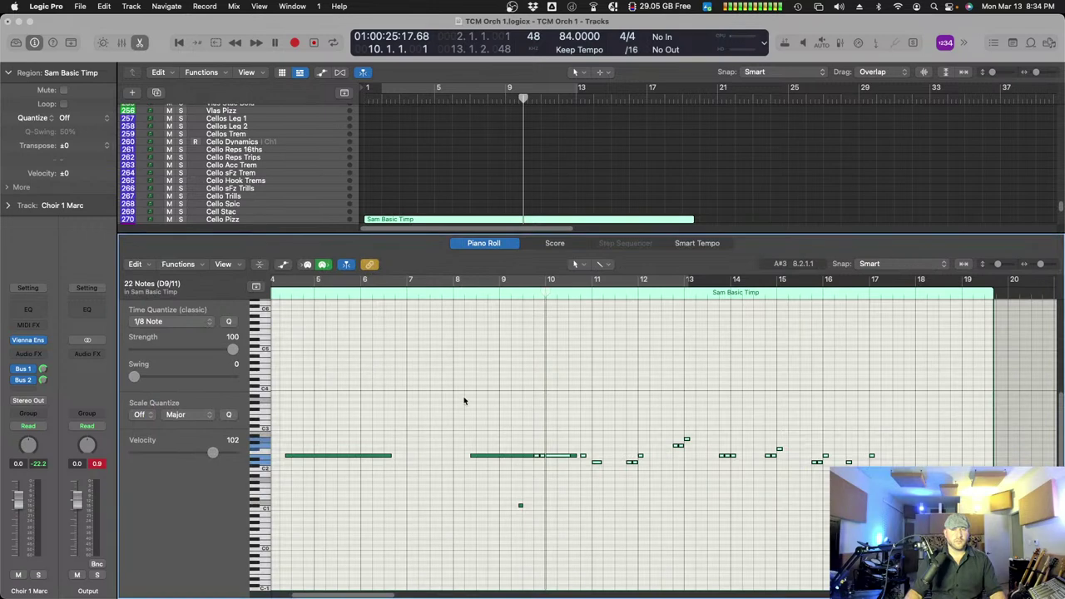
- Delete the long early notes and the single low note before the bar 9 pickup in the Cello Pizz region, and audition it
{"action": "scroll", "coordinate": [495, 448], "scroll_direction": "left", "scroll_amount": 2}
{"action": "left_click_drag", "start_coordinate": [370, 428], "coordinate": [516, 486]}
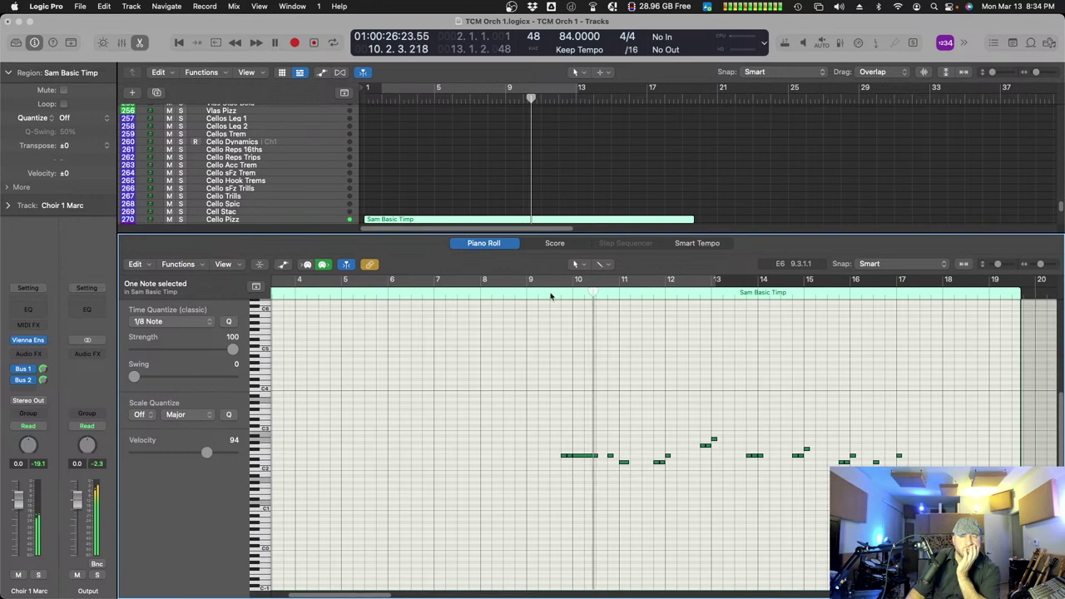
{"action": "left_click", "coordinate": [594, 384]}
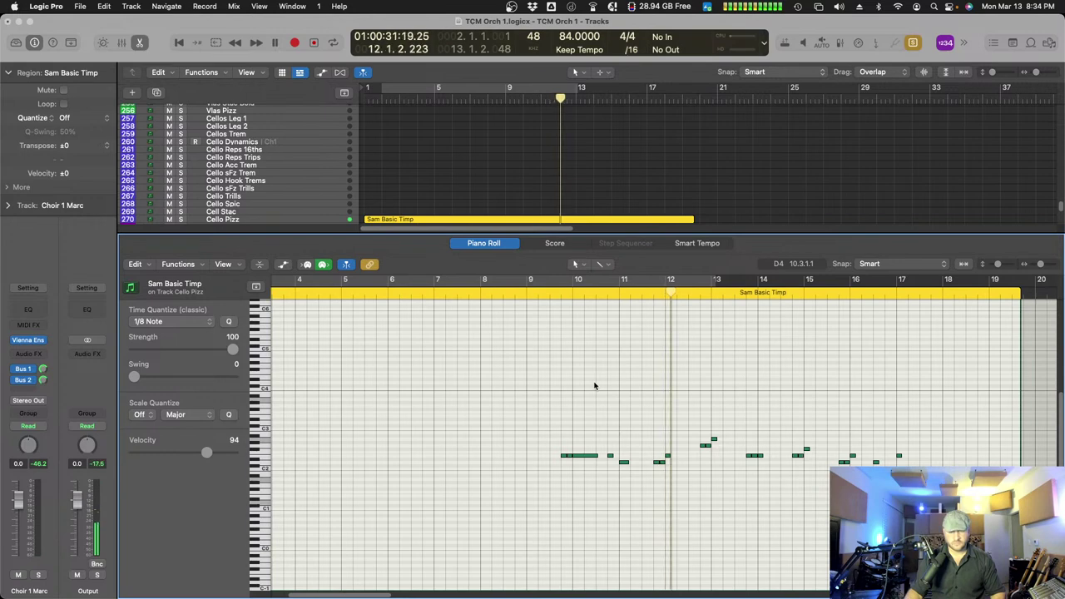
- Copy the Cello Pizz region to the Bass Pizz track and transpose all notes in the copy down one octave
{"action": "left_click", "coordinate": [503, 244]}
{"action": "left_click", "coordinate": [396, 406]}
{"action": "left_click_drag", "start_coordinate": [398, 373], "coordinate": [392, 419]}
{"action": "double_click", "coordinate": [392, 416]}
{"action": "key", "text": "super+a"}
{"action": "key", "text": "alt+shift+Down"}
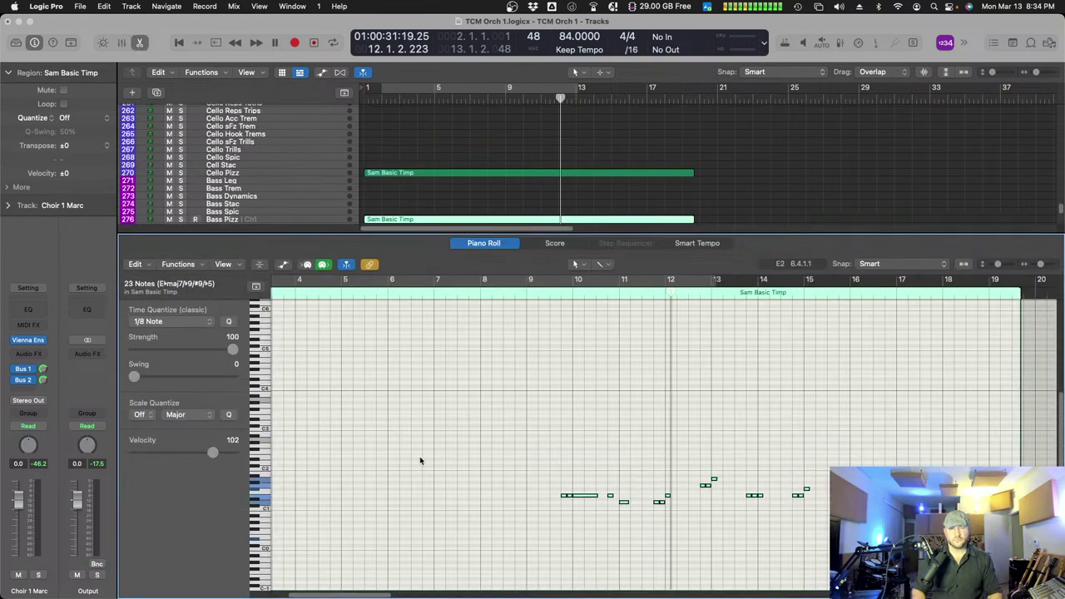
- Select the Bass Pizz notes from the bar 9 pickup onward, audition from bar 9, and return to the horn, tuba and harp tracks
{"action": "left_click_drag", "start_coordinate": [546, 441], "coordinate": [908, 542]}
{"action": "left_click", "coordinate": [546, 293]}
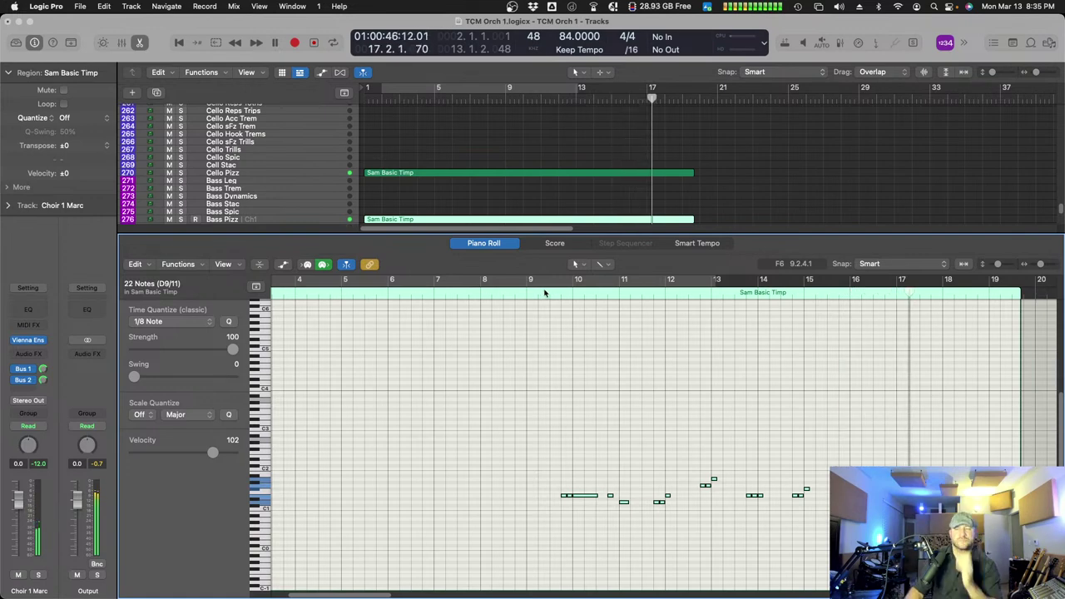
{"action": "left_click", "coordinate": [489, 244]}
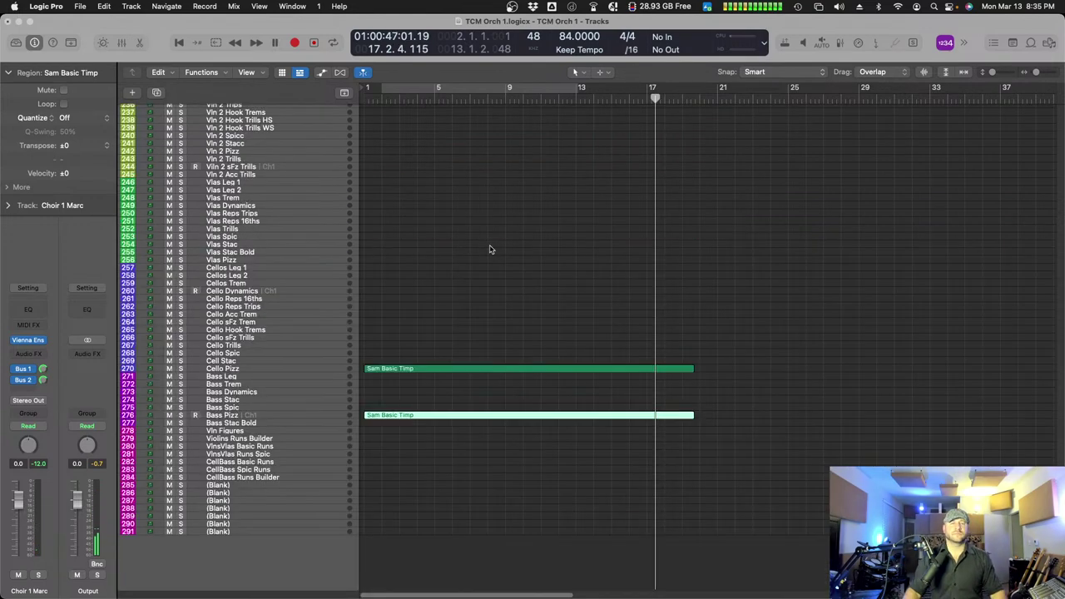
{"action": "scroll", "coordinate": [507, 233], "scroll_direction": "up", "scroll_amount": 15}
{"action": "scroll", "coordinate": [551, 349], "scroll_direction": "up", "scroll_amount": 5}
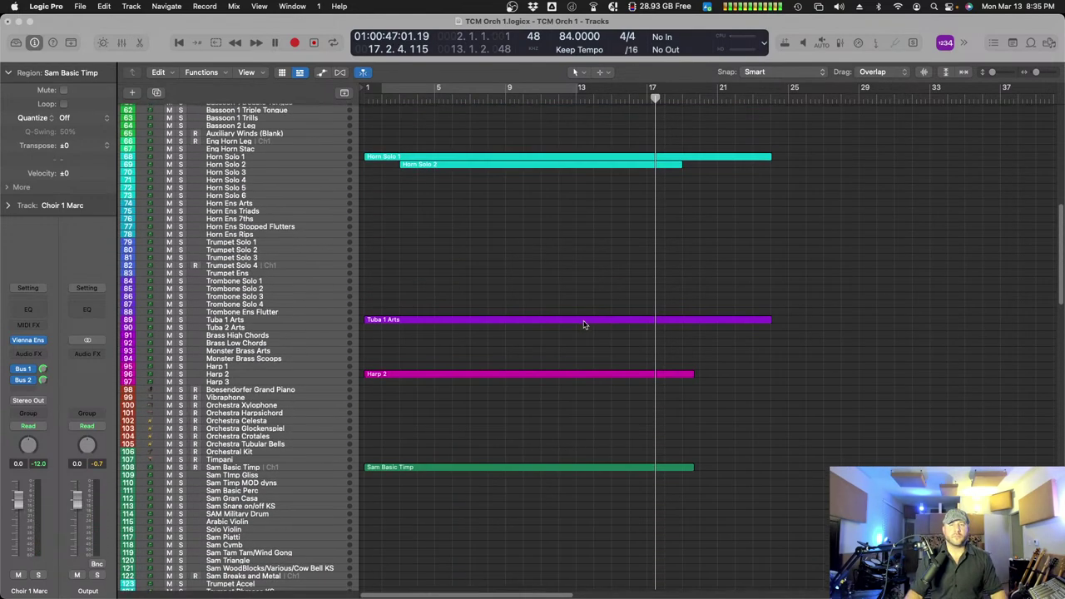
- Open the Horn Solo 1, Horn Solo 2, Tuba 1 Arts and Harp 2 regions together in the Piano Roll and shift all their notes slightly earlier
{"action": "left_click_drag", "start_coordinate": [500, 163], "coordinate": [621, 436]}
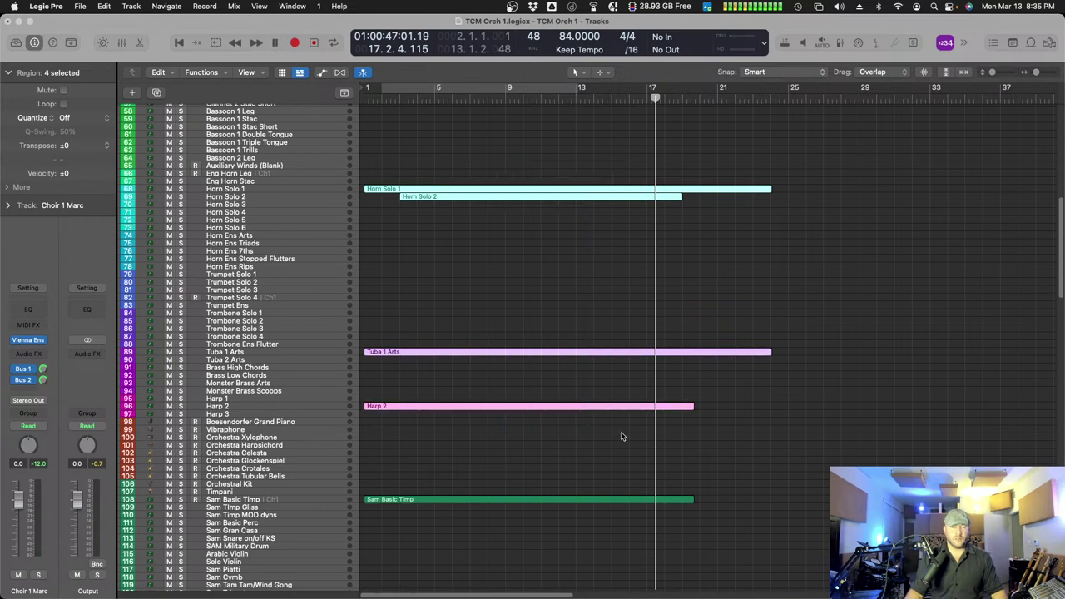
{"action": "key", "text": "e"}
{"action": "key", "text": "super+Right"}
{"action": "key", "text": "super+Right"}
{"action": "left_click_drag", "start_coordinate": [398, 377], "coordinate": [464, 413]}
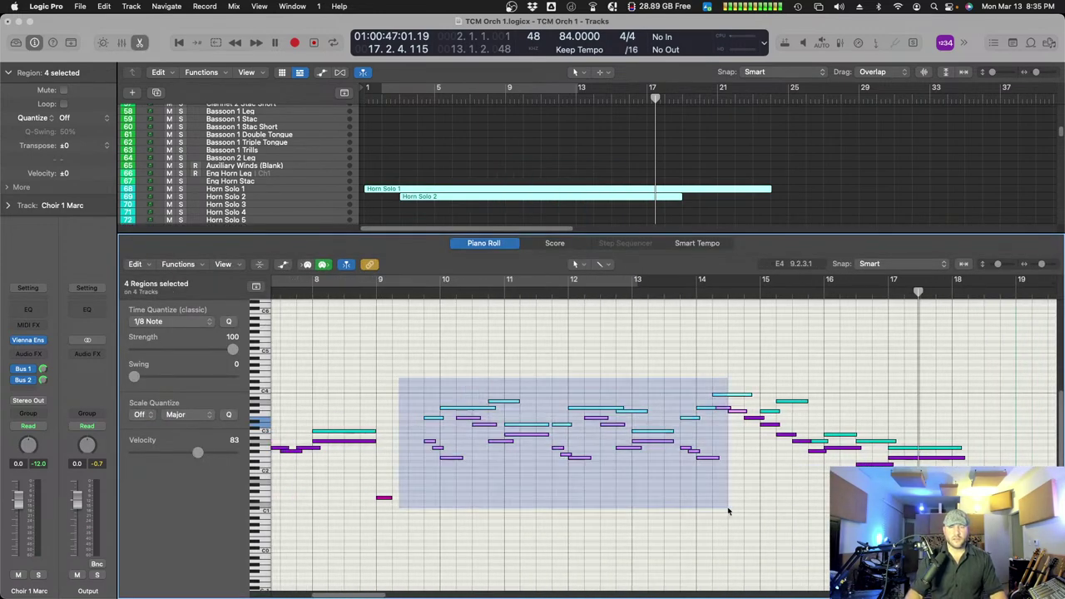
{"action": "key", "text": "super+a"}
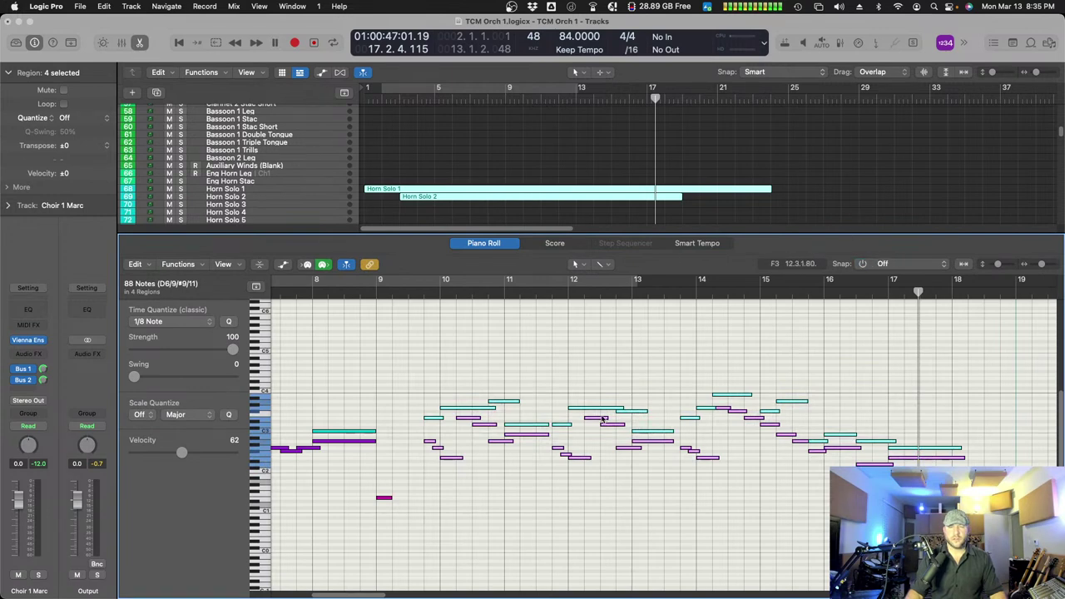
{"action": "key", "text": "super+Right"}
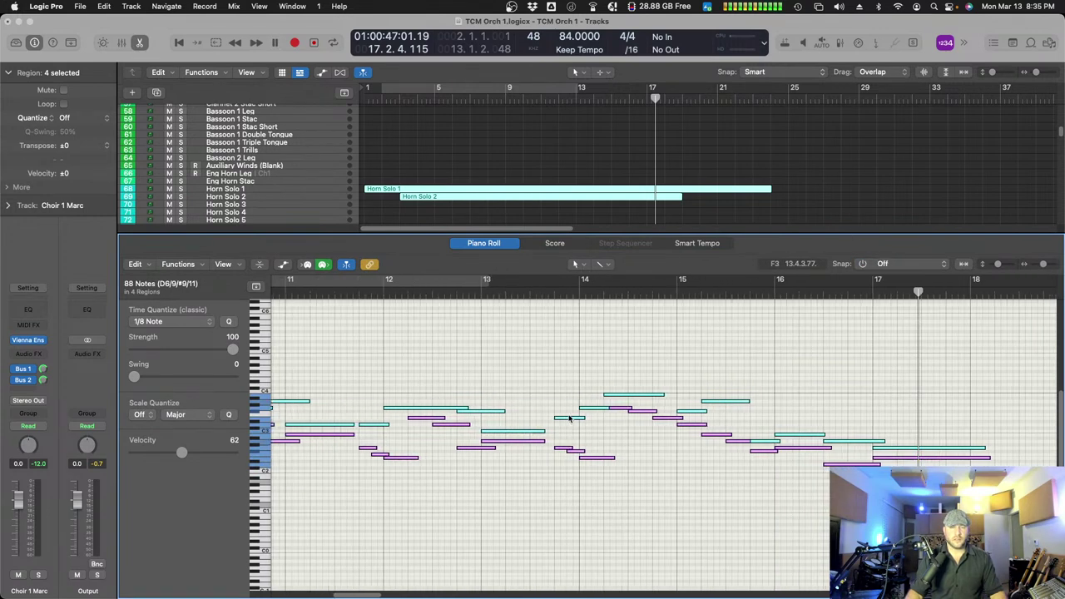
{"action": "left_click_drag", "start_coordinate": [569, 421], "coordinate": [566, 421]}
- Audition the passage from the middle of bar 13, put the playhead at bar 14, and close the Piano Roll
{"action": "double_click", "coordinate": [537, 298]}
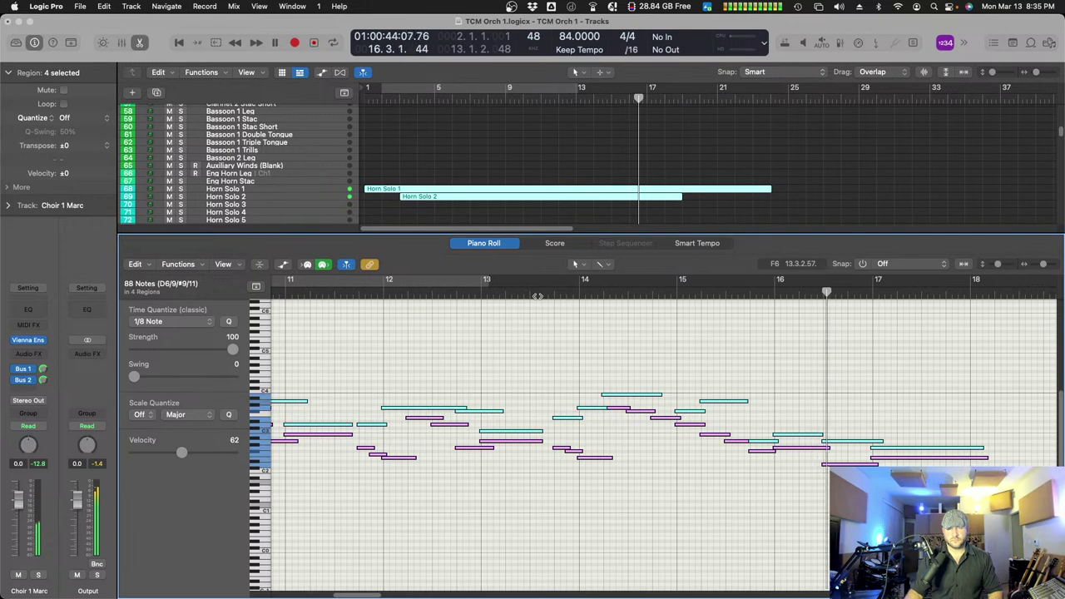
{"action": "left_click", "coordinate": [538, 296]}
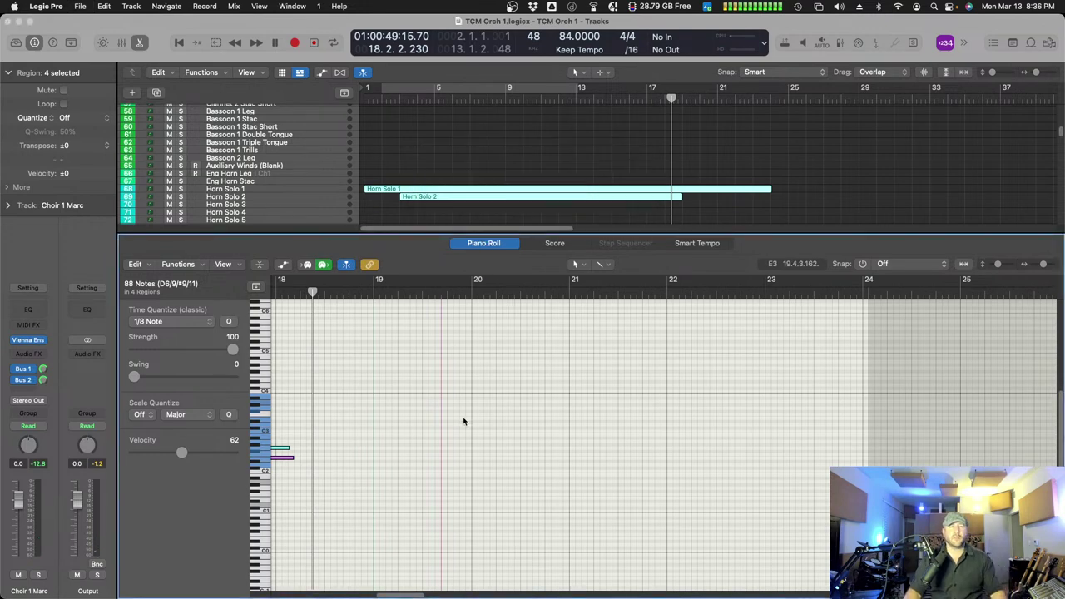
{"action": "scroll", "coordinate": [463, 421], "scroll_direction": "left", "scroll_amount": 10}
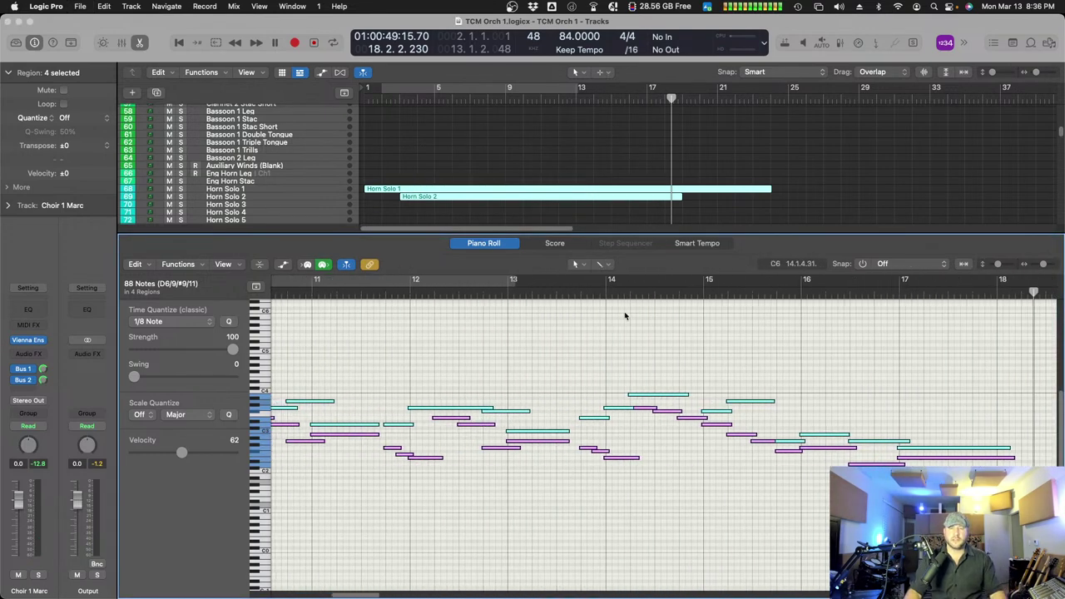
{"action": "left_click", "coordinate": [610, 293]}
{"action": "left_click", "coordinate": [486, 244]}
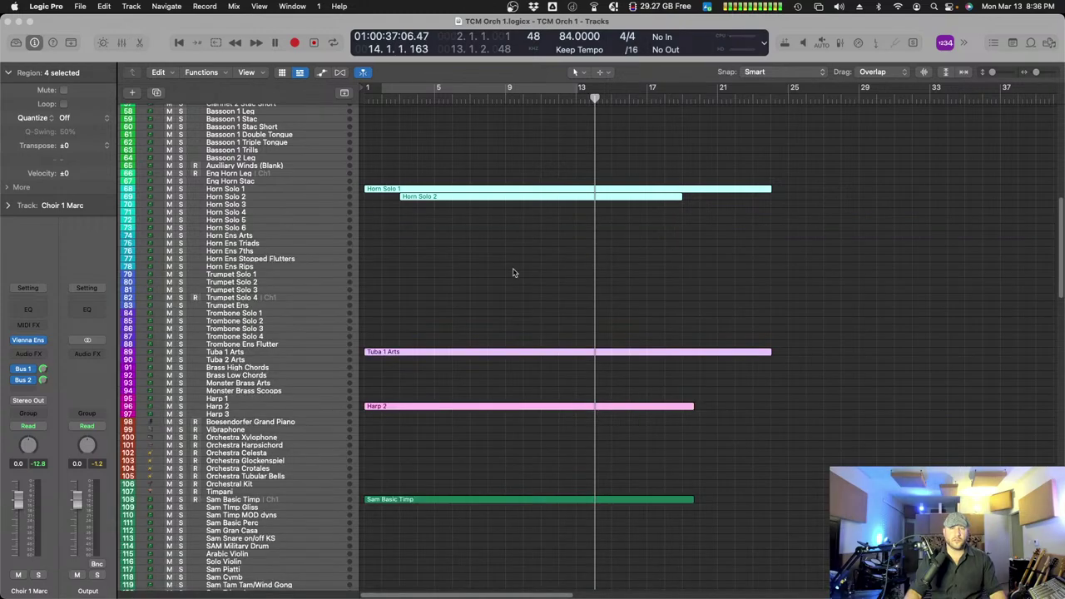
- Deselect all regions and select the Trumpet Solo 1 track
{"action": "scroll", "coordinate": [535, 298], "scroll_direction": "up", "scroll_amount": 15}
{"action": "scroll", "coordinate": [534, 298], "scroll_direction": "down", "scroll_amount": 20}
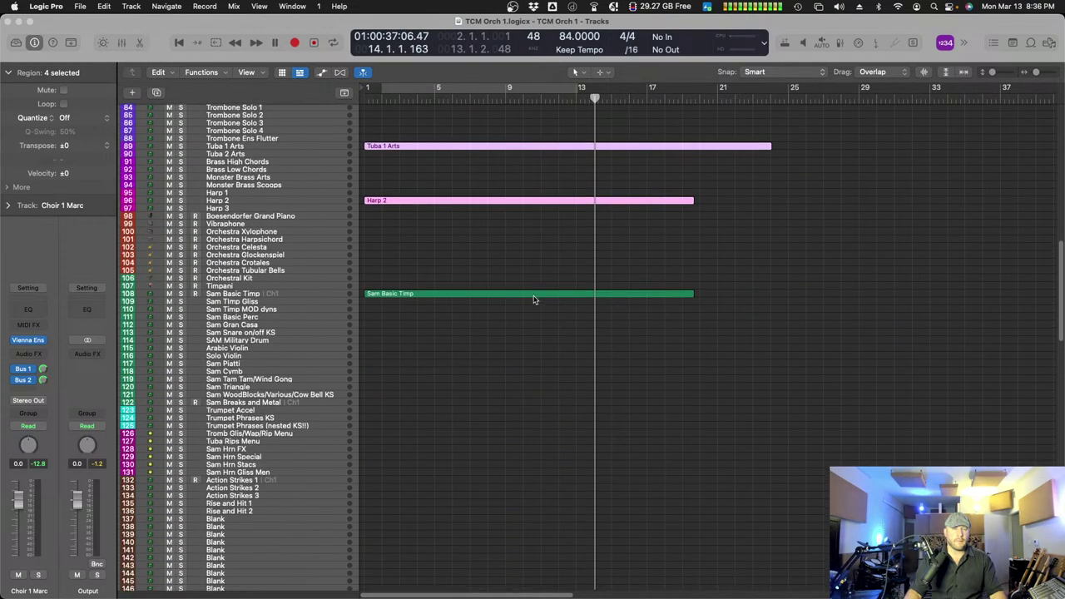
{"action": "left_click", "coordinate": [462, 246]}
{"action": "scroll", "coordinate": [465, 246], "scroll_direction": "up", "scroll_amount": 5}
{"action": "scroll", "coordinate": [468, 248], "scroll_direction": "up", "scroll_amount": 3}
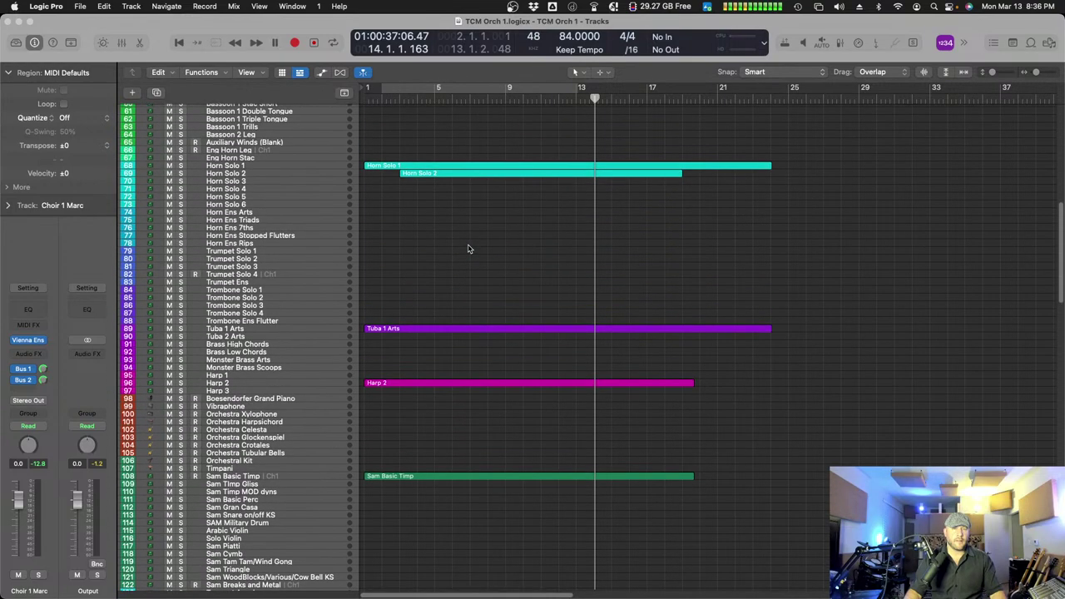
{"action": "scroll", "coordinate": [409, 208], "scroll_direction": "up", "scroll_amount": 10}
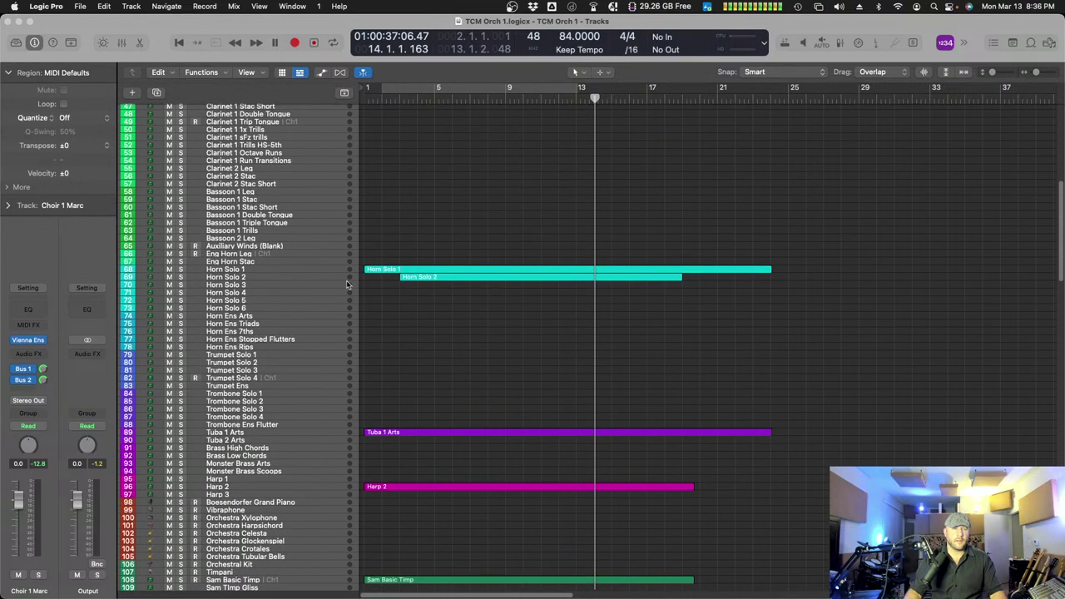
{"action": "scroll", "coordinate": [330, 289], "scroll_direction": "down", "scroll_amount": 8}
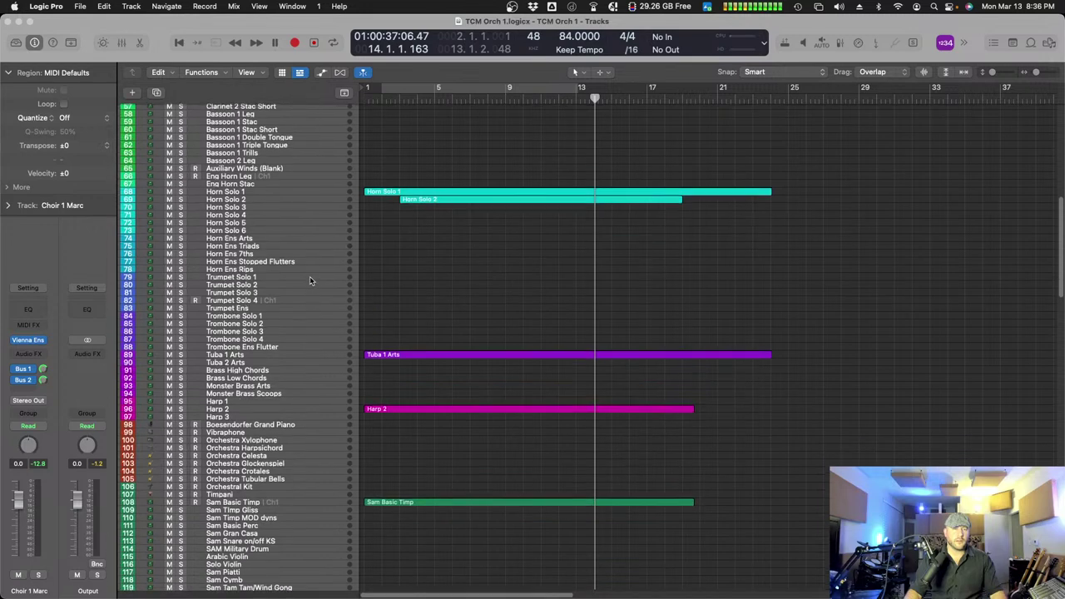
{"action": "left_click", "coordinate": [309, 278]}
- Show both horn solo regions in the Piano Roll for reference and record three long notes on Trumpet Solo 1 starting at bar 14
{"action": "left_click_drag", "start_coordinate": [565, 206], "coordinate": [562, 184]}
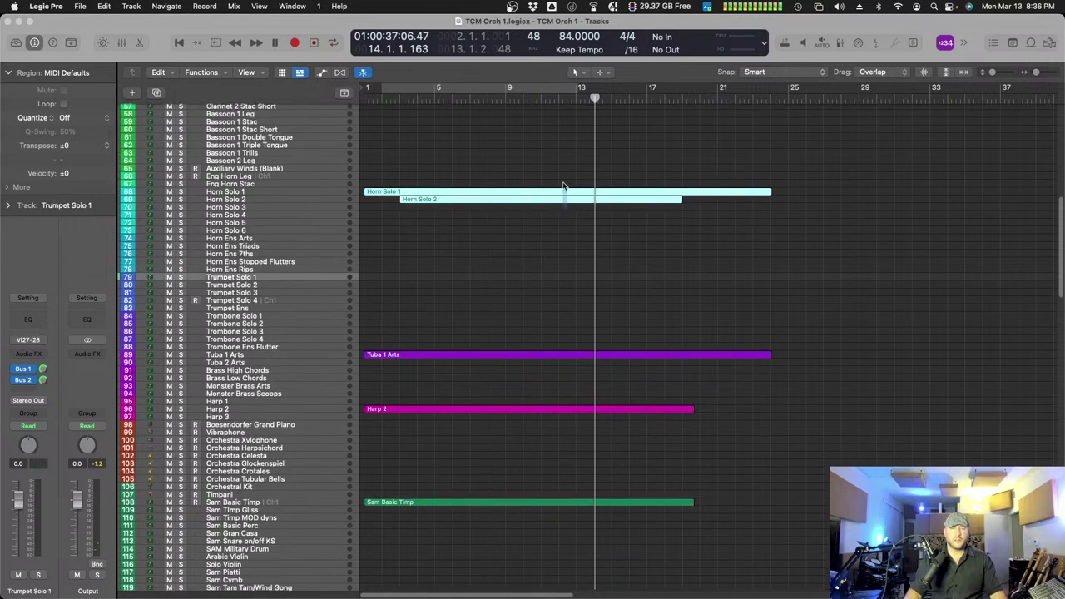
{"action": "key", "text": "p"}
{"action": "scroll", "coordinate": [709, 321], "scroll_direction": "right", "scroll_amount": 3}
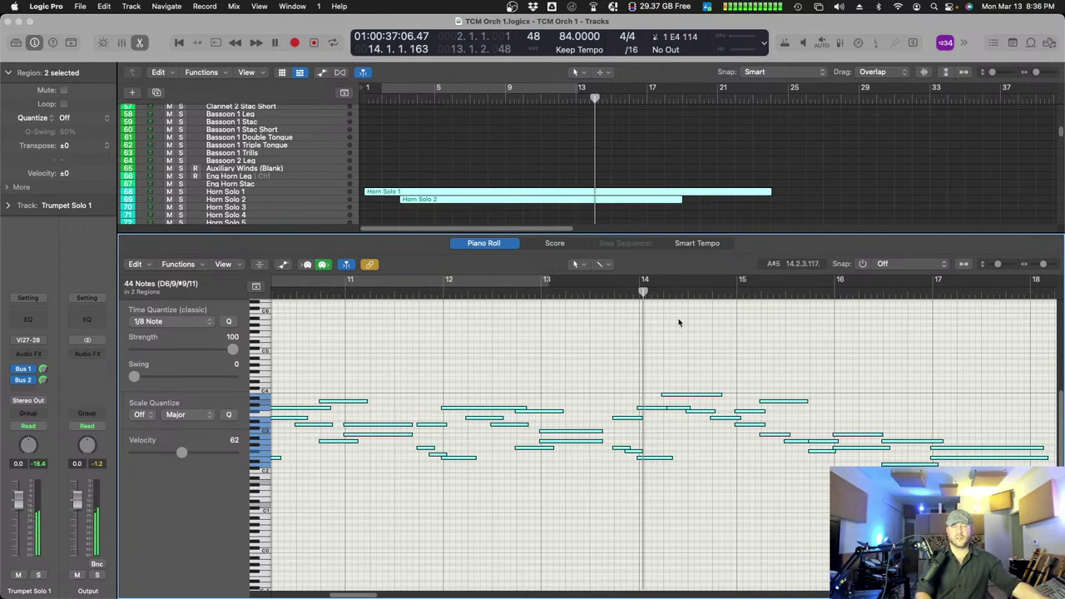
{"action": "left_click_drag", "start_coordinate": [620, 294], "coordinate": [607, 292]}
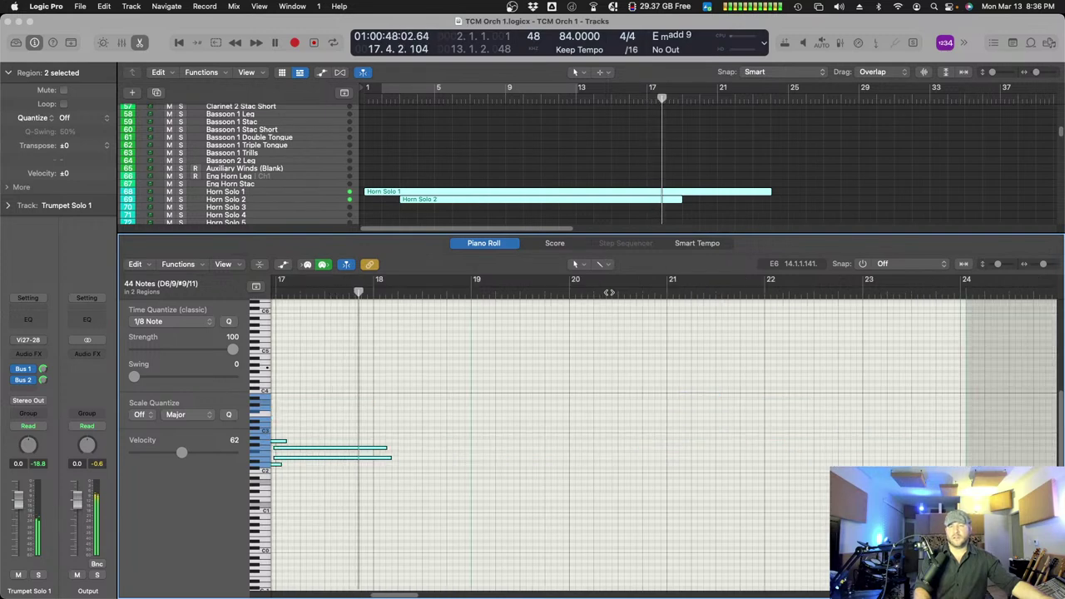
{"action": "key", "text": "shift+super+a"}
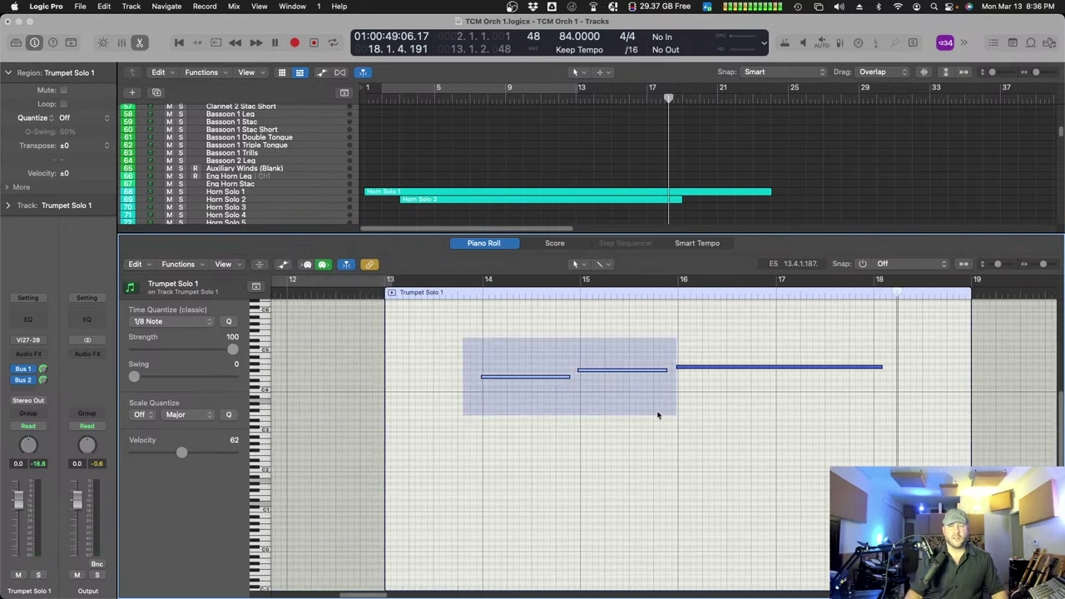
- Lengthen the first two Trumpet Solo 1 notes so each slightly overlaps the next, with the Horn Solo 1 notes displayed alongside
{"action": "left_click_drag", "start_coordinate": [497, 363], "coordinate": [720, 420]}
{"action": "left_click_drag", "start_coordinate": [568, 377], "coordinate": [583, 376]}
{"action": "left_click_drag", "start_coordinate": [668, 370], "coordinate": [675, 370]}
{"action": "left_click", "coordinate": [581, 192], "text": "shift"}
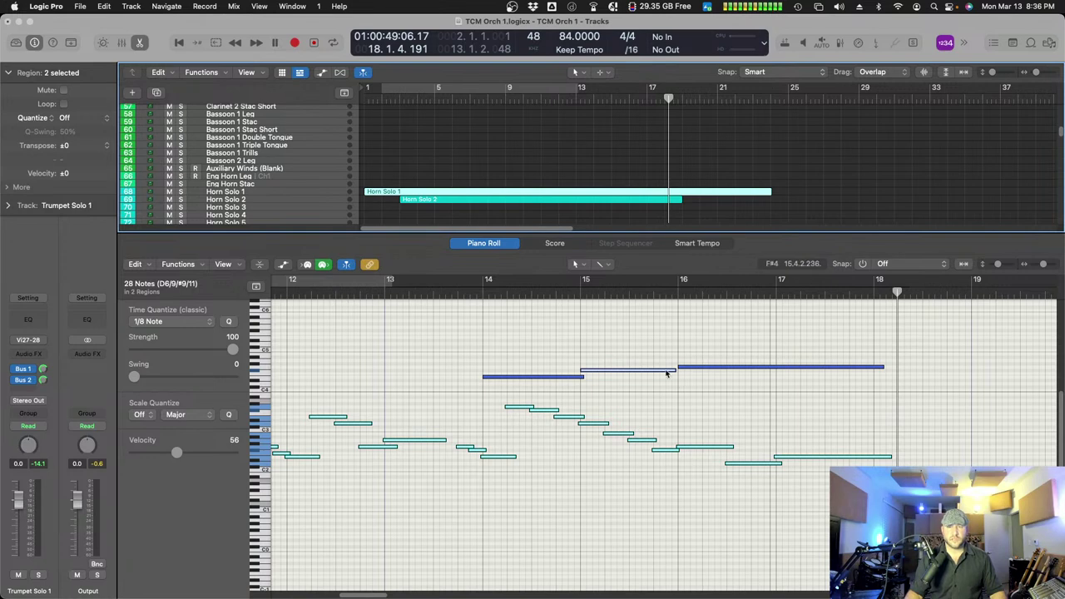
{"action": "left_click_drag", "start_coordinate": [673, 374], "coordinate": [681, 370]}
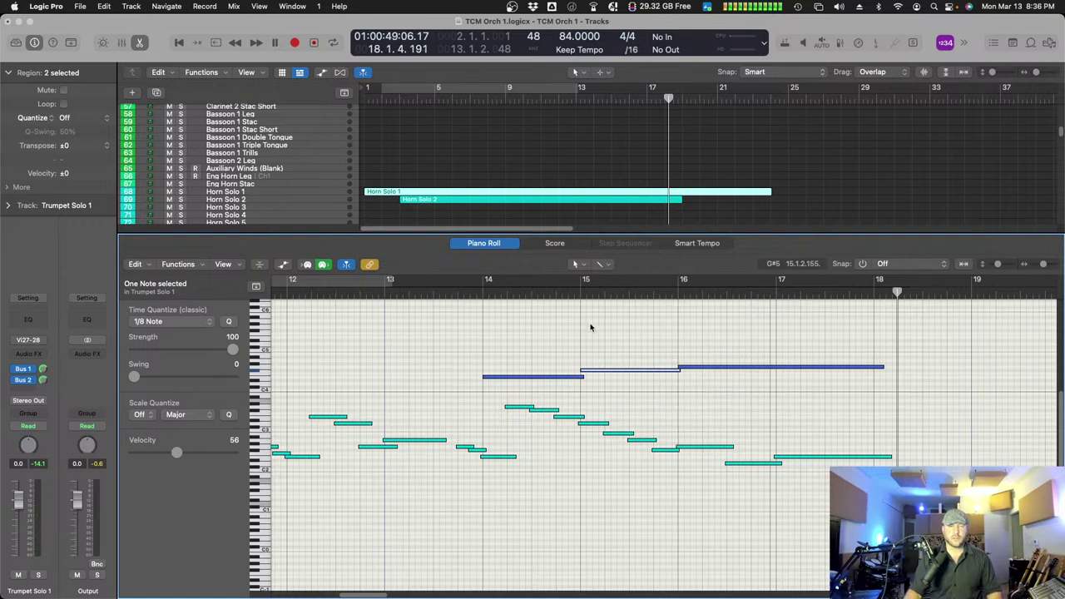
- Audition the trumpet line, lower its last note to E4 to match the first note, and extend that note's end slightly
{"action": "left_click", "coordinate": [468, 289]}
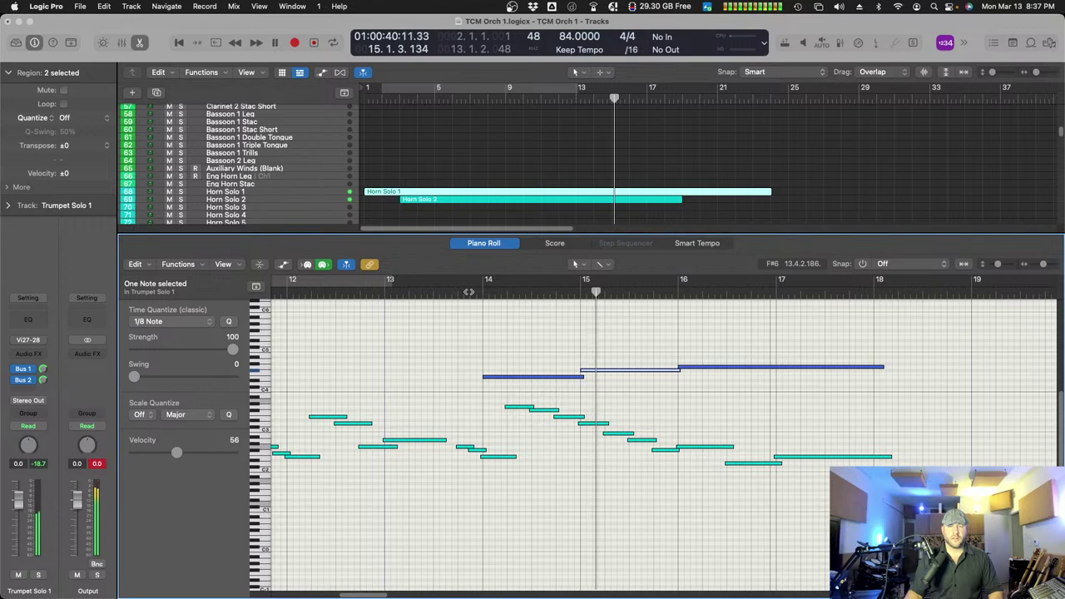
{"action": "left_click", "coordinate": [713, 387]}
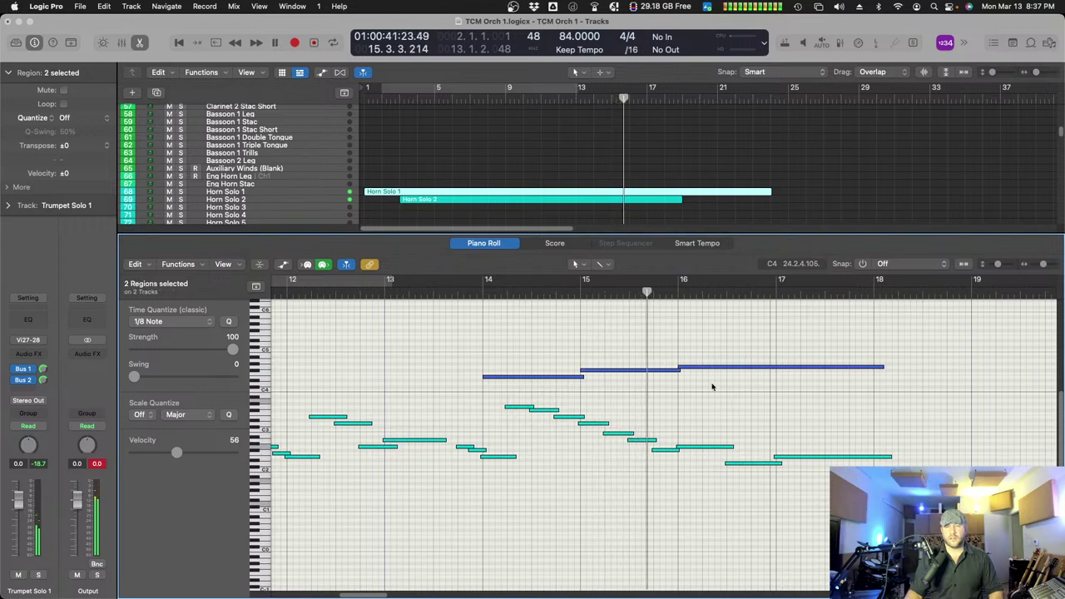
{"action": "left_click_drag", "start_coordinate": [698, 371], "coordinate": [701, 382]}
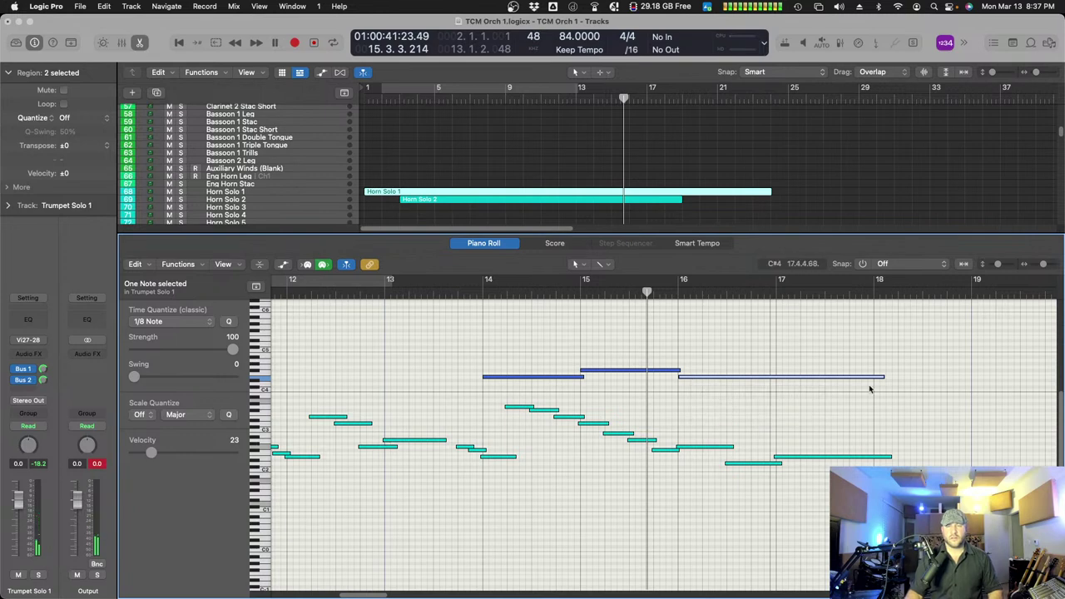
{"action": "left_click_drag", "start_coordinate": [880, 376], "coordinate": [890, 401]}
{"action": "key", "text": "space"}
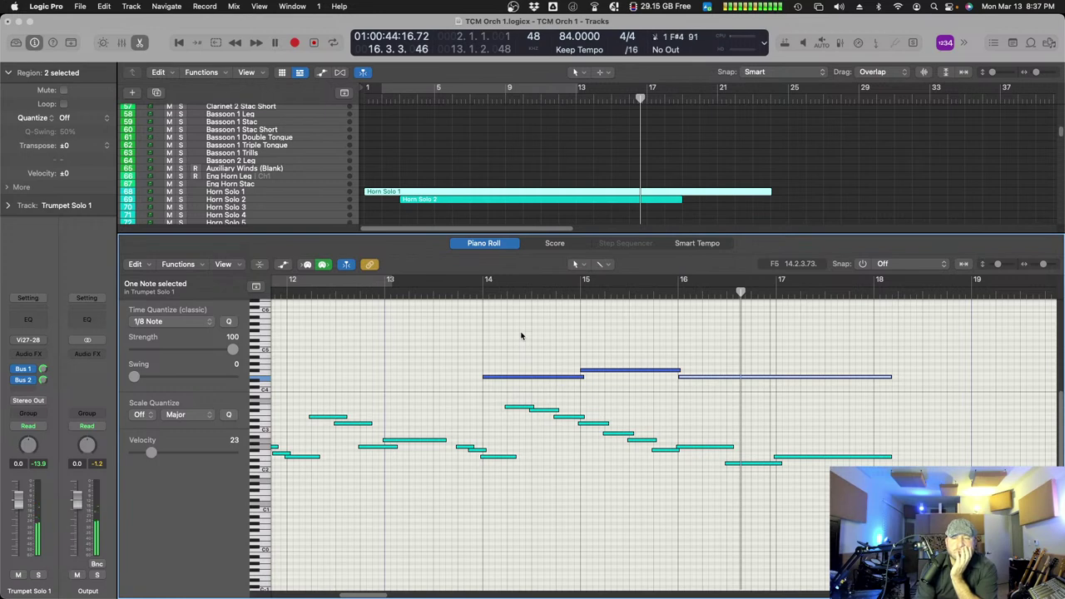
- Try the last trumpet note at C4 and at D4, auditioning the pitches from just before bars 16 and 14
{"action": "left_click", "coordinate": [707, 394]}
{"action": "left_click_drag", "start_coordinate": [694, 380], "coordinate": [684, 393]}
{"action": "left_click", "coordinate": [660, 295]}
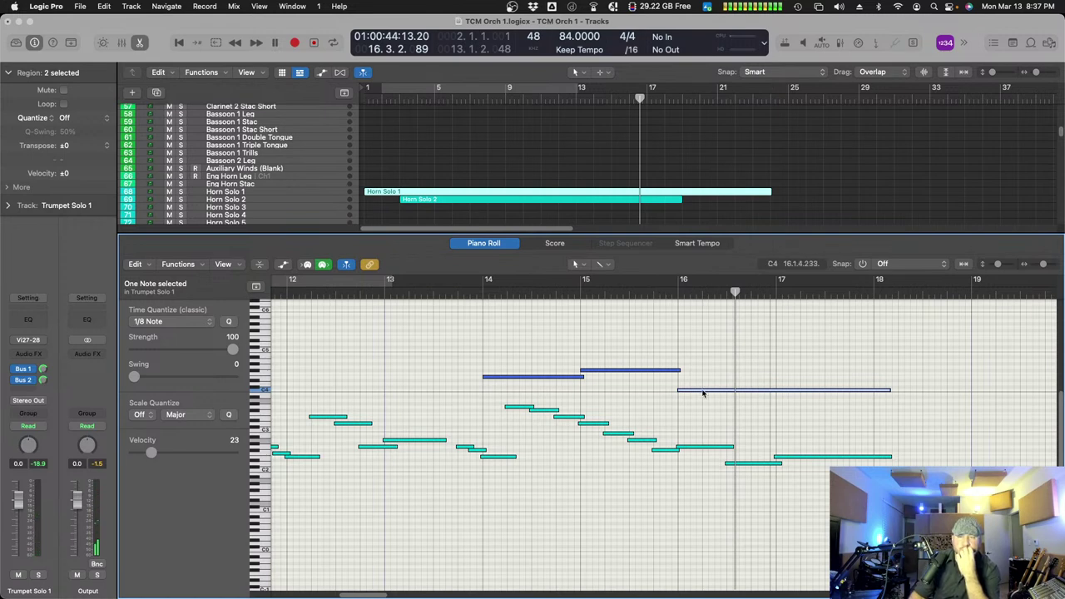
{"action": "left_click_drag", "start_coordinate": [702, 392], "coordinate": [703, 387]}
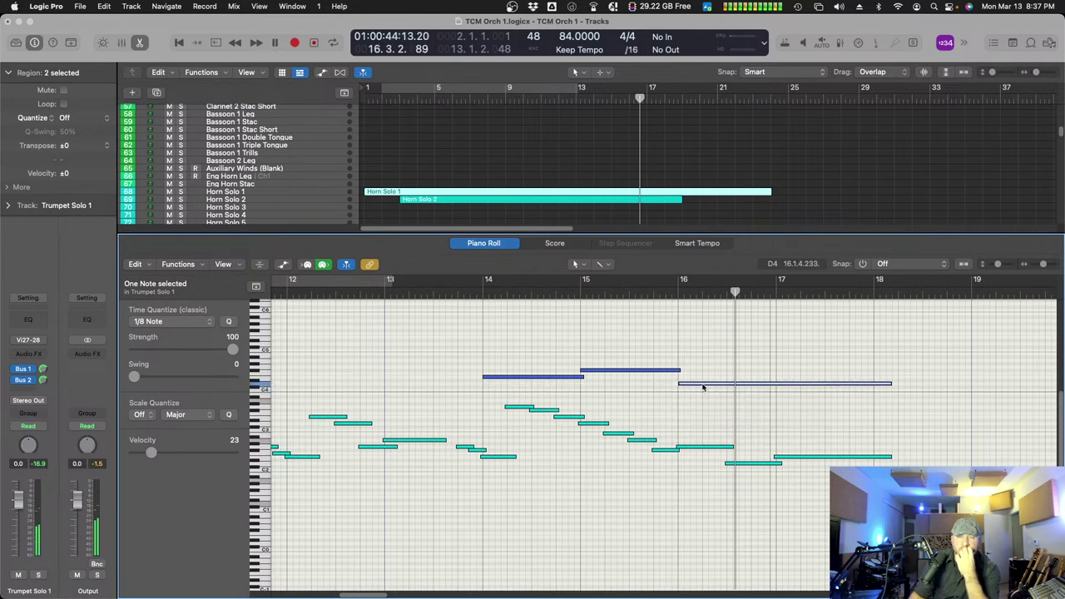
{"action": "left_click", "coordinate": [668, 290]}
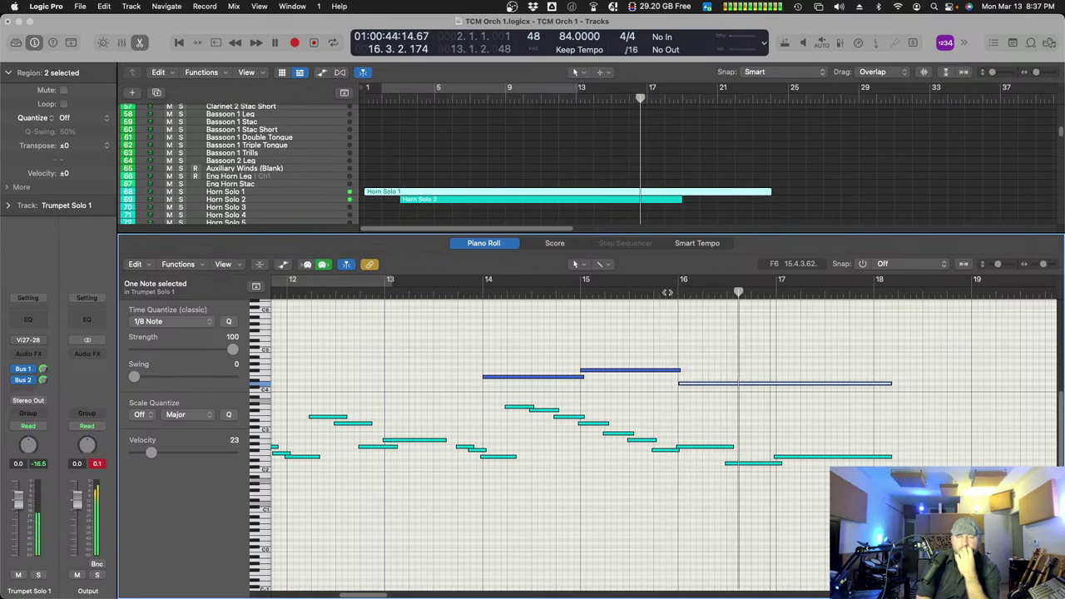
{"action": "left_click", "coordinate": [471, 291]}
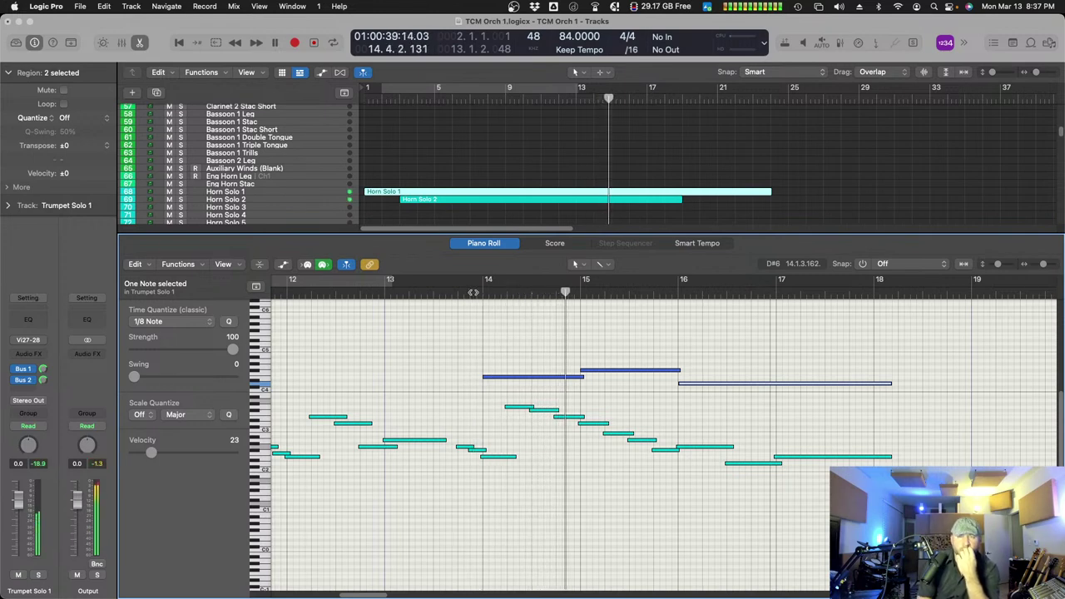
- Add Horn Solo 2 to the Piano Roll display, lower the last trumpet note to B3, and audition from just before bar 14
{"action": "left_click", "coordinate": [498, 202], "text": "shift"}
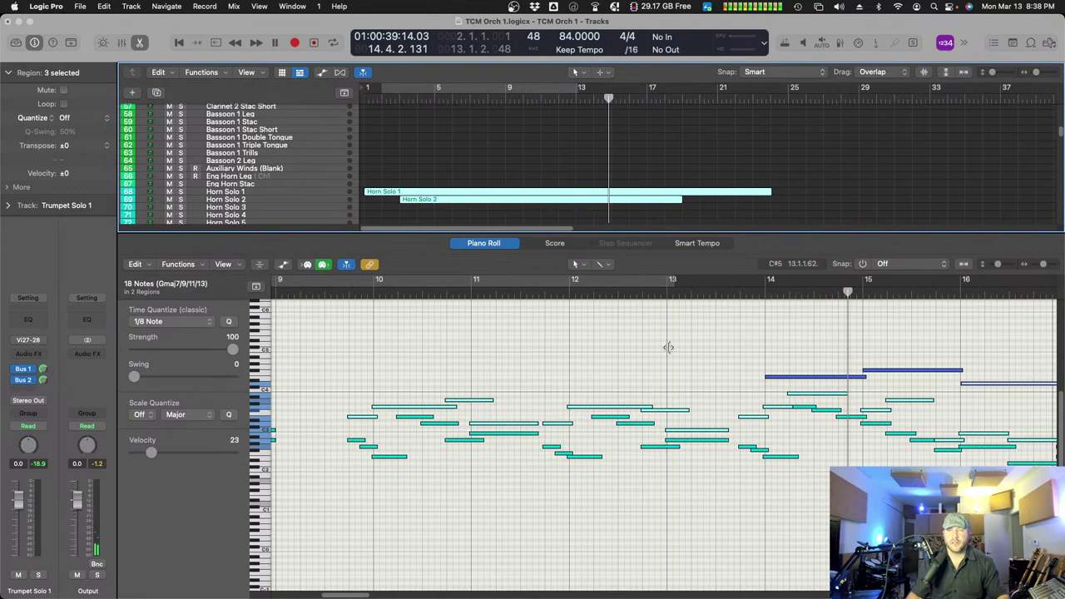
{"action": "scroll", "coordinate": [659, 340], "scroll_direction": "right", "scroll_amount": 10}
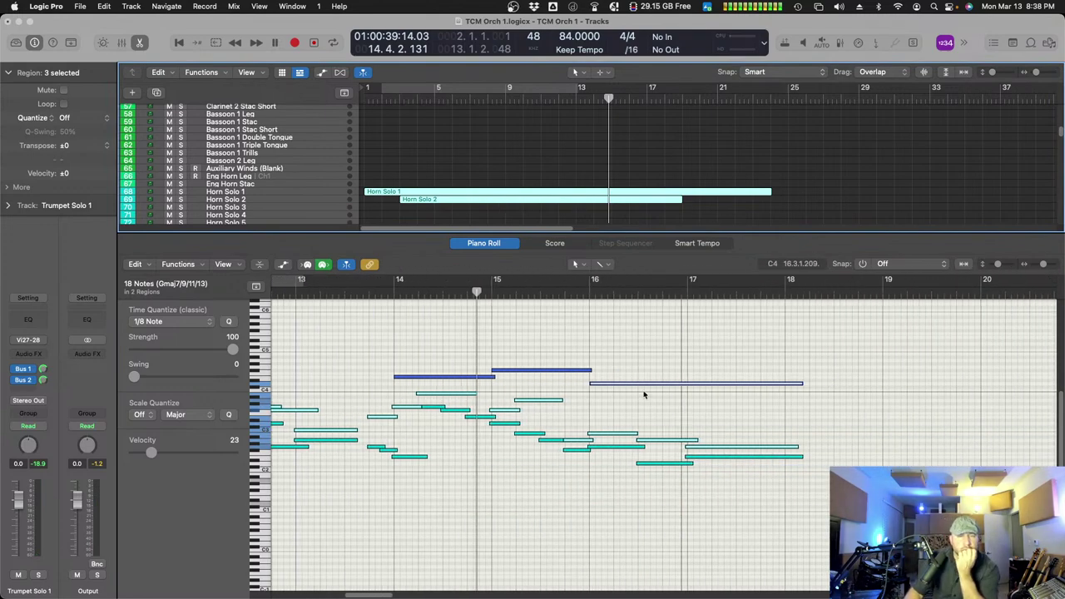
{"action": "left_click", "coordinate": [613, 424]}
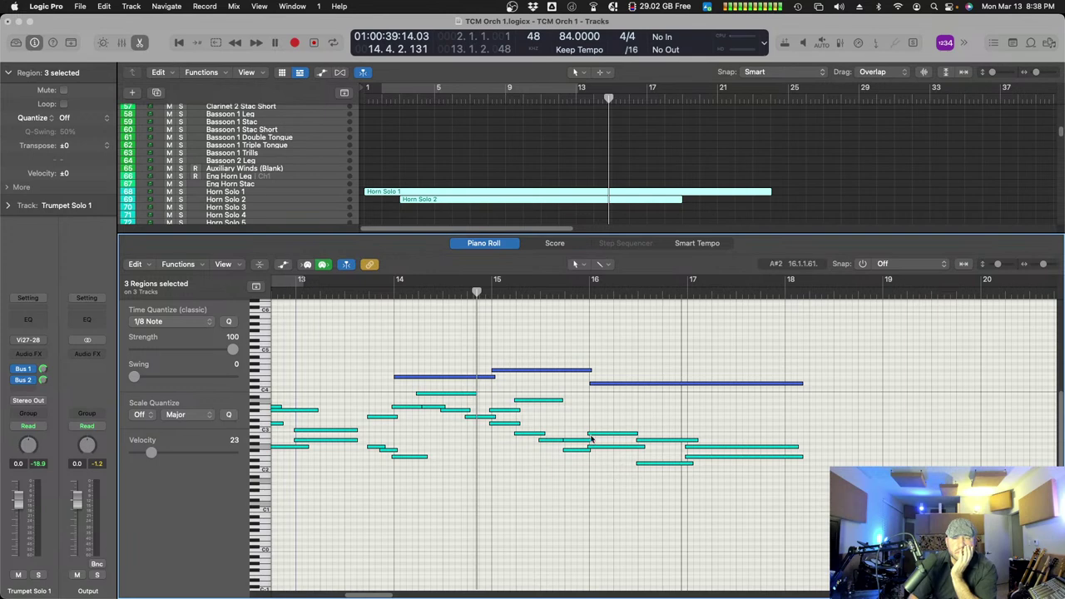
{"action": "left_click_drag", "start_coordinate": [602, 386], "coordinate": [600, 397]}
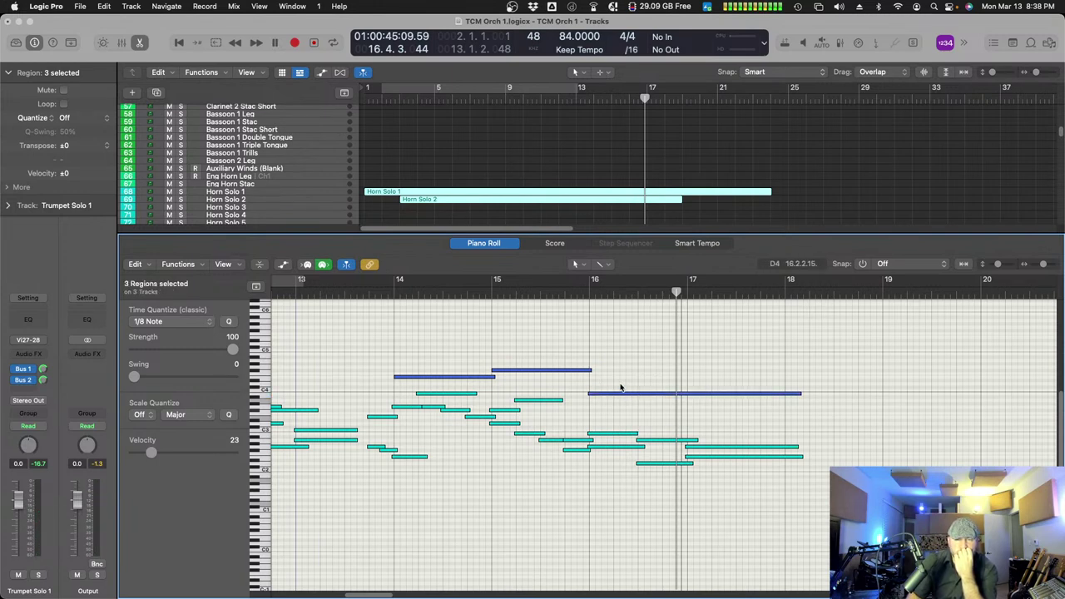
{"action": "left_click", "coordinate": [386, 289]}
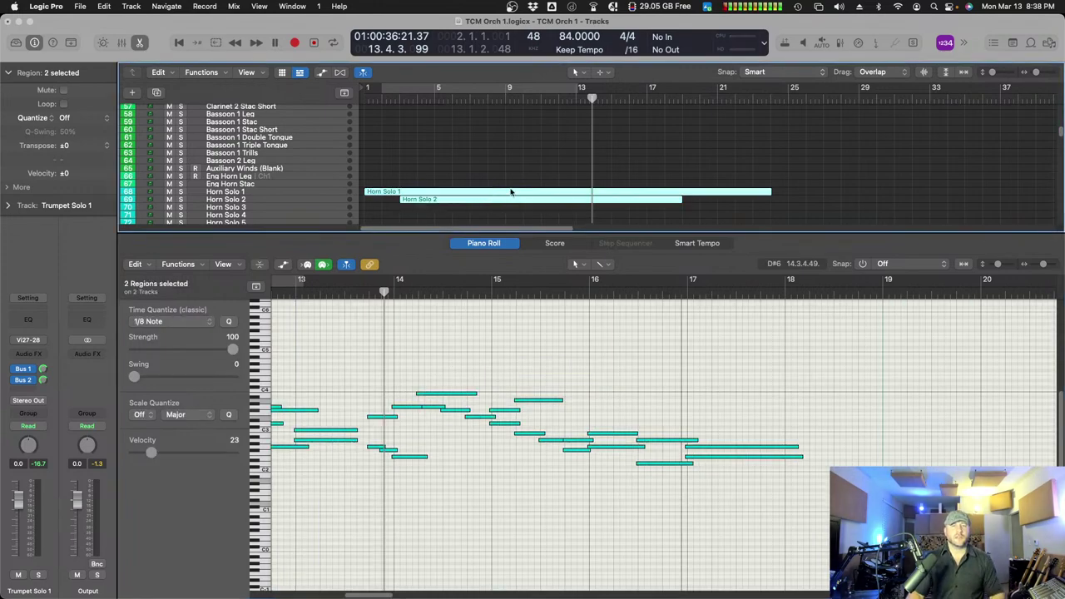
- Show only the Trumpet Solo 1 region in the Piano Roll, focused on its notes from bar 14
{"action": "left_click", "coordinate": [492, 159]}
{"action": "scroll", "coordinate": [491, 159], "scroll_direction": "up", "scroll_amount": 3}
{"action": "scroll", "coordinate": [528, 195], "scroll_direction": "down", "scroll_amount": 15}
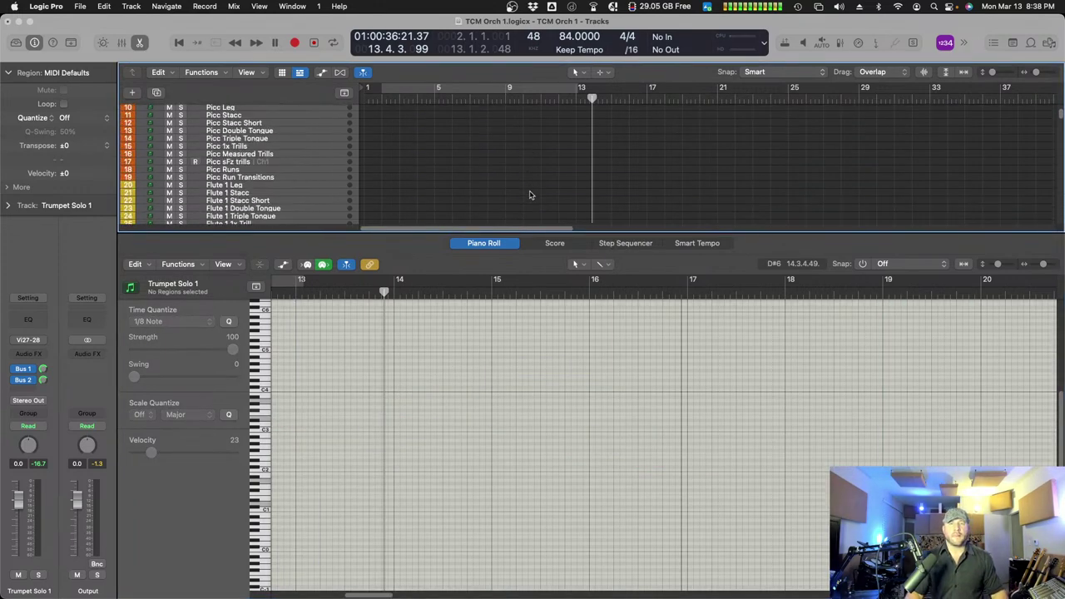
{"action": "scroll", "coordinate": [529, 195], "scroll_direction": "up", "scroll_amount": 6}
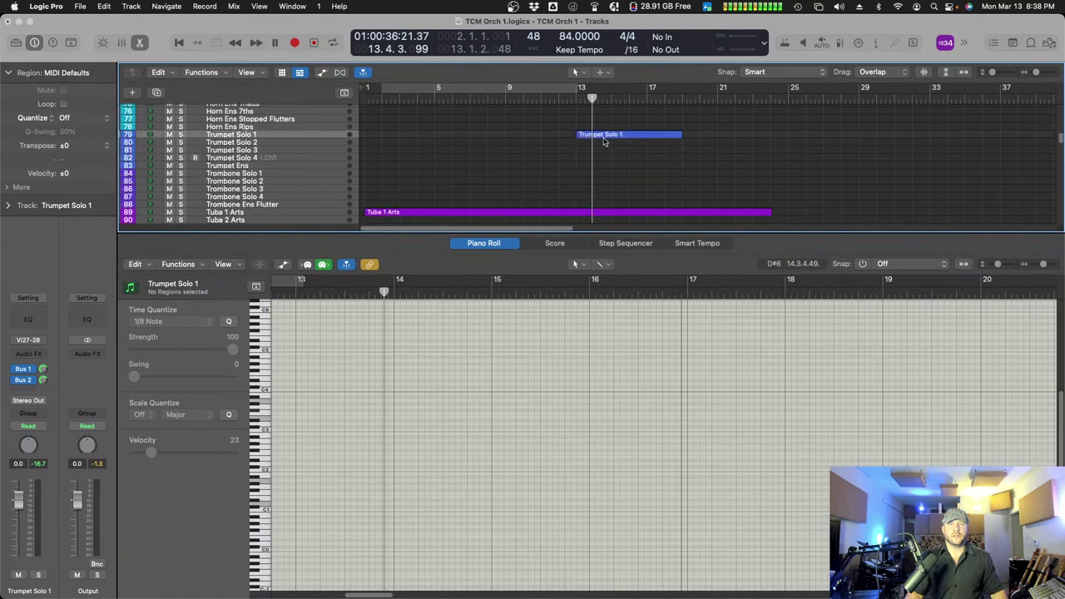
{"action": "left_click", "coordinate": [604, 136]}
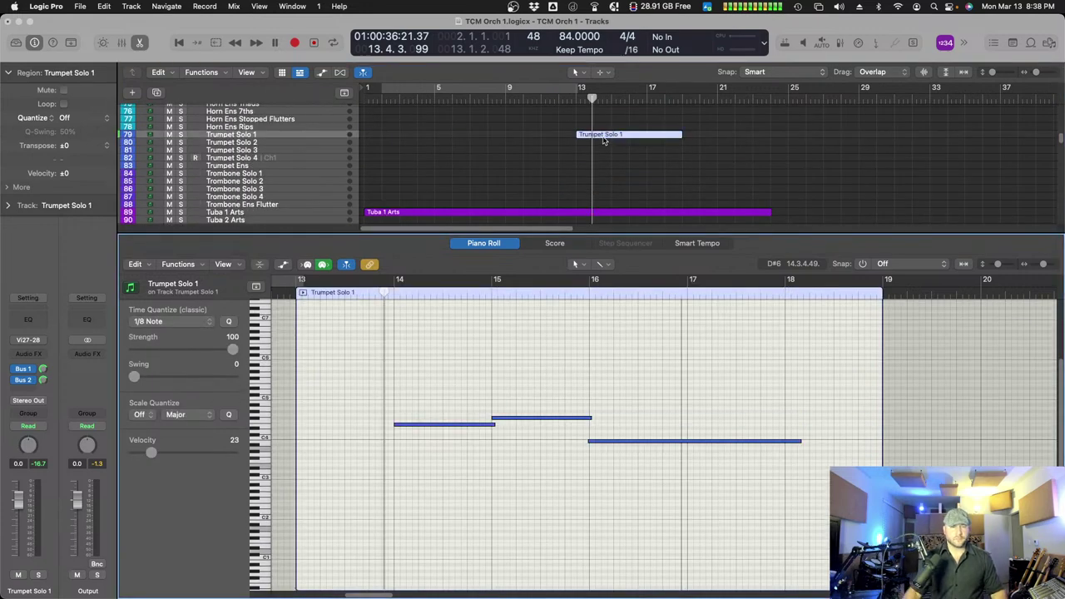
{"action": "key", "text": "super+Right"}
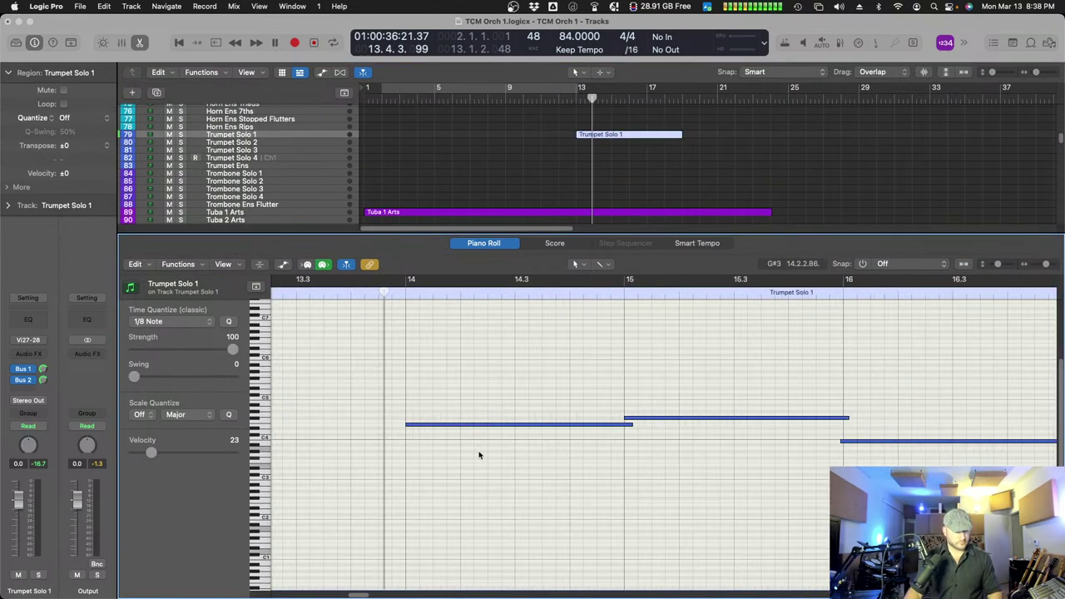
- Show the Trumpet Solo 1 modulation automation and flatten its curve to 54 from just before bar 14
{"action": "key", "text": "a"}
{"action": "left_click", "coordinate": [248, 461]}
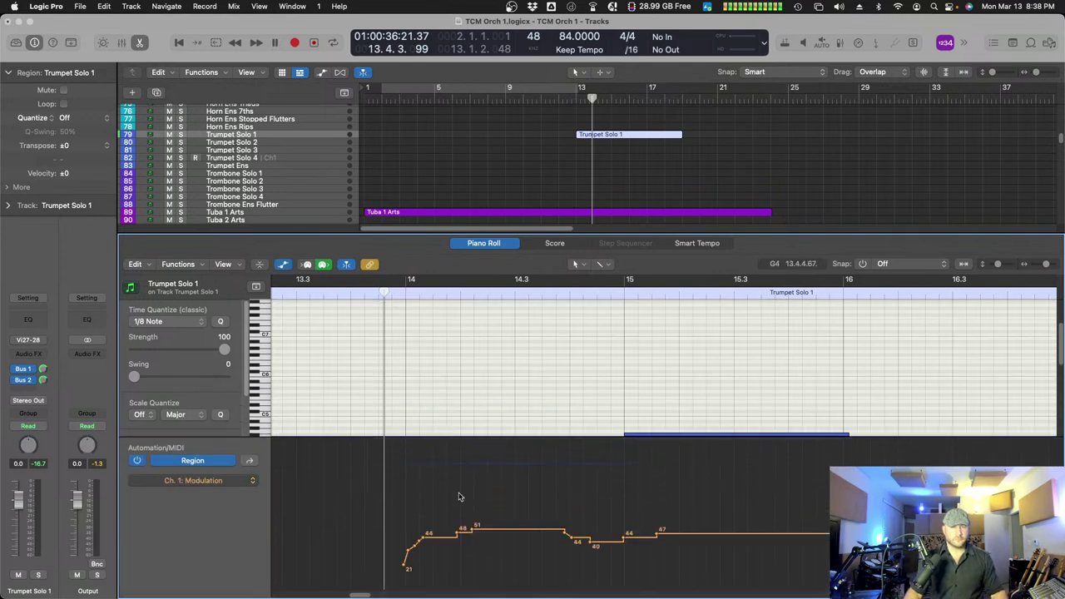
{"action": "scroll", "coordinate": [397, 483], "scroll_direction": "down", "scroll_amount": 2}
{"action": "mouse_move", "coordinate": [823, 533]}
{"action": "left_mouse_down"}
{"action": "mouse_move", "coordinate": [504, 528]}
{"action": "mouse_move", "coordinate": [398, 540]}
{"action": "mouse_move", "coordinate": [397, 524]}
{"action": "left_mouse_up"}
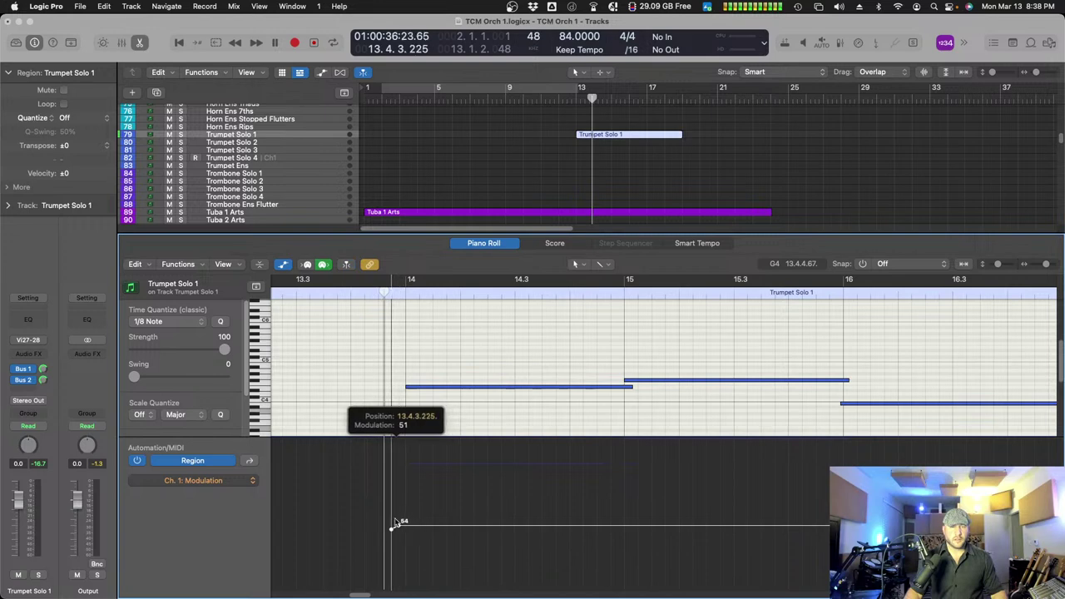
- Add two short repeated E4 notes before bar 14, shorten the long first note, and copy the pair to just before bar 15
{"action": "scroll", "coordinate": [397, 404], "scroll_direction": "down", "scroll_amount": 2}
{"action": "right_click", "coordinate": [390, 376]}
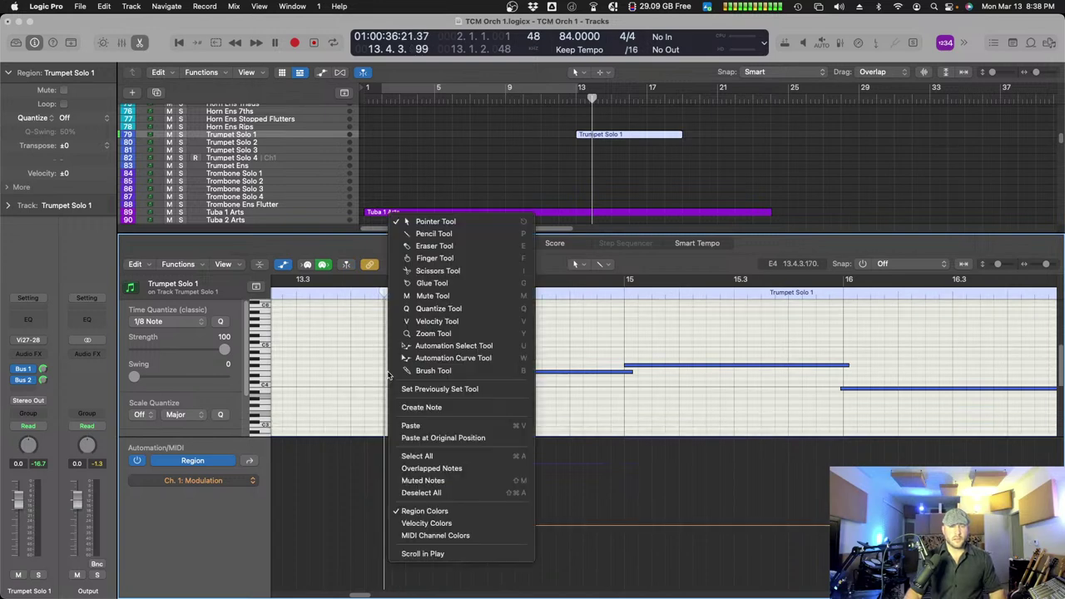
{"action": "left_click", "coordinate": [422, 406]}
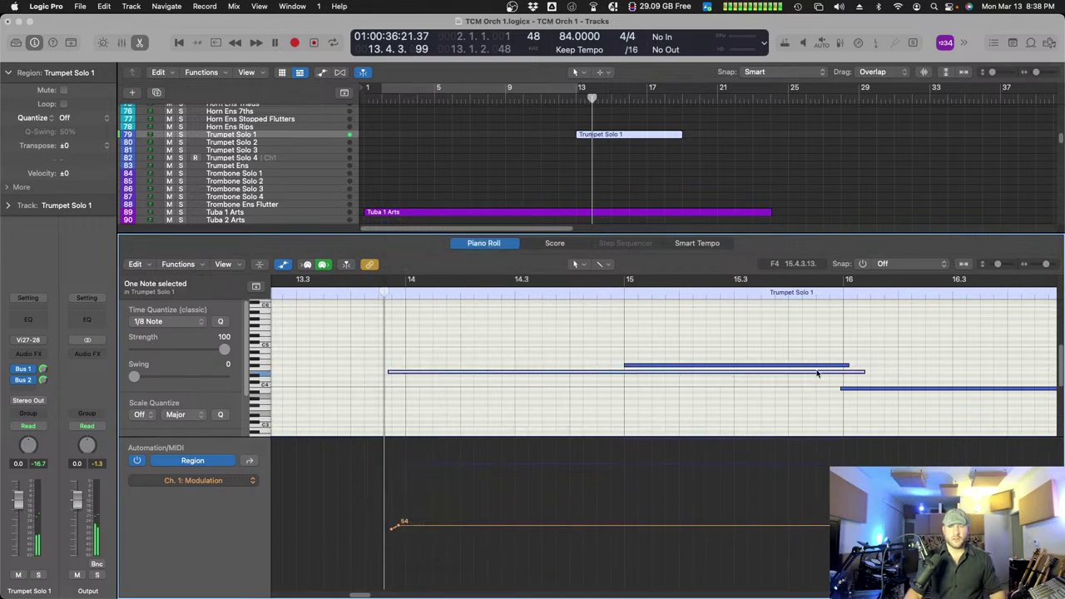
{"action": "left_click_drag", "start_coordinate": [865, 376], "coordinate": [399, 375]}
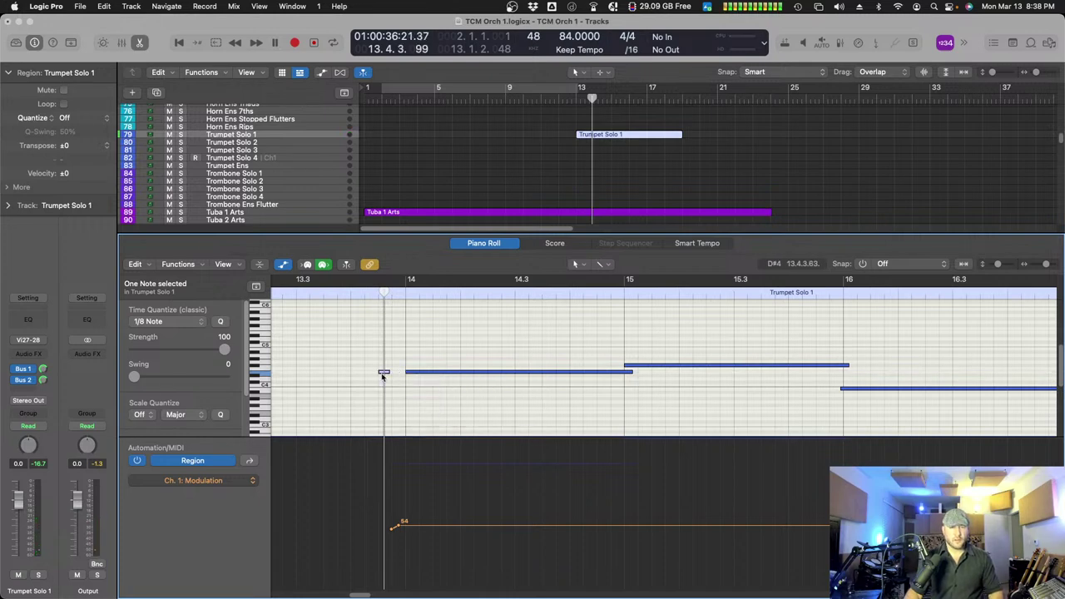
{"action": "mouse_move", "coordinate": [383, 373]}
{"action": "left_mouse_down"}
{"action": "mouse_move", "coordinate": [407, 375]}
{"action": "mouse_move", "coordinate": [392, 374]}
{"action": "left_mouse_up"}
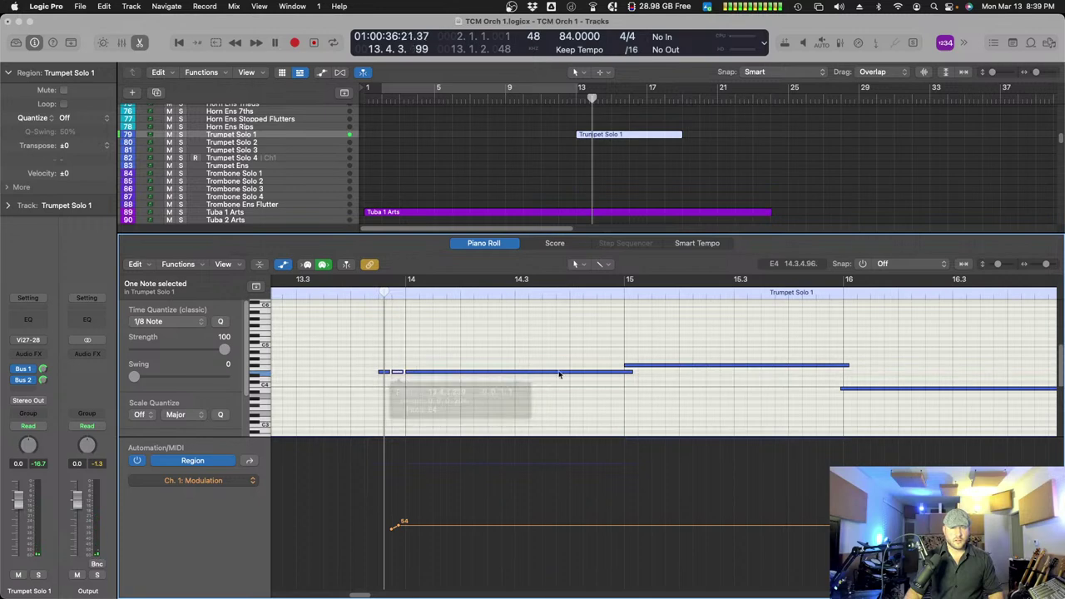
{"action": "left_click_drag", "start_coordinate": [630, 372], "coordinate": [598, 372]}
{"action": "left_click_drag", "start_coordinate": [365, 360], "coordinate": [595, 374]}
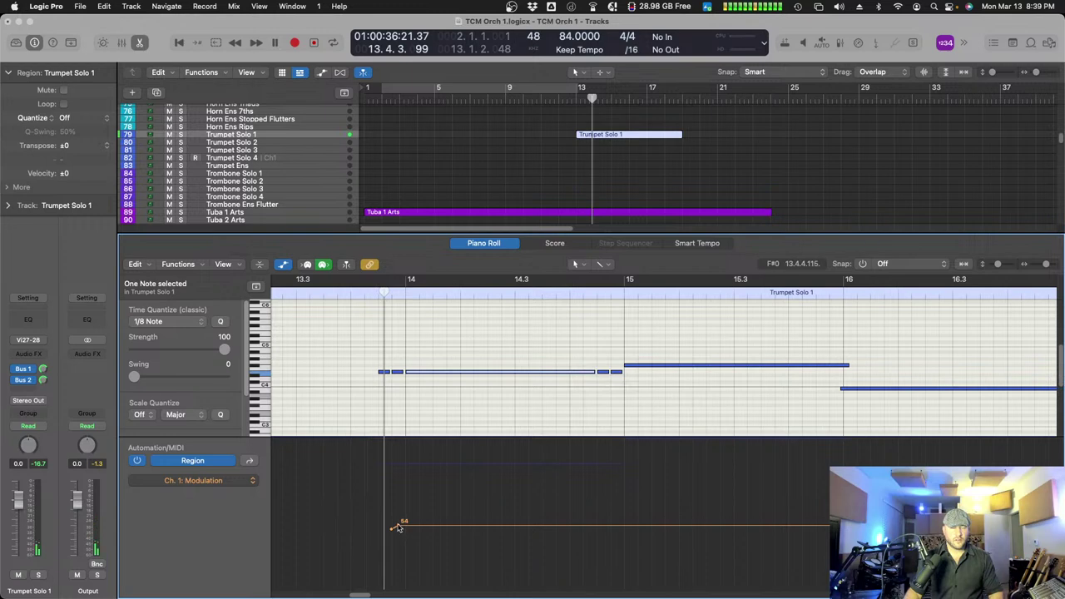
- Set the sustain to 0 under the short notes before bar 14, bring in 127 at bar 14, and audition the trumpet solo
{"action": "left_click", "coordinate": [246, 461]}
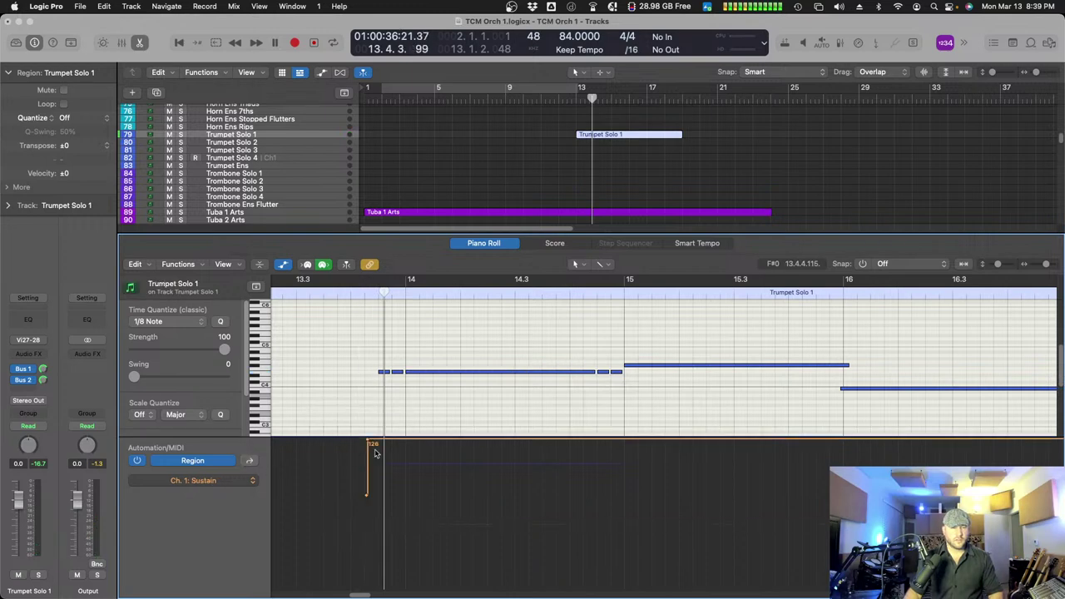
{"action": "left_click", "coordinate": [407, 444]}
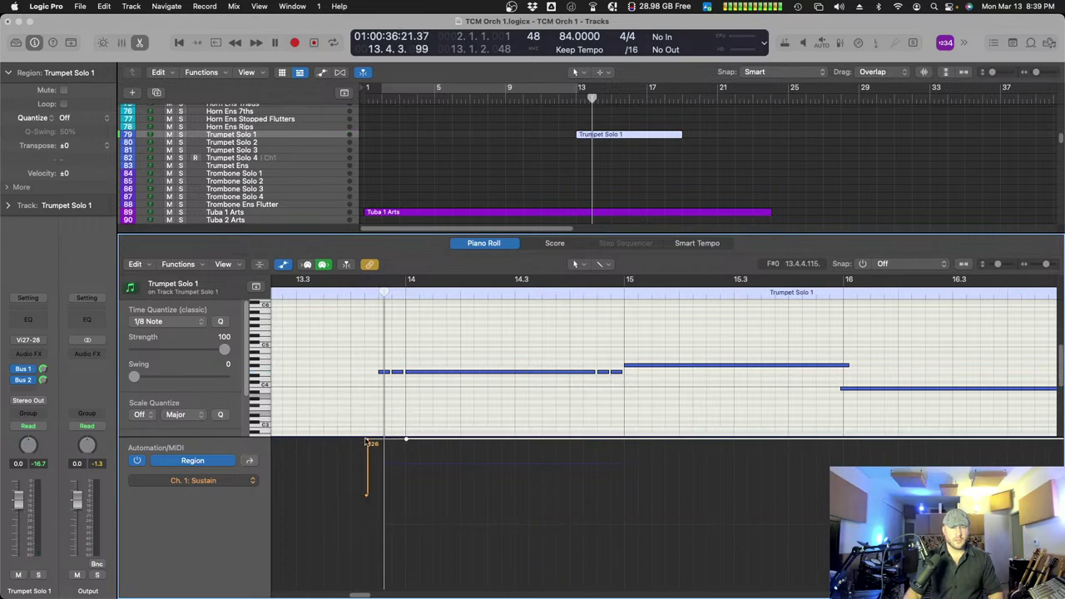
{"action": "left_click_drag", "start_coordinate": [367, 442], "coordinate": [366, 541]}
{"action": "left_click_drag", "start_coordinate": [367, 583], "coordinate": [339, 584]}
{"action": "left_click", "coordinate": [359, 297]}
{"action": "left_click", "coordinate": [359, 295]}
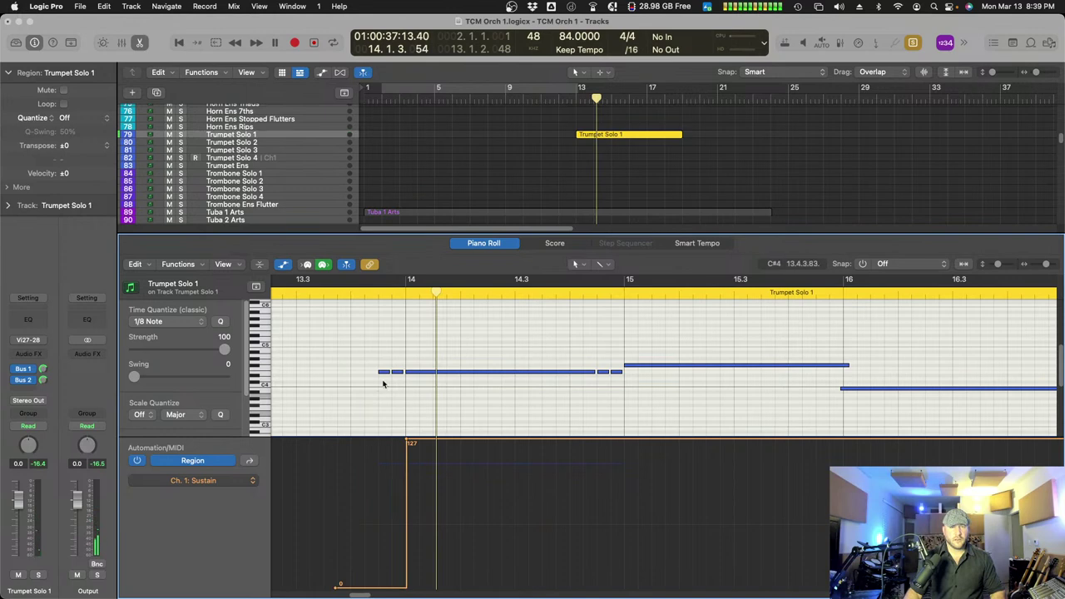
- Space the short E4 notes before bars 14 and 15 farther apart and audition the soloed trumpet region
{"action": "mouse_move", "coordinate": [380, 372]}
{"action": "left_mouse_down"}
{"action": "mouse_move", "coordinate": [354, 373]}
{"action": "mouse_move", "coordinate": [386, 374]}
{"action": "left_mouse_up"}
{"action": "mouse_move", "coordinate": [595, 372]}
{"action": "left_mouse_down"}
{"action": "mouse_move", "coordinate": [573, 379]}
{"action": "mouse_move", "coordinate": [599, 375]}
{"action": "left_mouse_up"}
{"action": "left_click", "coordinate": [333, 295]}
{"action": "key", "text": "space"}
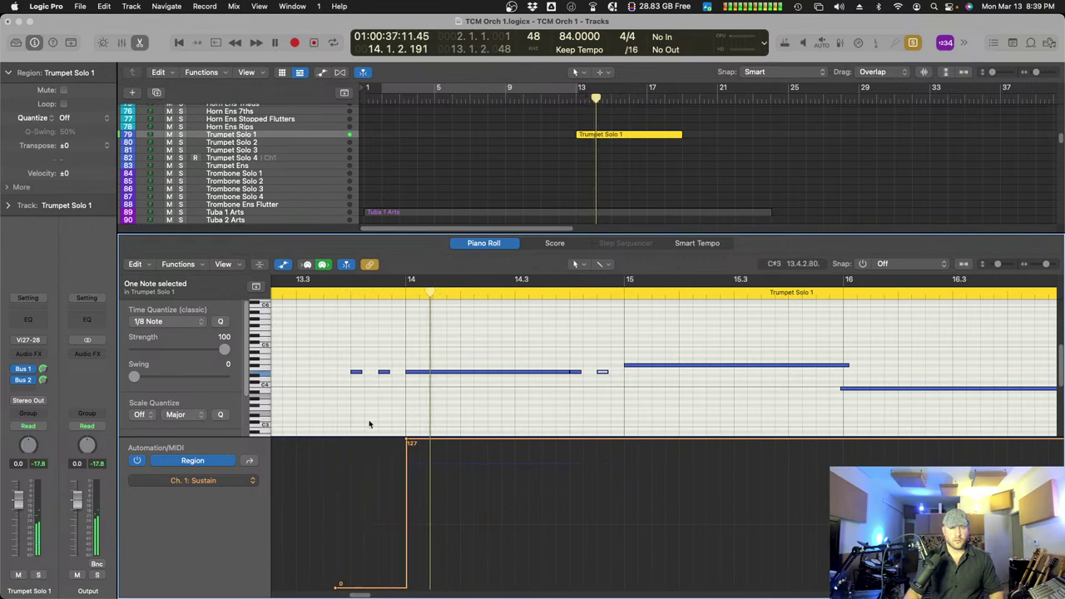
- Move the start of the trumpet's modulation line at 54 earlier, ahead of the first short note
{"action": "left_click", "coordinate": [249, 462]}
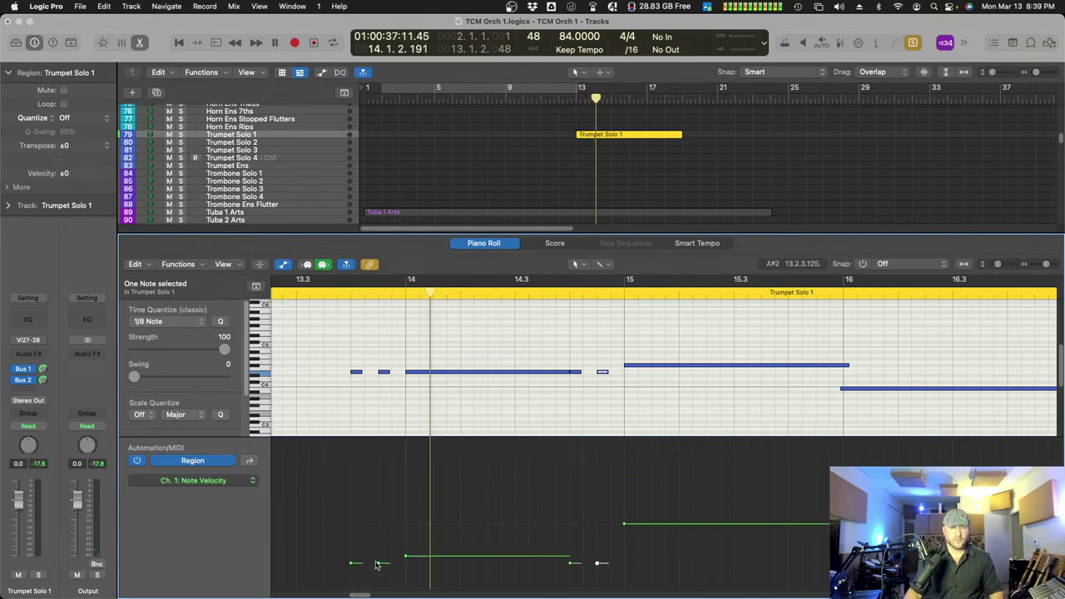
{"action": "left_click", "coordinate": [250, 463]}
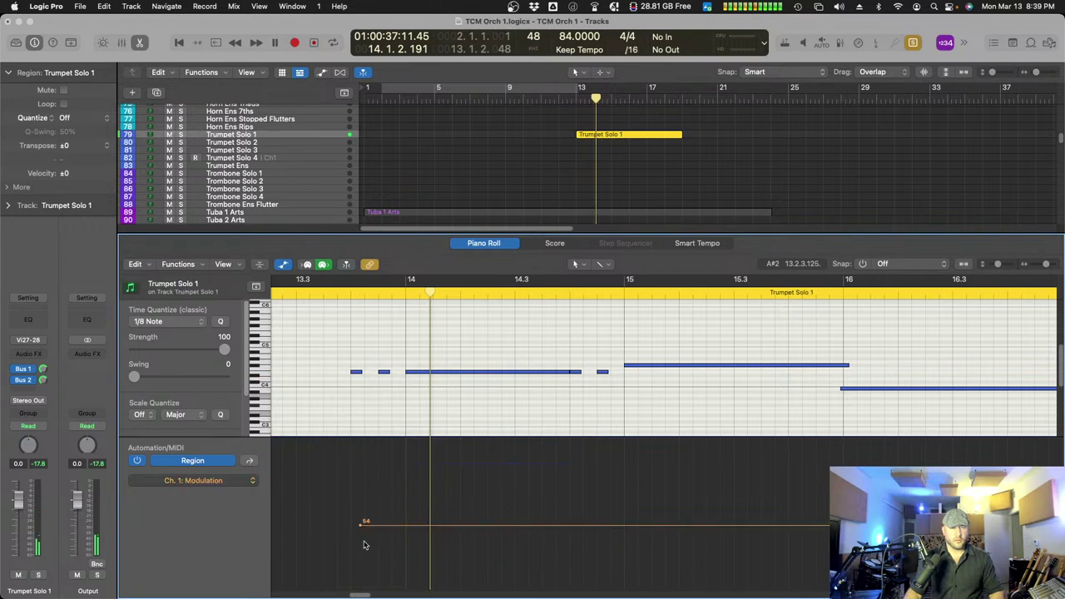
{"action": "left_click_drag", "start_coordinate": [362, 529], "coordinate": [335, 525]}
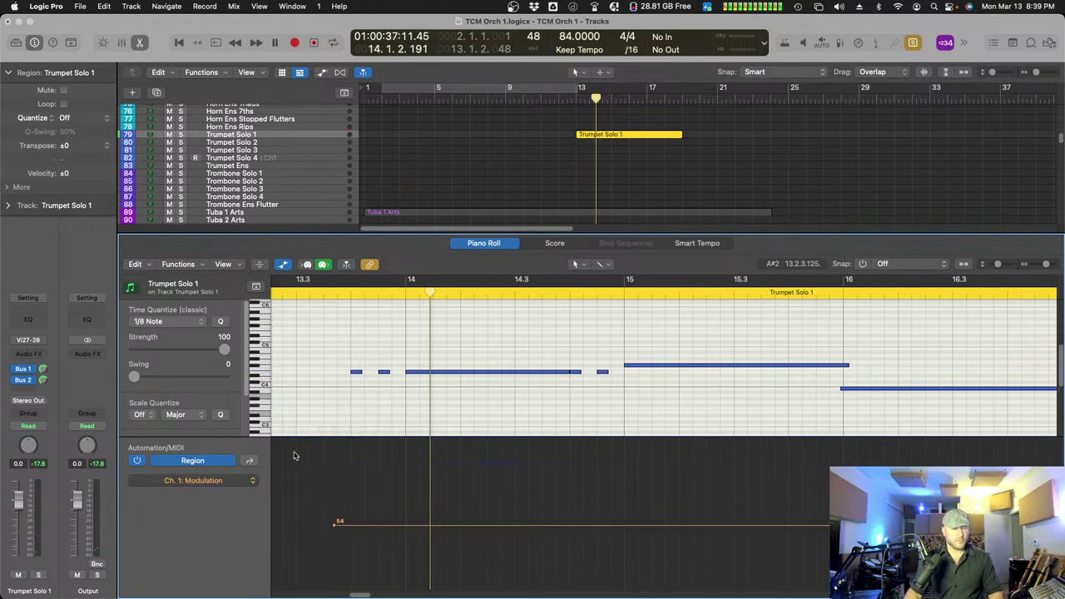
- Drop the sustain to 0 under the short notes before bar 15, nudge the bar 14 sustain start slightly earlier, and audition
{"action": "left_click", "coordinate": [248, 462]}
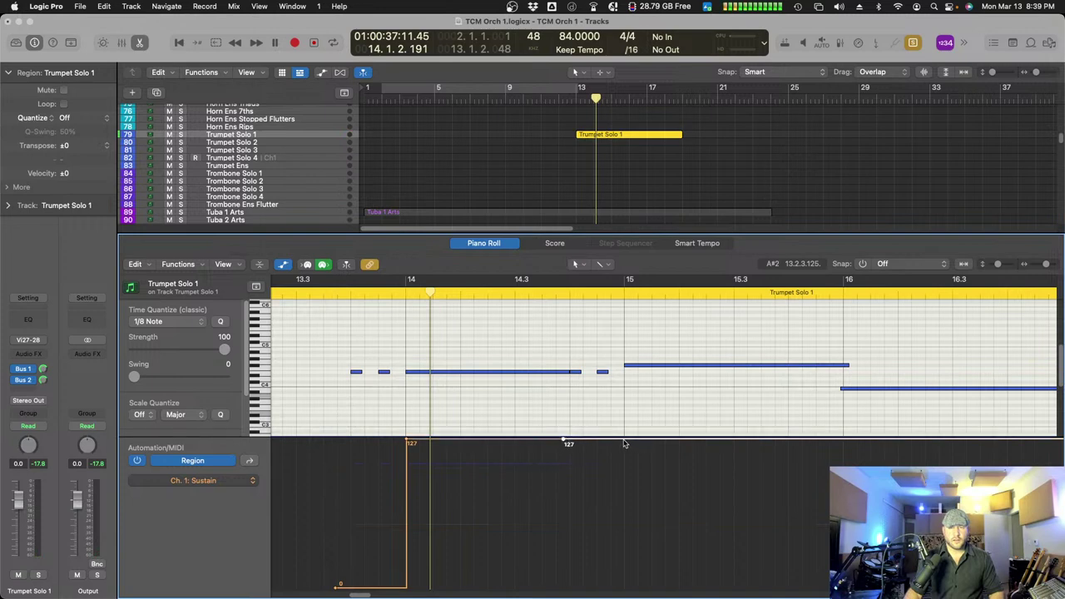
{"action": "left_click_drag", "start_coordinate": [620, 443], "coordinate": [571, 595]}
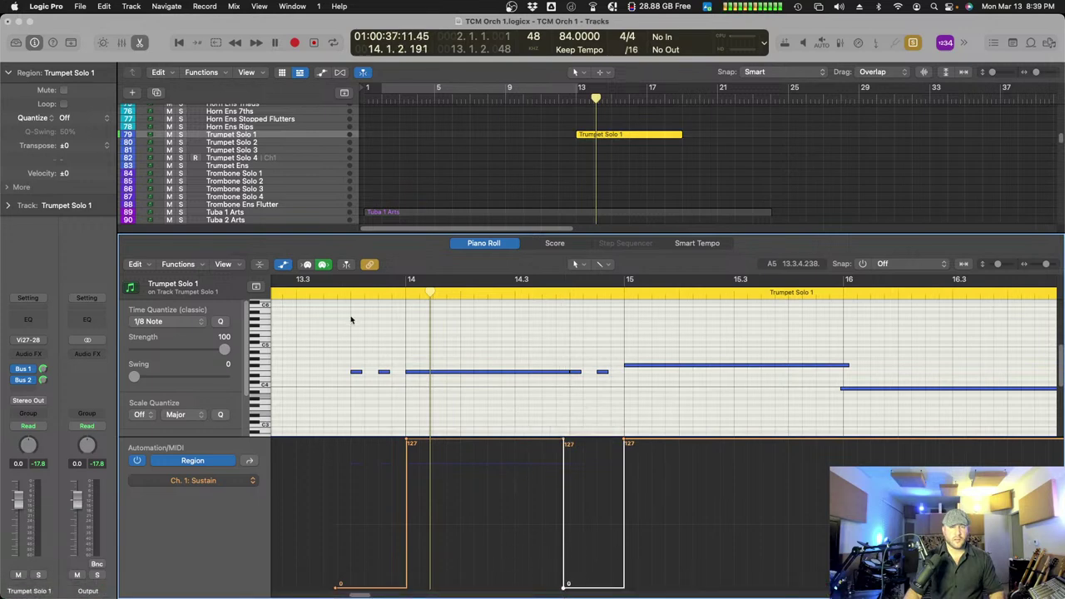
{"action": "key", "text": "space"}
{"action": "key", "text": "space"}
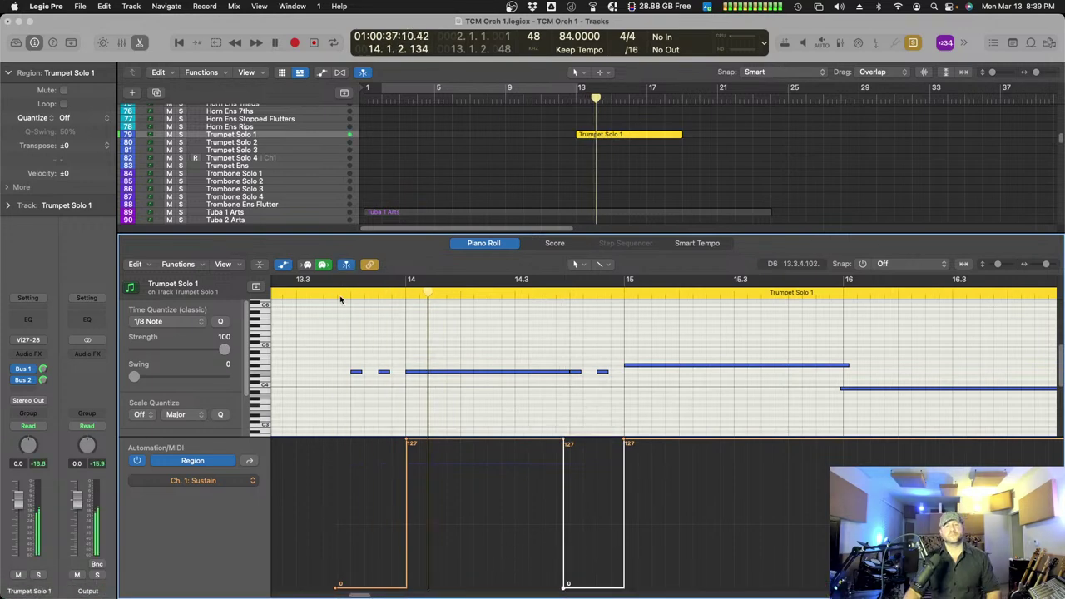
{"action": "left_click_drag", "start_coordinate": [407, 443], "coordinate": [402, 443]}
{"action": "key", "text": "space"}
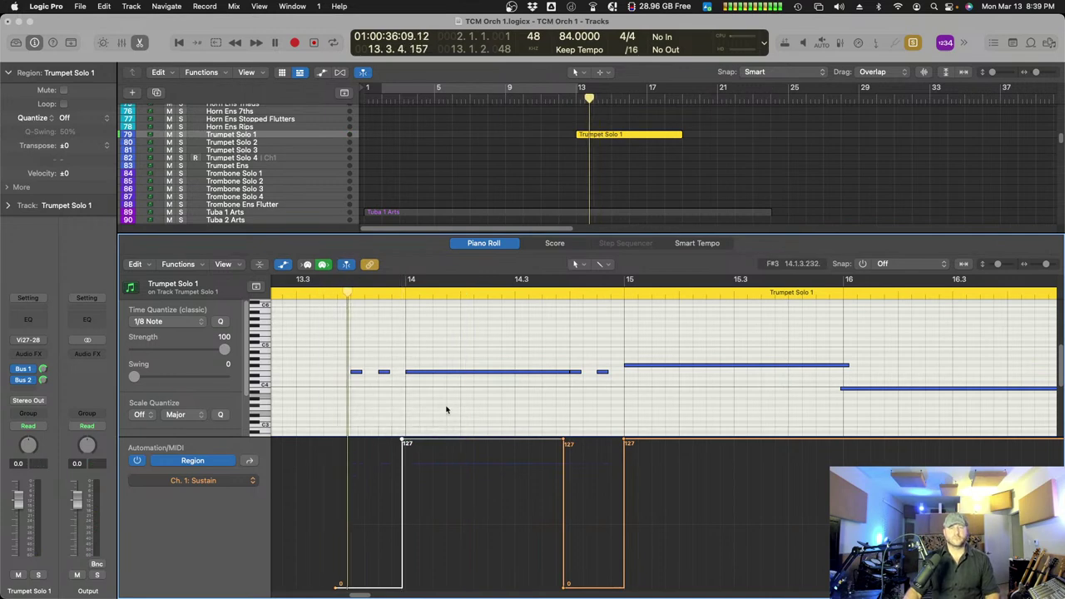
{"action": "left_click", "coordinate": [341, 298]}
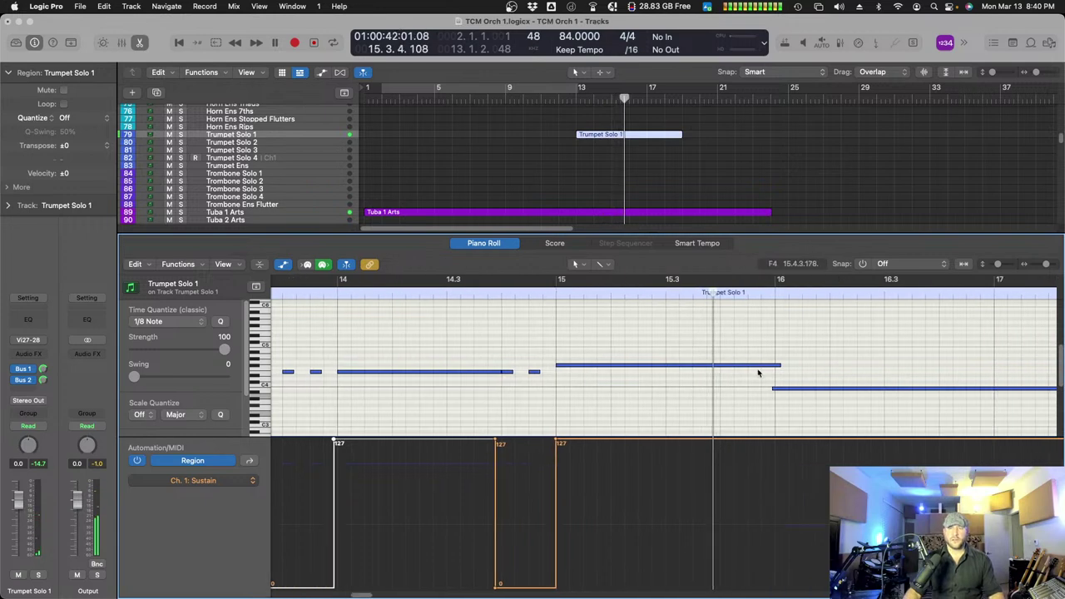
- Shorten the bar 15 note, start the last note on bar 16, and drop the sustain to 0 between them
{"action": "left_click_drag", "start_coordinate": [778, 365], "coordinate": [718, 376]}
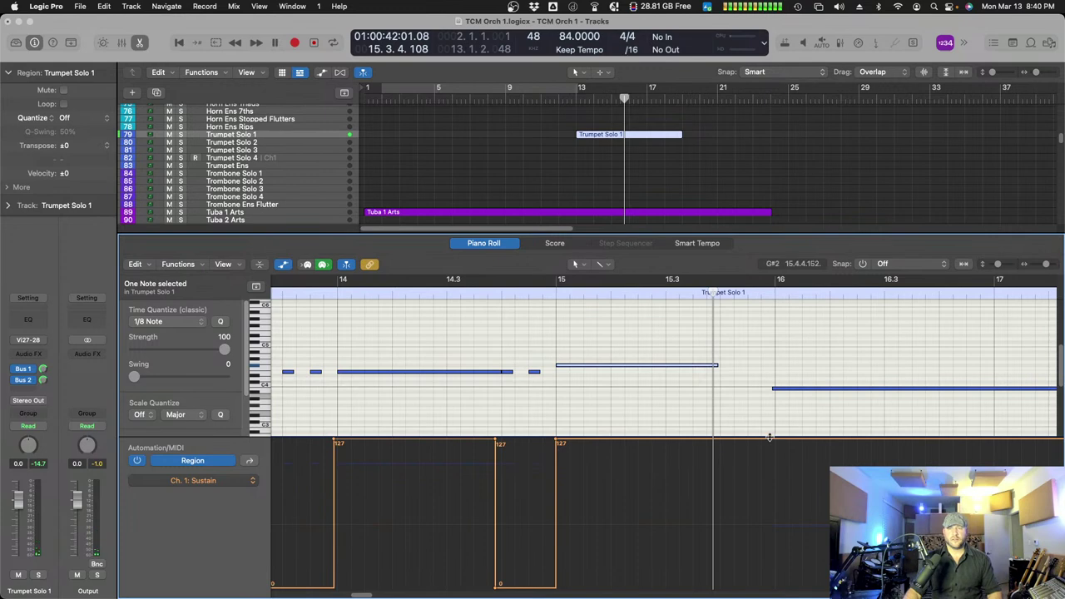
{"action": "left_click", "coordinate": [774, 390]}
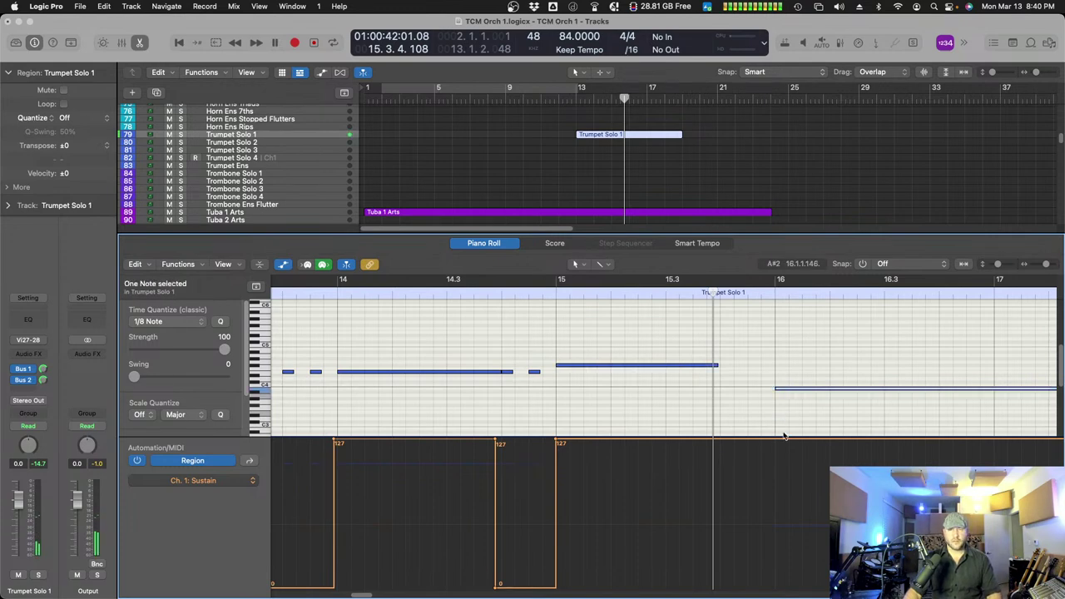
{"action": "left_click", "coordinate": [774, 441]}
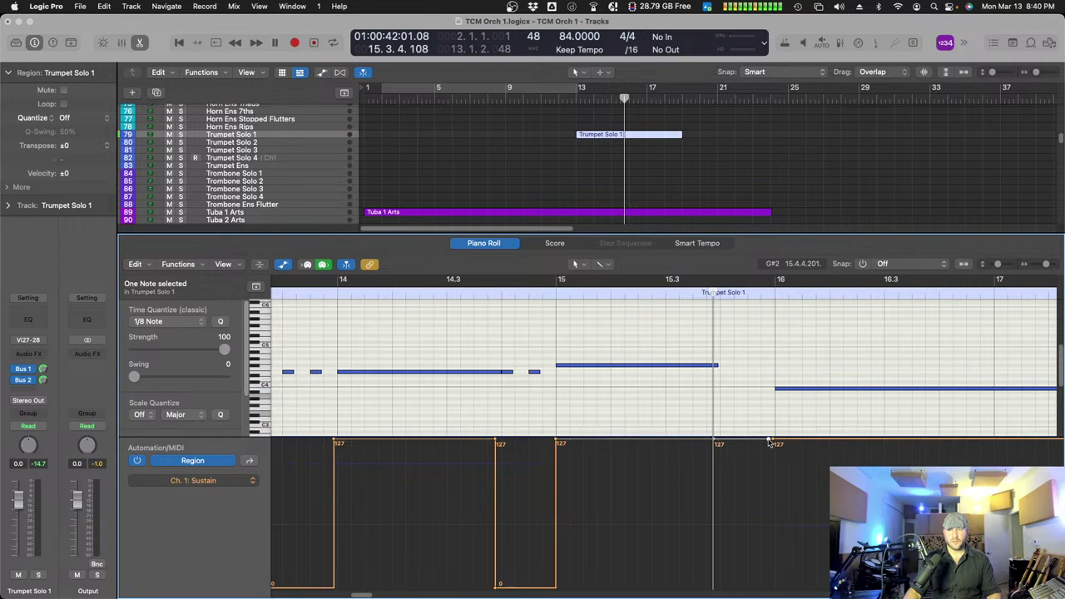
{"action": "left_click_drag", "start_coordinate": [719, 443], "coordinate": [717, 582]}
- Copy two short notes to B3 just before bar 16, audition the trumpet line, and close the Piano Roll
{"action": "left_click_drag", "start_coordinate": [543, 387], "coordinate": [727, 393]}
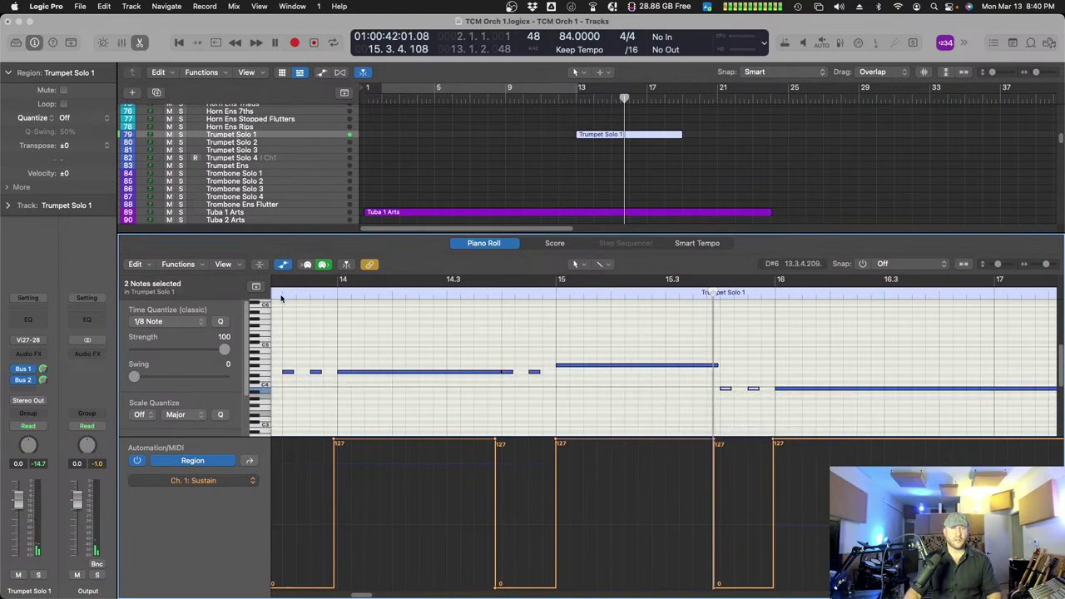
{"action": "key", "text": "space"}
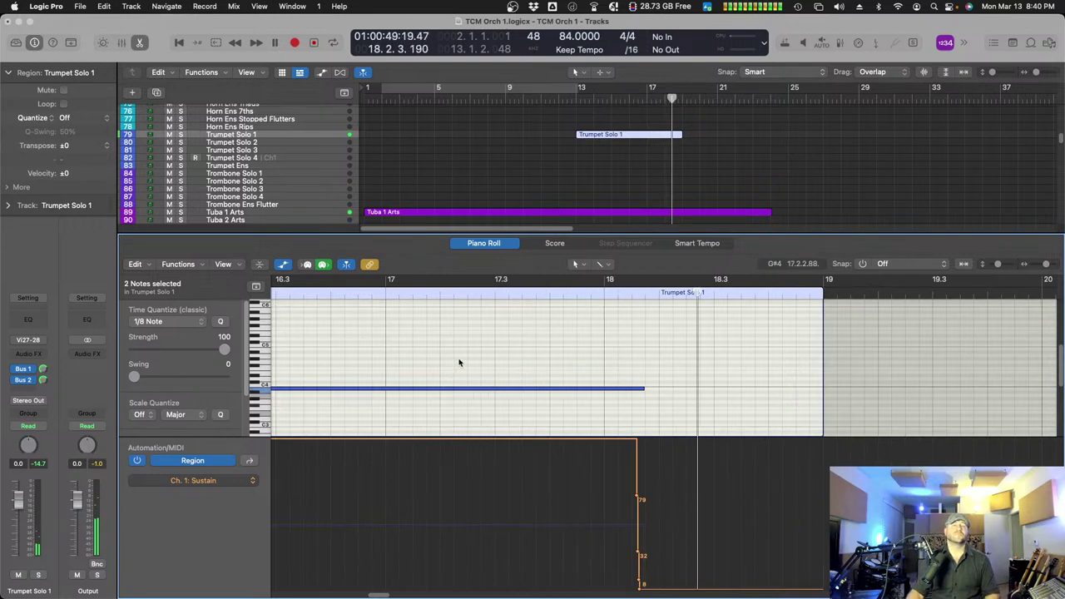
{"action": "left_click", "coordinate": [505, 244]}
{"action": "left_click", "coordinate": [496, 184]}
{"action": "scroll", "coordinate": [495, 180], "scroll_direction": "up", "scroll_amount": 6}
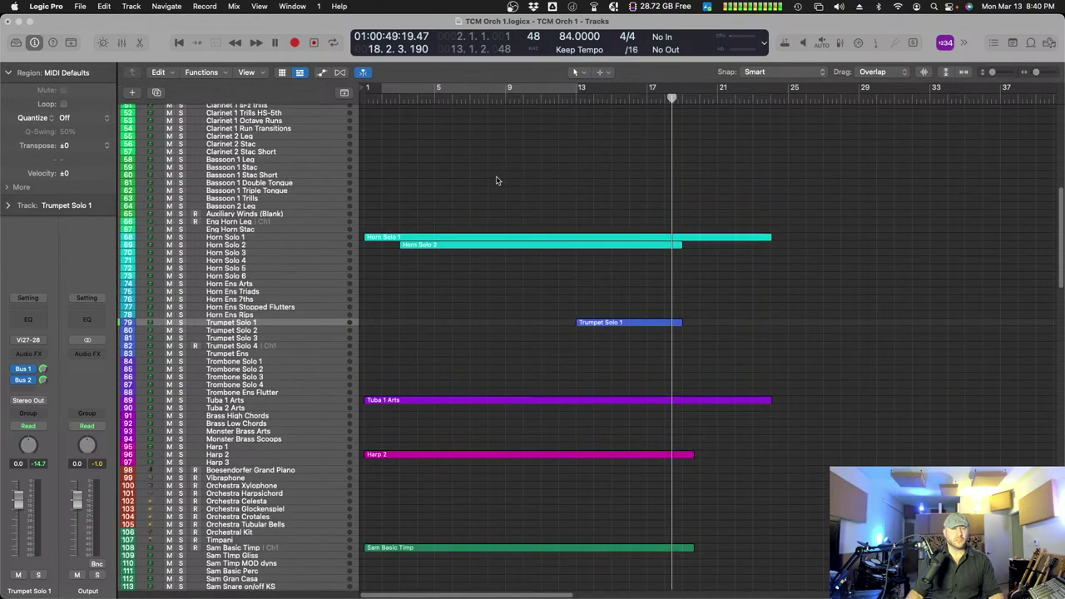
- Reopen the Trumpet Solo 1 region, raise its last three notes an octave to B4, and audition from before bar 14
{"action": "double_click", "coordinate": [601, 334]}
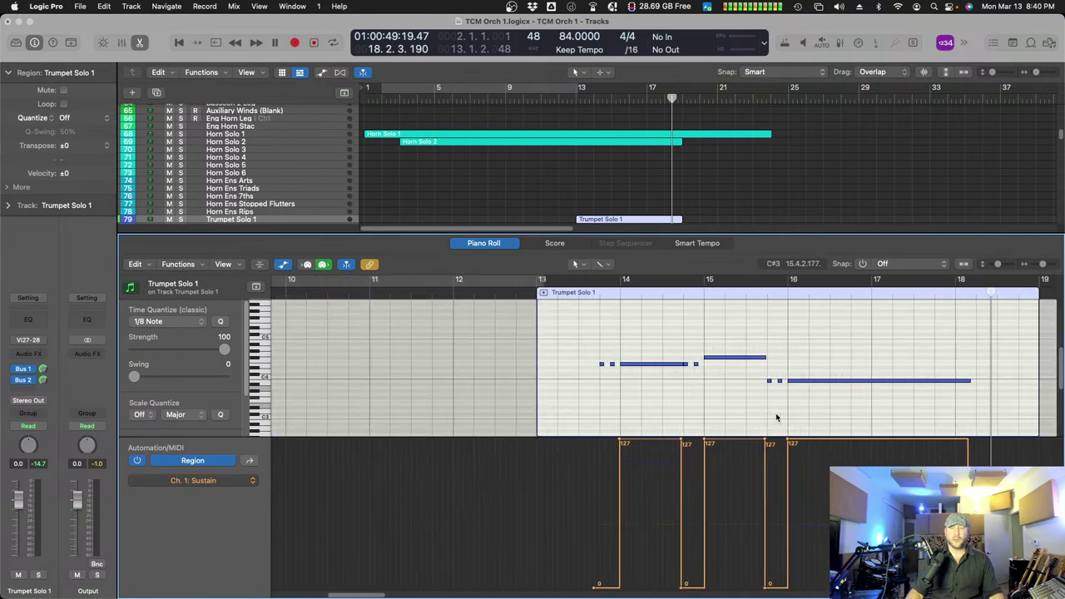
{"action": "left_click_drag", "start_coordinate": [721, 372], "coordinate": [803, 412]}
{"action": "key", "text": "alt+shift+Up"}
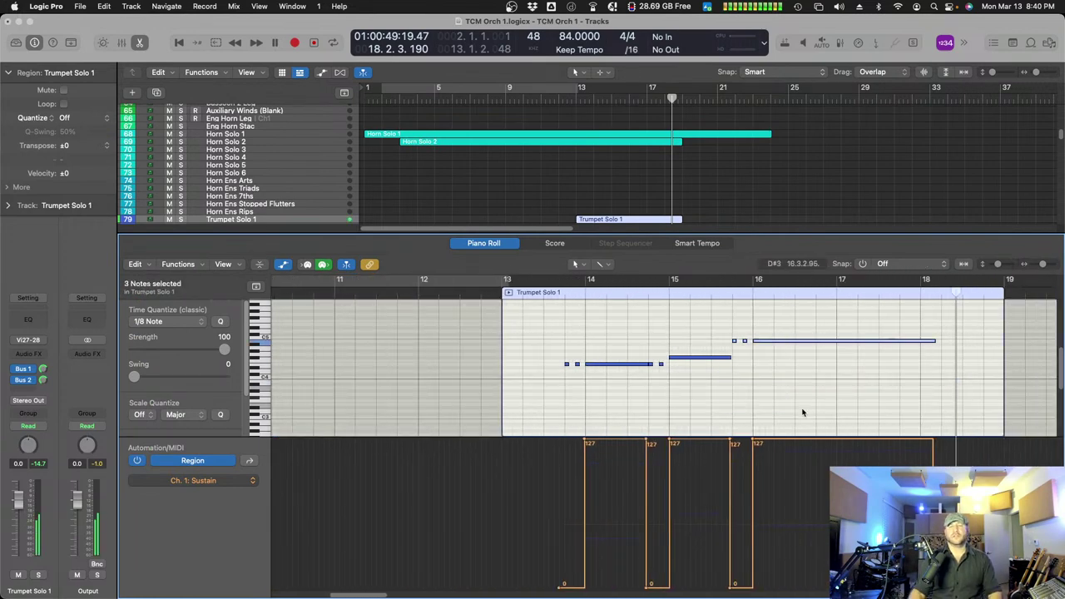
{"action": "left_click", "coordinate": [546, 298]}
{"action": "key", "text": "space"}
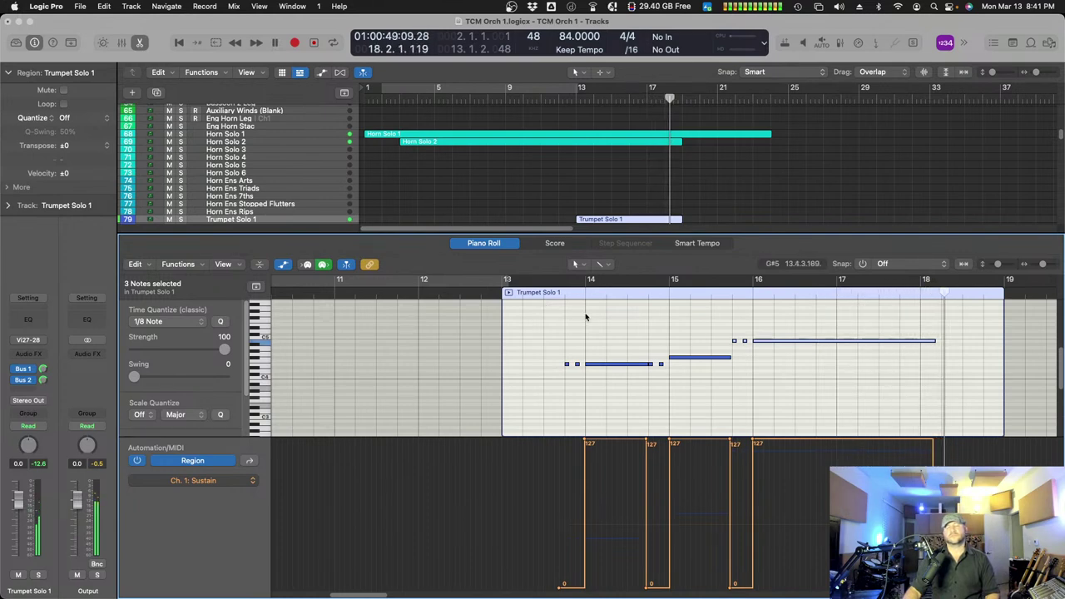
- Copy the Trumpet Solo 1 region onto the Trumpet Solo 2 track and open the copy in the Piano Roll
{"action": "left_click", "coordinate": [499, 244]}
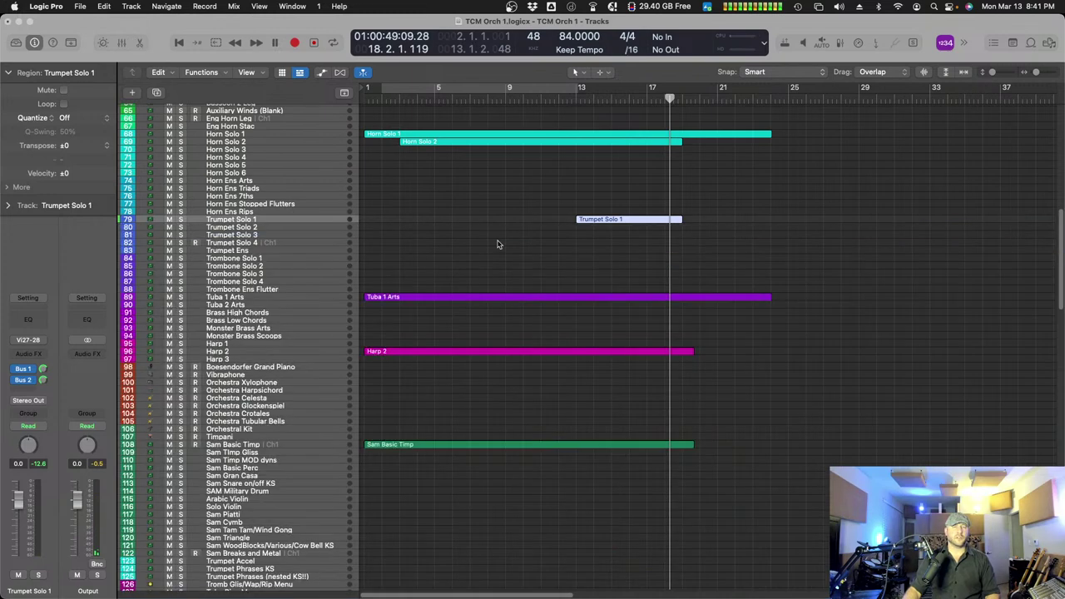
{"action": "left_click_drag", "start_coordinate": [599, 223], "coordinate": [603, 231]}
{"action": "key", "text": "p"}
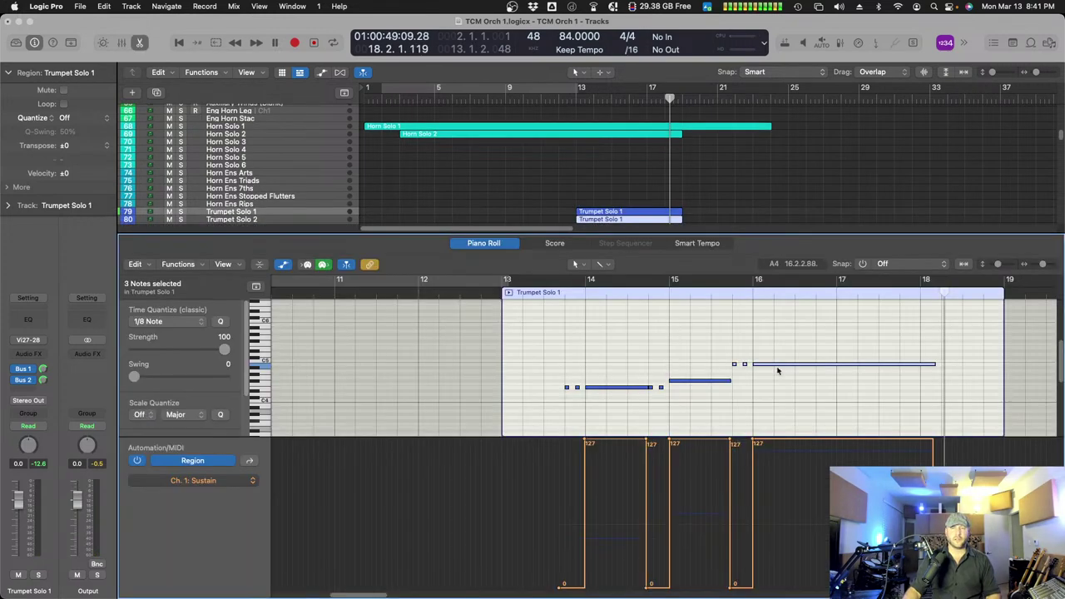
- Lower the copied region's last three notes an octave to B3, select its six earlier notes, and audition from before bar 14
{"action": "mouse_move", "coordinate": [737, 348]}
{"action": "left_mouse_down"}
{"action": "mouse_move", "coordinate": [776, 377]}
{"action": "mouse_move", "coordinate": [736, 348]}
{"action": "left_mouse_up"}
{"action": "key", "text": "alt+shift+Down"}
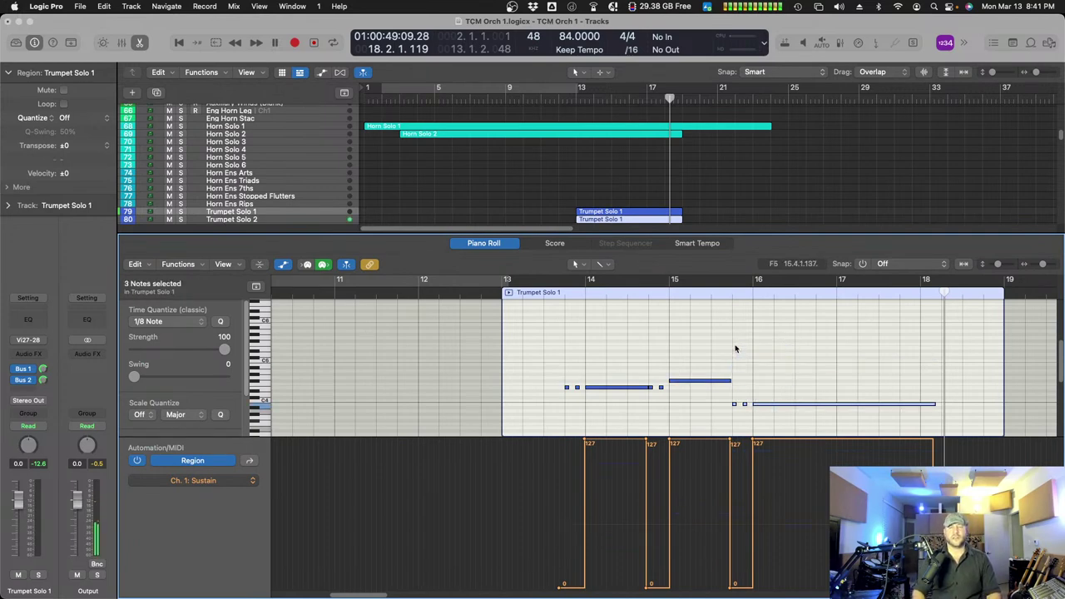
{"action": "left_click_drag", "start_coordinate": [550, 376], "coordinate": [695, 407]}
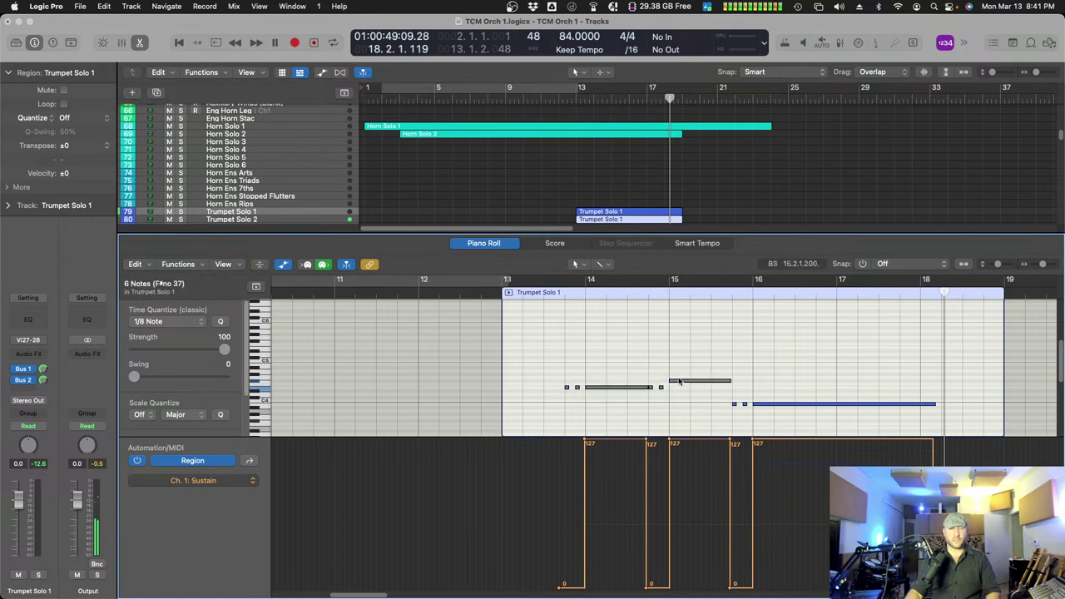
{"action": "double_click", "coordinate": [553, 295]}
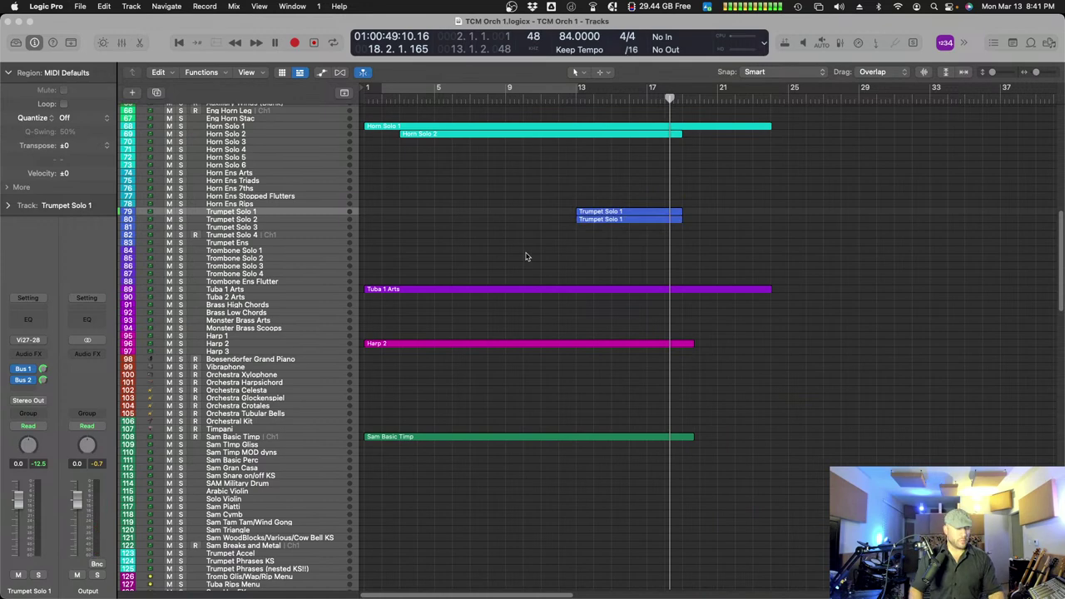
- Enlarge the arrangement timeline horizontally and return the playhead to the start of the project at bar 1
{"action": "key", "text": "super+Right"}
{"action": "key", "text": "super+Right"}
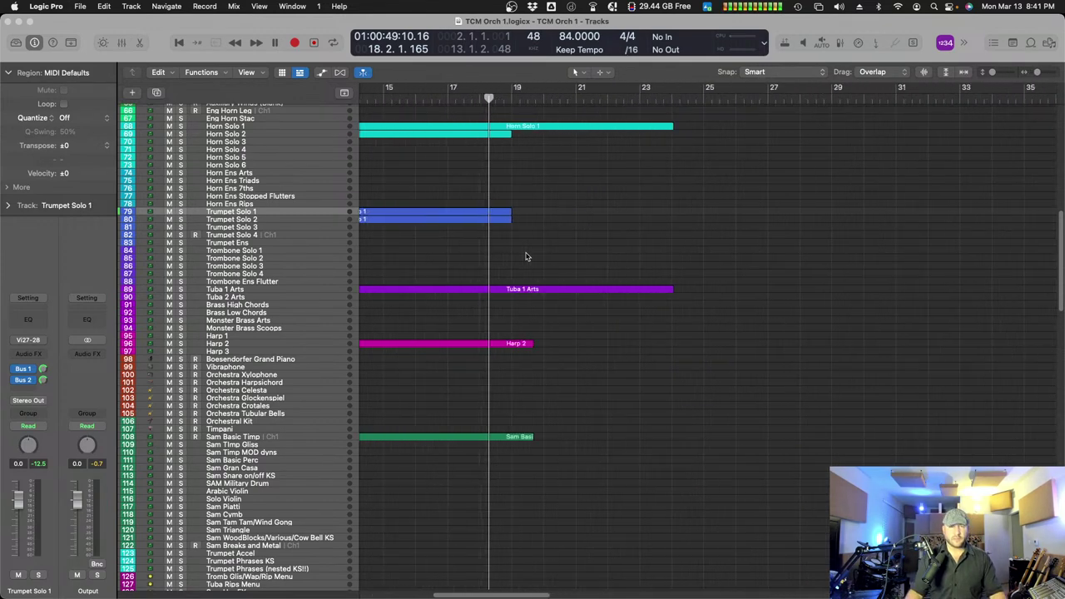
{"action": "key", "text": "super+Right"}
{"action": "key", "text": "super+Right"}
{"action": "scroll", "coordinate": [525, 257], "scroll_direction": "left", "scroll_amount": 10}
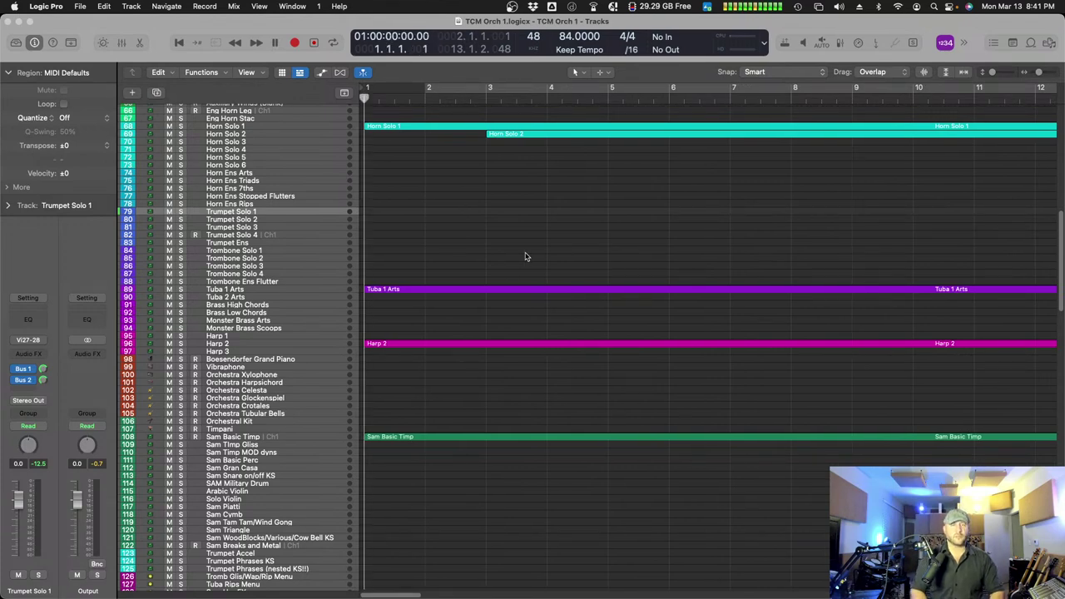
- Audition the cue from bar 1, and shorten the closing held notes of Choir 1 Marc and Choir 2 Marc to about mid-bar 18
{"action": "key", "text": "space"}
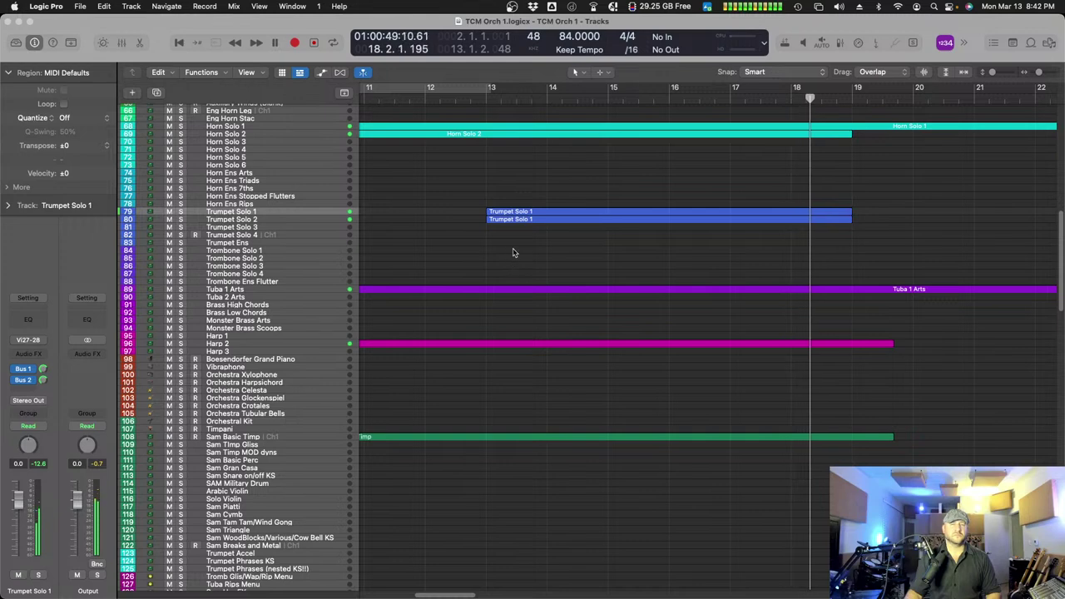
{"action": "scroll", "coordinate": [706, 436], "scroll_direction": "down", "scroll_amount": 15}
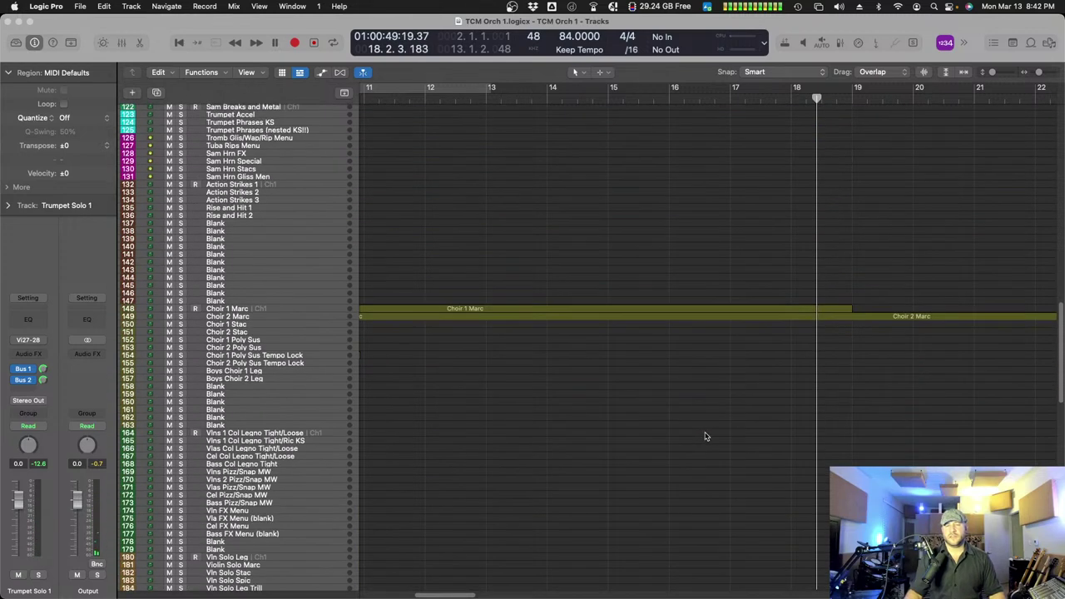
{"action": "double_click", "coordinate": [809, 268]}
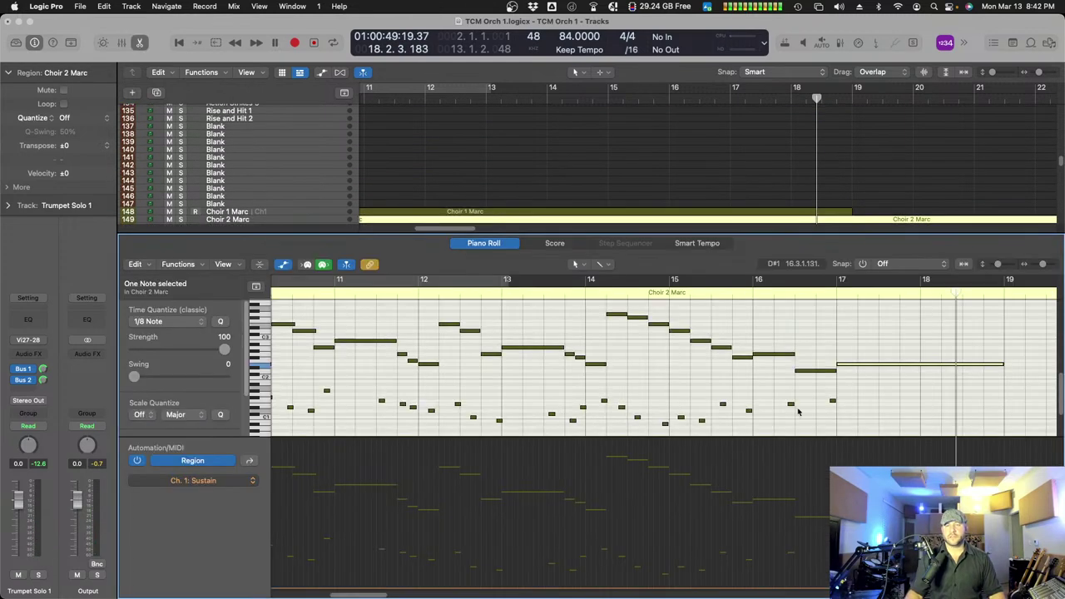
{"action": "scroll", "coordinate": [850, 369], "scroll_direction": "right", "scroll_amount": 5}
{"action": "scroll", "coordinate": [851, 369], "scroll_direction": "up", "scroll_amount": 2}
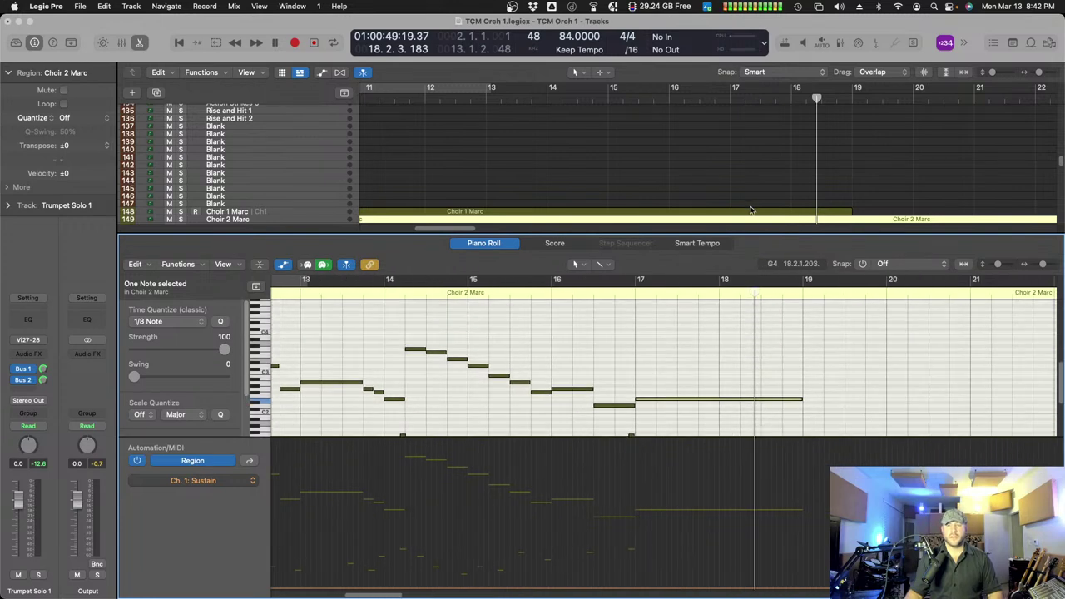
{"action": "left_click", "coordinate": [751, 211], "text": "shift"}
{"action": "left_click_drag", "start_coordinate": [770, 361], "coordinate": [760, 309]}
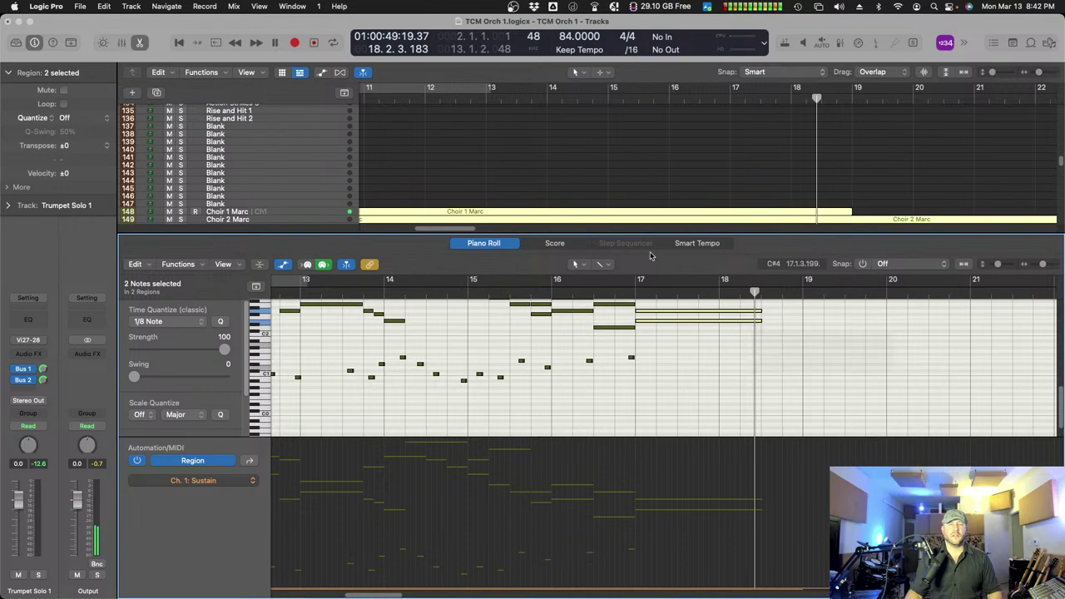
- Copy all nine notes of the Trumpet Solo 1 region and set the playhead to bar 13
{"action": "left_click", "coordinate": [496, 244]}
{"action": "scroll", "coordinate": [614, 244], "scroll_direction": "up", "scroll_amount": 15}
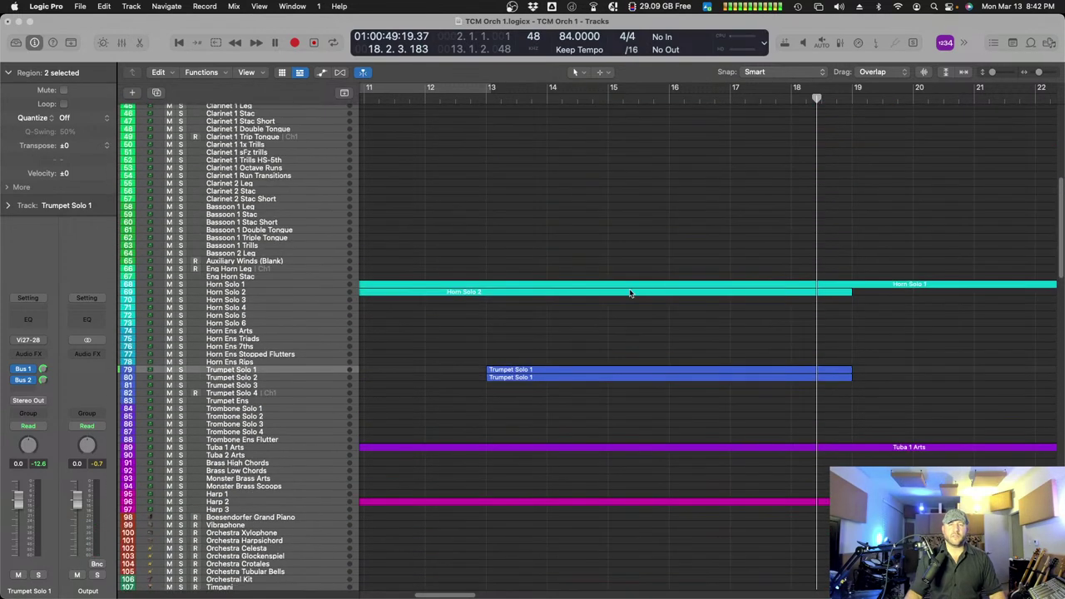
{"action": "double_click", "coordinate": [601, 369]}
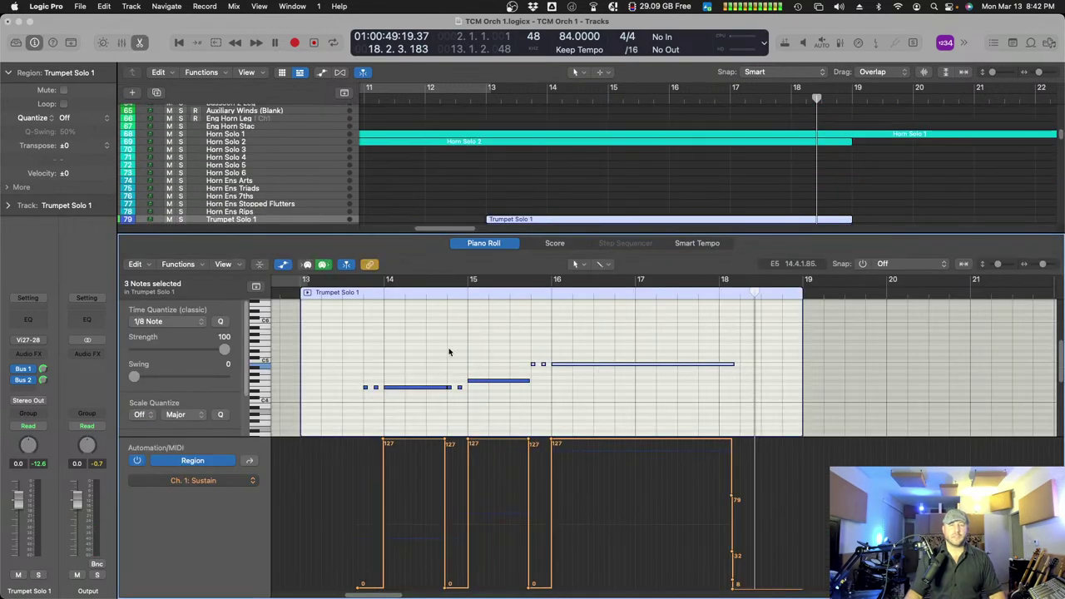
{"action": "left_click_drag", "start_coordinate": [346, 349], "coordinate": [612, 405]}
{"action": "key", "text": "slash"}
{"action": "type", "text": "13"}
{"action": "key", "text": "Return"}
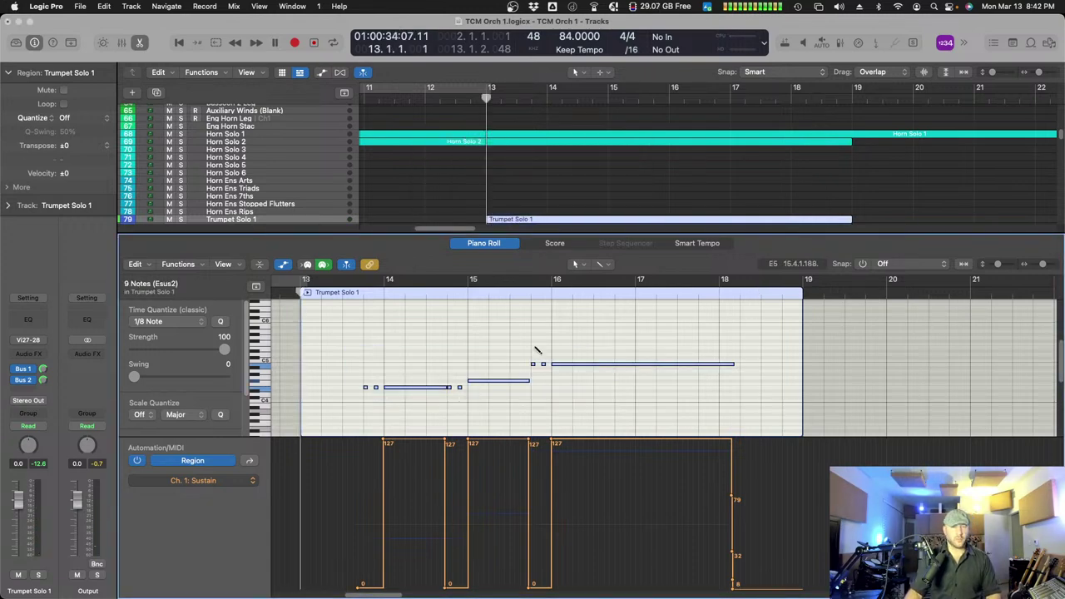
- Paste the copied trumpet notes at bar 13 into the Choir 1 Marc region and hide the Piano Roll's automation area
{"action": "left_click", "coordinate": [492, 243]}
{"action": "scroll", "coordinate": [495, 240], "scroll_direction": "down", "scroll_amount": 10}
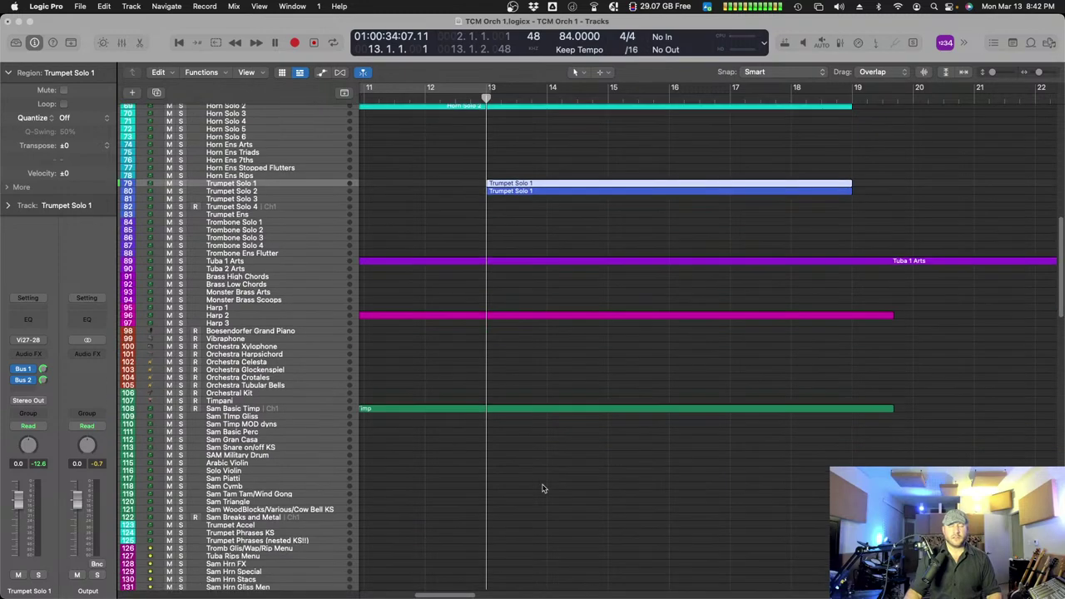
{"action": "left_click", "coordinate": [513, 405]}
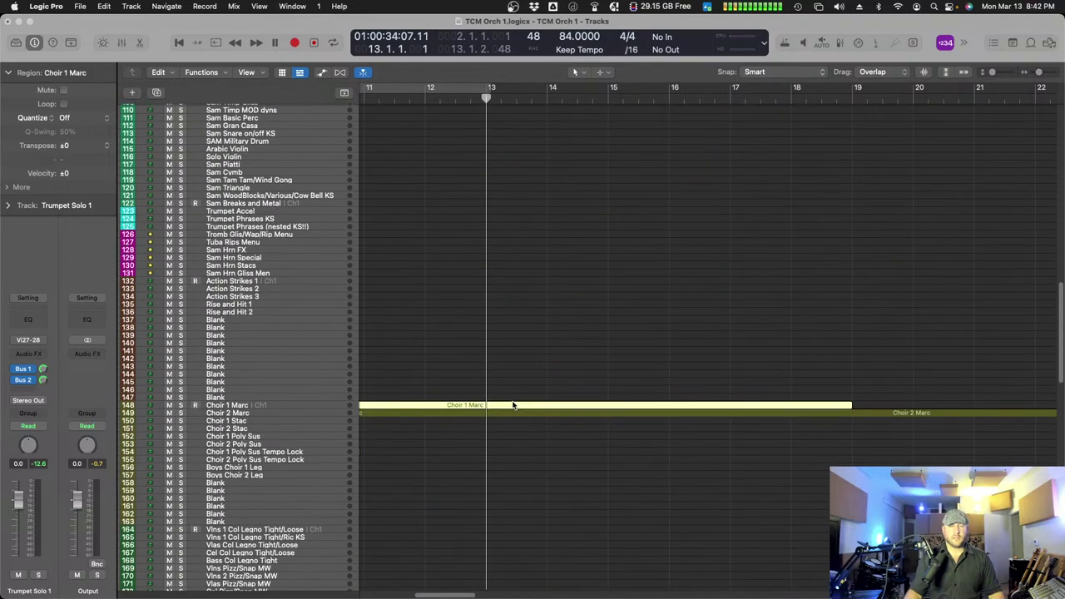
{"action": "double_click", "coordinate": [512, 405]}
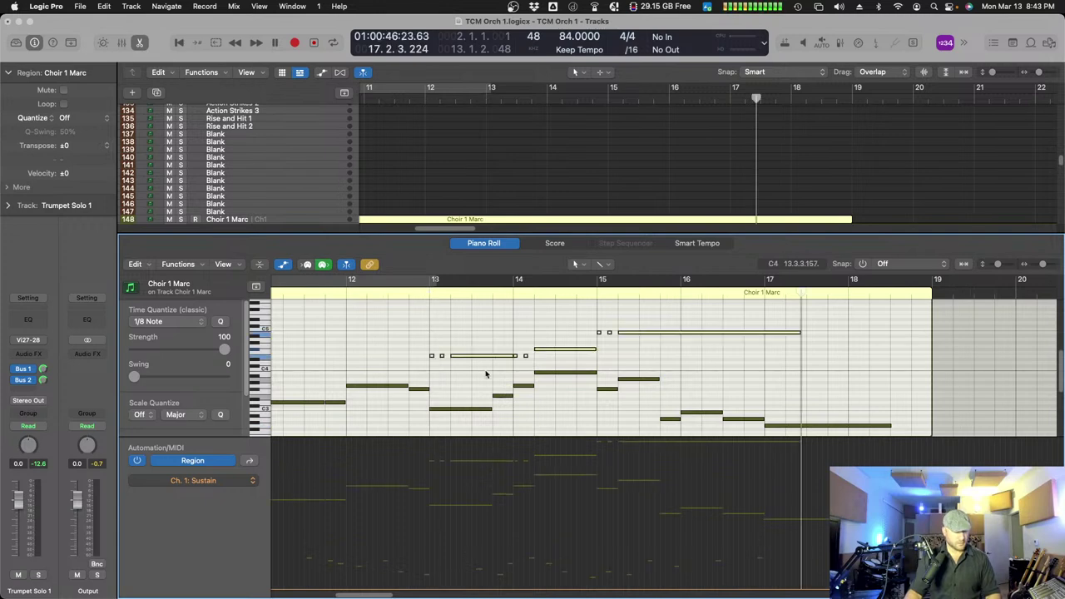
{"action": "key", "text": "a"}
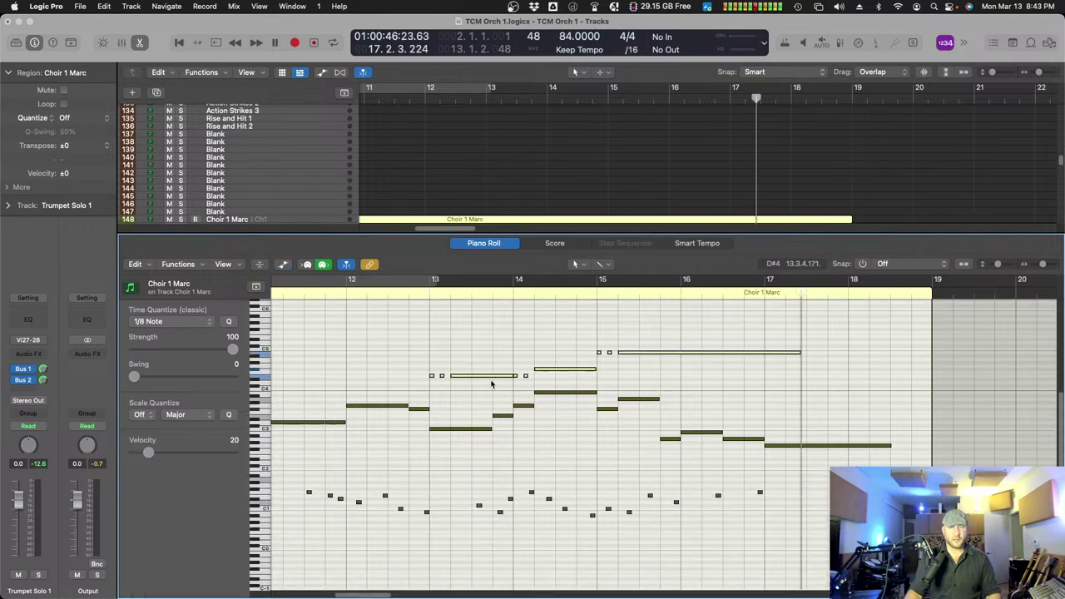
- Move the nine pasted choir notes one beat earlier, select the last three, and audition from before bar 13
{"action": "left_click_drag", "start_coordinate": [424, 357], "coordinate": [646, 383]}
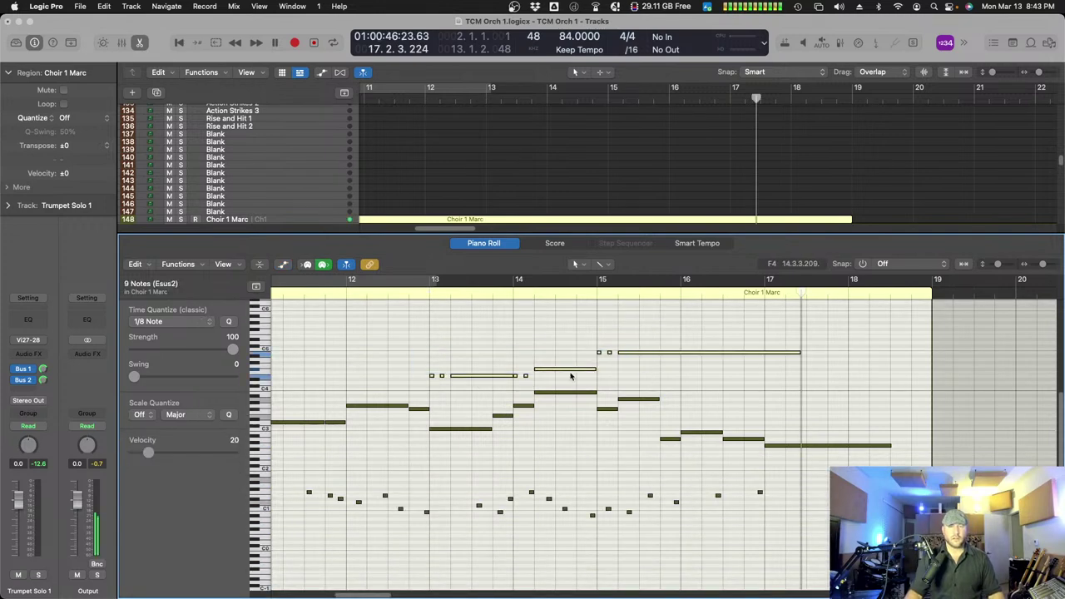
{"action": "left_click_drag", "start_coordinate": [488, 379], "coordinate": [467, 378]}
{"action": "left_click", "coordinate": [610, 368]}
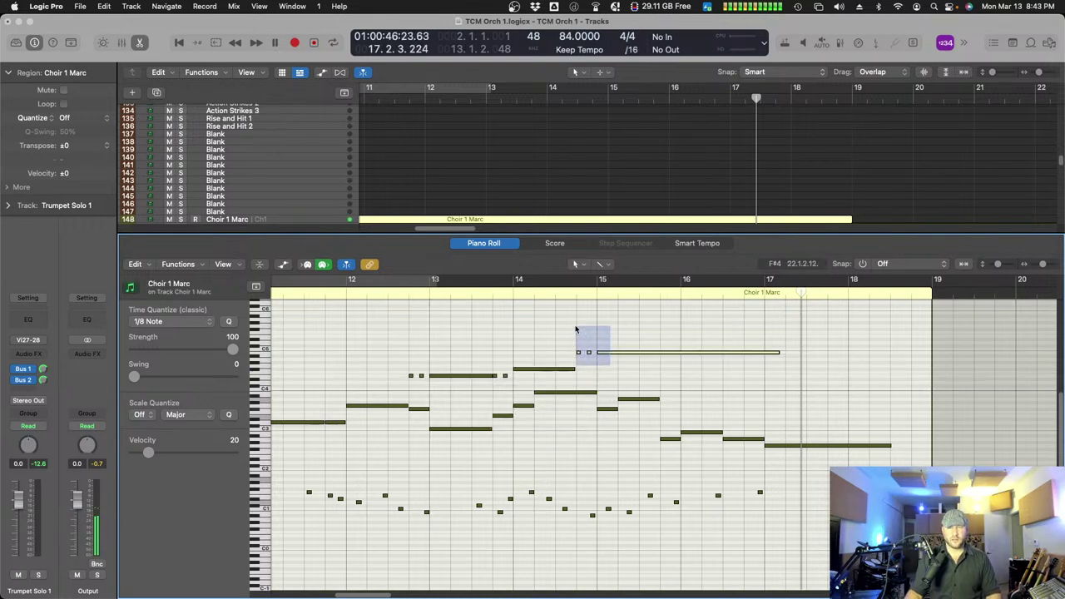
{"action": "left_click_drag", "start_coordinate": [576, 329], "coordinate": [575, 329]}
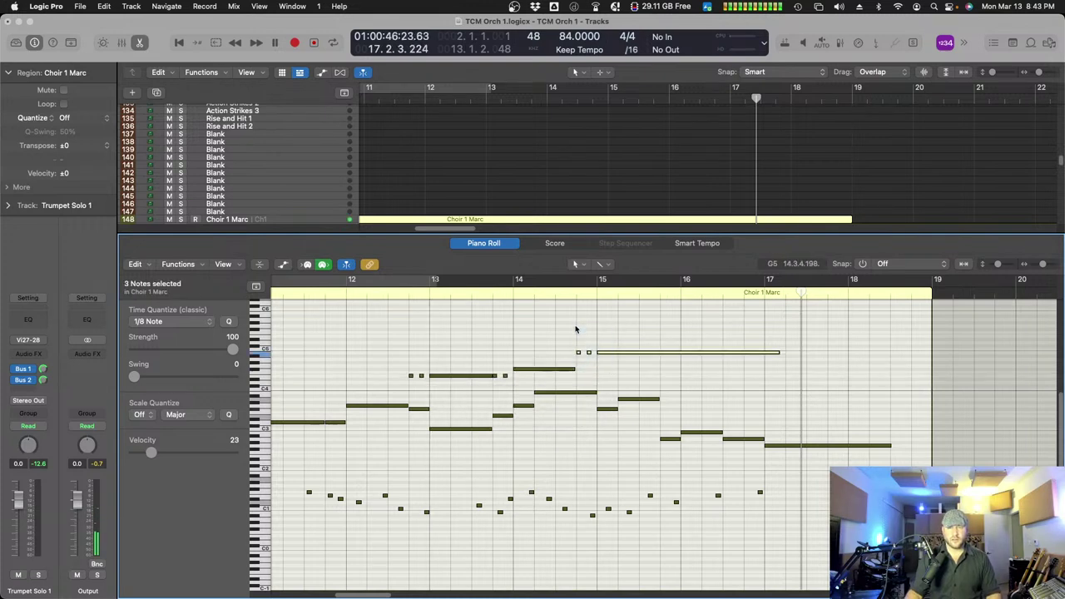
{"action": "left_click", "coordinate": [404, 297]}
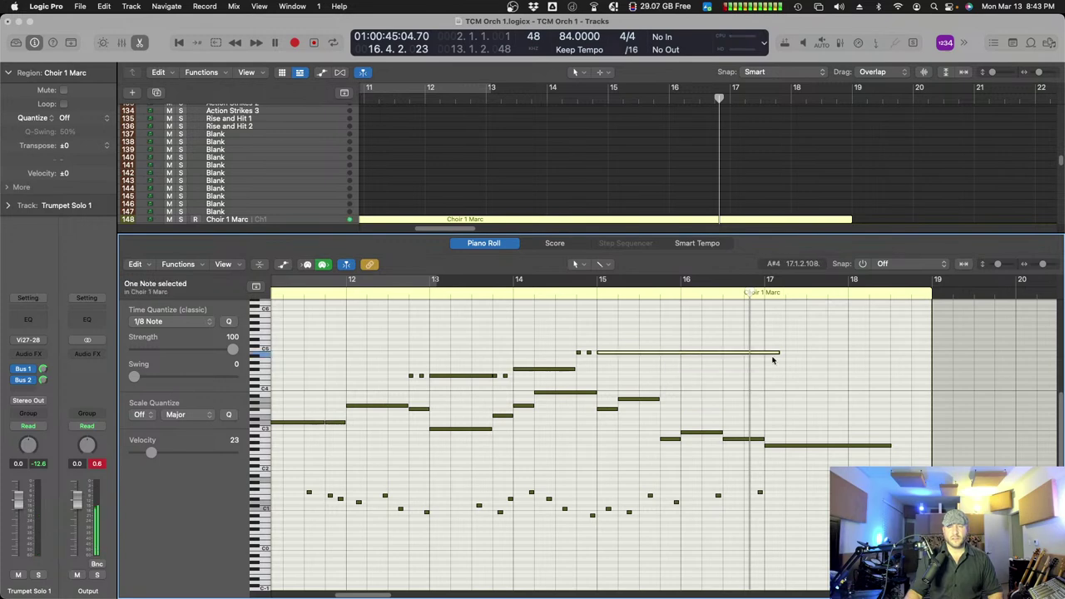
- Lengthen the last pasted note in Choir 1 Marc to about the middle of bar 18 and audition from before bar 13
{"action": "left_click_drag", "start_coordinate": [782, 355], "coordinate": [885, 356]}
{"action": "left_click", "coordinate": [738, 383]}
{"action": "left_click_drag", "start_coordinate": [773, 389], "coordinate": [676, 358]}
{"action": "left_click", "coordinate": [394, 293]}
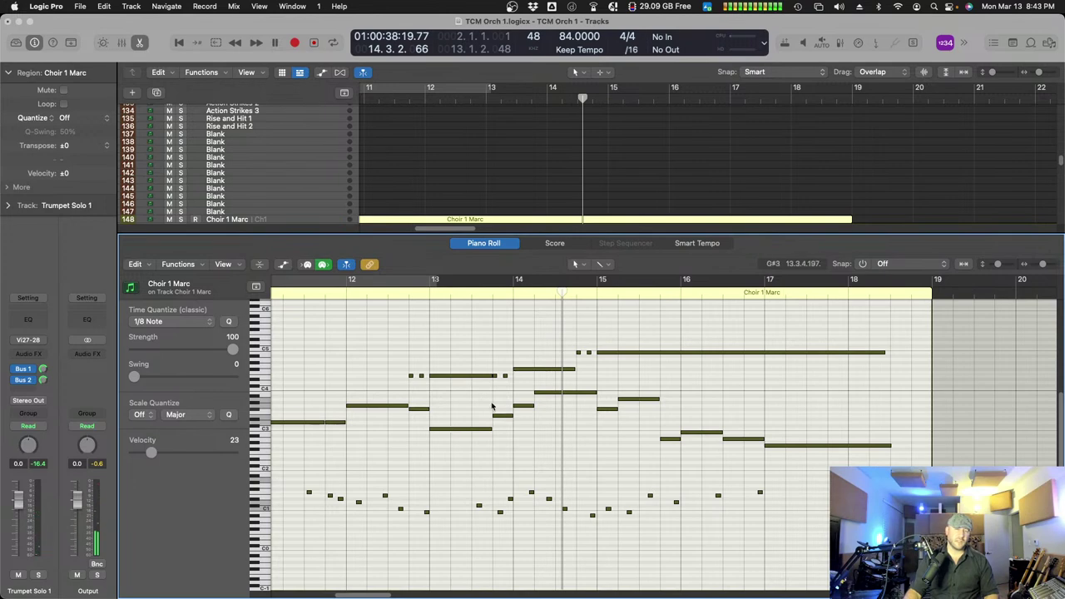
- Audition the choir passage again from before bar 13 and select the nine pasted notes in Choir 1 Marc
{"action": "left_click_drag", "start_coordinate": [514, 434], "coordinate": [498, 406]}
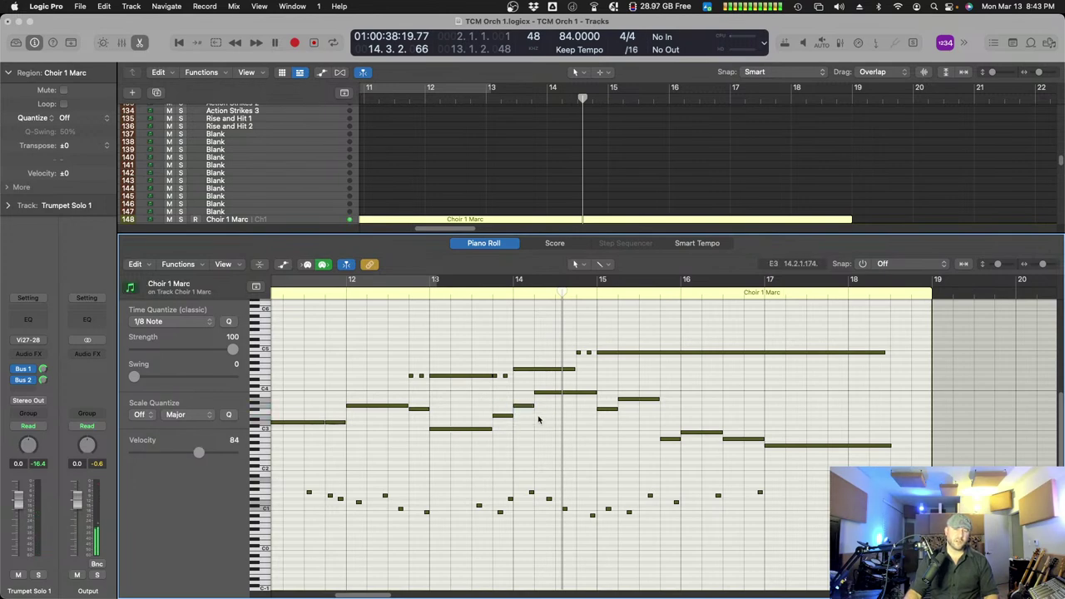
{"action": "left_click", "coordinate": [397, 297]}
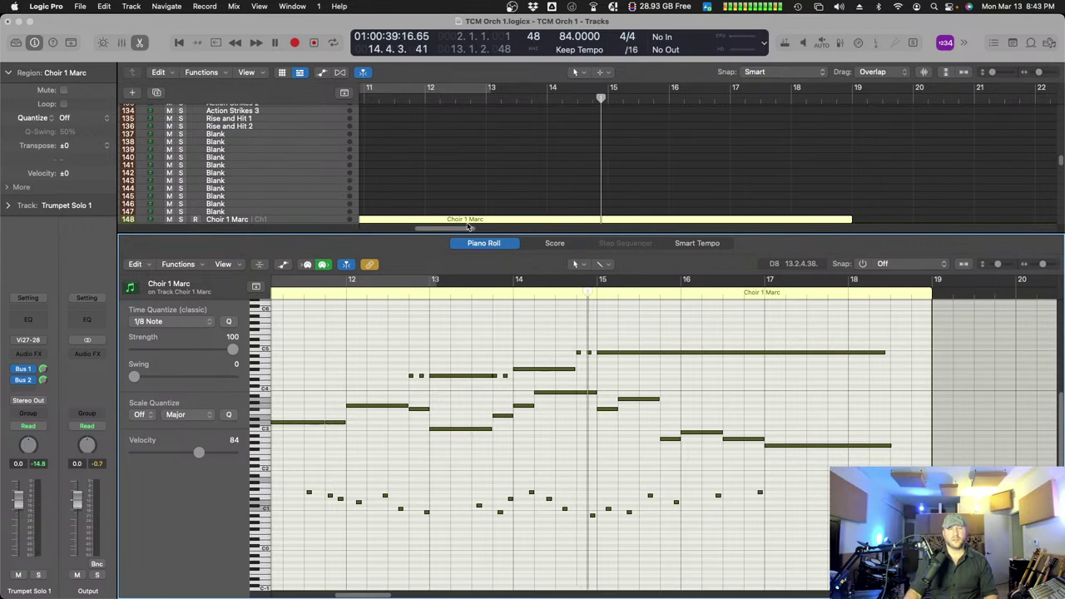
{"action": "left_click_drag", "start_coordinate": [382, 332], "coordinate": [651, 381]}
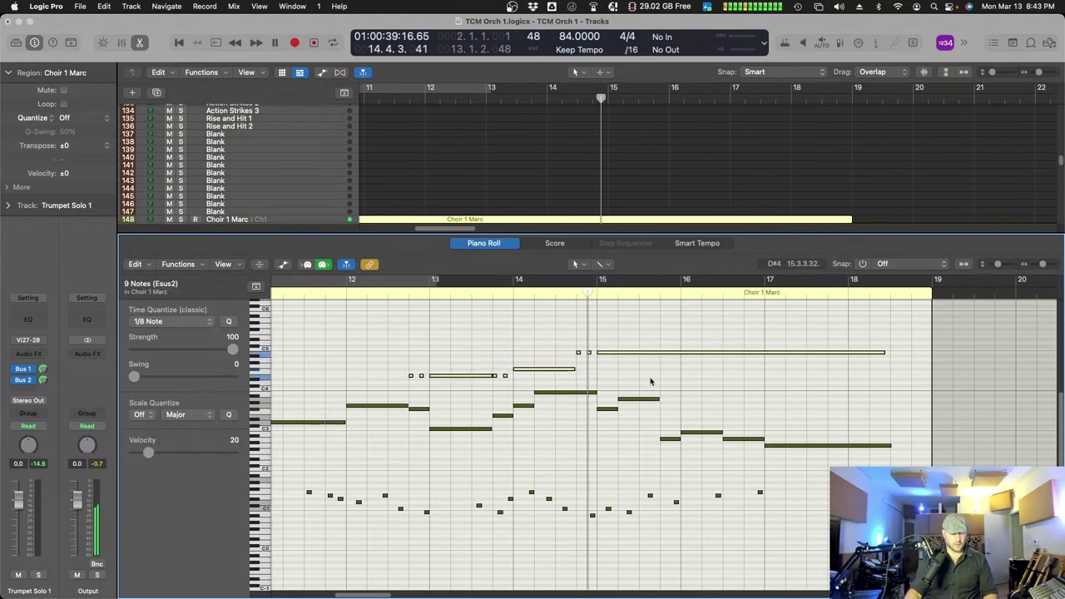
{"action": "left_click", "coordinate": [490, 246]}
- Examine the two solo horn and two solo trumpet regions together with Choir 1 Marc in the Piano Roll
{"action": "scroll", "coordinate": [654, 261], "scroll_direction": "up", "scroll_amount": 15}
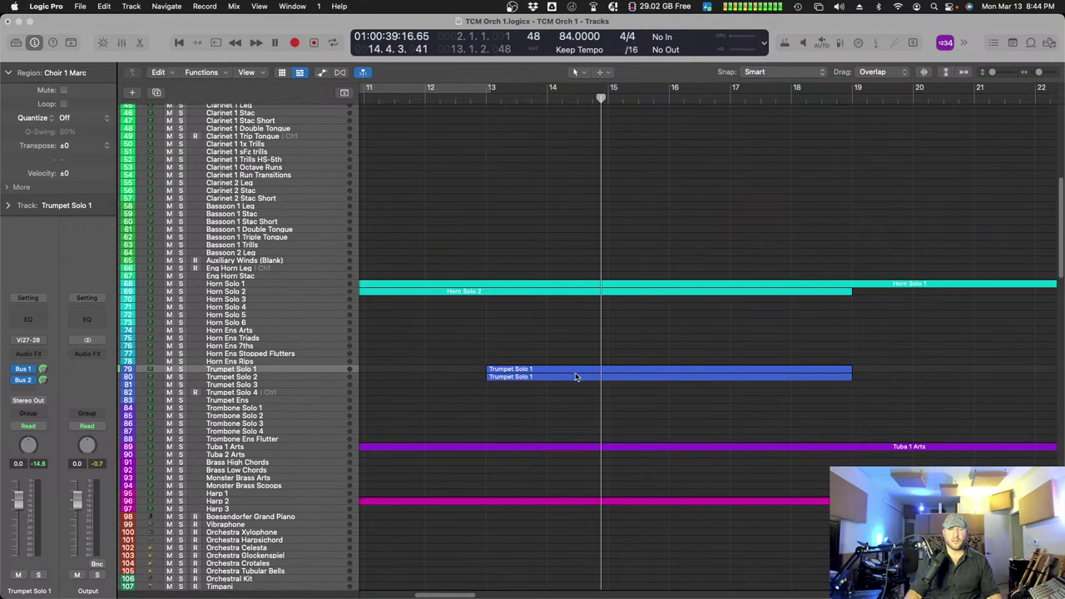
{"action": "left_click_drag", "start_coordinate": [577, 393], "coordinate": [565, 274]}
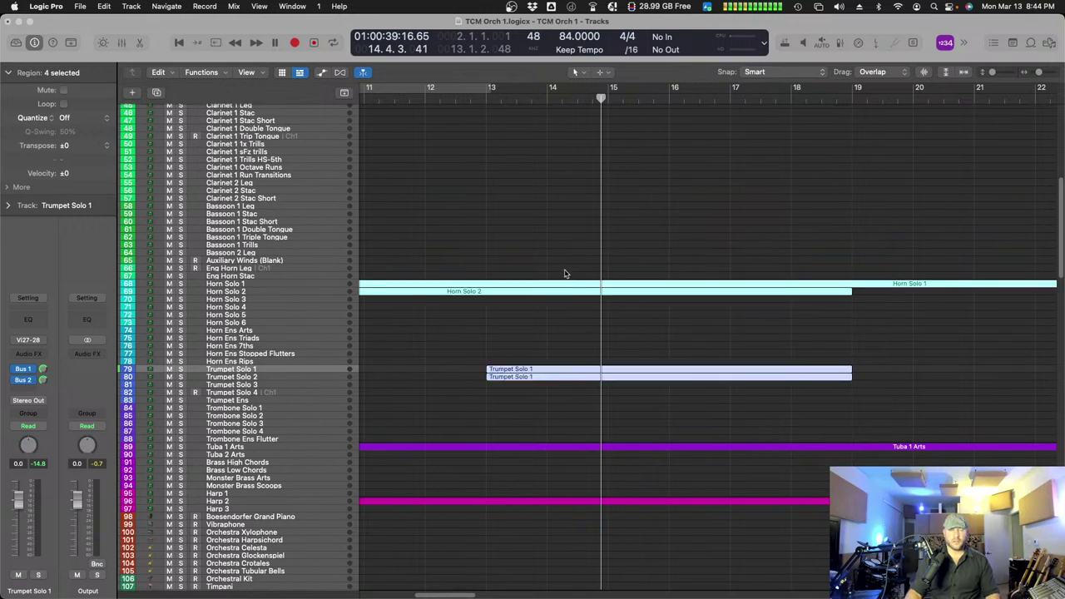
{"action": "key", "text": "p"}
{"action": "scroll", "coordinate": [560, 432], "scroll_direction": "down", "scroll_amount": 3}
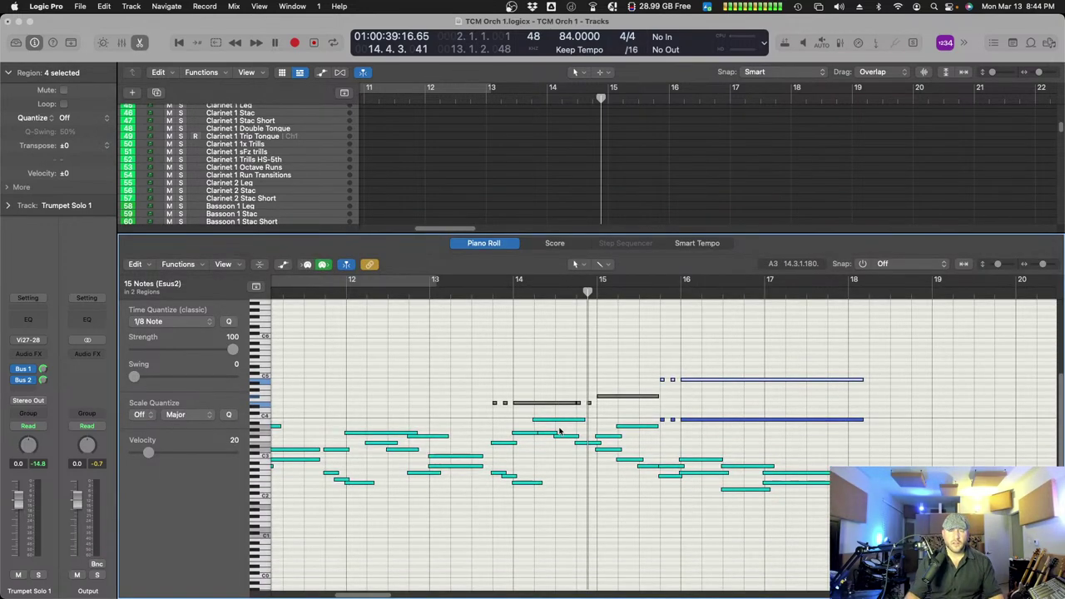
{"action": "scroll", "coordinate": [541, 164], "scroll_direction": "down", "scroll_amount": 20}
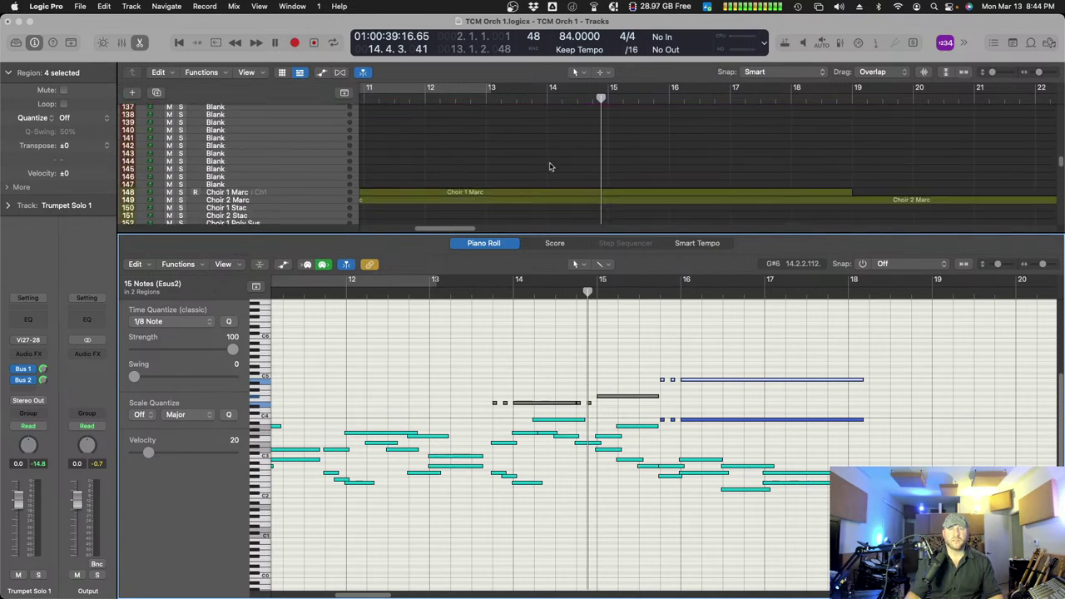
{"action": "scroll", "coordinate": [549, 166], "scroll_direction": "up", "scroll_amount": 5}
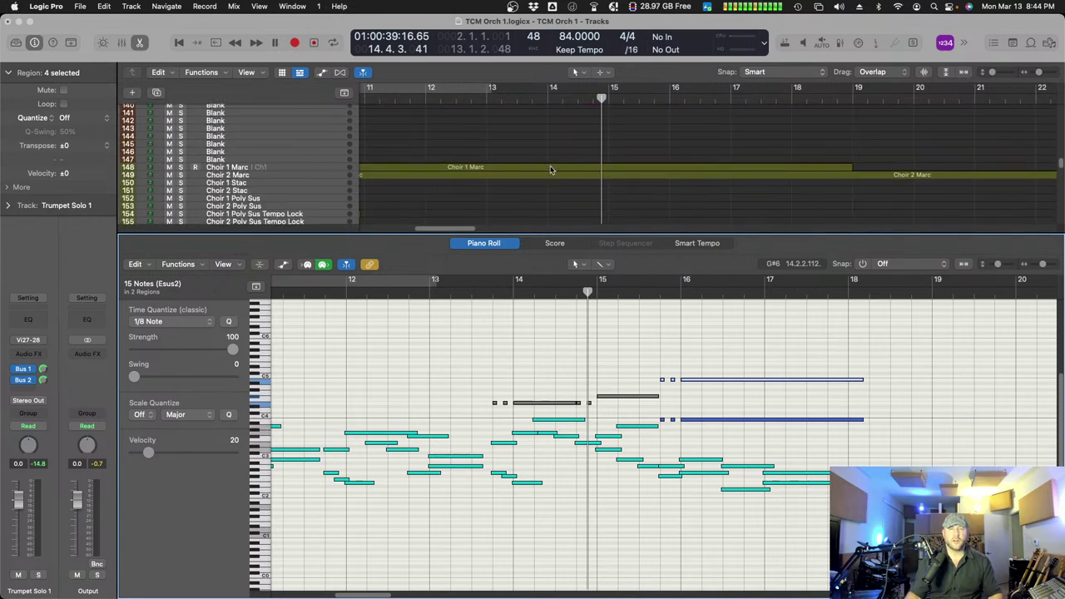
{"action": "left_click", "coordinate": [543, 167], "text": "shift"}
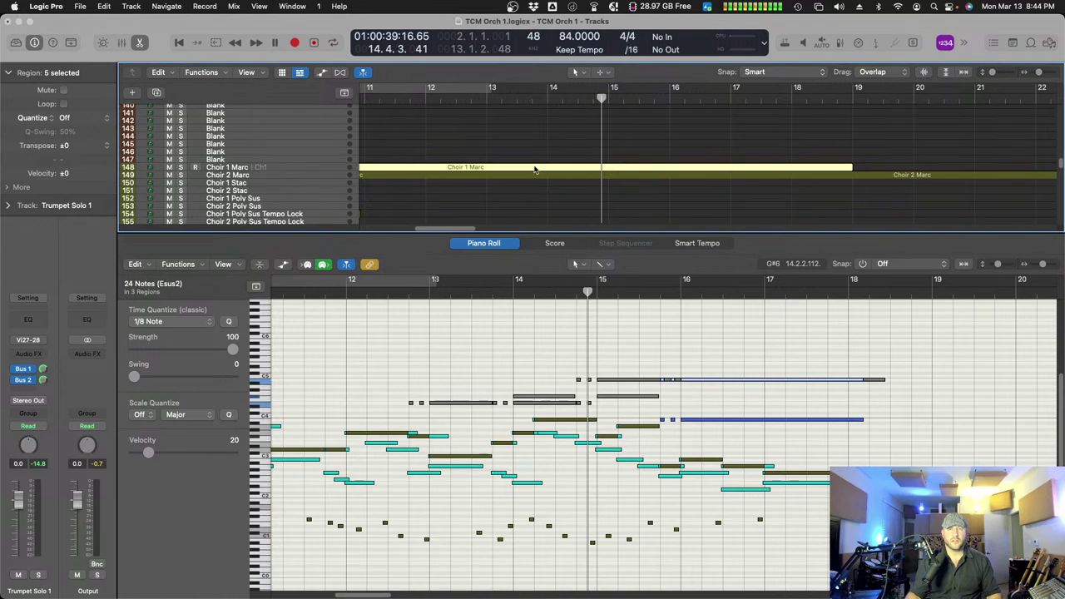
{"action": "left_click", "coordinate": [535, 169], "text": "shift"}
- Compare the note timing of the Trumpet Solo 1 region with both solo horn regions in the Piano Roll
{"action": "left_click", "coordinate": [513, 243]}
{"action": "scroll", "coordinate": [613, 245], "scroll_direction": "up", "scroll_amount": 15}
{"action": "left_click", "coordinate": [589, 454]}
{"action": "left_click", "coordinate": [556, 463]}
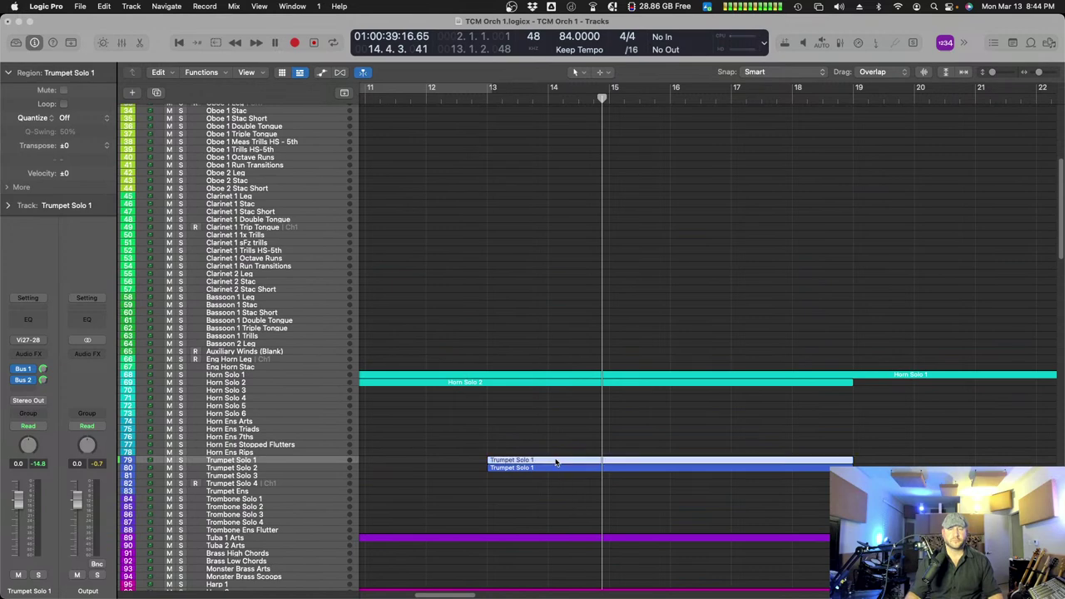
{"action": "left_click_drag", "start_coordinate": [554, 420], "coordinate": [547, 364], "text": "shift"}
{"action": "key", "text": "p"}
{"action": "scroll", "coordinate": [561, 418], "scroll_direction": "down", "scroll_amount": 5}
{"action": "scroll", "coordinate": [586, 466], "scroll_direction": "up", "scroll_amount": 5}
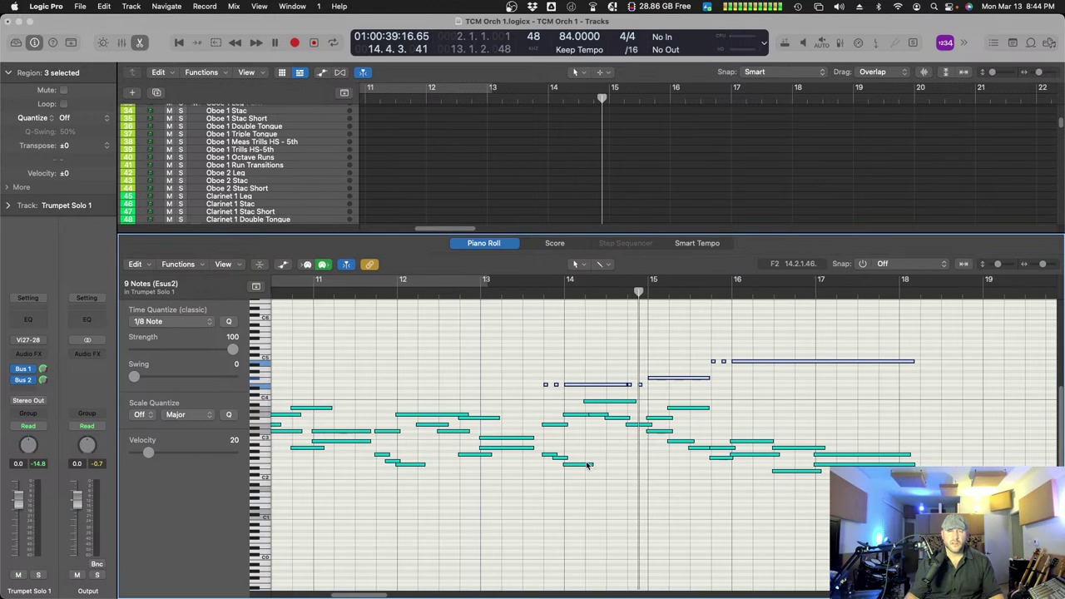
{"action": "left_click", "coordinate": [643, 426]}
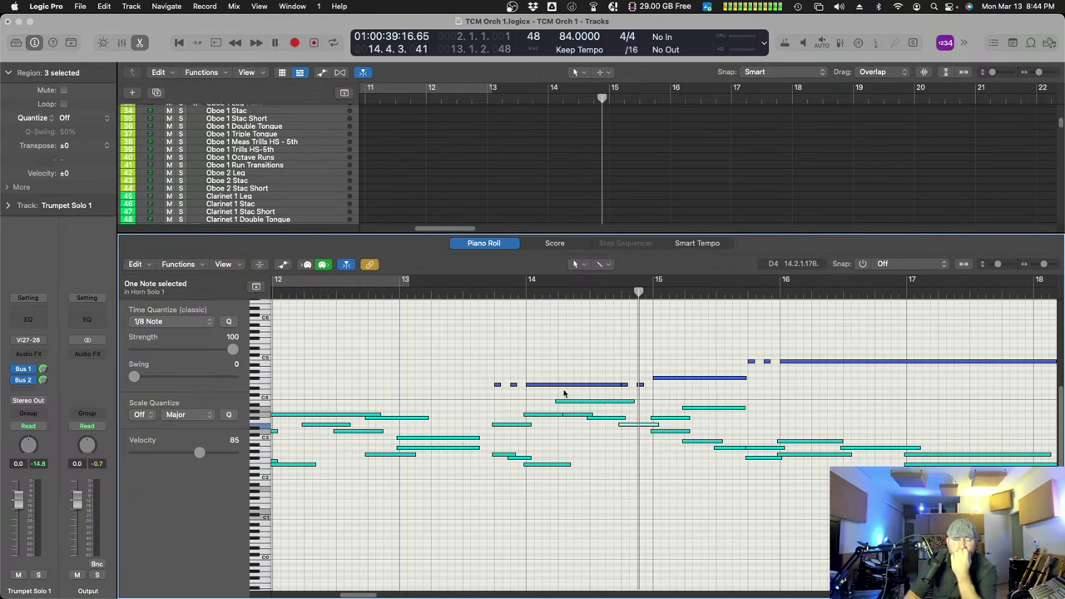
- Compare the Trumpet Solo 1 notes with the Horn Solo 2 region alone, and with the Horn Solo 1 region alone
{"action": "left_click", "coordinate": [486, 243]}
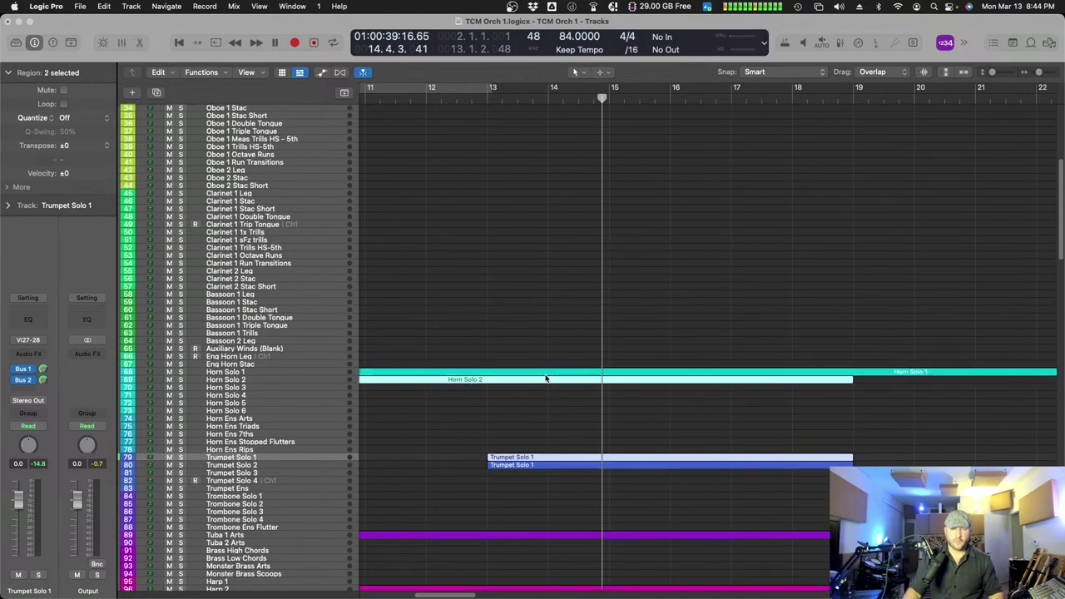
{"action": "key", "text": "p"}
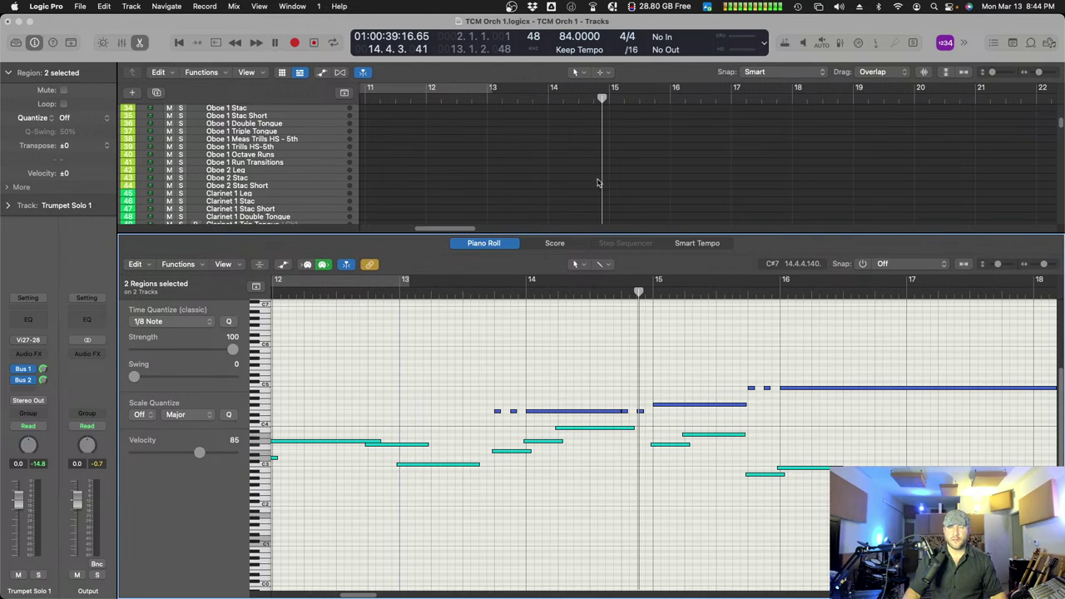
{"action": "scroll", "coordinate": [598, 179], "scroll_direction": "down", "scroll_amount": 10}
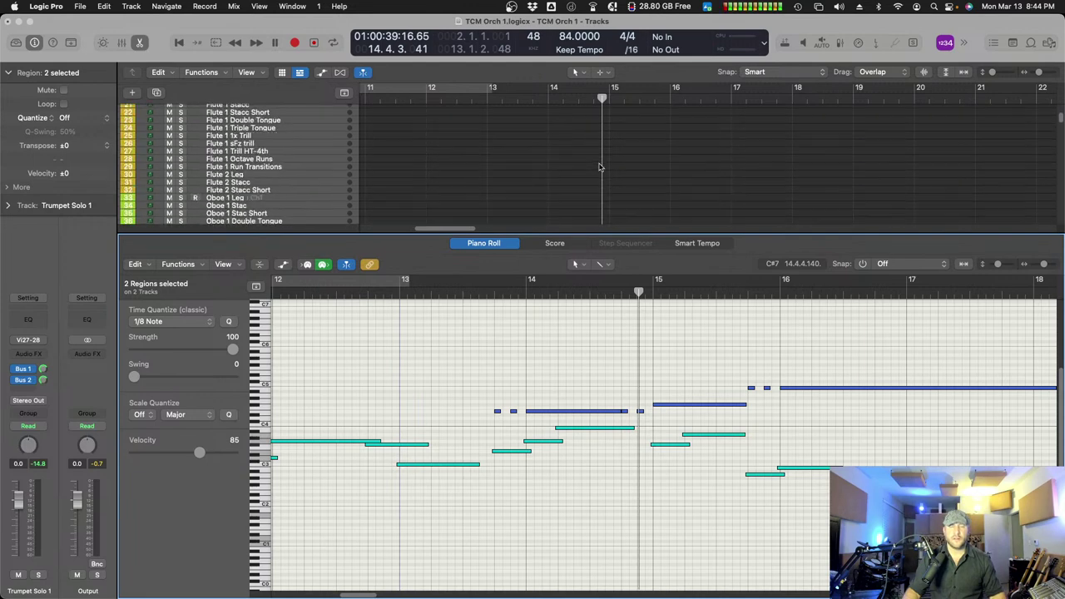
{"action": "left_click", "coordinate": [583, 178]}
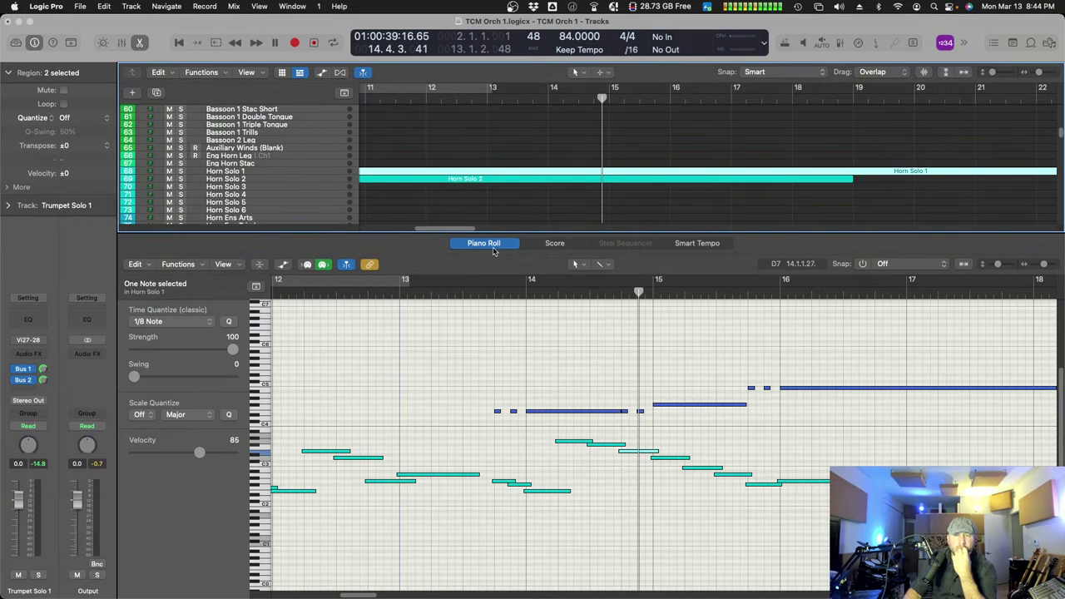
- Reopen the Choir 1 Marc region alone in the Piano Roll around bar 14
{"action": "key", "text": "e"}
{"action": "scroll", "coordinate": [625, 380], "scroll_direction": "down", "scroll_amount": 20}
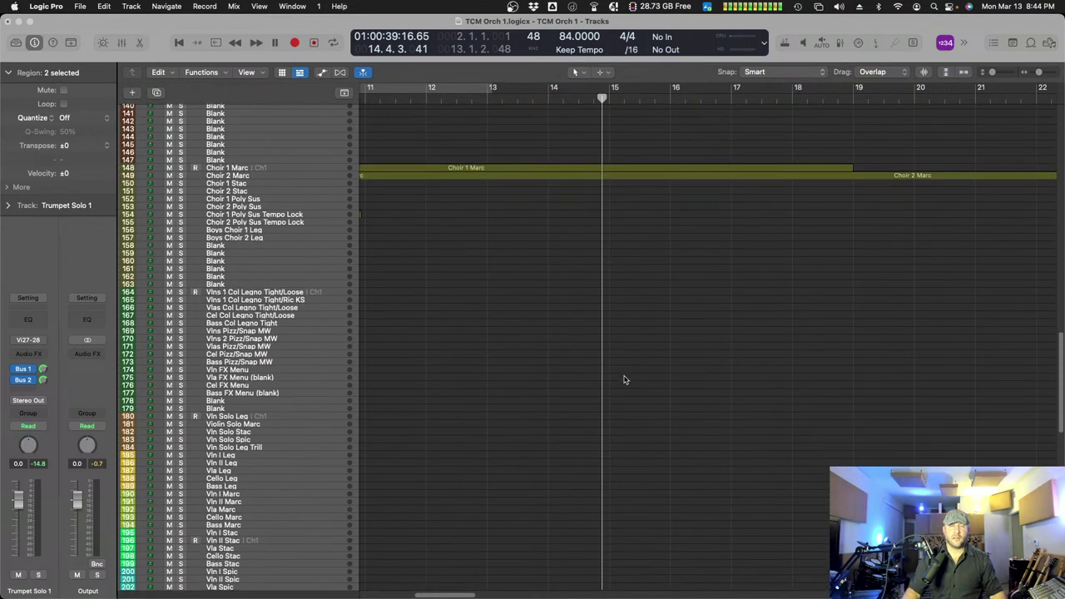
{"action": "double_click", "coordinate": [573, 168]}
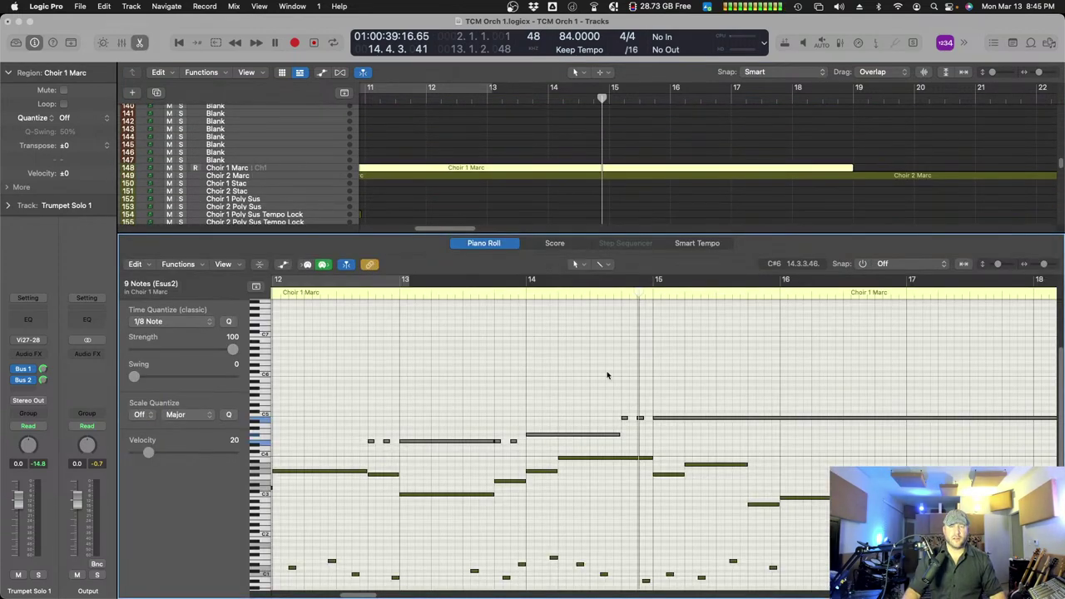
- Show Choir 2 Marc together with Choir 1 Marc in the Piano Roll and replay the passage from about bar 12
{"action": "scroll", "coordinate": [610, 370], "scroll_direction": "down", "scroll_amount": 5}
{"action": "scroll", "coordinate": [599, 412], "scroll_direction": "up", "scroll_amount": 2}
{"action": "scroll", "coordinate": [523, 408], "scroll_direction": "left", "scroll_amount": 5}
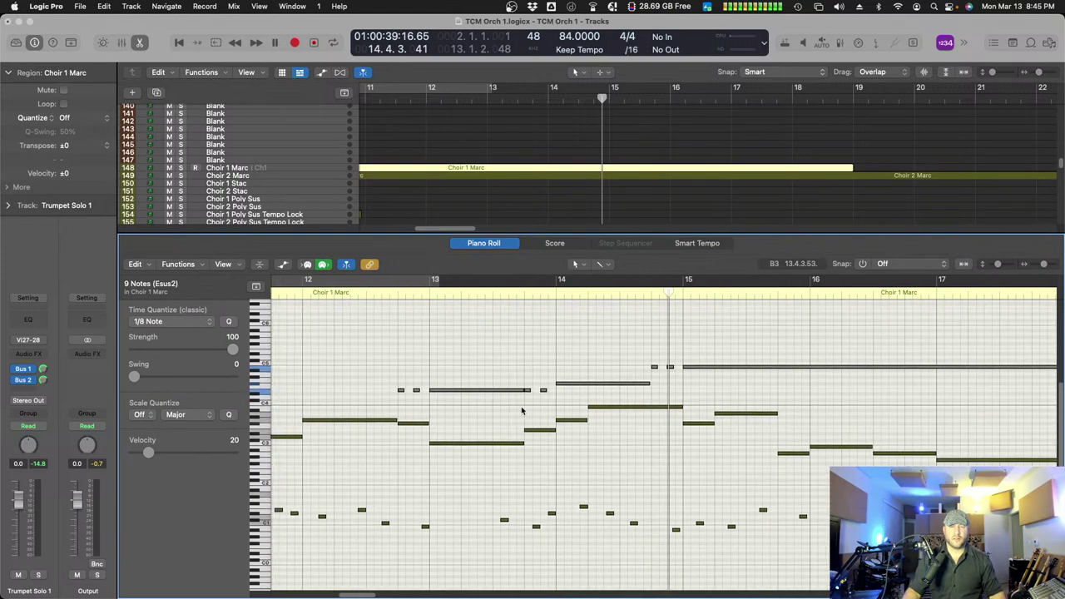
{"action": "left_click", "coordinate": [555, 177], "text": "shift"}
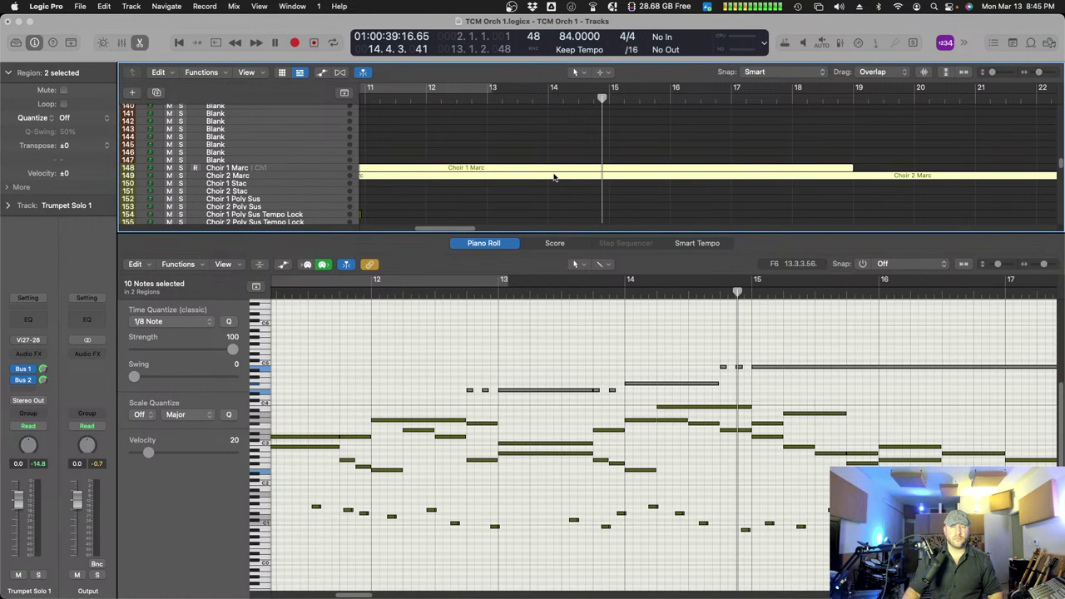
{"action": "left_click", "coordinate": [453, 294]}
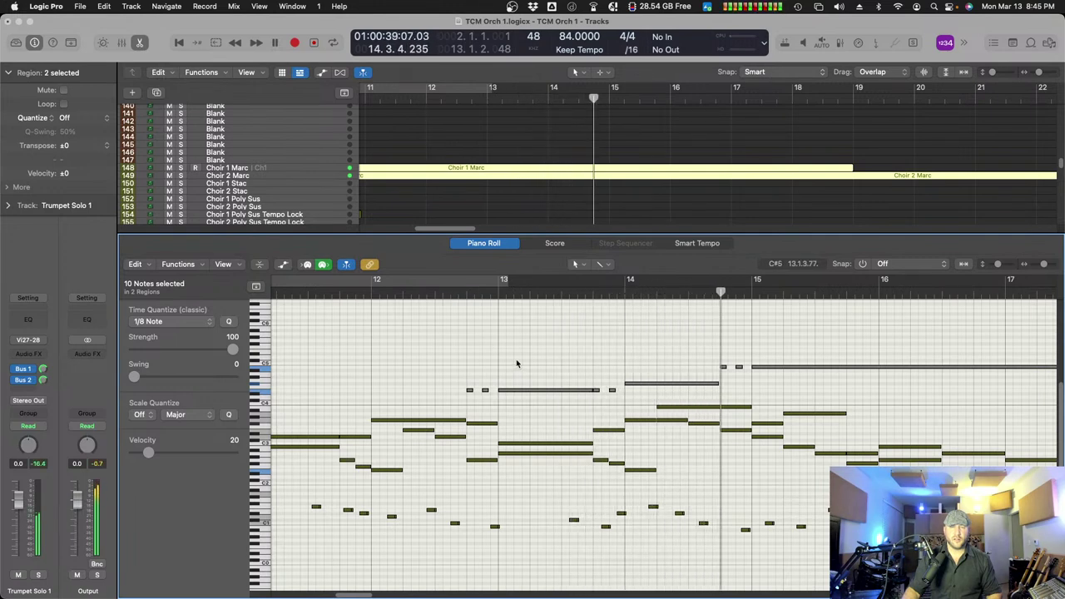
{"action": "left_click", "coordinate": [453, 297]}
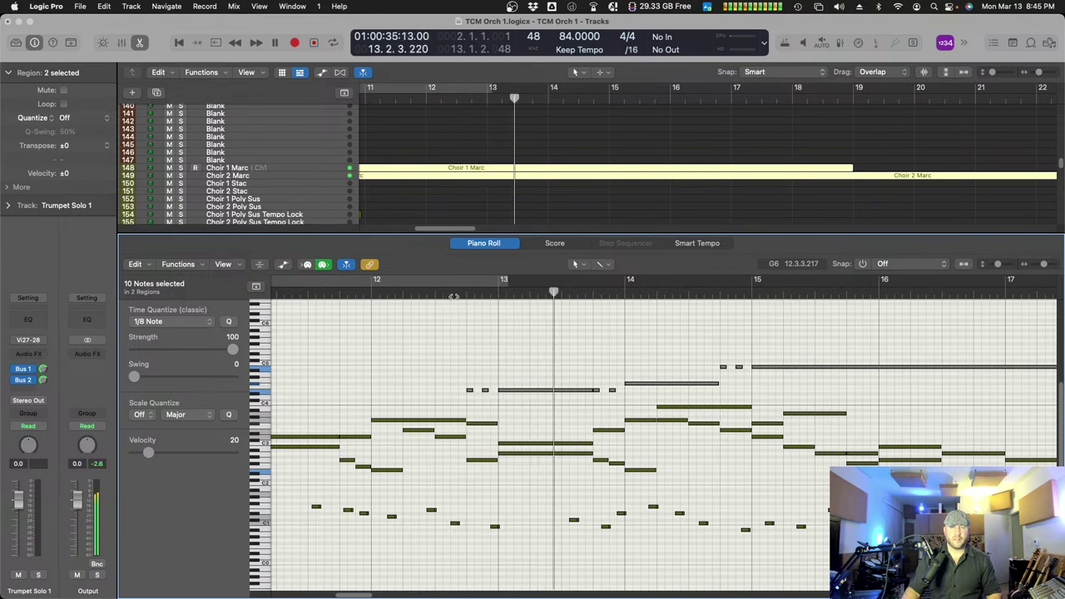
{"action": "left_click", "coordinate": [368, 293]}
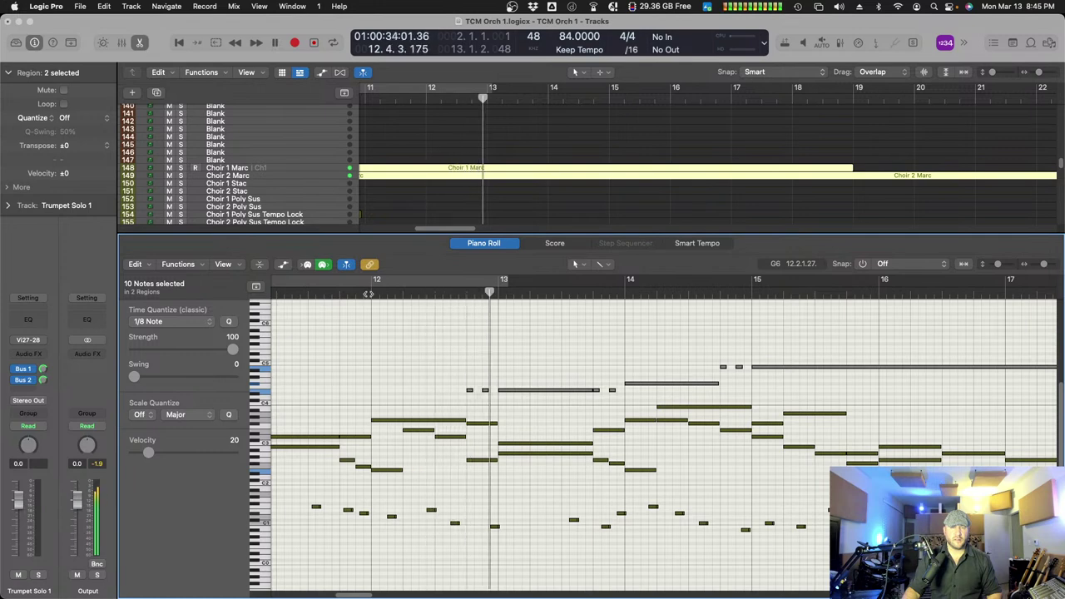
- Move the nine upper trumpet-doubling notes in Choir 1 Marc one bar later and play the passage back
{"action": "left_click_drag", "start_coordinate": [453, 357], "coordinate": [826, 402]}
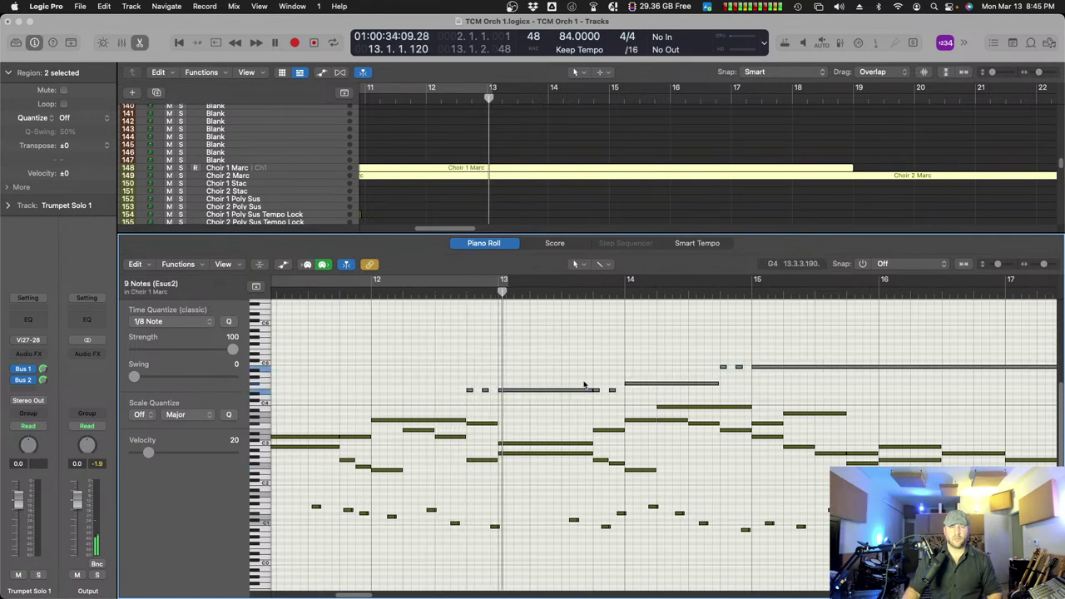
{"action": "left_click_drag", "start_coordinate": [533, 392], "coordinate": [659, 394]}
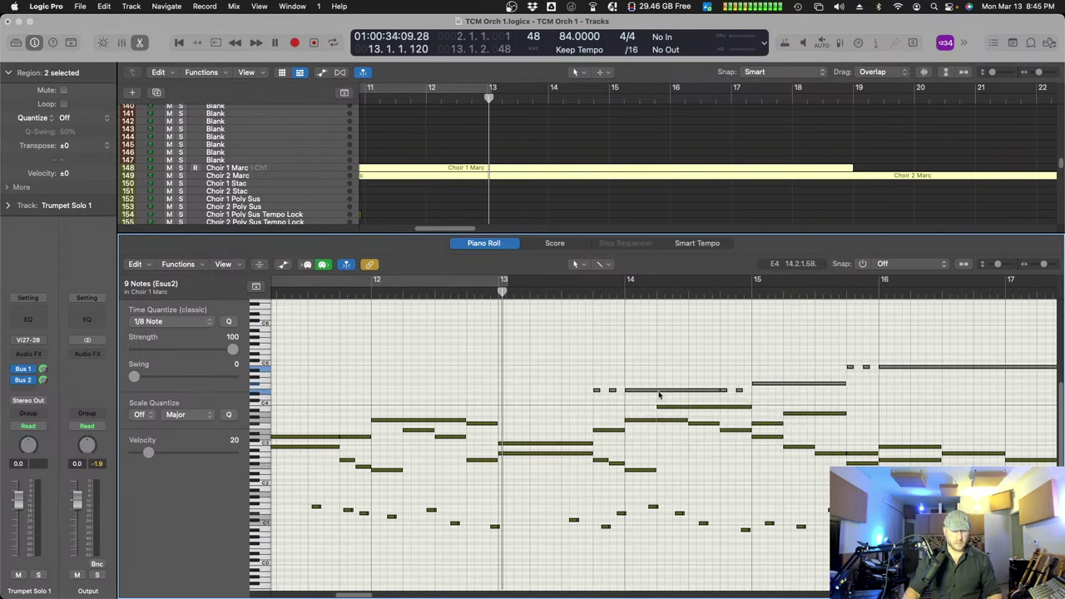
{"action": "key", "text": "space"}
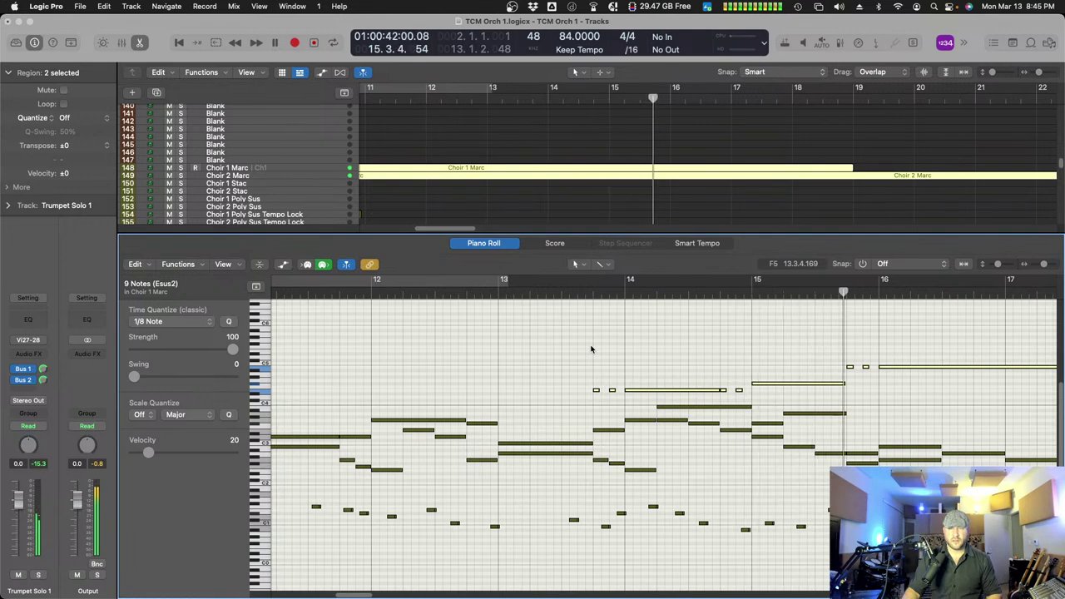
- Duplicate the last three upper Choir 1 Marc notes, from the end of bar 15, one octave lower and play them back
{"action": "scroll", "coordinate": [876, 381], "scroll_direction": "right", "scroll_amount": 5}
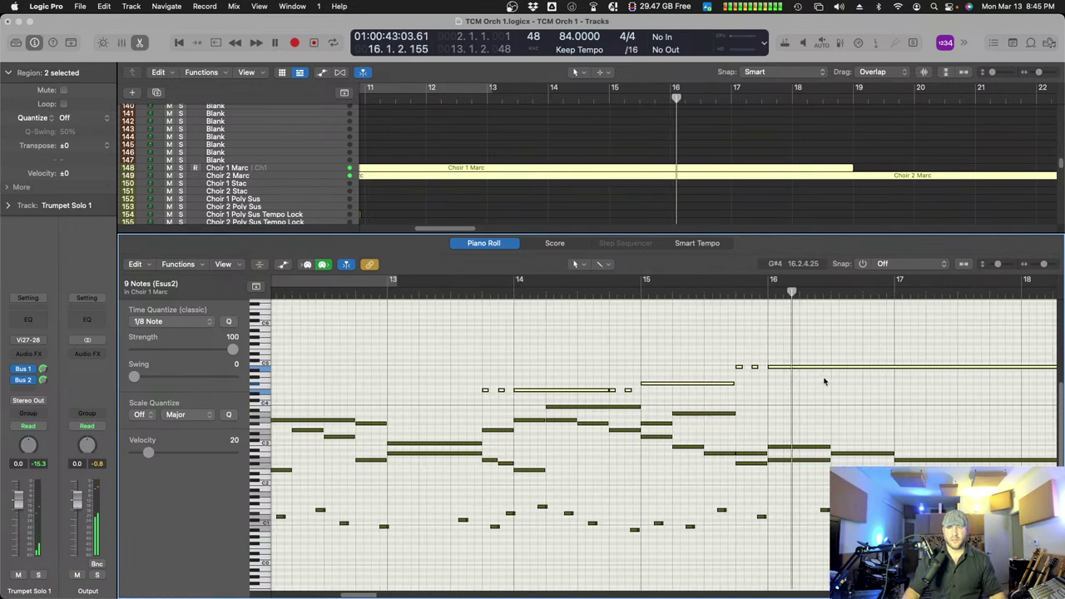
{"action": "left_click_drag", "start_coordinate": [652, 356], "coordinate": [730, 411]}
{"action": "left_click", "coordinate": [644, 289]}
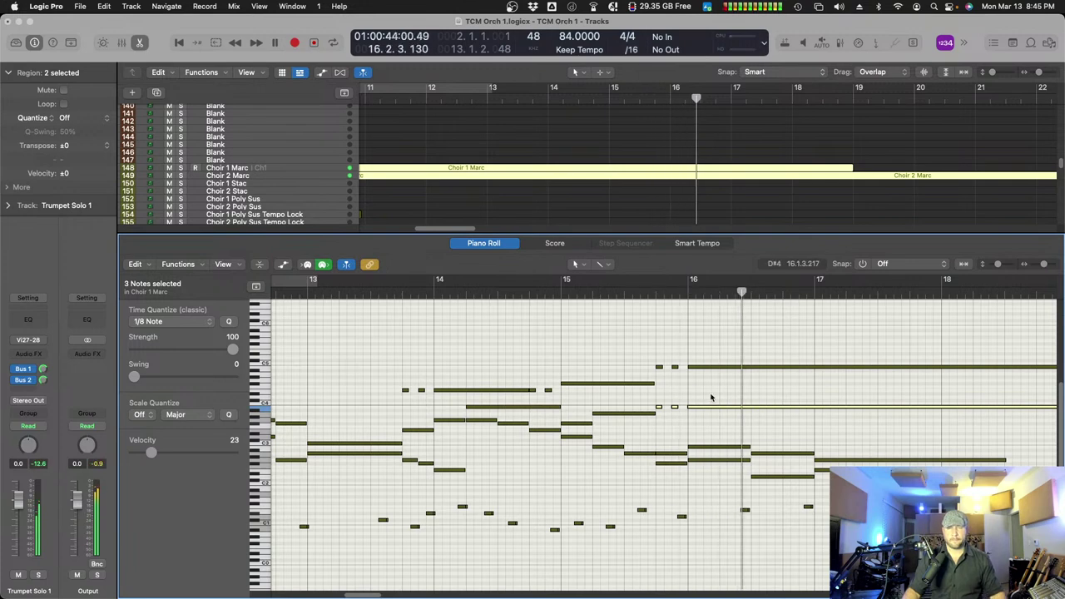
- Shorten the sustained final notes of both choir regions so they end together at about beat 2 of bar 18
{"action": "scroll", "coordinate": [710, 398], "scroll_direction": "right", "scroll_amount": 3}
{"action": "scroll", "coordinate": [711, 398], "scroll_direction": "right", "scroll_amount": 1}
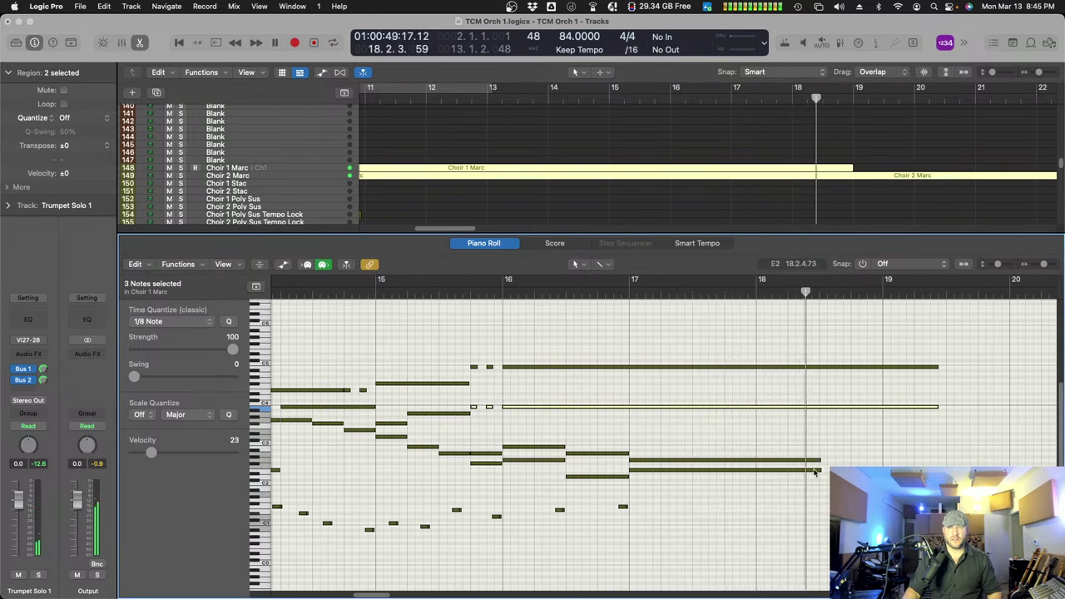
{"action": "left_click_drag", "start_coordinate": [957, 453], "coordinate": [791, 369]}
{"action": "left_click_drag", "start_coordinate": [819, 470], "coordinate": [792, 471]}
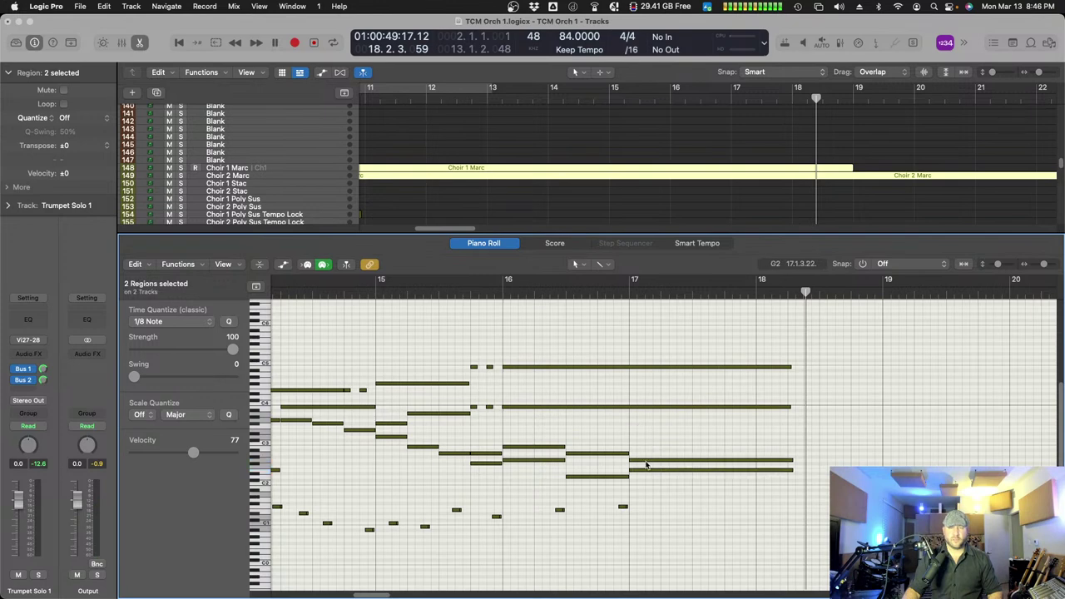
- Copy the lowest sustained choir note in bar 17 one octave higher and audition it with the two upper held notes
{"action": "left_click_drag", "start_coordinate": [641, 464], "coordinate": [642, 434]}
{"action": "left_click", "coordinate": [456, 295]}
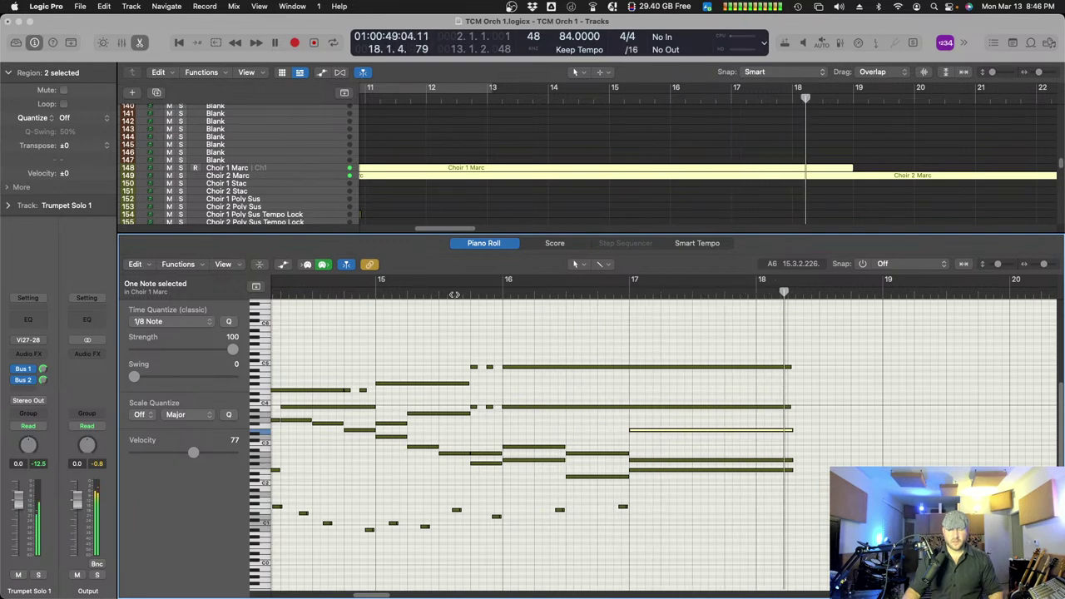
{"action": "left_click_drag", "start_coordinate": [530, 381], "coordinate": [547, 411]}
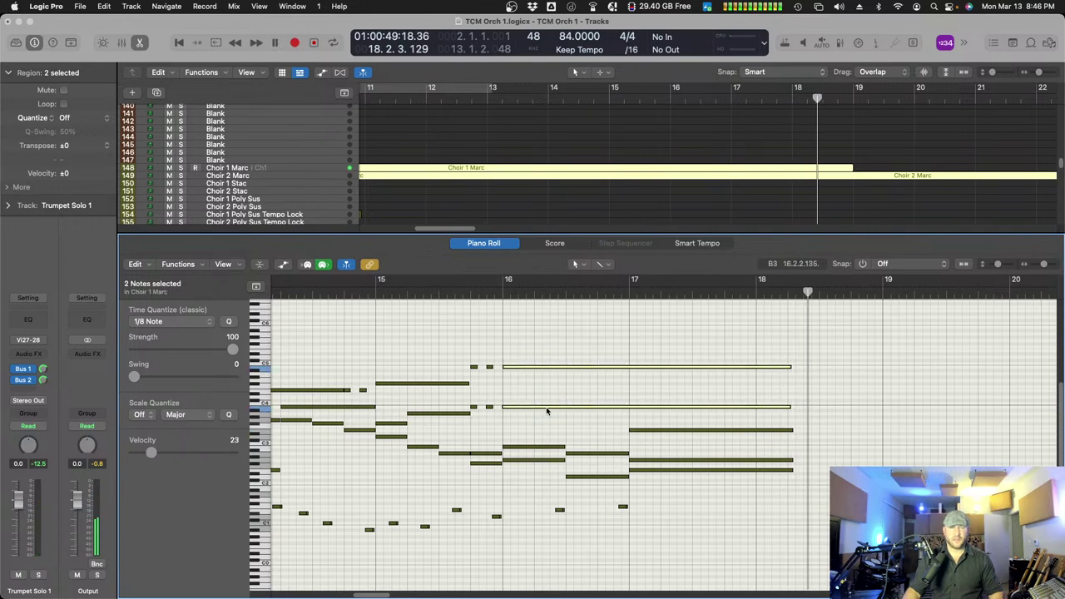
- Play the cue from the beginning with the regions of all tracks shown together in the Piano Roll
{"action": "key", "text": "Return"}
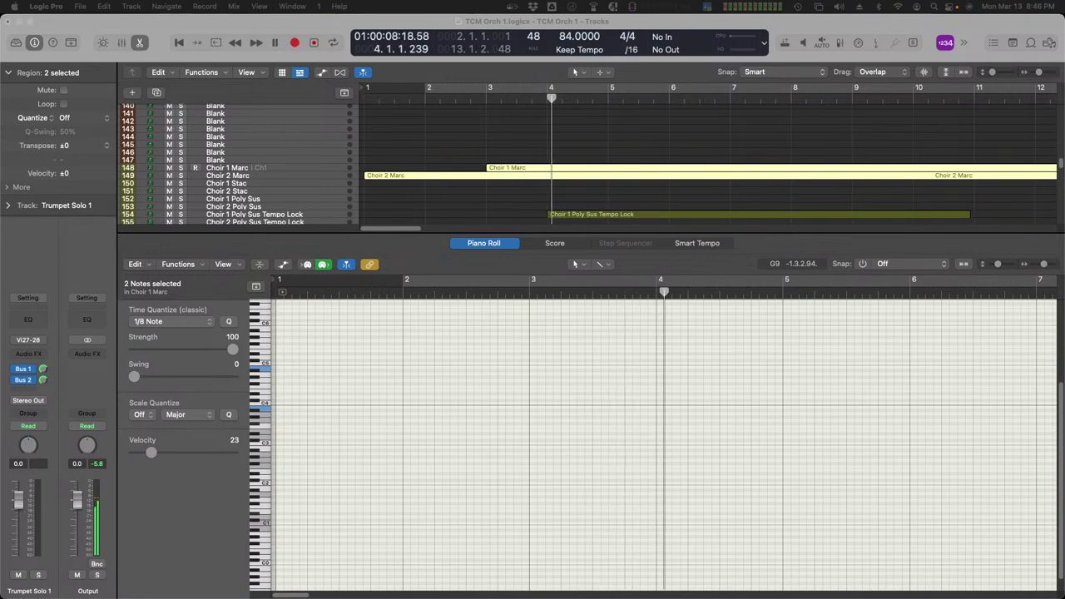
{"action": "left_click", "coordinate": [448, 185]}
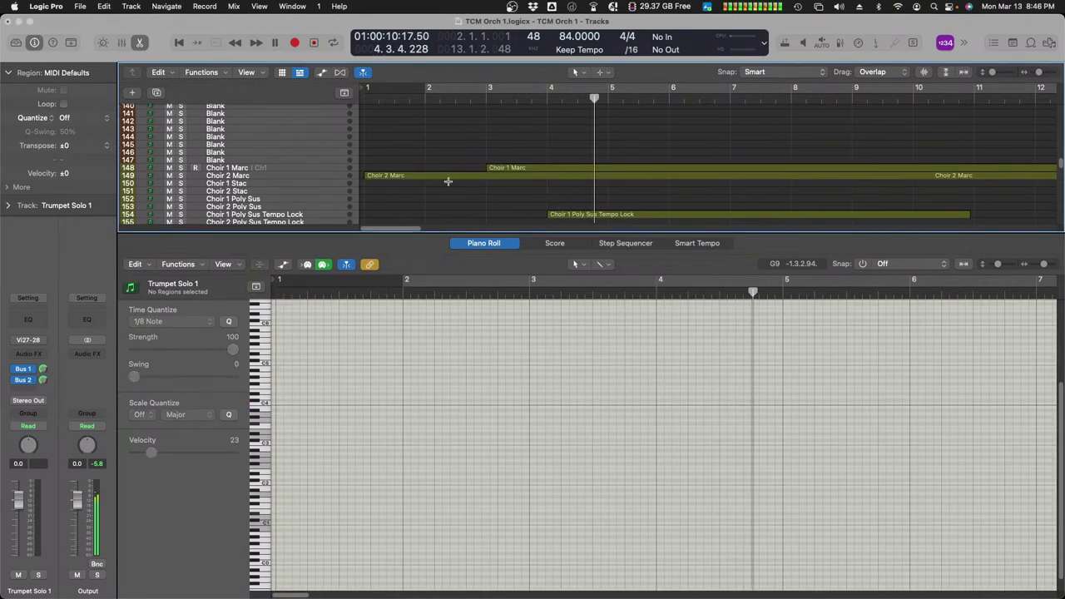
{"action": "key", "text": "super+a"}
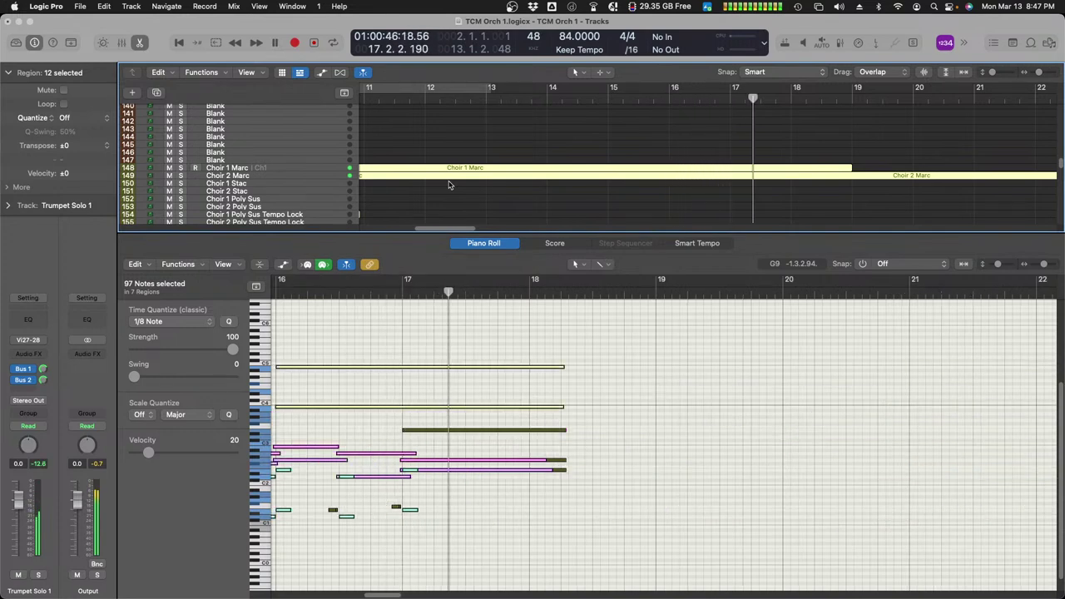
{"action": "left_click", "coordinate": [609, 480]}
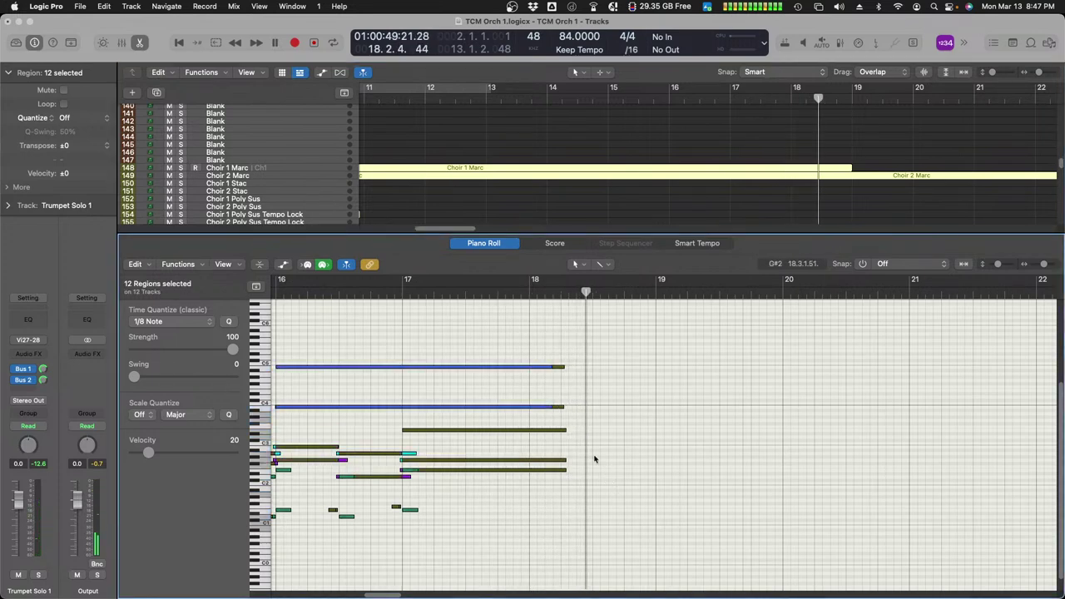
- Replay the ending from bar 17 and from bar 15, and close the Piano Roll with all regions deselected
{"action": "left_click", "coordinate": [407, 290]}
{"action": "left_click_drag", "start_coordinate": [409, 302], "coordinate": [449, 309]}
{"action": "scroll", "coordinate": [440, 312], "scroll_direction": "left", "scroll_amount": 5}
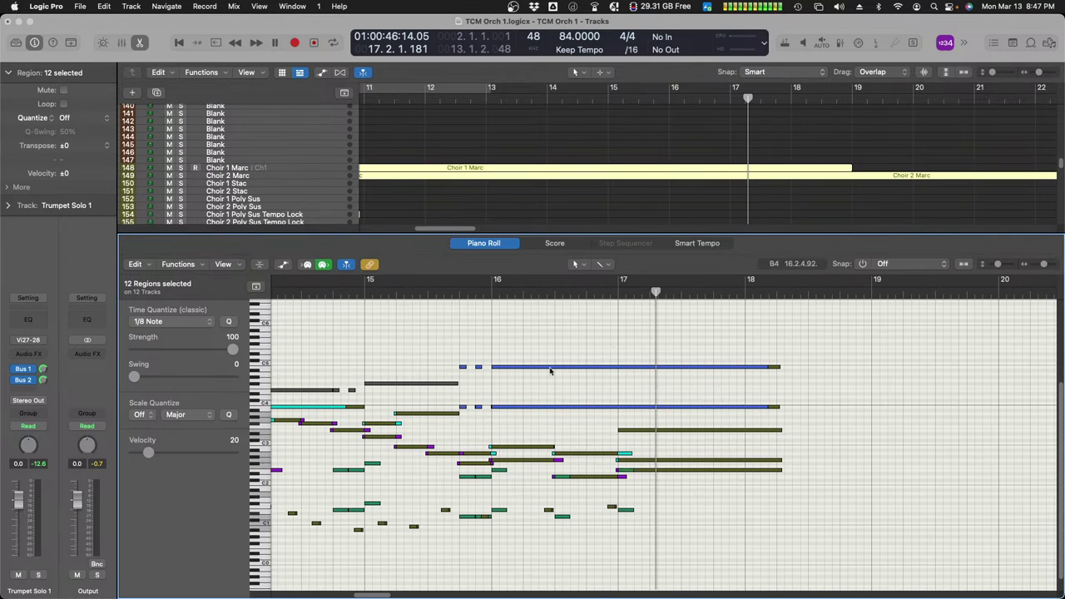
{"action": "left_click", "coordinate": [449, 291]}
{"action": "key", "text": "space"}
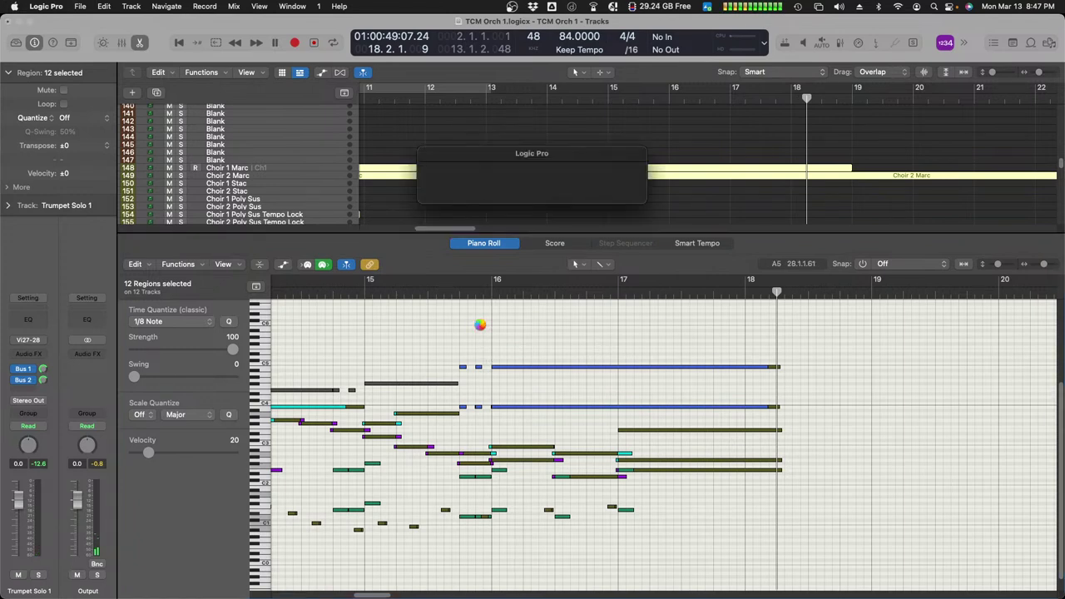
{"action": "left_click", "coordinate": [482, 244]}
{"action": "left_click", "coordinate": [497, 293]}
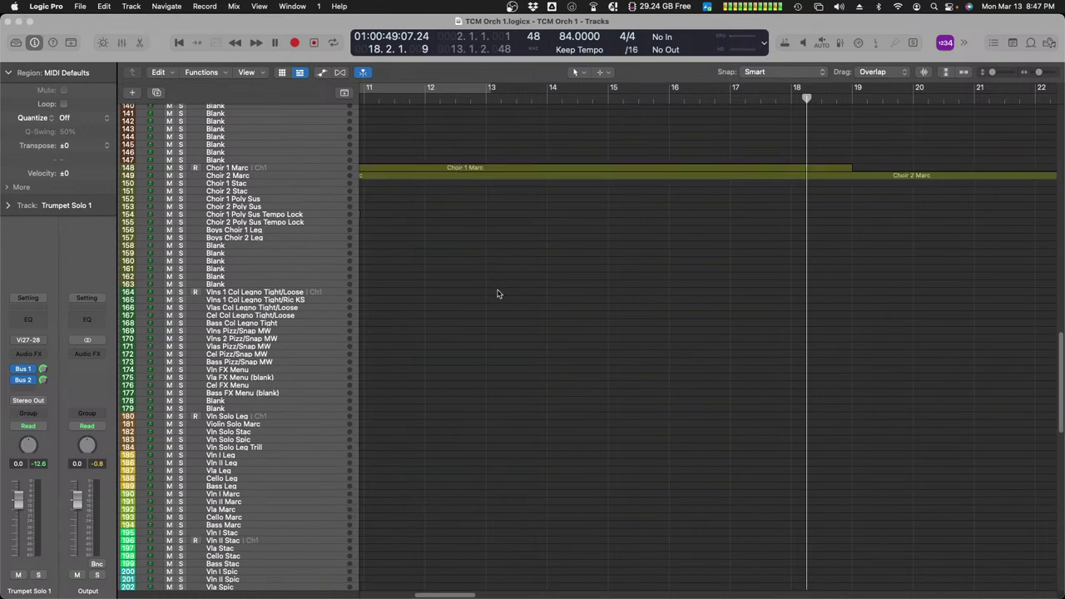